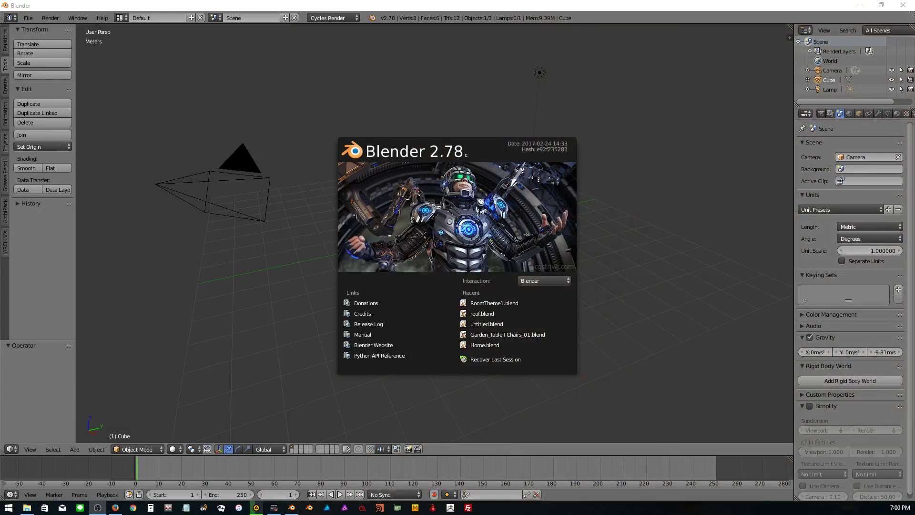
- Dismiss the startup splash screen and show the ArchiPack tools in the tool shelf
click(392, 118)
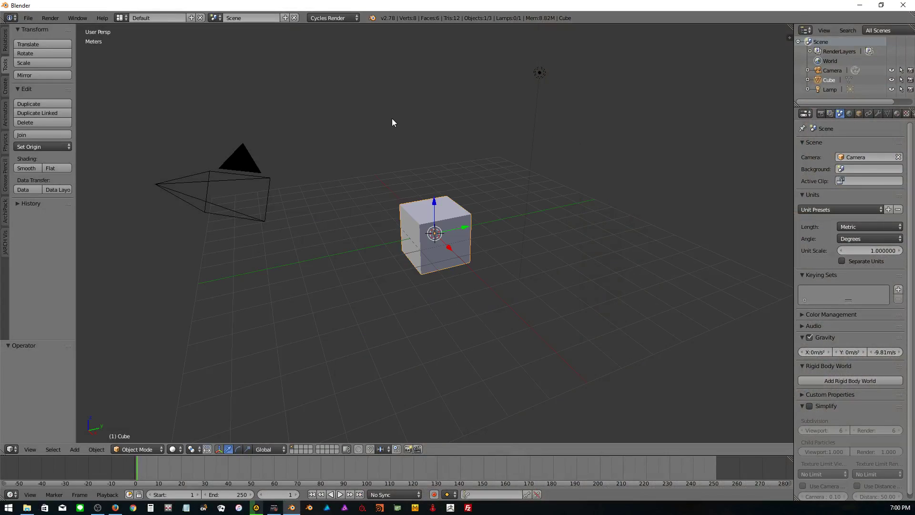
scroll(388, 246, up, 3)
scroll(392, 241, down, 3)
scroll(392, 237, down, 1)
scroll(396, 232, up, 2)
scroll(357, 228, down, 1)
scroll(357, 229, down, 1)
click(6, 217)
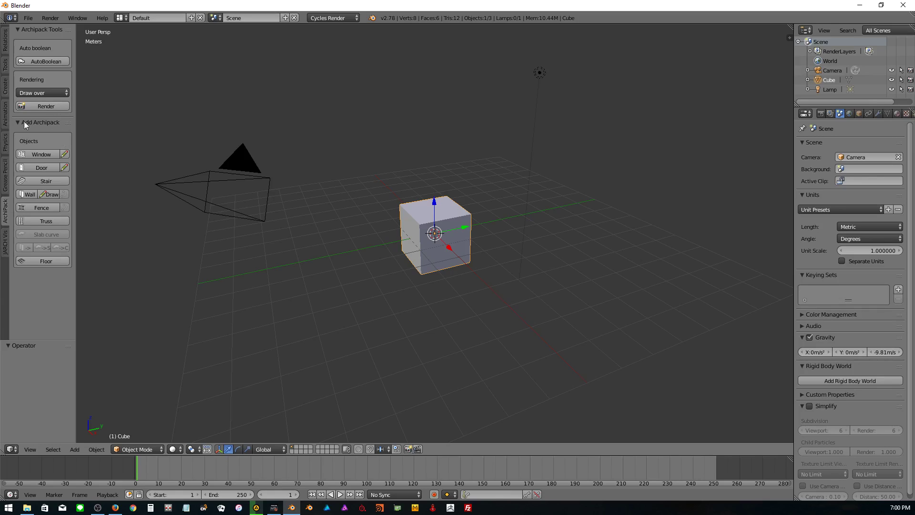
- Delete the default cube, leaving only the camera and lamp
key(x)
click(427, 234)
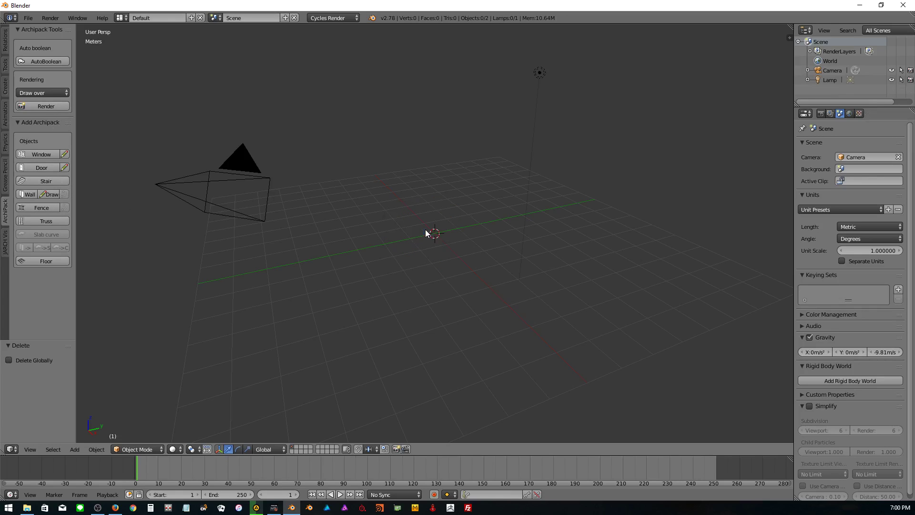
key(shift+a)
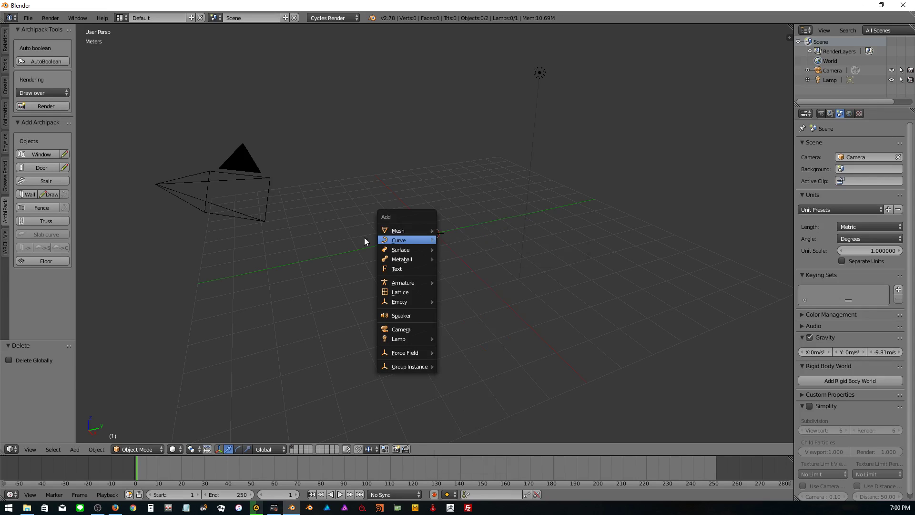
- Add a mesh plane at the scene origin and orbit and zoom toward it
click(77, 450)
mouse_move(88, 438)
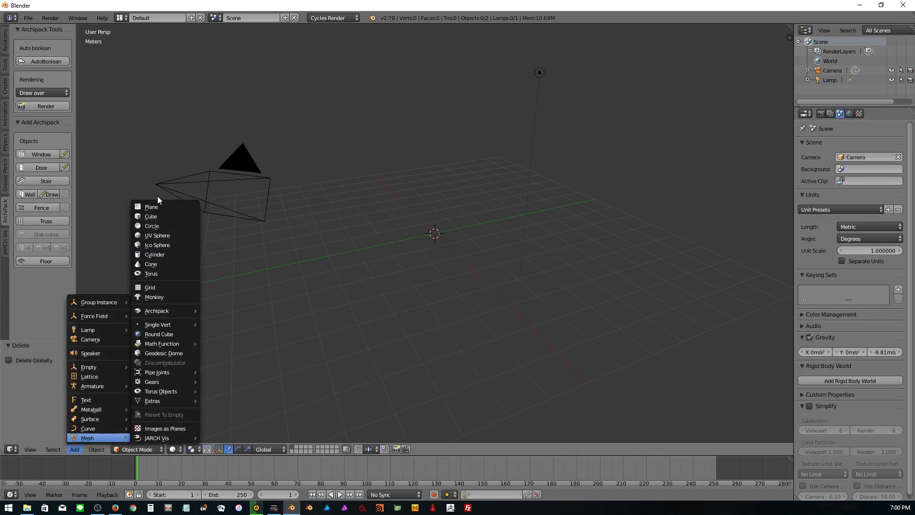
click(167, 208)
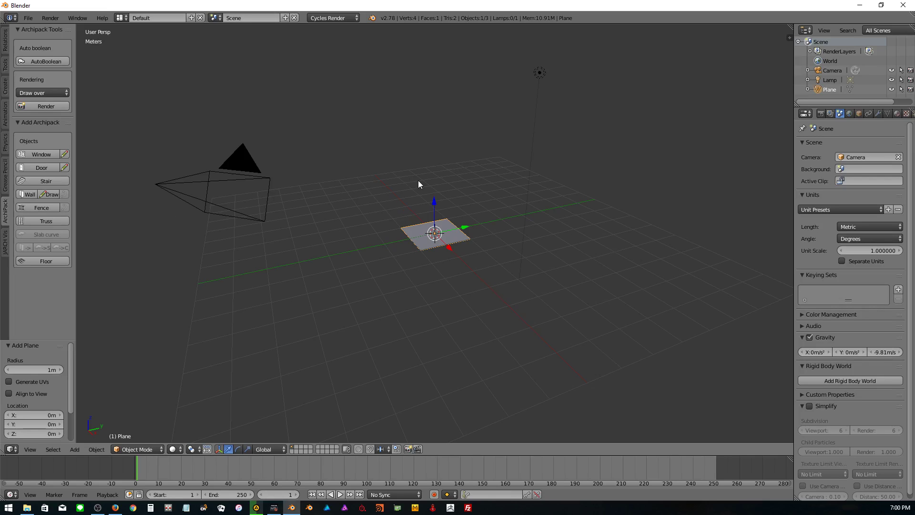
middle_drag(519, 242, 502, 248)
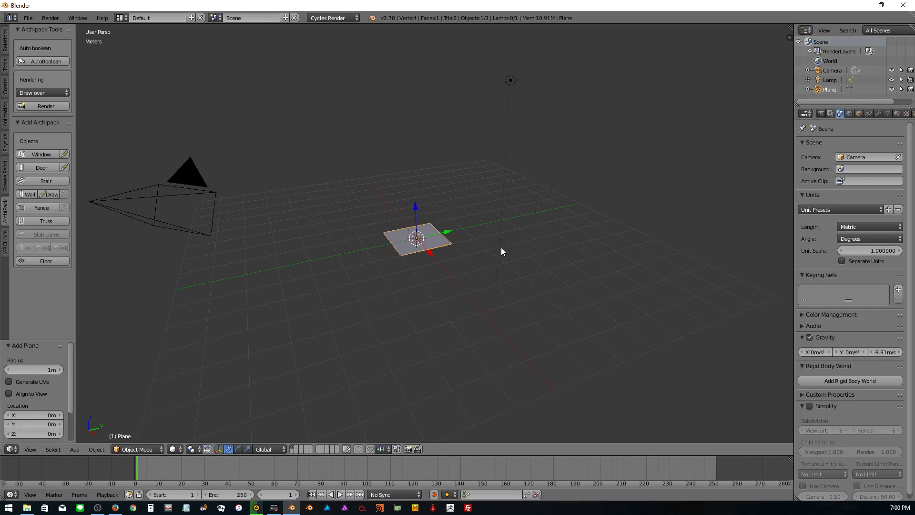
scroll(501, 247, up, 3)
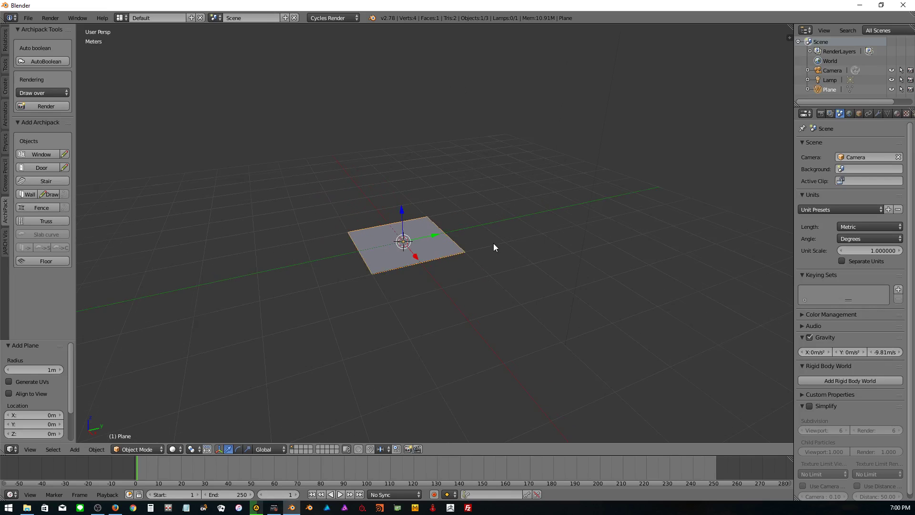
- Apply the Meters unit preset in Scene properties and show the plane's transform panel
click(832, 113)
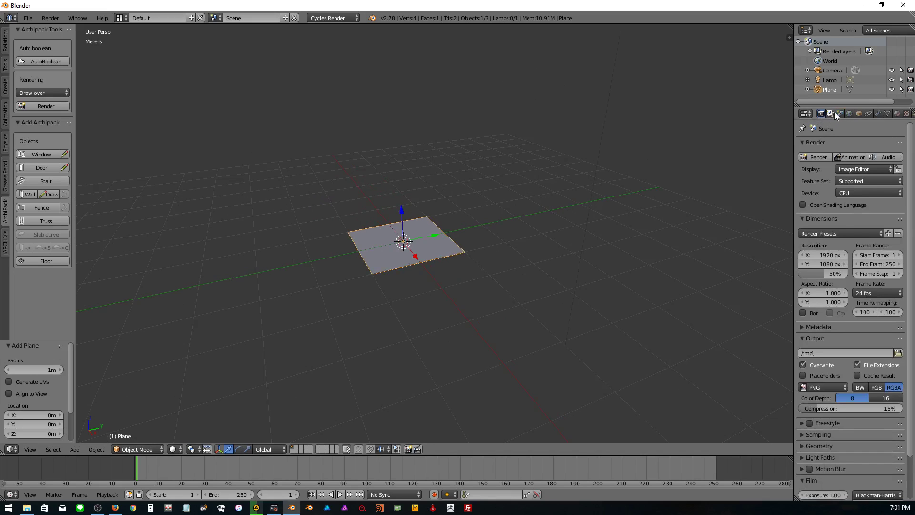
click(817, 209)
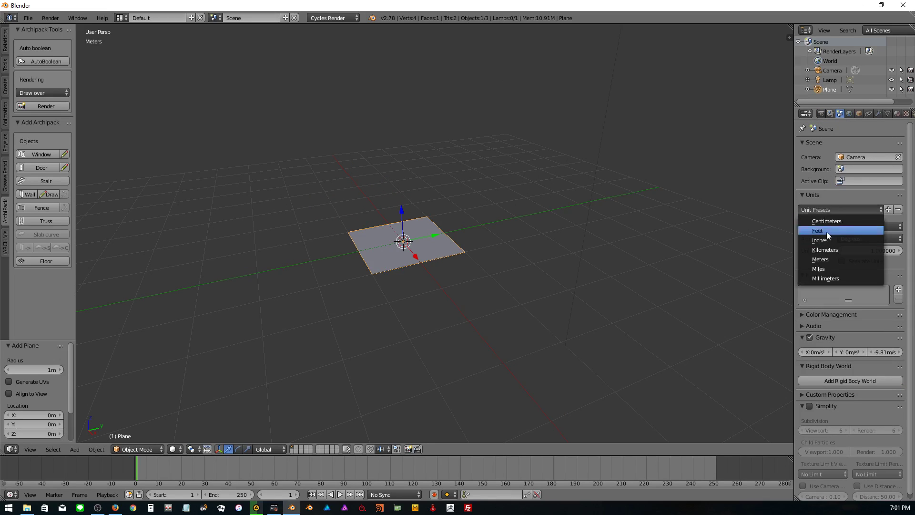
click(826, 258)
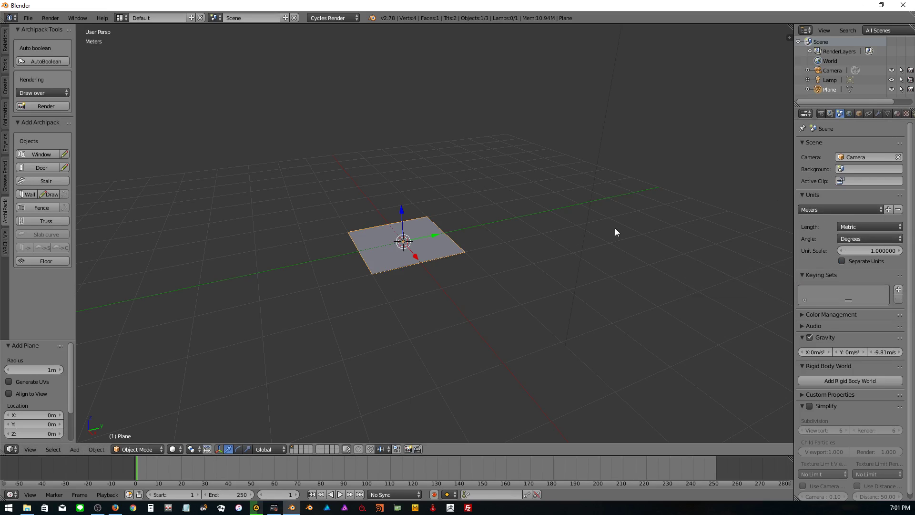
key(n)
key(n)
key(n)
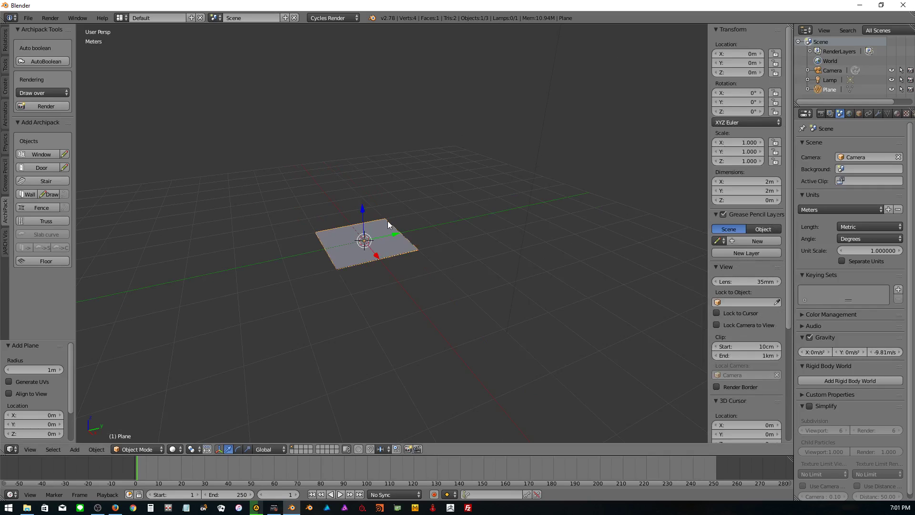
- Set the plane's dimensions to X 4 m and Y 6 m
click(762, 184)
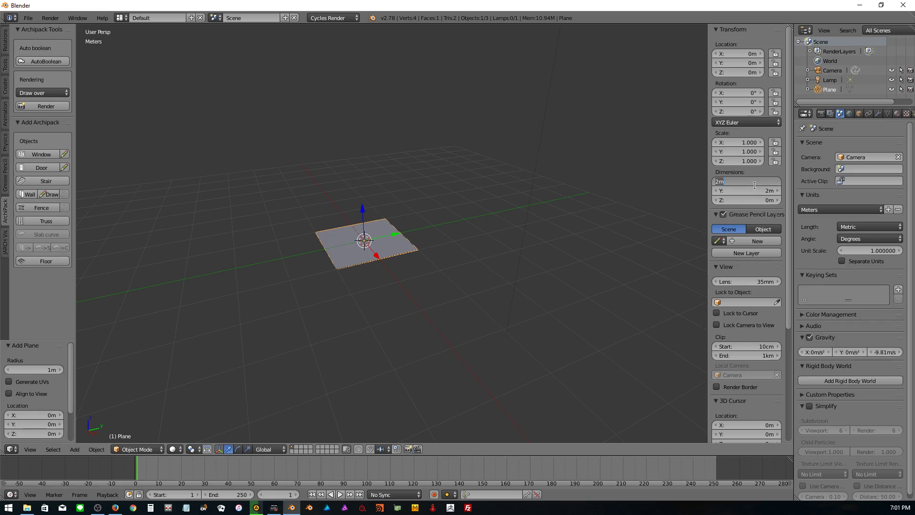
text(4)
key(Tab)
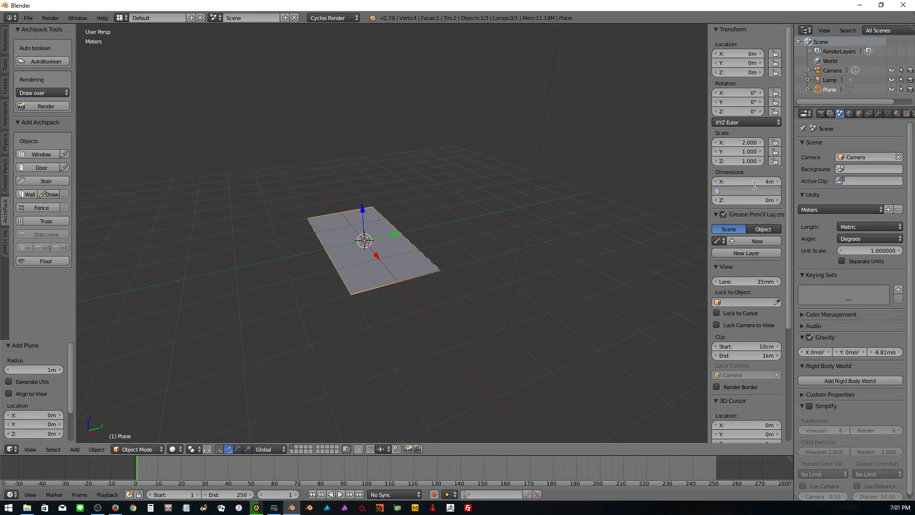
text(6)
key(Return)
scroll(377, 230, down, 2)
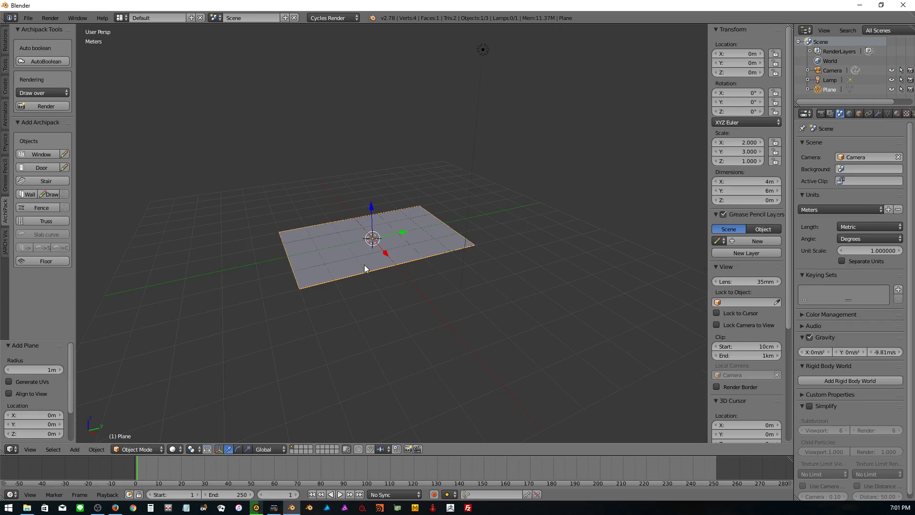
mouse_move(367, 271)
middle_down()
mouse_move(362, 299)
mouse_move(376, 267)
mouse_move(319, 276)
middle_up()
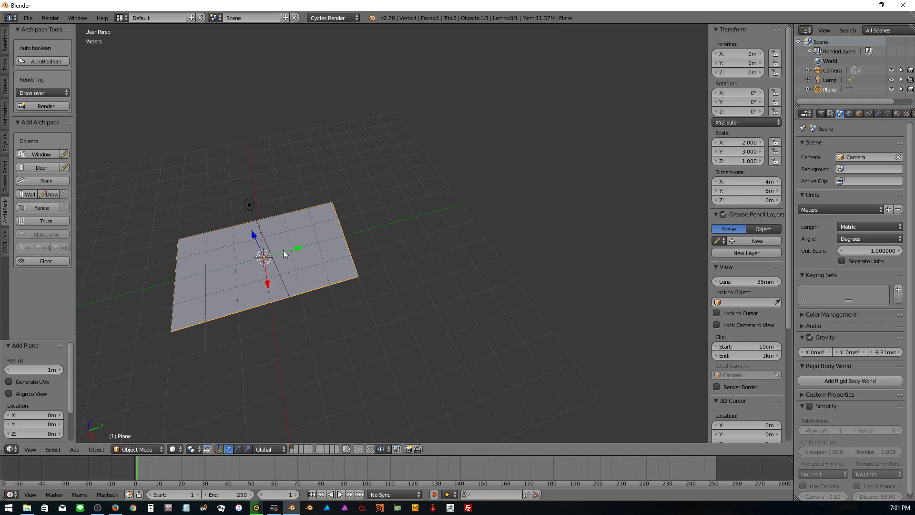
- Duplicate the plane along Y and place the copy beside the original
key(shift+d)
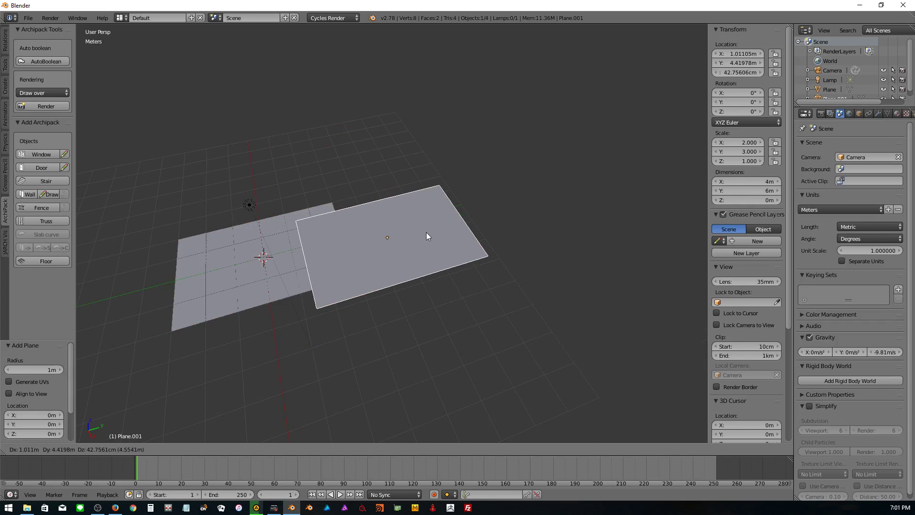
key(y)
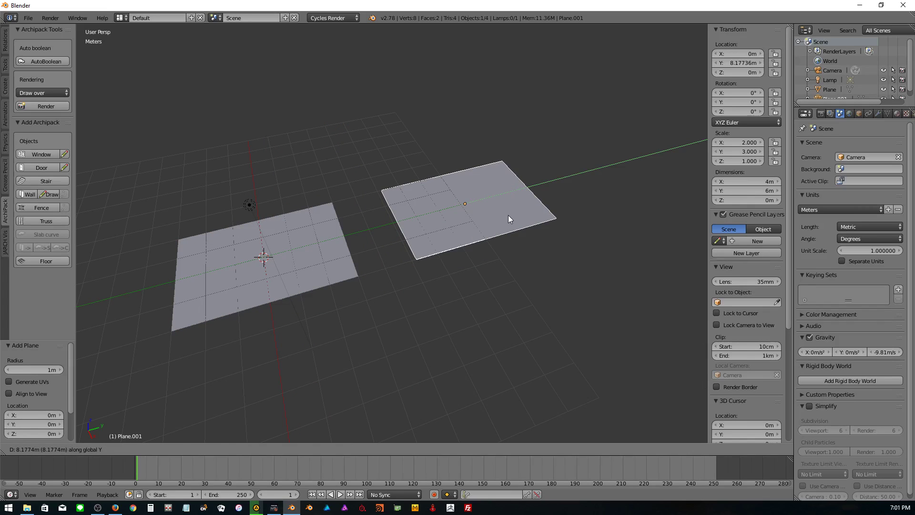
click(508, 216)
mouse_move(516, 269)
middle_down()
mouse_move(494, 304)
mouse_move(499, 296)
mouse_move(459, 302)
mouse_move(483, 303)
middle_up()
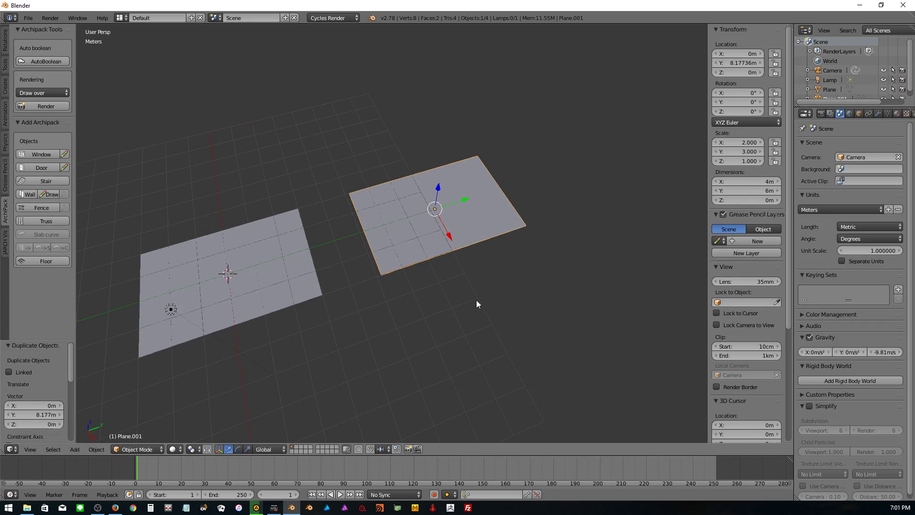
click(136, 449)
click(139, 427)
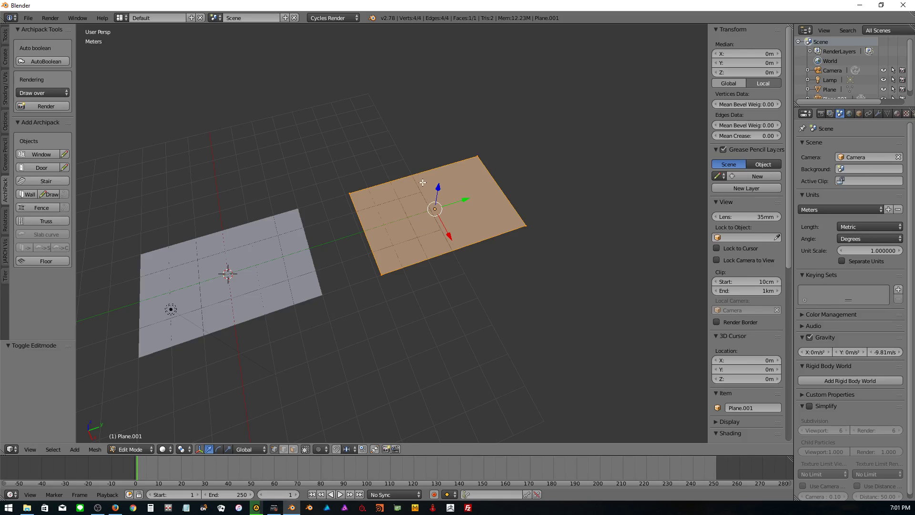
key(Tab)
- Stretch the copy to 8 m in Y and switch it to Edit Mode
click(756, 191)
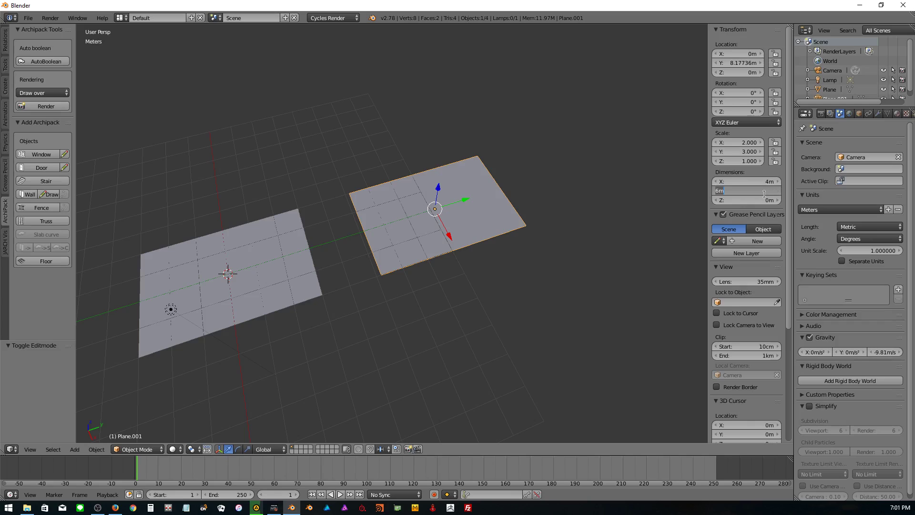
text(8)
key(Return)
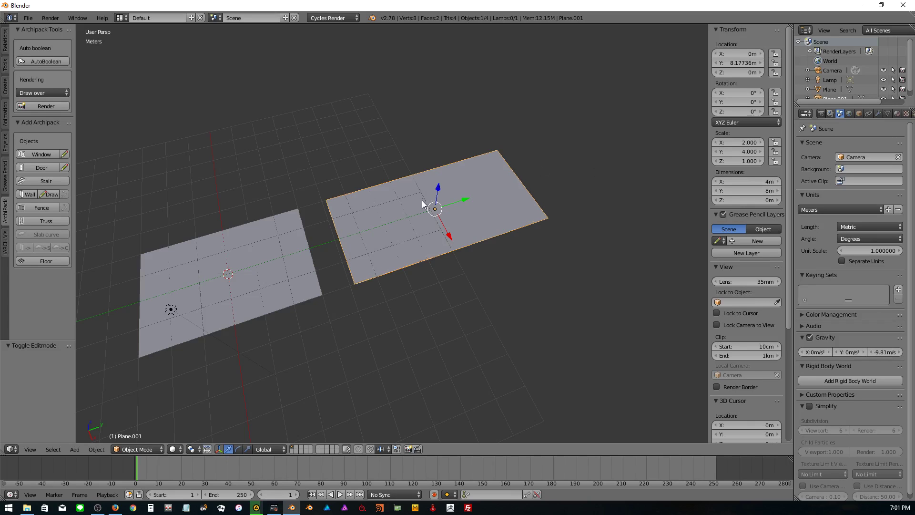
click(132, 449)
click(139, 428)
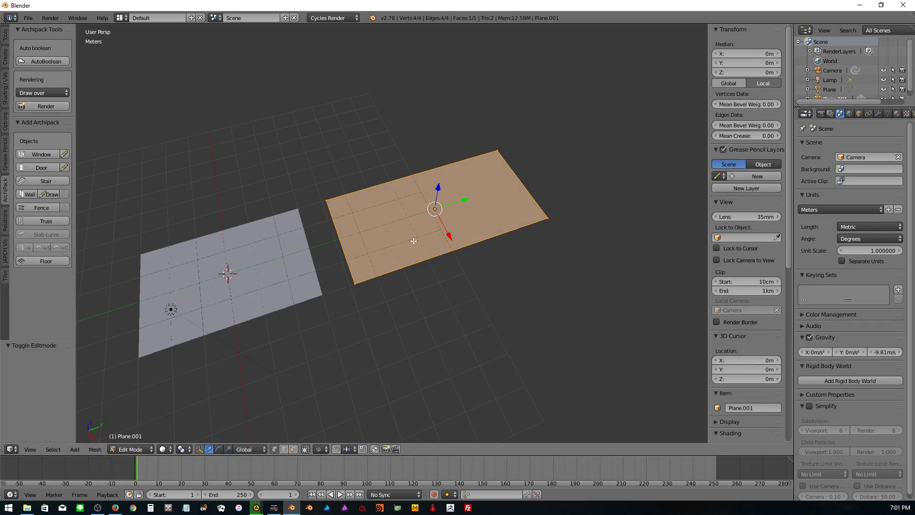
- Try a centred loop cut on the right plane, then undo it
key(ctrl+r)
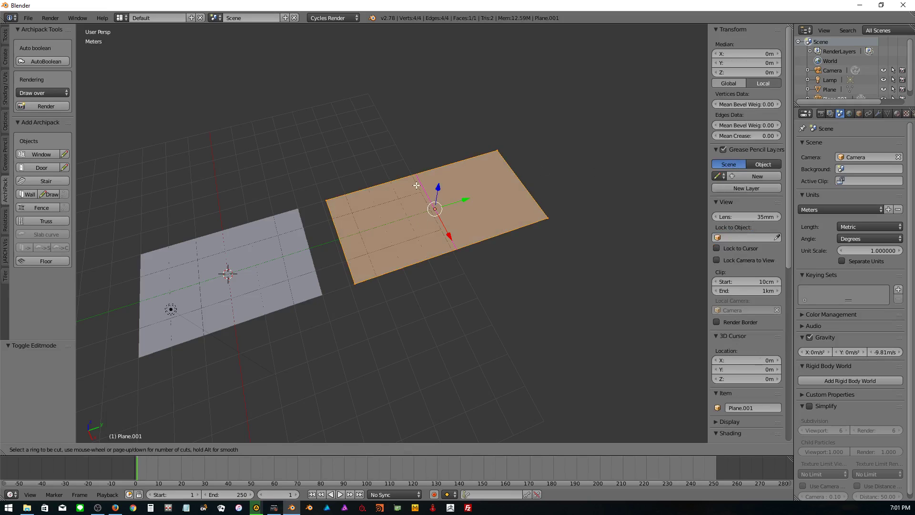
click(419, 195)
right_click(449, 200)
scroll(449, 199, up, 3)
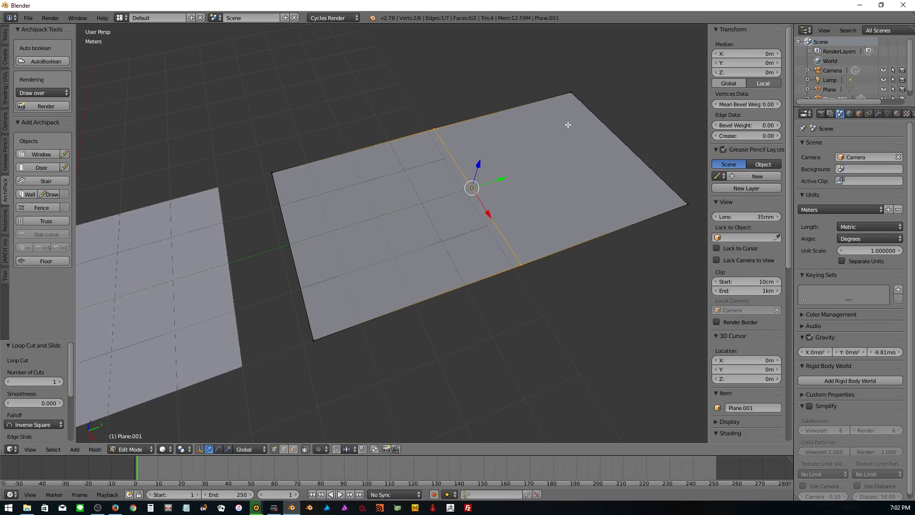
drag(498, 179, 657, 134)
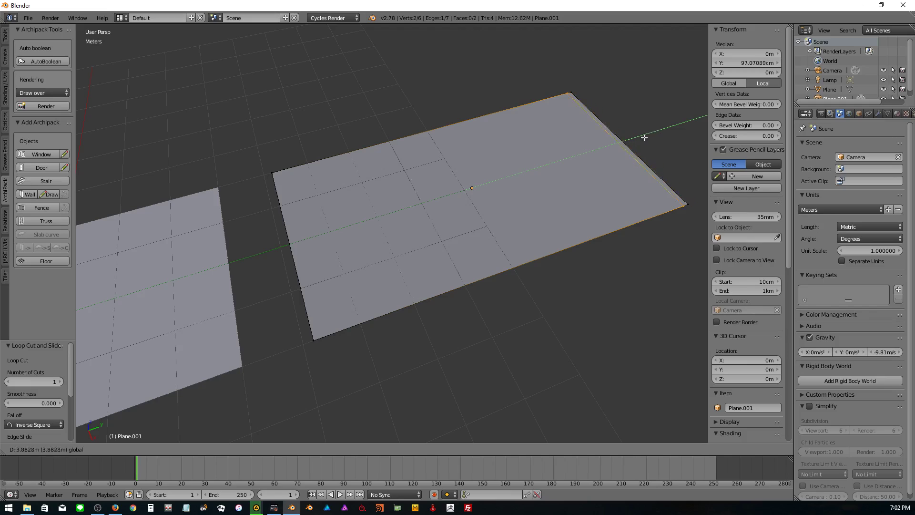
drag(657, 133, 499, 163)
key(ctrl+z)
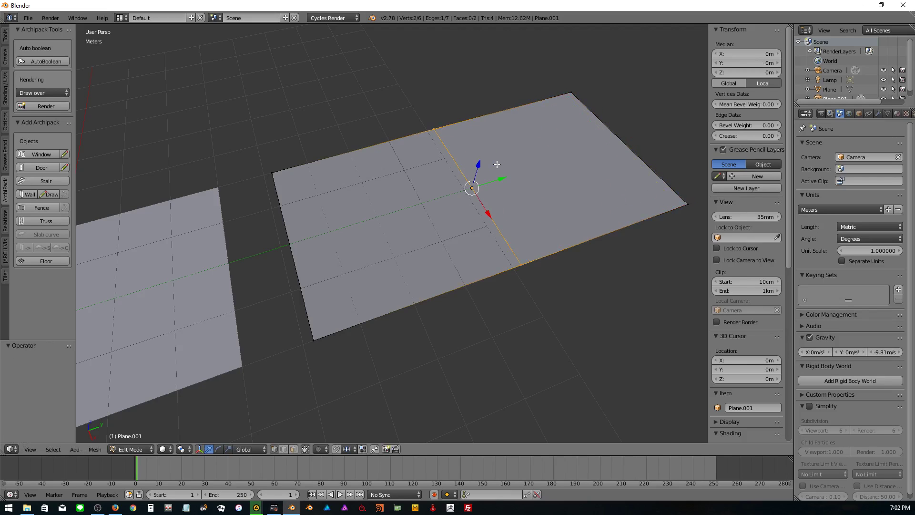
key(ctrl+z)
- Cut a new crosswise edge loop and move it -2 m along Y
key(ctrl+r)
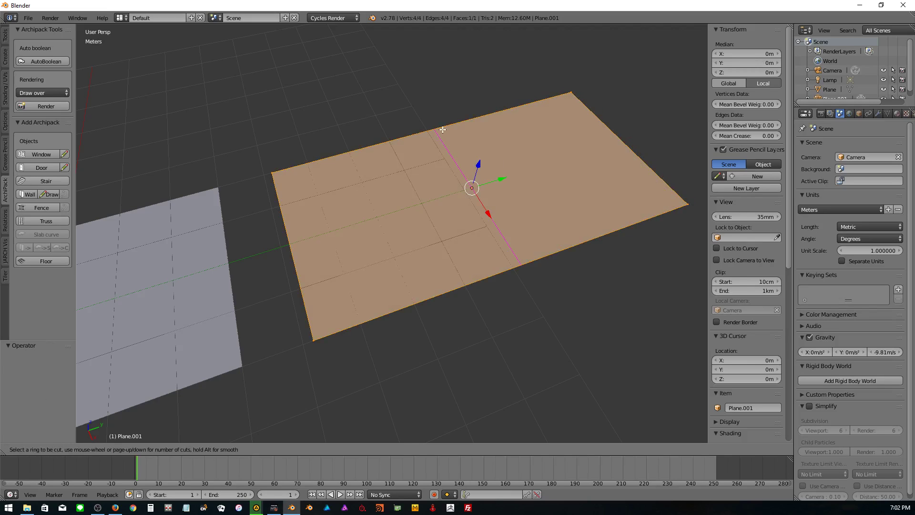
click(443, 129)
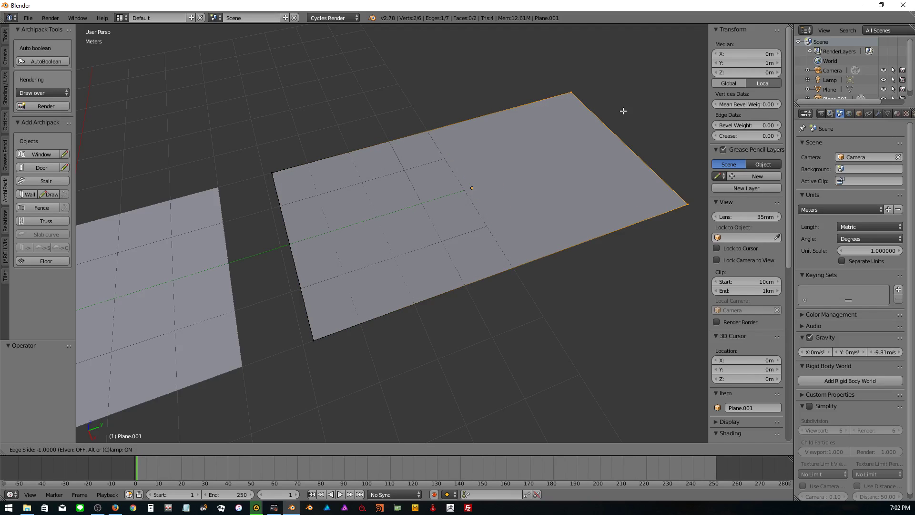
click(623, 110)
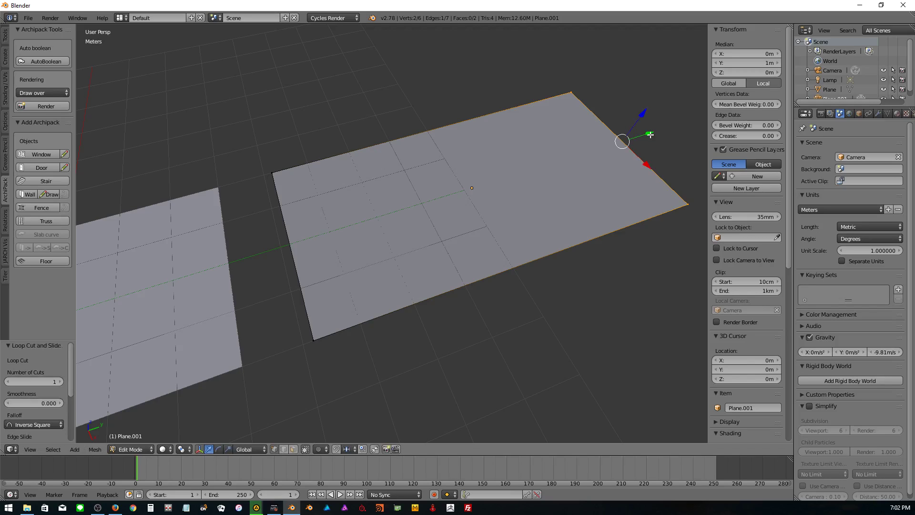
drag(649, 134, 604, 149)
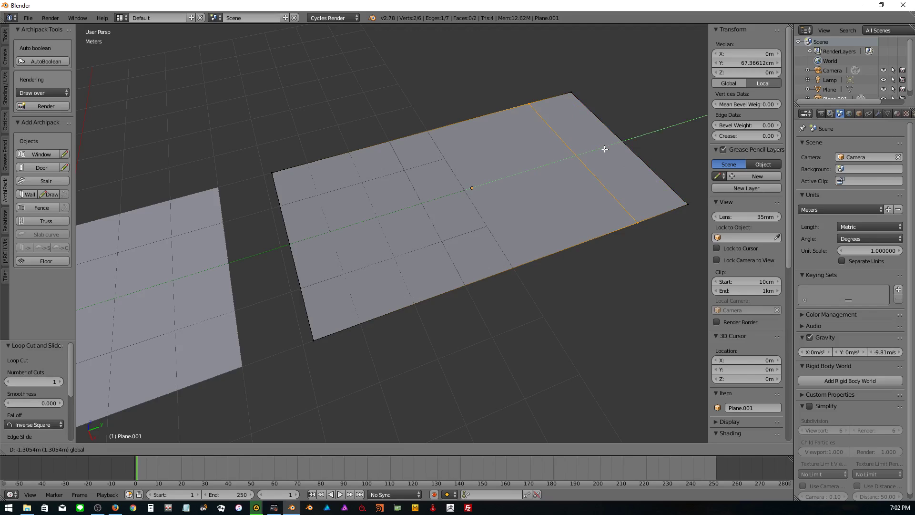
text(2)
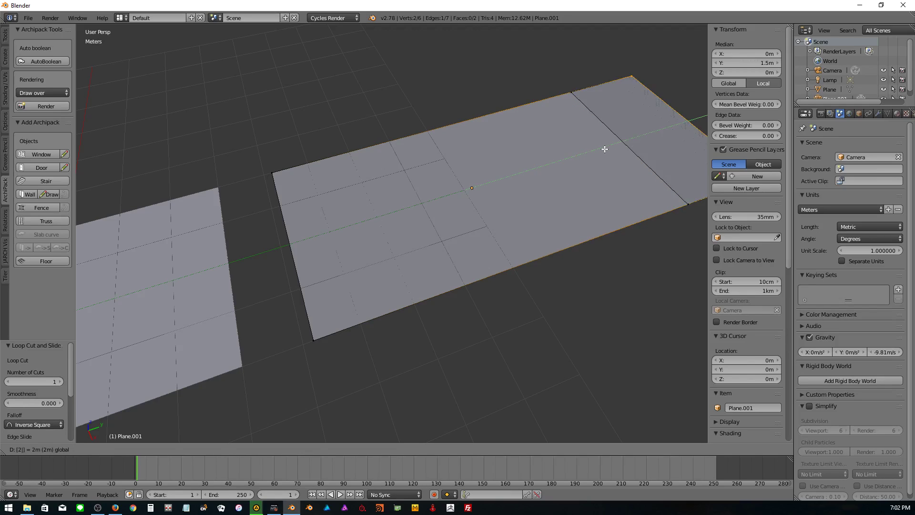
key(BackSpace)
text(-2)
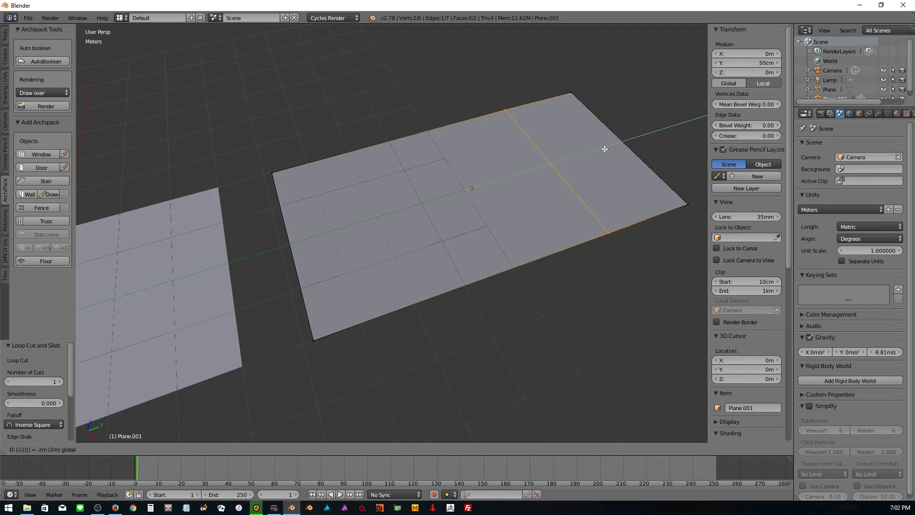
key(Return)
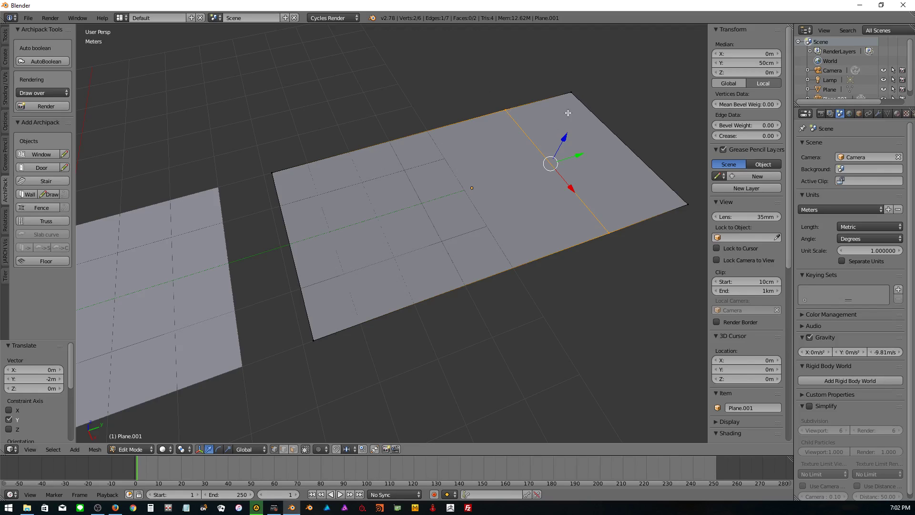
- Dissolve the middle edge and add a crosswise loop moved -3 m along Y
key(ctrl+x)
key(a)
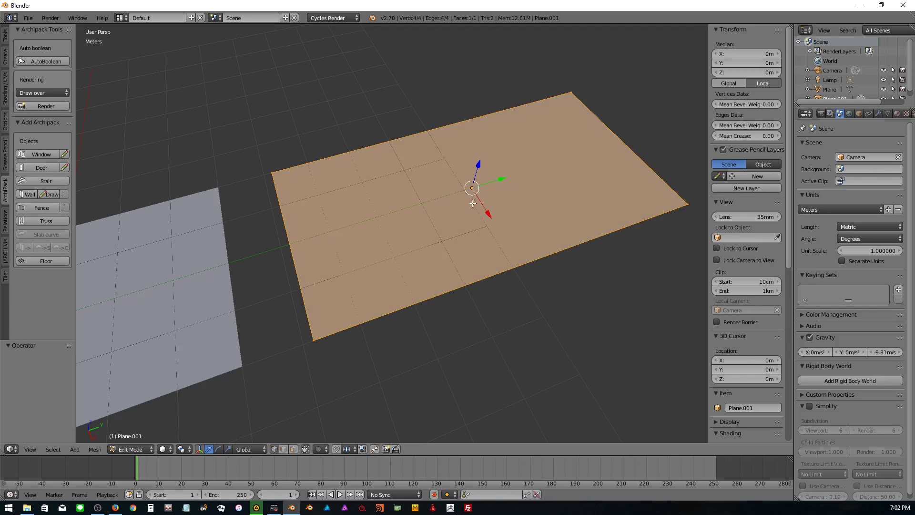
key(ctrl+r)
click(446, 148)
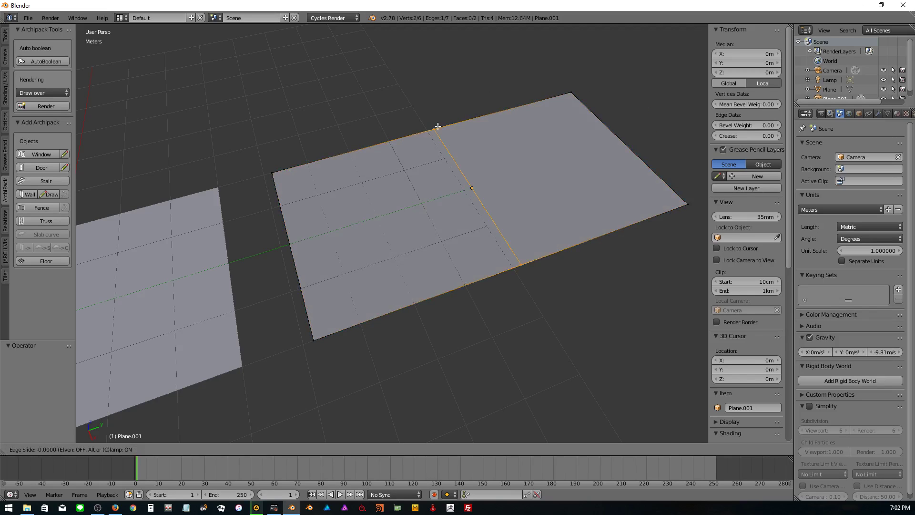
click(614, 117)
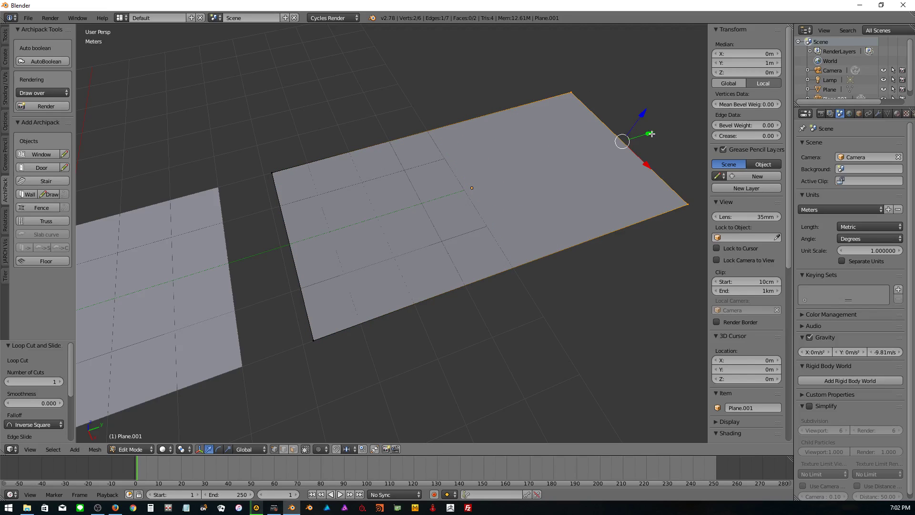
key(g)
key(y)
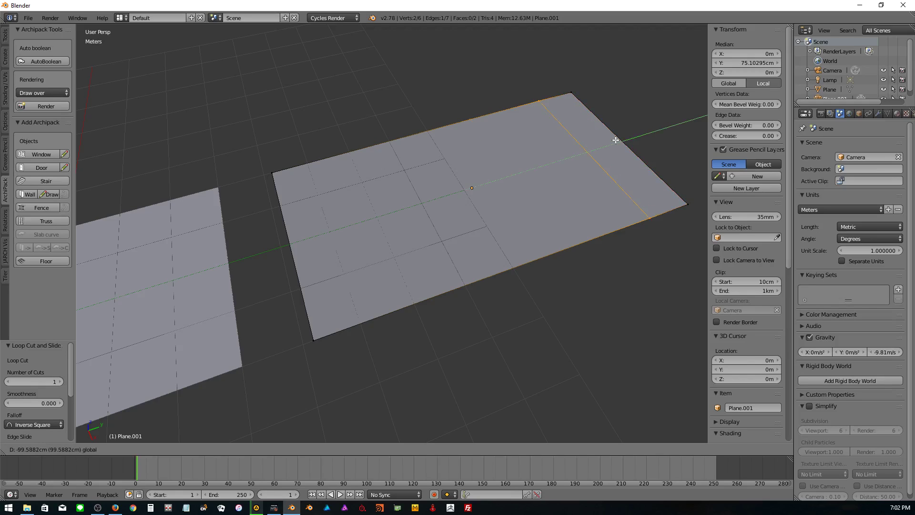
text(-3)
key(Return)
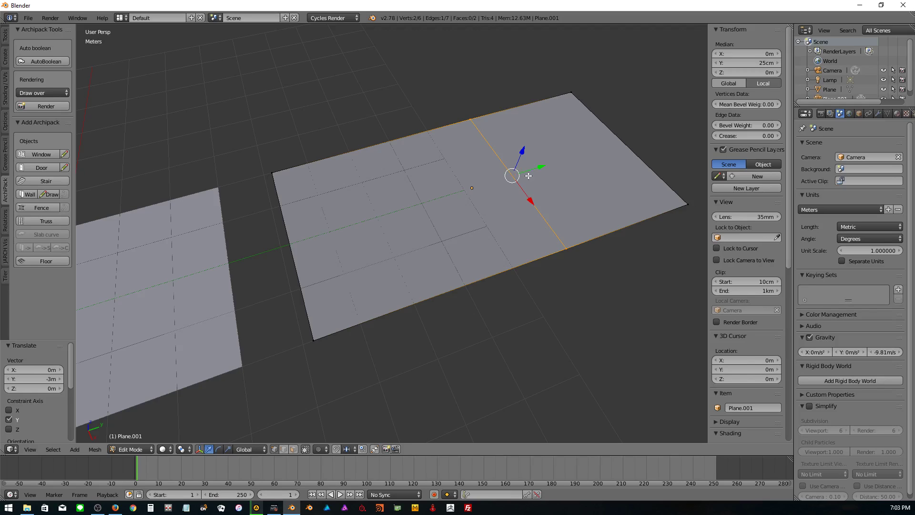
- Add a lengthwise loop cut moved -1.5 m along X and select the middle edge
key(ctrl+r)
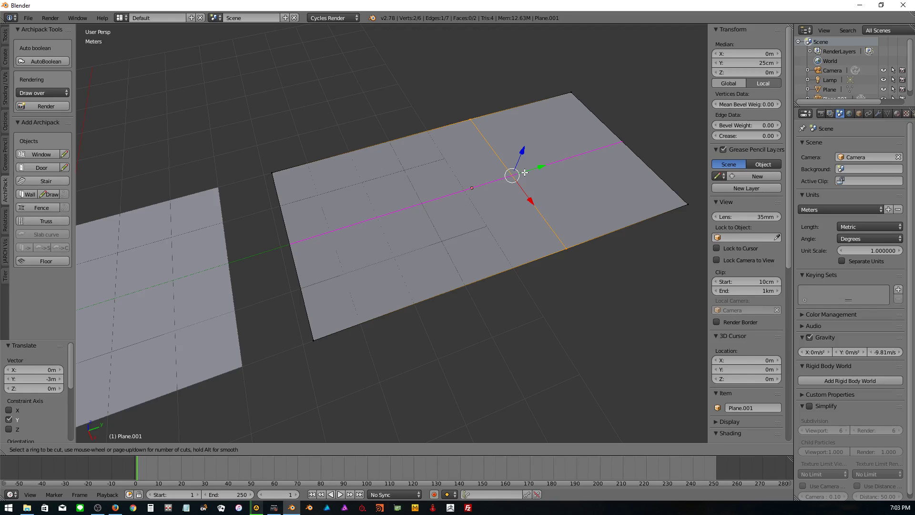
click(525, 173)
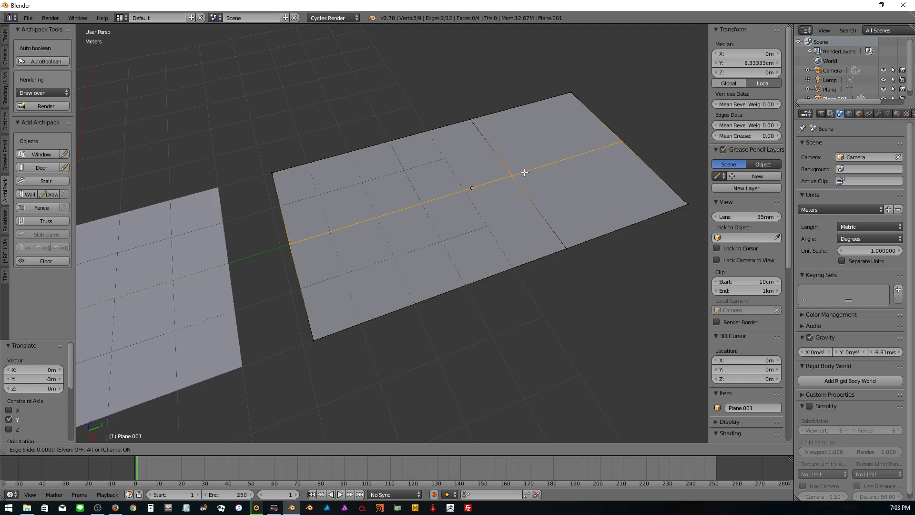
click(579, 265)
drag(555, 286, 526, 252)
text(-(1)
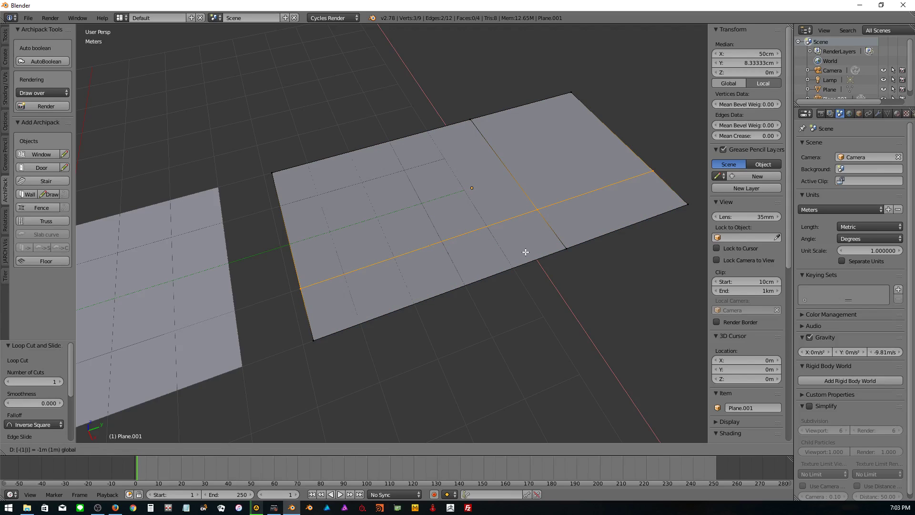
text(.5)
key(Return)
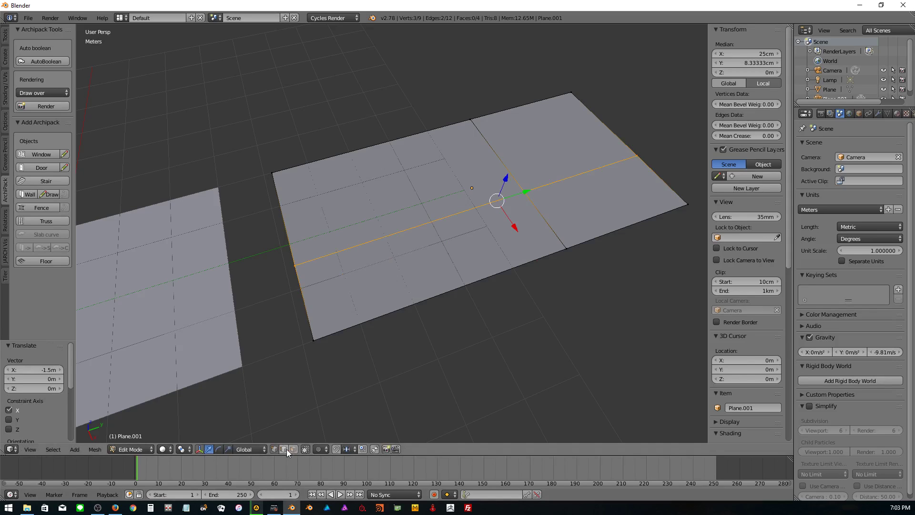
right_click(427, 222)
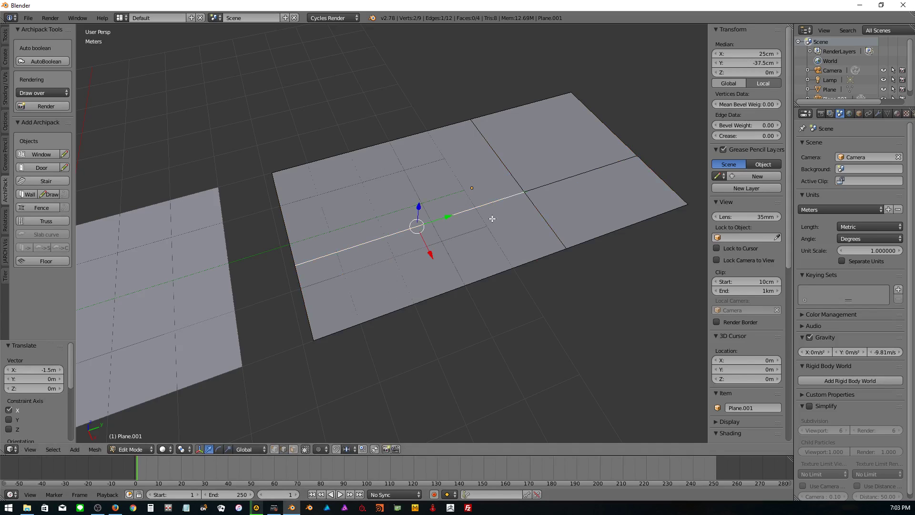
- Delete the middle edge and the lower-right face's edges, keeping the corner face
key(x)
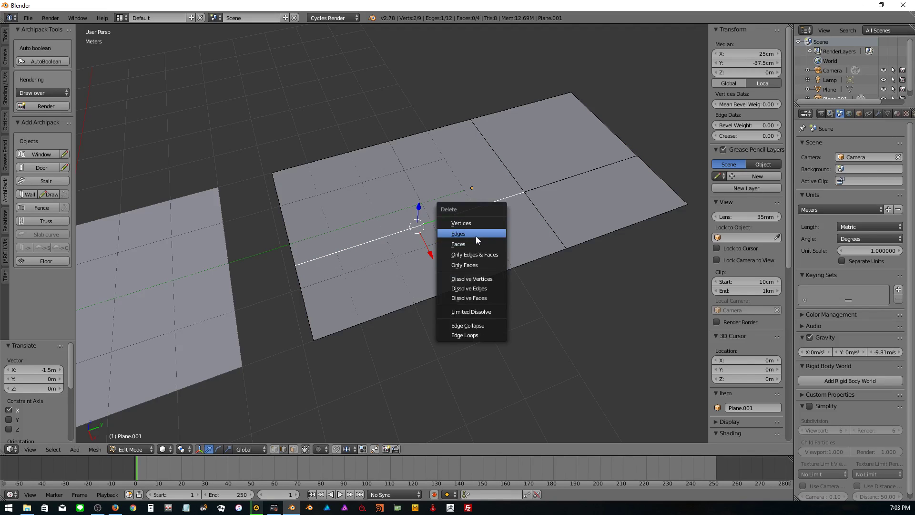
click(476, 236)
right_click(533, 209)
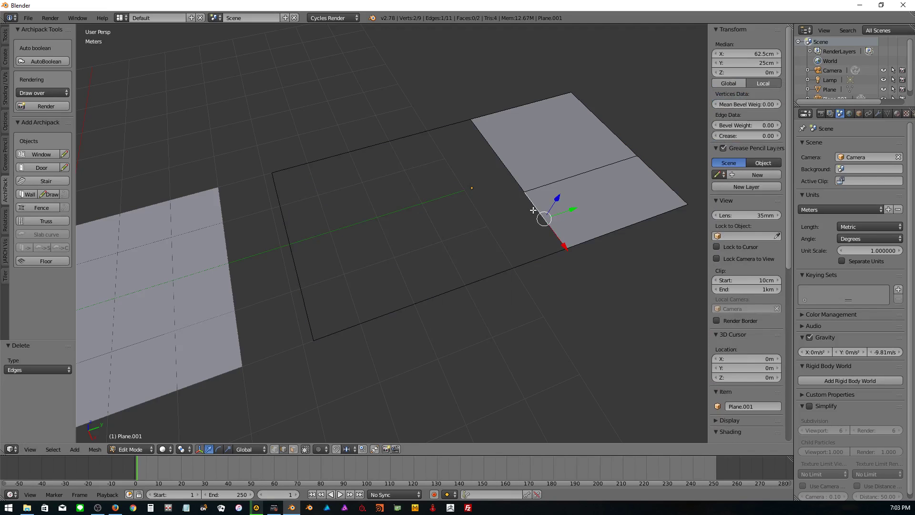
key(x)
click(534, 211)
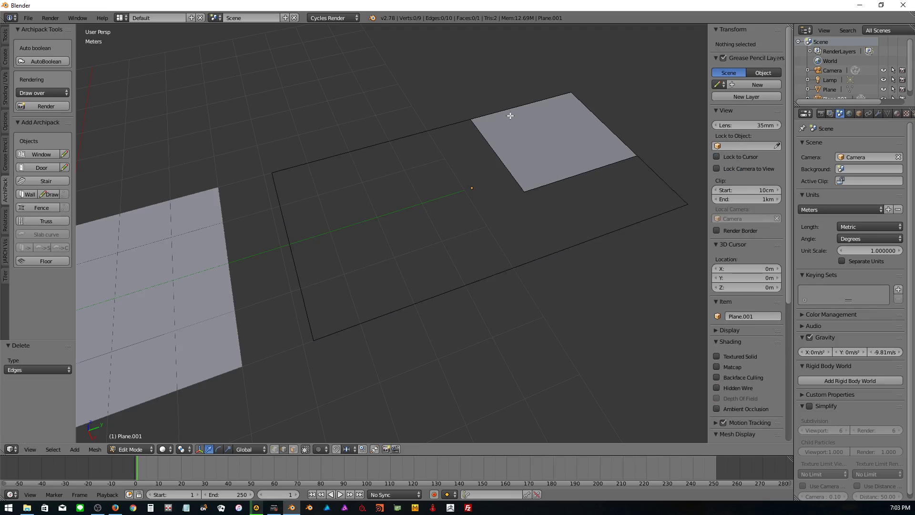
- Toggle between wireframe and solid shading to check the remaining outline
click(164, 449)
click(167, 426)
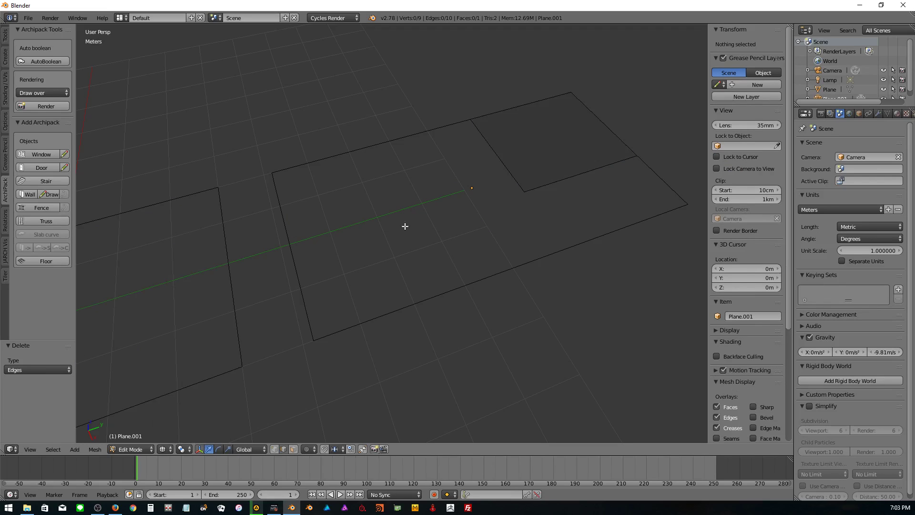
click(169, 449)
click(167, 417)
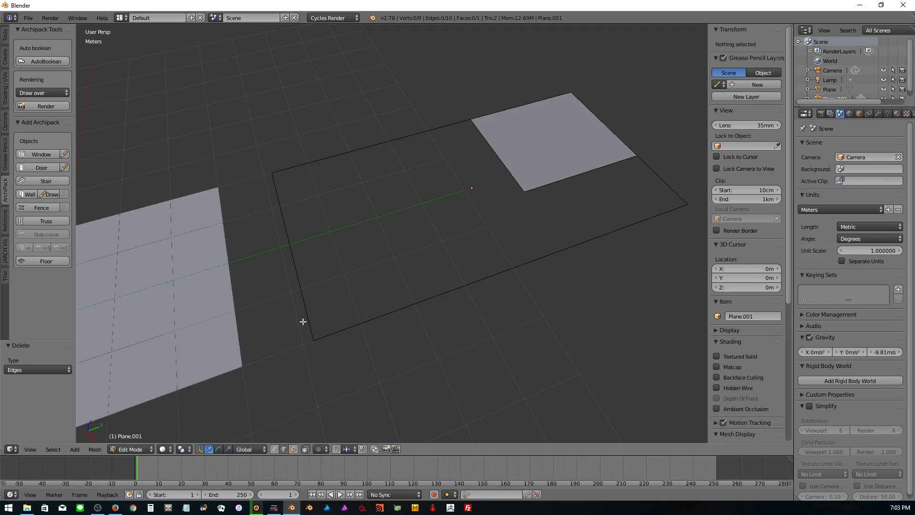
scroll(456, 210, down, 3)
middle_drag(457, 210, 462, 195)
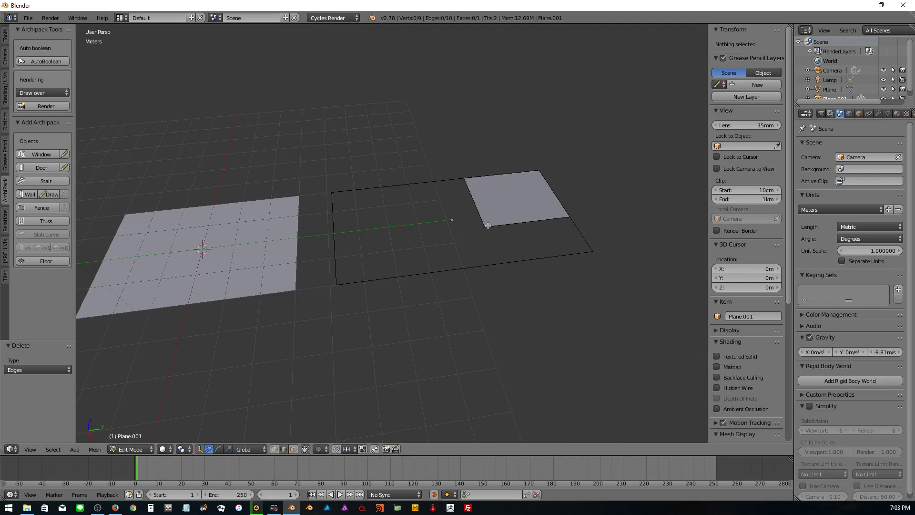
click(114, 451)
- Return to Object Mode and convert Plane.001 and then Plane from mesh to curve
click(118, 440)
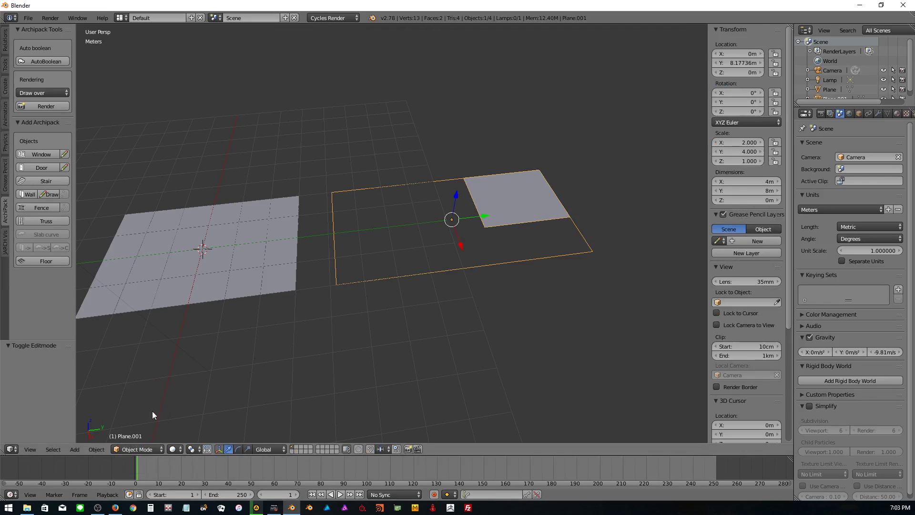
click(97, 449)
mouse_move(121, 136)
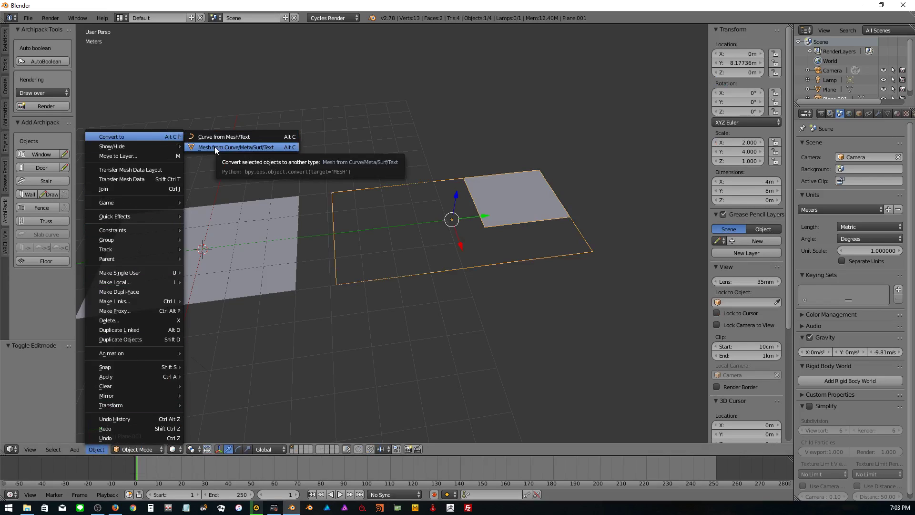
click(211, 138)
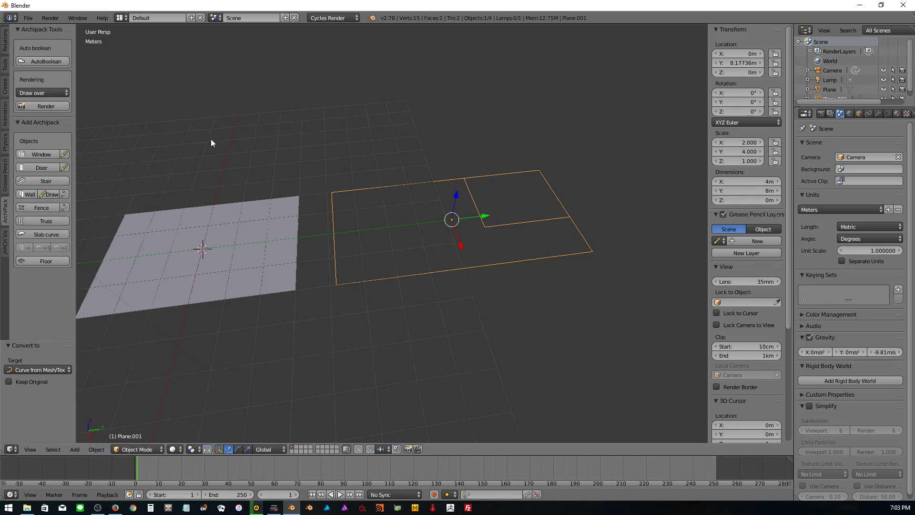
right_click(214, 286)
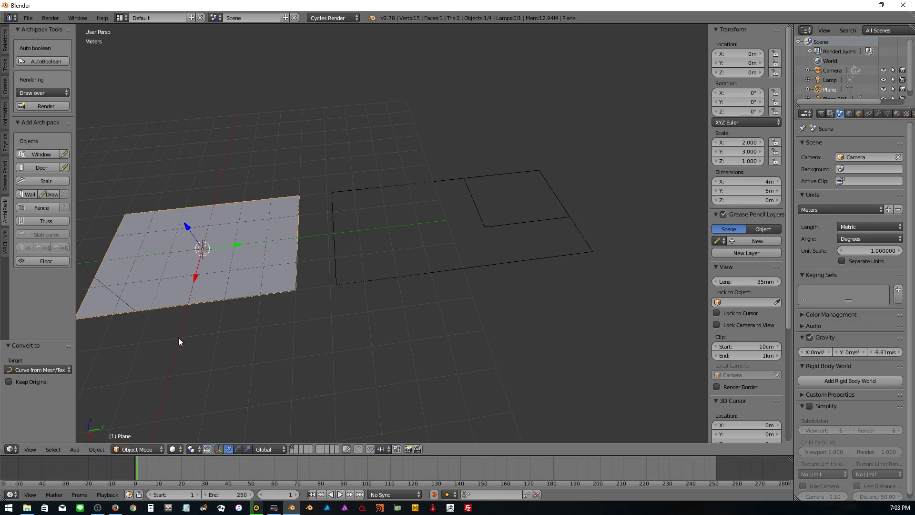
click(96, 449)
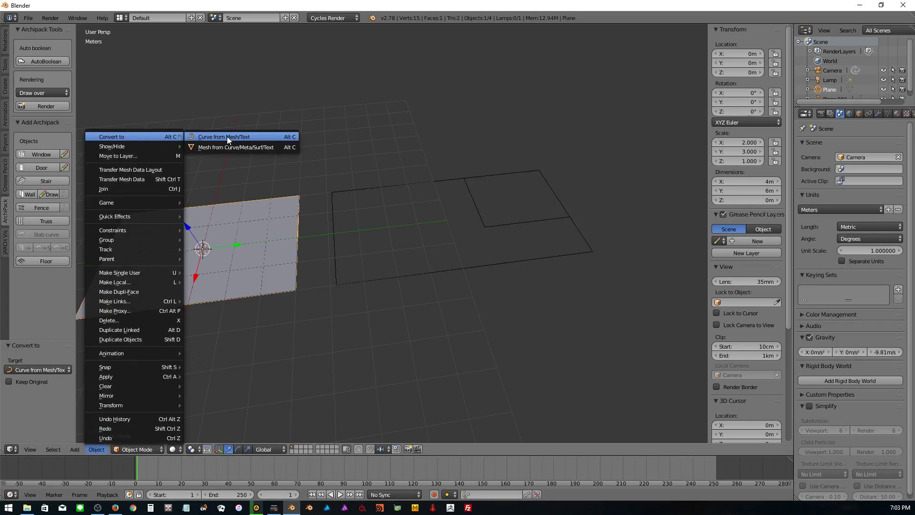
click(227, 137)
middle_drag(244, 195, 245, 267)
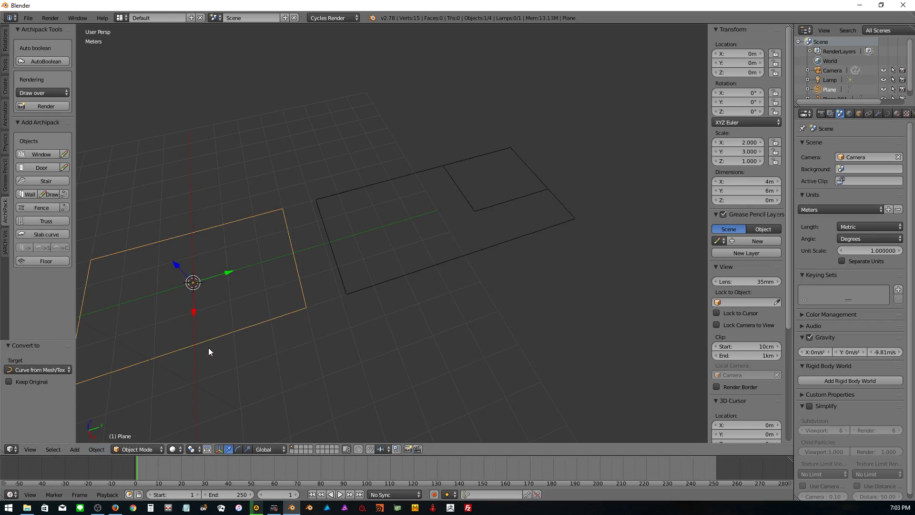
mouse_move(209, 352)
middle_down()
mouse_move(303, 327)
mouse_move(318, 278)
middle_up()
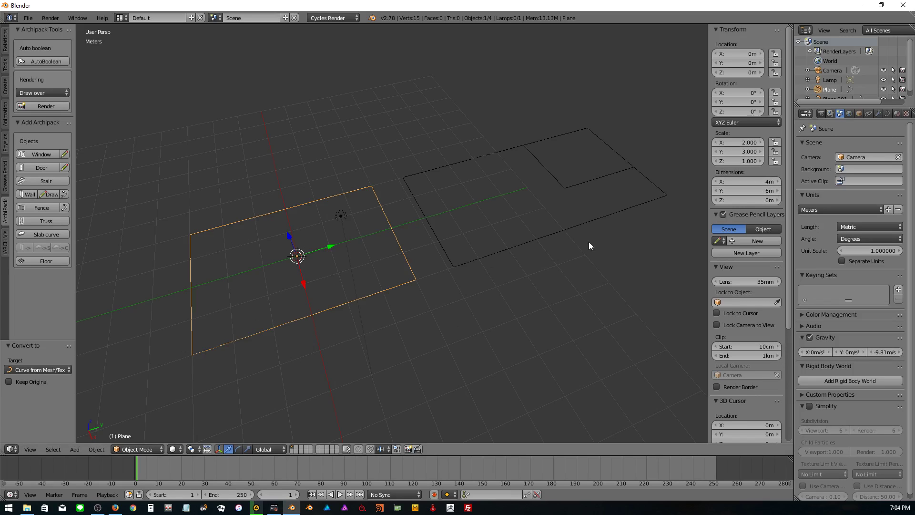
right_click(573, 234)
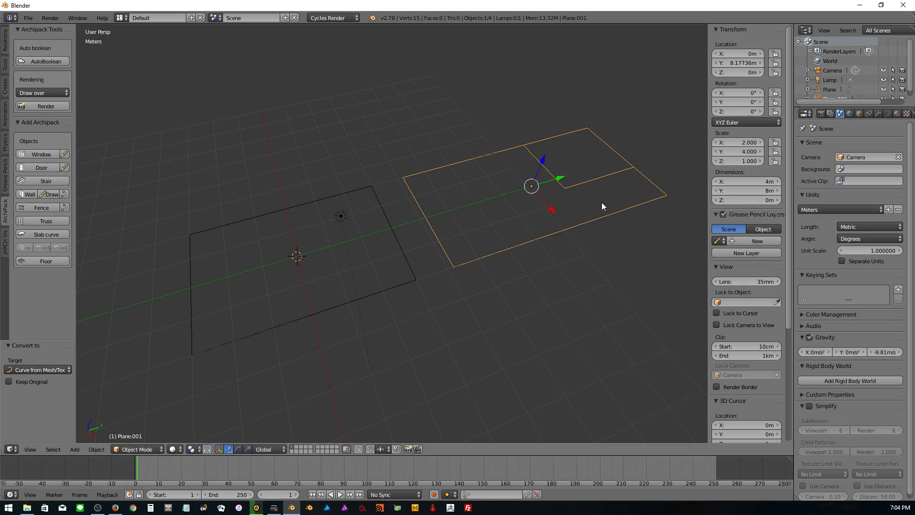
- Apply Rotation & Scale to the left plane and Plane.001 so scale reads 1
right_click(376, 295)
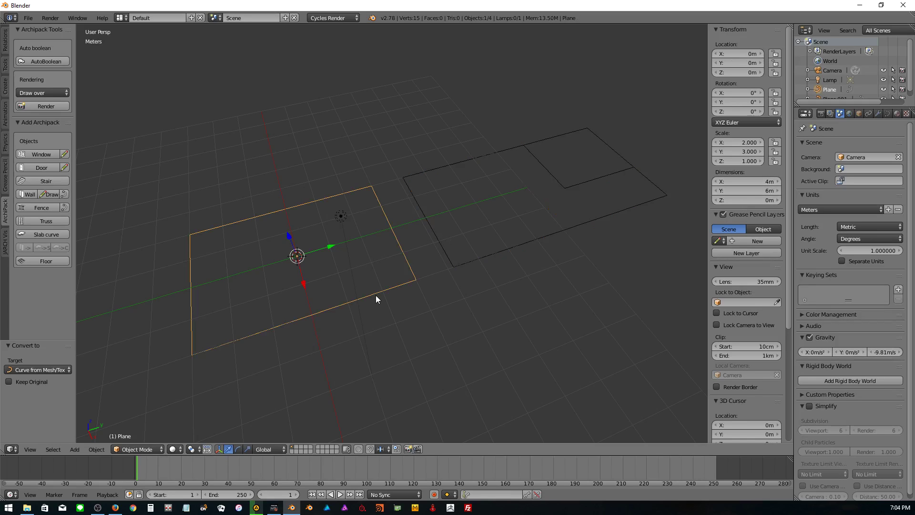
key(ctrl+a)
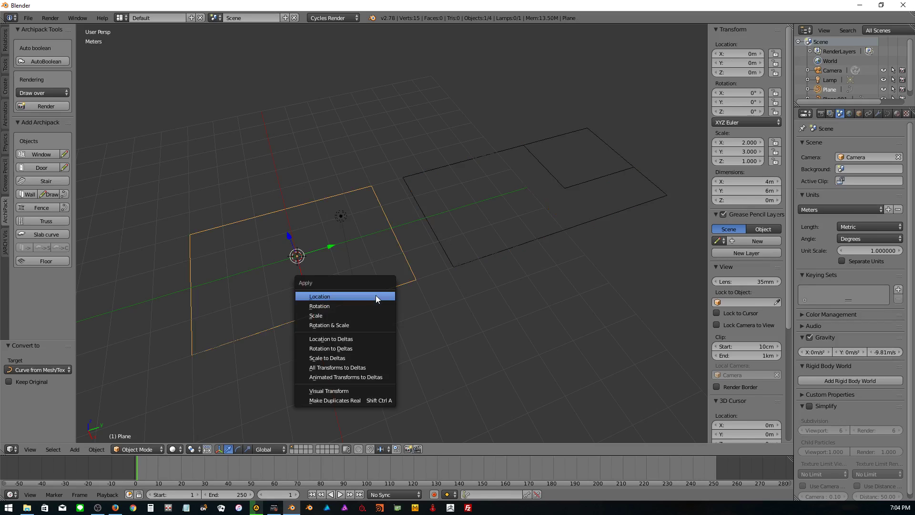
click(313, 327)
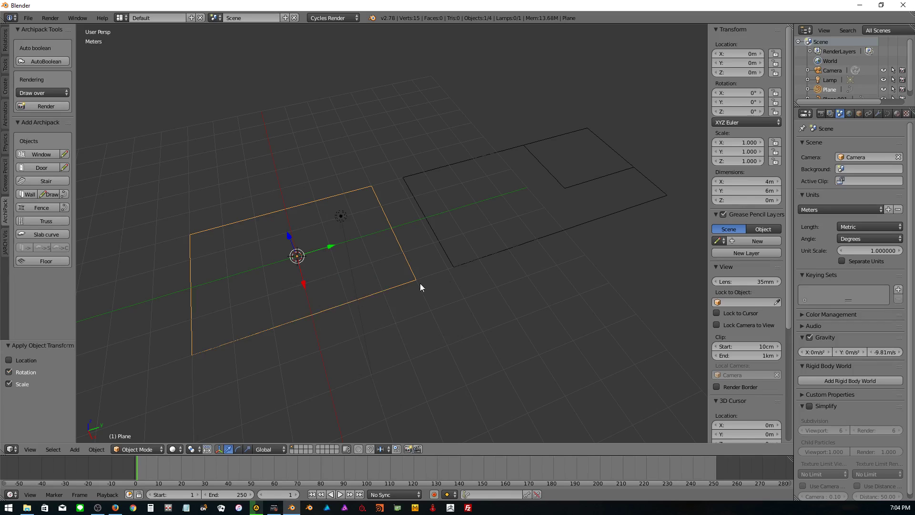
right_click(470, 263)
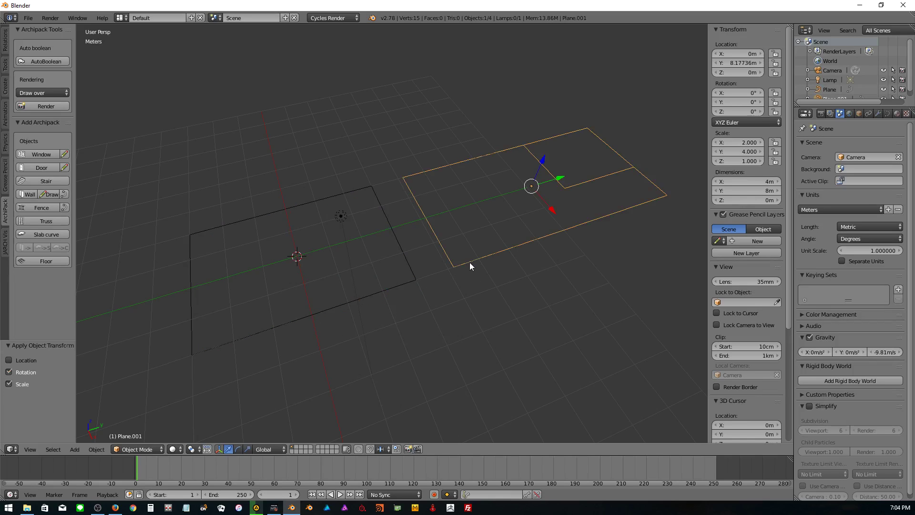
key(ctrl+a)
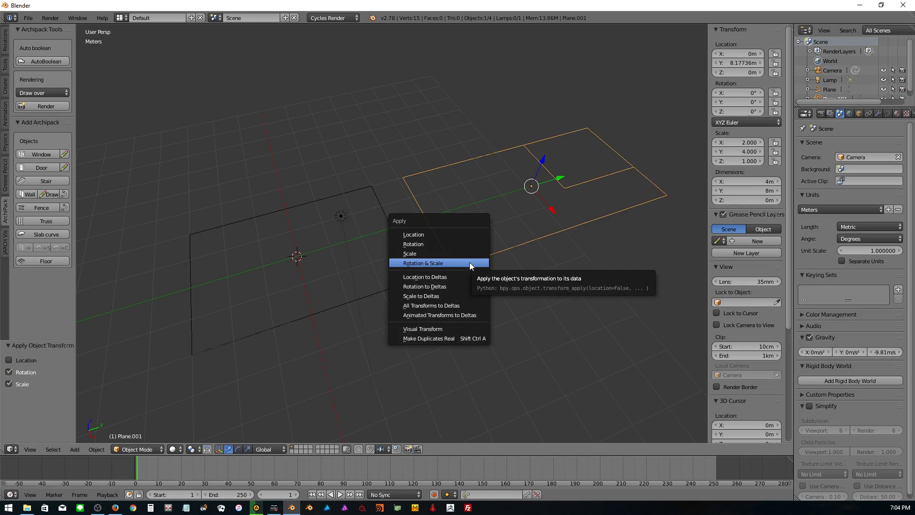
click(470, 263)
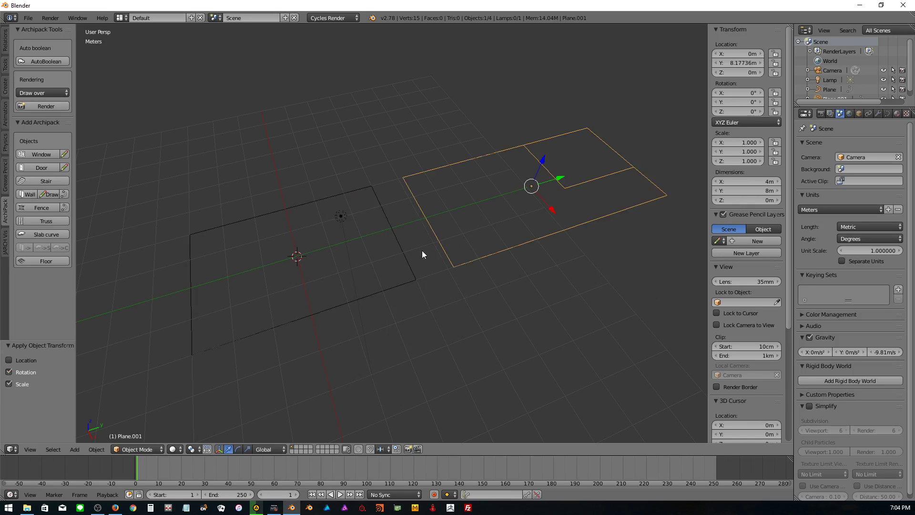
mouse_move(436, 277)
middle_down()
mouse_move(438, 298)
mouse_move(437, 259)
mouse_move(461, 249)
mouse_move(499, 265)
mouse_move(472, 294)
mouse_move(515, 292)
mouse_move(586, 210)
middle_up()
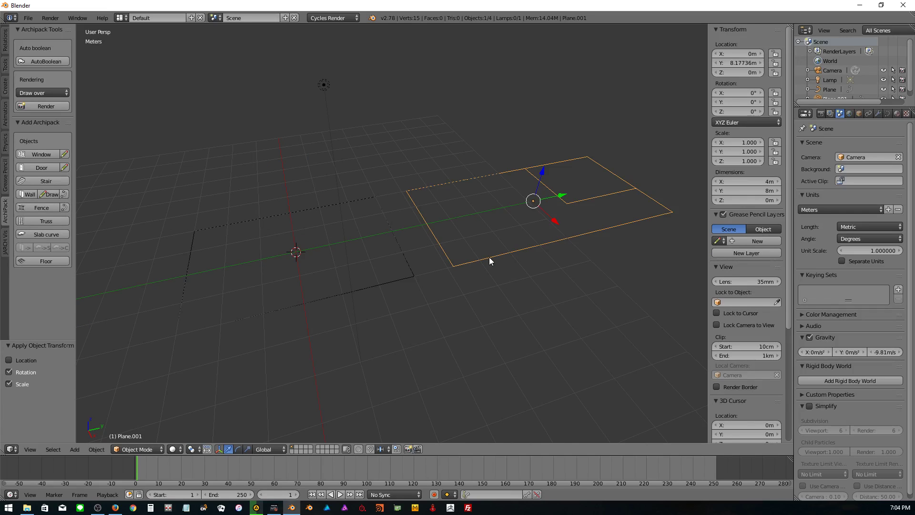
- Build Archipack walls from the left plane outline and from Plane.001
right_click(413, 279)
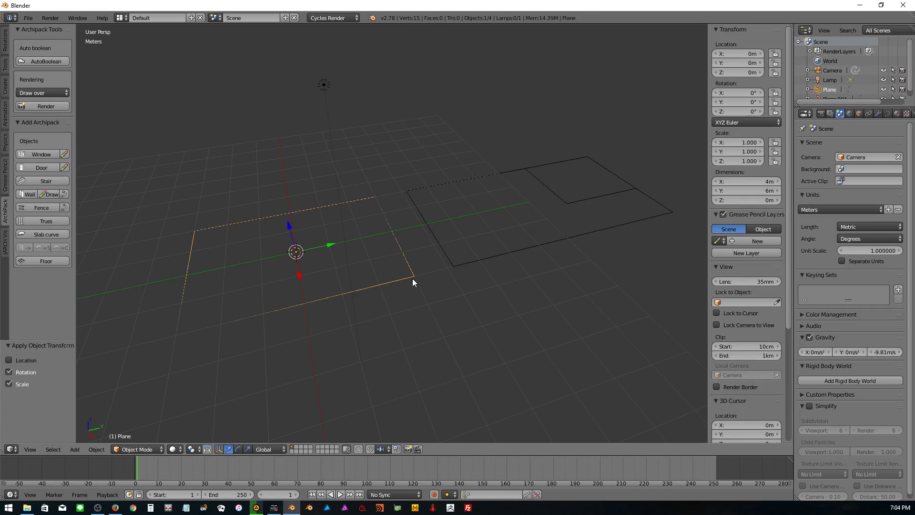
click(65, 198)
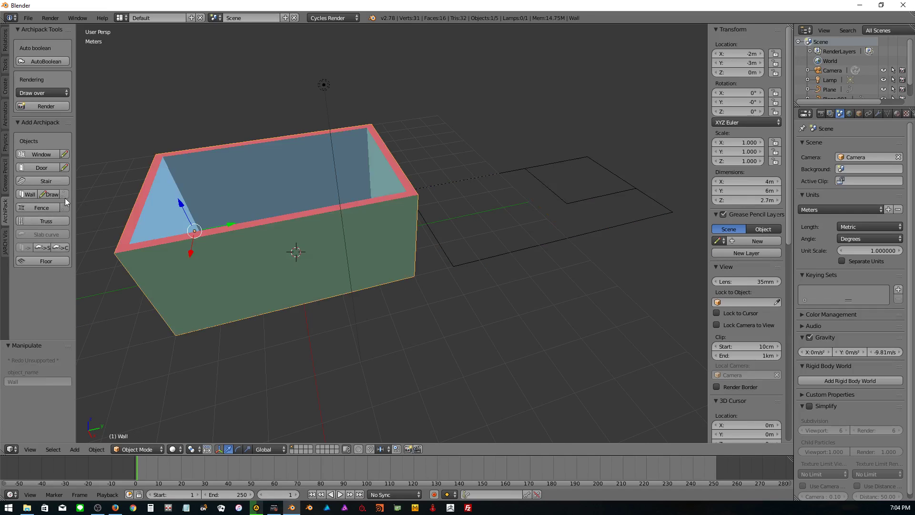
right_click(476, 260)
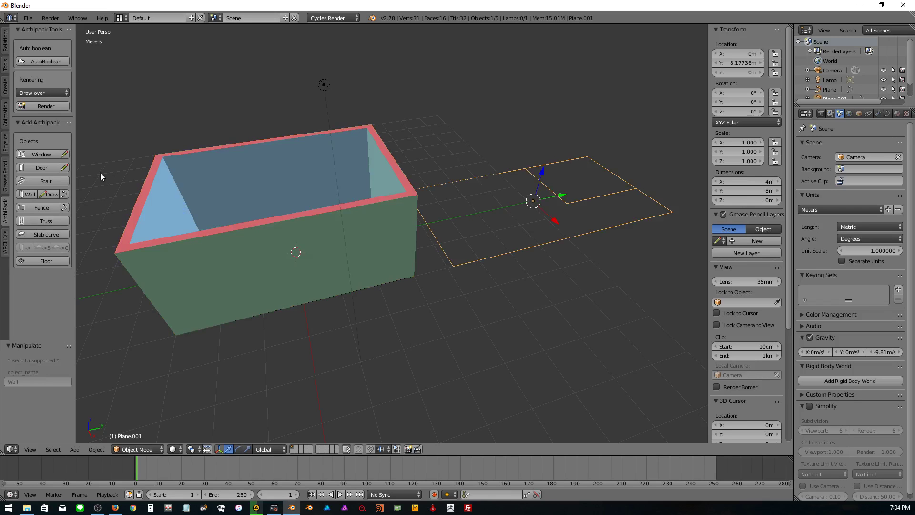
click(67, 195)
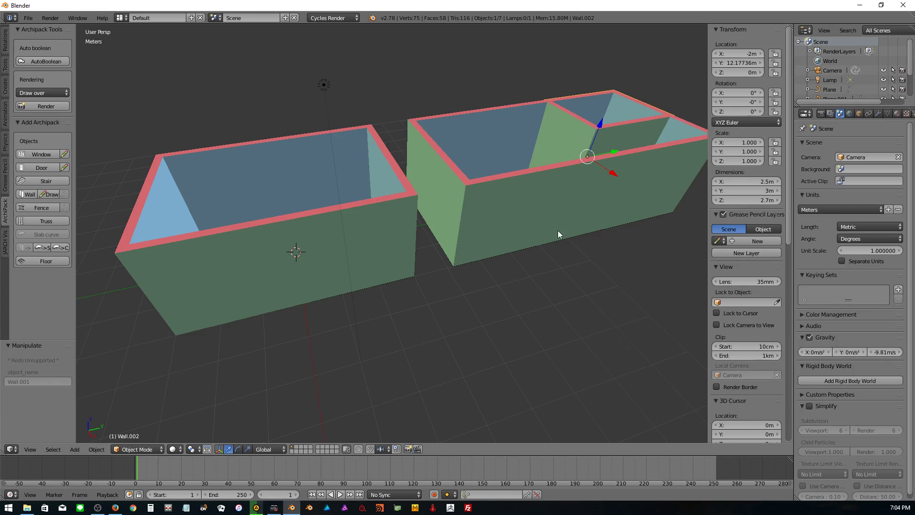
- Look down on both rooms, selecting Wall.001 and the inner Wall.002 partition
middle_drag(558, 230, 563, 279)
middle_drag(590, 224, 575, 224)
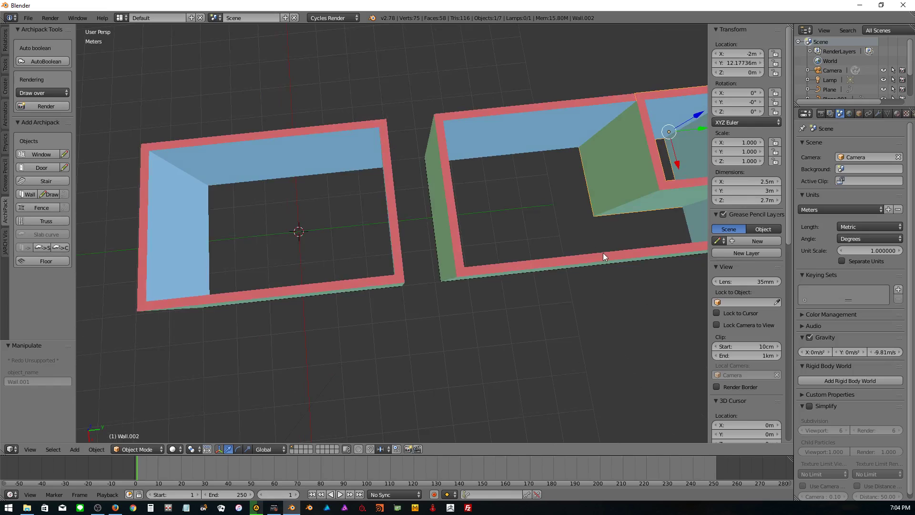
mouse_move(603, 253)
shift+middle_down()
mouse_move(443, 253)
mouse_move(452, 199)
mouse_move(493, 185)
shift+middle_up()
right_click(425, 203)
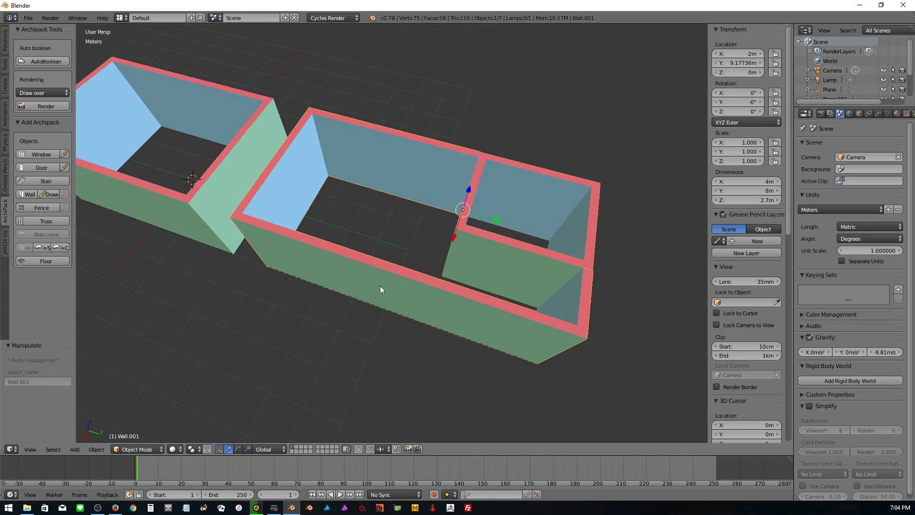
right_click(508, 246)
mouse_move(508, 246)
middle_down()
mouse_move(366, 260)
mouse_move(386, 276)
mouse_move(375, 263)
mouse_move(474, 216)
mouse_move(496, 246)
middle_up()
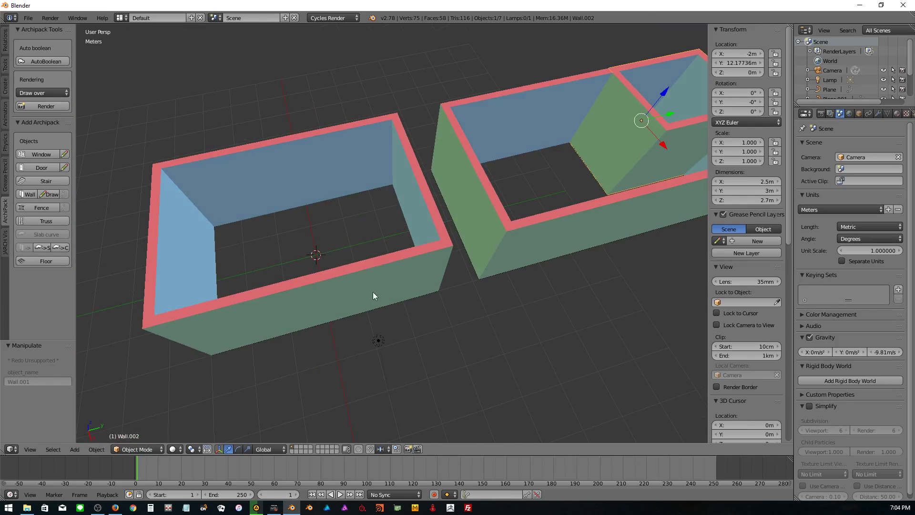
- Select the left room's wall and inspect both rooms from new angles
right_click(308, 298)
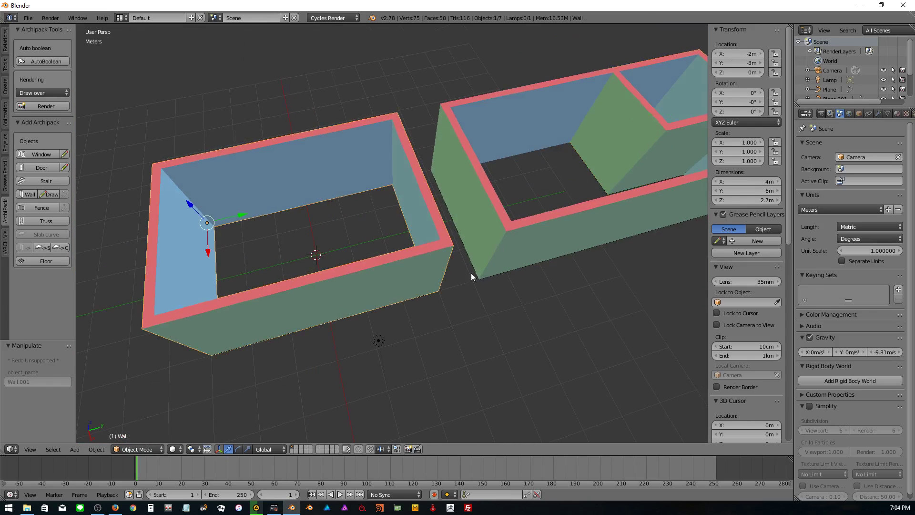
mouse_move(471, 276)
shift+middle_down()
mouse_move(435, 284)
mouse_move(473, 236)
mouse_move(440, 267)
mouse_move(510, 258)
mouse_move(442, 267)
mouse_move(481, 288)
shift+middle_up()
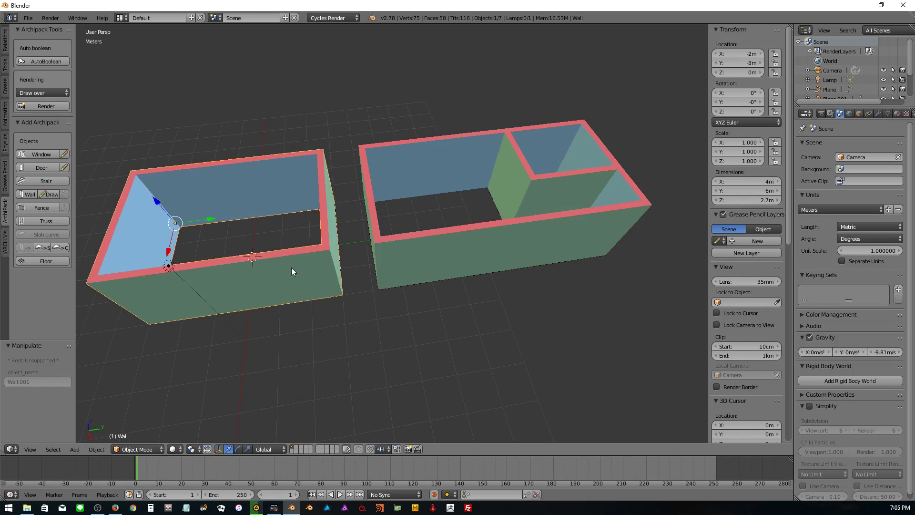
mouse_move(270, 272)
middle_down()
mouse_move(420, 330)
mouse_move(428, 302)
middle_up()
scroll(419, 330, up, 2)
scroll(420, 330, down, 1)
mouse_move(367, 313)
middle_down()
mouse_move(462, 282)
mouse_move(360, 298)
mouse_move(448, 298)
mouse_move(413, 329)
mouse_move(431, 313)
mouse_move(408, 302)
mouse_move(422, 306)
middle_up()
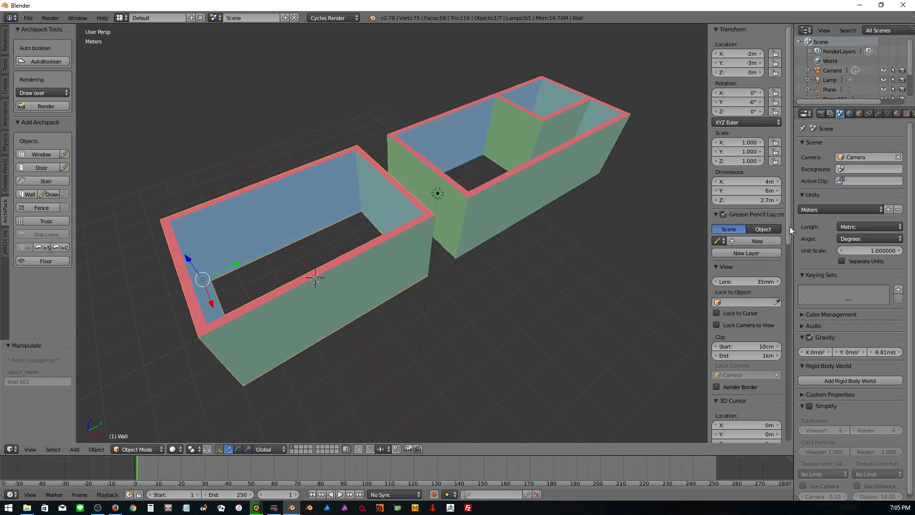
drag(790, 227, 778, 448)
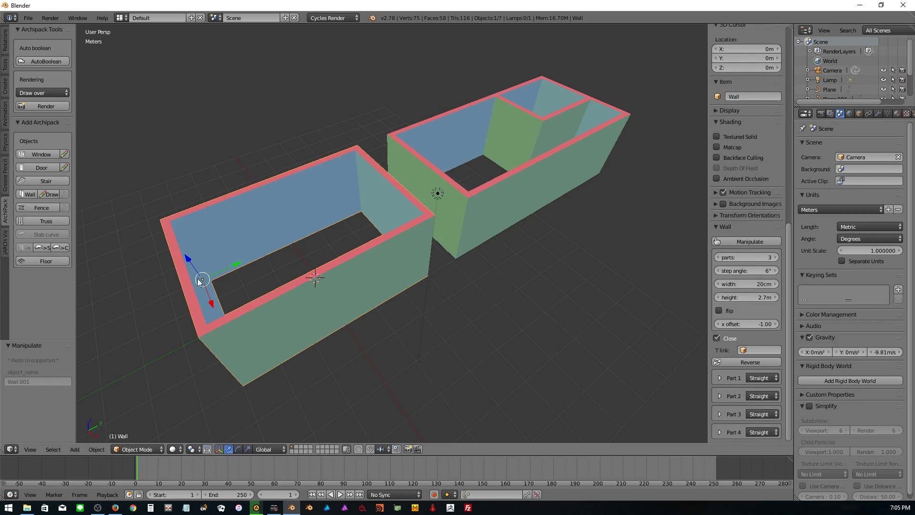
- Expand the wall's Part 4, nudge its length to 4.35 m, and undo a trial removal
click(720, 432)
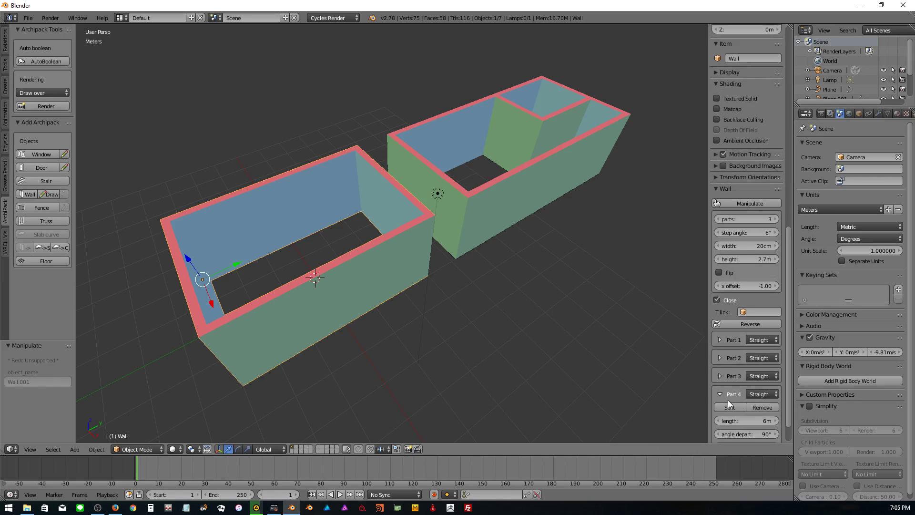
scroll(733, 376, down, 1)
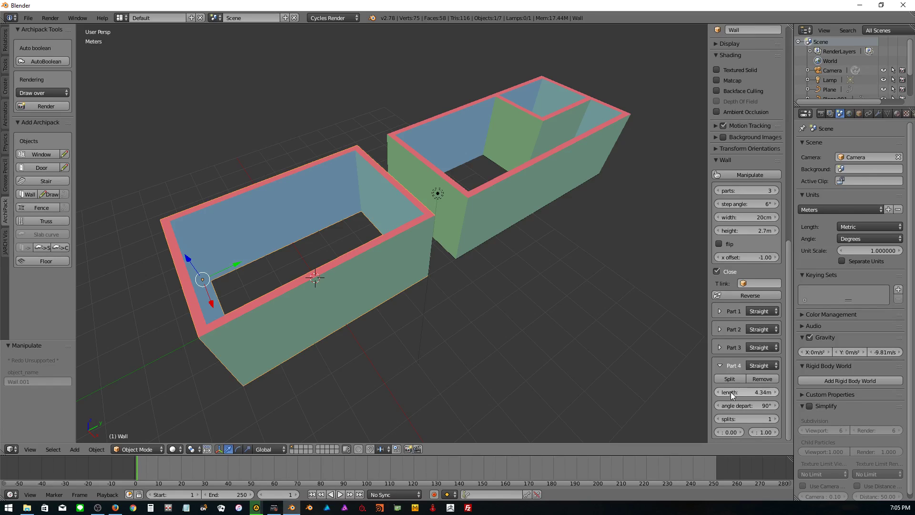
click(776, 392)
click(764, 379)
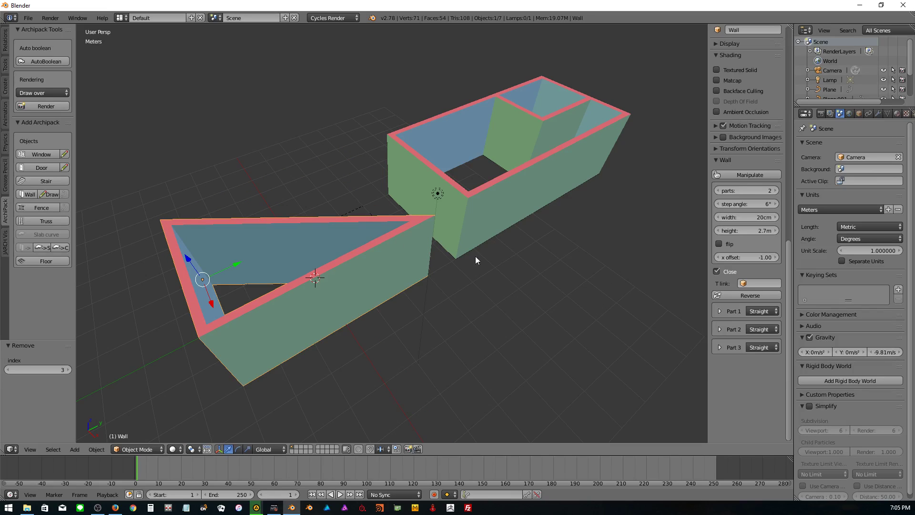
key(ctrl+z)
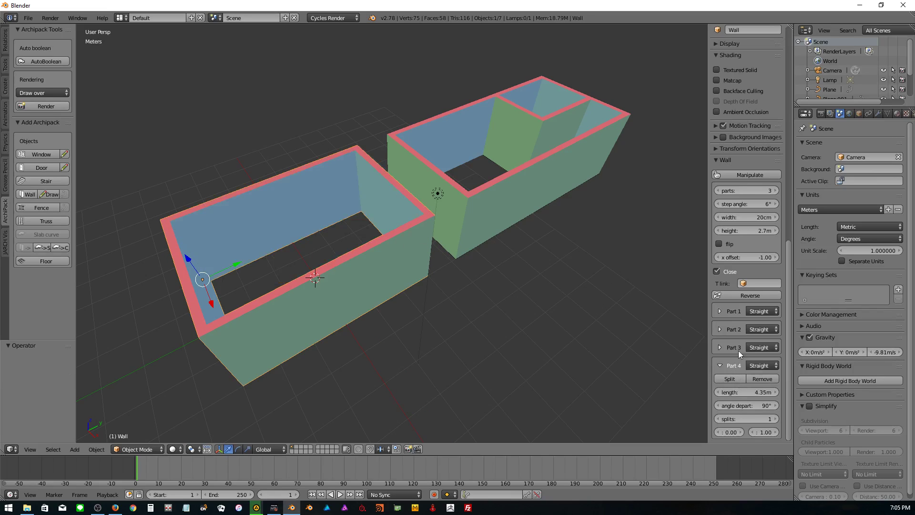
- Set Part 4's length to exactly 4 m, then remove the wall's first part
click(719, 348)
click(719, 348)
click(759, 394)
text(4)
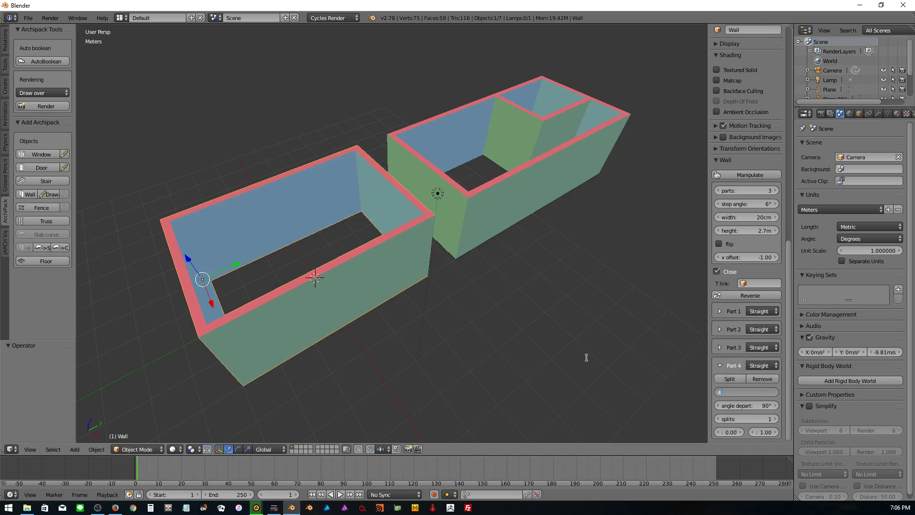
key(Return)
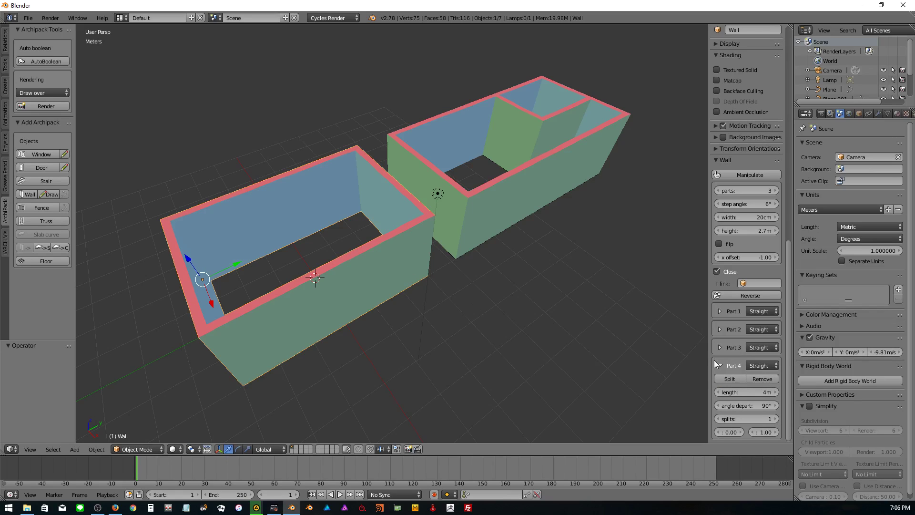
click(721, 311)
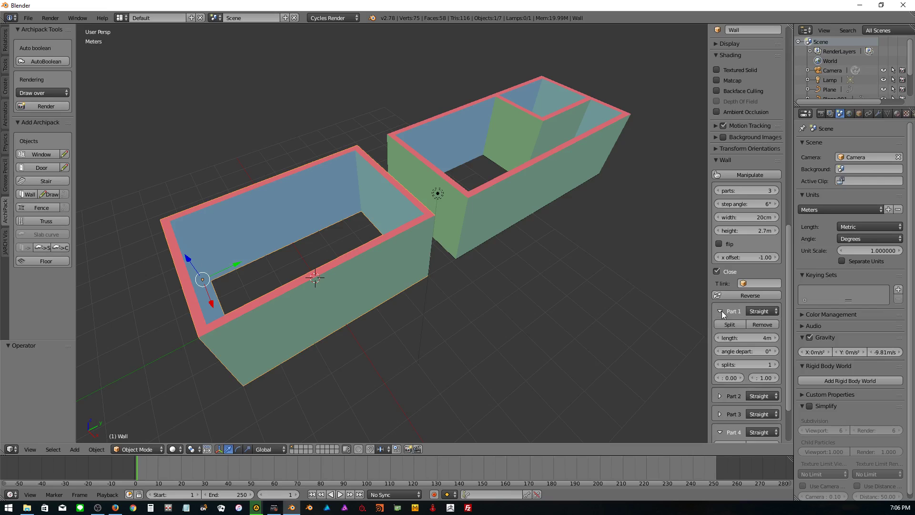
click(755, 324)
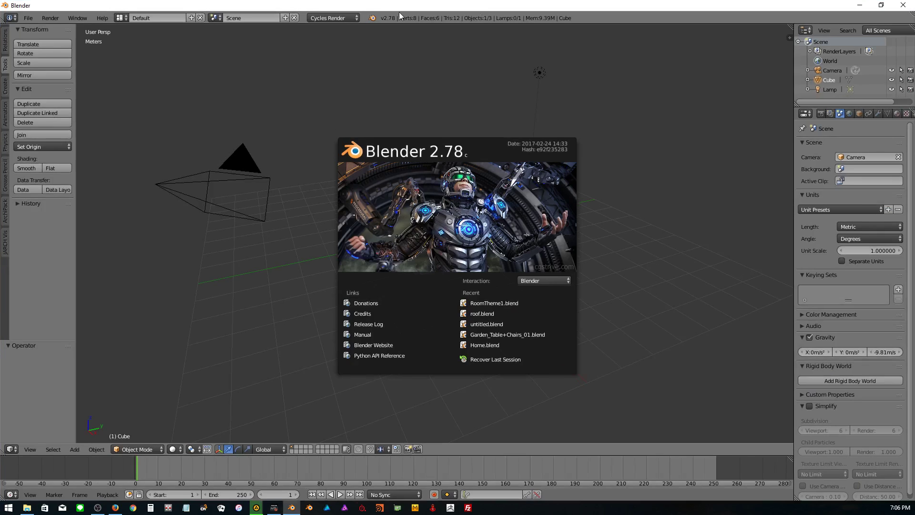
- Recover the auto-save 20080.blend from the Temp folder
click(28, 19)
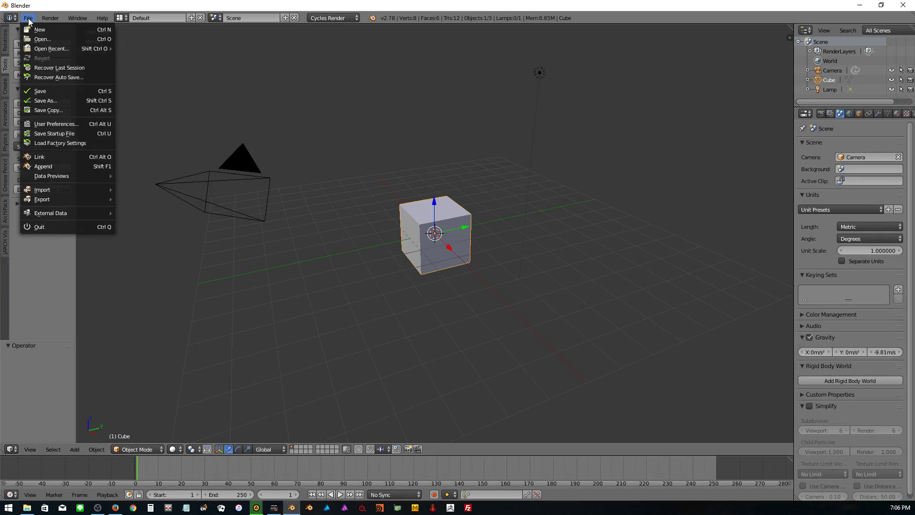
click(40, 79)
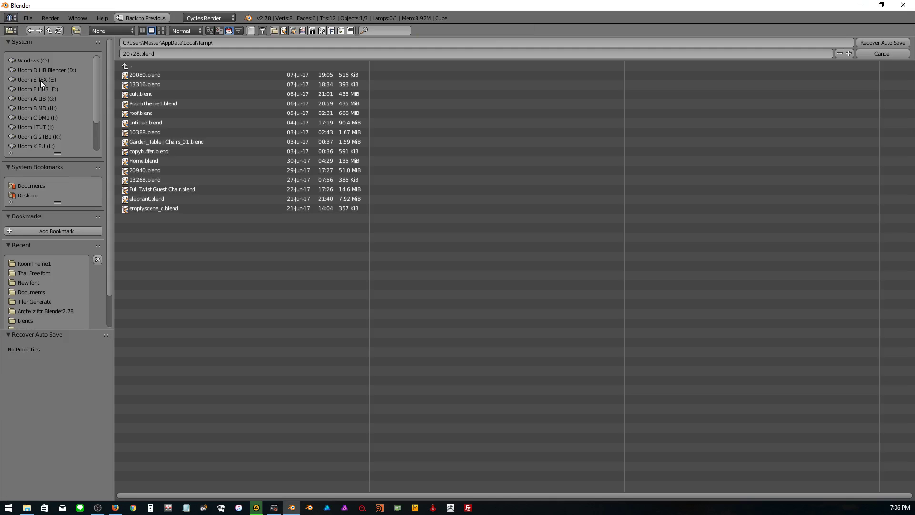
click(141, 75)
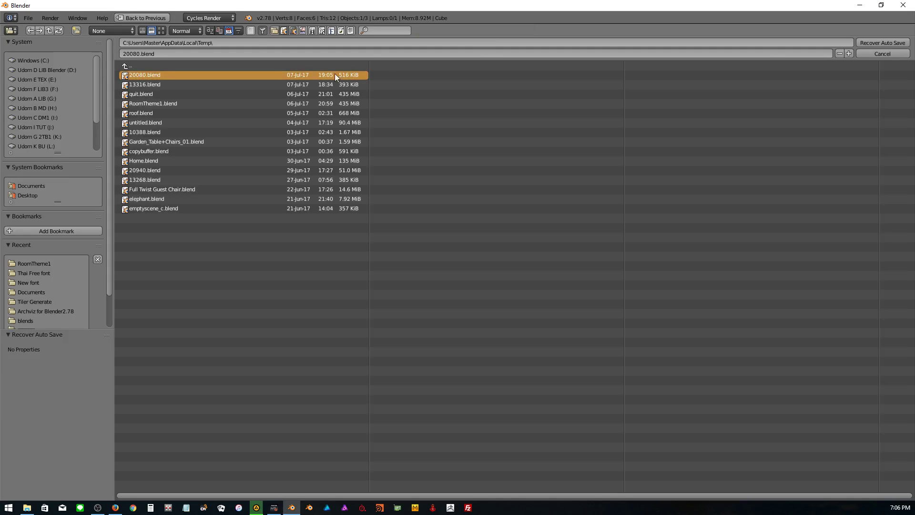
click(867, 43)
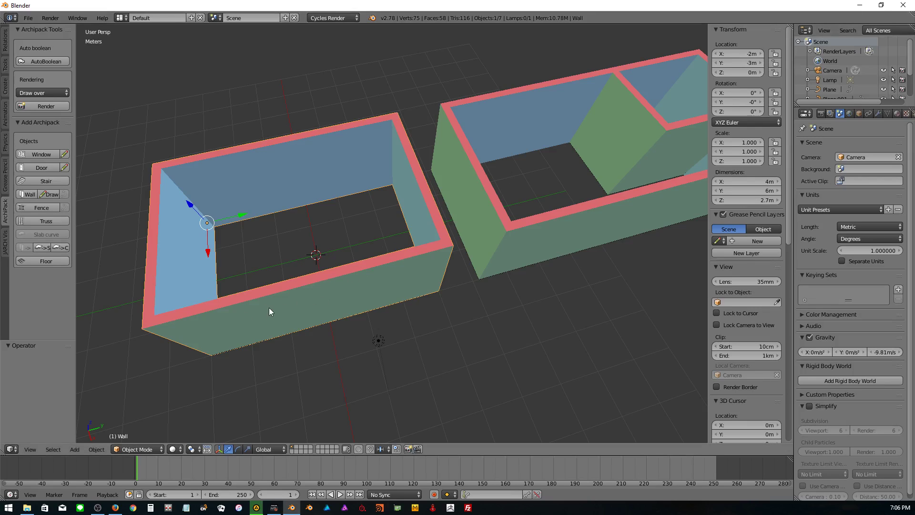
- Show the left room's Wall section: four parts, 20 cm thick, 2.7 m tall
scroll(782, 344, down, 5)
scroll(770, 348, down, 5)
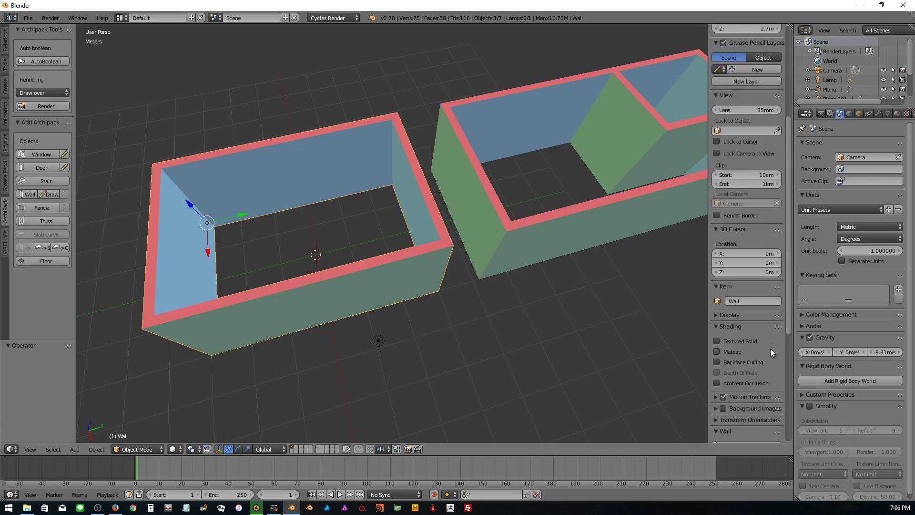
scroll(771, 347, down, 5)
scroll(768, 343, down, 5)
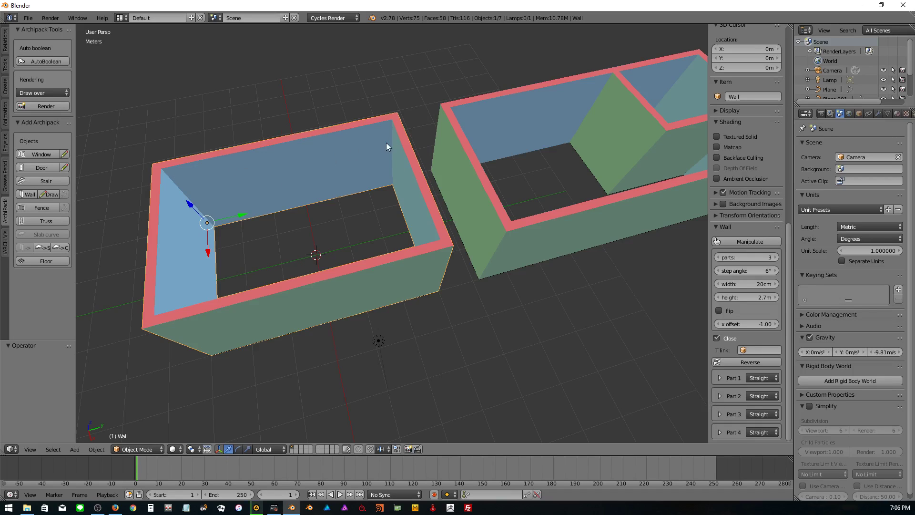
- Try a curved segment type on the wall's Part 3 and Part 2
click(720, 415)
click(755, 413)
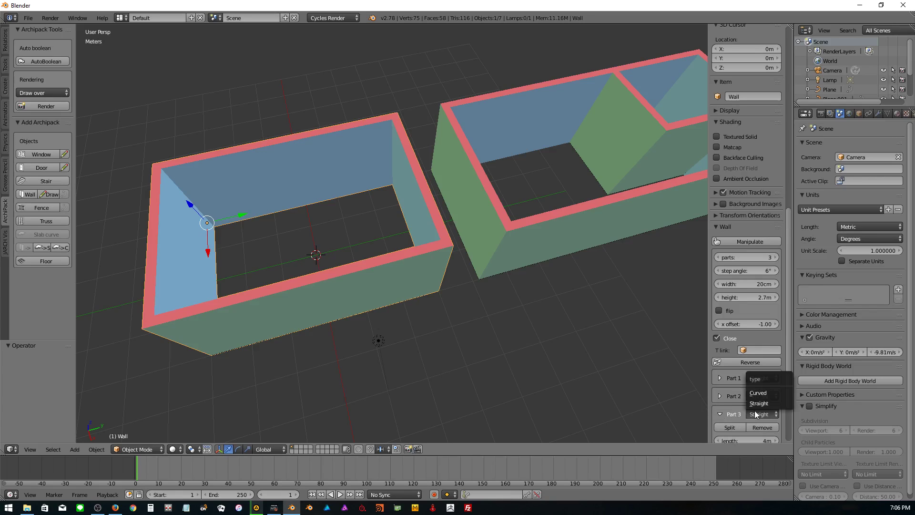
click(760, 393)
click(760, 394)
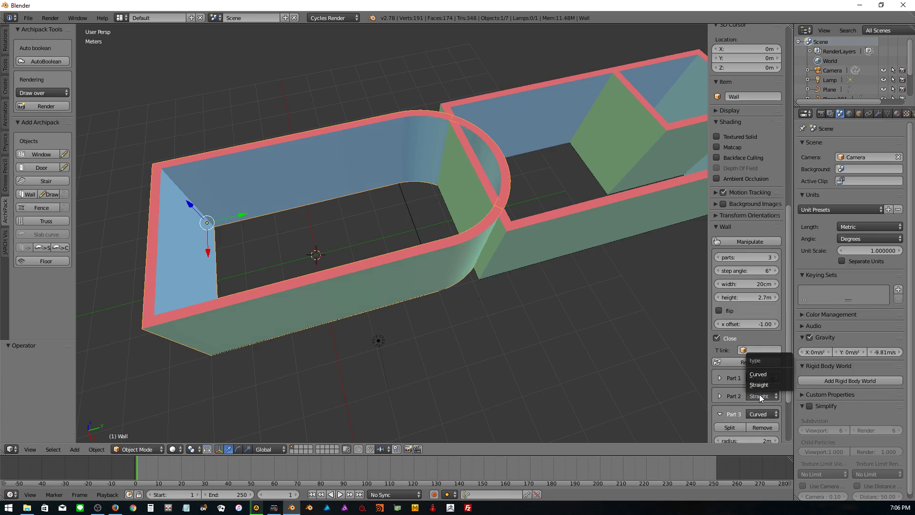
click(757, 382)
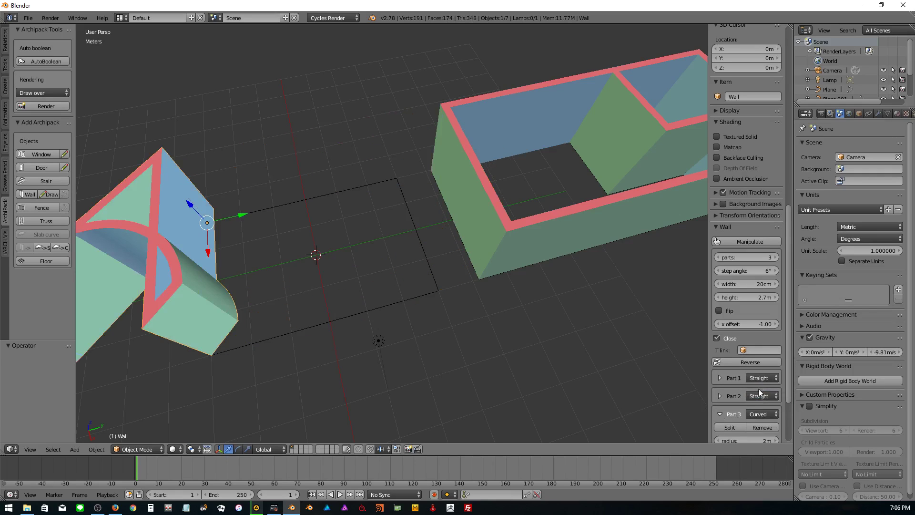
- Set Parts 3 and 2 back to Straight and view both walls from higher up
click(762, 414)
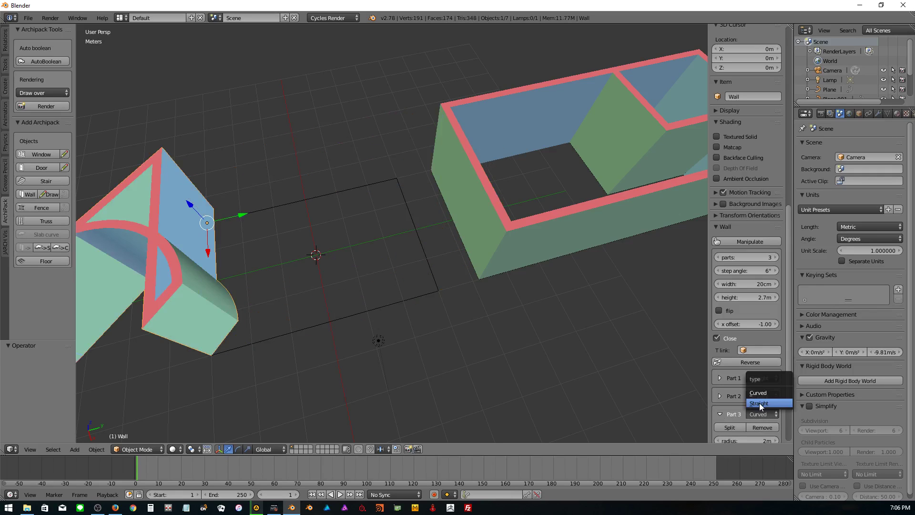
click(761, 405)
click(760, 396)
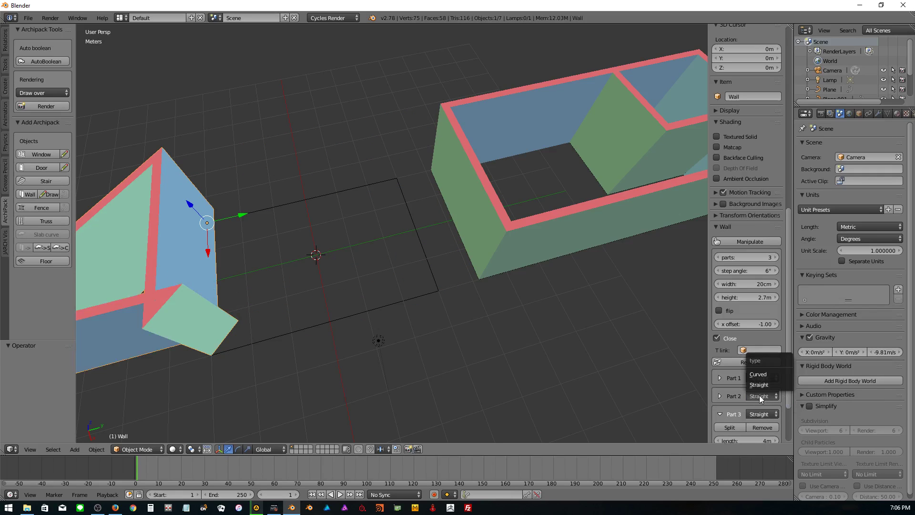
click(759, 374)
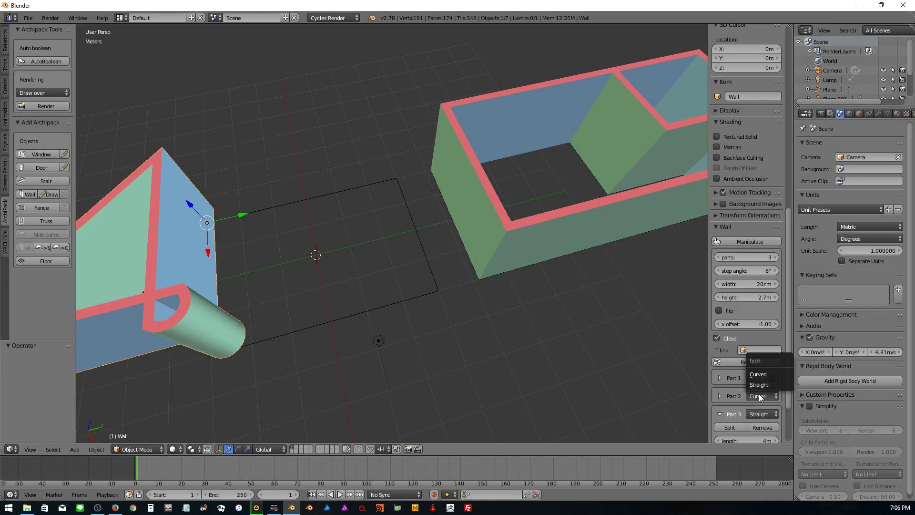
click(761, 384)
middle_drag(572, 363, 382, 321)
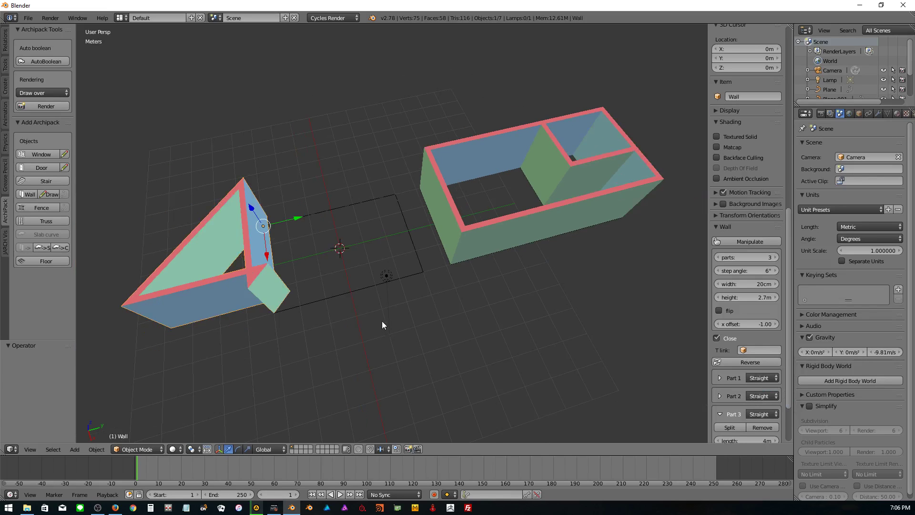
- Delete the triangular wall, the box-shaped wall and the last remaining wall
key(x)
click(233, 272)
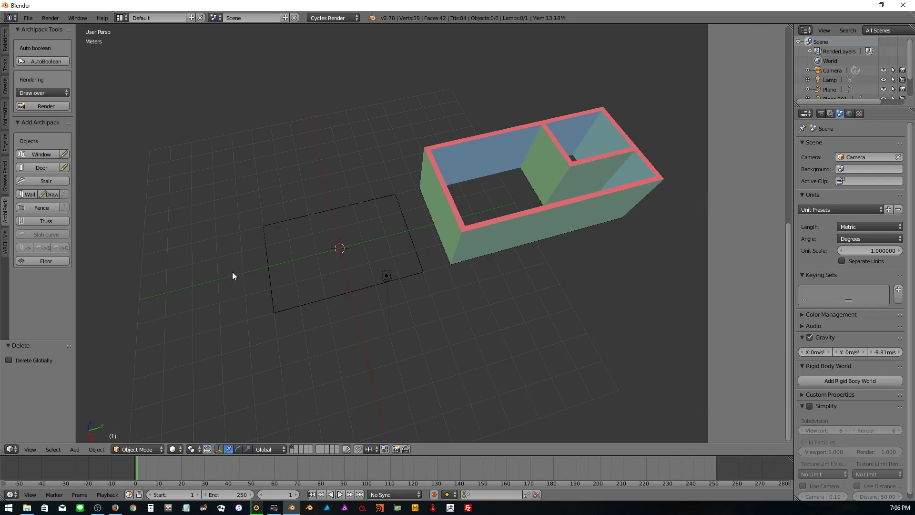
right_click(455, 242)
key(x)
click(455, 242)
right_click(576, 181)
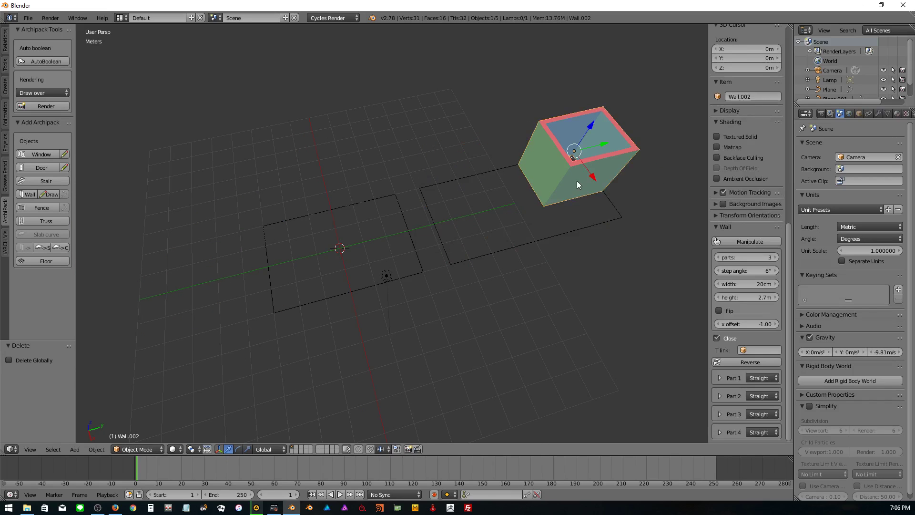
key(x)
click(577, 181)
- Select the left floor outline, show the N-panel, and enter Edit Mode
scroll(535, 238, up, 2)
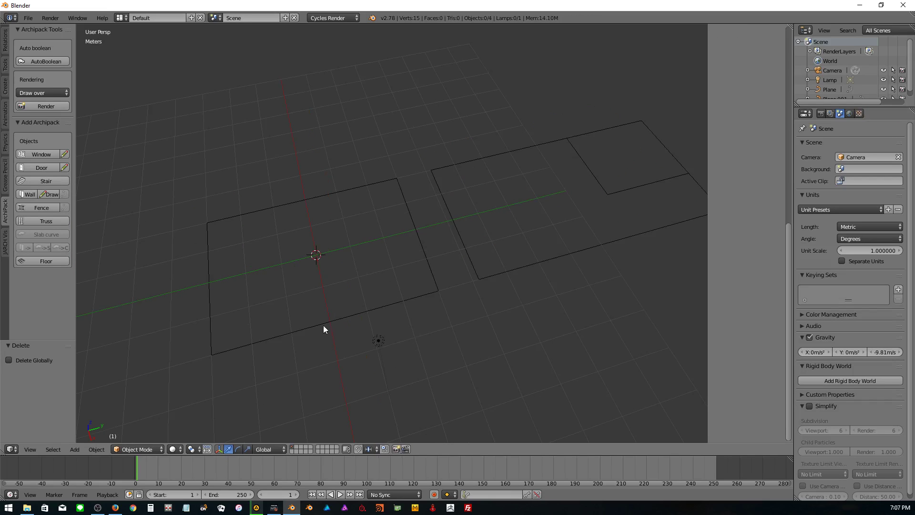
right_click(310, 327)
key(n)
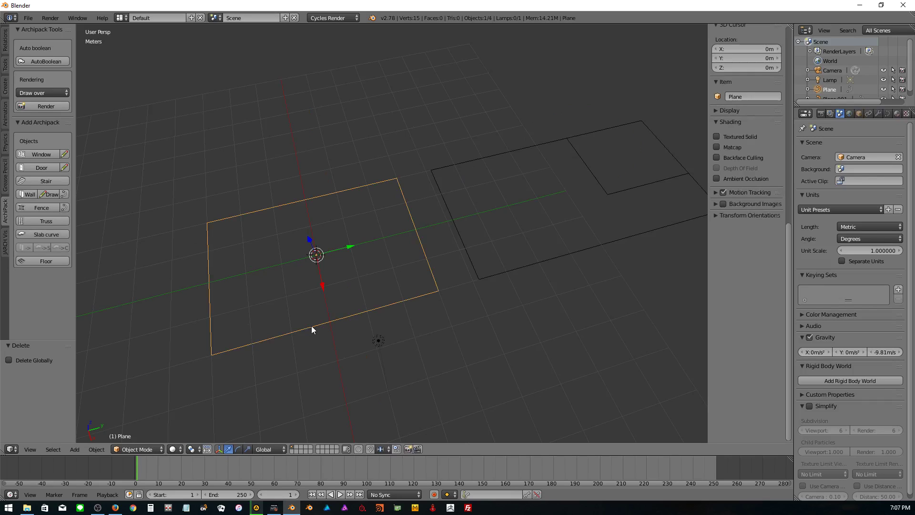
key(Tab)
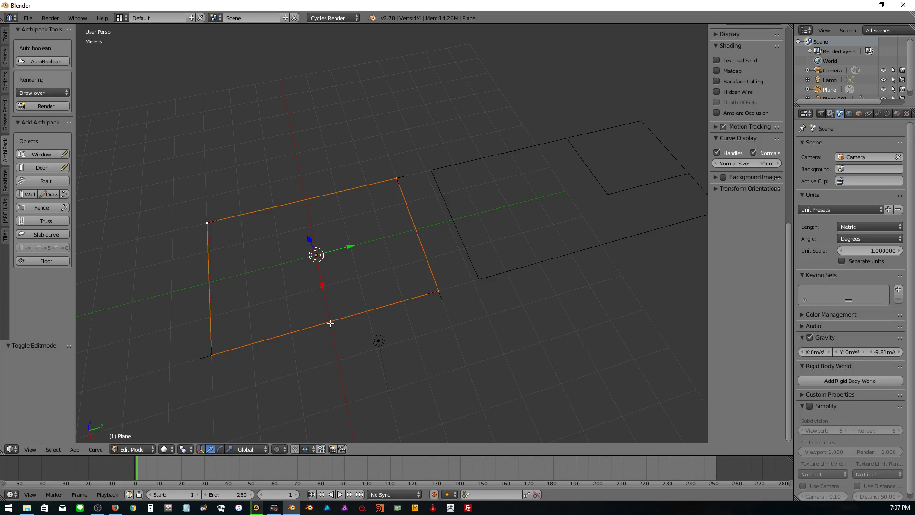
- Return to Object Mode and convert both Plane and Plane.001 curves to meshes
click(152, 448)
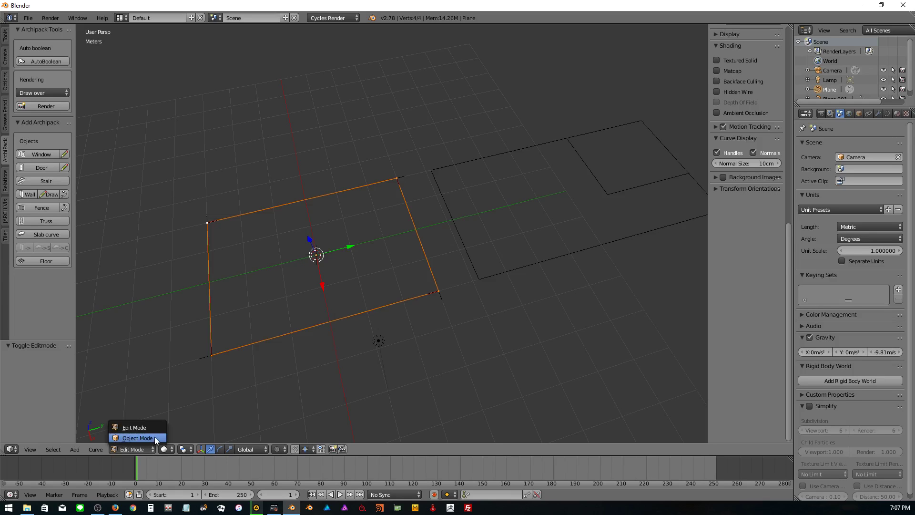
click(155, 437)
click(96, 450)
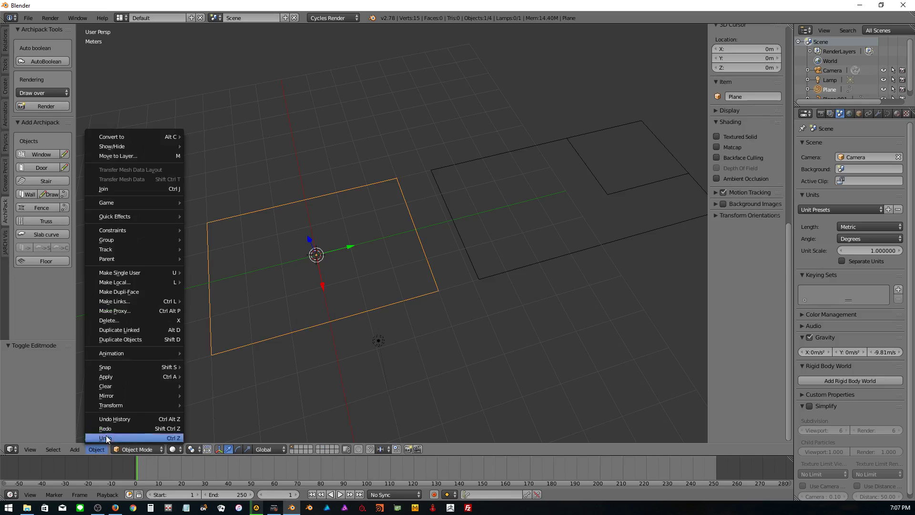
click(219, 149)
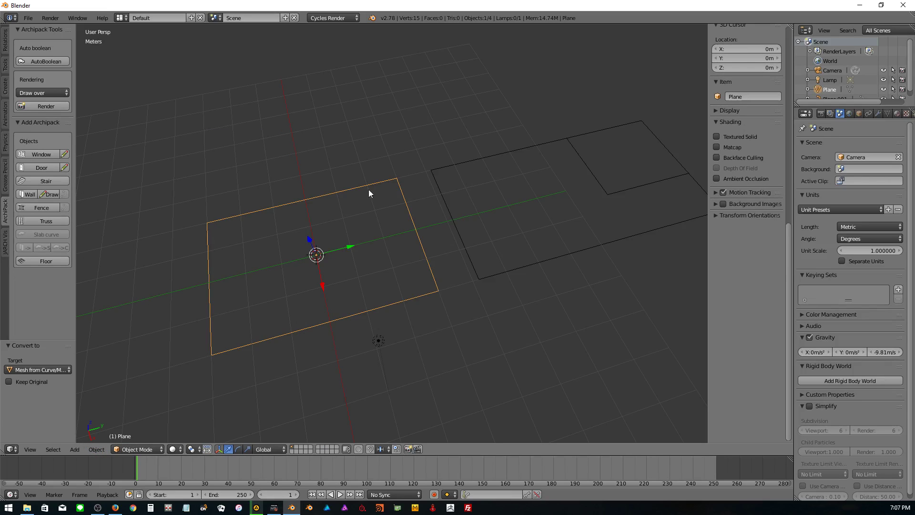
right_click(536, 265)
click(87, 450)
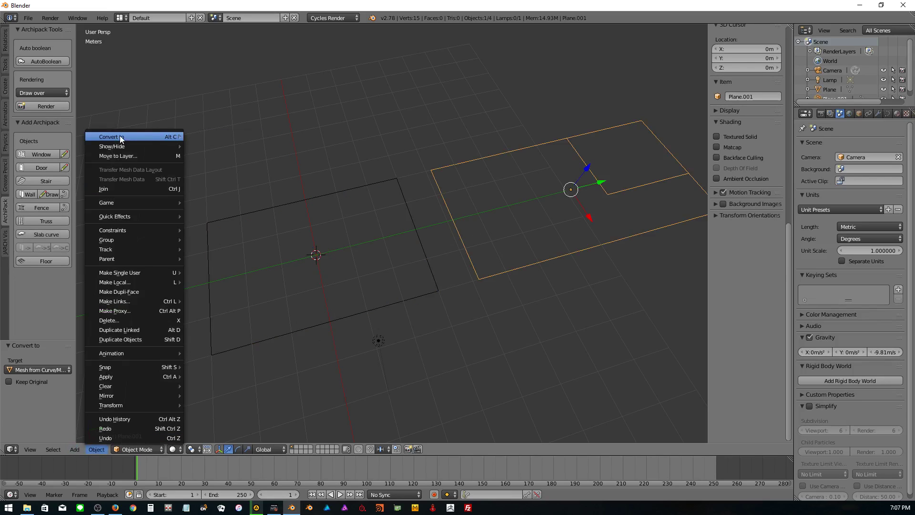
click(234, 145)
- Reselect the left outline and put it in Edit Mode
right_click(322, 325)
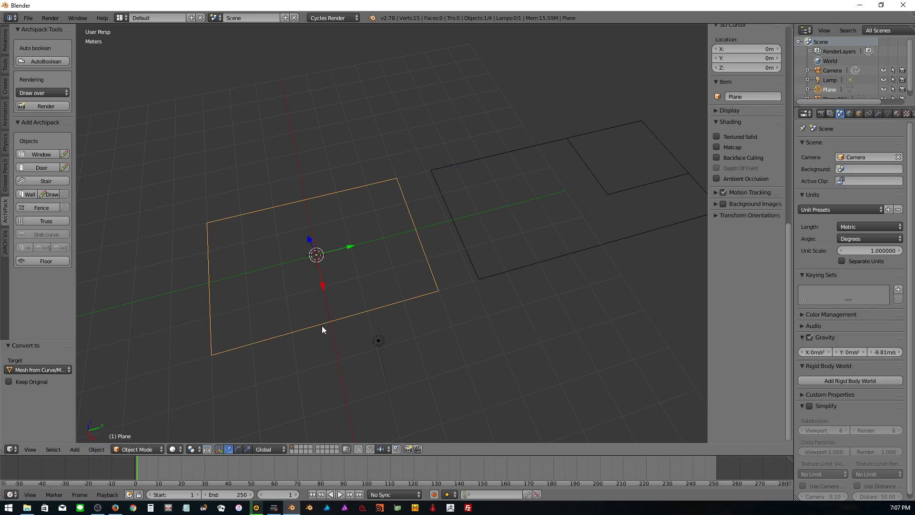
click(146, 450)
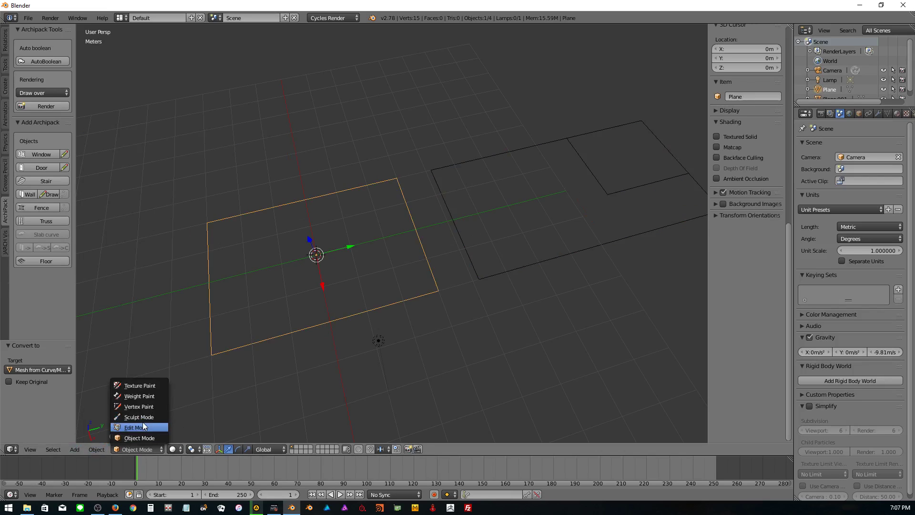
click(142, 422)
- Loop-cut two new vertices into the left outline's front edge
key(ctrl+r)
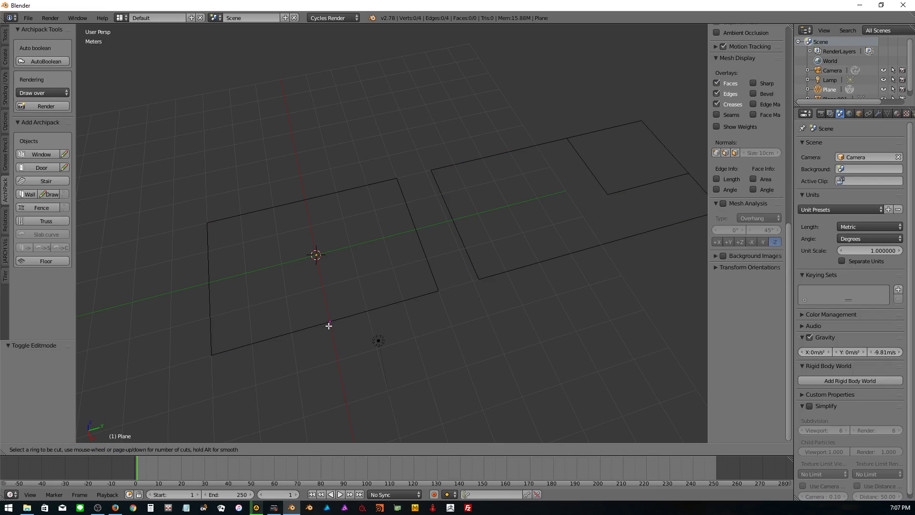
click(329, 323)
right_click(329, 323)
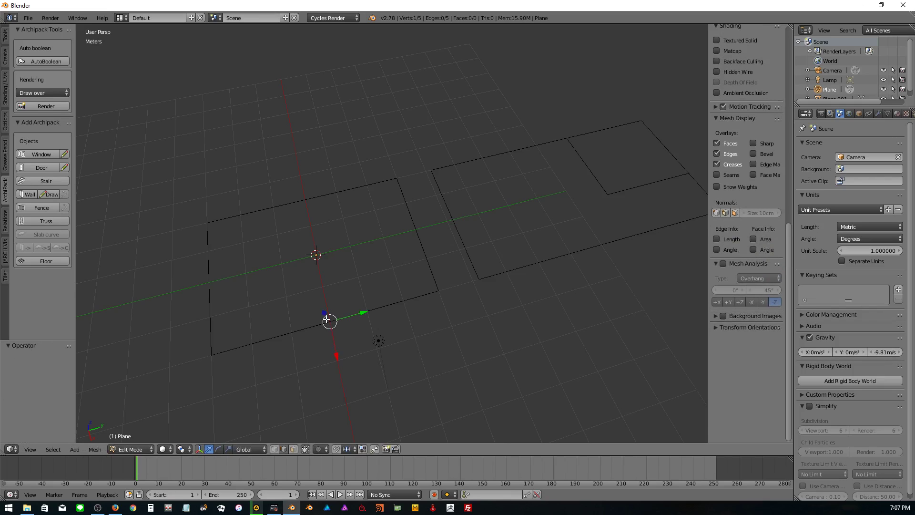
scroll(326, 319, up, 2)
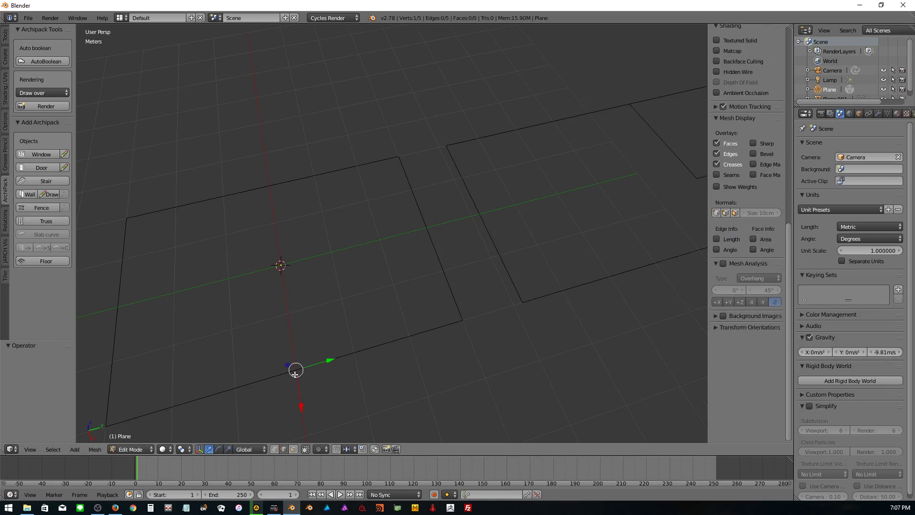
key(ctrl+r)
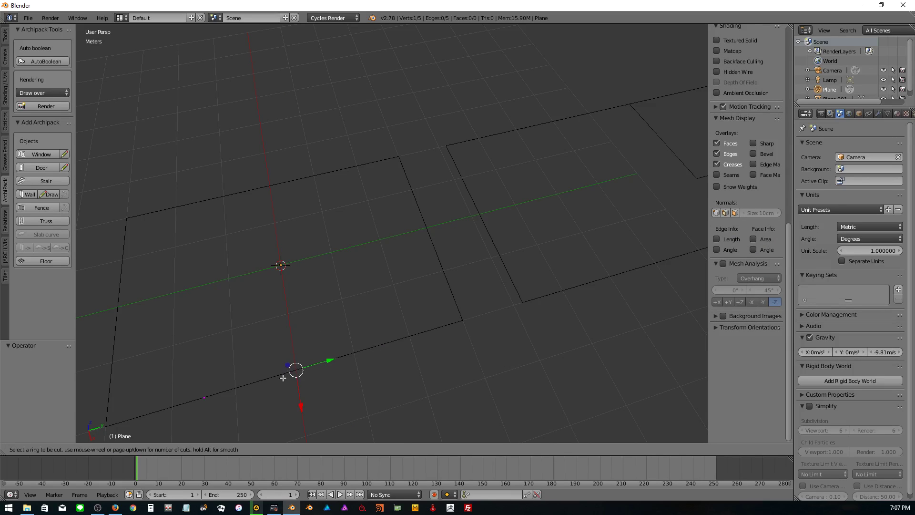
click(321, 364)
right_click(322, 364)
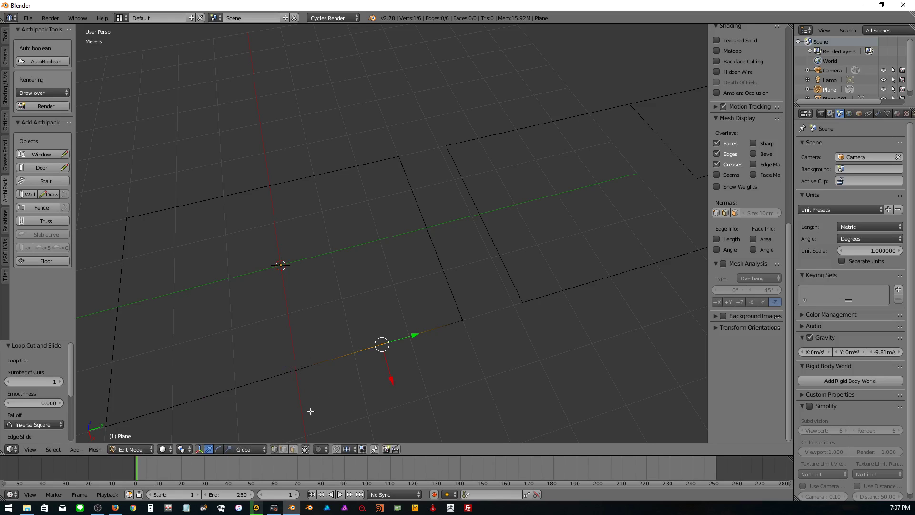
middle_drag(309, 409, 383, 321)
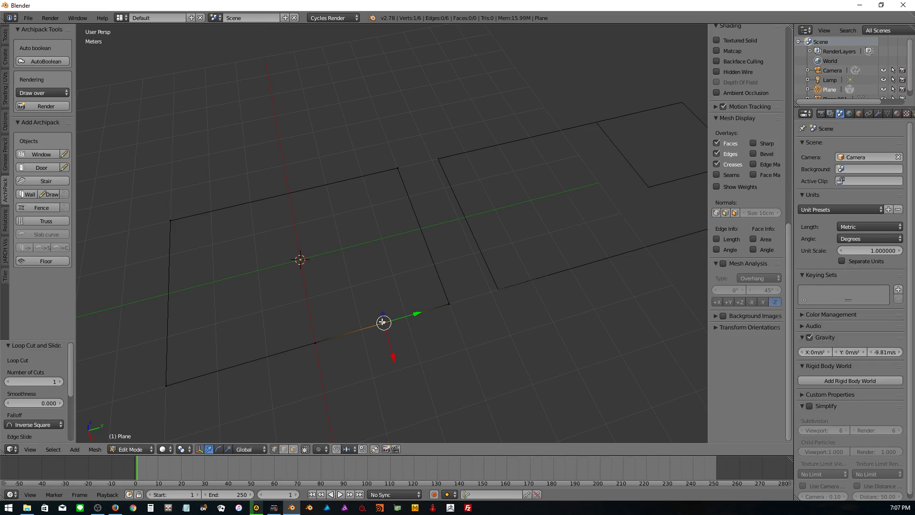
- Delete the new front-edge vertex, undo it, and cut another vertex in
key(x)
right_click(316, 344)
key(x)
click(316, 346)
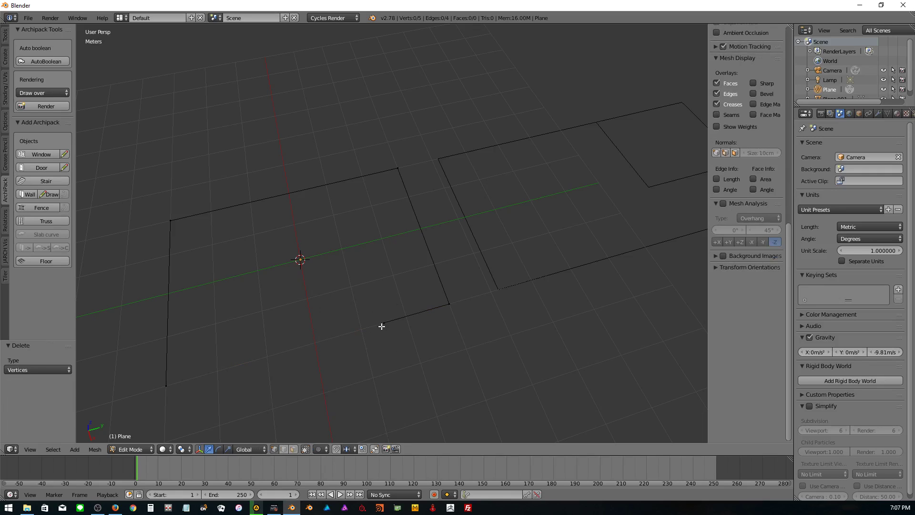
key(ctrl+z)
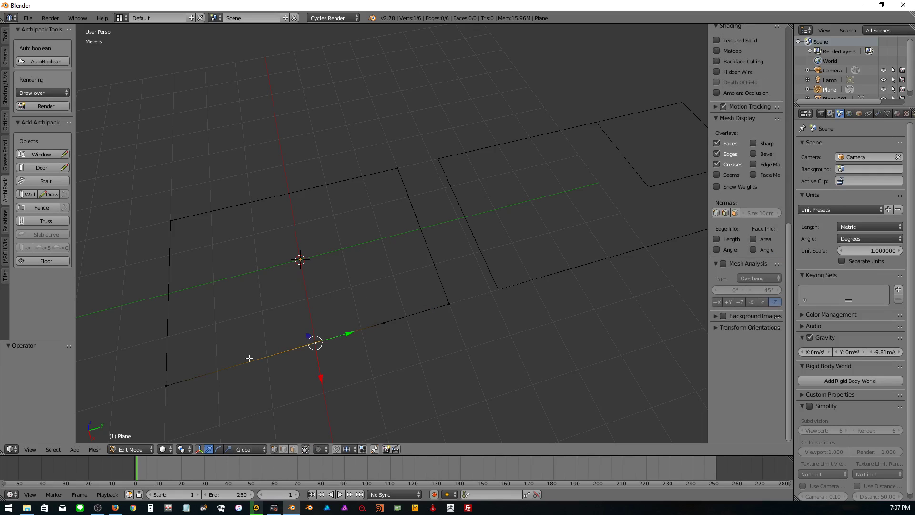
key(ctrl+r)
click(233, 365)
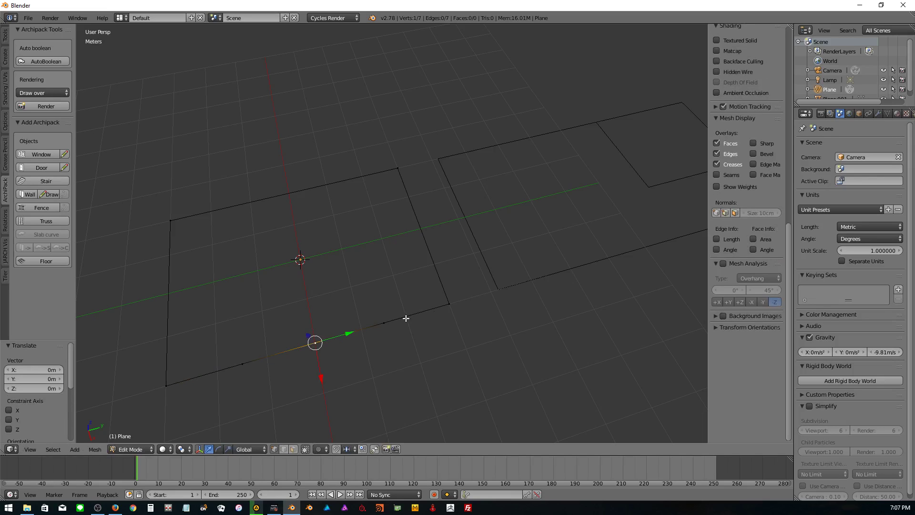
- In face select mode, delete the right front corner vertex, then undo
click(288, 450)
right_click(420, 312)
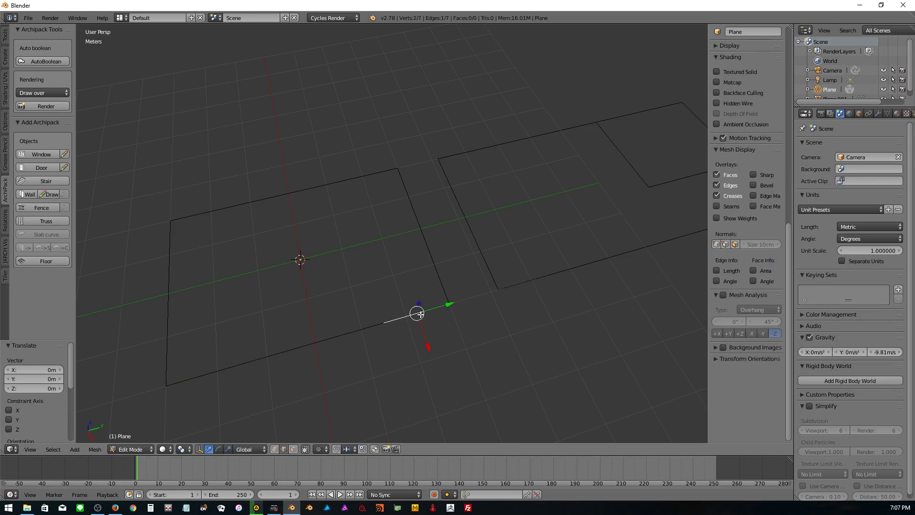
key(x)
click(420, 312)
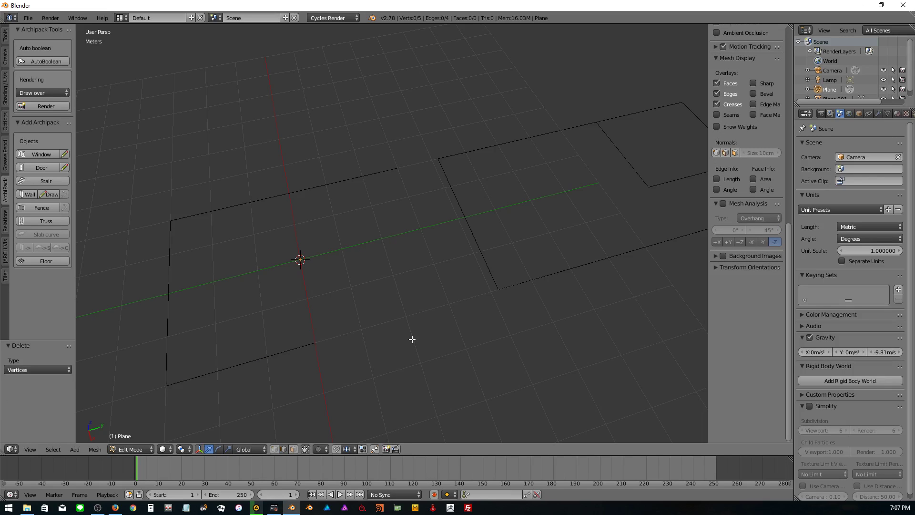
key(ctrl+z)
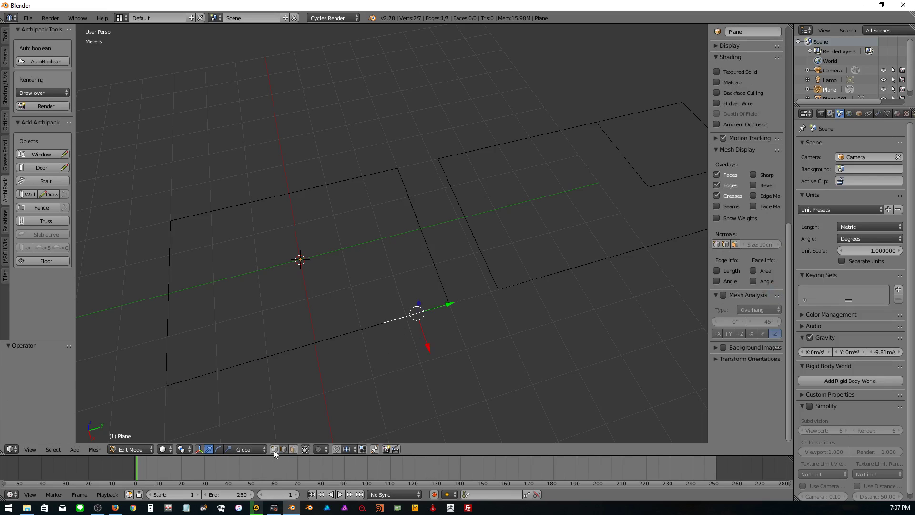
- Delete a front-edge vertex to open a gap, then select Plane.001 in Object Mode
click(275, 449)
right_click(384, 323)
key(x)
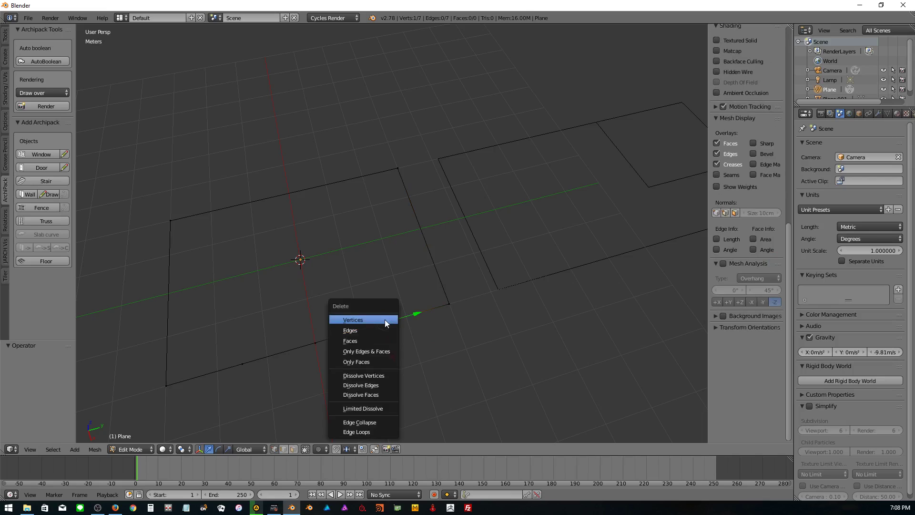
click(385, 320)
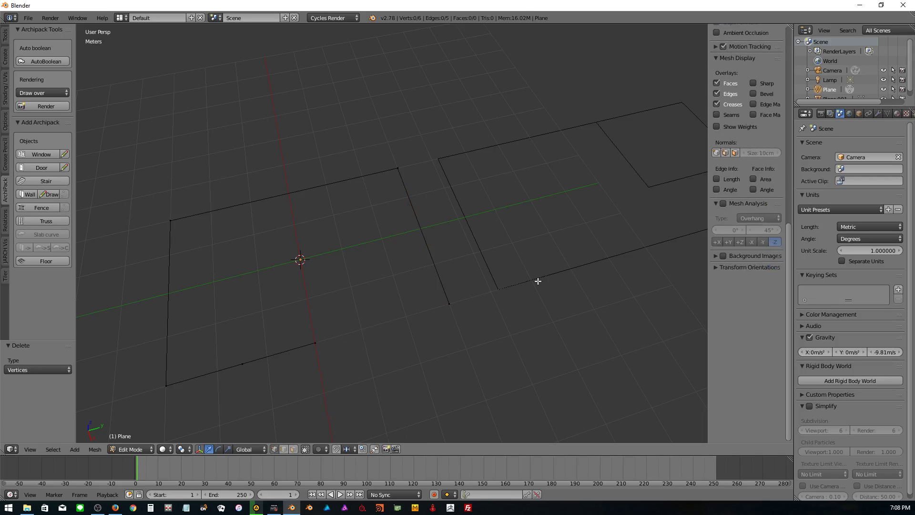
key(Tab)
middle_drag(540, 281, 395, 306)
right_click(418, 298)
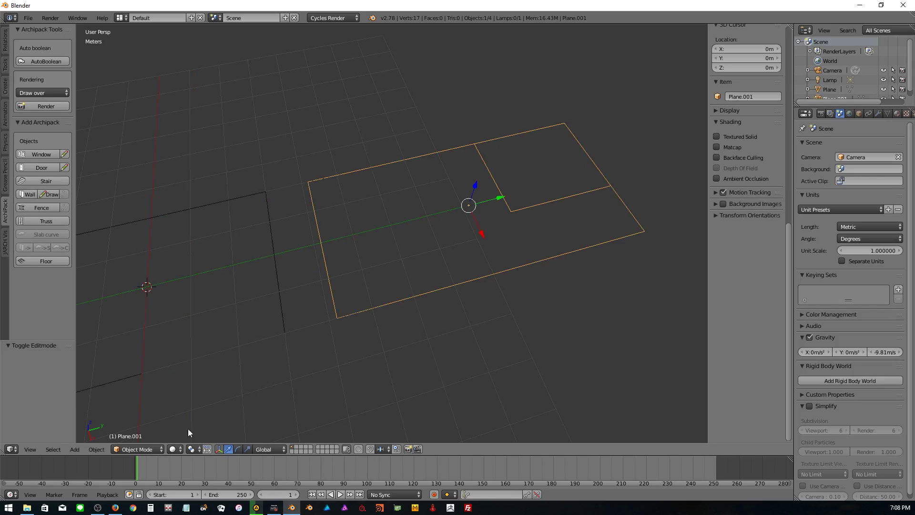
- Loop-cut new vertices into the right outline's right, front, left and top edges
click(139, 449)
click(145, 426)
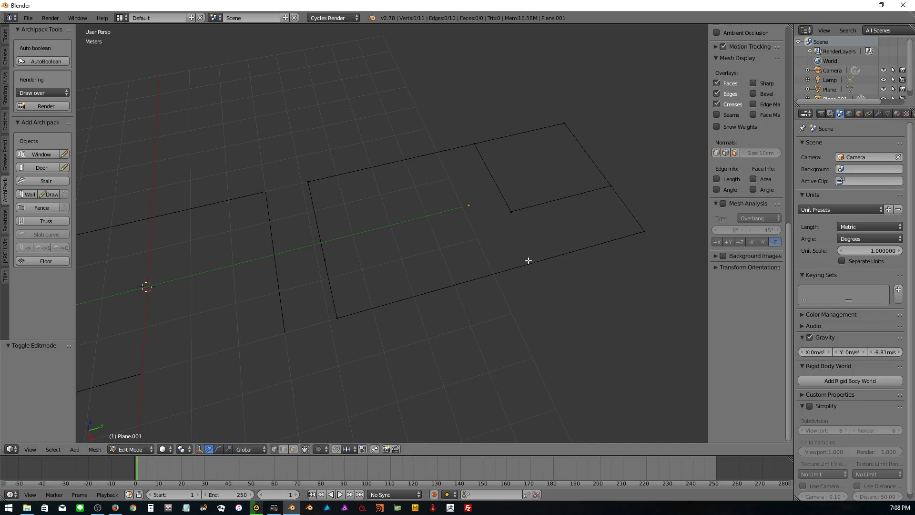
key(ctrl+r)
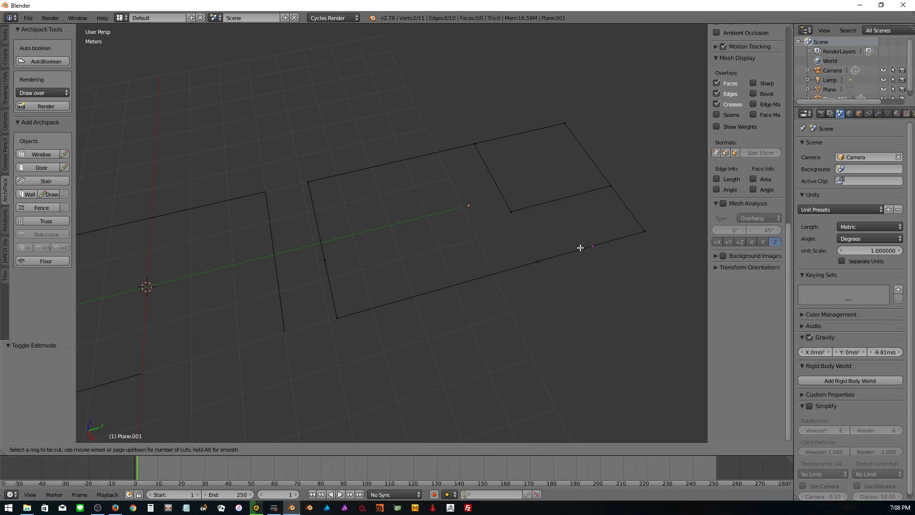
click(581, 247)
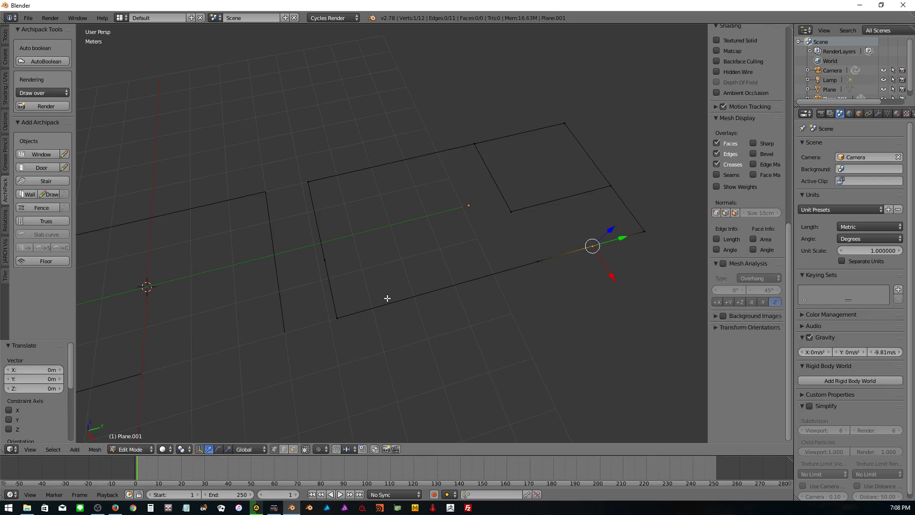
key(ctrl+r)
click(405, 295)
click(405, 296)
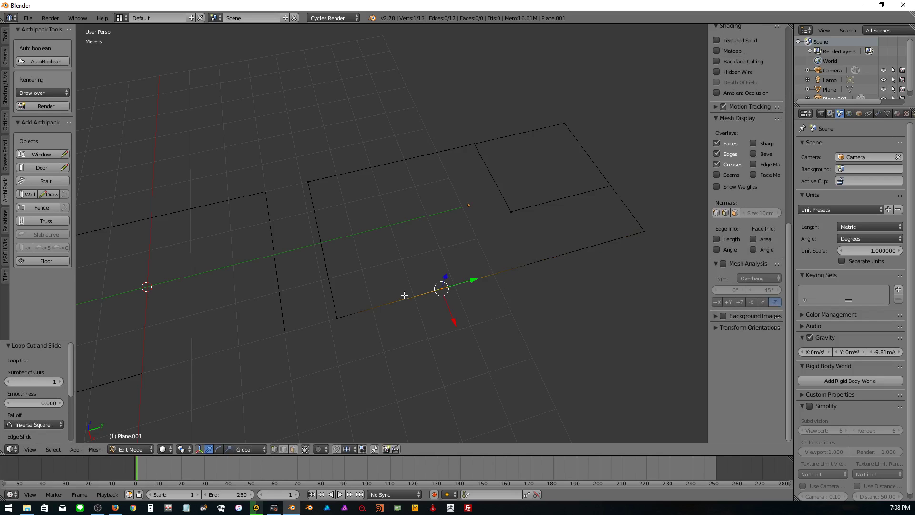
key(ctrl+r)
click(317, 208)
click(317, 208)
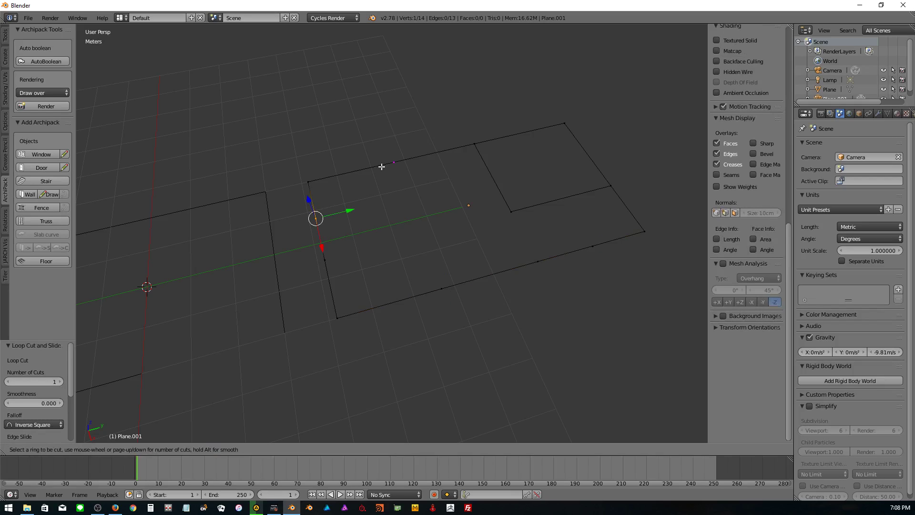
key(ctrl+r)
click(382, 167)
click(382, 166)
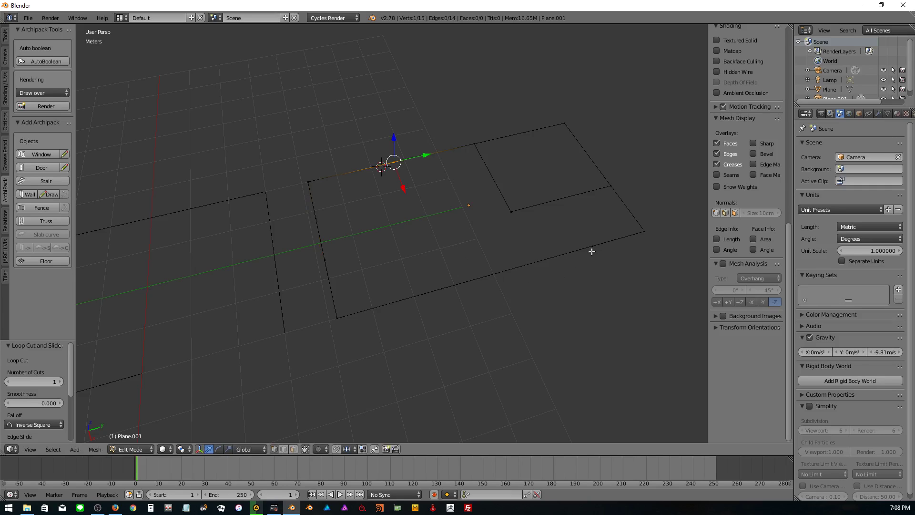
- Delete the bottom-right edge vertex to open the corner, then return to Object Mode
right_click(593, 246)
key(x)
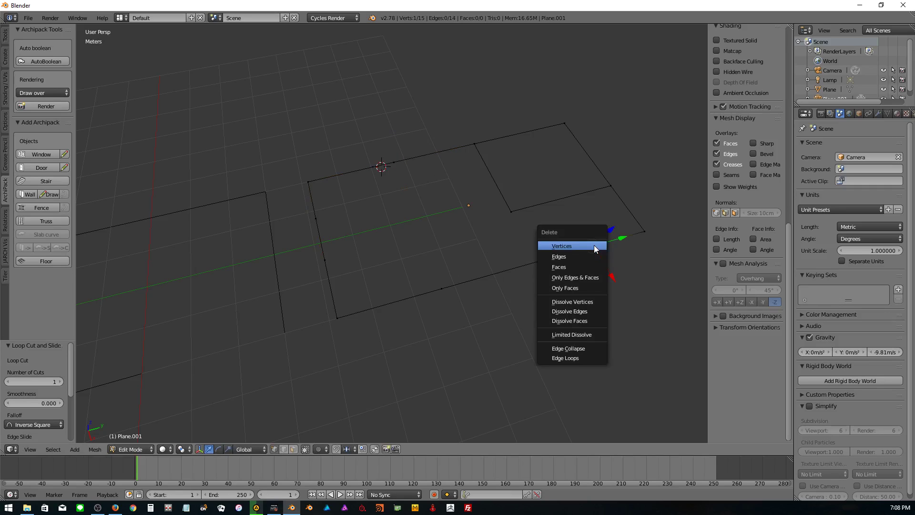
click(594, 245)
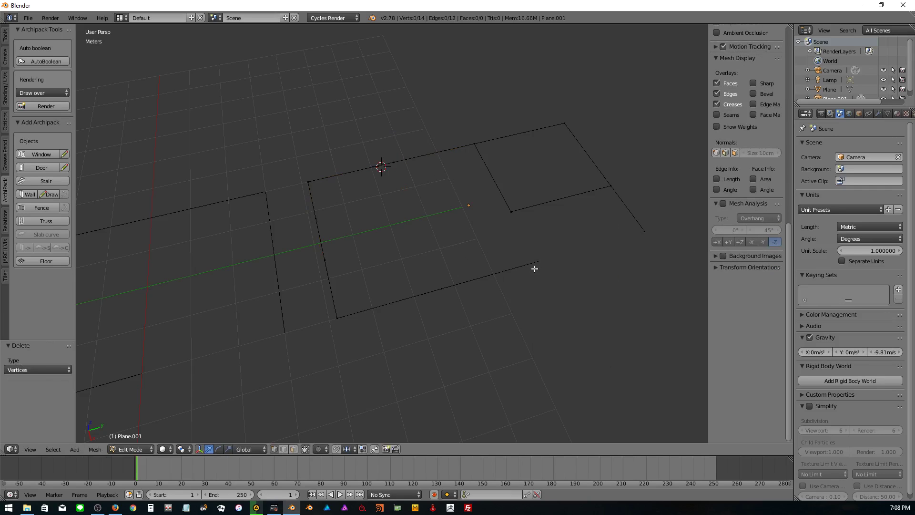
key(Tab)
- Convert the left and right plane outlines from meshes into curves
right_click(285, 304)
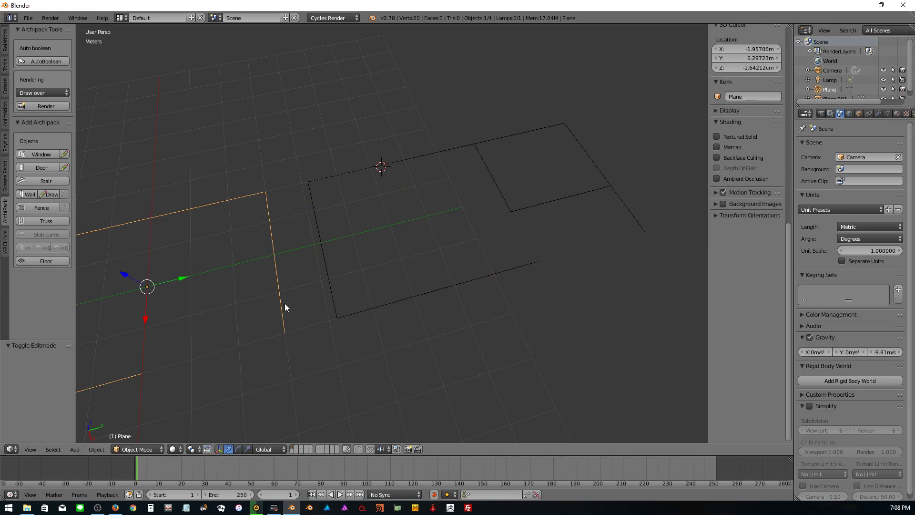
mouse_move(152, 353)
shift+middle_down()
mouse_move(239, 320)
mouse_move(361, 319)
shift+middle_up()
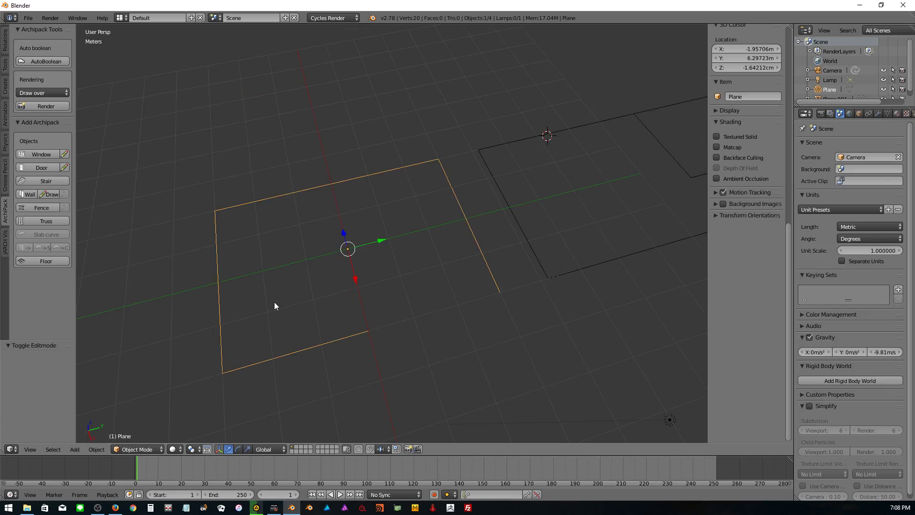
click(91, 448)
mouse_move(112, 137)
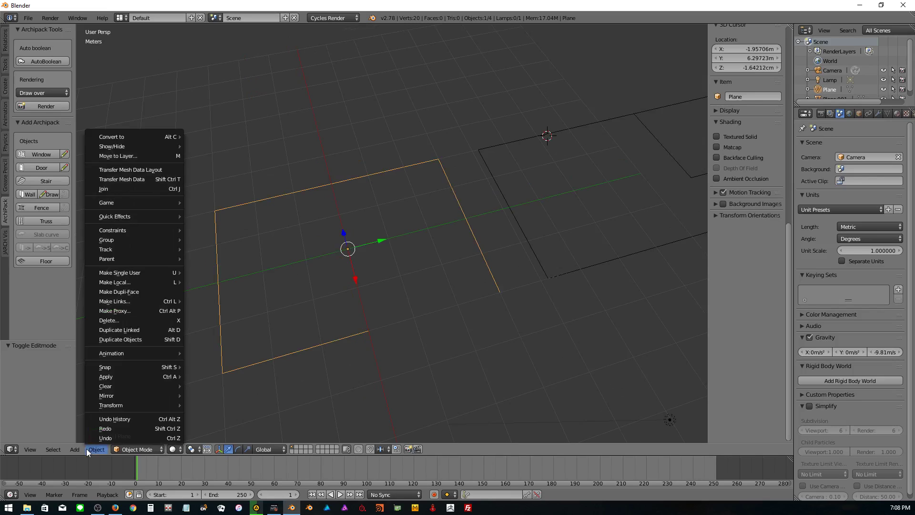
click(206, 137)
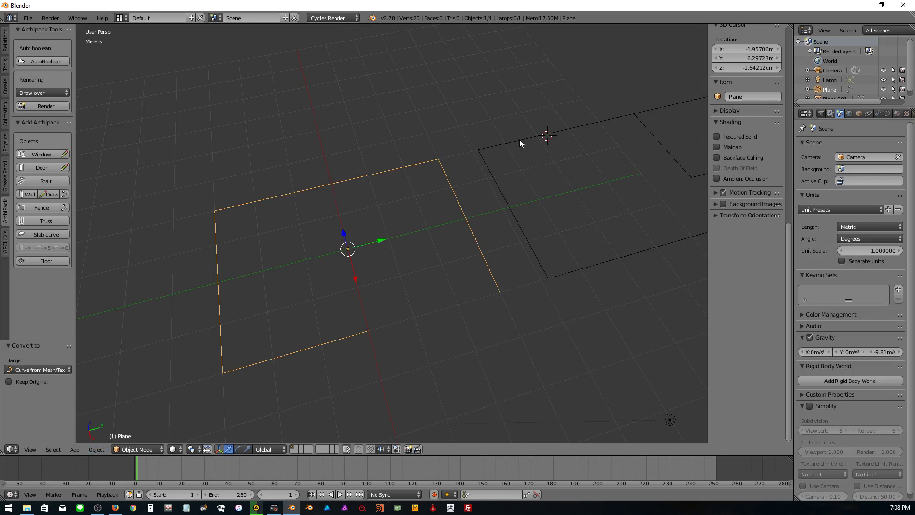
right_click(497, 172)
click(96, 449)
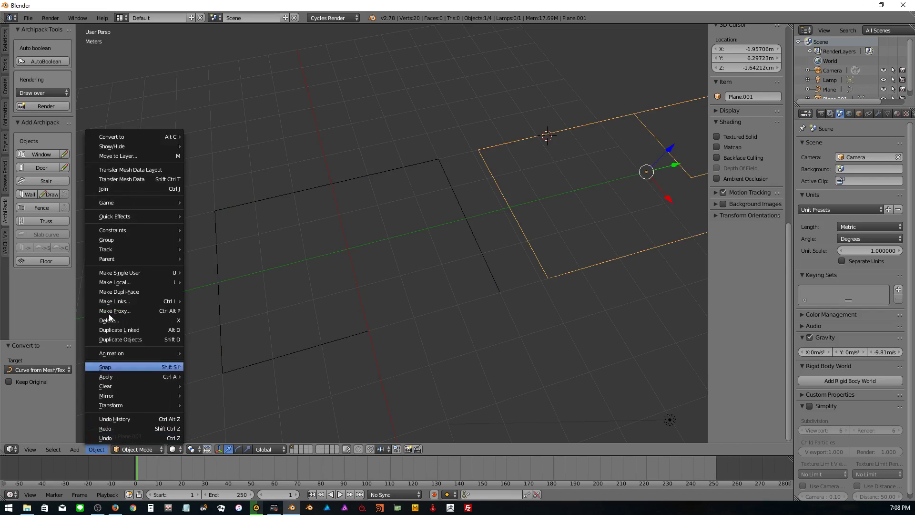
click(220, 136)
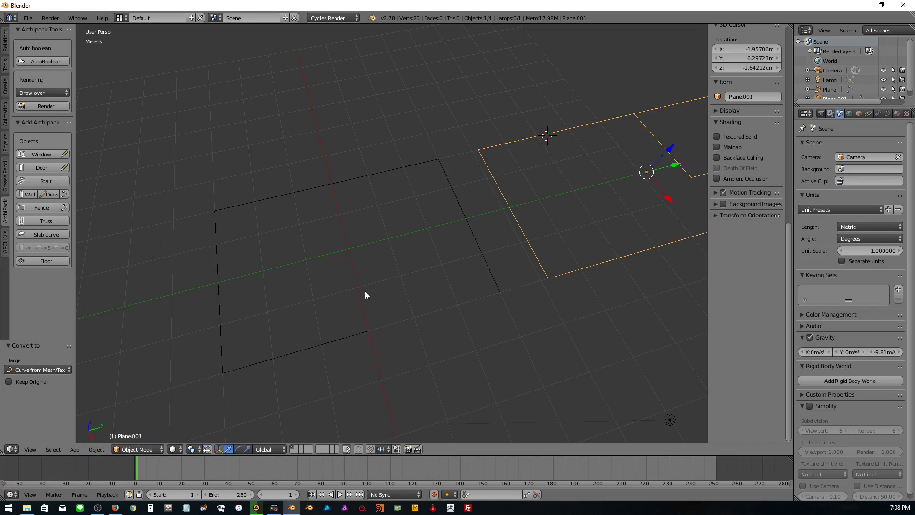
- Place the 3D cursor beside the left outline and build an Archipack wall along it
right_click(267, 355)
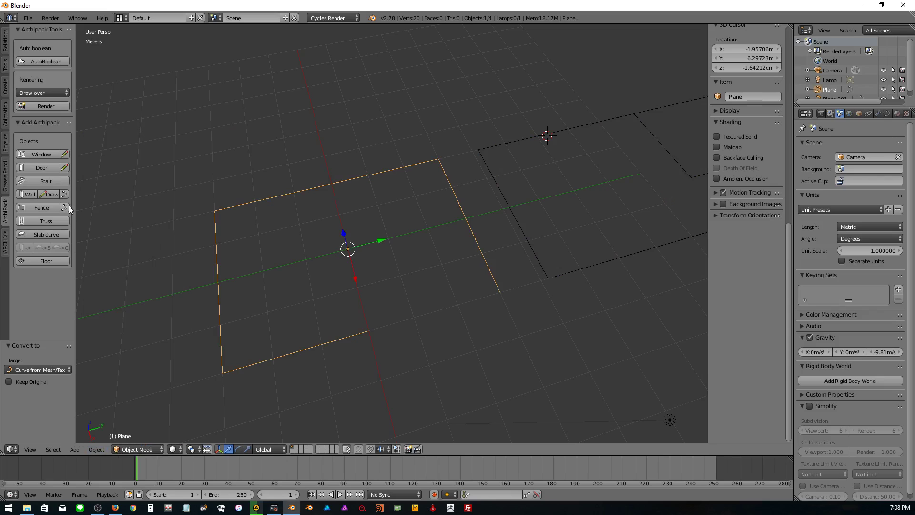
click(208, 187)
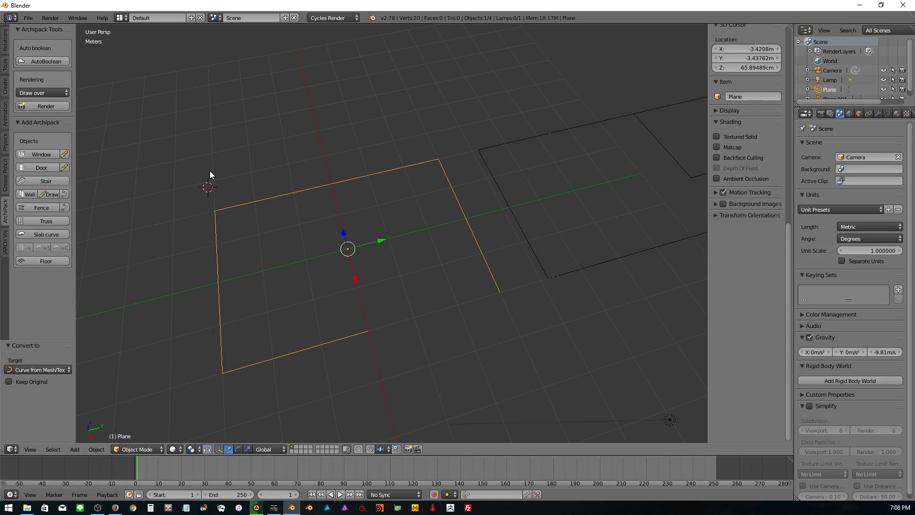
click(66, 194)
- Add an Archipack wall along the right plane outline, then inspect both walled rooms
right_click(597, 271)
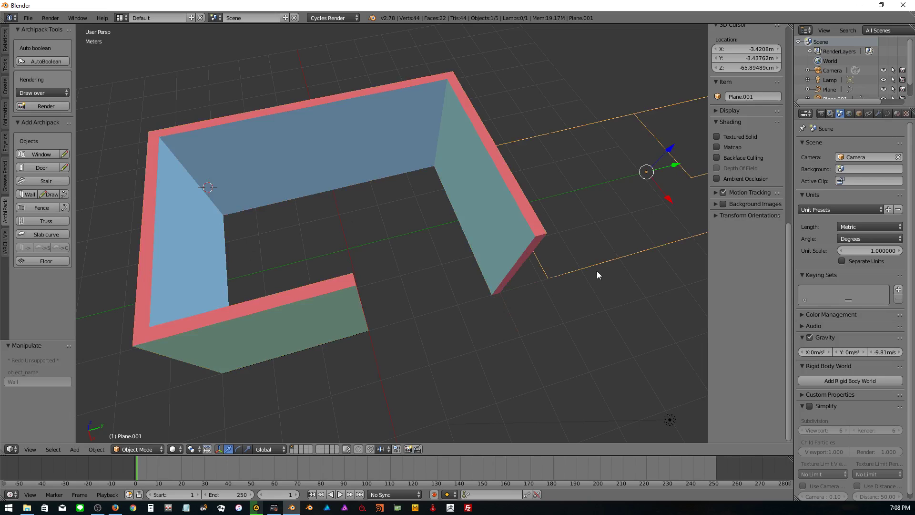
click(67, 194)
scroll(443, 206, down, 4)
scroll(588, 212, down, 2)
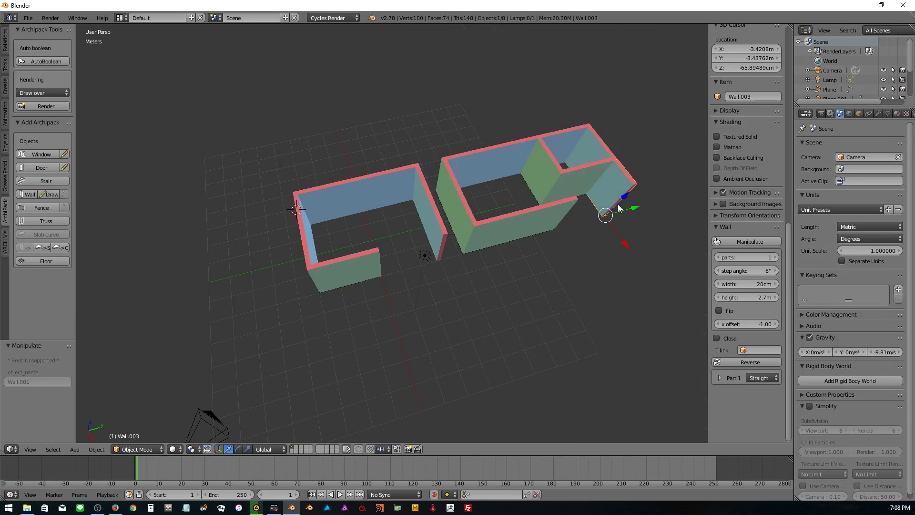
mouse_move(470, 259)
middle_down()
mouse_move(448, 138)
mouse_move(452, 264)
mouse_move(435, 217)
middle_up()
scroll(381, 254, up, 3)
mouse_move(381, 254)
middle_down()
mouse_move(394, 276)
mouse_move(388, 251)
middle_up()
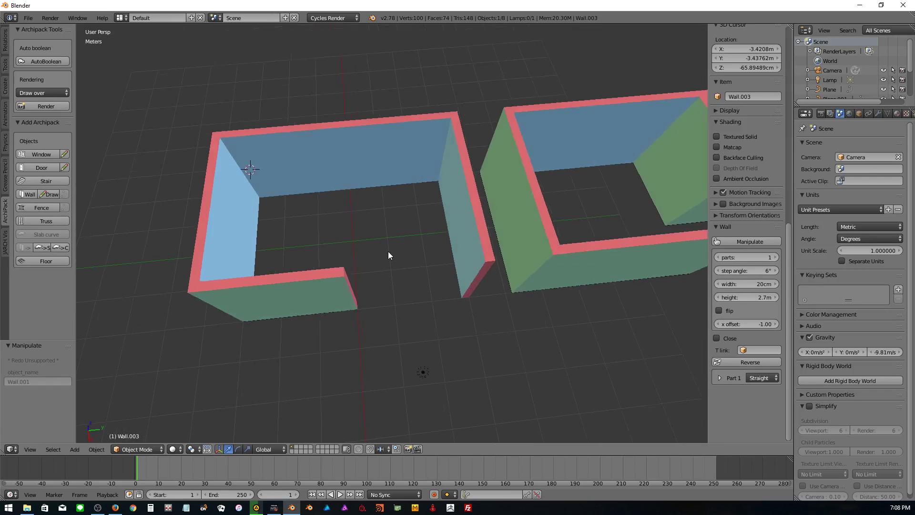
scroll(404, 255, up, 3)
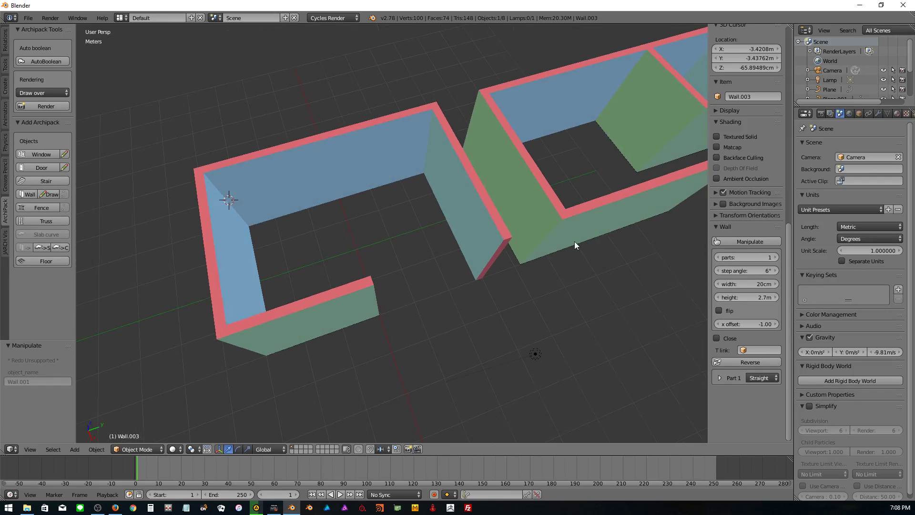
mouse_move(574, 241)
shift+middle_down()
mouse_move(520, 259)
mouse_move(527, 270)
mouse_move(539, 251)
shift+middle_up()
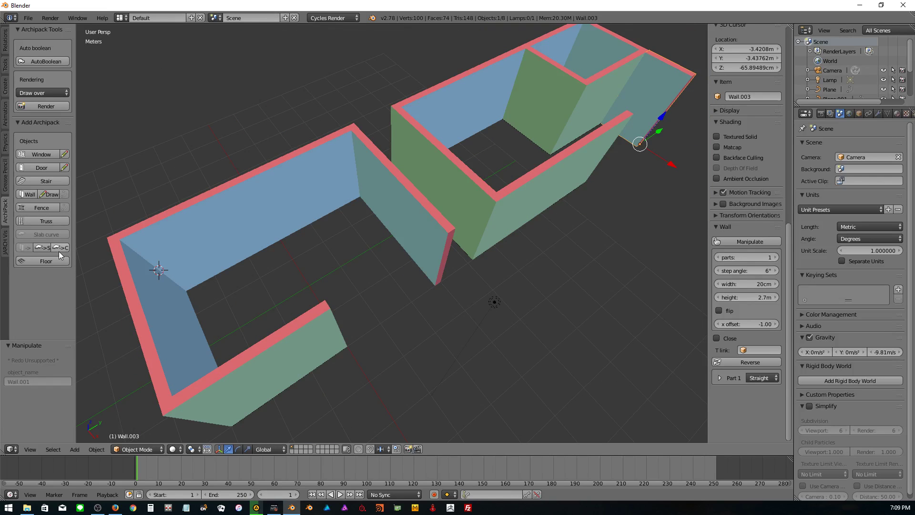
right_click(166, 246)
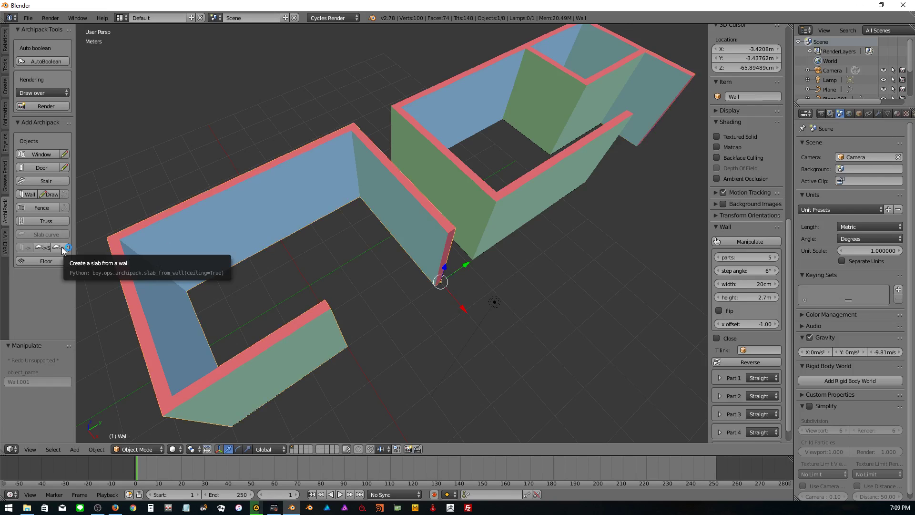
- Create slabs from the left U-shaped wall and the right room's wall
click(61, 247)
middle_drag(255, 292, 248, 273)
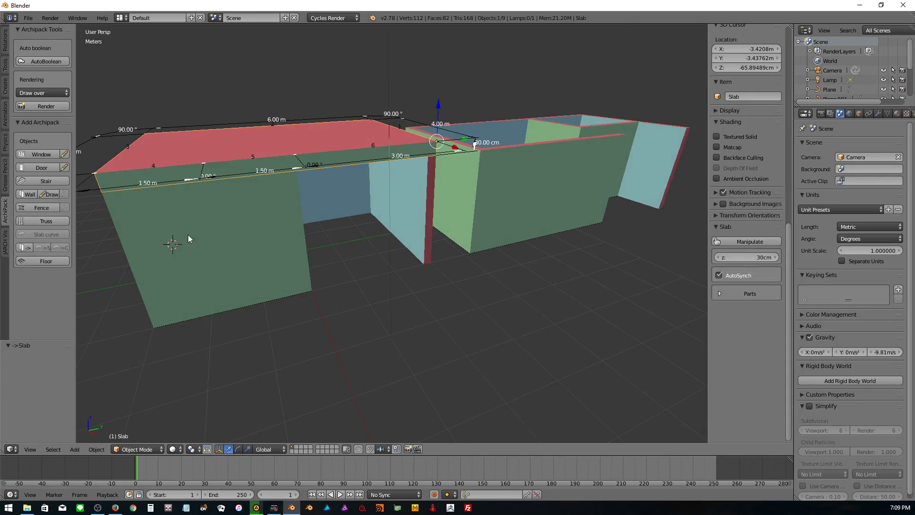
key(Escape)
right_click(206, 235)
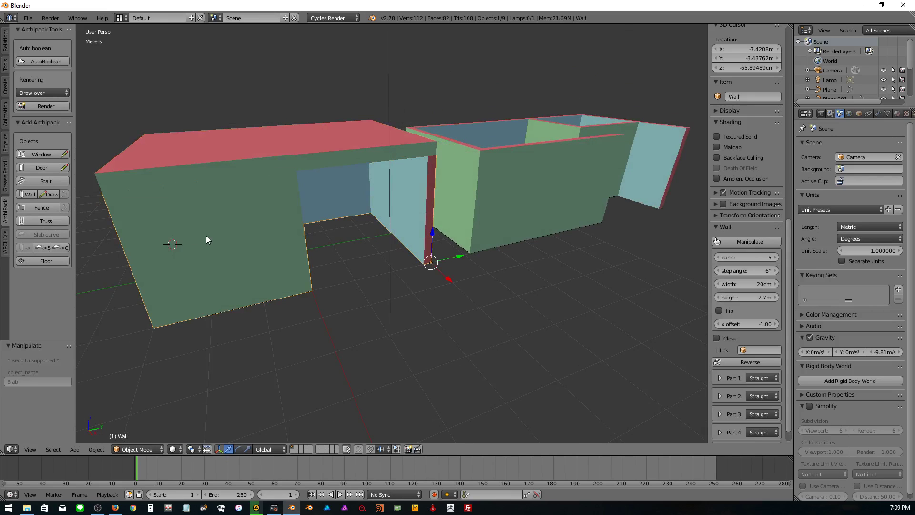
click(43, 248)
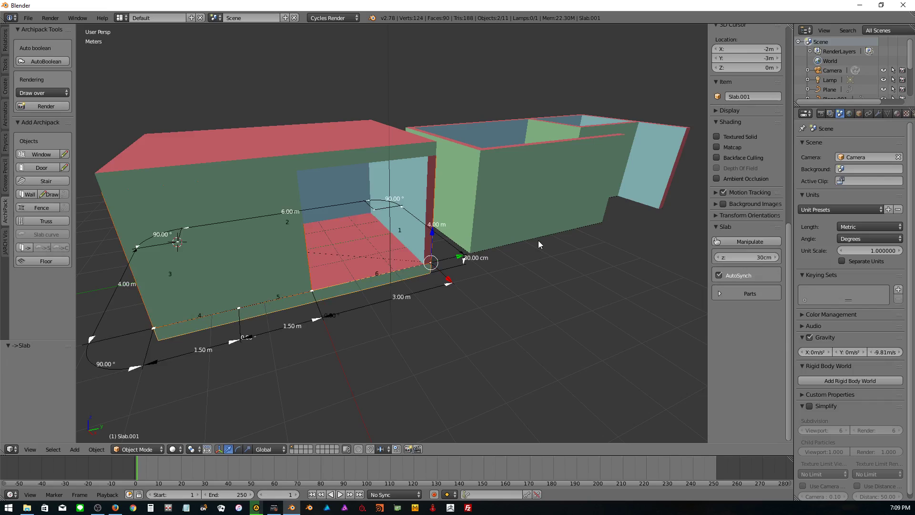
right_click(539, 240)
click(42, 248)
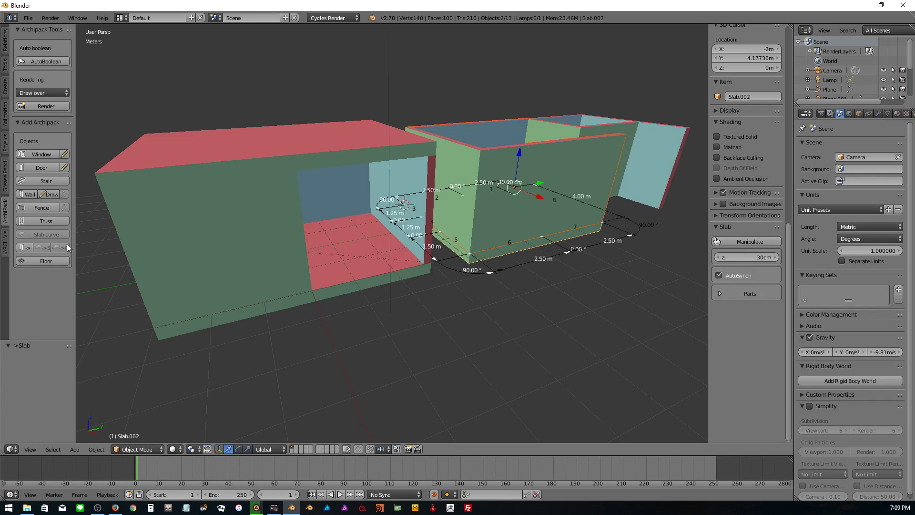
key(Escape)
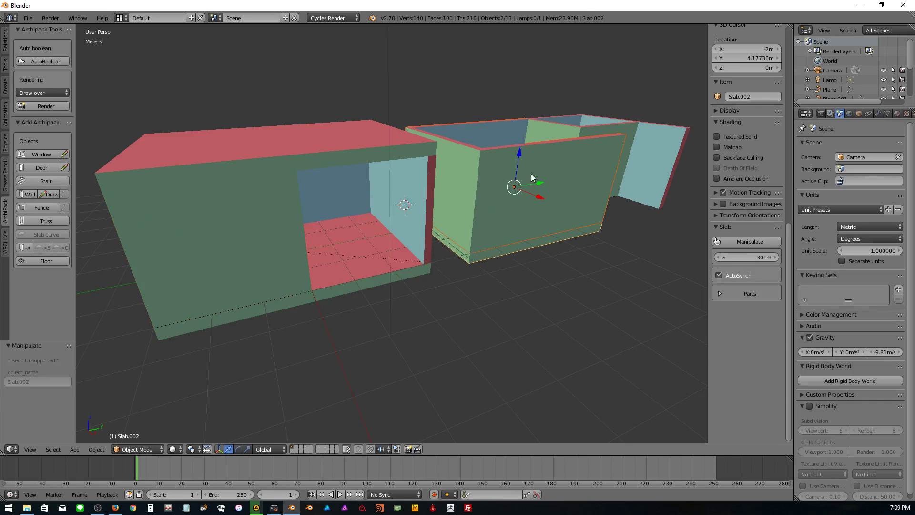
- Add a ceiling slab to the right room, then select both ceiling slabs
right_click(524, 189)
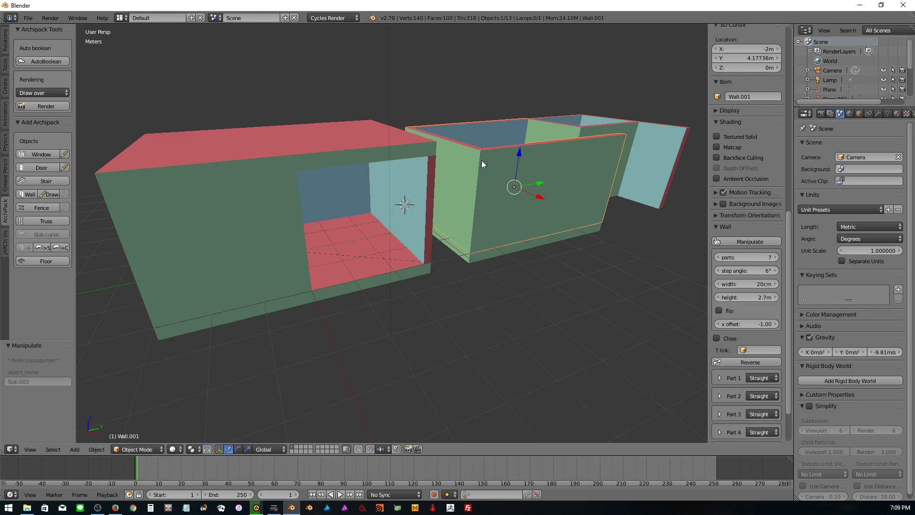
click(62, 250)
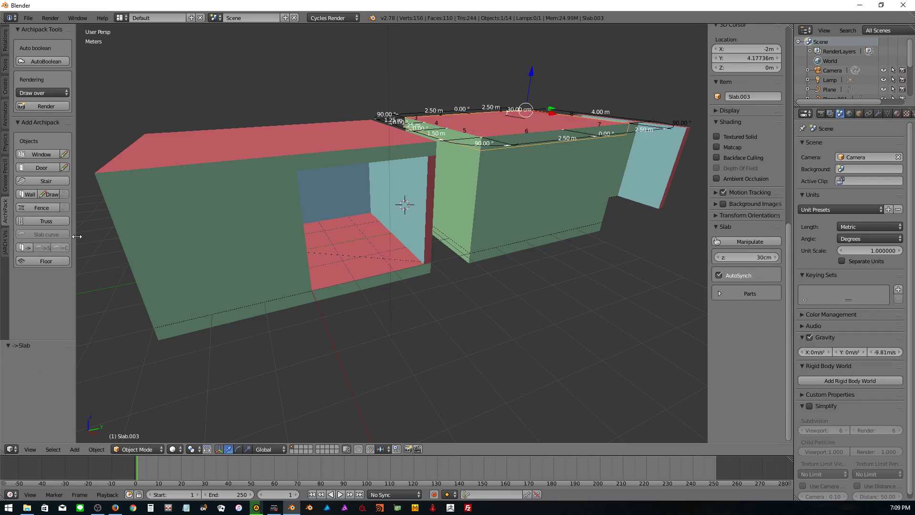
mouse_move(559, 170)
middle_down()
mouse_move(462, 156)
mouse_move(487, 145)
mouse_move(483, 164)
mouse_move(507, 187)
mouse_move(345, 155)
middle_up()
scroll(486, 146, down, 3)
key(Escape)
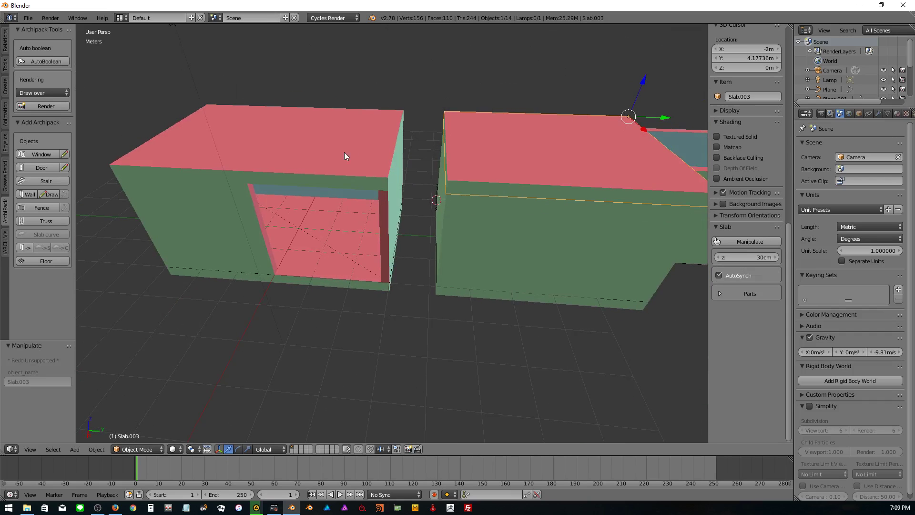
right_click(316, 165)
shift+right_click(493, 179)
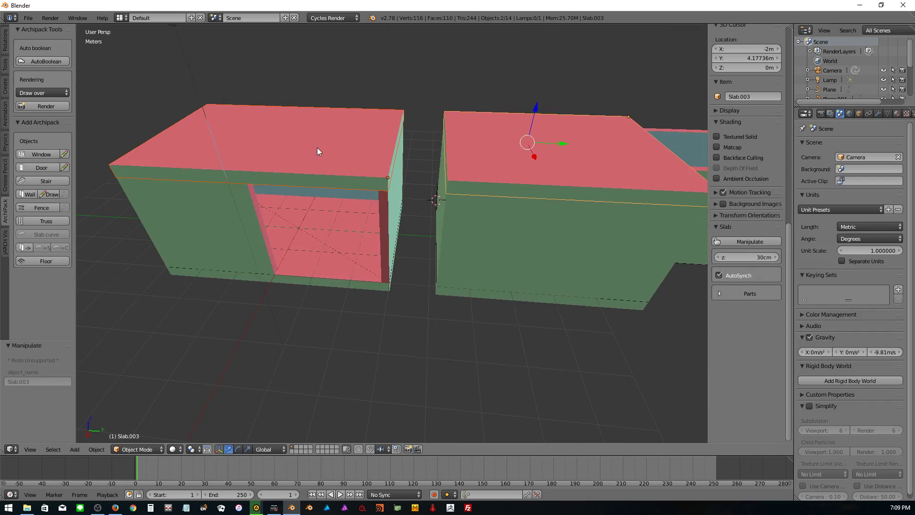
- Move both ceiling slabs onto an empty layer
key(m)
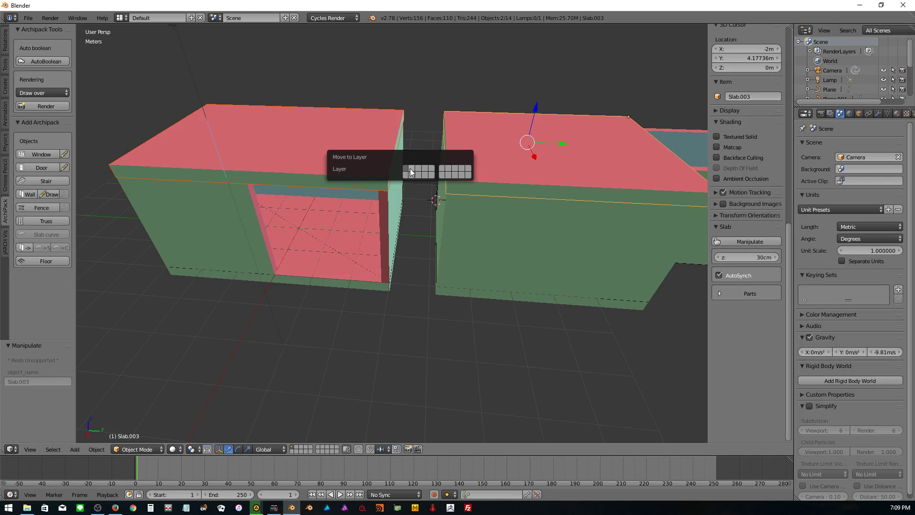
click(411, 170)
mouse_move(310, 222)
middle_down()
mouse_move(362, 260)
mouse_move(358, 227)
mouse_move(440, 233)
middle_up()
scroll(382, 210, up, 5)
- Select floor slab Slab.002 and expand its Parts settings showing eight 2.5 m parts
right_click(396, 182)
right_click(521, 206)
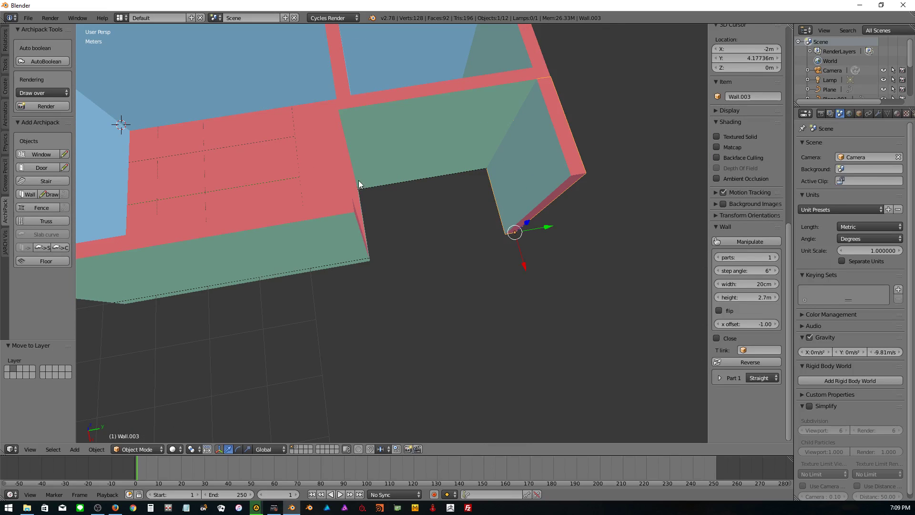
shift+right_click(360, 180)
shift+right_click(518, 188)
right_click(357, 191)
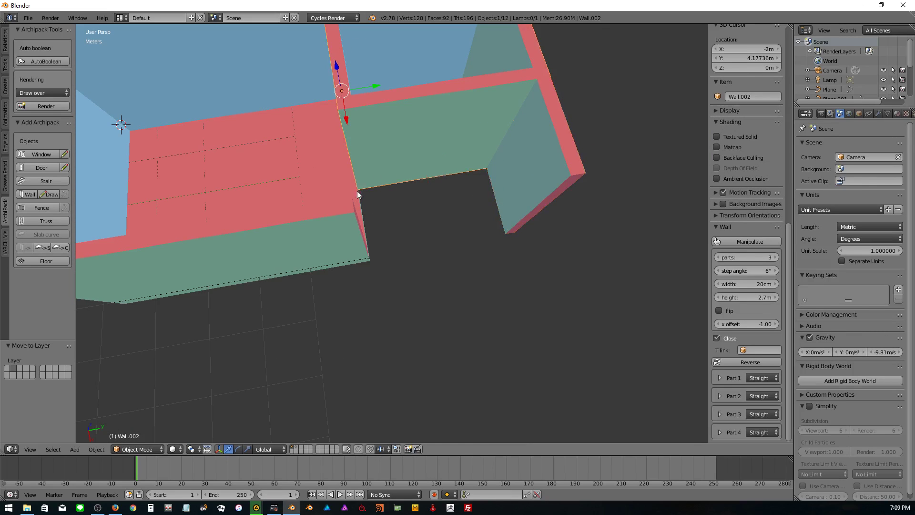
mouse_move(363, 194)
middle_down()
mouse_move(365, 176)
mouse_move(360, 194)
mouse_move(329, 158)
mouse_move(302, 158)
mouse_move(348, 150)
mouse_move(330, 167)
middle_up()
click(724, 294)
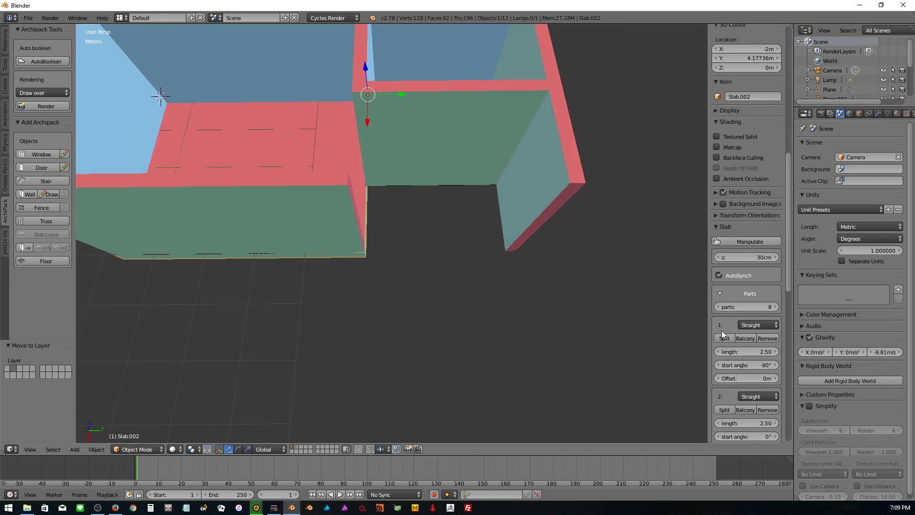
- Shorten Slab.002's Part 7 from 2.5 m to 2.44 m so its edge meets the wall
right_click(353, 199)
scroll(744, 362, down, 2)
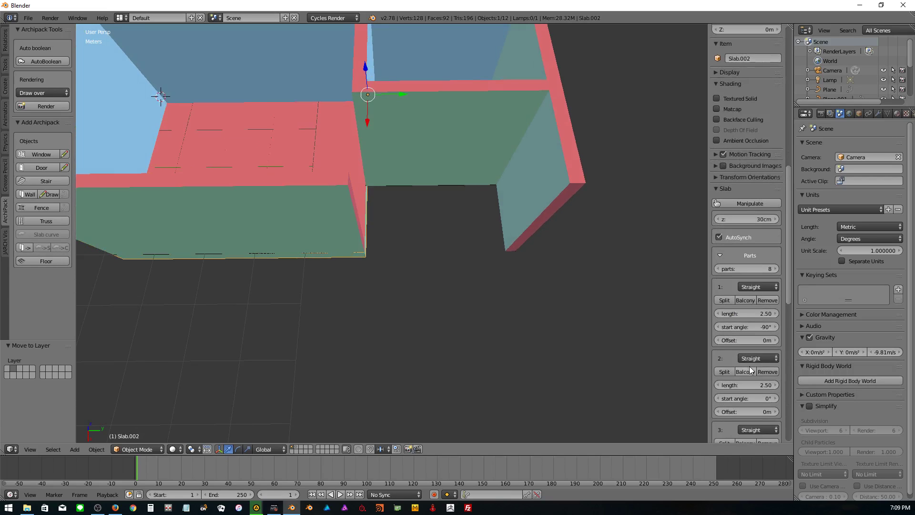
scroll(747, 367, down, 2)
scroll(750, 370, down, 1)
scroll(750, 370, down, 3)
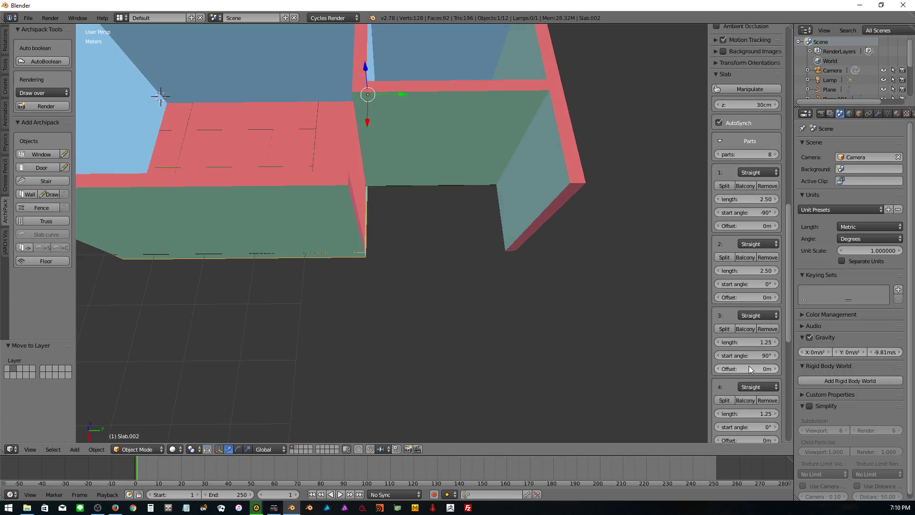
scroll(750, 370, up, 6)
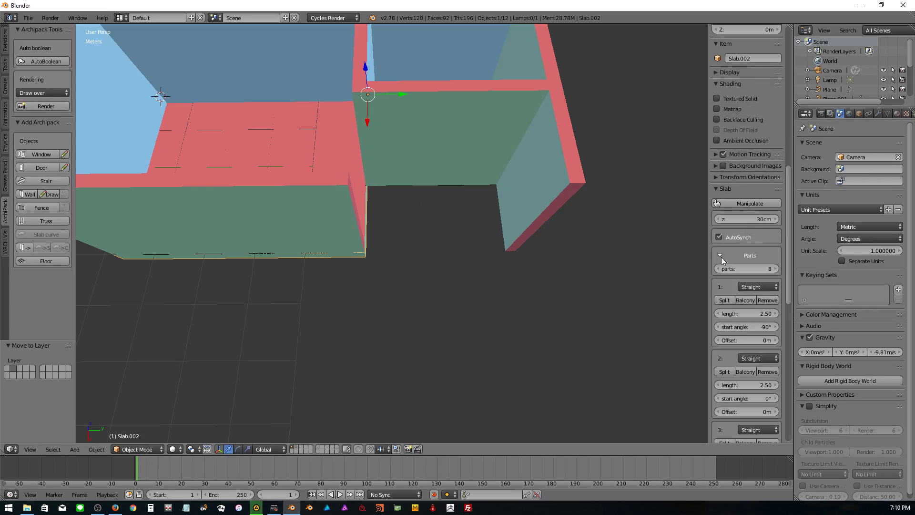
scroll(721, 265, down, 3)
scroll(721, 270, down, 4)
scroll(720, 275, down, 7)
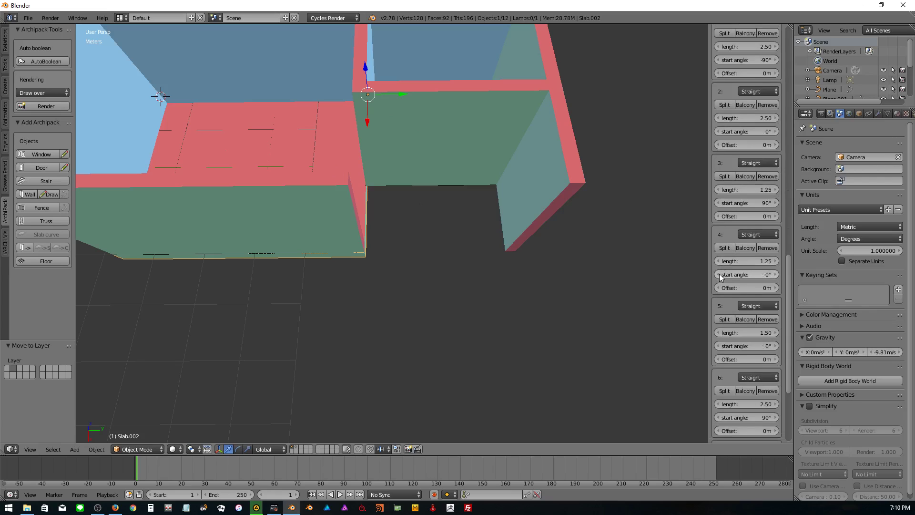
scroll(720, 275, down, 7)
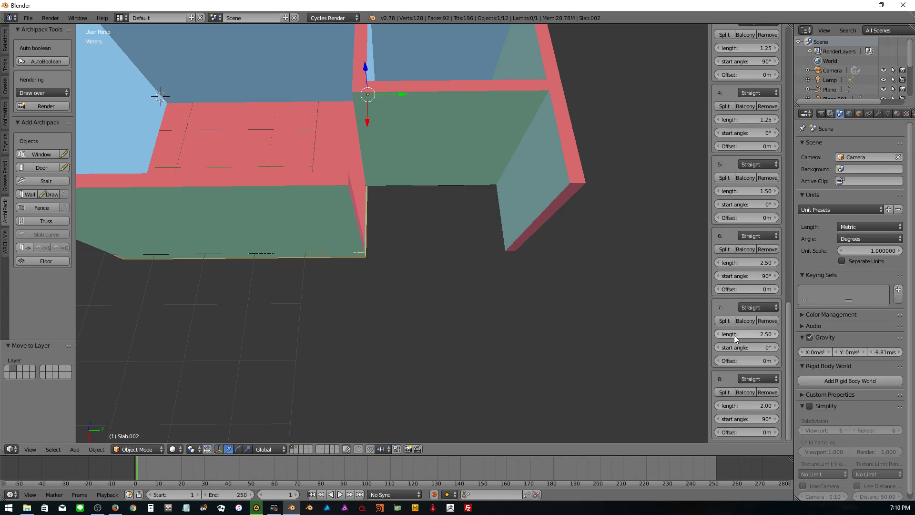
mouse_move(734, 336)
mouse_down()
mouse_move(746, 334)
mouse_move(736, 336)
mouse_up()
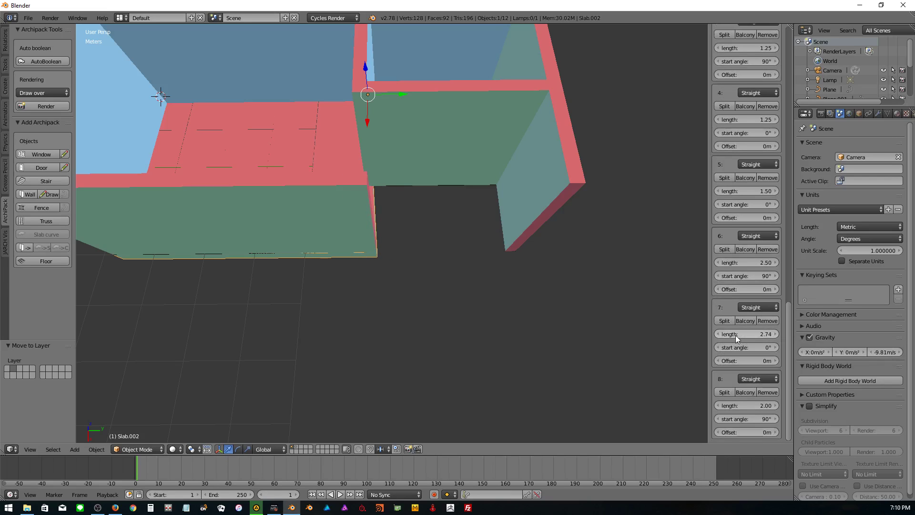
scroll(351, 286, down, 2)
scroll(351, 285, down, 3)
middle_drag(351, 282, 390, 318)
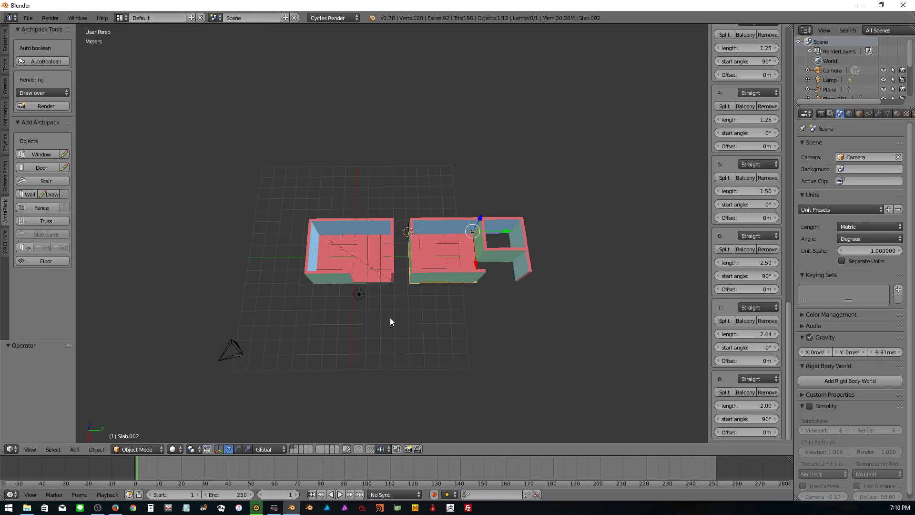
scroll(491, 270, up, 2)
- Delete the floor slabs of both the right and left rooms
right_click(510, 222)
right_click(530, 224)
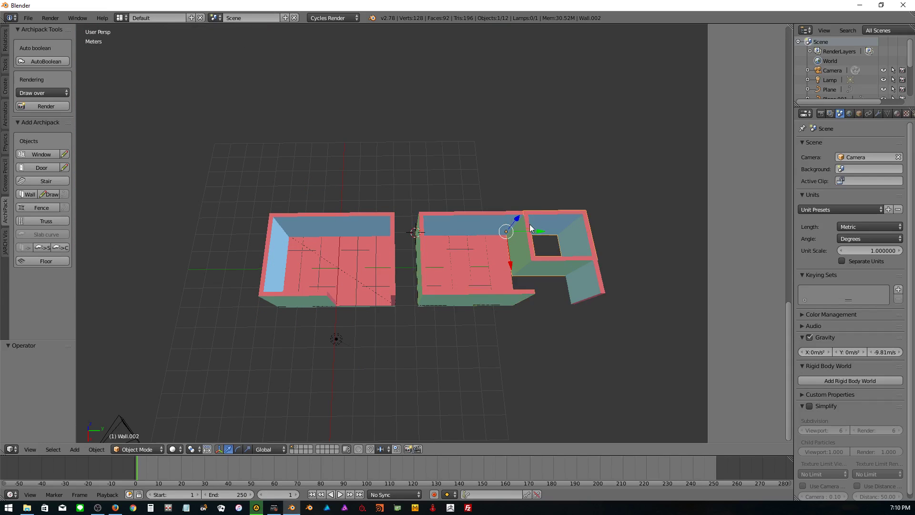
right_click(578, 285)
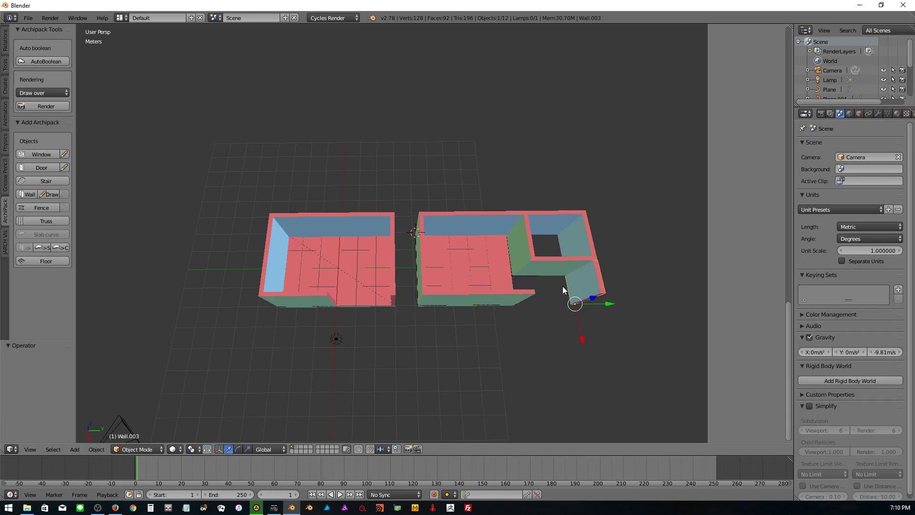
right_click(489, 267)
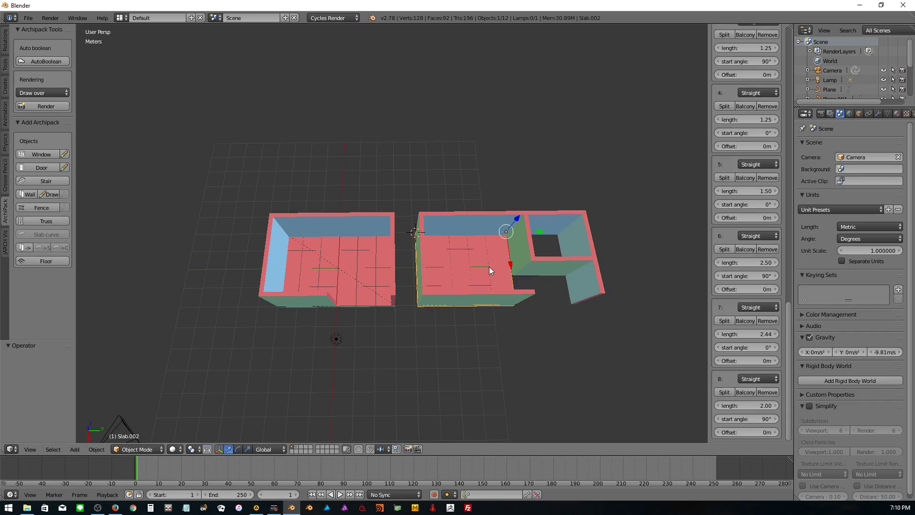
key(x)
click(490, 267)
right_click(380, 267)
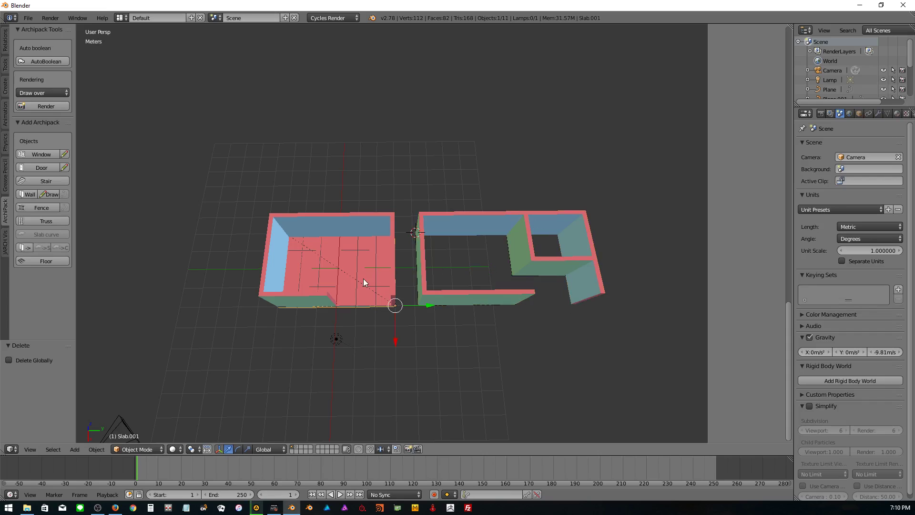
key(x)
click(364, 279)
- Show the roof slab layer and delete both roof slabs
middle_drag(431, 290, 472, 271)
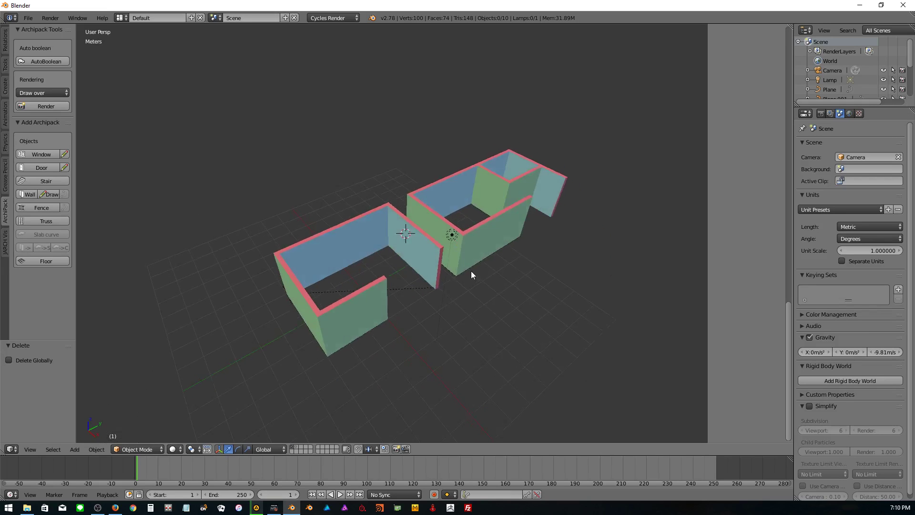
shift+click(298, 448)
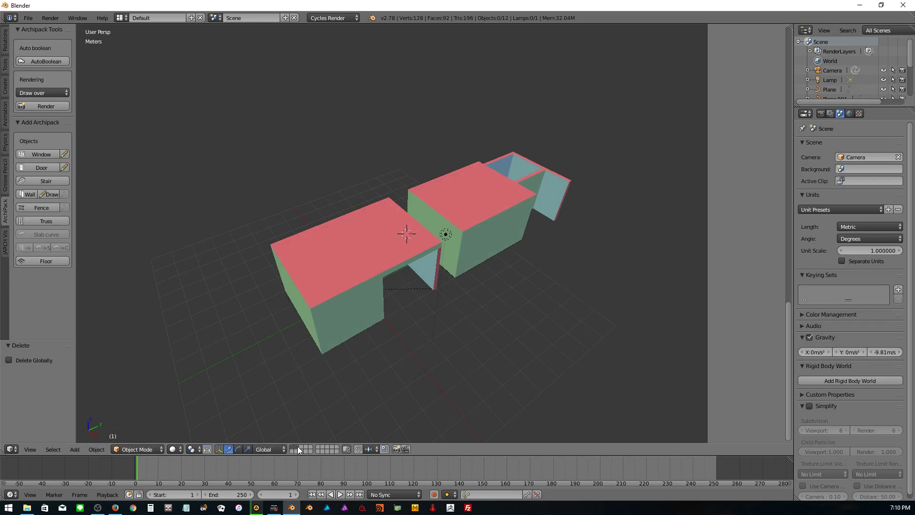
right_click(385, 226)
key(x)
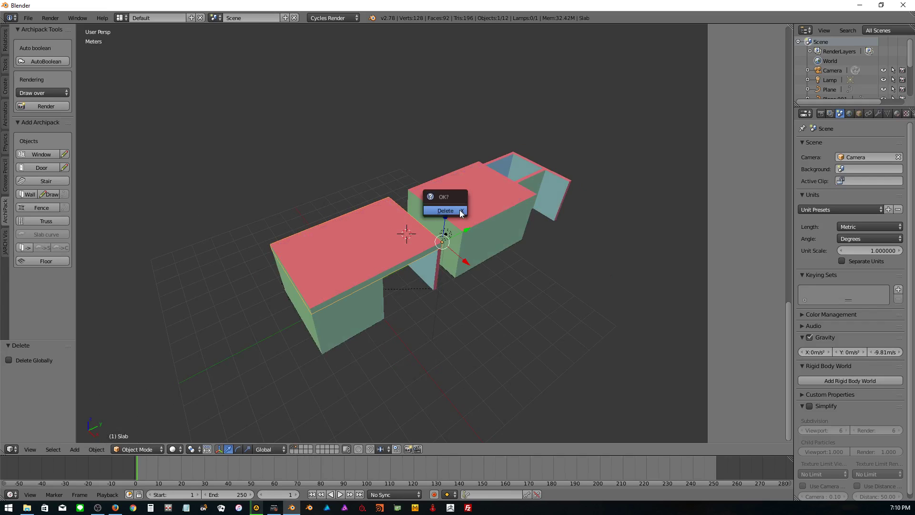
click(460, 210)
right_click(461, 213)
key(x)
click(459, 210)
mouse_move(459, 210)
middle_down()
mouse_move(438, 316)
mouse_move(354, 302)
middle_up()
scroll(328, 302, up, 3)
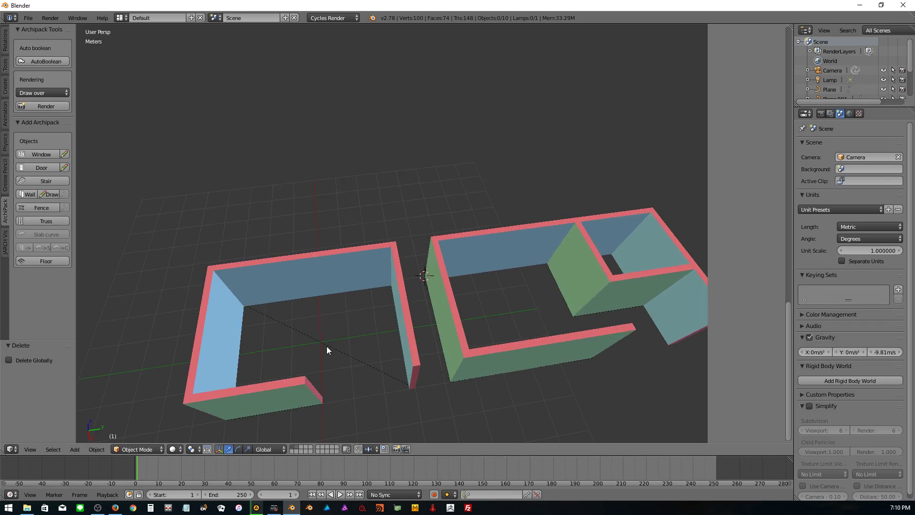
- Add an Archipack floor with the Planks preset and move it into the left room
click(39, 259)
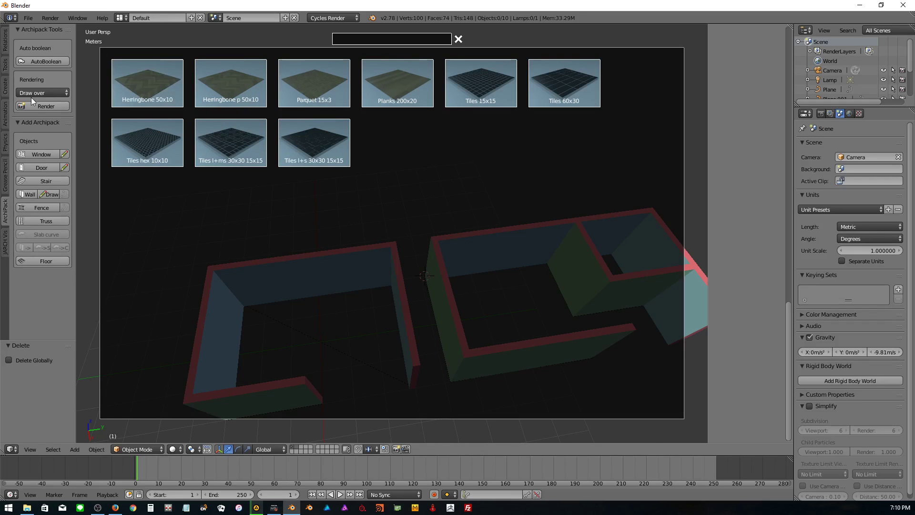
click(401, 94)
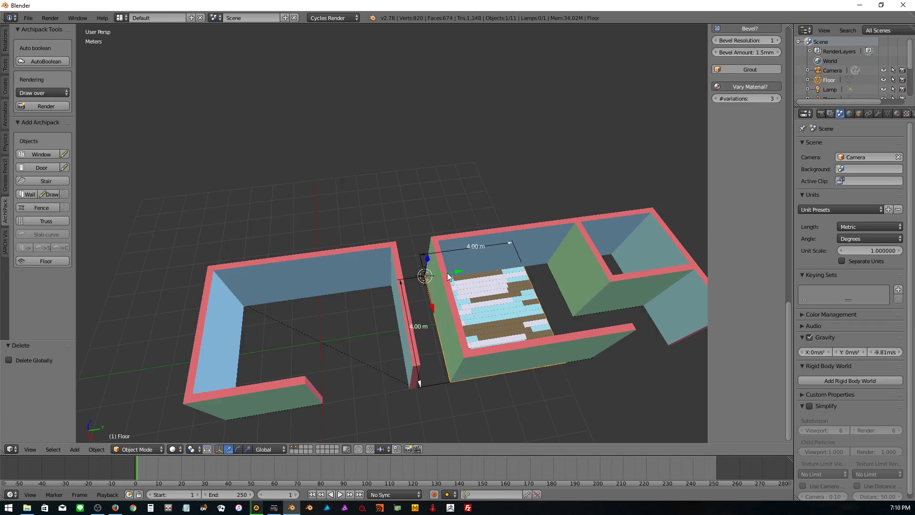
drag(448, 277, 269, 301)
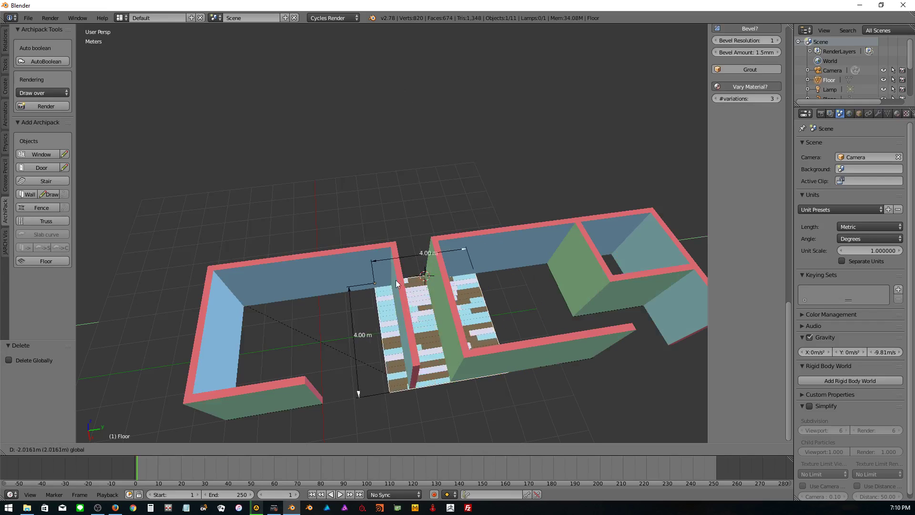
click(268, 299)
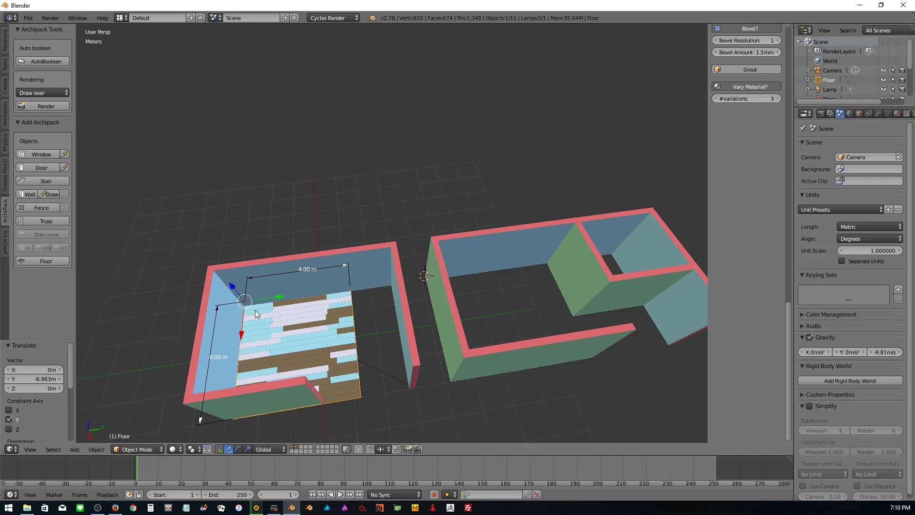
- Set the left plank floor's Overall Length to 6 m
right_click(267, 324)
drag(266, 302, 263, 303)
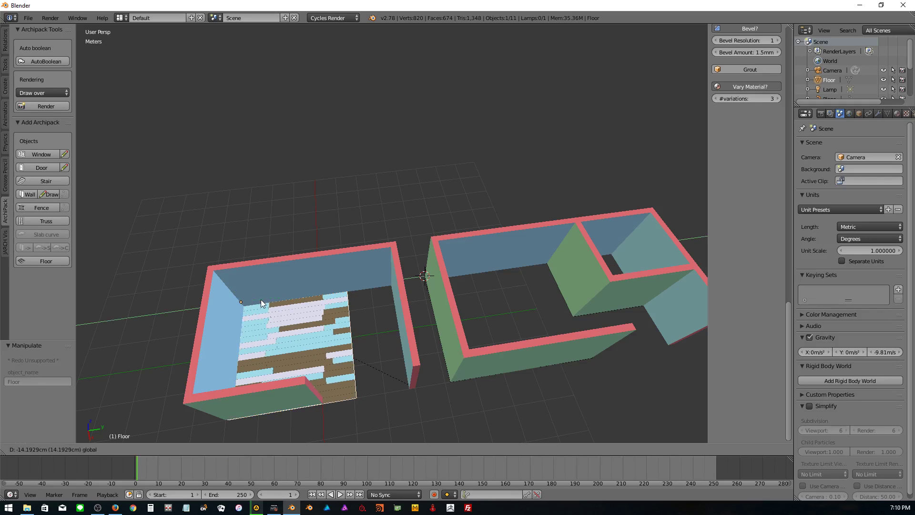
scroll(744, 336, up, 2)
scroll(745, 334, up, 5)
scroll(748, 338, up, 2)
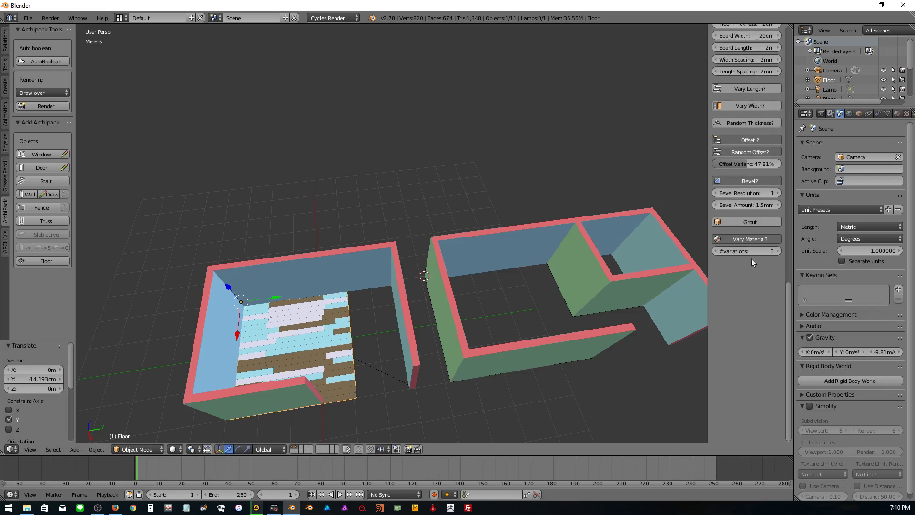
scroll(753, 191, up, 6)
scroll(764, 201, up, 4)
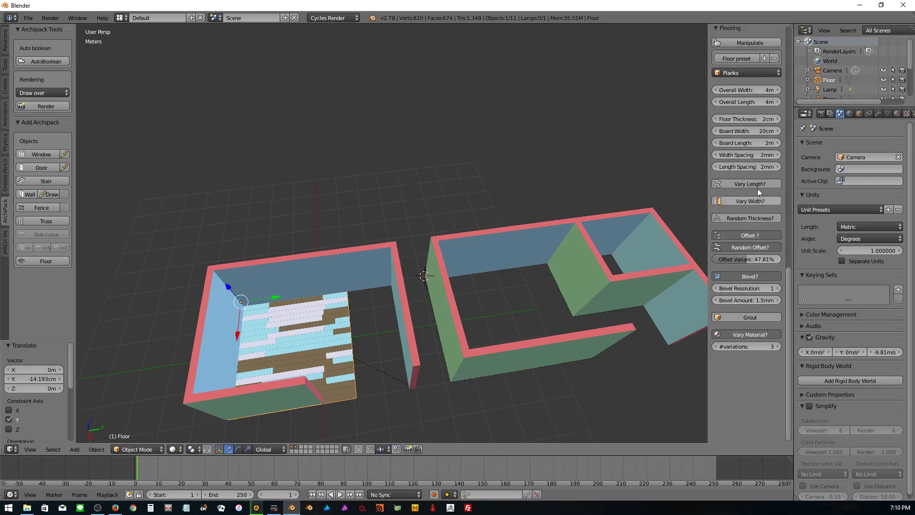
drag(745, 102, 759, 103)
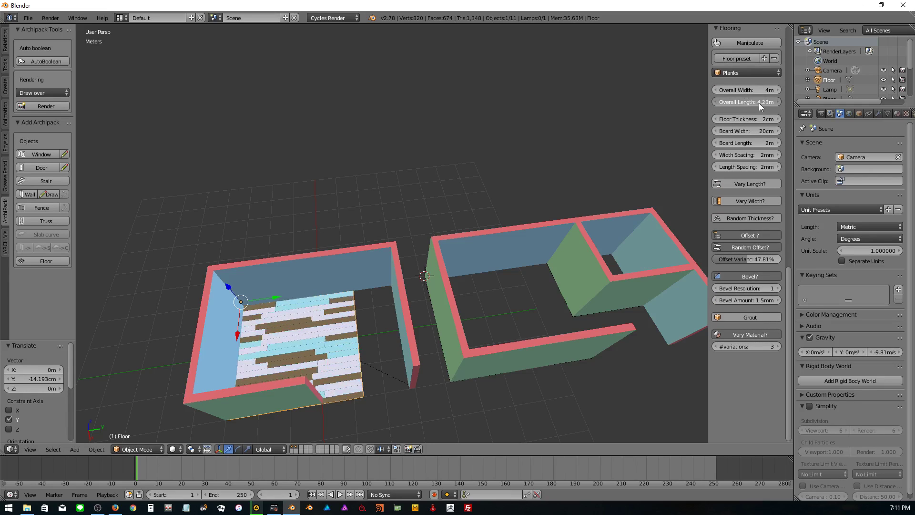
click(744, 102)
text(6)
key(Return)
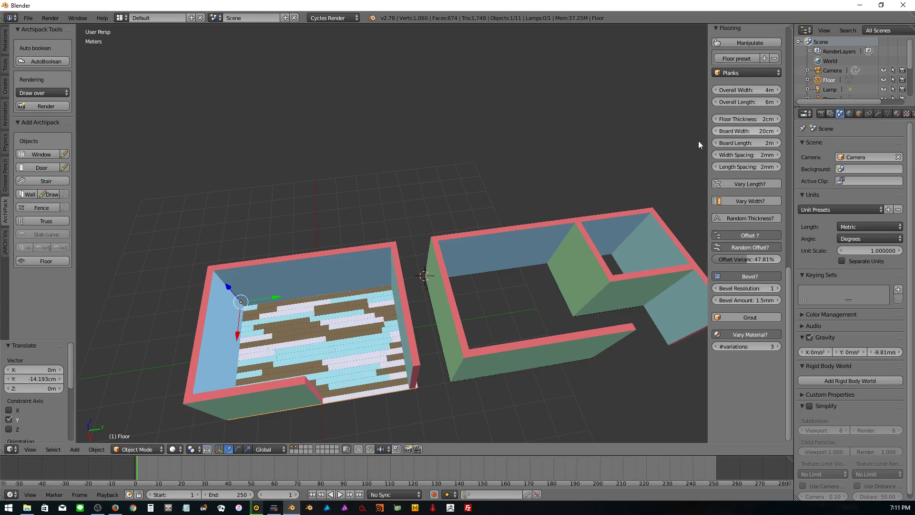
- Duplicate the plank floor along Y into the right room with an 8 m length
key(shift+d)
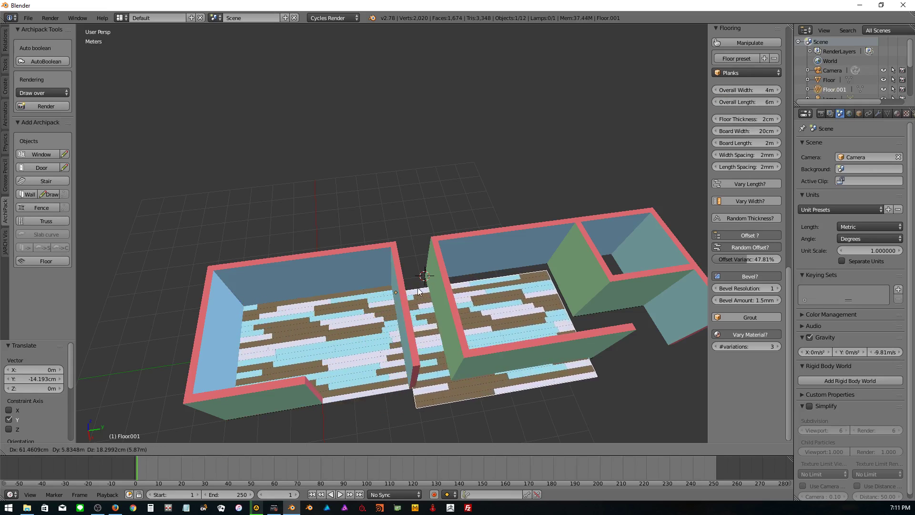
key(y)
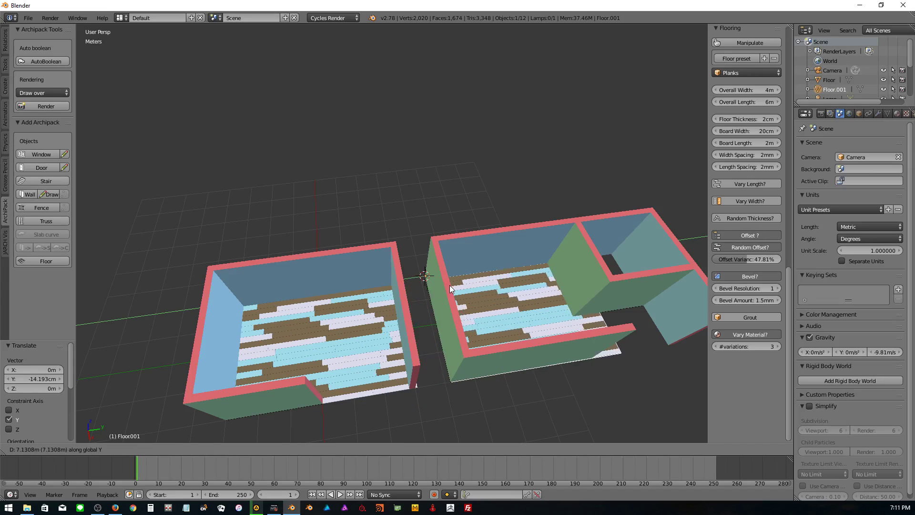
click(450, 285)
click(760, 103)
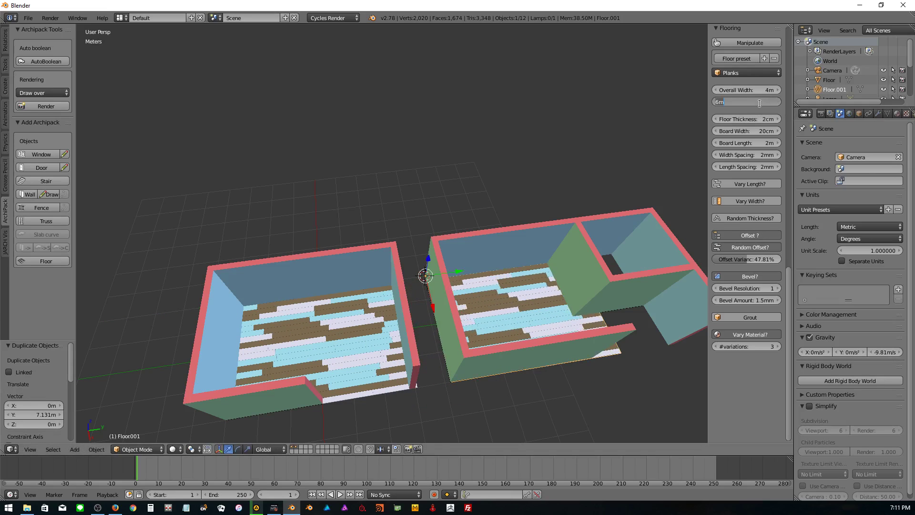
text(8)
key(Return)
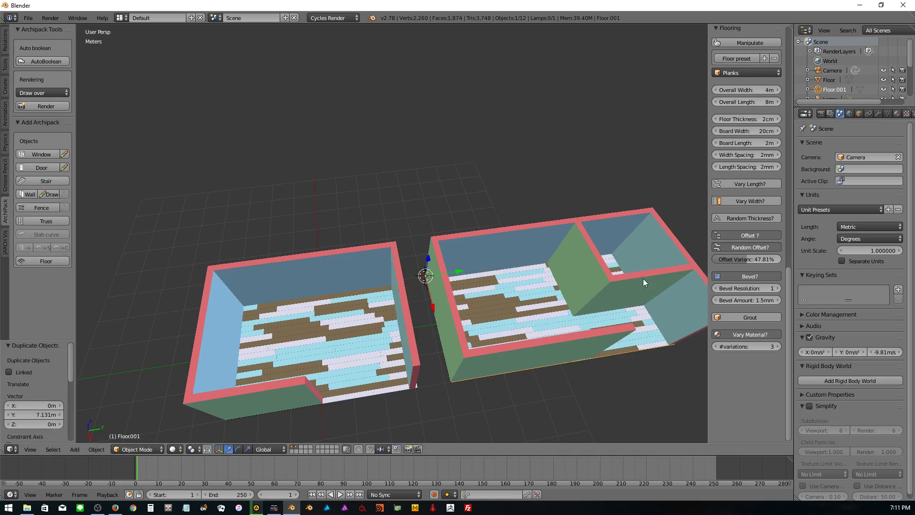
- Nudge the left room's floor slightly along the Y axis
mouse_move(603, 341)
middle_down()
mouse_move(447, 373)
mouse_move(457, 387)
mouse_move(439, 406)
mouse_move(411, 390)
mouse_move(479, 360)
mouse_move(466, 288)
mouse_move(381, 283)
mouse_move(374, 315)
mouse_move(273, 255)
middle_up()
right_click(381, 282)
key(g)
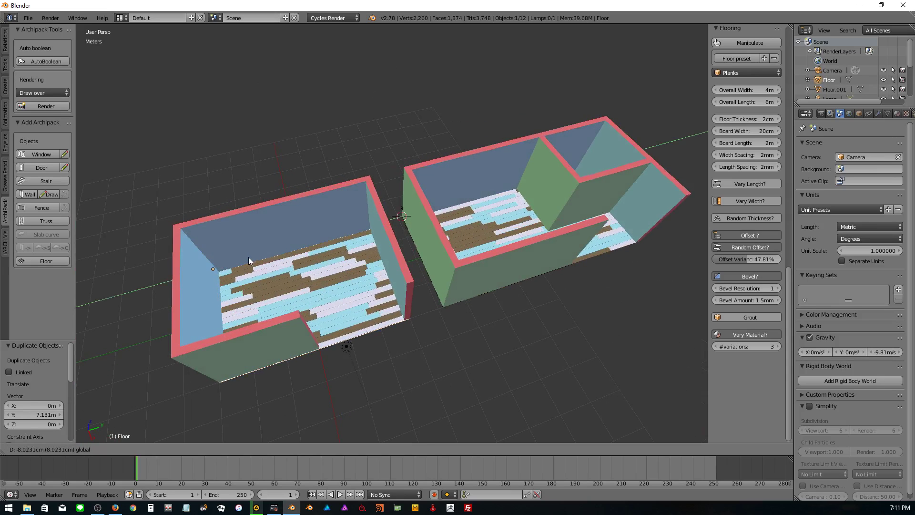
key(y)
click(249, 256)
mouse_move(312, 335)
middle_down()
mouse_move(268, 286)
mouse_move(319, 343)
mouse_move(364, 321)
mouse_move(442, 309)
mouse_move(335, 312)
middle_up()
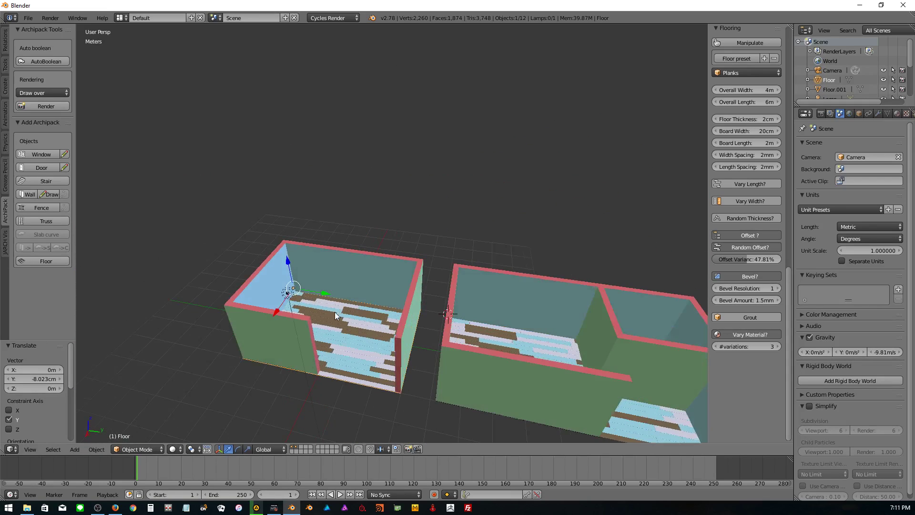
mouse_move(478, 332)
middle_down()
mouse_move(496, 333)
mouse_move(416, 344)
middle_up()
- Duplicate the right room's wall and shift the copy along X
right_click(493, 338)
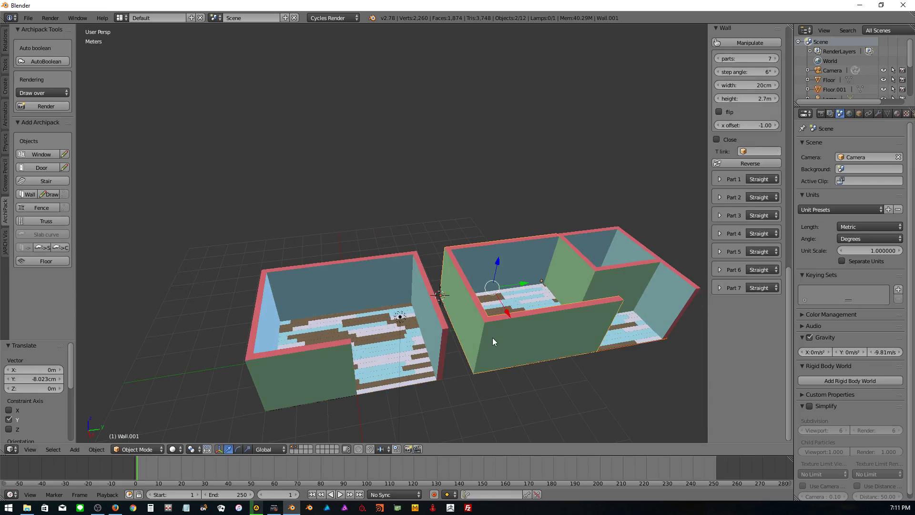
scroll(493, 337, down, 4)
key(shift+d)
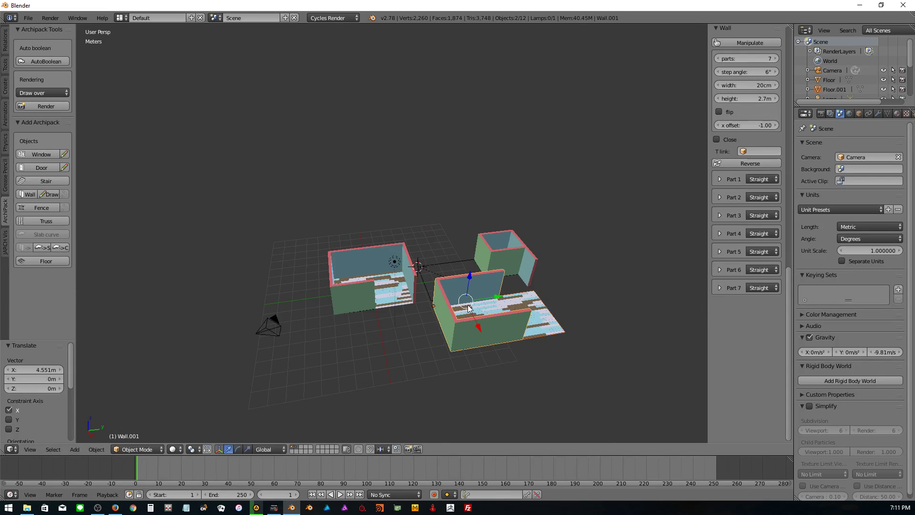
key(Escape)
key(shift+d)
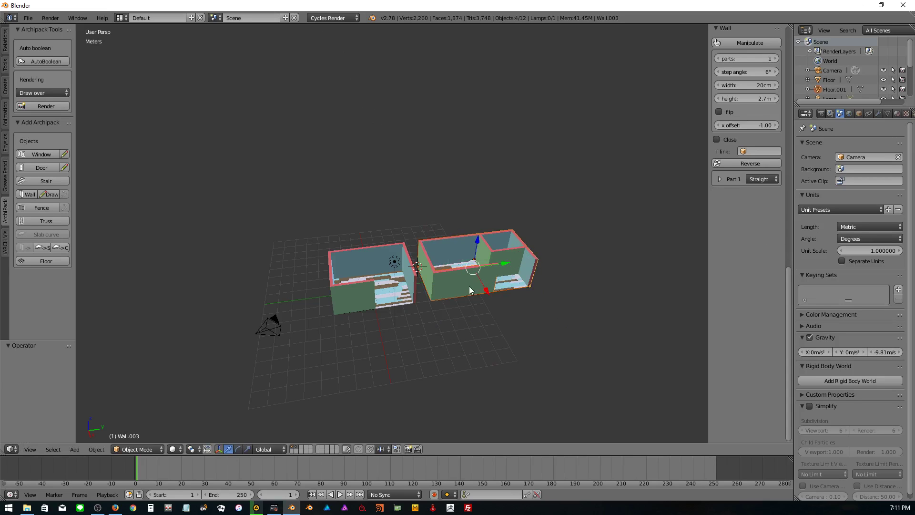
key(x)
click(496, 339)
key(g)
click(487, 318)
key(g)
key(x)
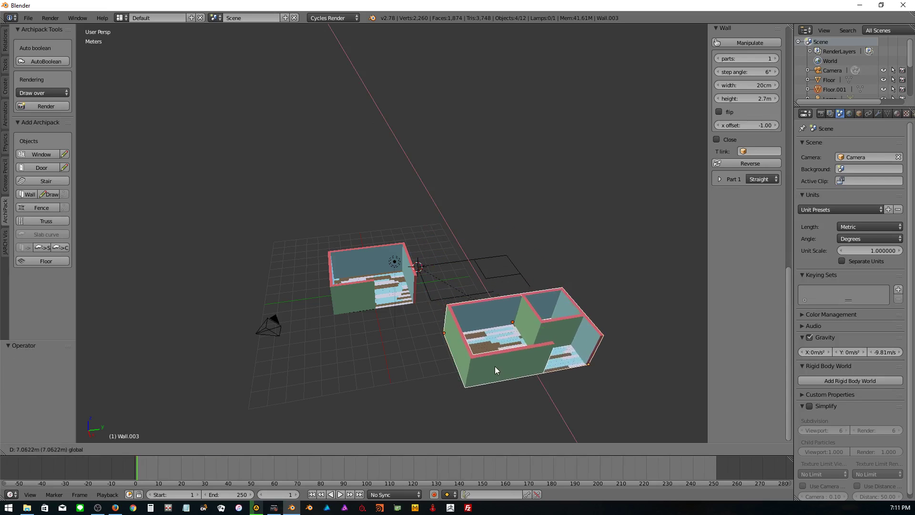
click(527, 324)
- Try moving the second wall building along Y, then undo the move
key(g)
key(y)
click(435, 347)
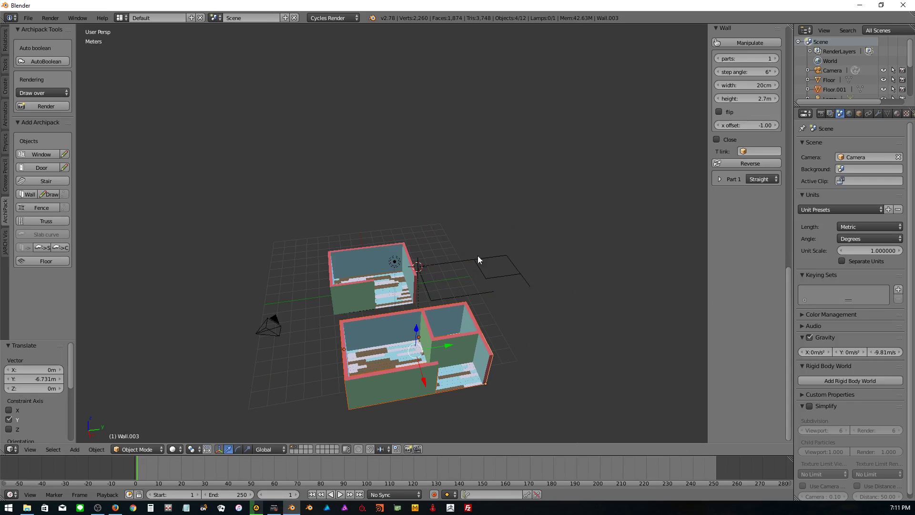
scroll(424, 374, down, 4)
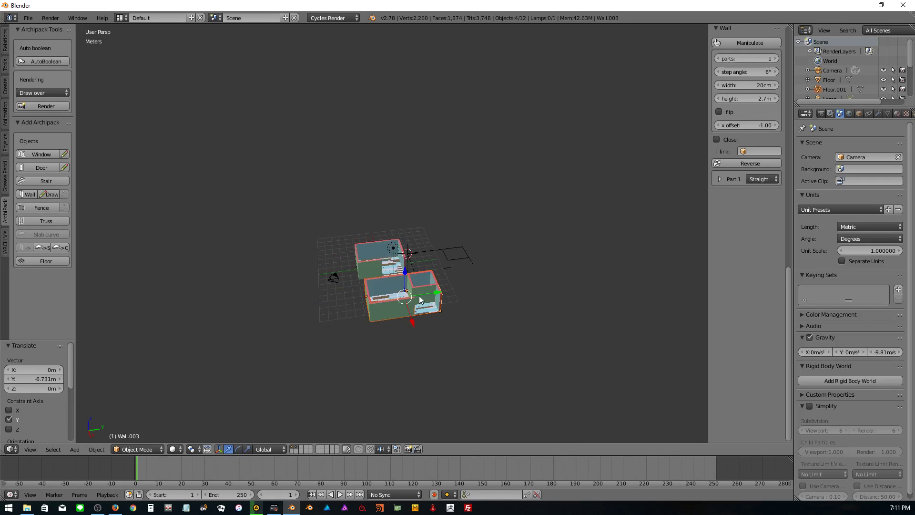
key(g)
key(y)
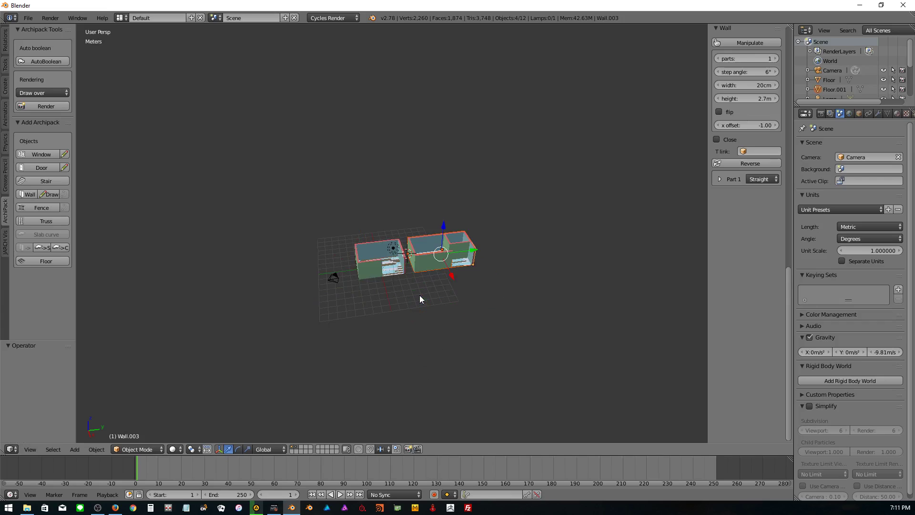
scroll(427, 277, up, 4)
scroll(430, 268, up, 2)
- Send the second wall building and the outline plane to other layers
key(m)
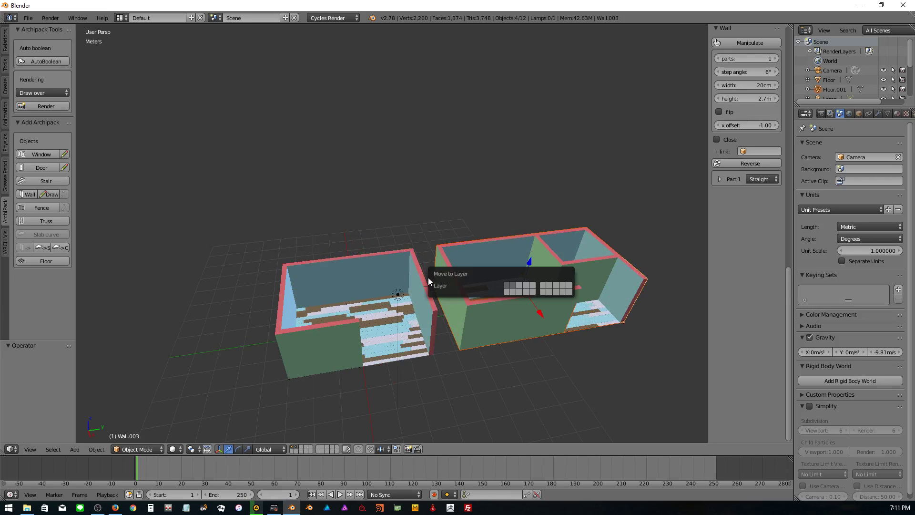
click(520, 286)
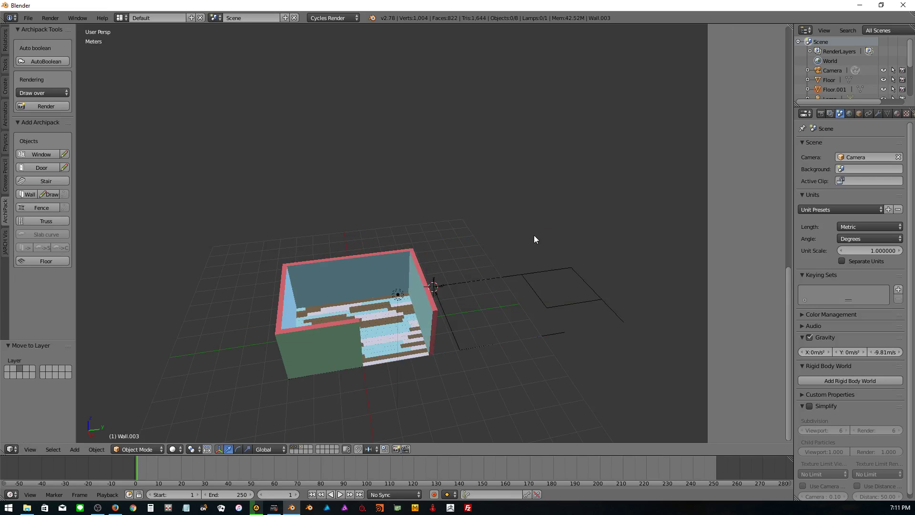
right_click(535, 292)
key(m)
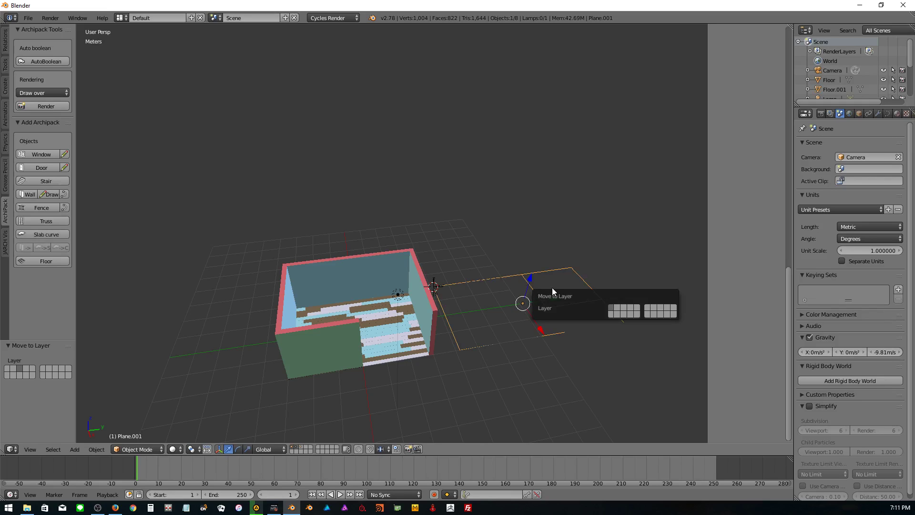
click(624, 307)
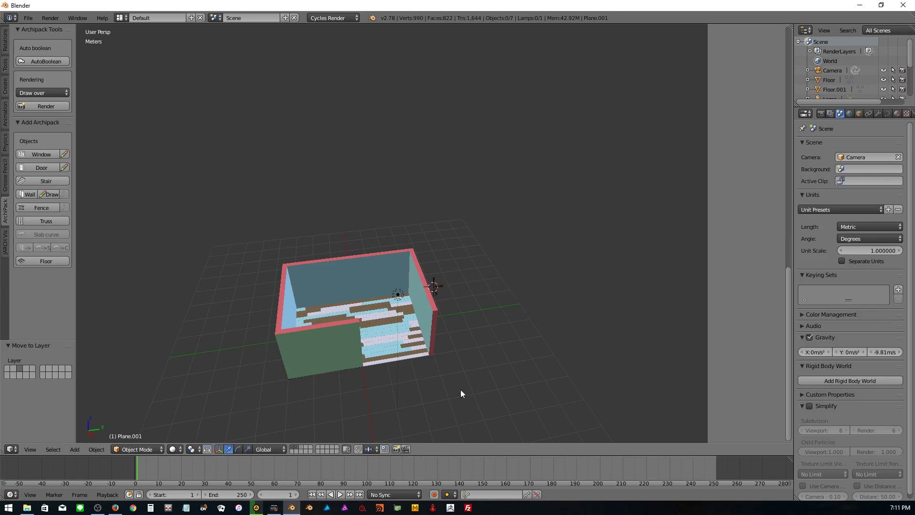
- Check the other building's layer, then return to the plank-floored room's layer
click(301, 447)
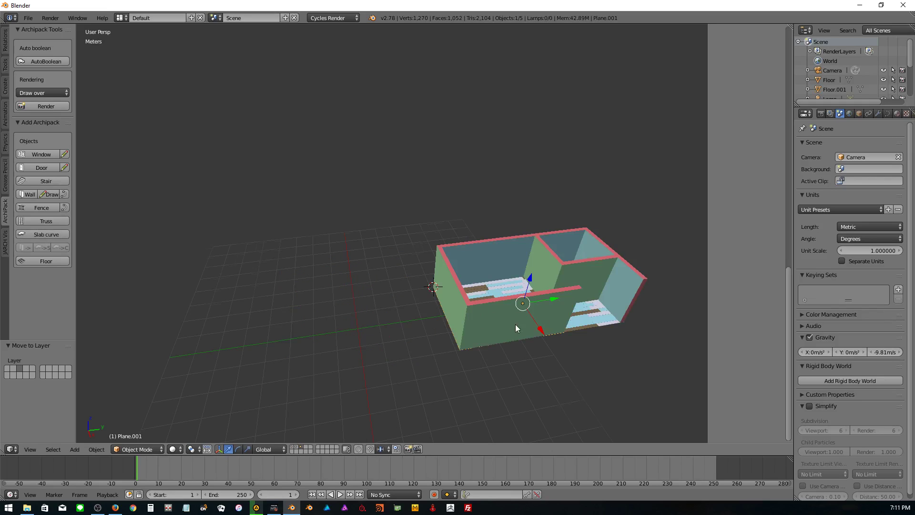
shift+middle_drag(516, 328, 332, 357)
click(295, 449)
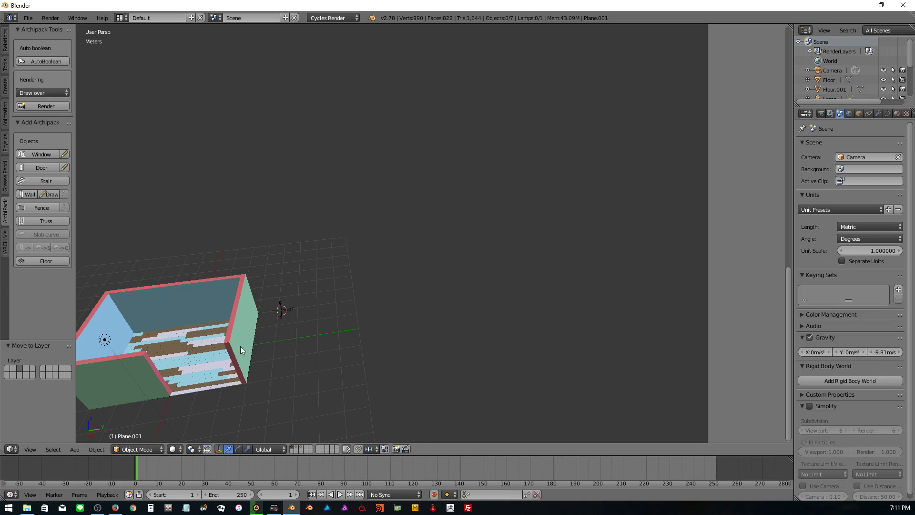
mouse_move(240, 346)
shift+middle_down()
mouse_move(214, 358)
mouse_move(444, 359)
shift+middle_up()
scroll(407, 376, up, 5)
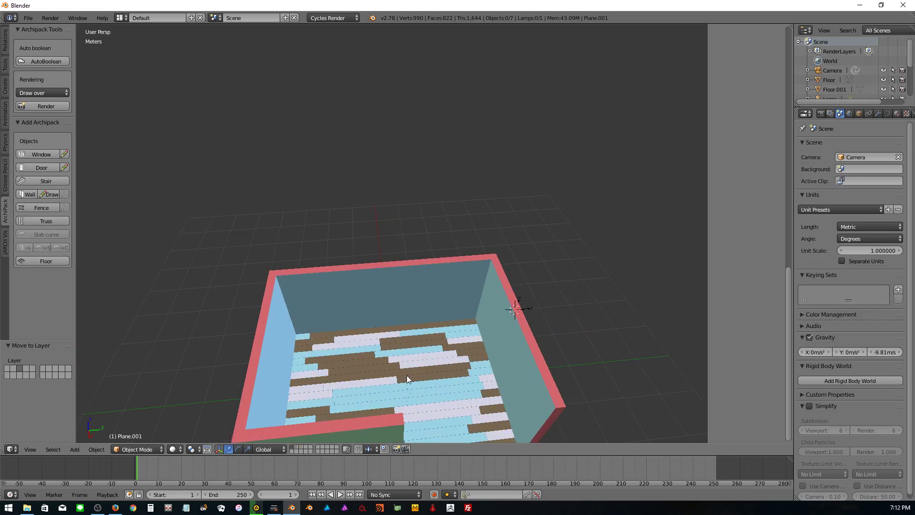
scroll(413, 288, down, 2)
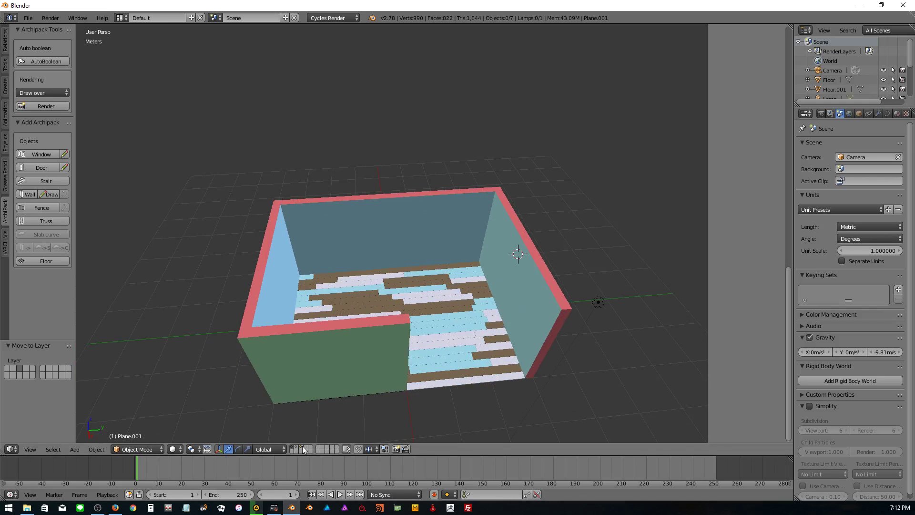
mouse_move(373, 392)
middle_down()
mouse_move(392, 351)
mouse_move(375, 333)
mouse_move(395, 327)
mouse_move(410, 334)
middle_up()
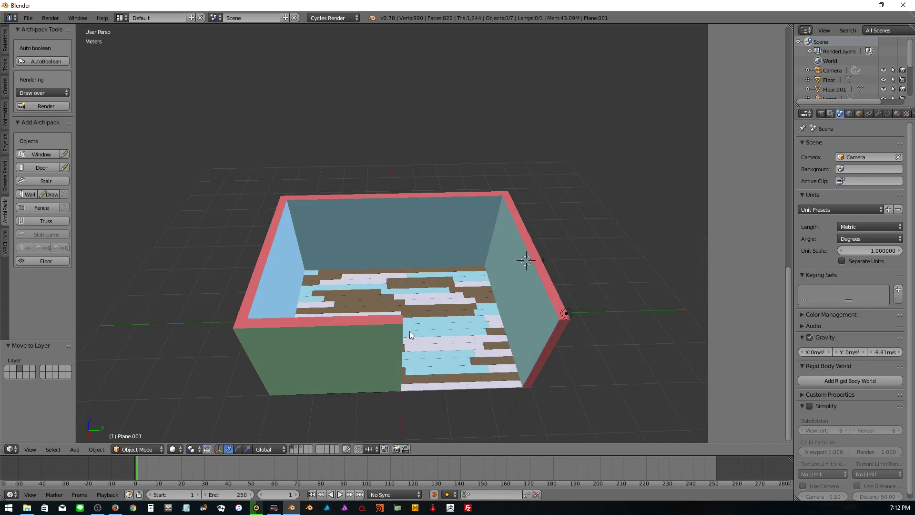
- Add the 240x210 rail 3 window preset and slide it onto the left wall along Y and X
click(33, 154)
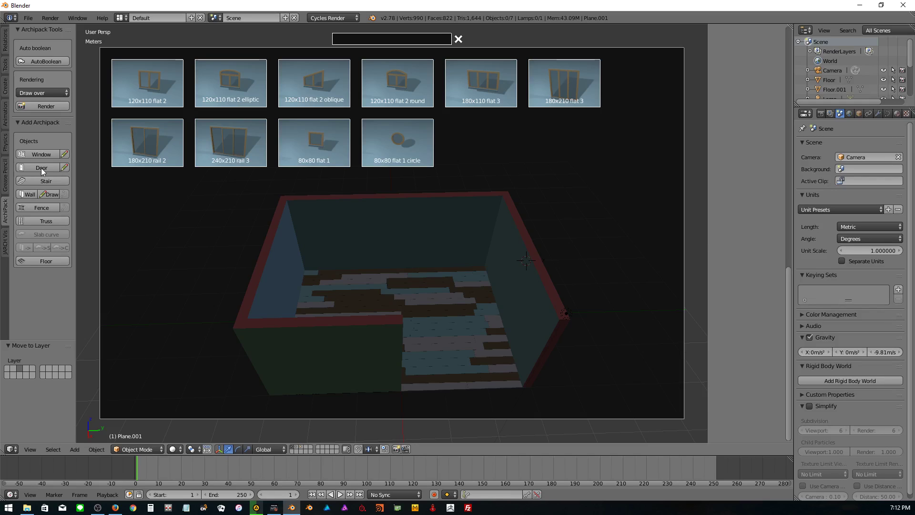
click(228, 161)
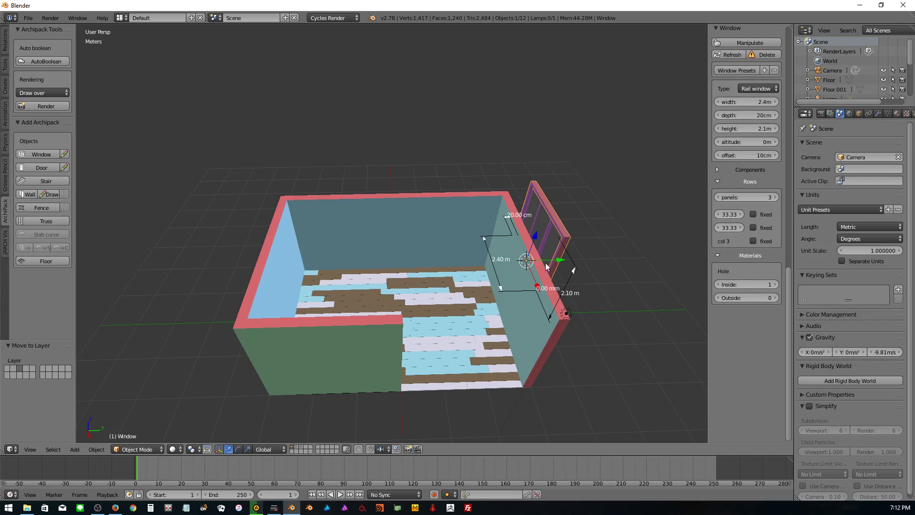
drag(549, 265, 323, 282)
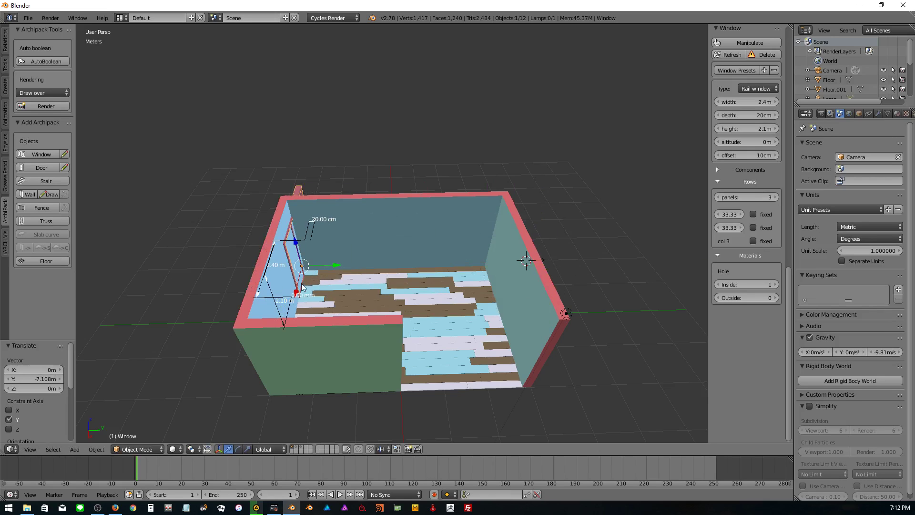
key(g)
key(x)
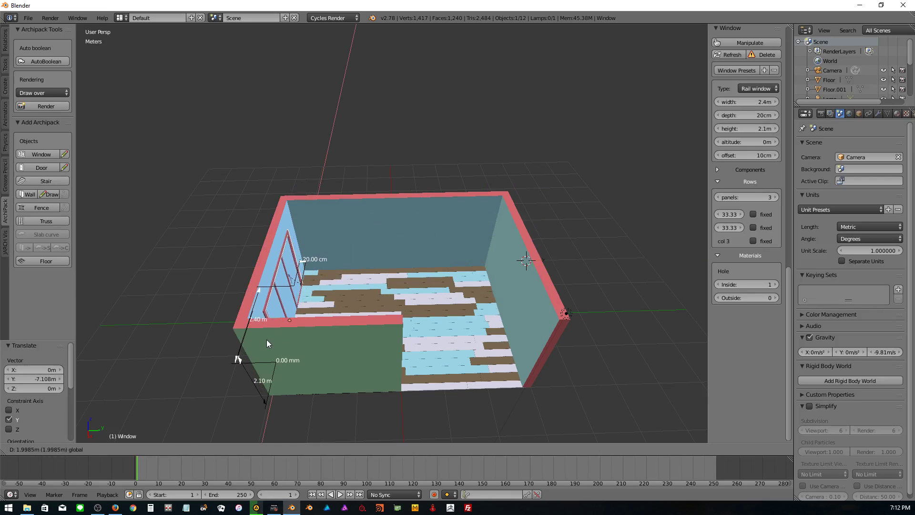
click(267, 339)
- Raise the window about 33 cm on Z and check its placement from above
middle_drag(333, 311, 345, 277)
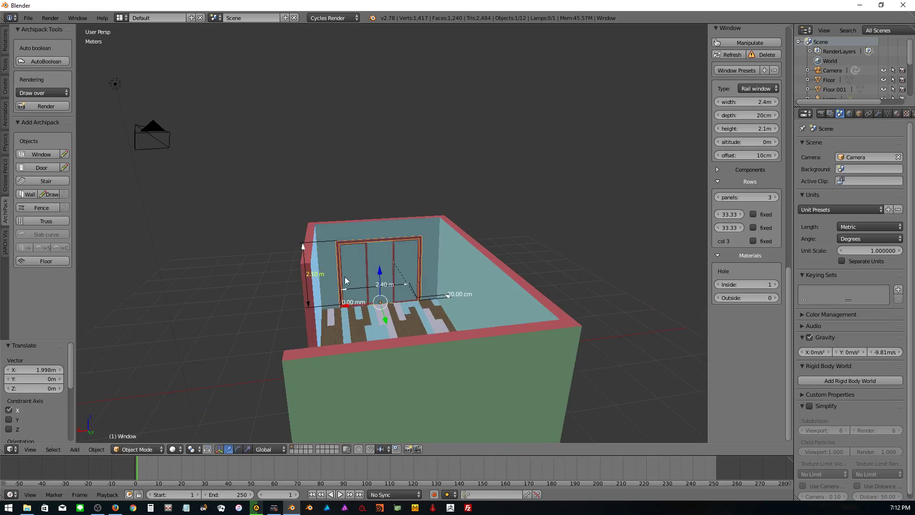
scroll(344, 277, up, 3)
scroll(360, 310, up, 1)
key(g)
key(z)
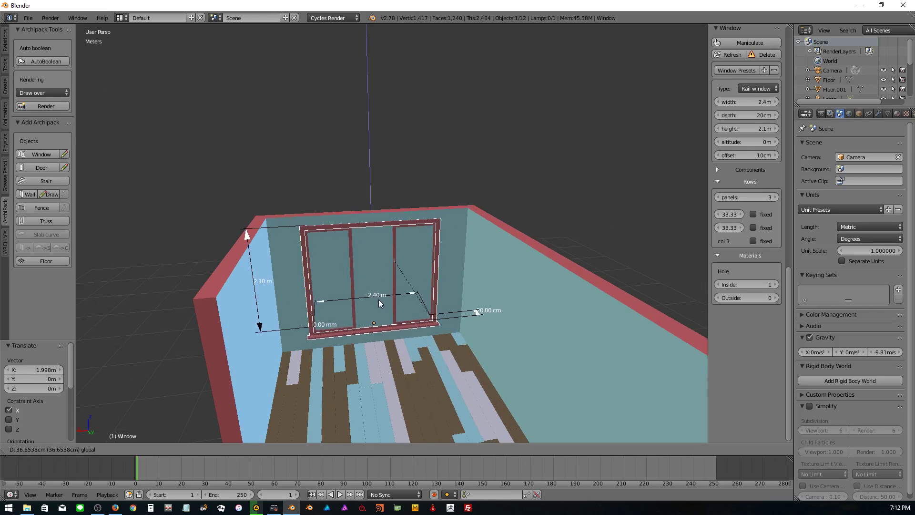
click(379, 301)
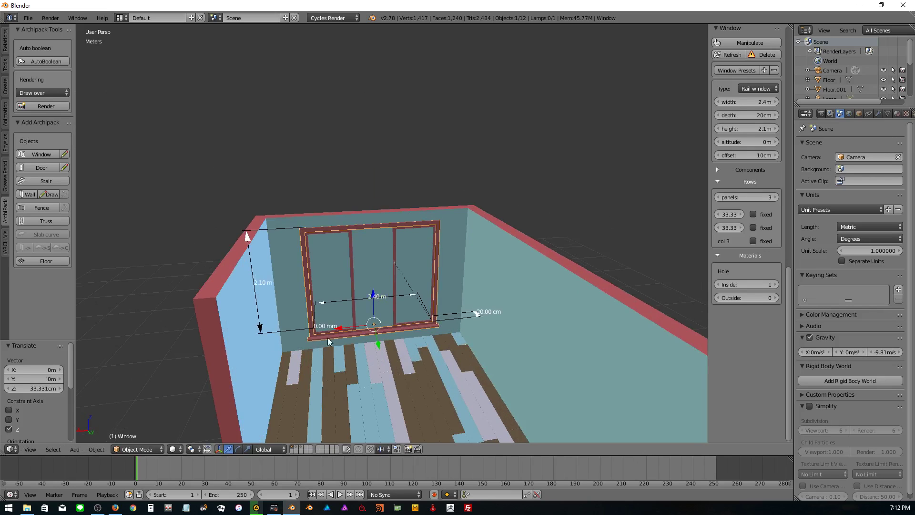
mouse_move(327, 338)
middle_down()
mouse_move(328, 370)
mouse_move(262, 370)
mouse_move(415, 359)
mouse_move(324, 397)
mouse_move(322, 388)
middle_up()
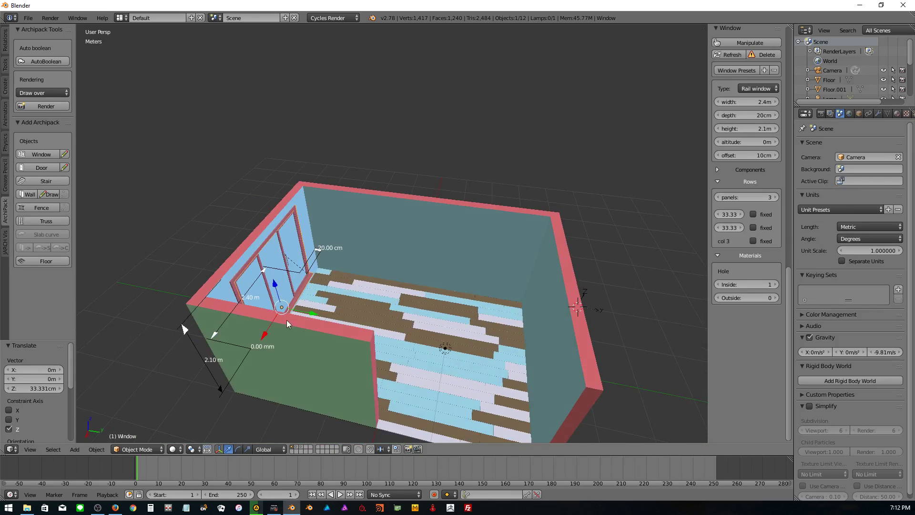
mouse_move(287, 320)
middle_down()
mouse_move(327, 297)
mouse_move(316, 297)
middle_up()
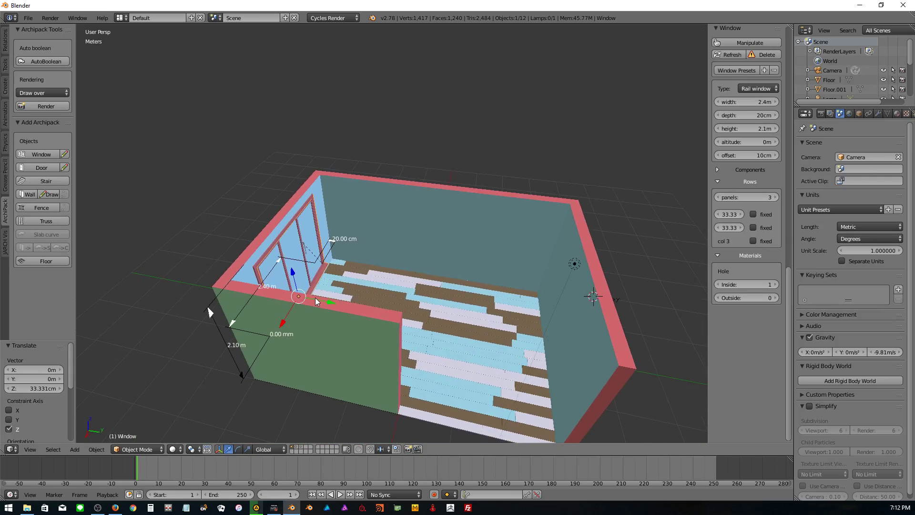
- Run AutoBoolean on the rail window and nudge it along Y into the wall
click(56, 62)
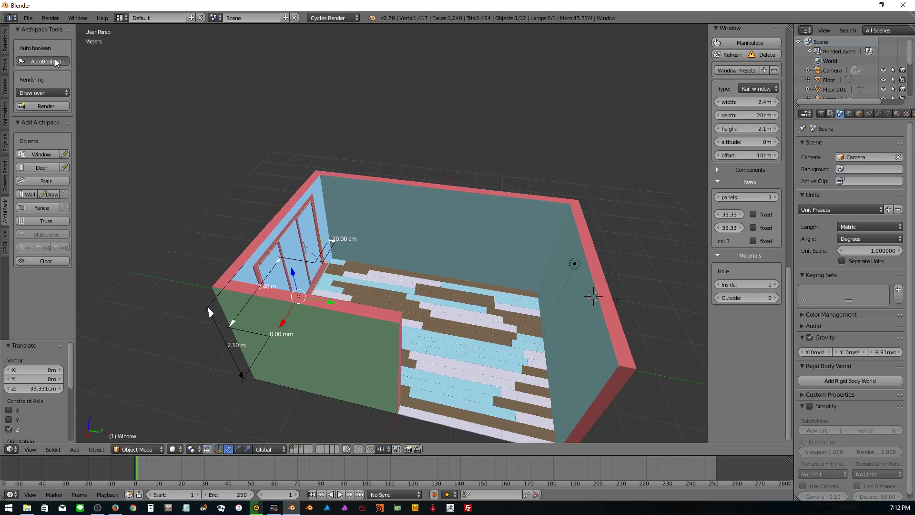
mouse_move(321, 288)
middle_down()
mouse_move(363, 279)
mouse_move(384, 258)
mouse_move(316, 325)
middle_up()
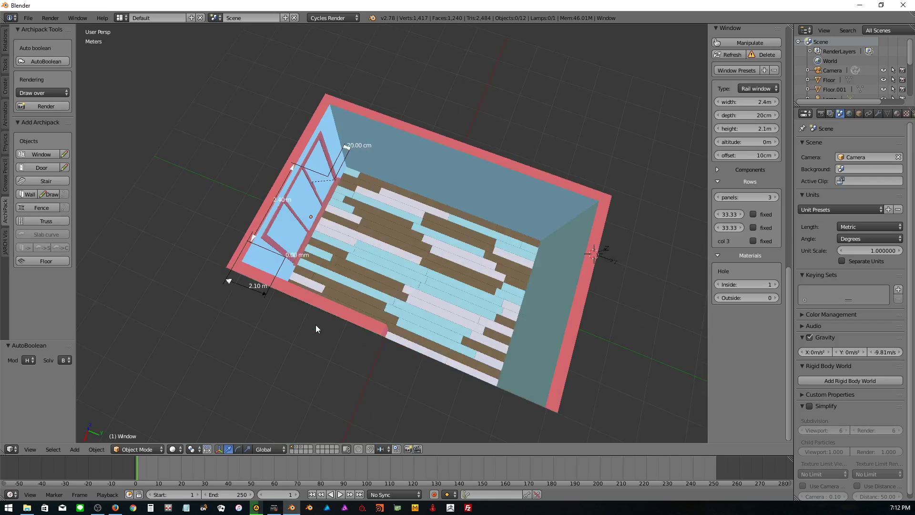
right_click(315, 237)
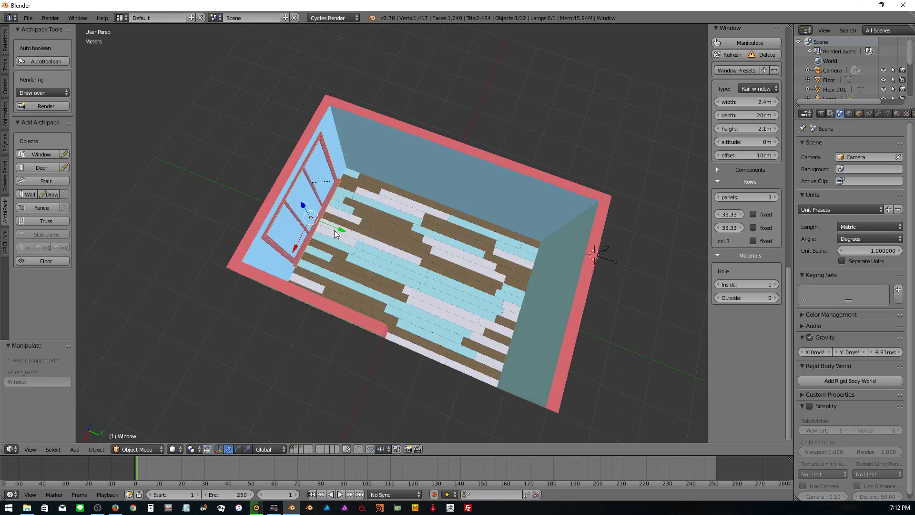
drag(339, 227, 337, 233)
mouse_move(336, 233)
middle_down()
mouse_move(365, 208)
mouse_move(308, 299)
mouse_move(335, 314)
mouse_move(331, 344)
middle_up()
- Select the wall and run AutoBoolean again to cut the window opening, then reselect the window
right_click(293, 319)
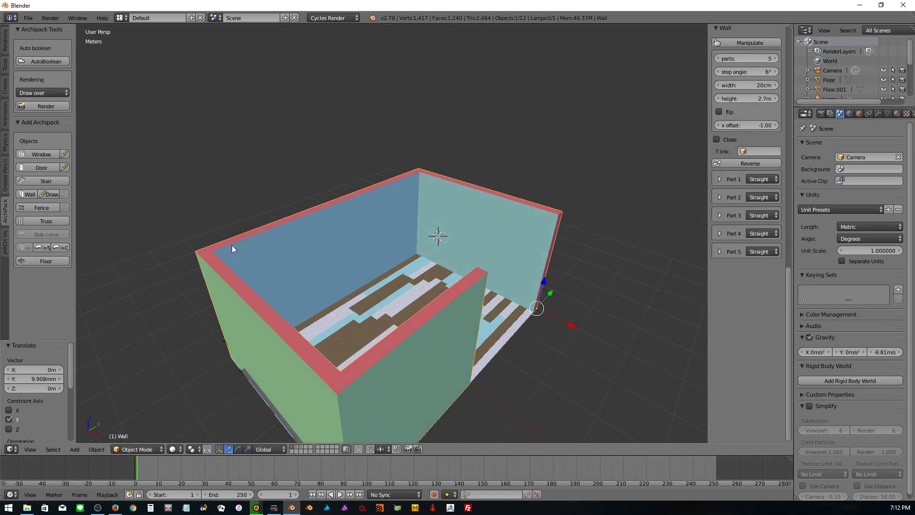
click(55, 64)
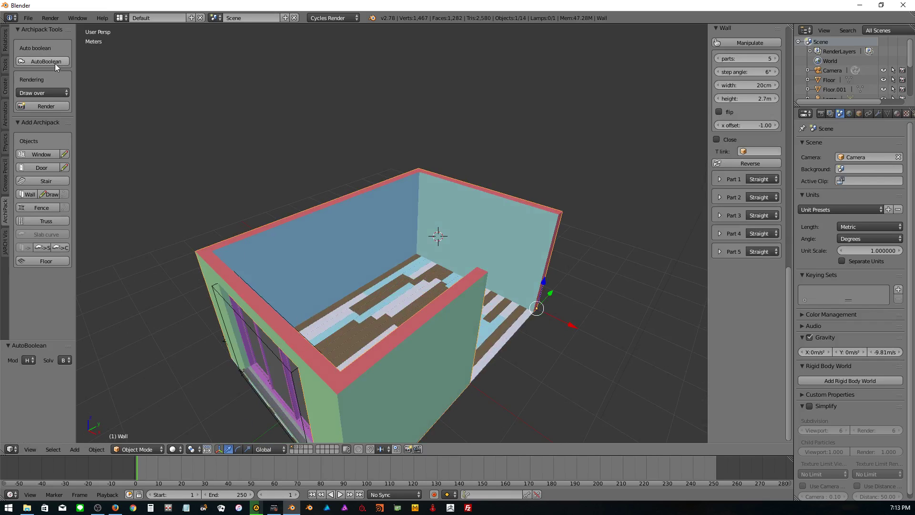
middle_drag(248, 334, 278, 345)
scroll(278, 350, up, 2)
scroll(326, 276, up, 3)
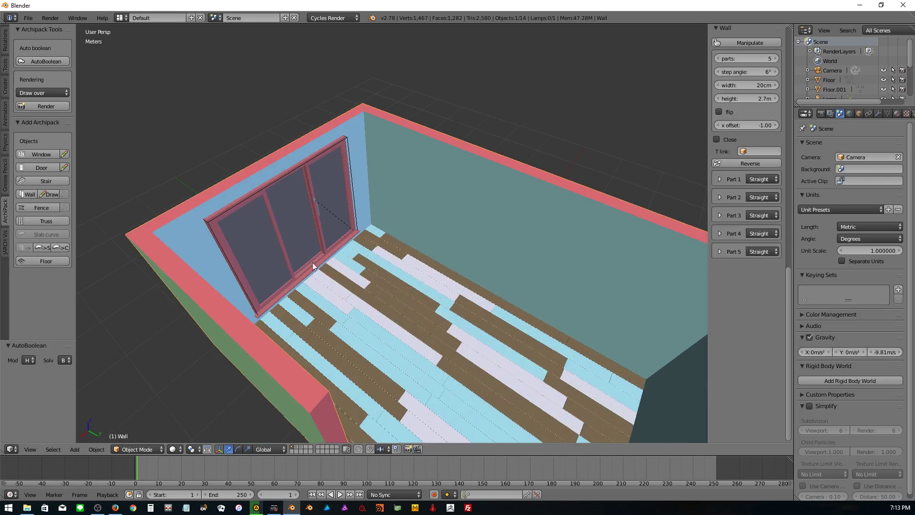
scroll(313, 263, up, 1)
right_click(302, 275)
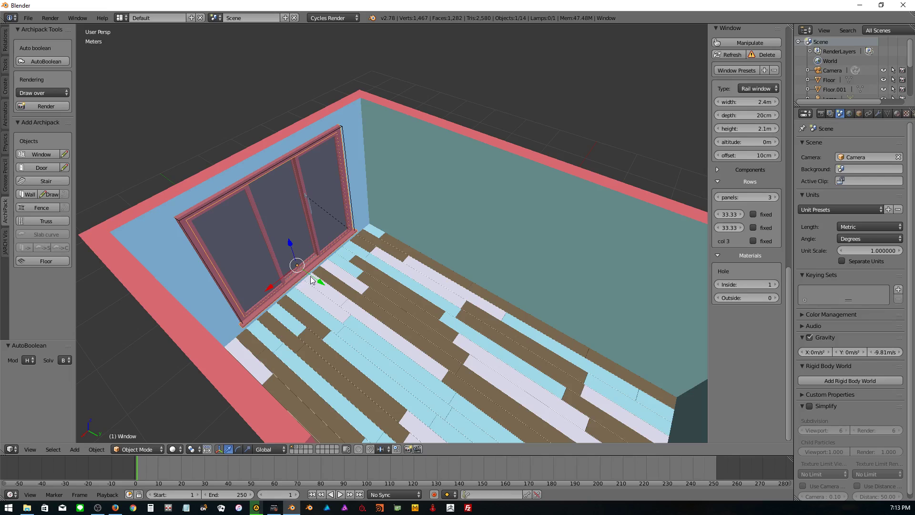
key(g)
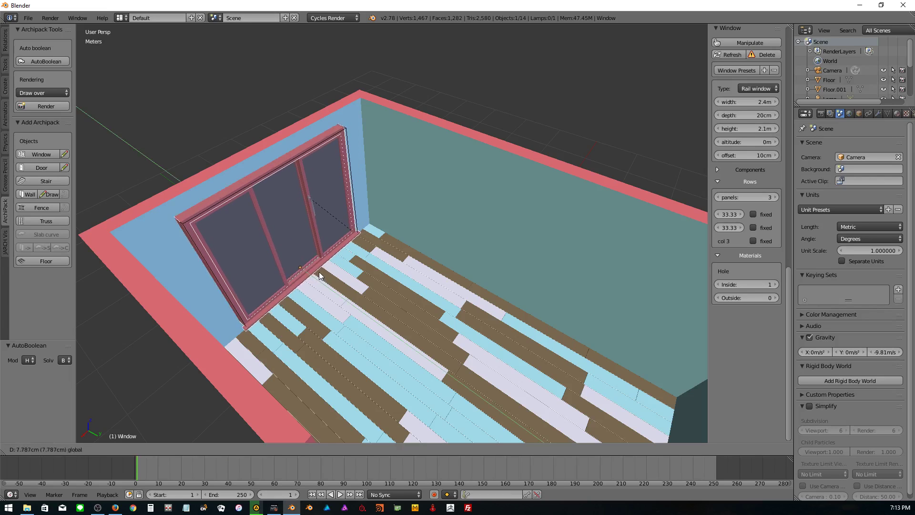
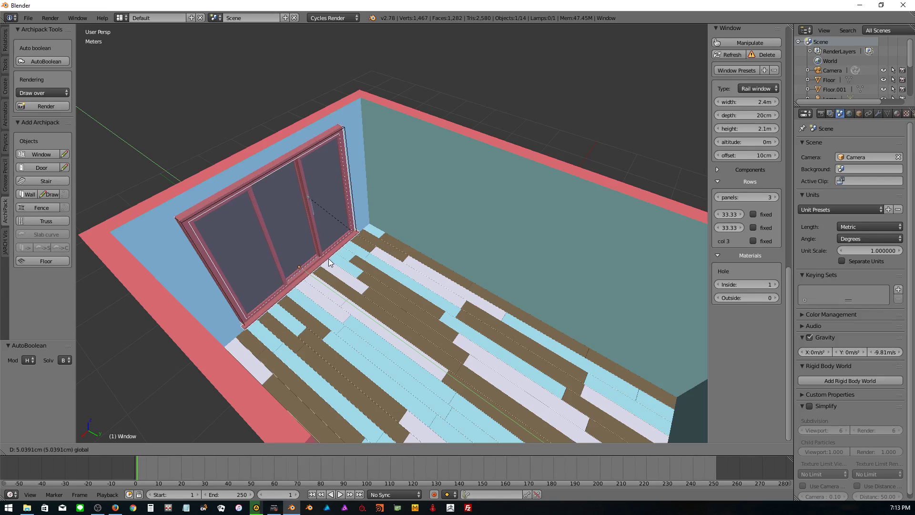
- Slide the three-panel window a few centimetres along its wall
click(329, 262)
mouse_move(302, 314)
middle_down()
mouse_move(358, 275)
mouse_move(323, 304)
mouse_move(340, 291)
mouse_move(311, 303)
mouse_move(310, 324)
middle_up()
scroll(358, 275, down, 3)
scroll(336, 277, up, 3)
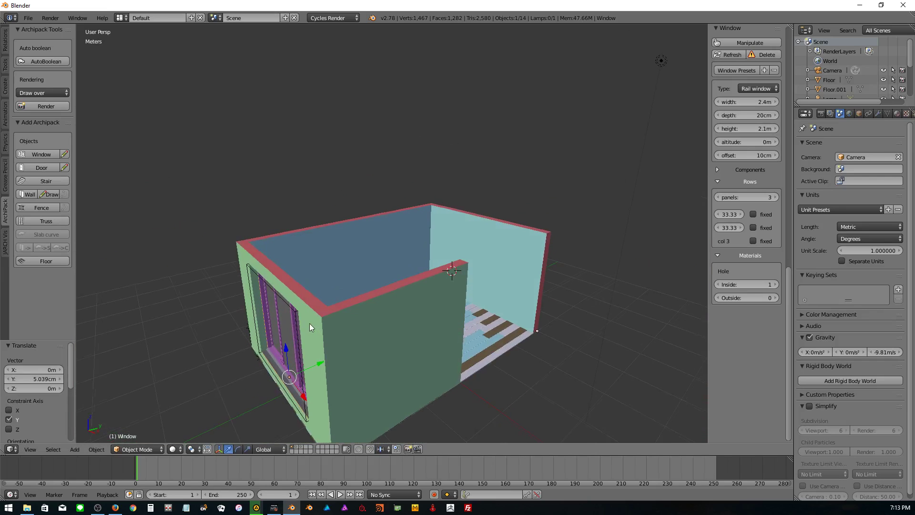
drag(308, 367, 306, 368)
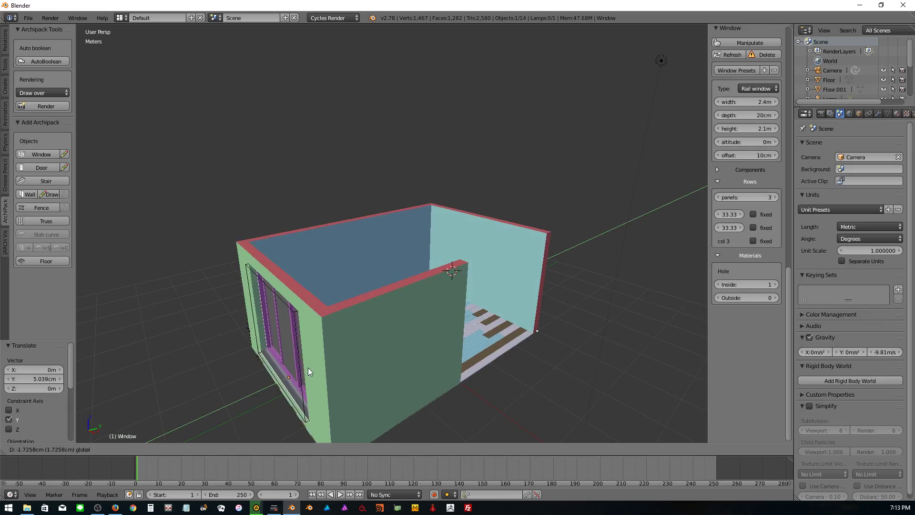
click(310, 367)
- Orbit the view to inspect the room and the floor planks from above
middle_drag(322, 359, 253, 373)
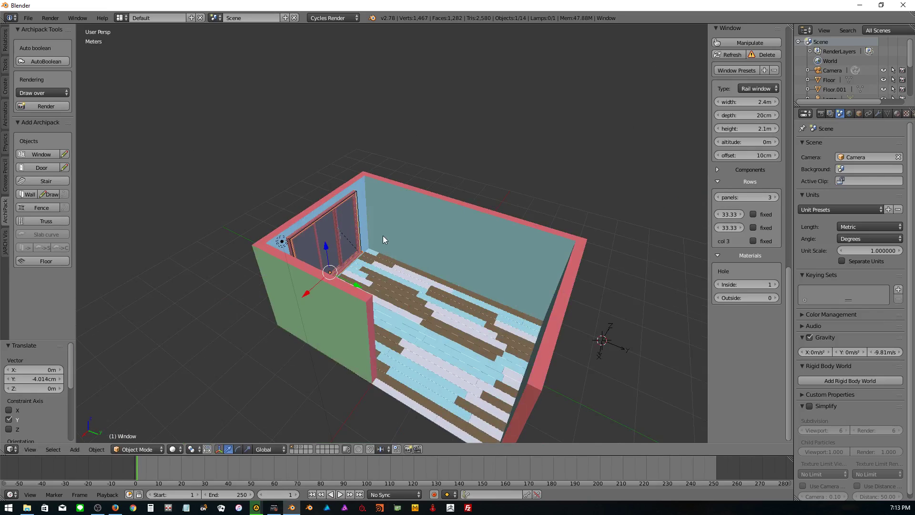
mouse_move(382, 236)
middle_down()
mouse_move(399, 294)
mouse_move(451, 293)
mouse_move(418, 277)
mouse_move(347, 313)
mouse_move(335, 270)
mouse_move(341, 378)
mouse_move(437, 200)
mouse_move(317, 299)
mouse_move(368, 393)
mouse_move(352, 266)
mouse_move(408, 335)
mouse_move(384, 341)
mouse_move(405, 342)
mouse_move(442, 292)
middle_up()
scroll(347, 312, up, 4)
scroll(502, 293, down, 3)
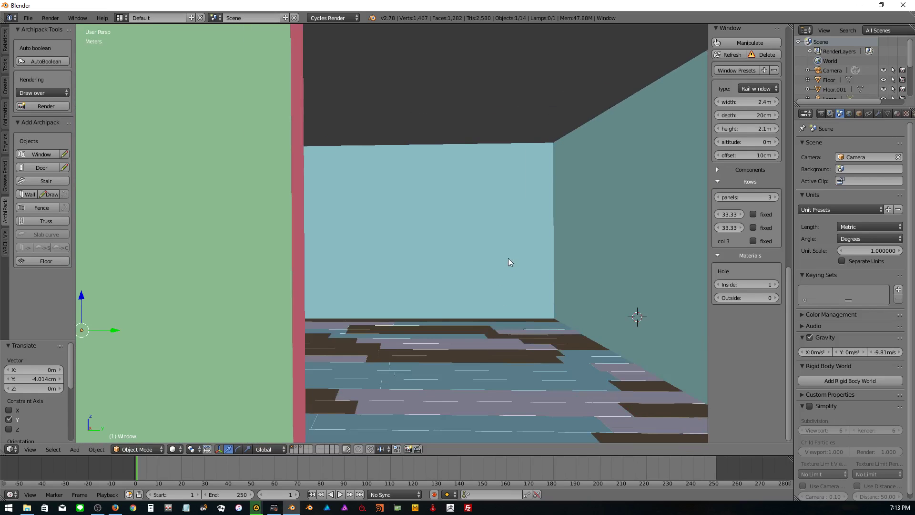
middle_drag(509, 259, 215, 229)
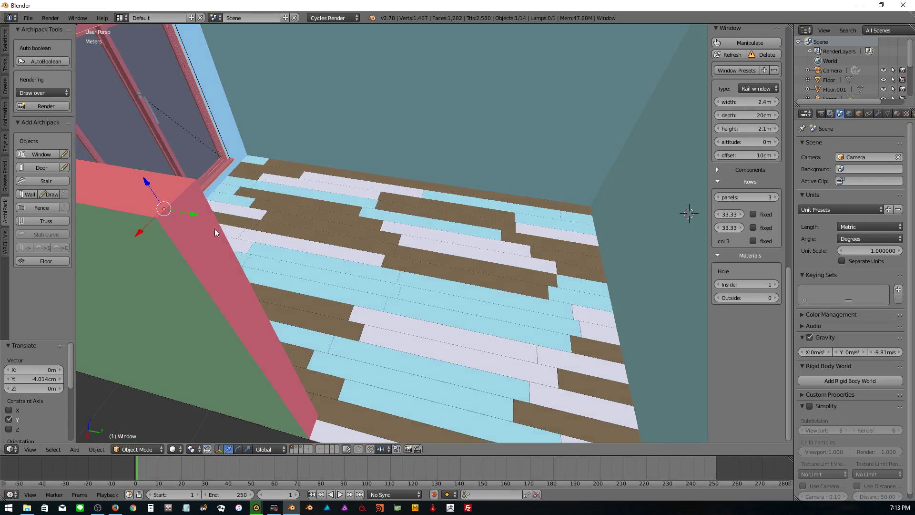
- Add an Archipack door from the 80x200 preset and move it into the room
click(33, 170)
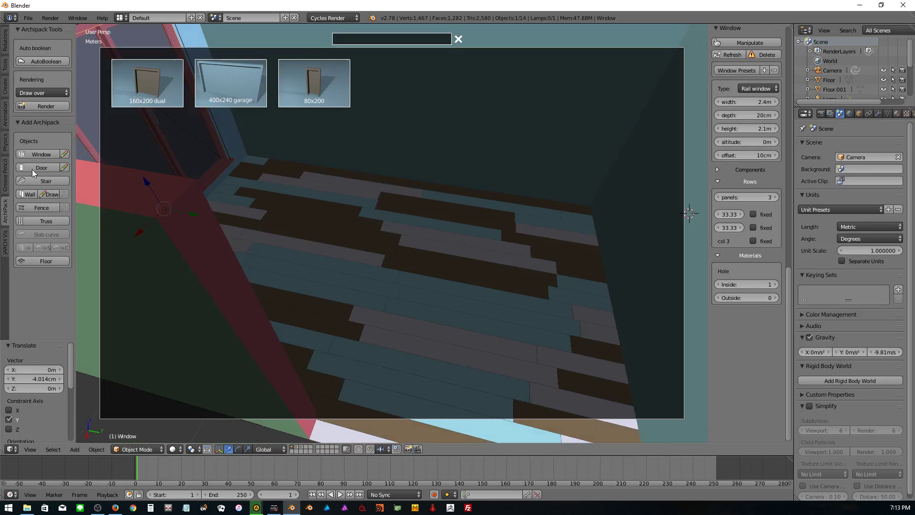
click(311, 107)
scroll(579, 225, down, 4)
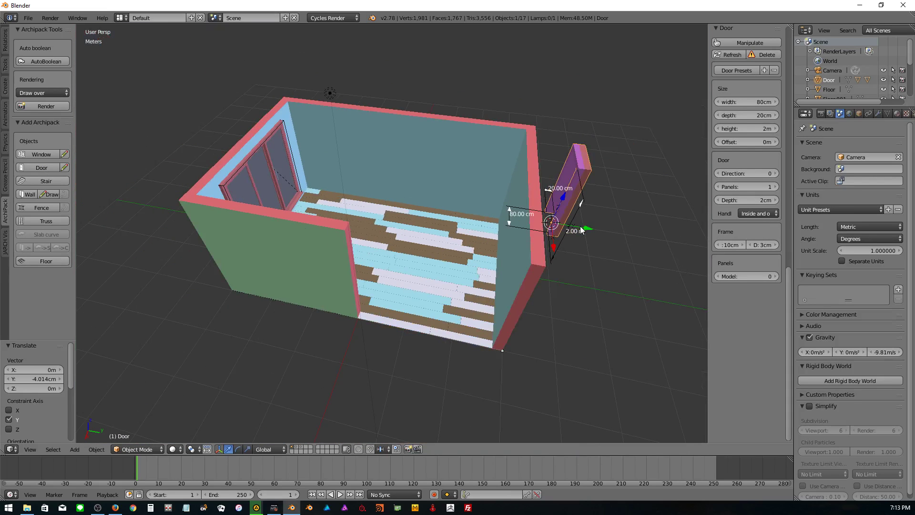
drag(588, 228, 502, 219)
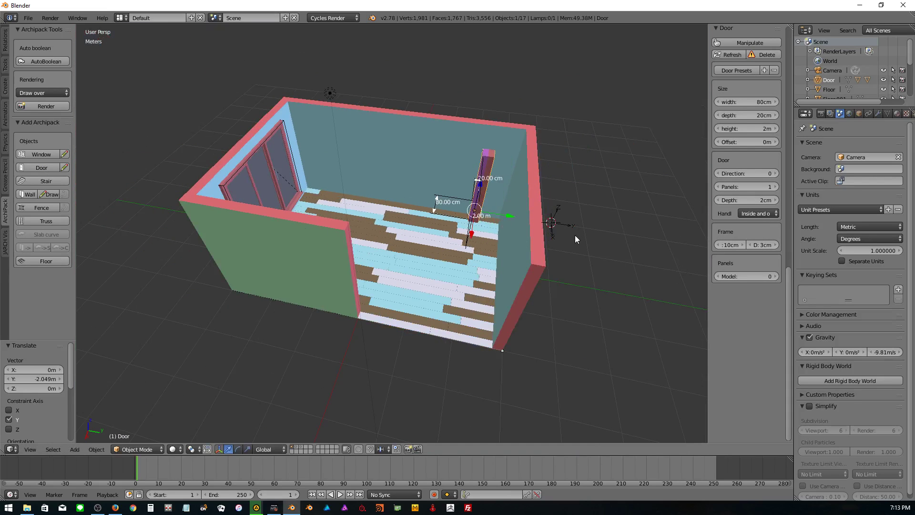
middle_drag(575, 236, 605, 318)
- Delete the stray Reference.001 empty
right_click(604, 318)
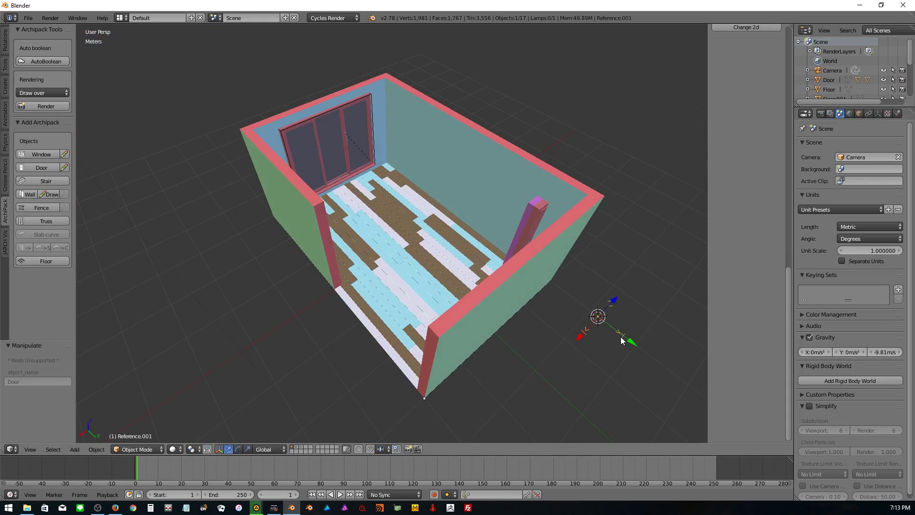
drag(630, 340, 616, 334)
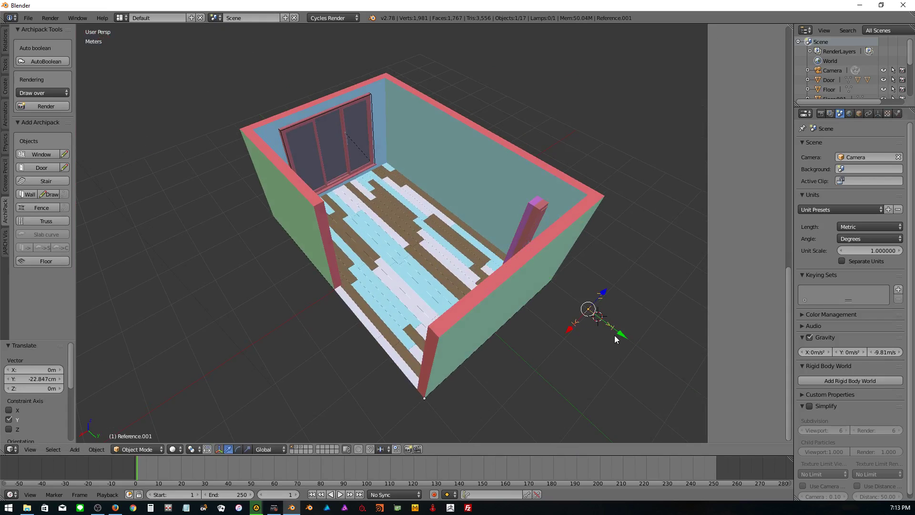
key(x)
click(616, 334)
middle_drag(531, 230, 516, 248)
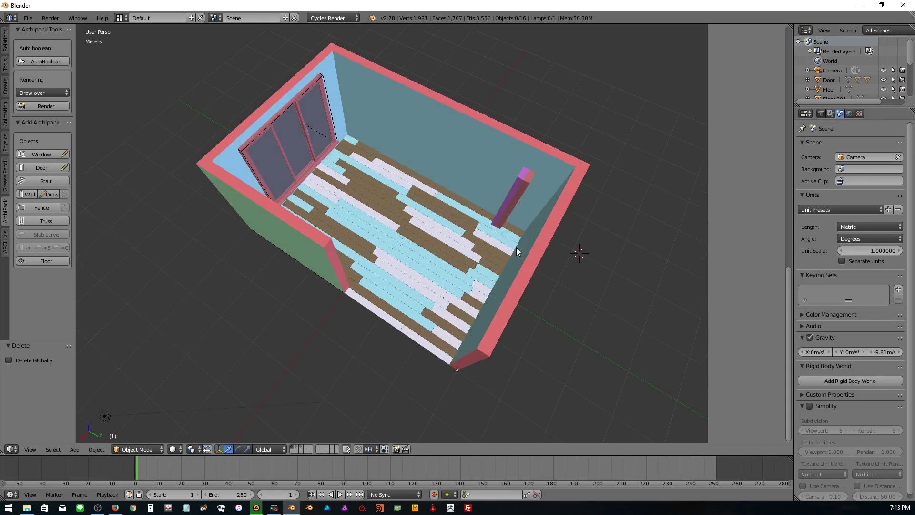
- Slide the door back into the wall along Y and turn it 90°
right_click(491, 210)
key(g)
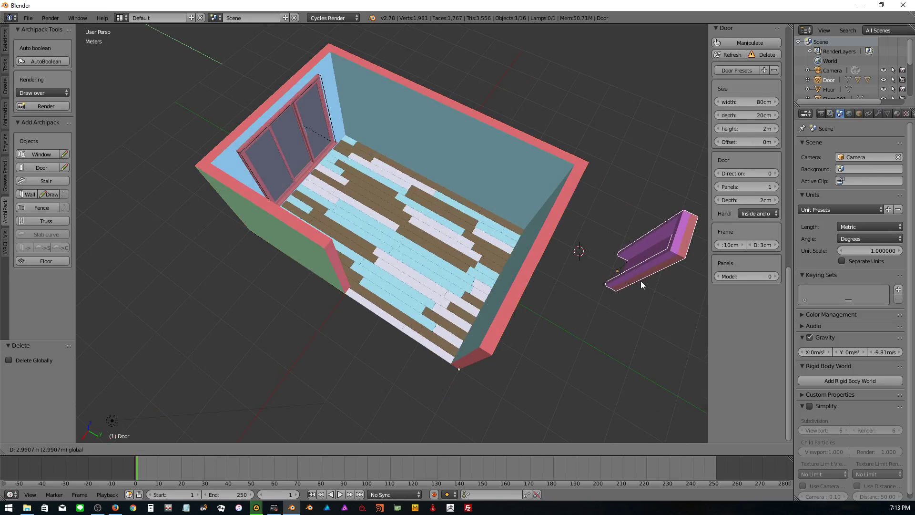
key(y)
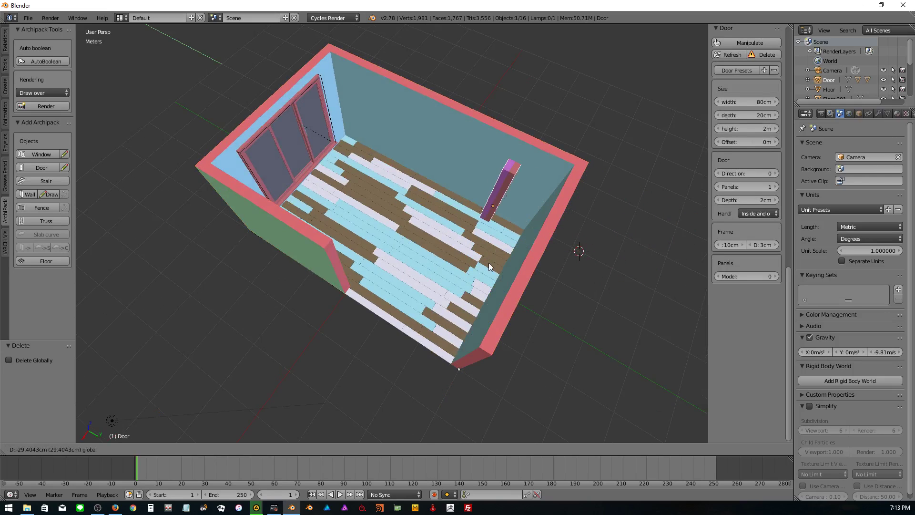
click(497, 269)
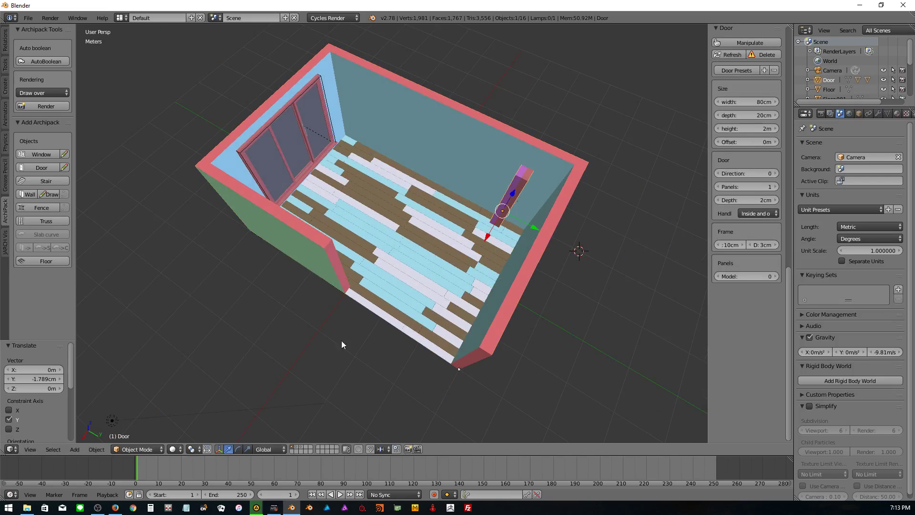
click(238, 449)
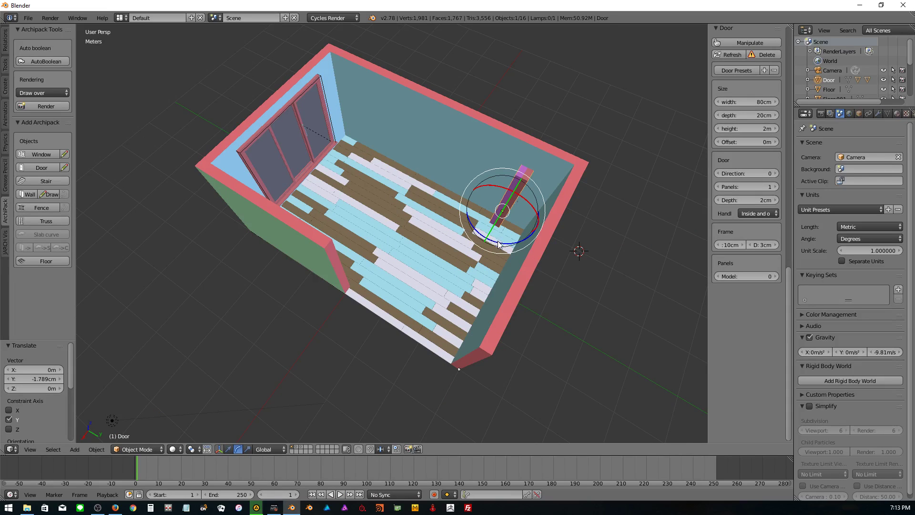
drag(499, 244, 472, 228)
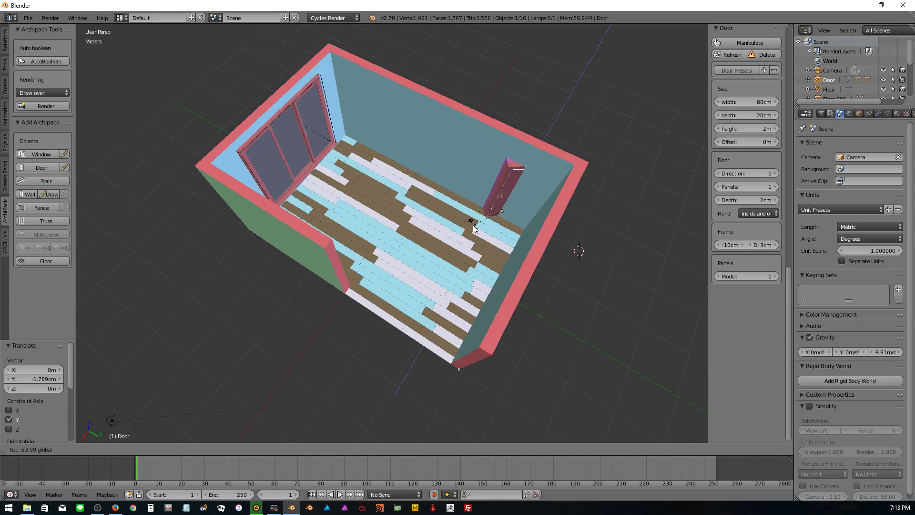
text(90)
key(Return)
- Undo that turn and rotate the door -90° about Z instead
mouse_move(472, 228)
middle_down()
mouse_move(514, 233)
mouse_move(441, 225)
middle_up()
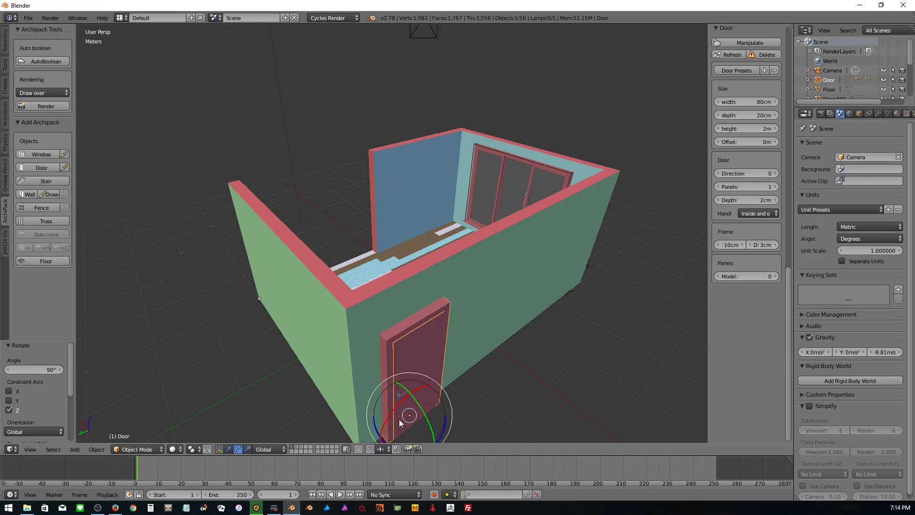
key(ctrl+z)
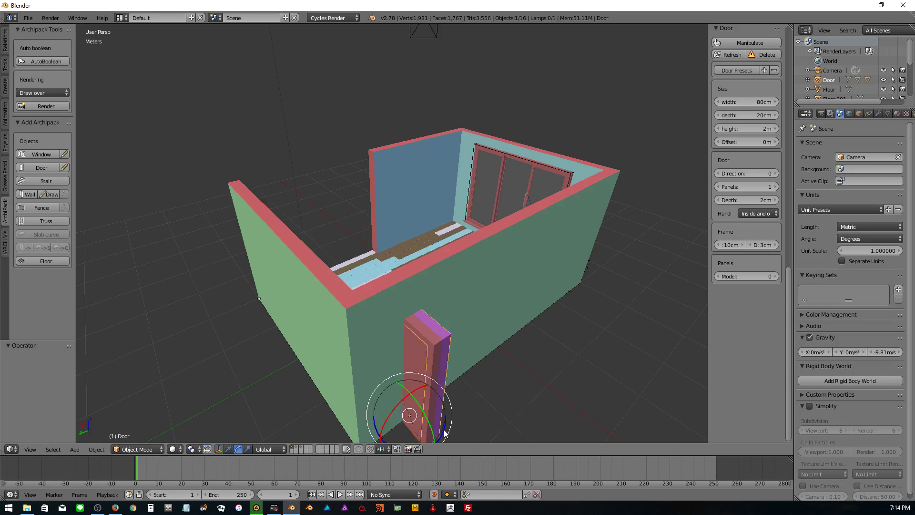
mouse_move(445, 433)
mouse_down()
mouse_move(482, 386)
mouse_move(482, 354)
mouse_move(462, 314)
mouse_move(403, 389)
mouse_move(458, 368)
mouse_move(433, 375)
mouse_up()
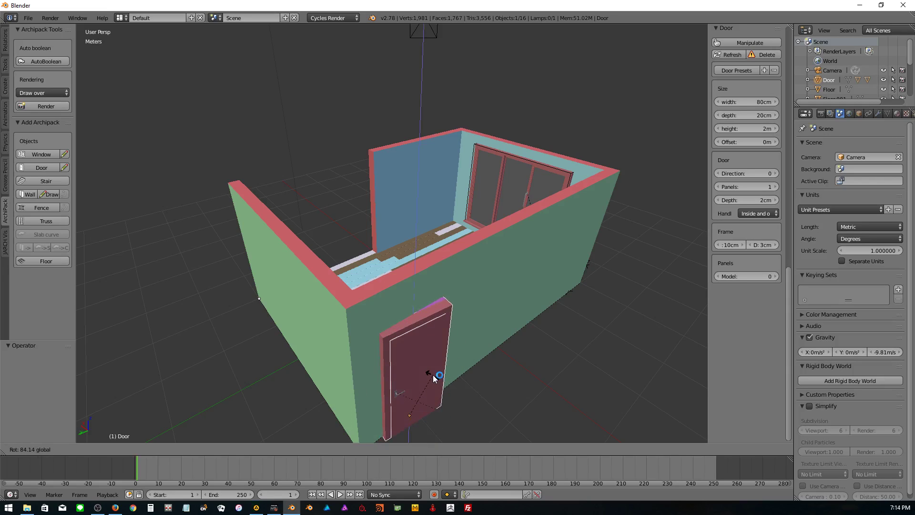
text(180)
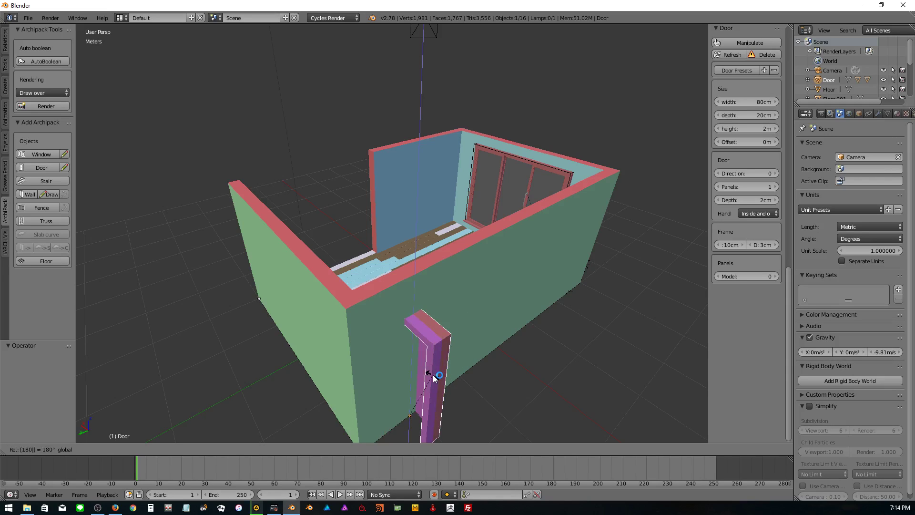
key(BackSpace)
key(BackSpace)
key(BackSpace)
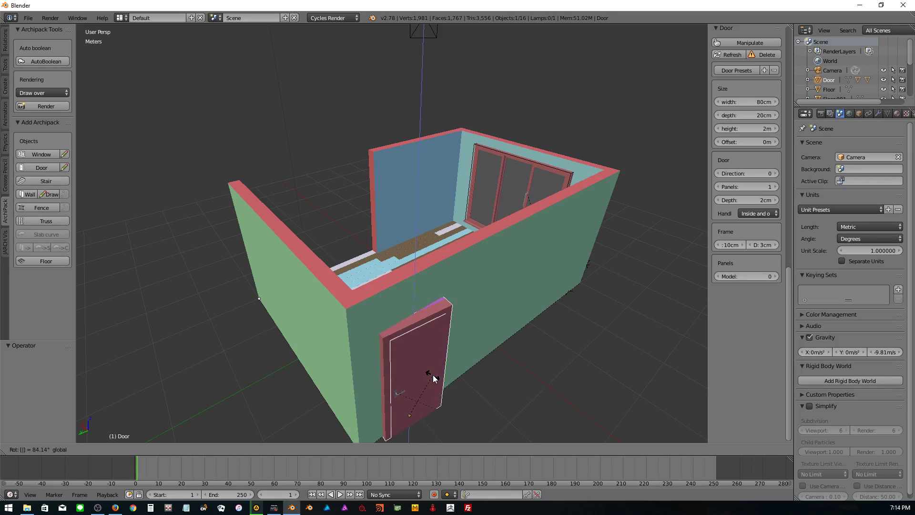
text(-90)
key(Return)
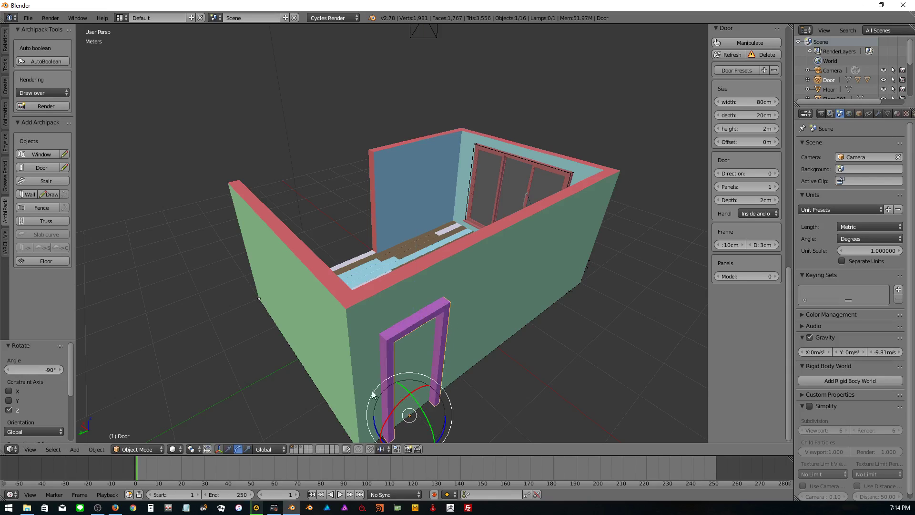
- Reposition the door along X and Y within the long wall
click(219, 449)
scroll(382, 363, down, 2)
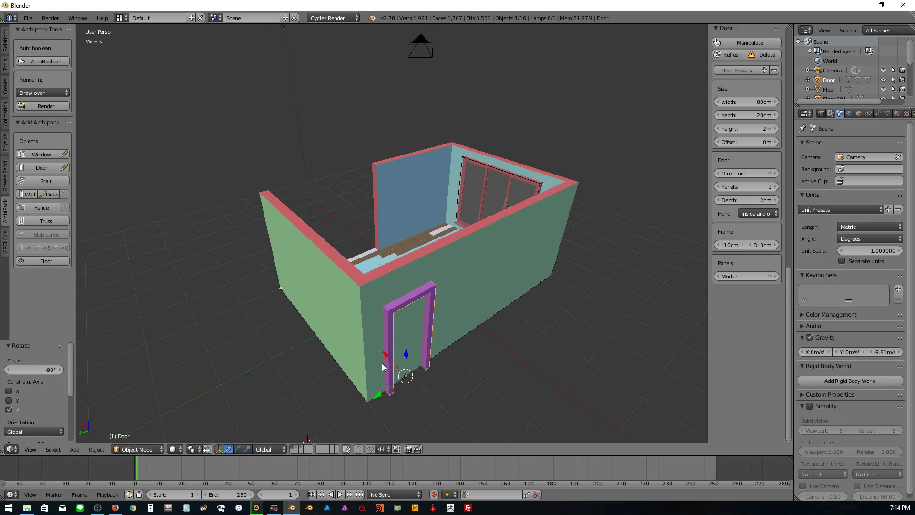
key(g)
click(402, 370)
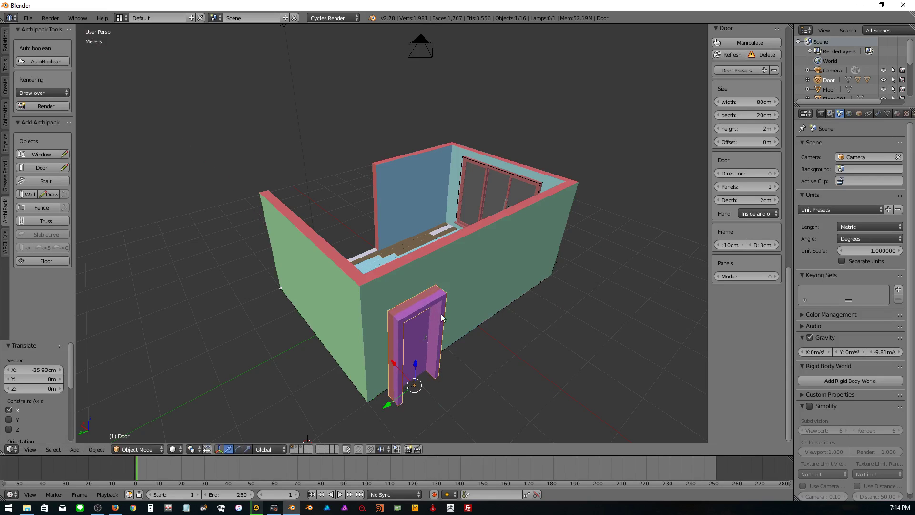
key(g)
key(y)
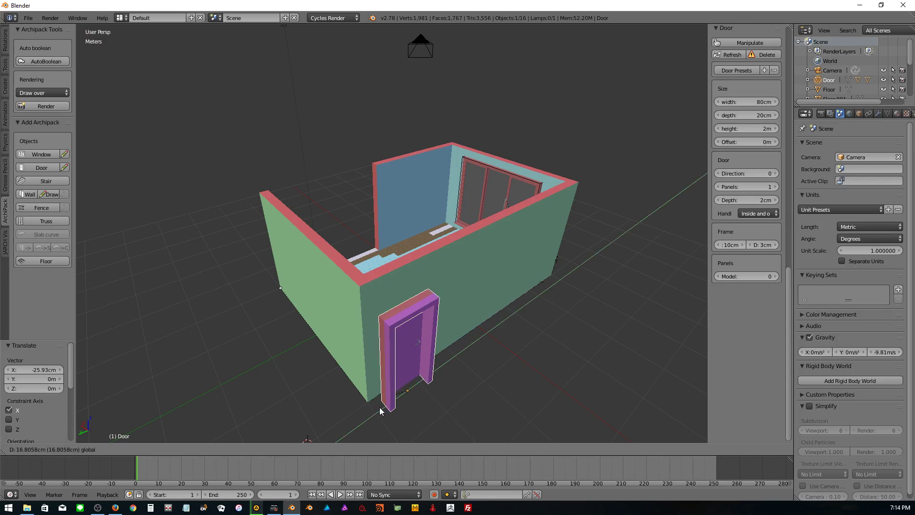
click(385, 408)
- Fine-tune the door's X position and select the wall holding it
middle_drag(385, 408, 347, 402)
mouse_move(332, 355)
middle_down()
mouse_move(319, 366)
mouse_move(303, 327)
middle_up()
key(g)
key(x)
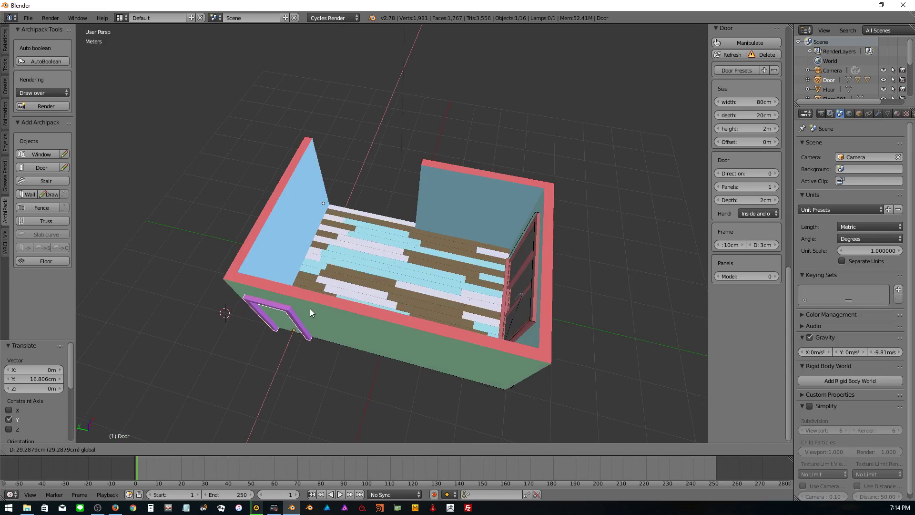
click(310, 308)
click(333, 328)
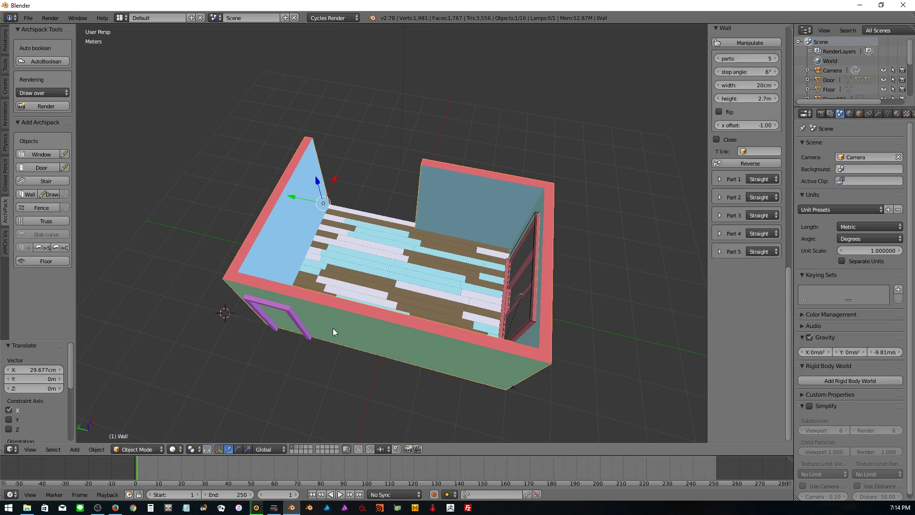
- Cut the door opening into the wall and lift the door slightly
click(53, 64)
mouse_move(141, 168)
middle_down()
mouse_move(348, 351)
mouse_move(486, 330)
mouse_move(453, 225)
middle_up()
right_click(454, 225)
scroll(454, 221, up, 2)
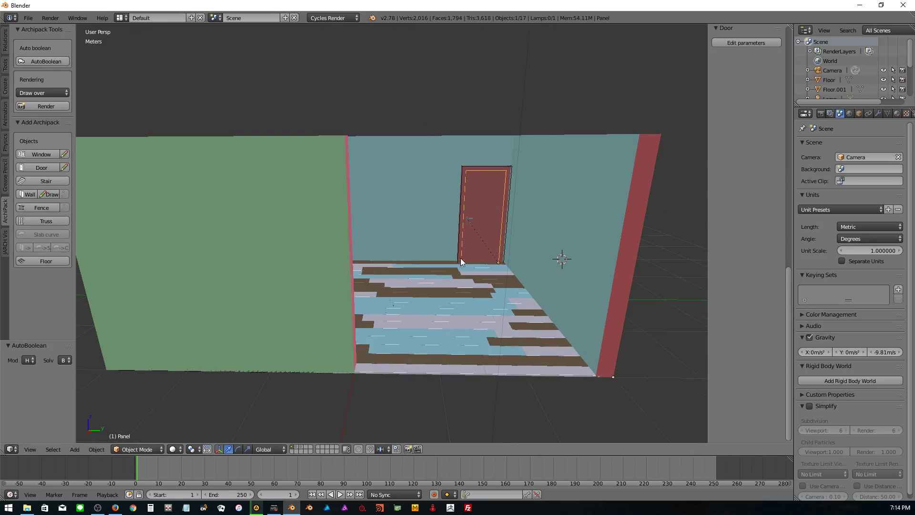
right_click(461, 259)
drag(481, 238, 482, 232)
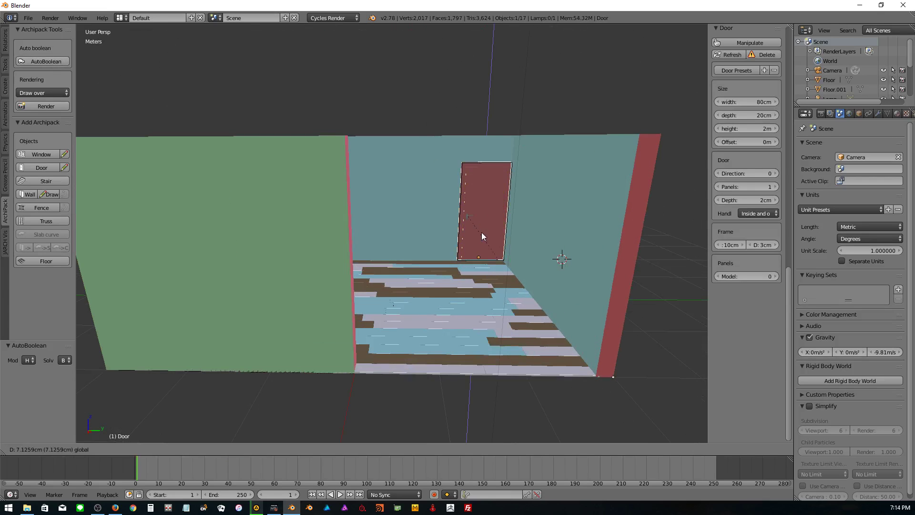
- Settle the door at floor level, checked from a frontal view
middle_drag(481, 233, 416, 251)
scroll(429, 252, up, 3)
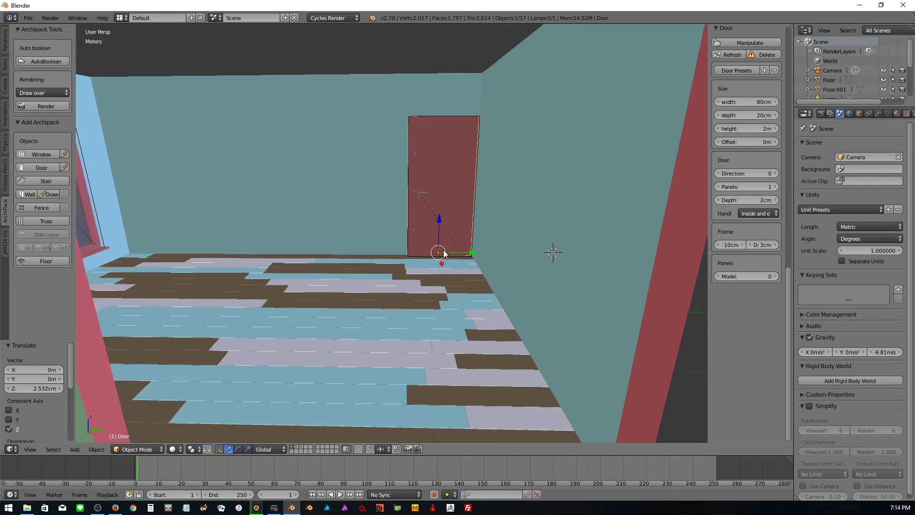
scroll(448, 253, up, 2)
scroll(448, 253, up, 3)
scroll(465, 270, up, 1)
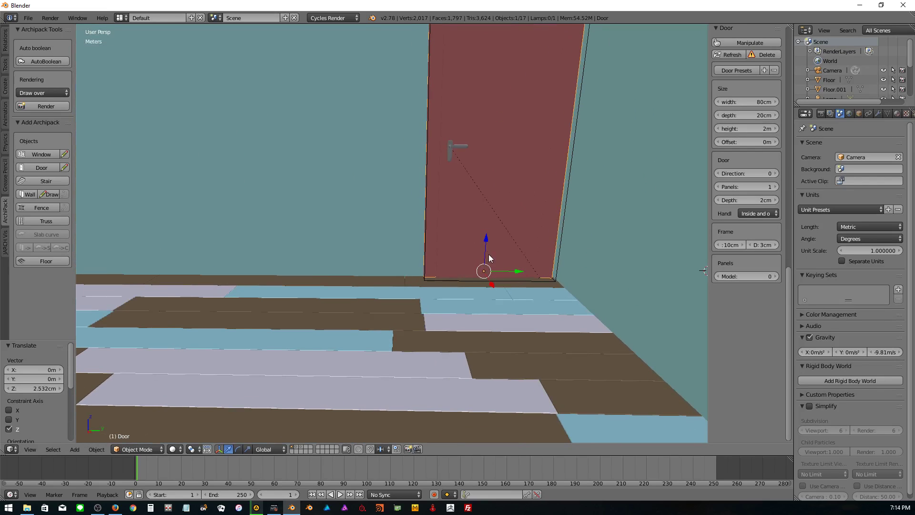
drag(485, 247, 488, 247)
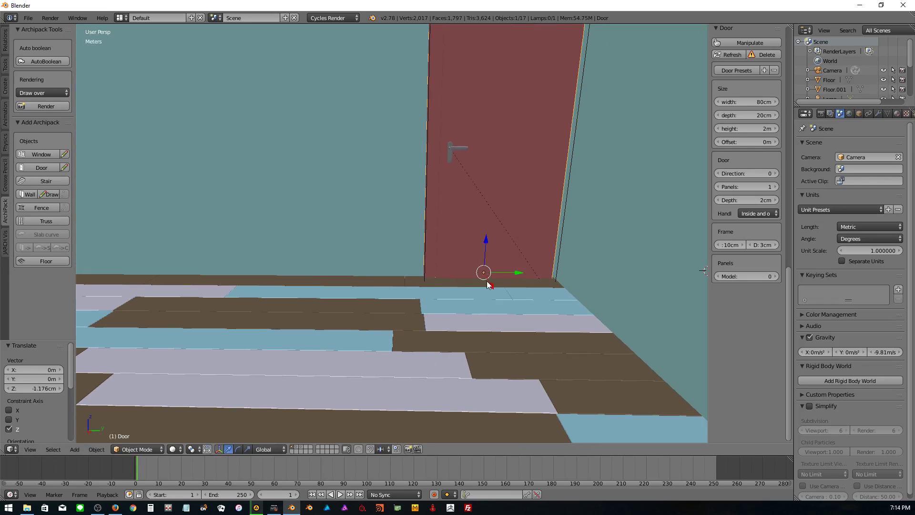
drag(489, 284, 489, 284)
- Slide the door about 3 cm along the wall and zoom out
mouse_move(488, 284)
middle_down()
mouse_move(477, 301)
mouse_move(486, 306)
mouse_move(391, 286)
mouse_move(447, 283)
mouse_move(511, 300)
mouse_move(370, 318)
mouse_move(385, 305)
mouse_move(328, 333)
mouse_move(340, 313)
mouse_move(332, 246)
mouse_move(371, 247)
middle_up()
scroll(458, 293, down, 4)
scroll(512, 300, up, 2)
scroll(512, 301, down, 3)
scroll(327, 333, down, 2)
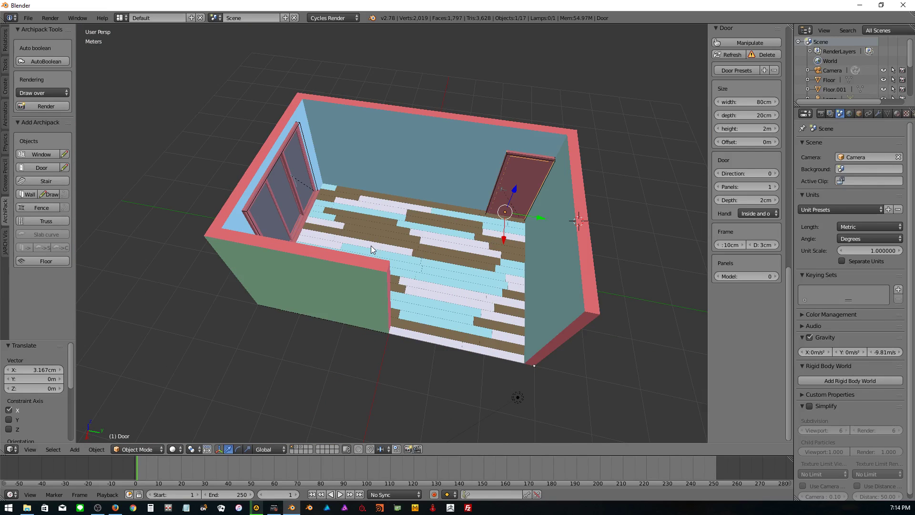
- Save a copy of the scene into Documents under the name Testroom.blend
key(ctrl+s)
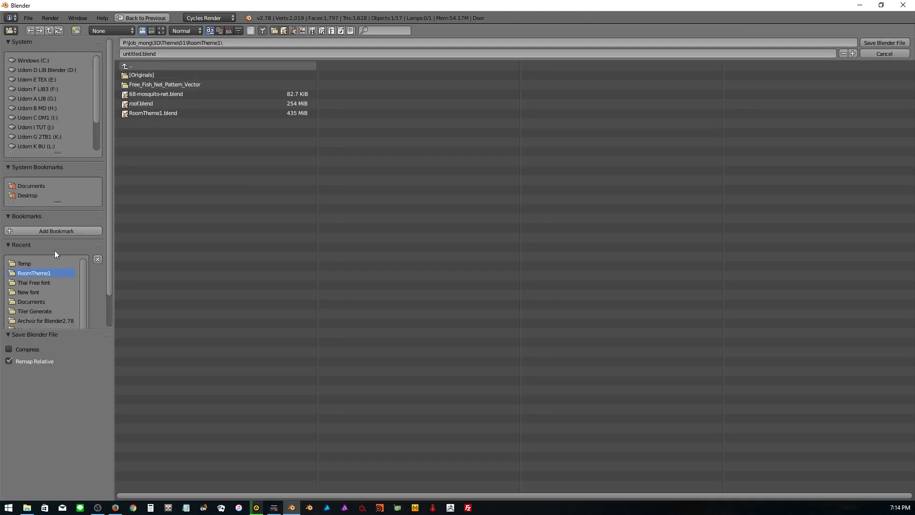
click(57, 302)
click(153, 50)
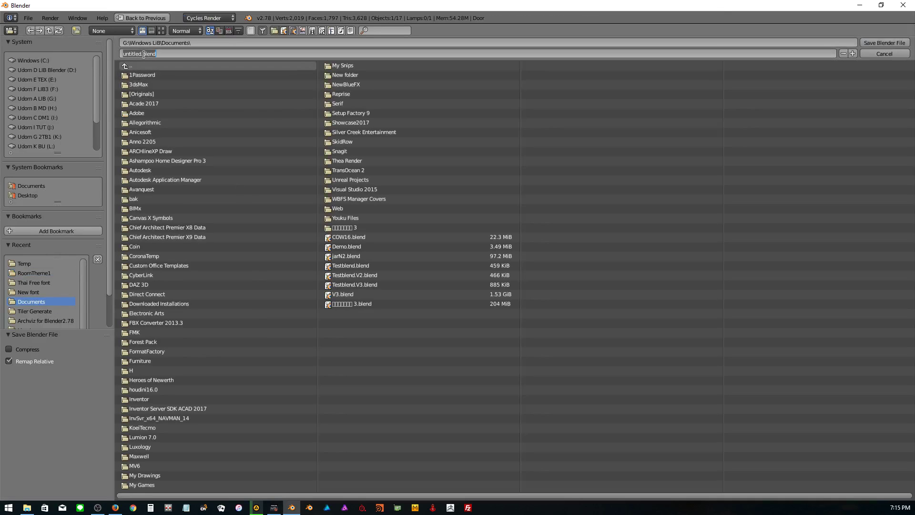
key(BackSpace)
text(Testroom)
key(Return)
key(Return)
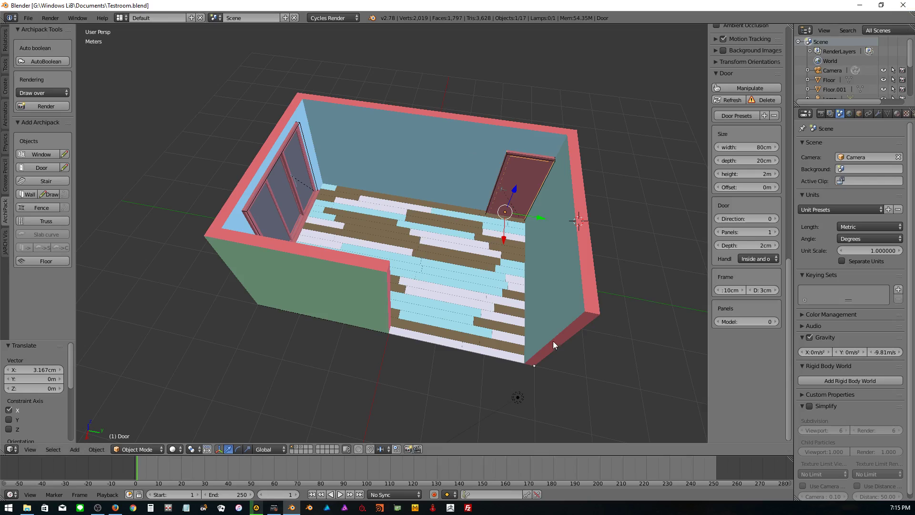
- Enable world nodes and set the world Color to an Environment Texture
mouse_move(552, 339)
middle_down()
mouse_move(507, 331)
mouse_move(523, 336)
middle_up()
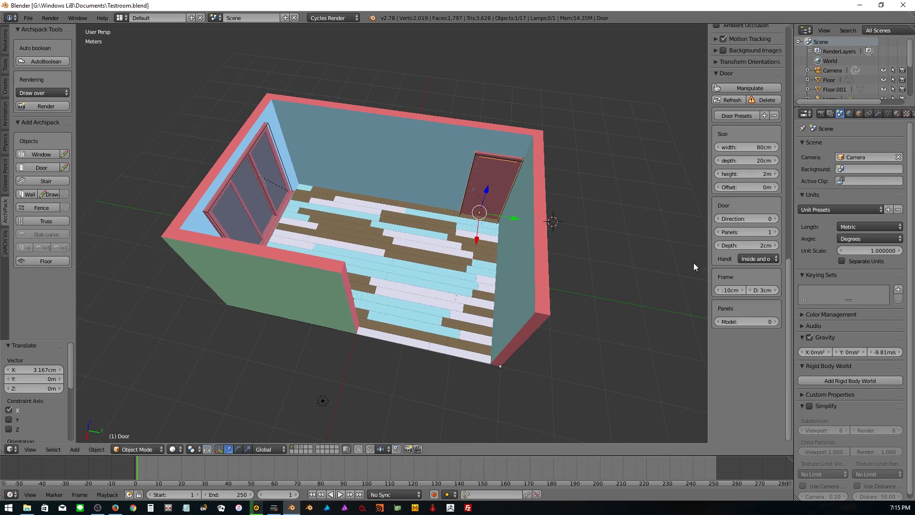
click(850, 115)
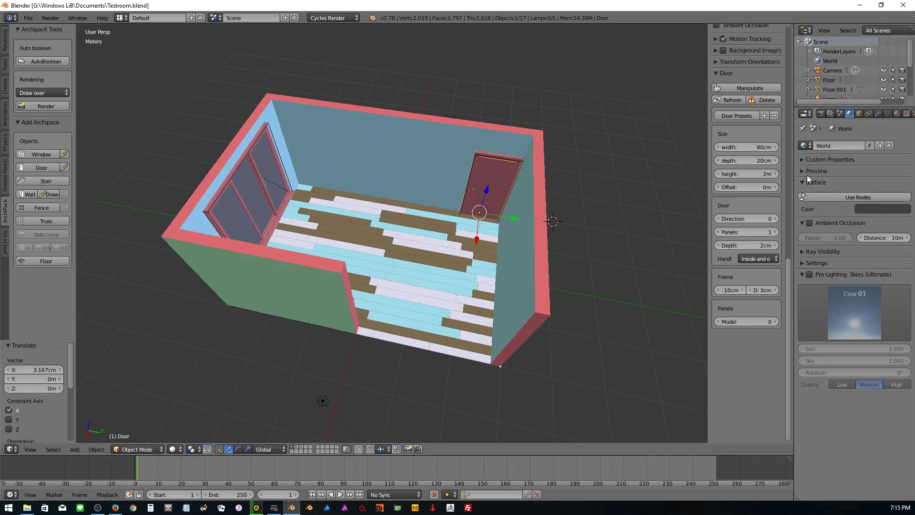
click(829, 196)
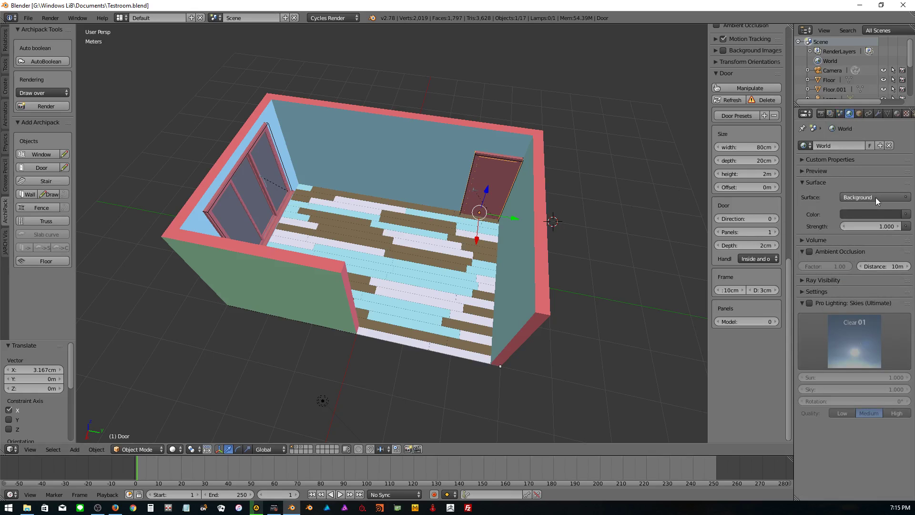
click(909, 214)
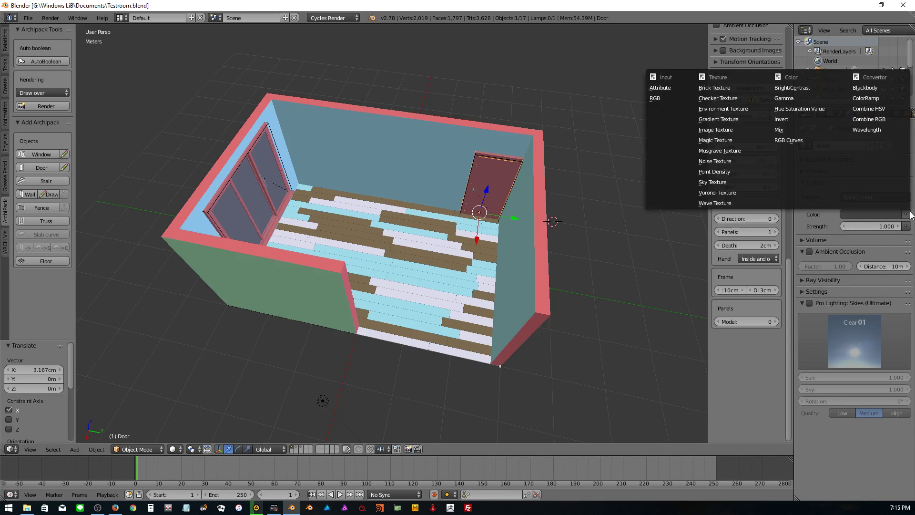
click(747, 111)
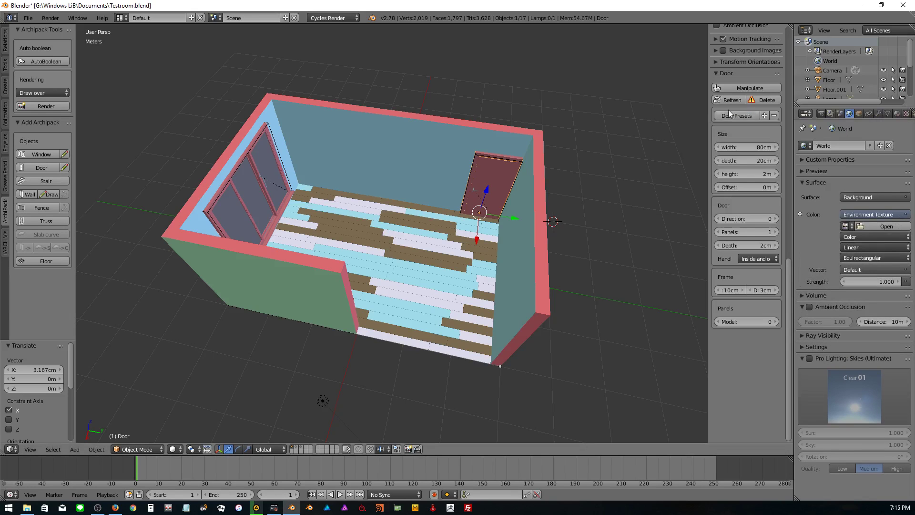
click(883, 225)
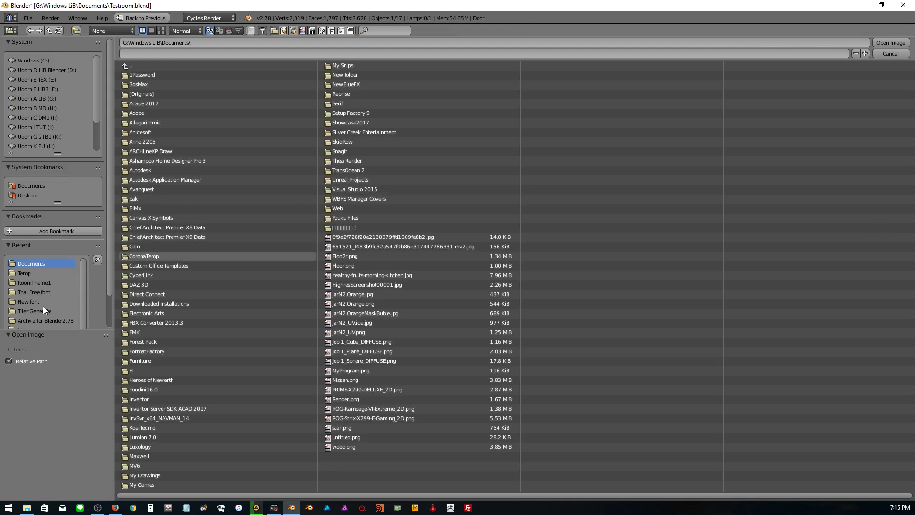
- Browse to the HDRI FILE folder on the Backup (P:) drive and bookmark it
scroll(28, 313, down, 1)
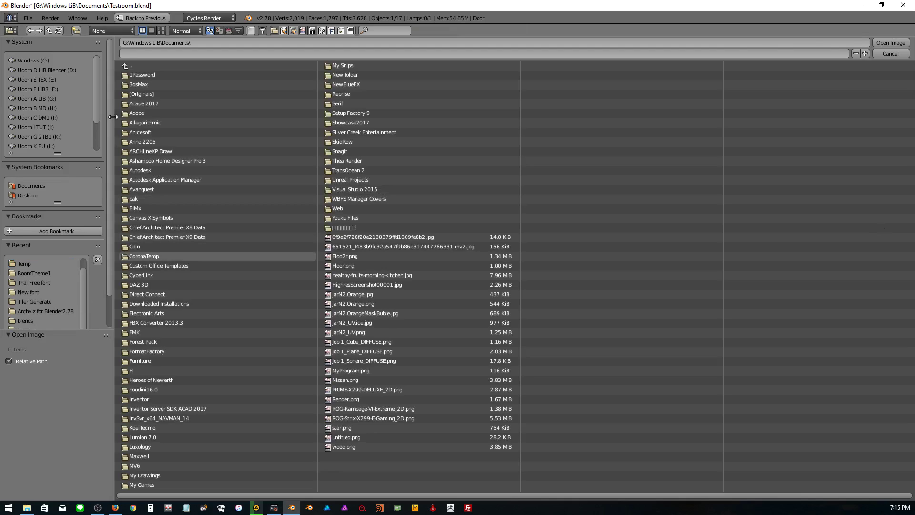
scroll(98, 116, down, 4)
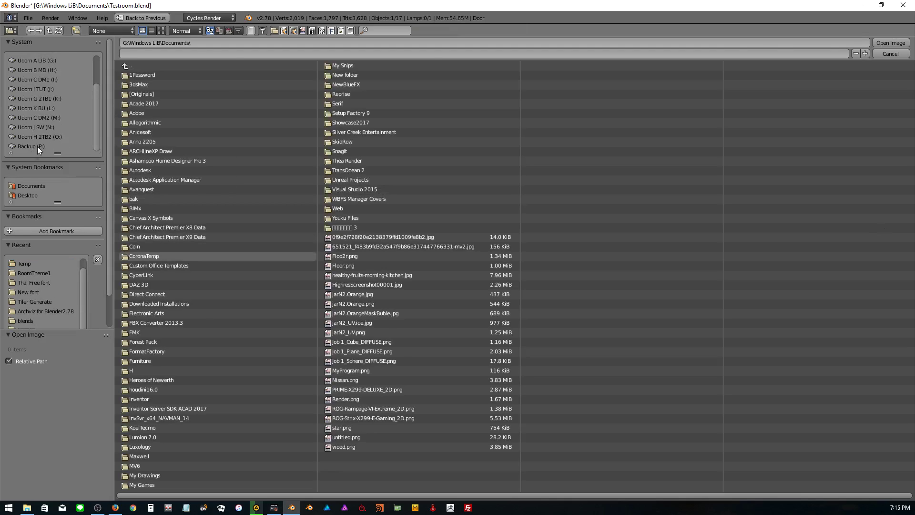
click(38, 147)
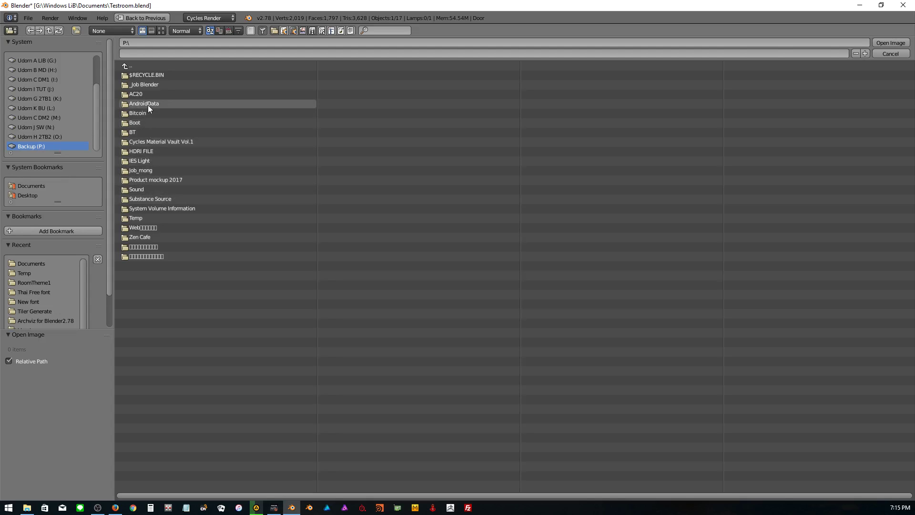
click(143, 152)
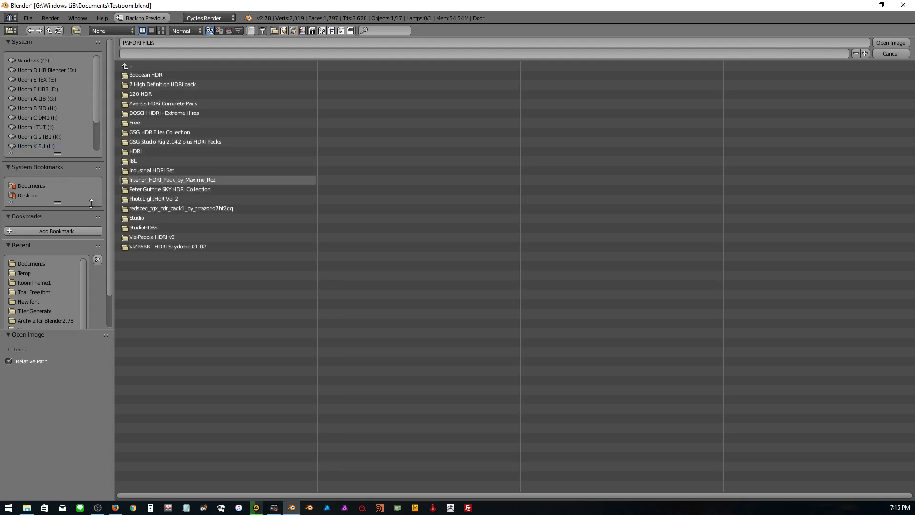
click(56, 228)
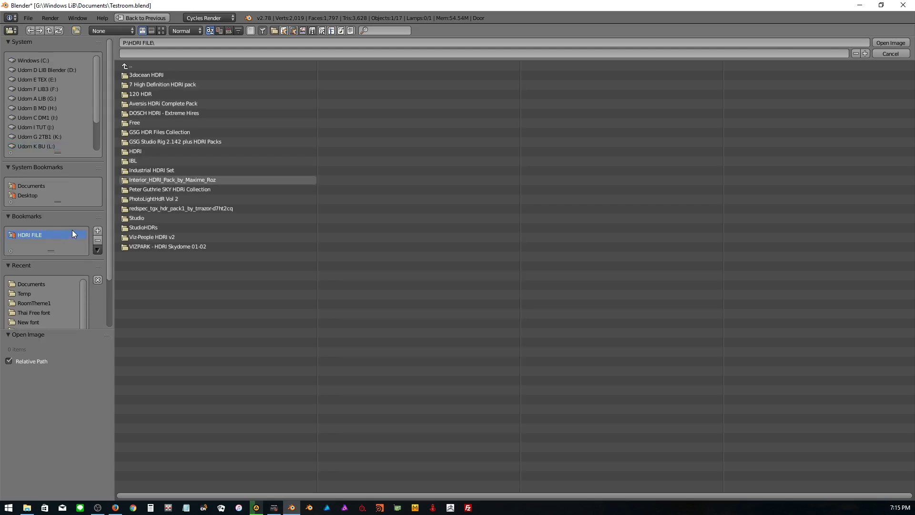
click(198, 181)
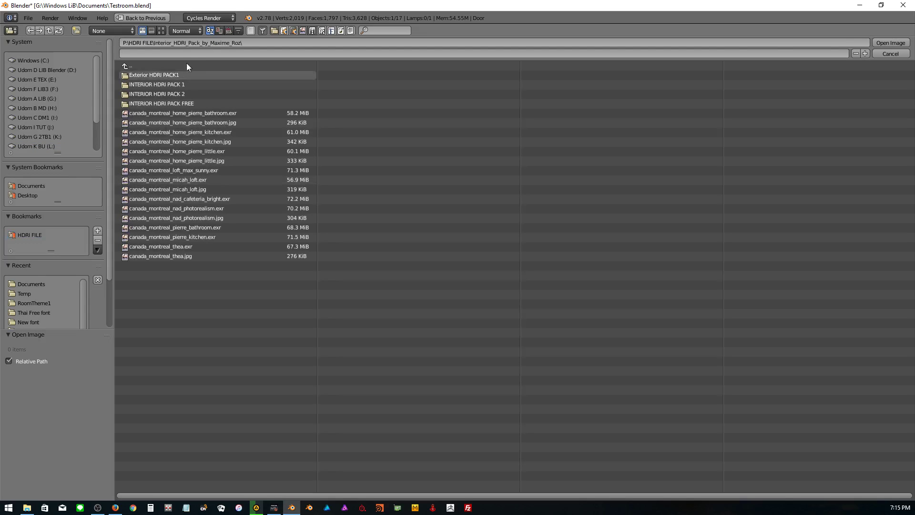
- Load sun_parking_montreal_canada.exr from the Exterior HDRI PACK1 folder
click(162, 31)
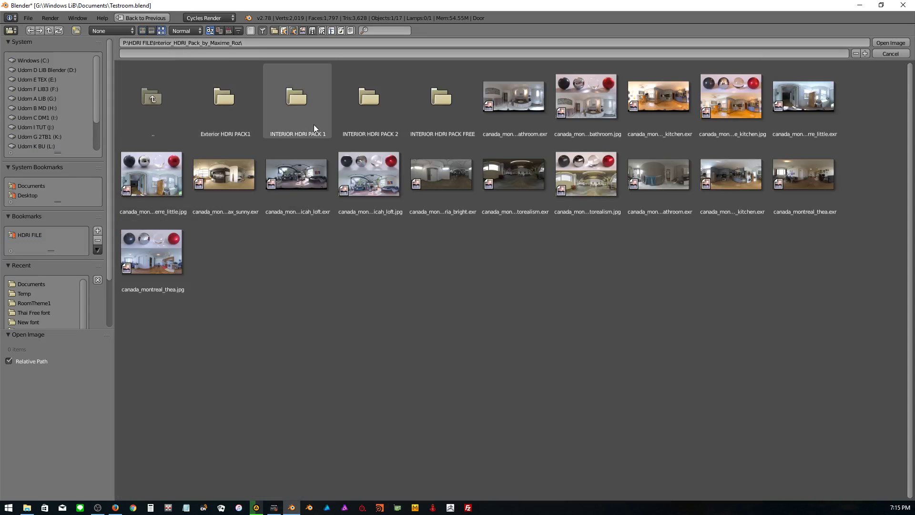
click(290, 107)
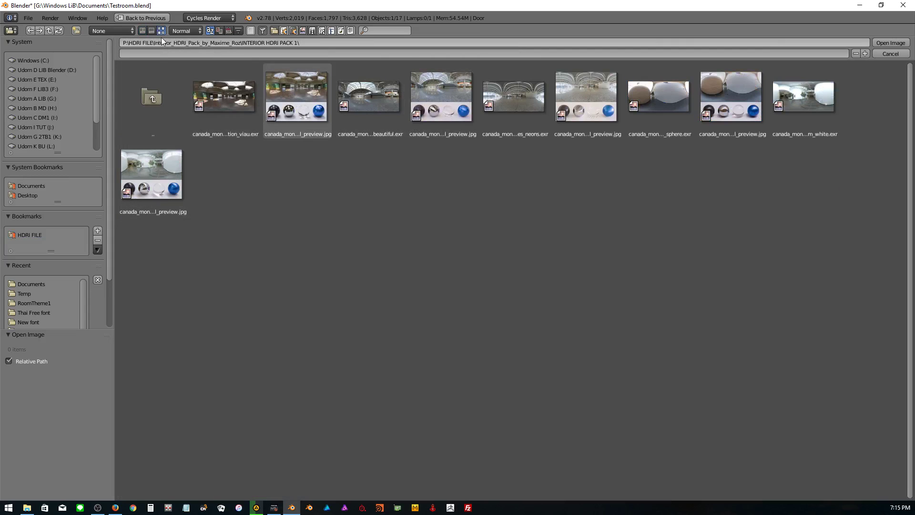
click(147, 109)
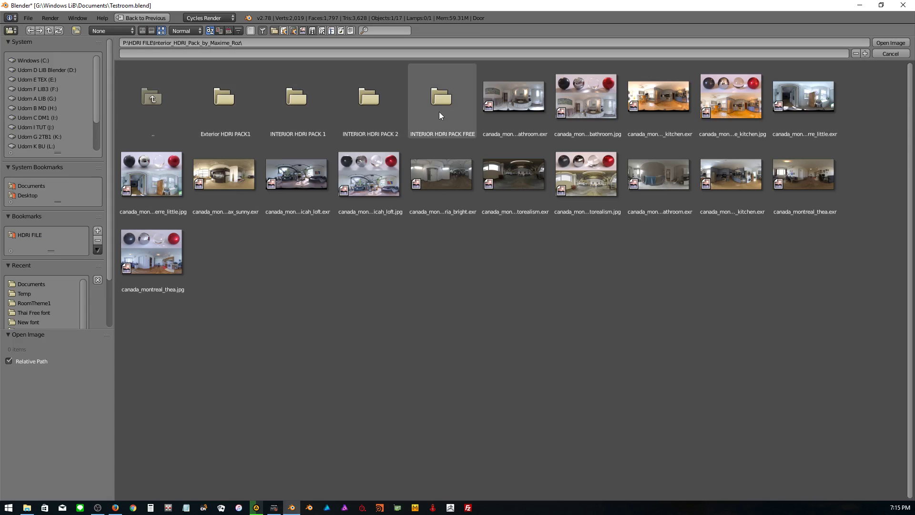
click(230, 122)
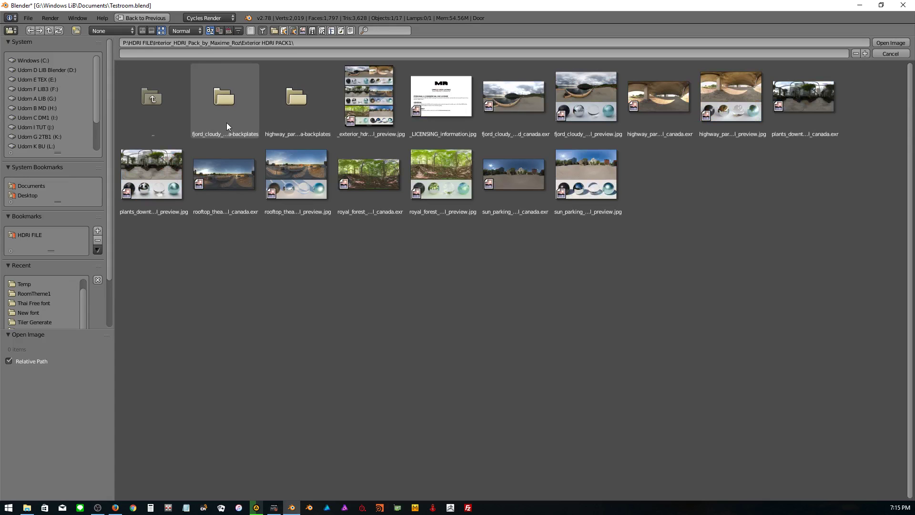
click(531, 191)
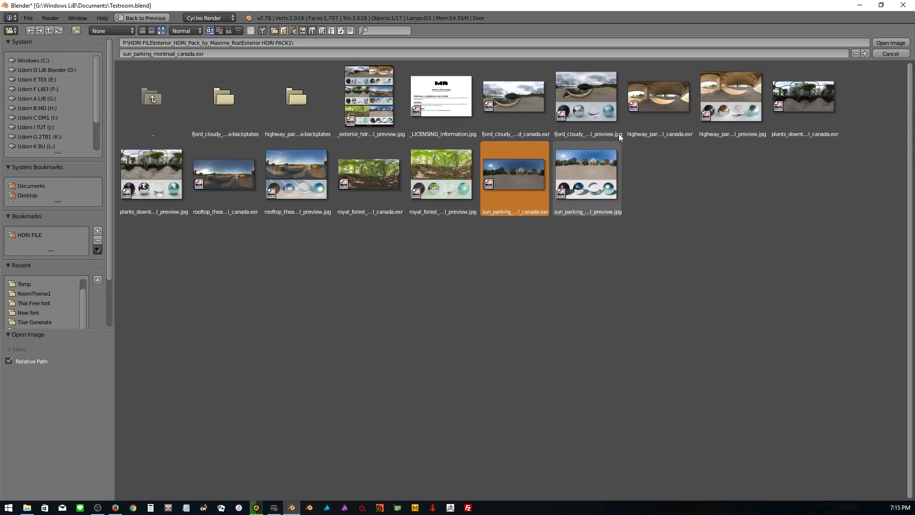
click(890, 42)
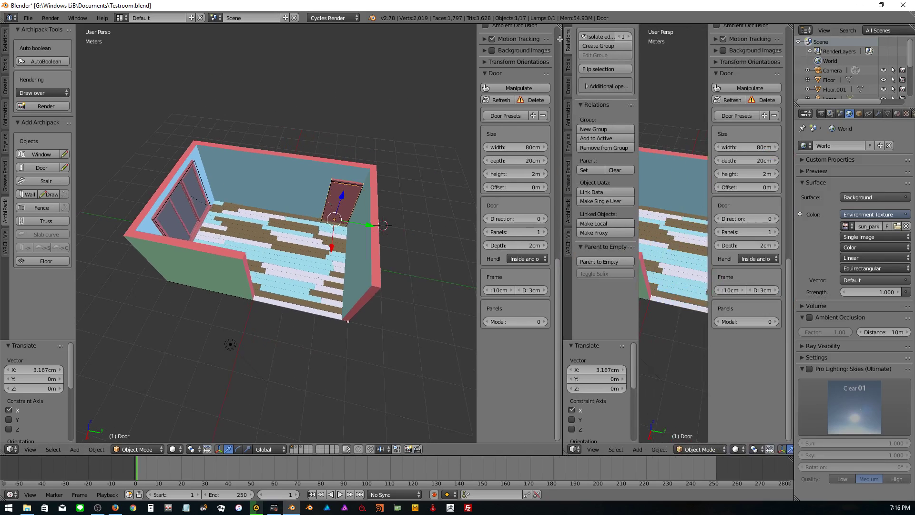
- Split the viewport into two 3D views, show Render settings, and hide the left view's side panels
drag(791, 26, 435, 39)
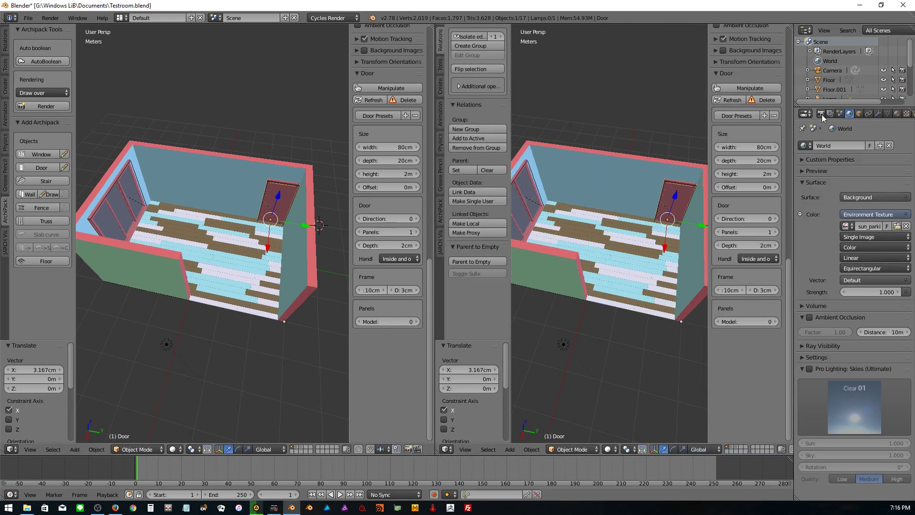
click(822, 115)
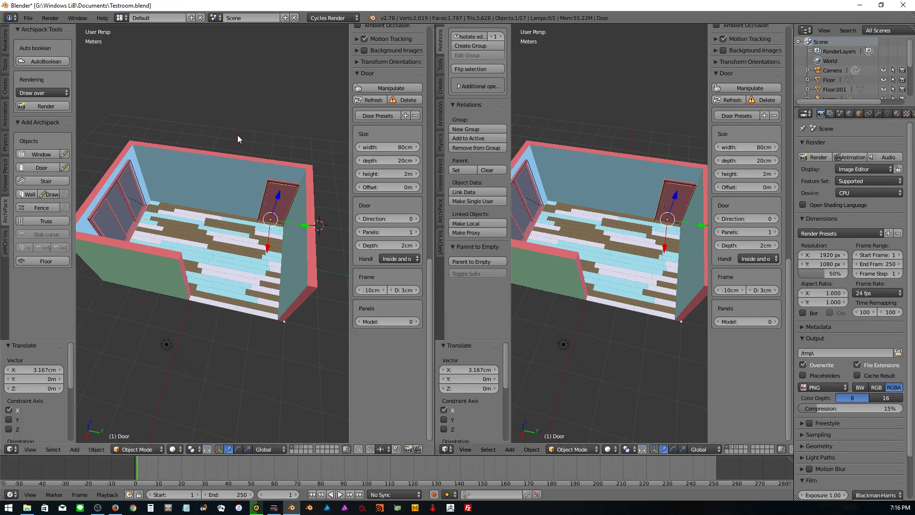
key(t)
key(n)
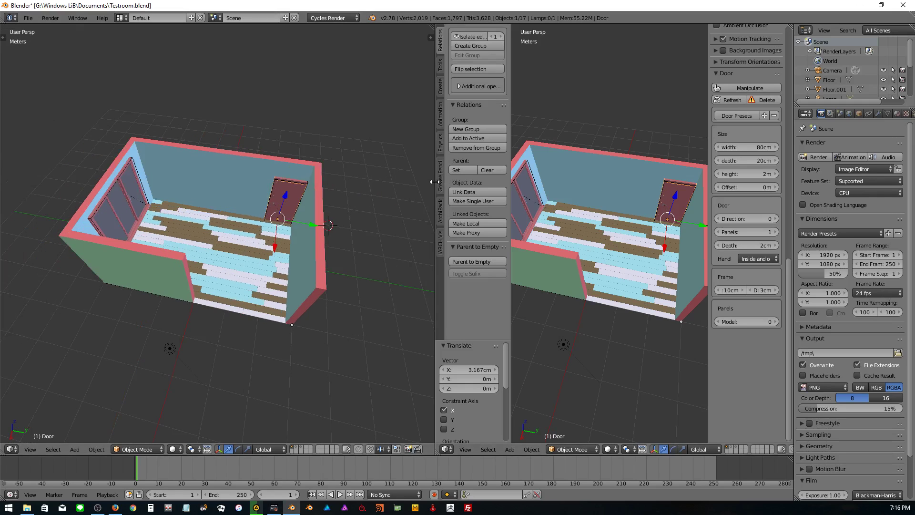
drag(435, 182, 276, 193)
middle_drag(184, 258, 190, 316)
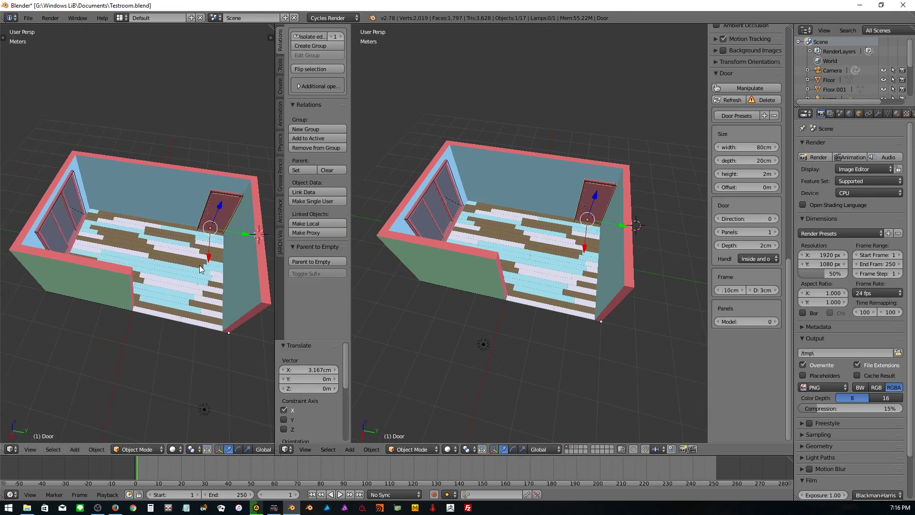
- Switch the left view to Rendered shading and orbit the preview
click(177, 450)
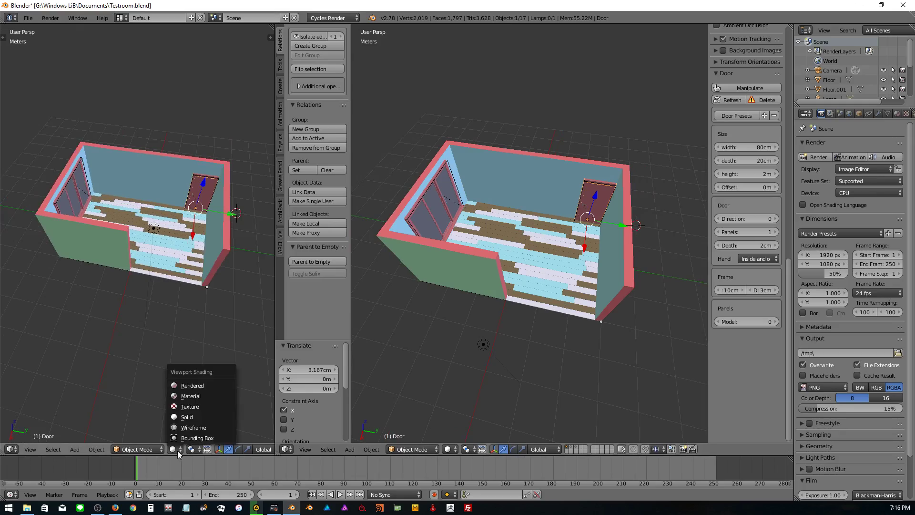
click(178, 385)
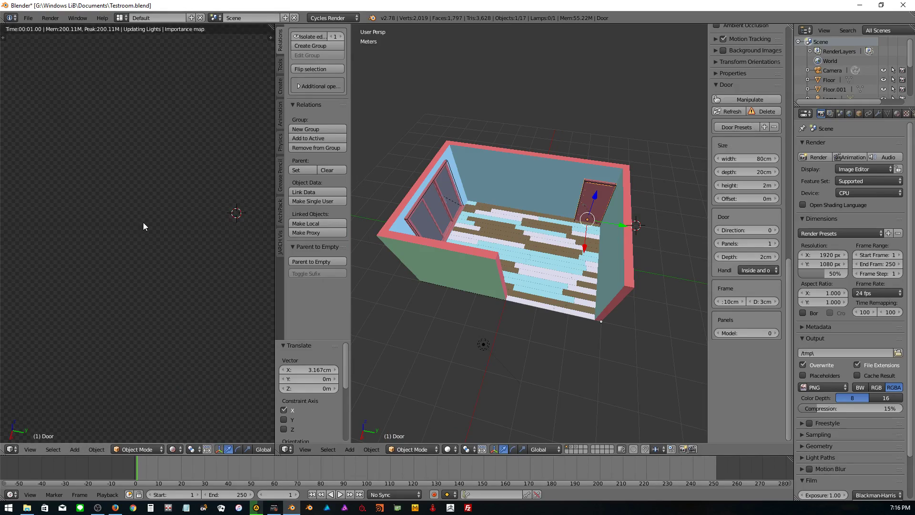
scroll(146, 241, up, 2)
scroll(151, 248, up, 2)
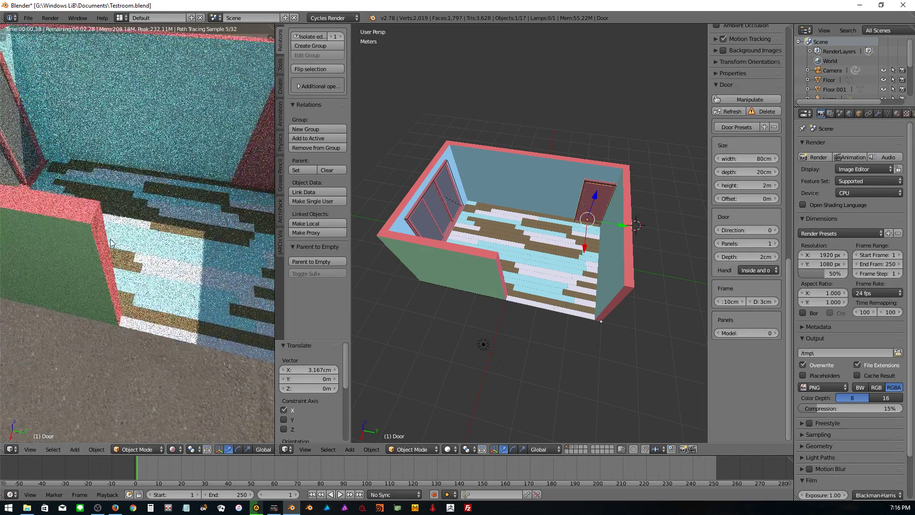
scroll(157, 260, up, 2)
scroll(165, 270, up, 2)
mouse_move(164, 270)
middle_down()
mouse_move(218, 222)
mouse_move(193, 241)
mouse_move(105, 220)
middle_up()
- Frame the whole rendered room and bring up the World settings
scroll(193, 241, down, 5)
scroll(107, 217, up, 2)
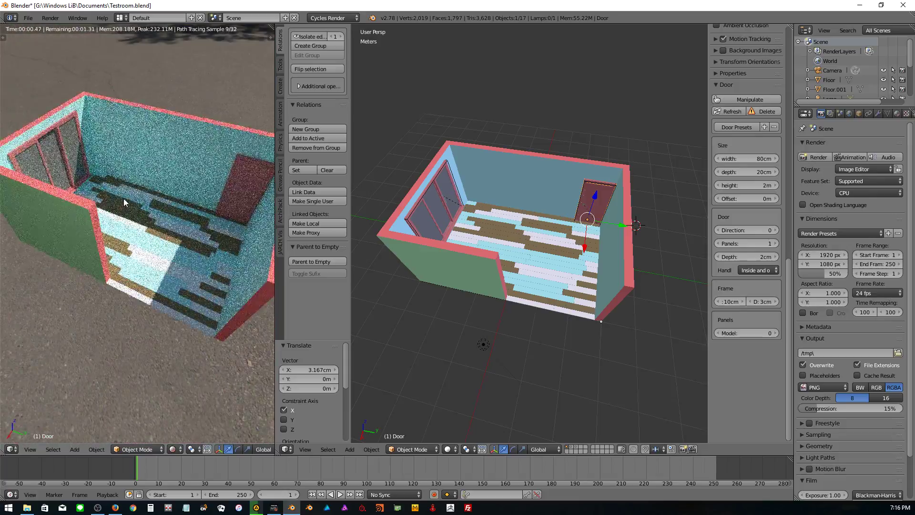
scroll(111, 207, up, 2)
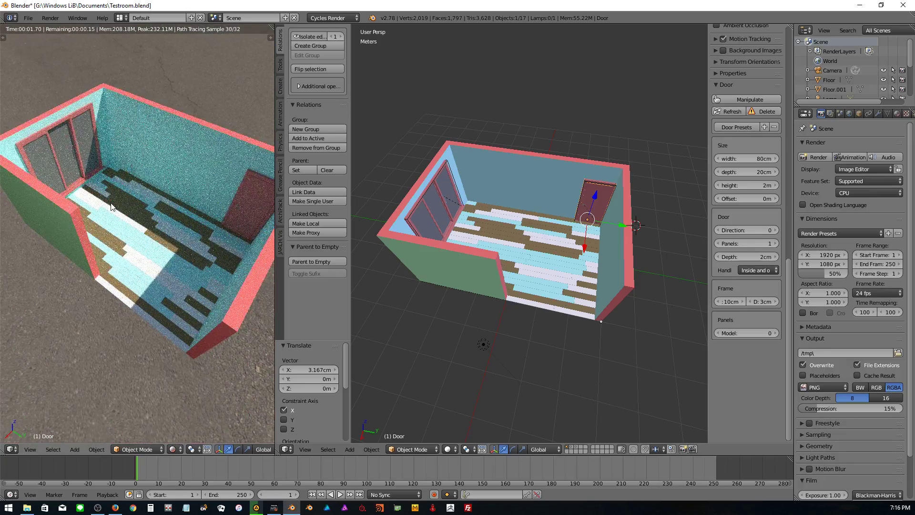
scroll(115, 213, down, 3)
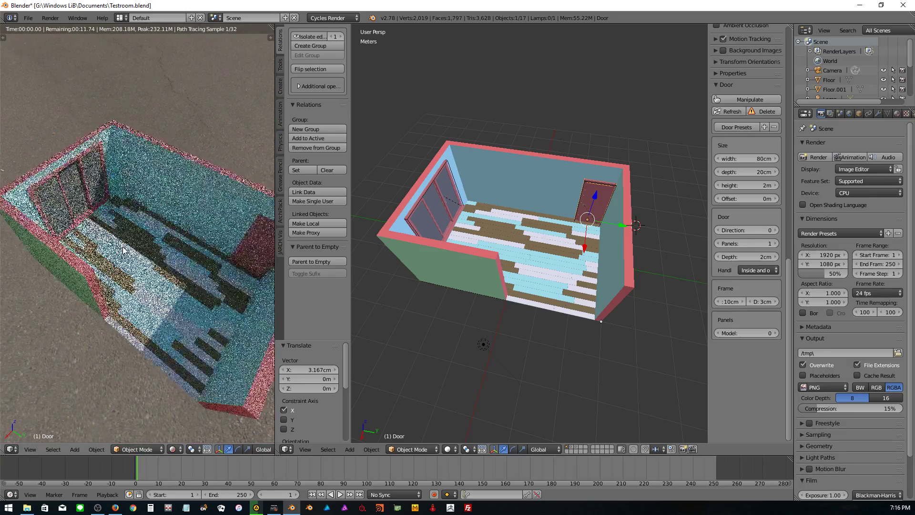
scroll(124, 224, down, 2)
mouse_move(181, 258)
middle_down()
mouse_move(193, 273)
mouse_move(205, 229)
middle_up()
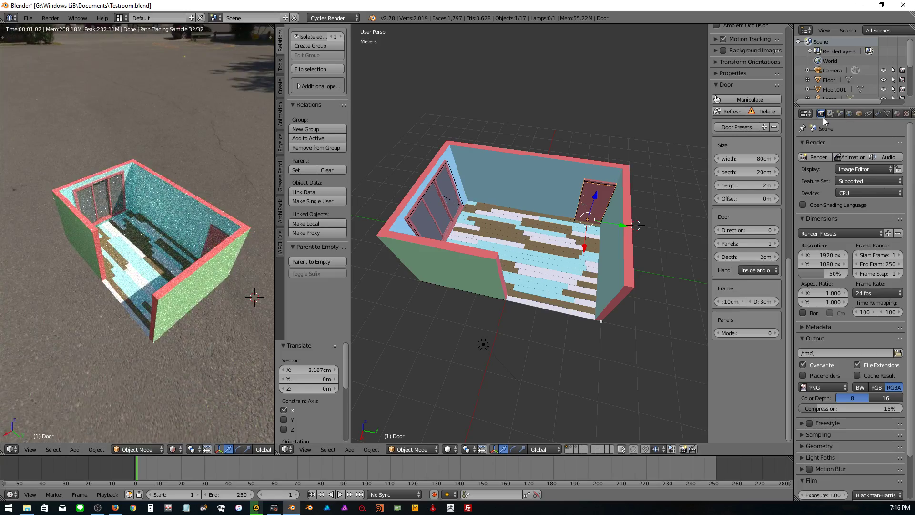
click(850, 113)
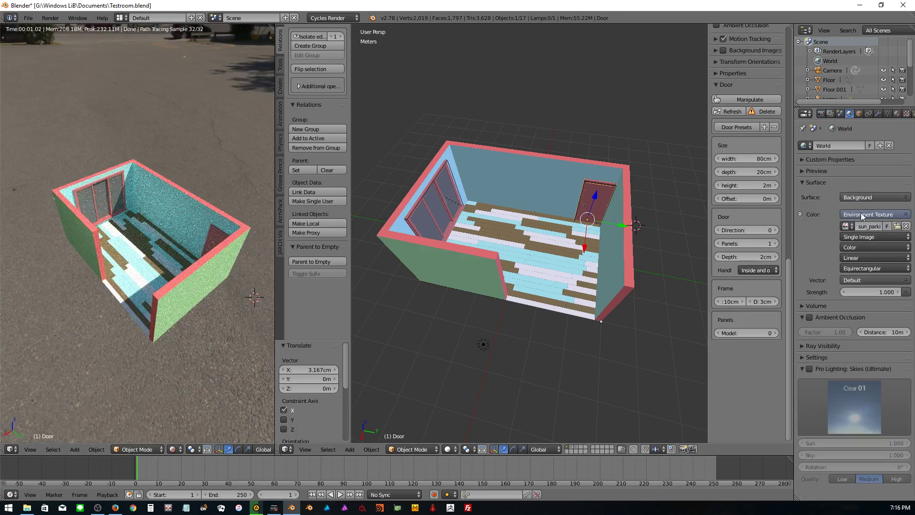
- Replace the world's Environment Texture with a Sky Texture
click(874, 215)
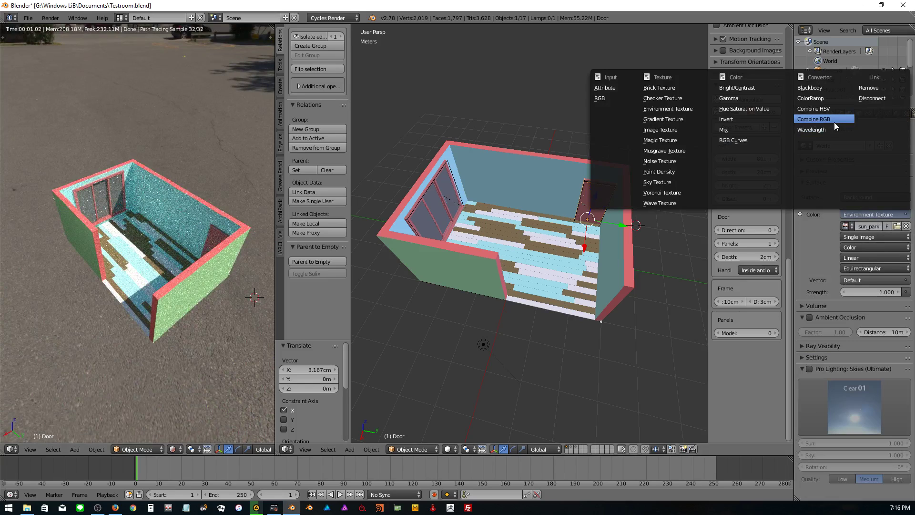
click(868, 88)
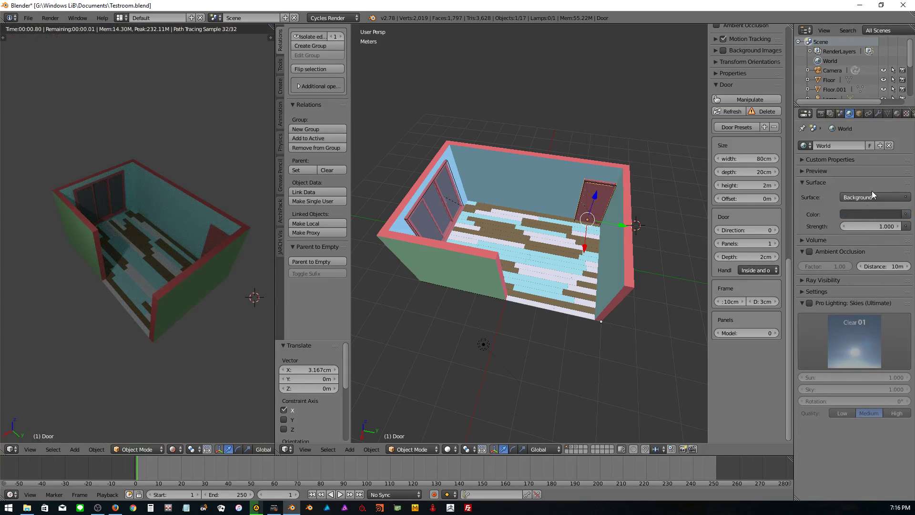
click(872, 193)
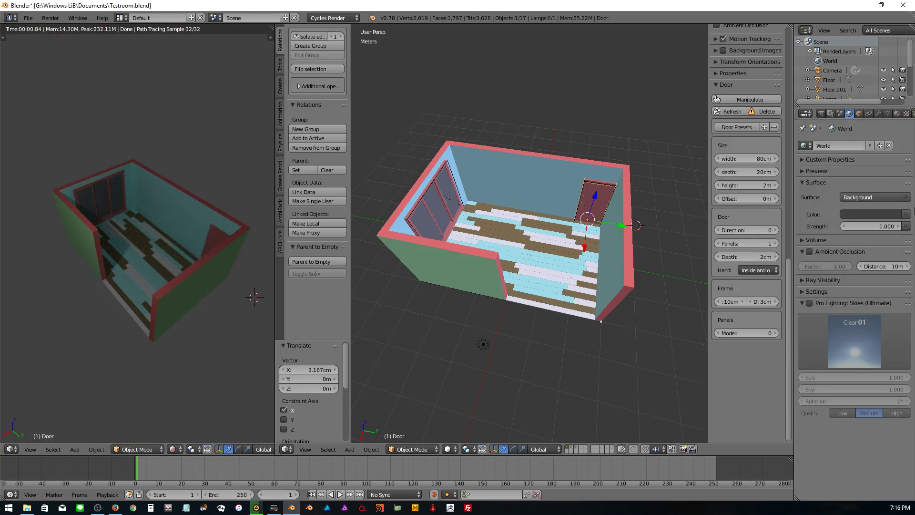
click(905, 214)
click(909, 215)
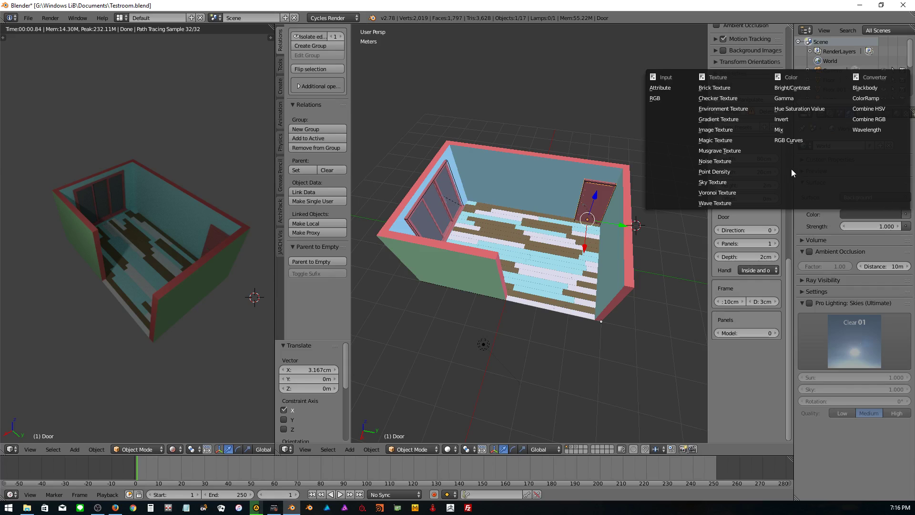
click(723, 182)
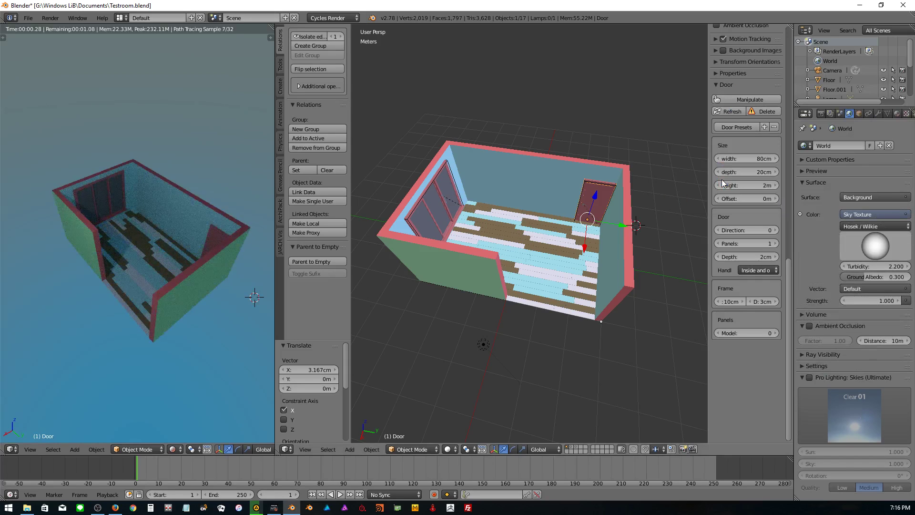
- Raise the world strength to 2.600 and place the 3D cursor on the floor
middle_drag(104, 210, 172, 260)
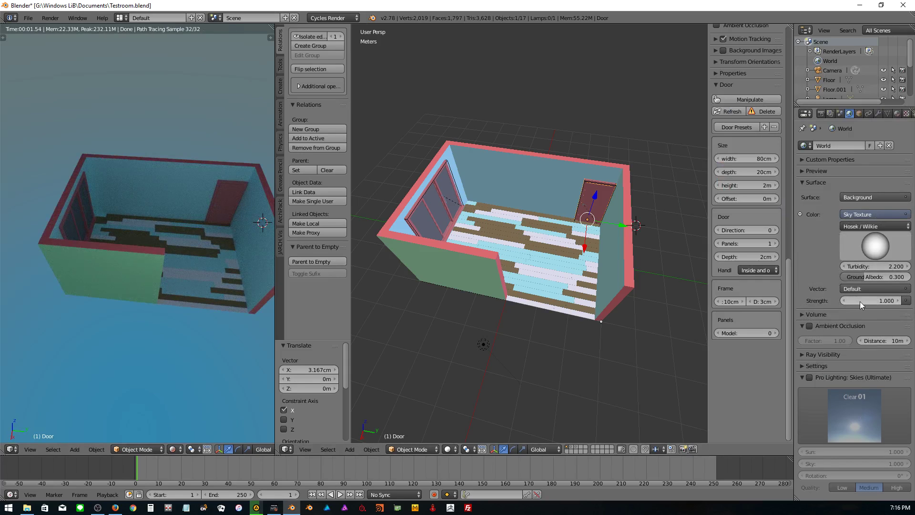
drag(861, 305, 855, 303)
text(2.600)
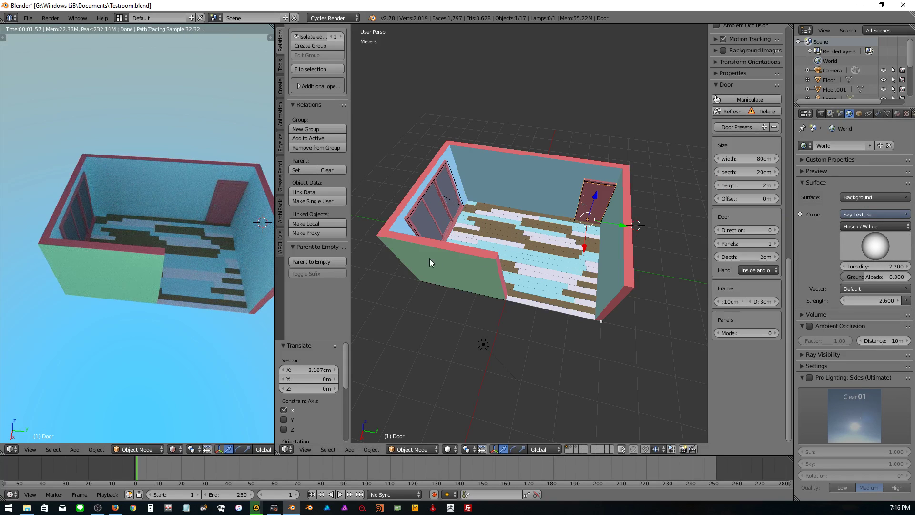
click(487, 233)
- Add a sun lamp, raise it above the room, shift it along Y and tilt it downward
key(shift+a)
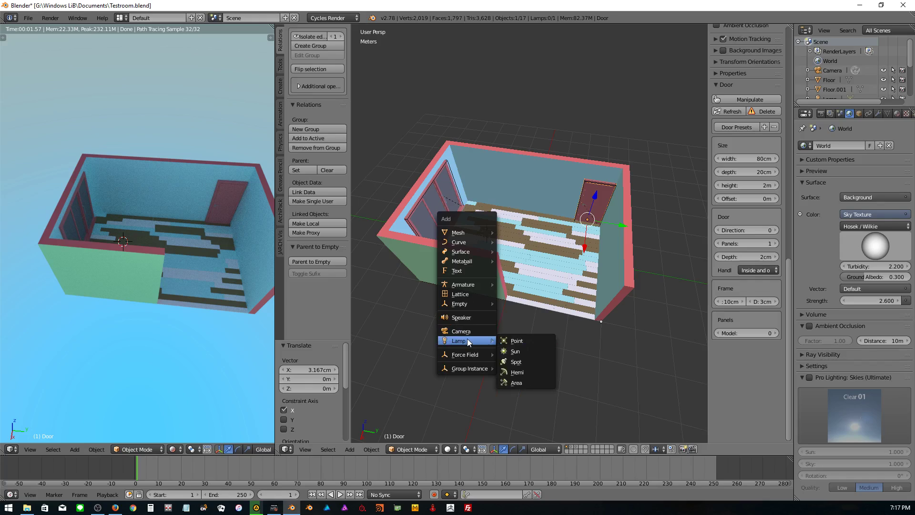
click(515, 351)
key(g)
key(z)
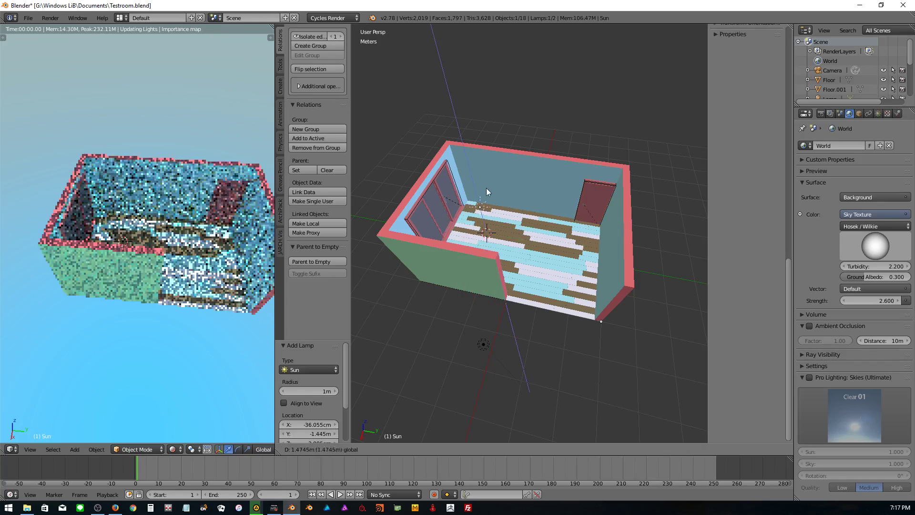
click(488, 118)
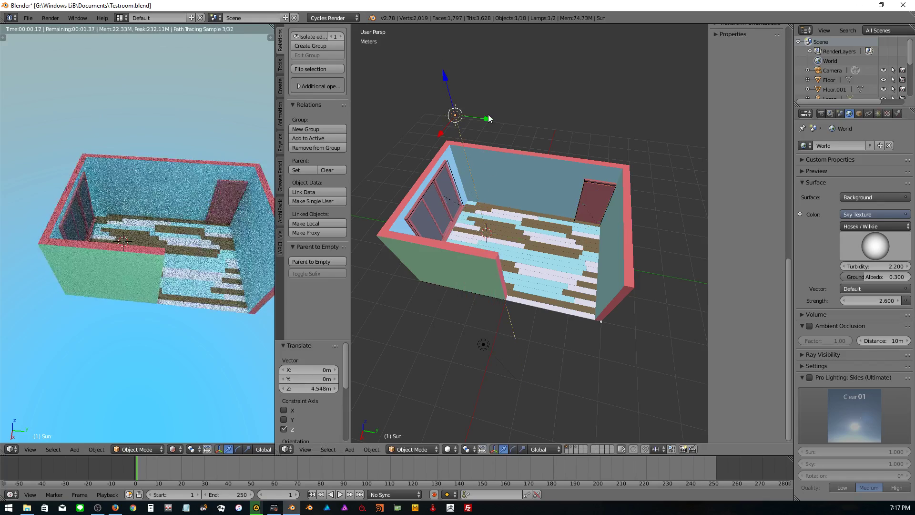
drag(489, 118, 438, 112)
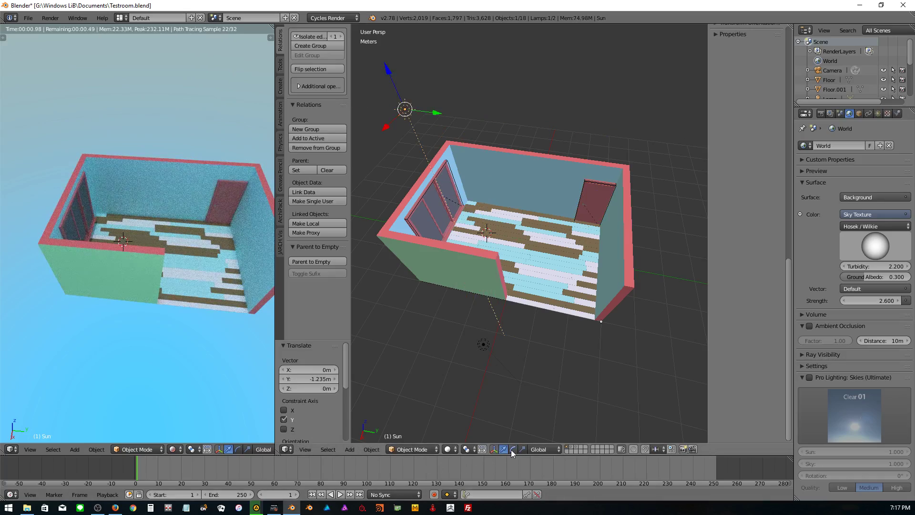
click(513, 450)
mouse_move(434, 99)
mouse_down()
mouse_move(418, 113)
mouse_move(436, 122)
mouse_up()
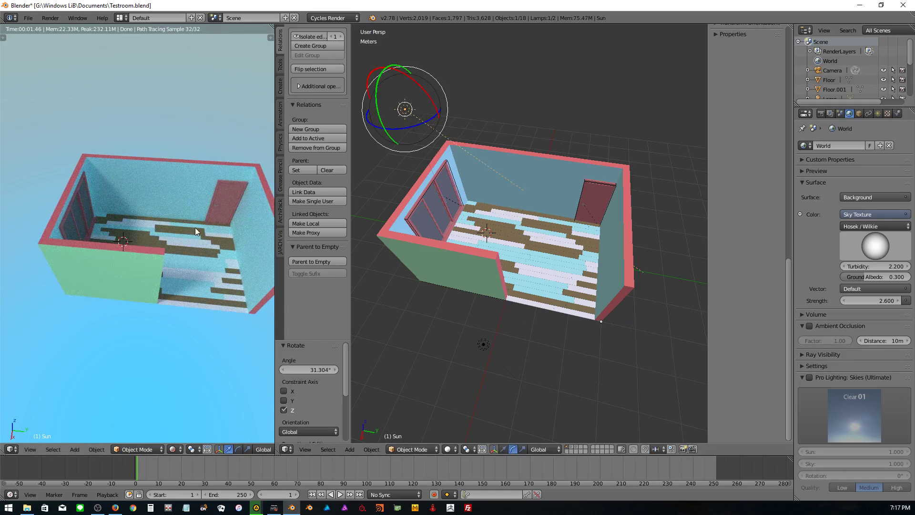
scroll(196, 227, up, 3)
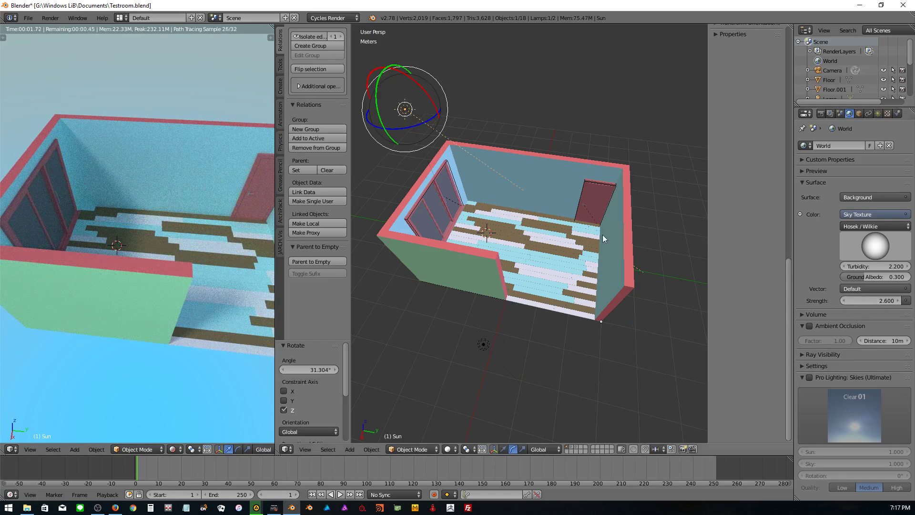
- Set the sun lamp's strength to 3.100 and orbit the rendered preview to check the lighting
click(877, 114)
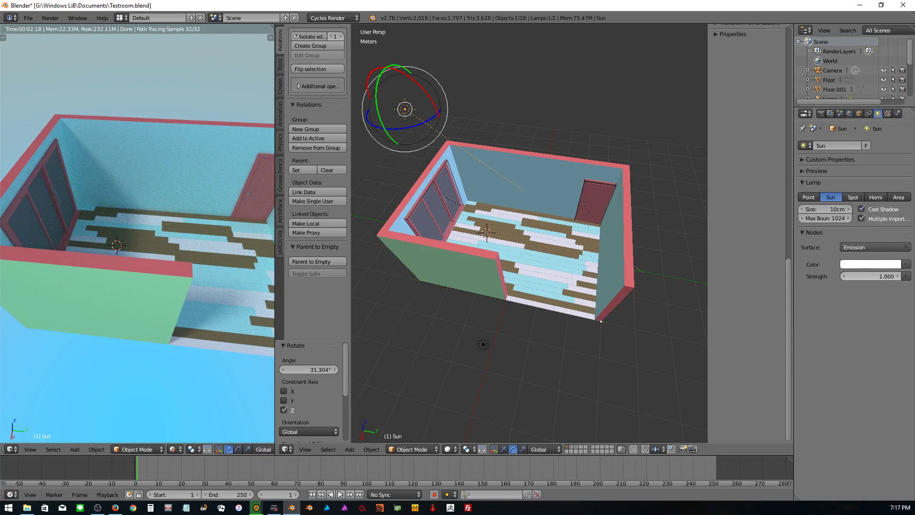
mouse_move(864, 277)
mouse_down()
mouse_move(882, 277)
mouse_move(863, 275)
mouse_up()
text(3.100)
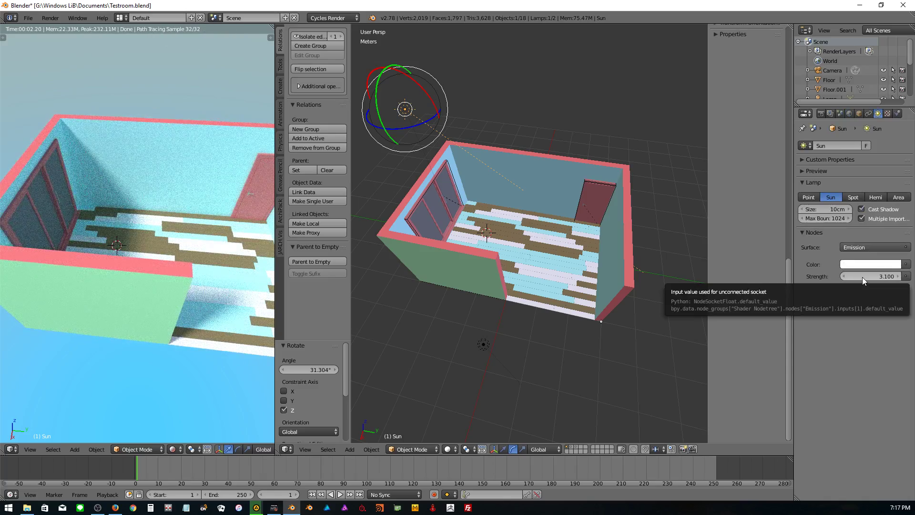
middle_drag(143, 248, 122, 214)
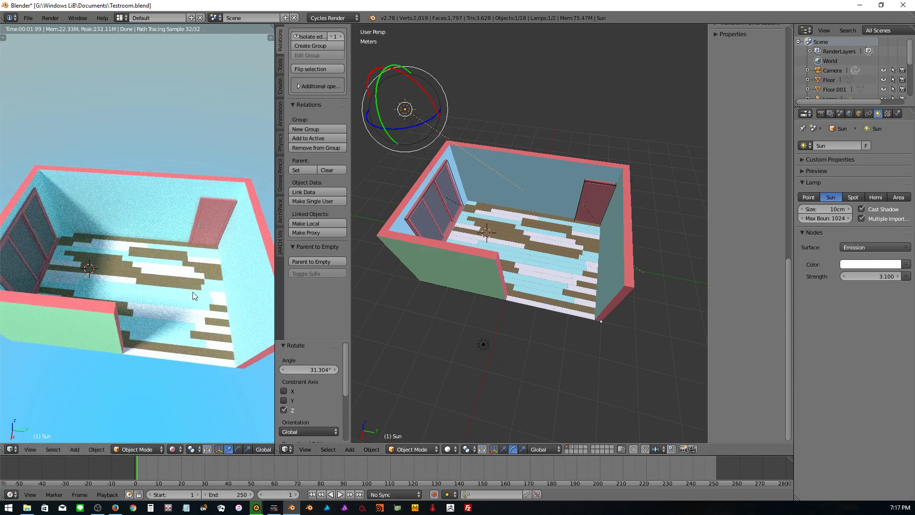
mouse_move(193, 296)
middle_down()
mouse_move(100, 228)
mouse_move(88, 173)
middle_up()
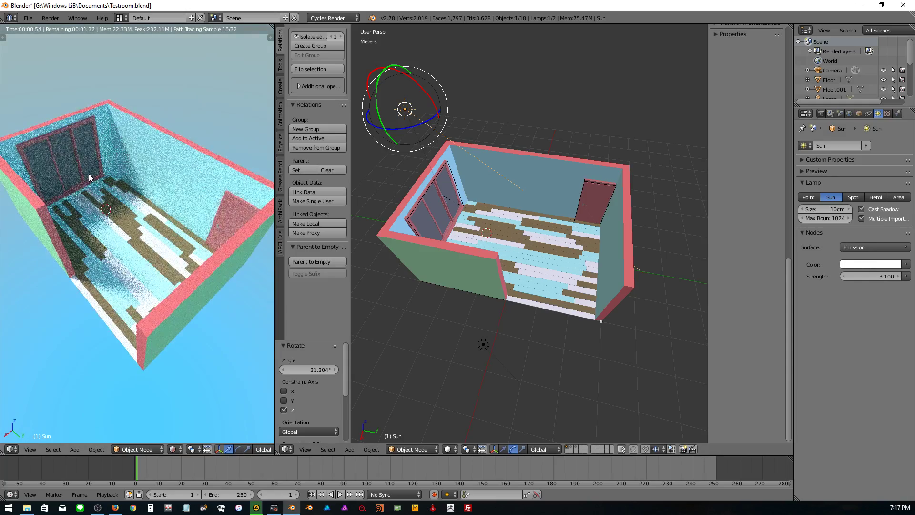
click(173, 449)
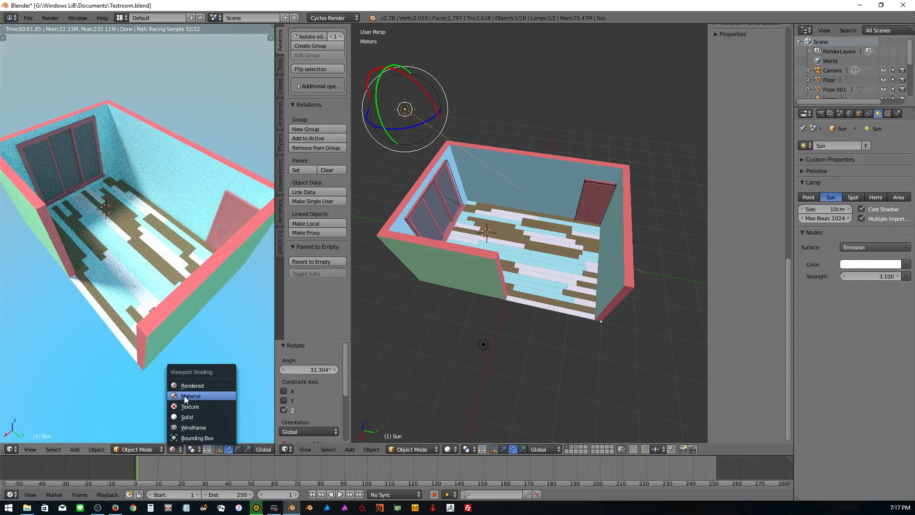
- Switch the left view to Material shading and save the Testroom file over itself
click(185, 395)
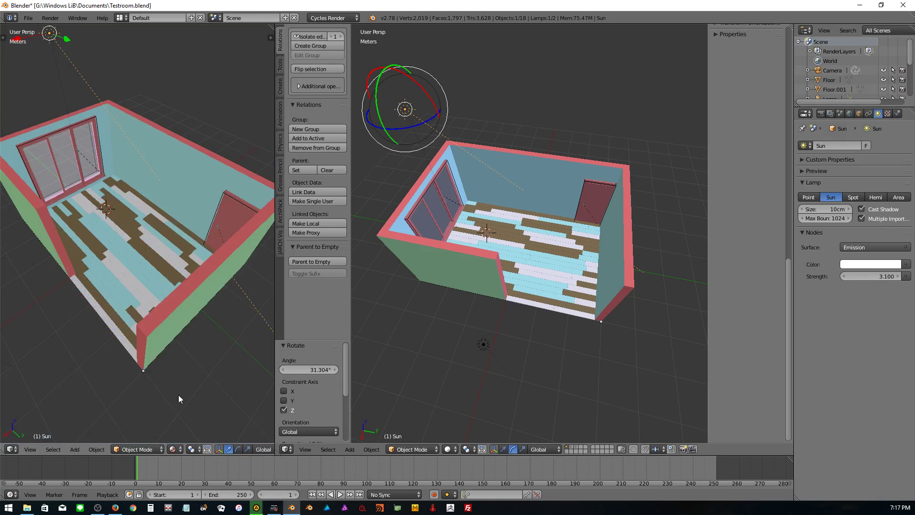
key(ctrl+s)
click(113, 293)
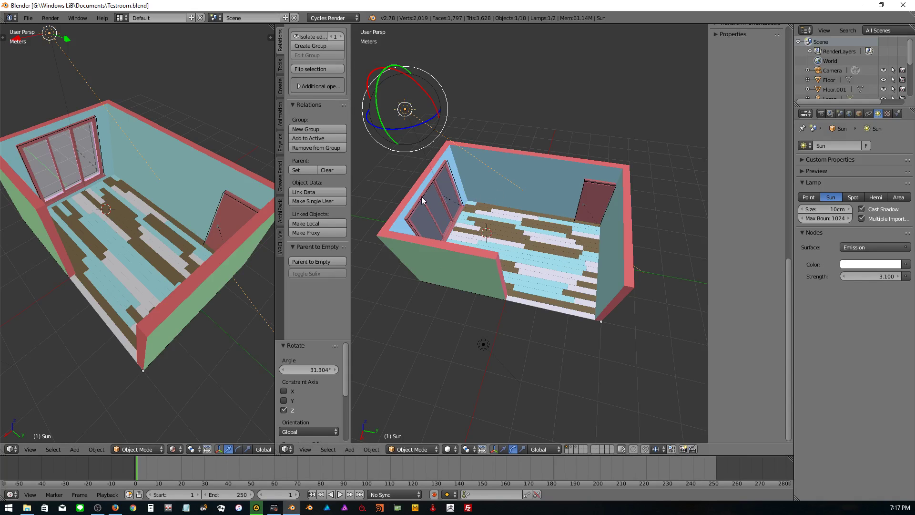
scroll(422, 197, up, 2)
scroll(421, 197, down, 1)
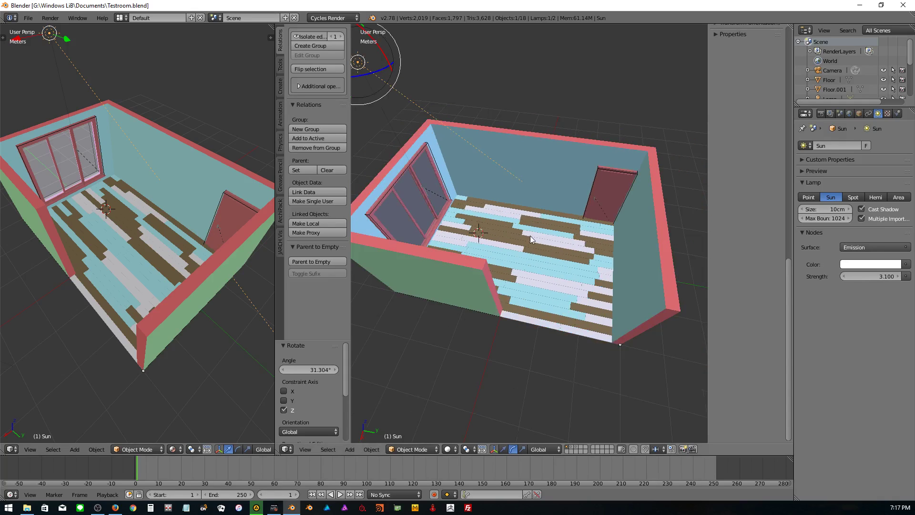
- Select the wall and make its inside material node-based and white
right_click(511, 291)
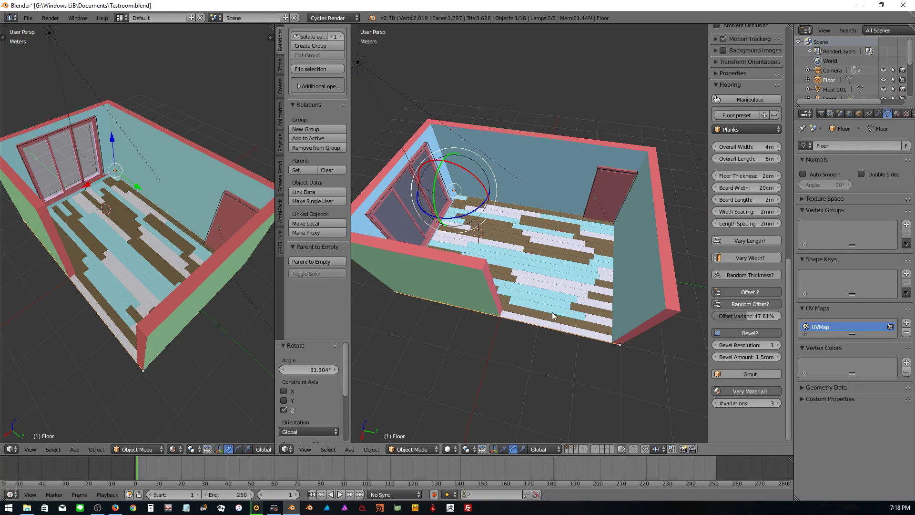
right_click(512, 200)
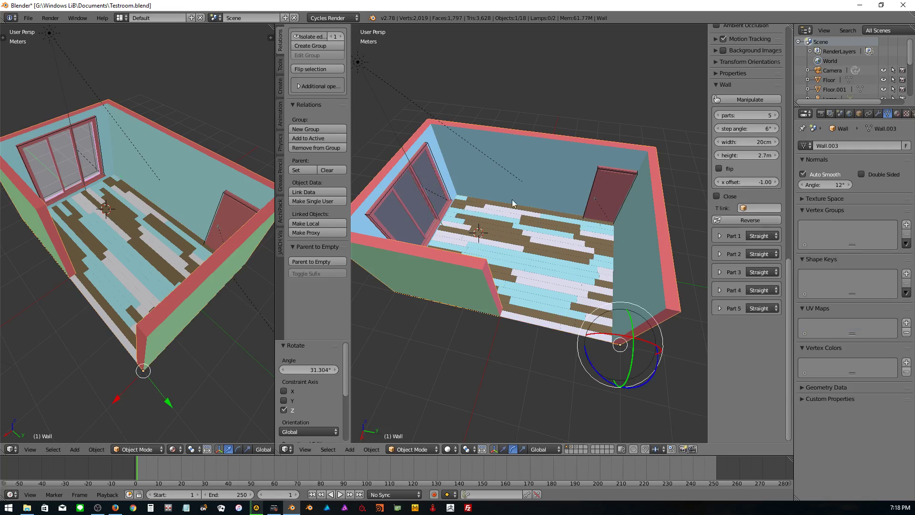
click(897, 113)
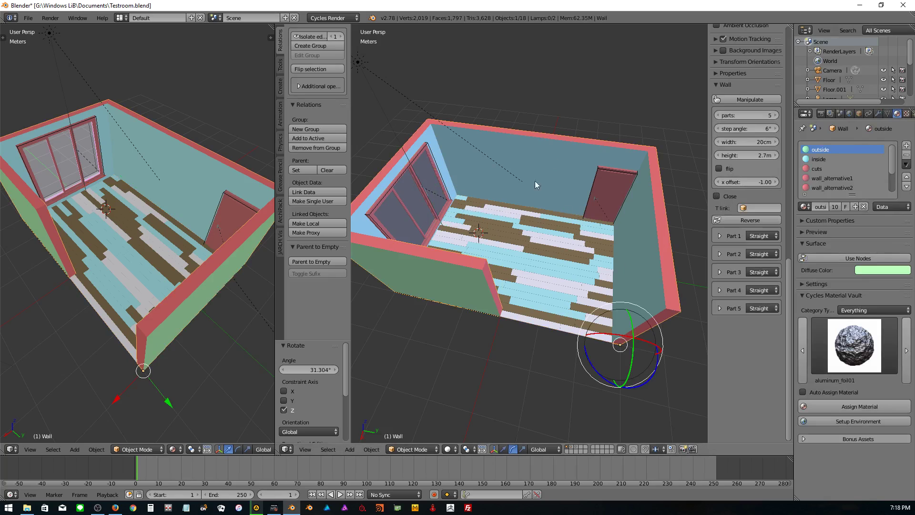
click(814, 159)
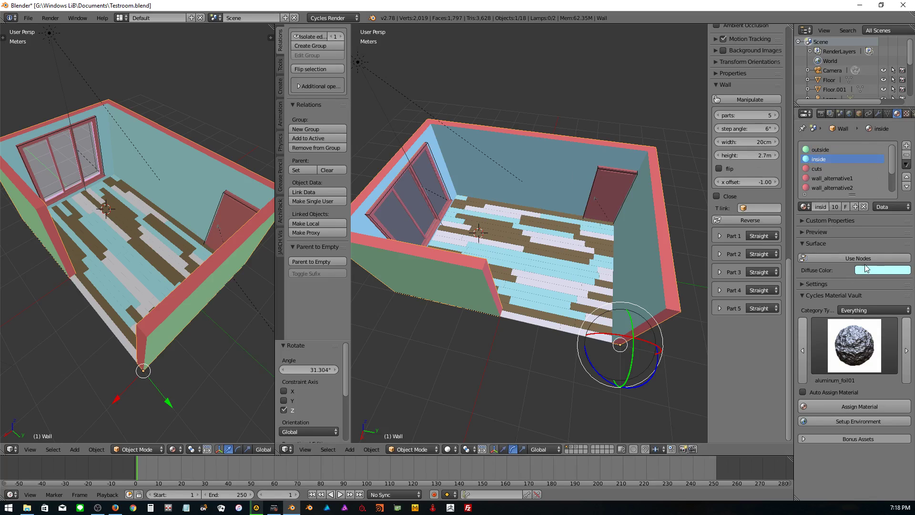
click(861, 259)
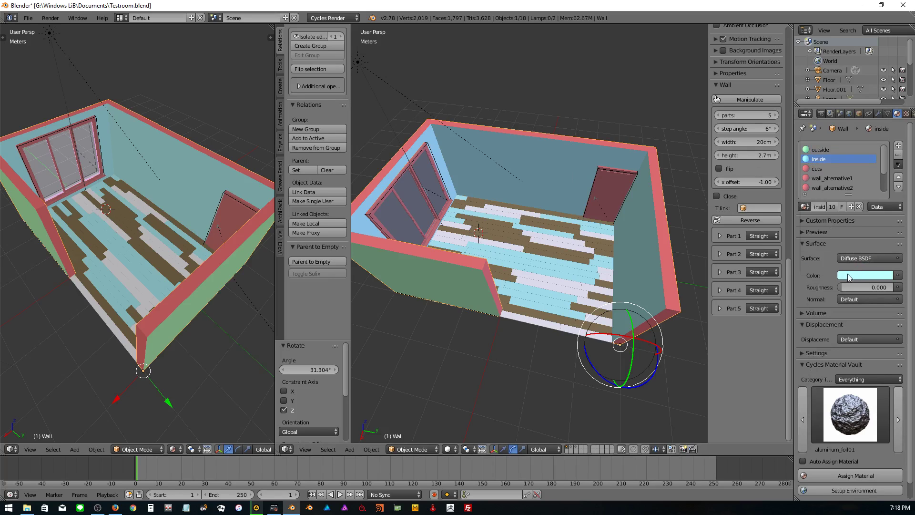
click(848, 274)
drag(840, 234, 874, 234)
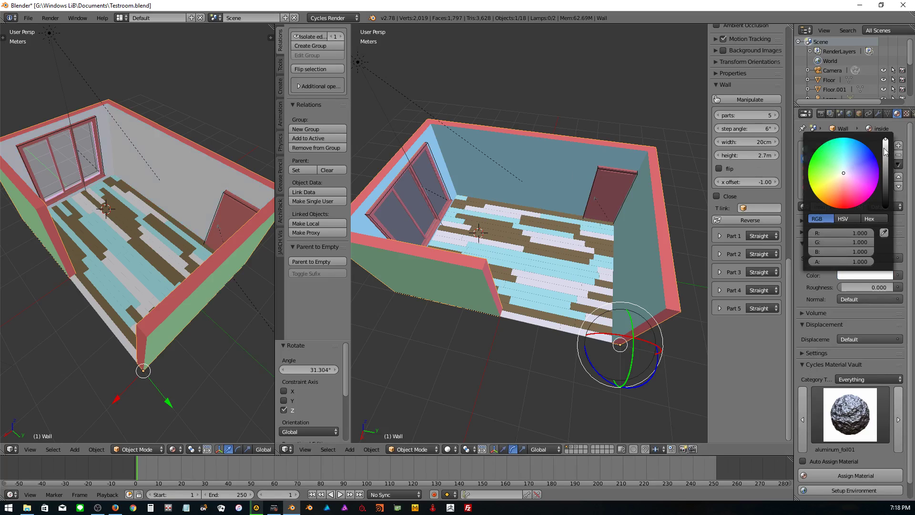
scroll(844, 174, down, 1)
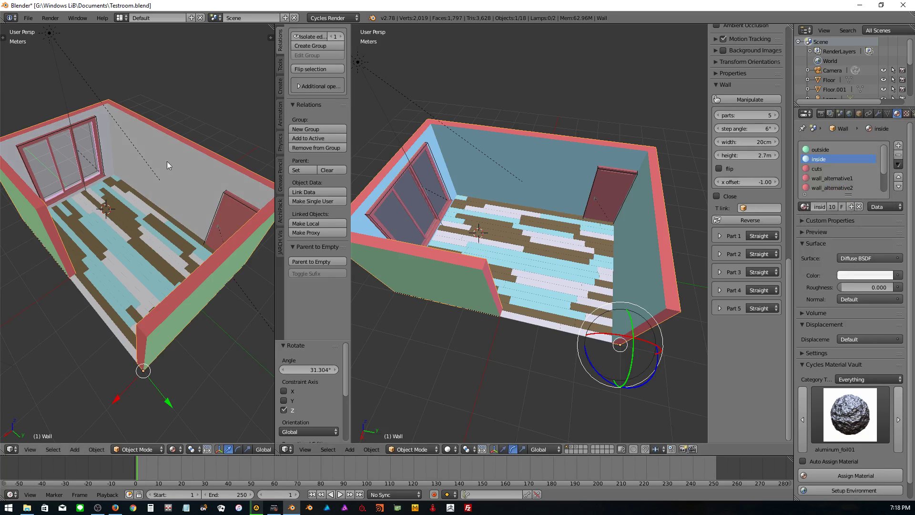
- Keep the right view in solid shading and recolour the wall's cuts material light grey
click(448, 449)
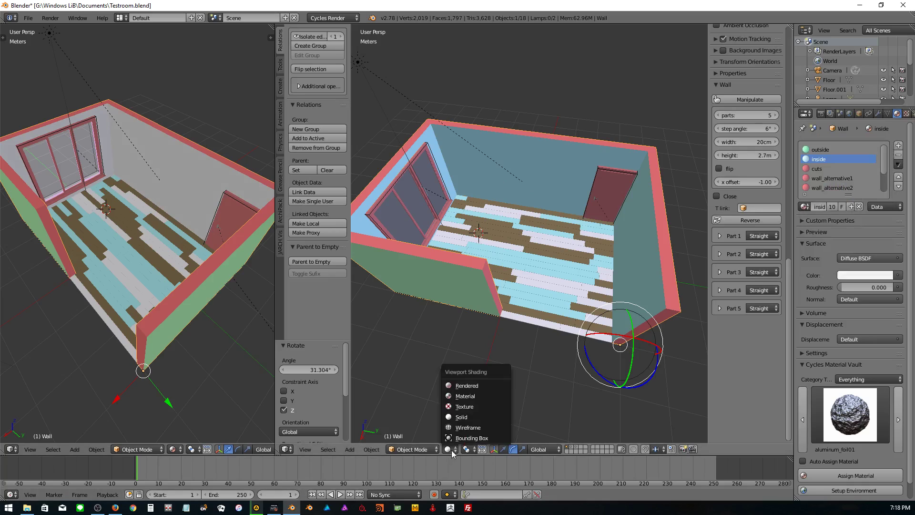
click(467, 416)
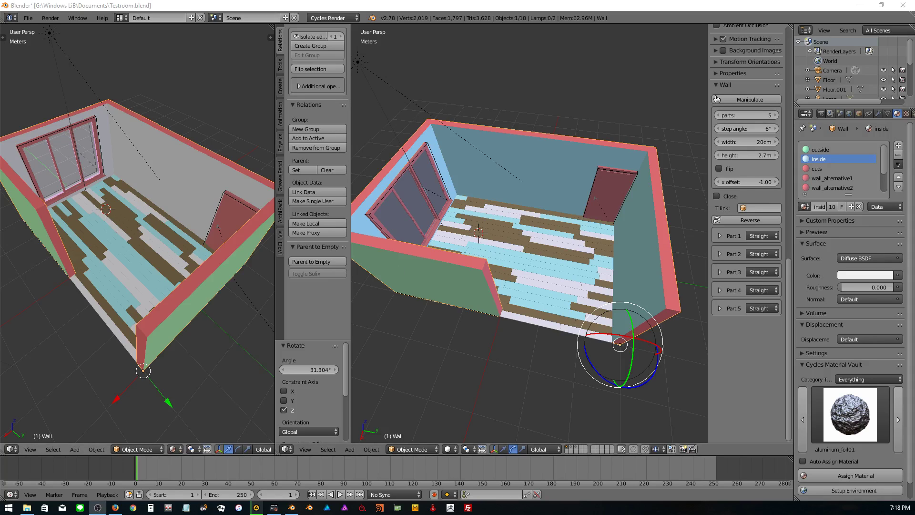
click(823, 170)
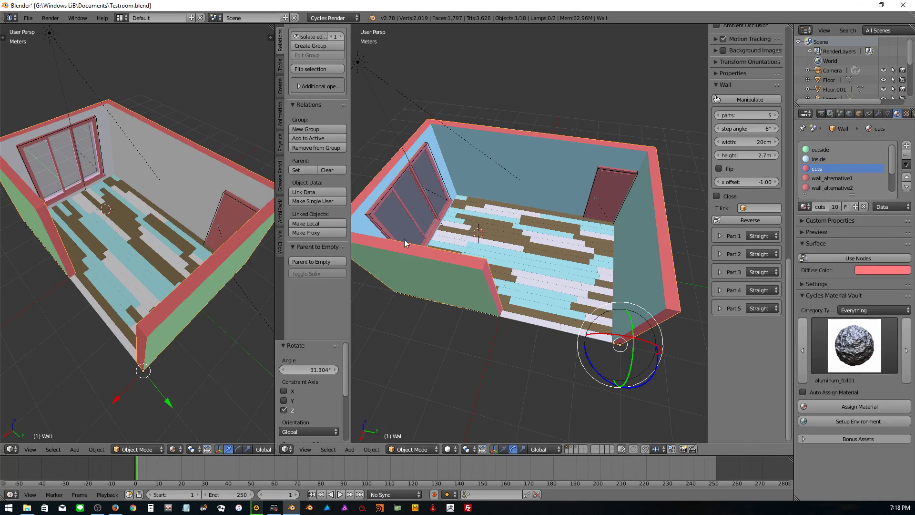
click(879, 271)
mouse_move(862, 246)
mouse_down()
mouse_move(914, 246)
mouse_move(914, 256)
mouse_up()
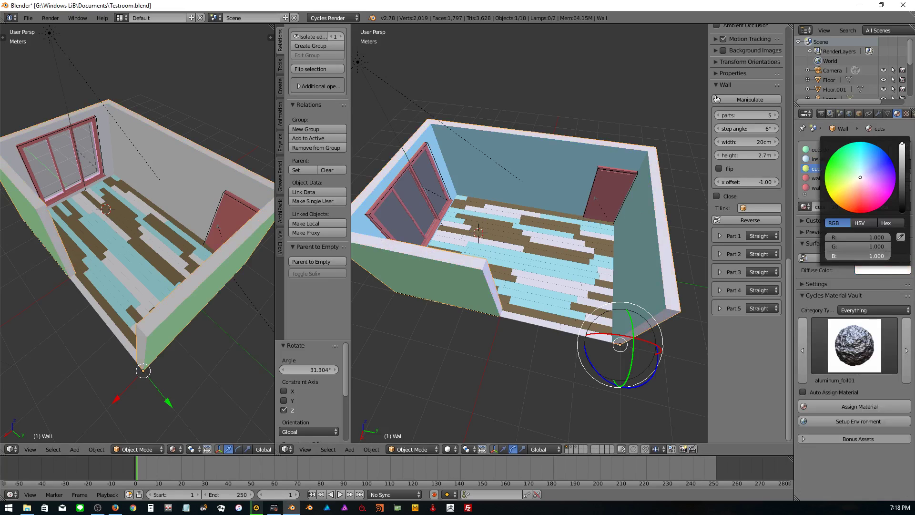
click(902, 174)
drag(903, 174, 905, 164)
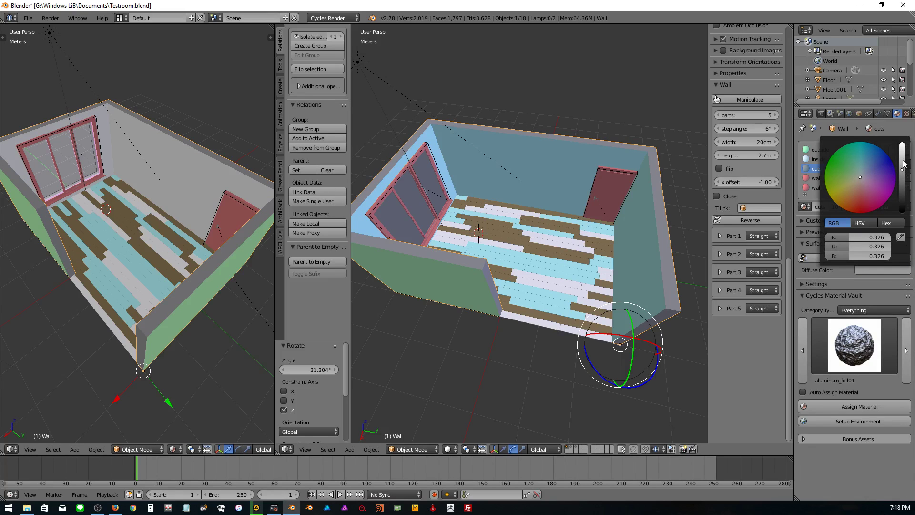
mouse_move(86, 215)
middle_down()
mouse_move(131, 212)
mouse_move(110, 216)
middle_up()
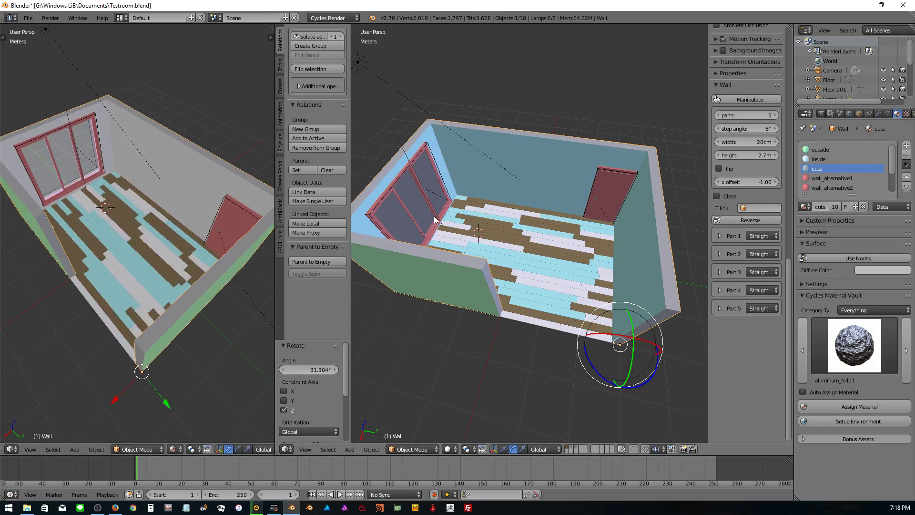
scroll(385, 228, up, 4)
- Select the window and make its window_outside material node-based in light grey
right_click(388, 237)
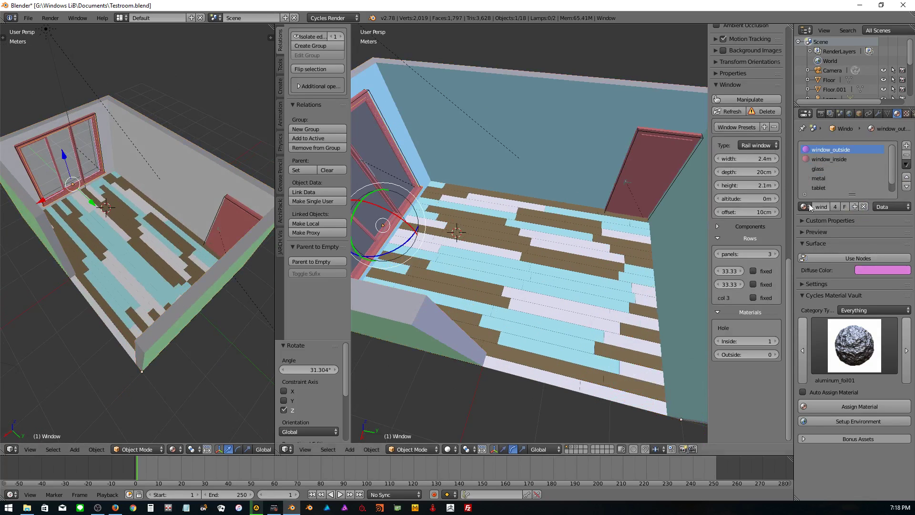
click(843, 259)
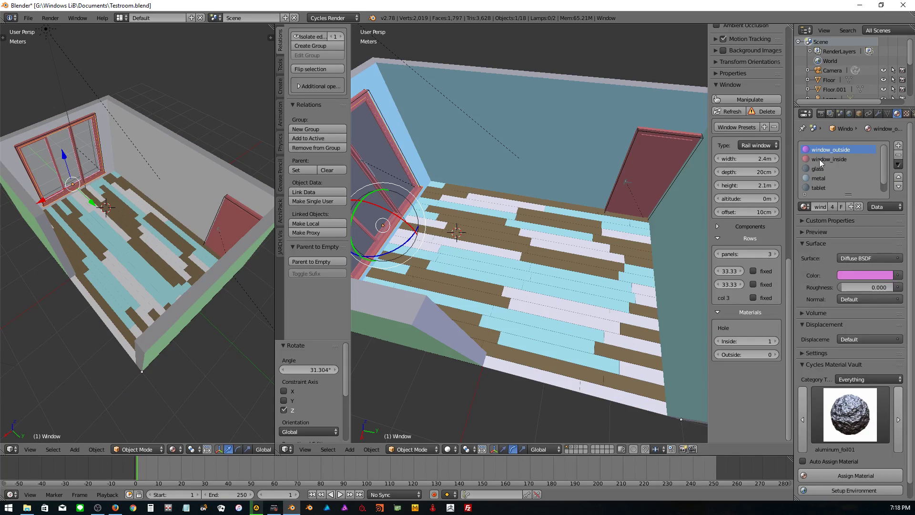
click(854, 274)
drag(830, 242, 861, 242)
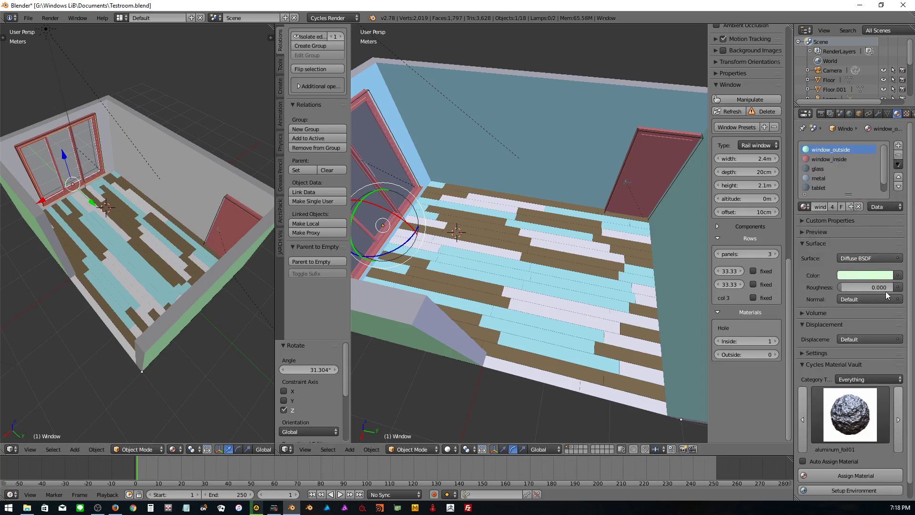
click(888, 276)
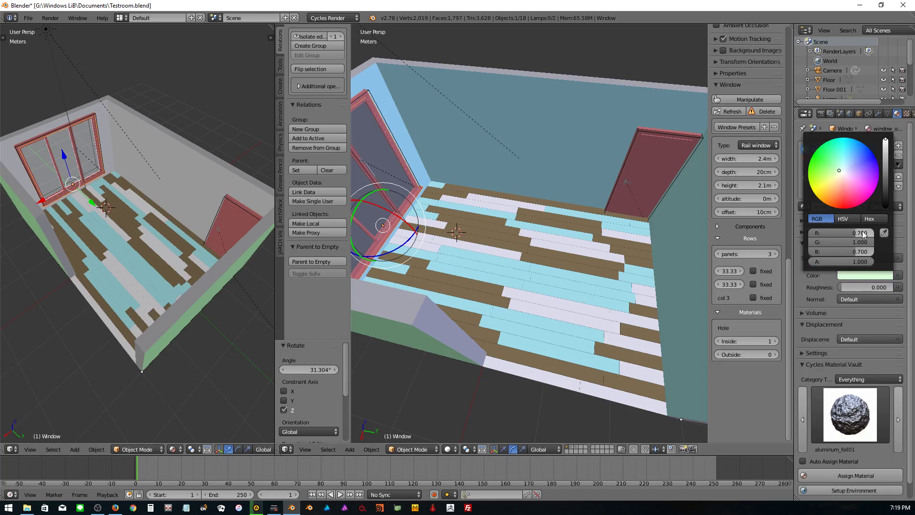
mouse_move(864, 234)
mouse_down()
mouse_move(875, 234)
mouse_move(877, 252)
mouse_up()
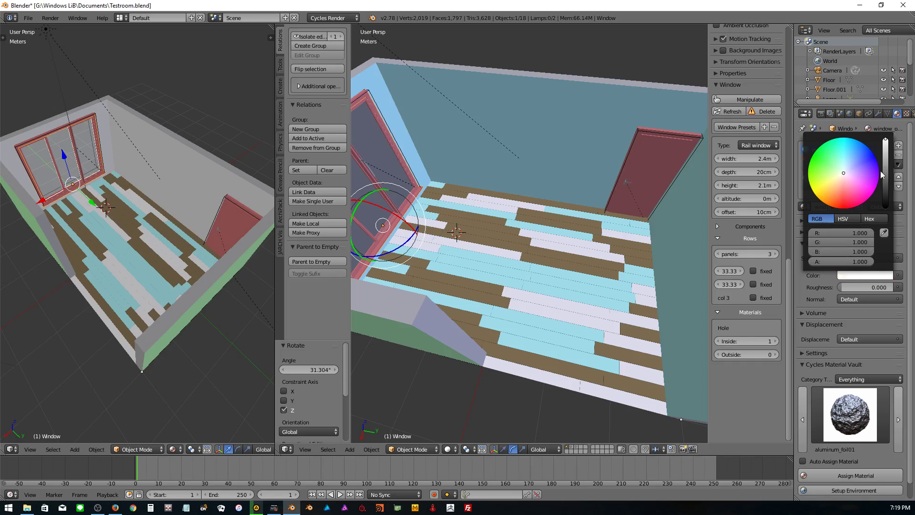
click(889, 145)
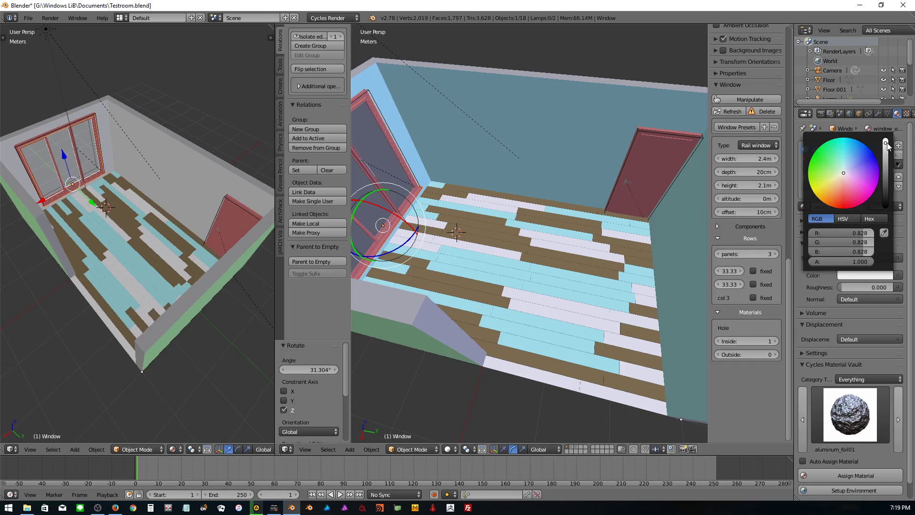
middle_drag(210, 103, 89, 130)
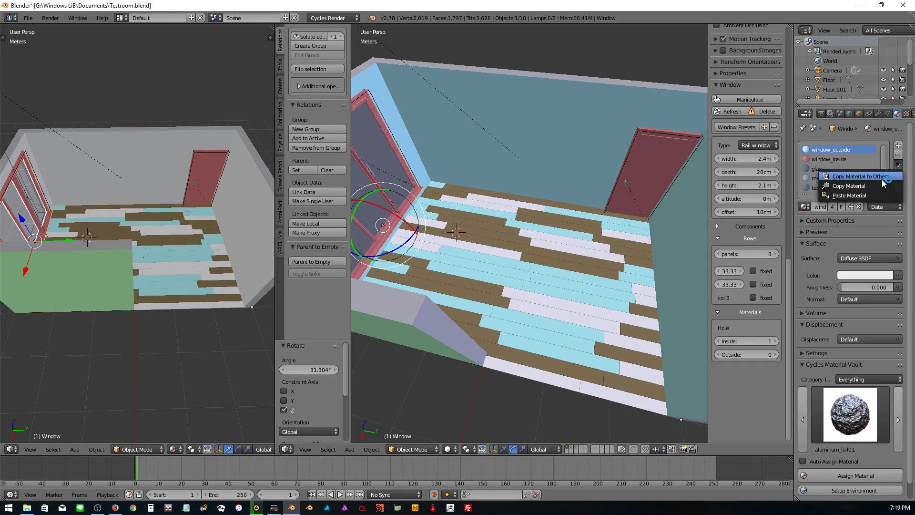
- Copy the window_outside material and paste it onto window_inside
click(833, 159)
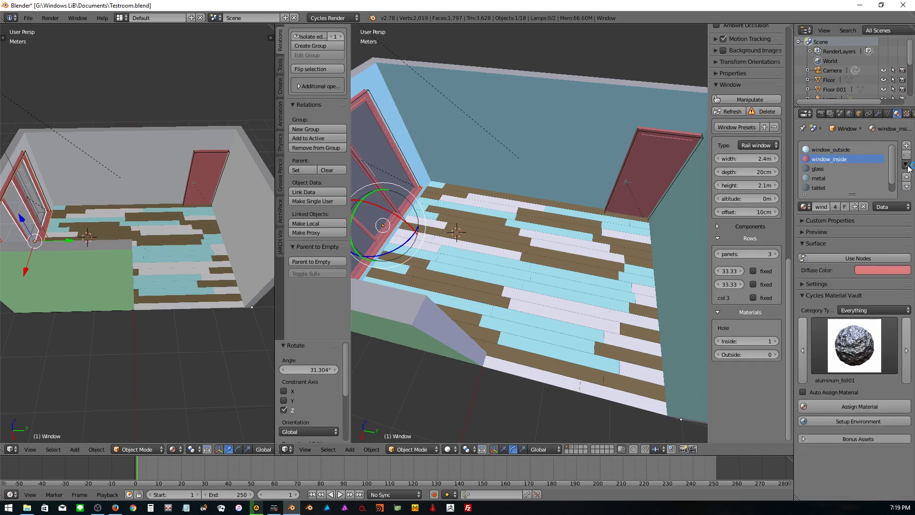
click(822, 151)
click(898, 165)
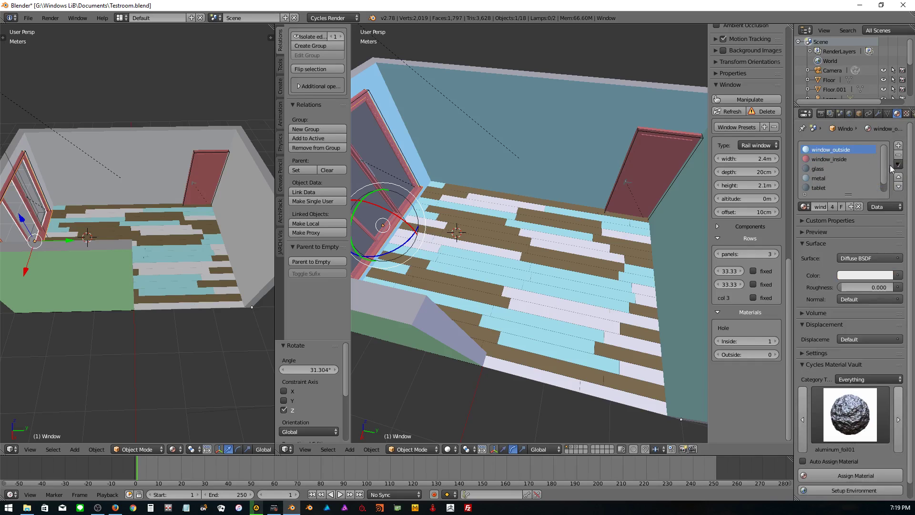
click(831, 158)
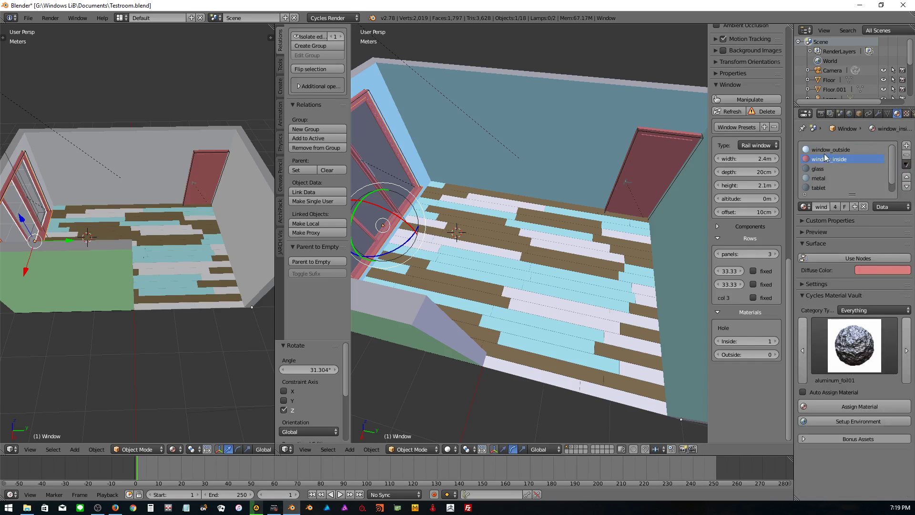
click(907, 164)
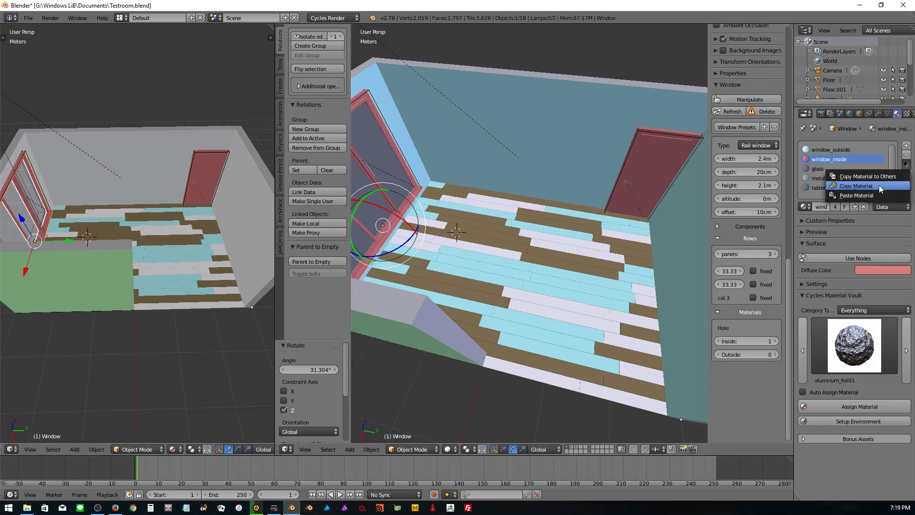
click(858, 190)
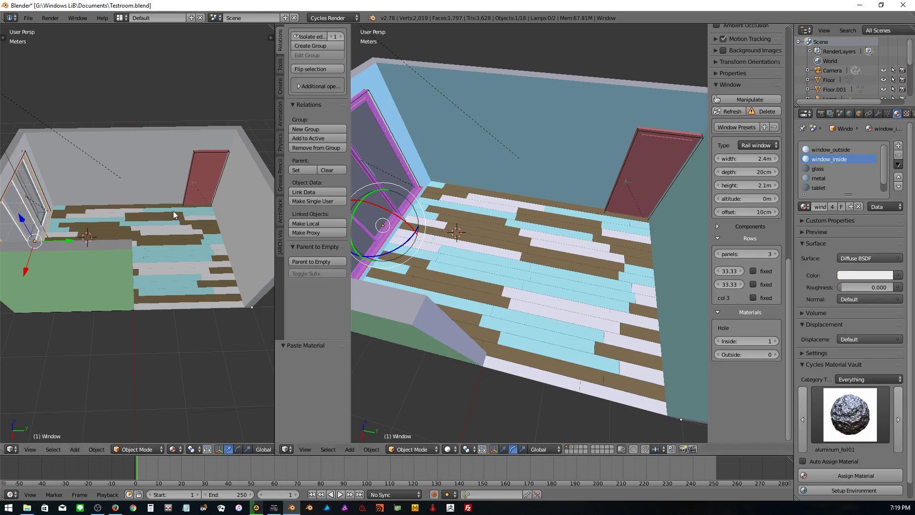
middle_drag(119, 215, 191, 205)
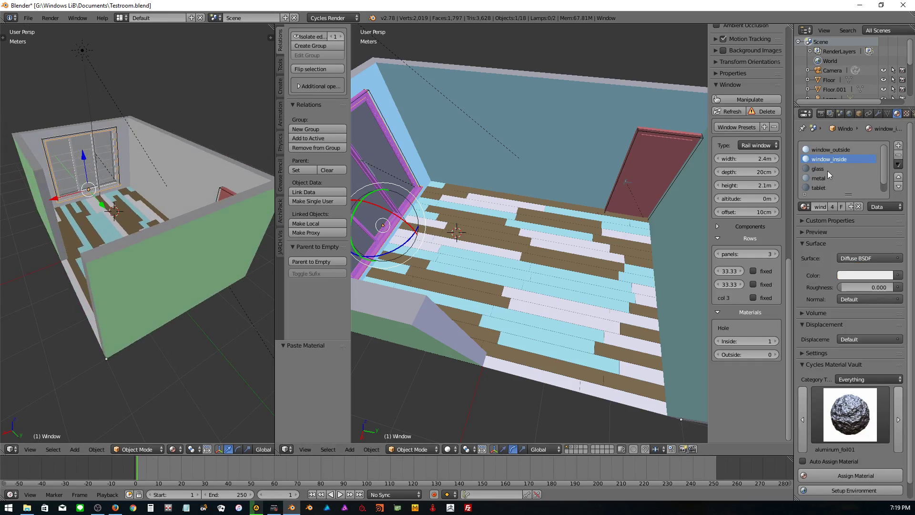
click(827, 170)
- Make the glass material a node-based Glass BSDF and frame the window close up in the left view
click(833, 258)
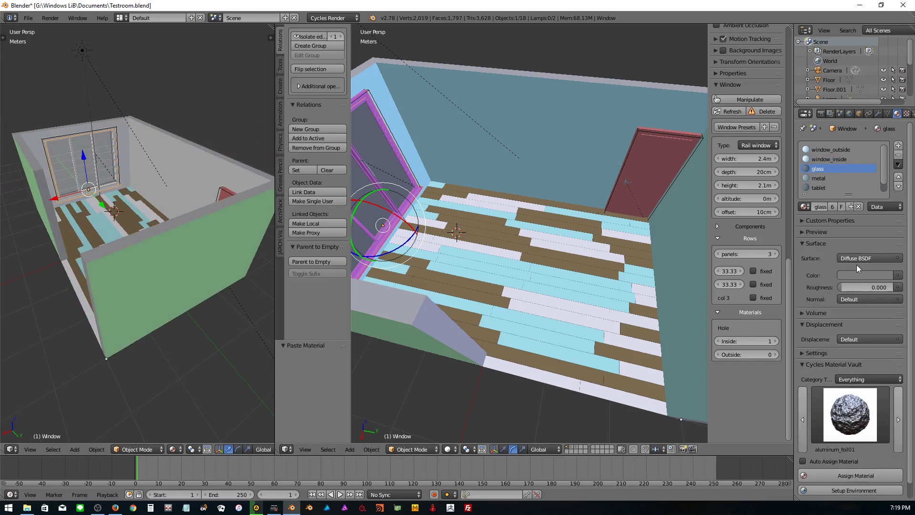
click(891, 260)
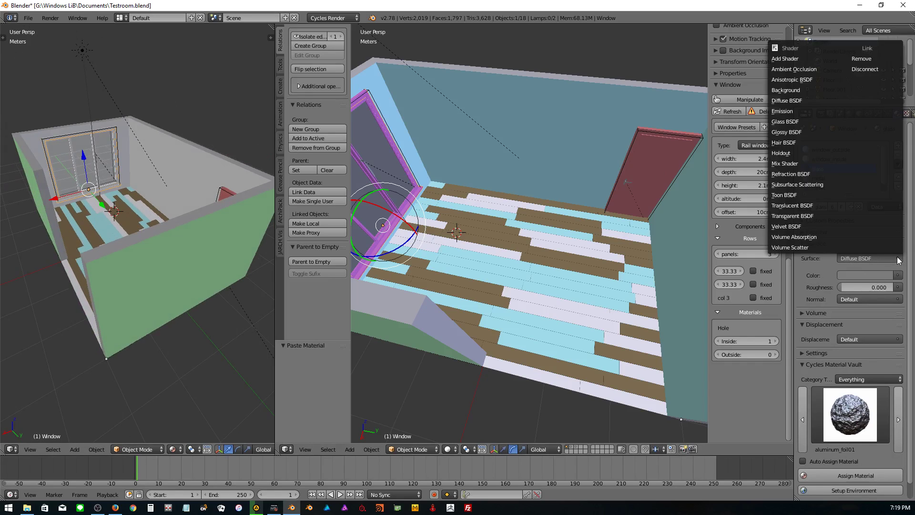
click(793, 122)
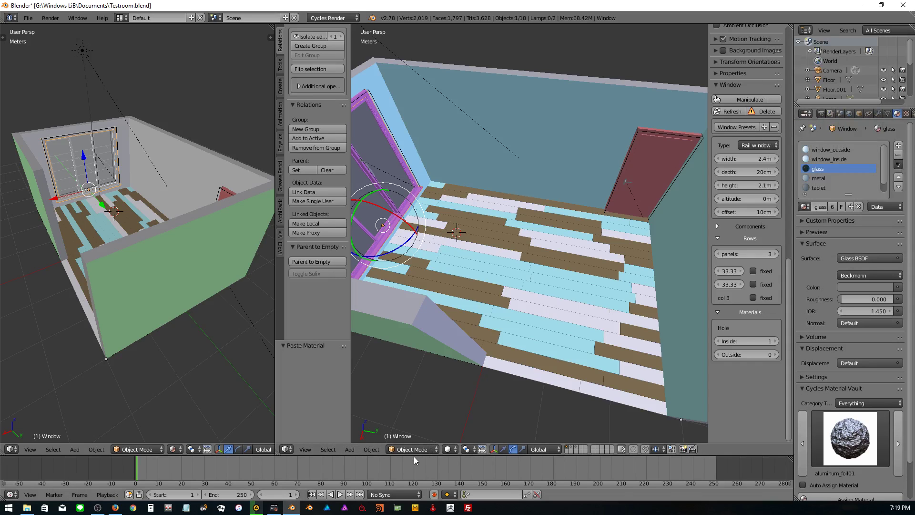
drag(416, 456, 416, 388)
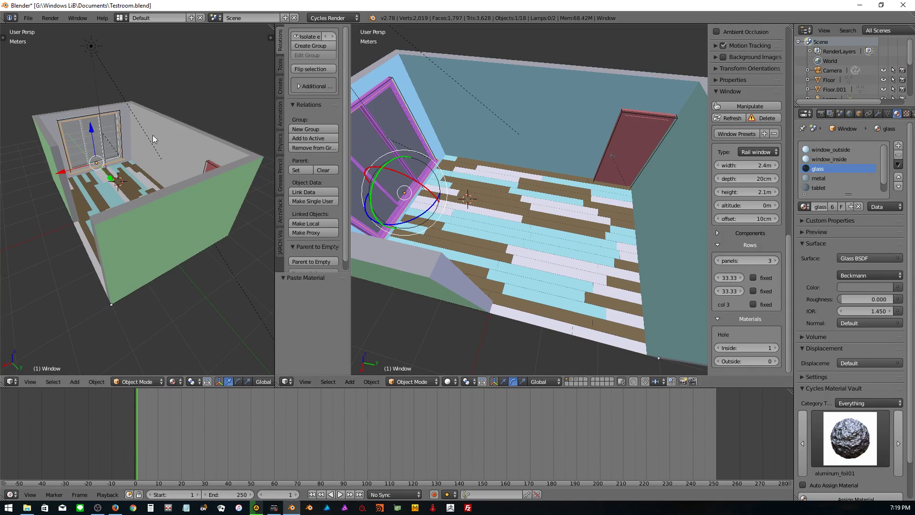
mouse_move(153, 135)
middle_down()
mouse_move(180, 178)
mouse_move(165, 130)
mouse_move(153, 126)
middle_up()
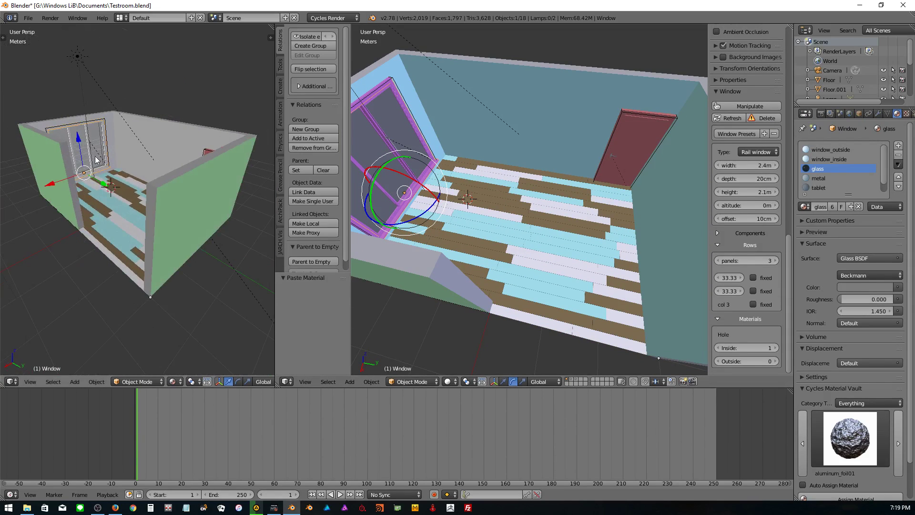
key(KP_Decimal)
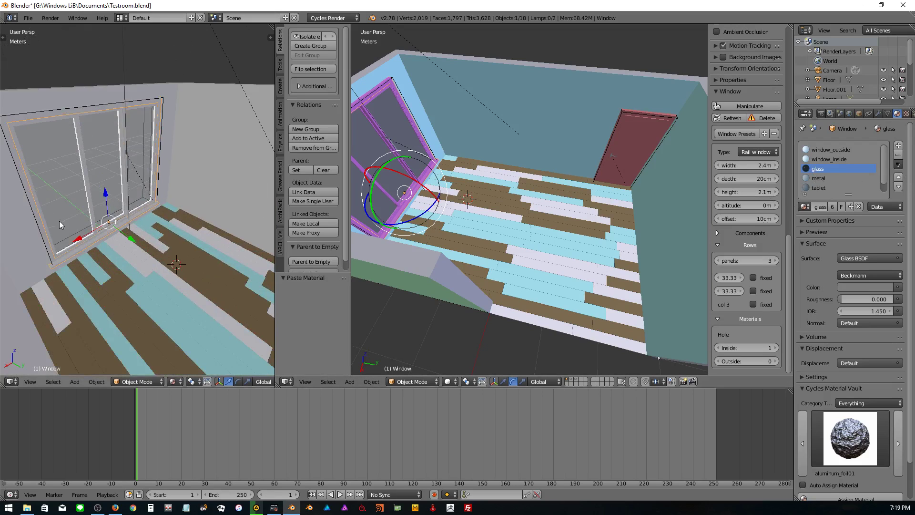
scroll(59, 221, up, 1)
- Show the glass material's nodes in a taller bottom node editor, moving Glass BSDF left
click(12, 495)
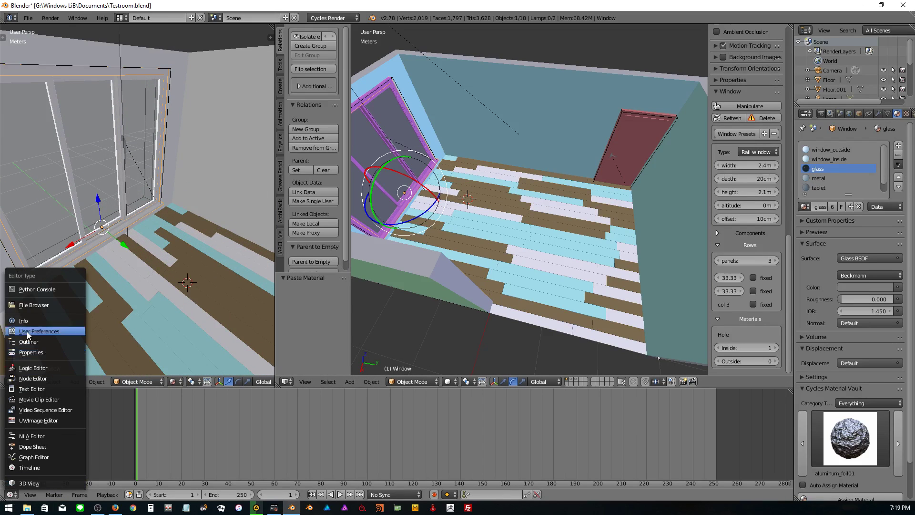
click(42, 378)
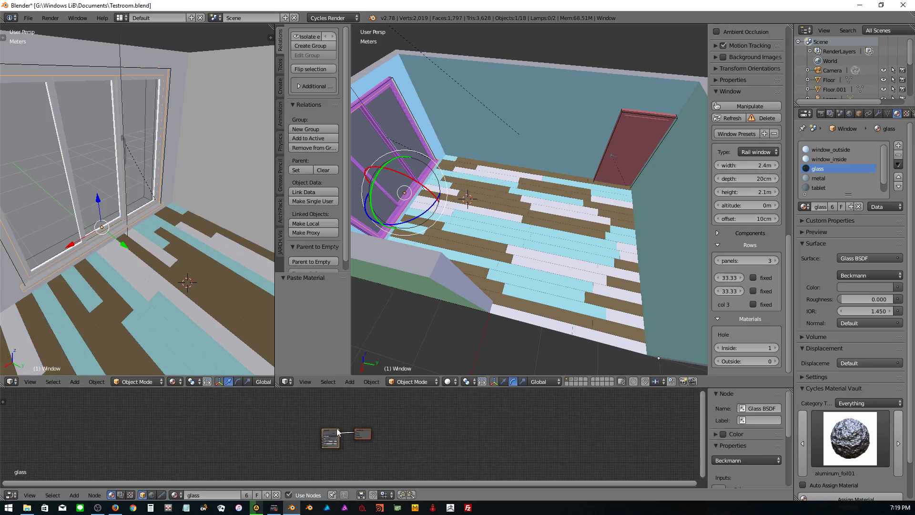
scroll(336, 428, up, 3)
scroll(337, 428, up, 2)
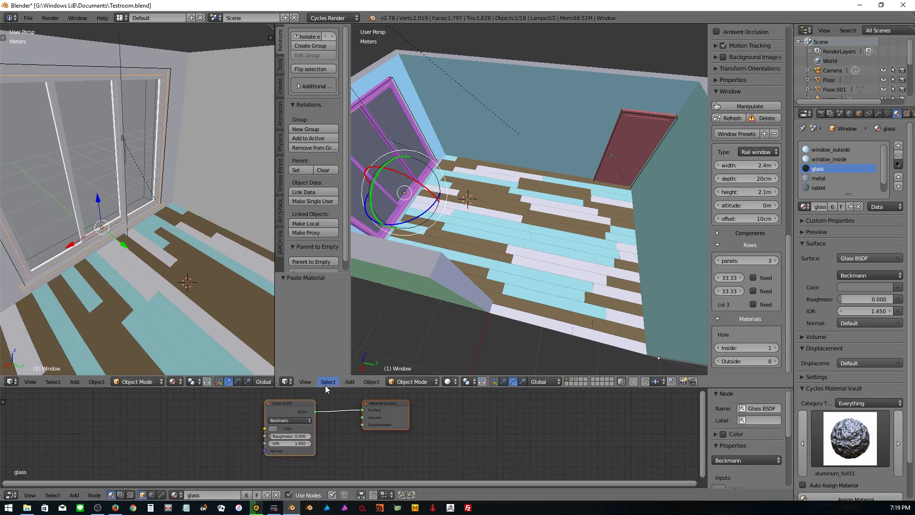
drag(325, 386, 320, 317)
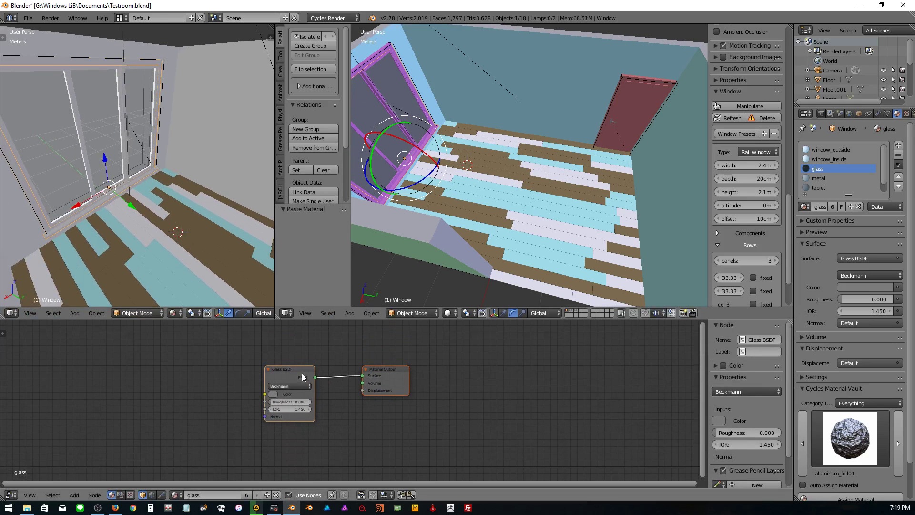
scroll(302, 377, down, 1)
drag(302, 376, 252, 382)
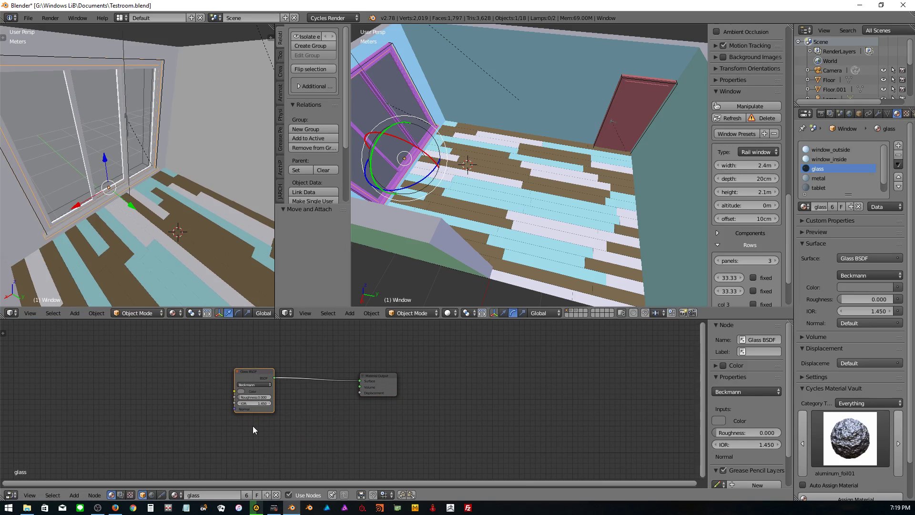
- Add a Transparent BSDF and a Mix Shader before the output, feeding Transparent into the second shader input
key(shift+a)
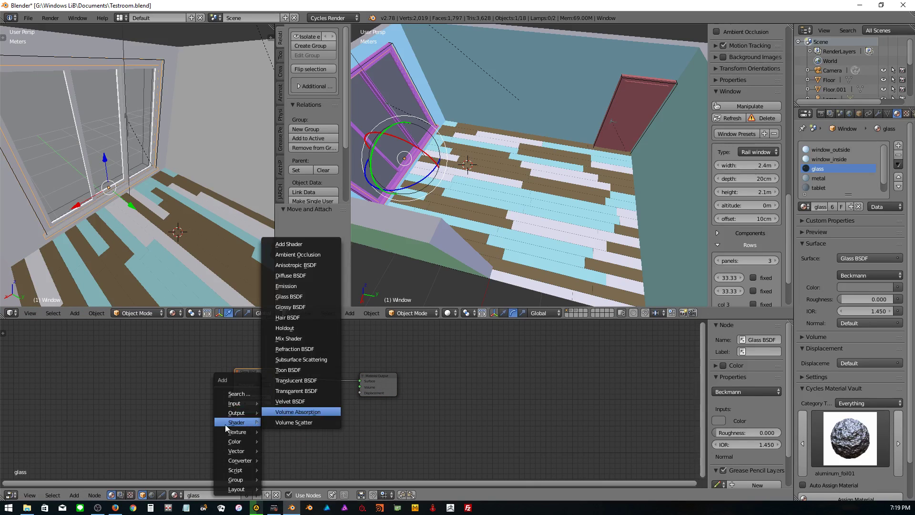
key(Escape)
key(shift+a)
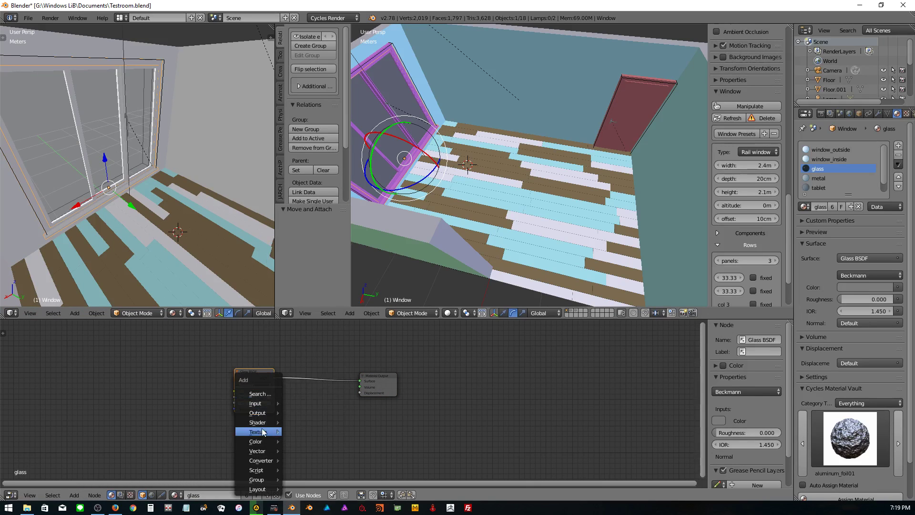
mouse_move(256, 422)
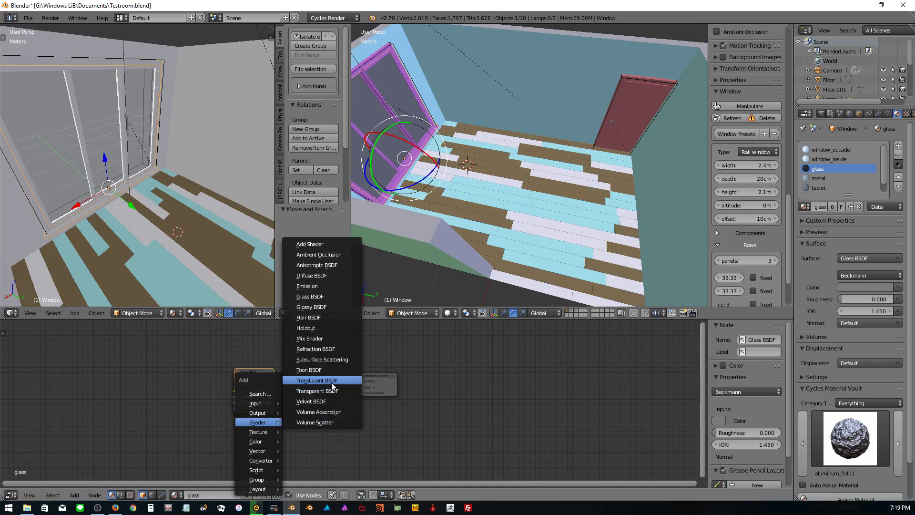
click(328, 392)
click(239, 427)
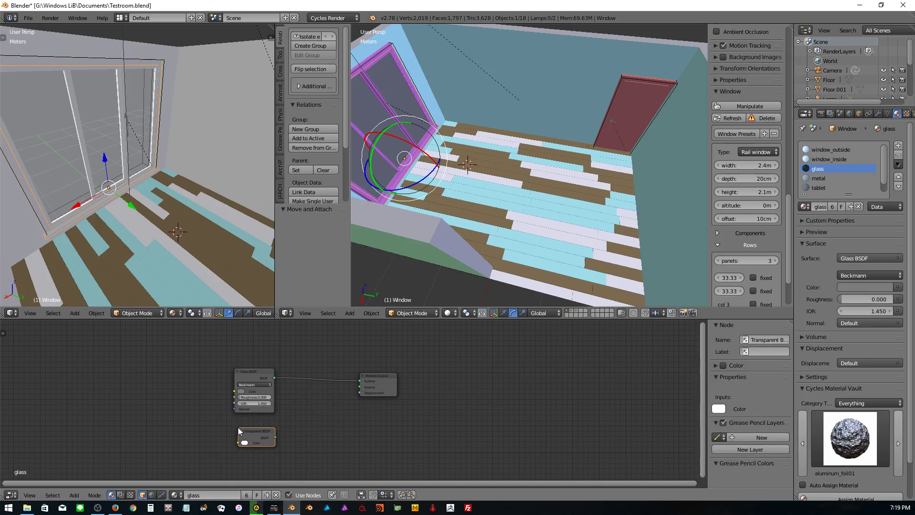
key(shift+a)
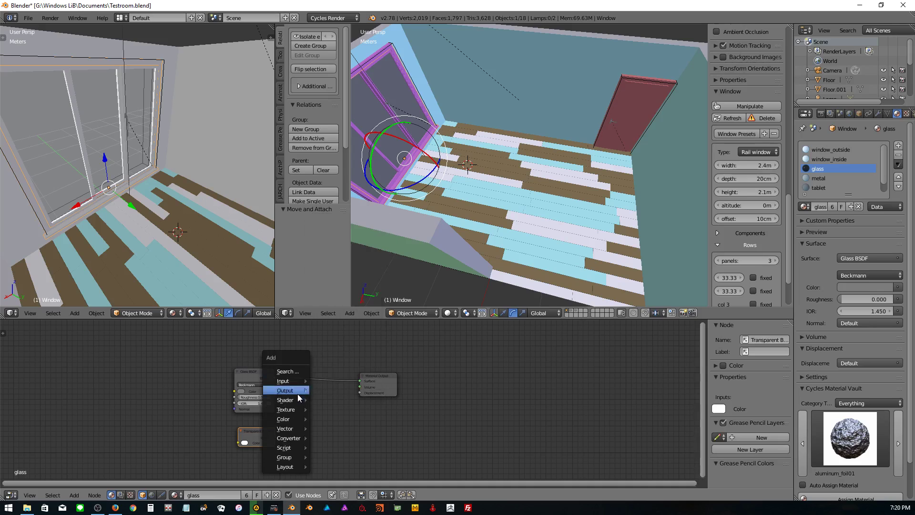
click(337, 316)
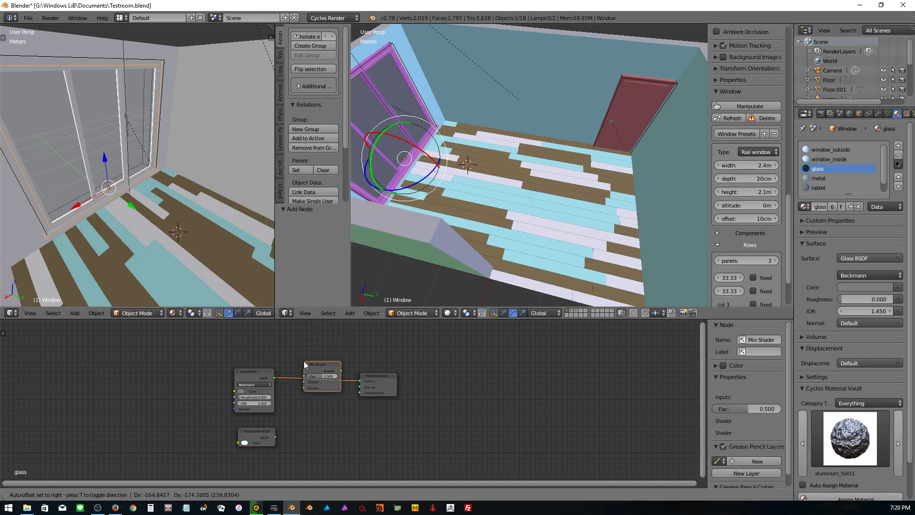
click(305, 368)
drag(276, 439, 282, 422)
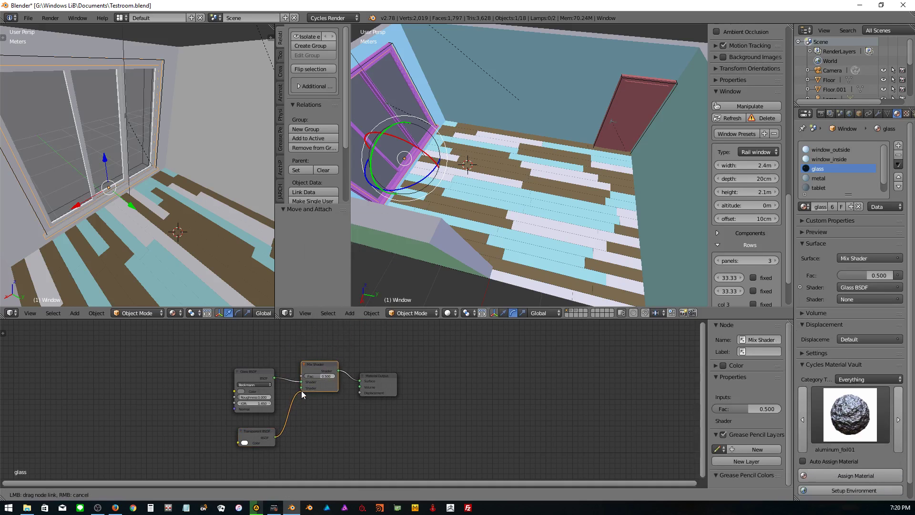
drag(303, 387, 327, 374)
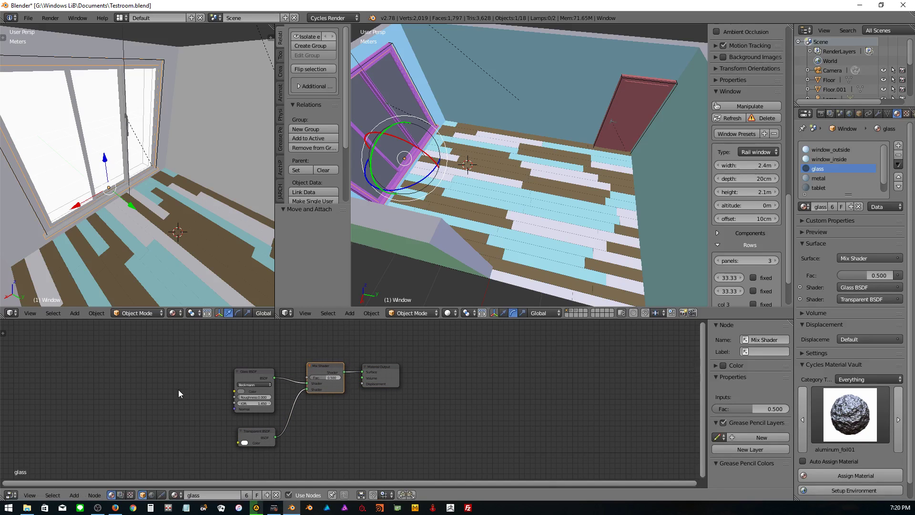
- Add a Light Path node and drive the mix factor with Is Shadow Ray
key(shift+a)
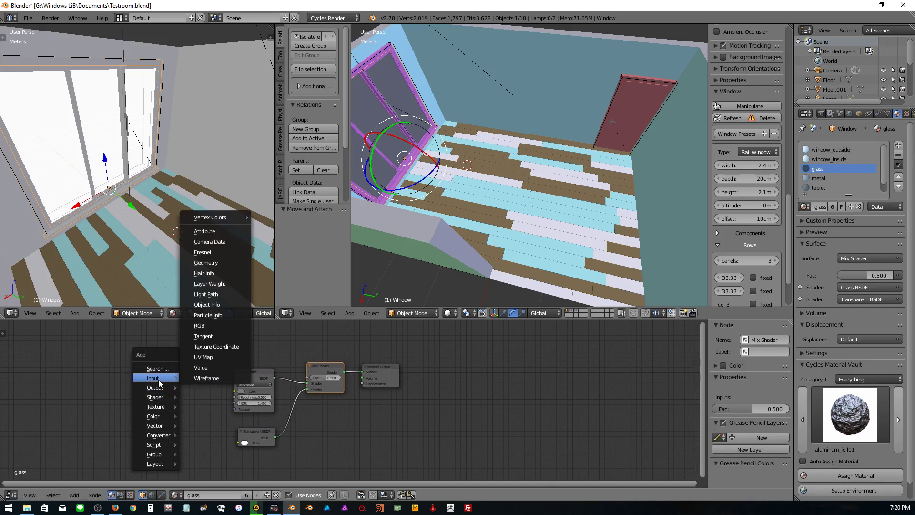
click(213, 294)
click(134, 339)
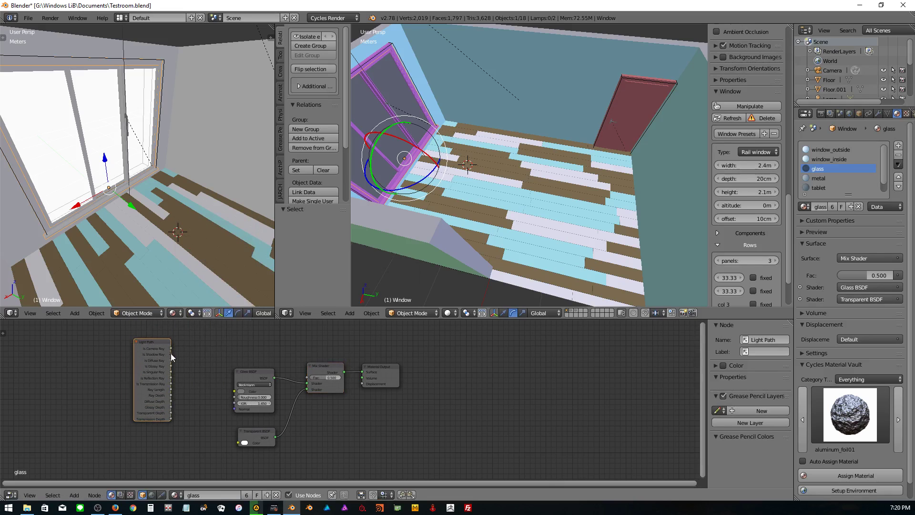
drag(170, 354, 310, 377)
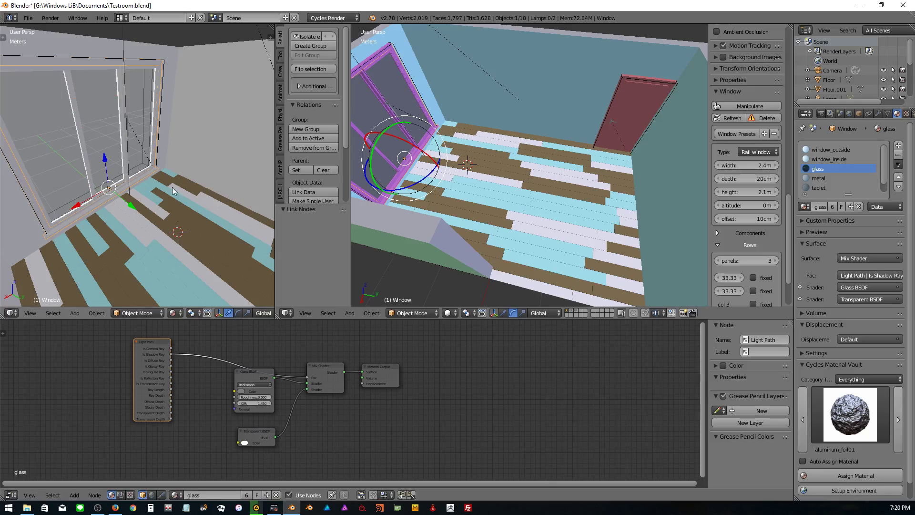
middle_drag(157, 205, 174, 194)
- Show the left view as a Rendered preview zoomed in facing the window wall
click(173, 312)
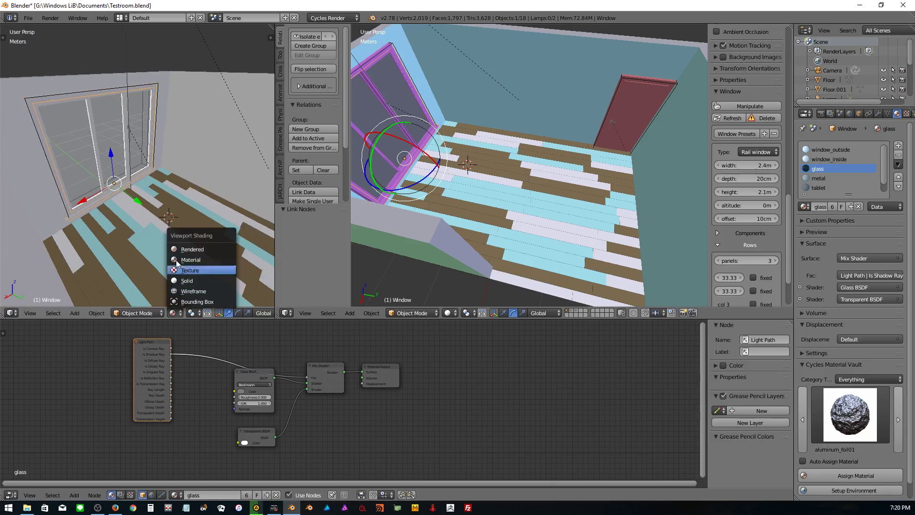
click(172, 249)
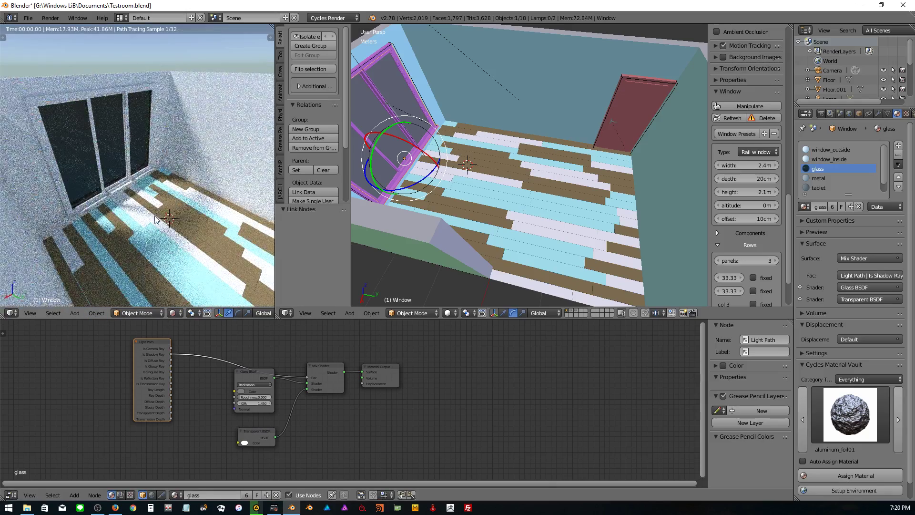
middle_drag(173, 249, 115, 188)
scroll(115, 183, up, 2)
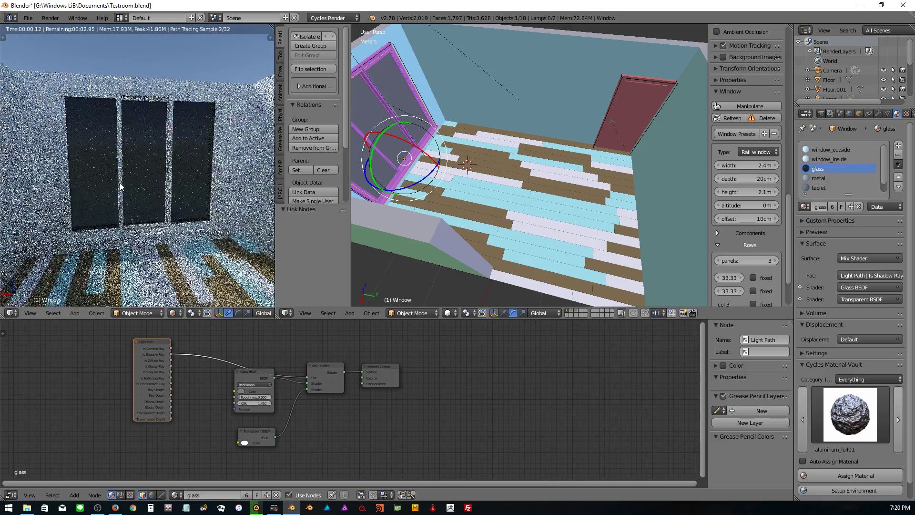
scroll(117, 183, up, 2)
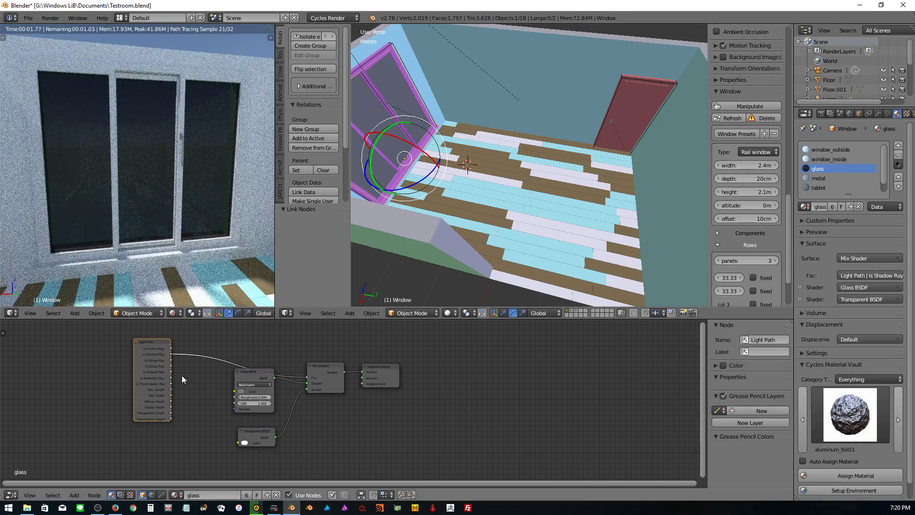
scroll(232, 399, up, 1)
scroll(232, 399, up, 1)
- Set the Glass BSDF colour to pure white
click(212, 390)
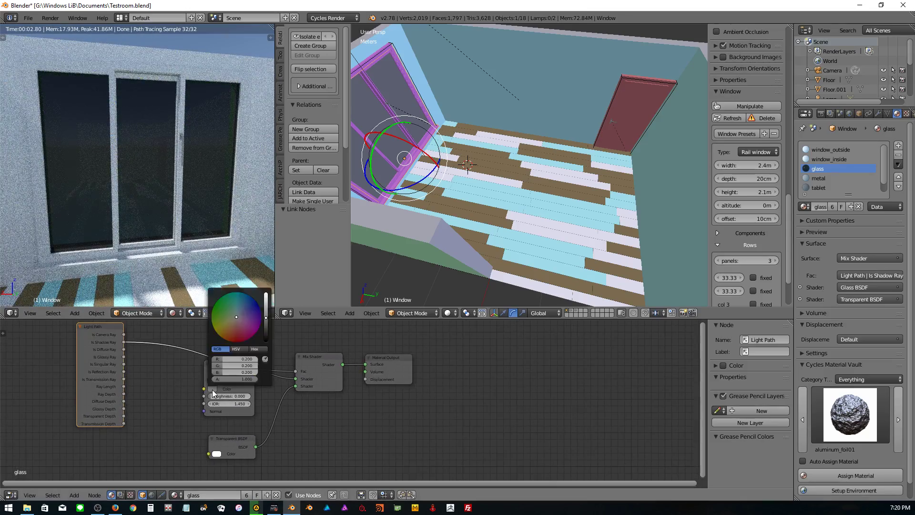
mouse_move(265, 309)
mouse_down()
mouse_move(265, 293)
mouse_move(266, 301)
mouse_up()
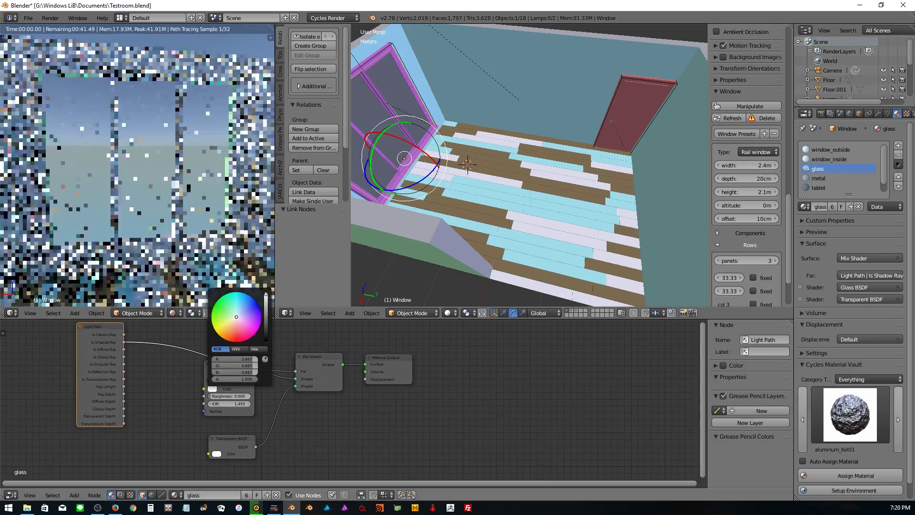
drag(266, 301, 266, 293)
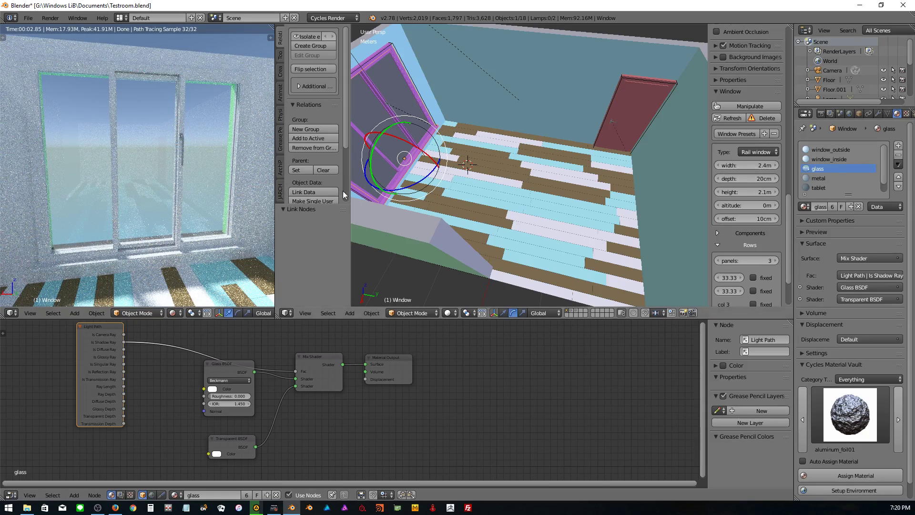
mouse_move(217, 246)
middle_down()
mouse_move(96, 233)
mouse_move(256, 261)
mouse_move(123, 197)
middle_up()
- Copy the wall's inside material and paste it onto the outside material slot
right_click(123, 197)
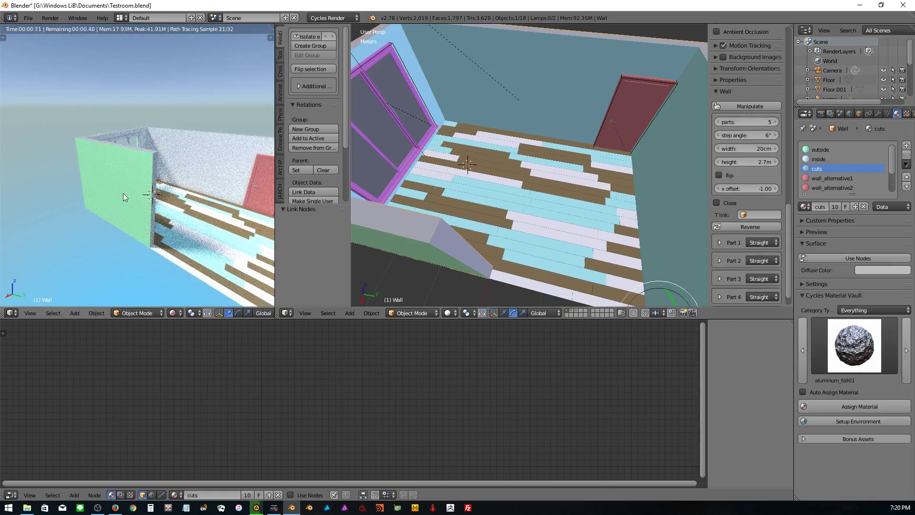
click(830, 159)
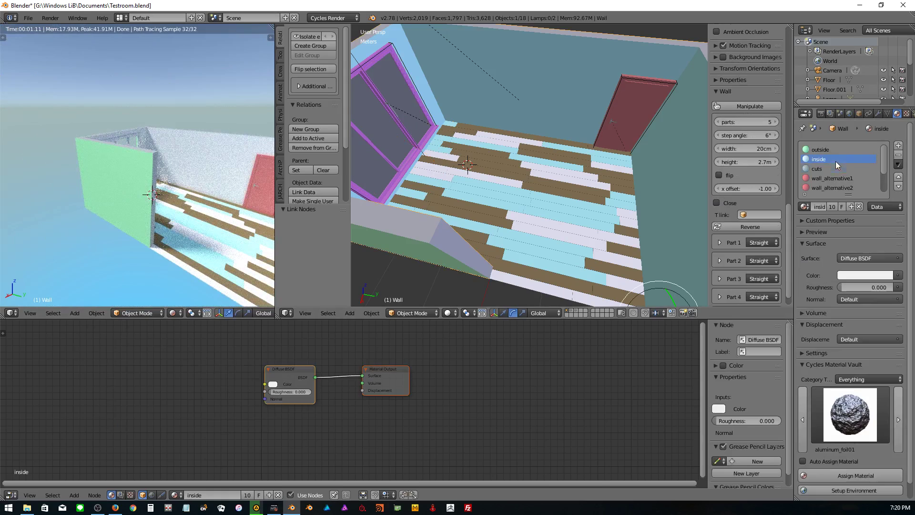
click(899, 164)
click(870, 186)
click(885, 169)
click(864, 151)
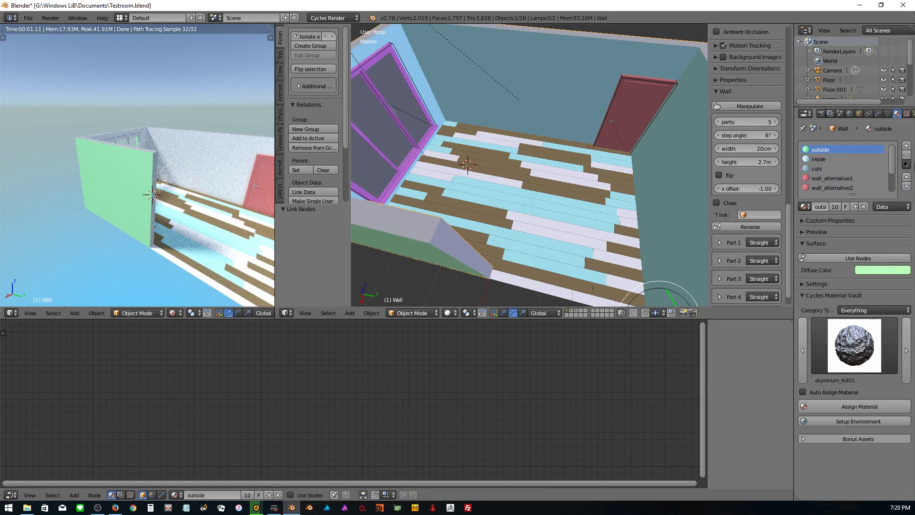
click(908, 165)
click(867, 190)
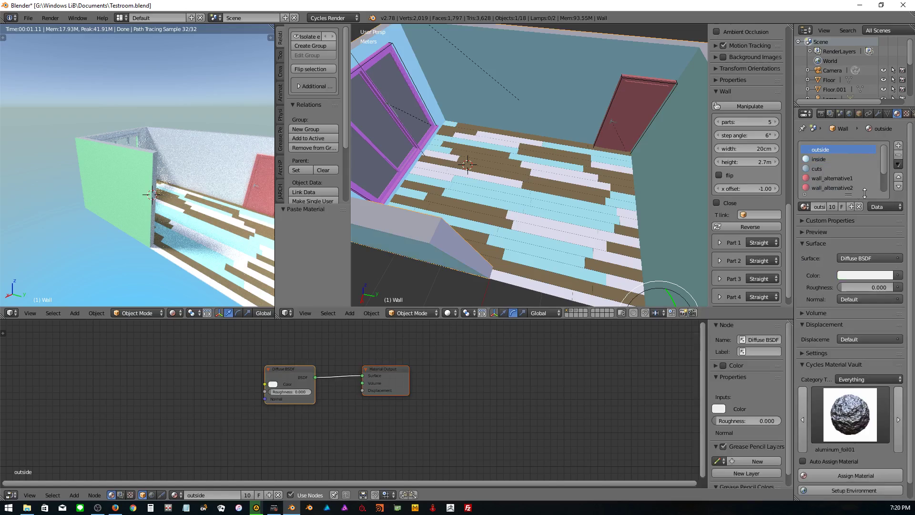
- Cycle the left view through textured and rendered shading, settle on Material preview, and select the door
middle_drag(200, 208, 259, 316)
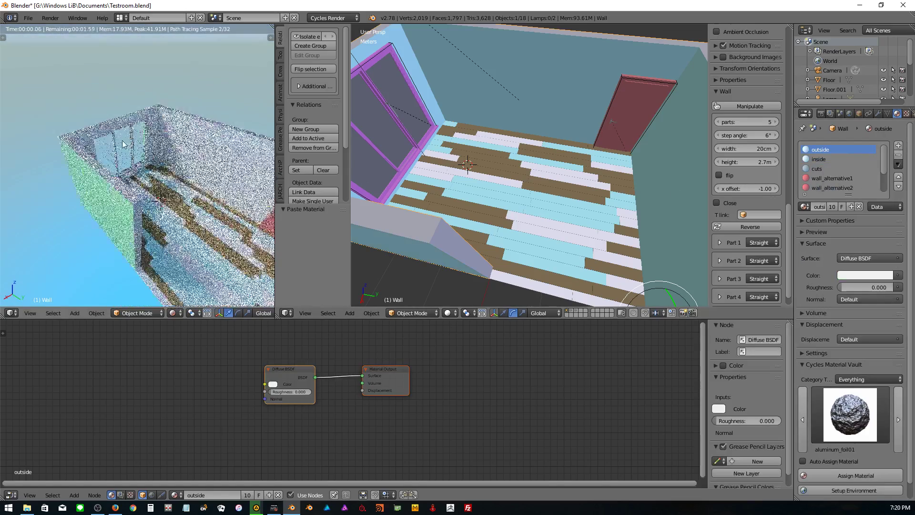
click(173, 313)
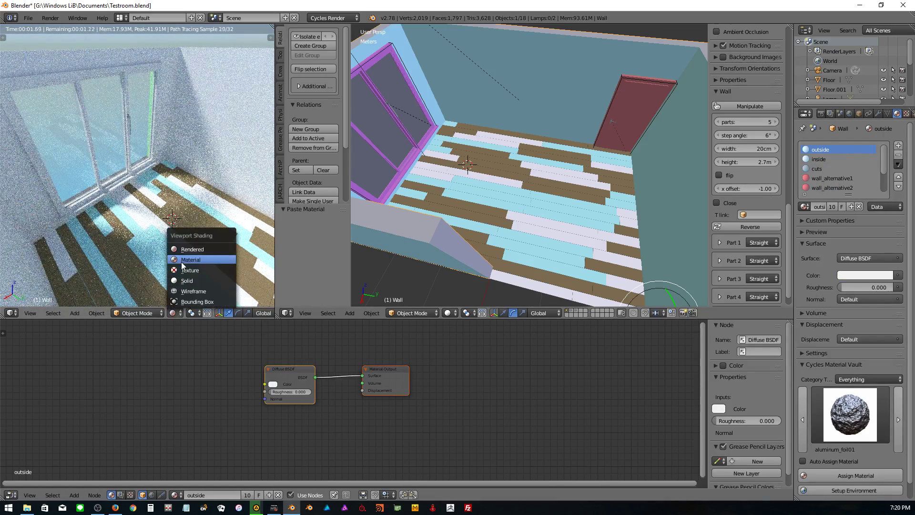
click(184, 269)
click(173, 313)
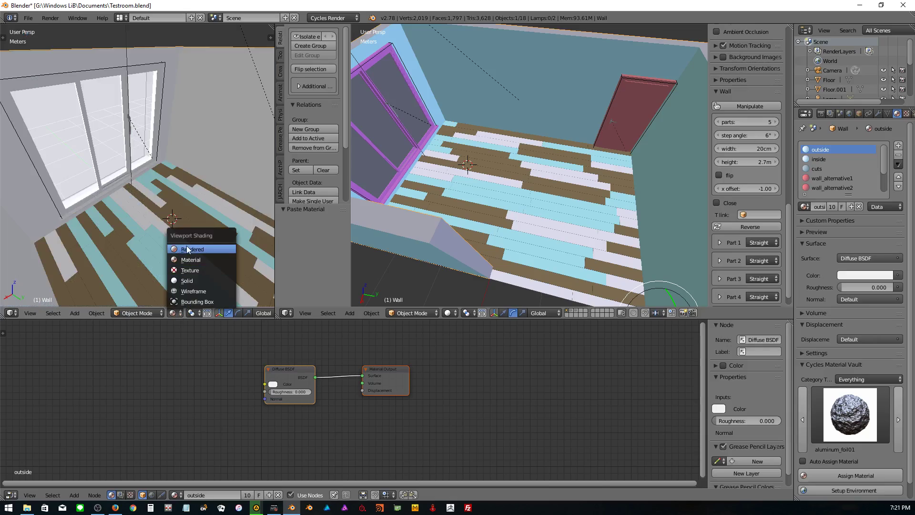
click(188, 250)
click(175, 313)
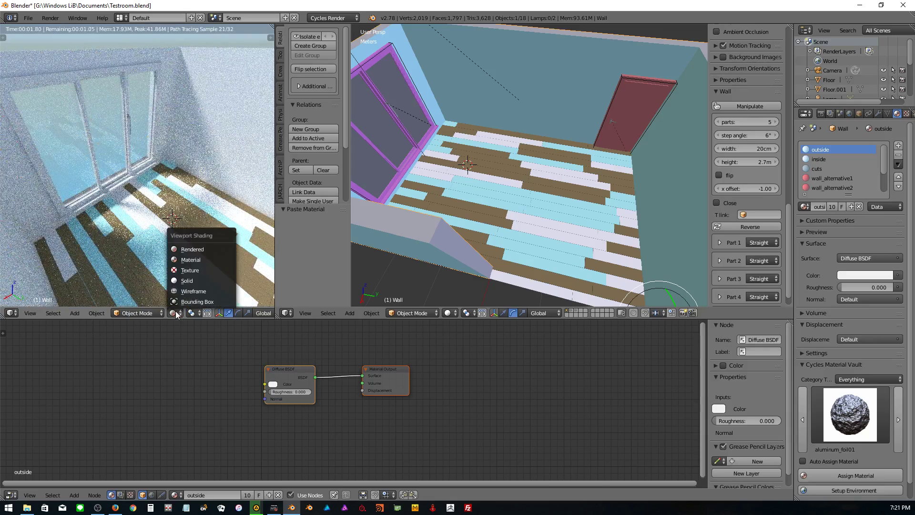
click(181, 262)
mouse_move(179, 262)
middle_down()
mouse_move(165, 222)
mouse_move(179, 246)
mouse_move(196, 185)
middle_up()
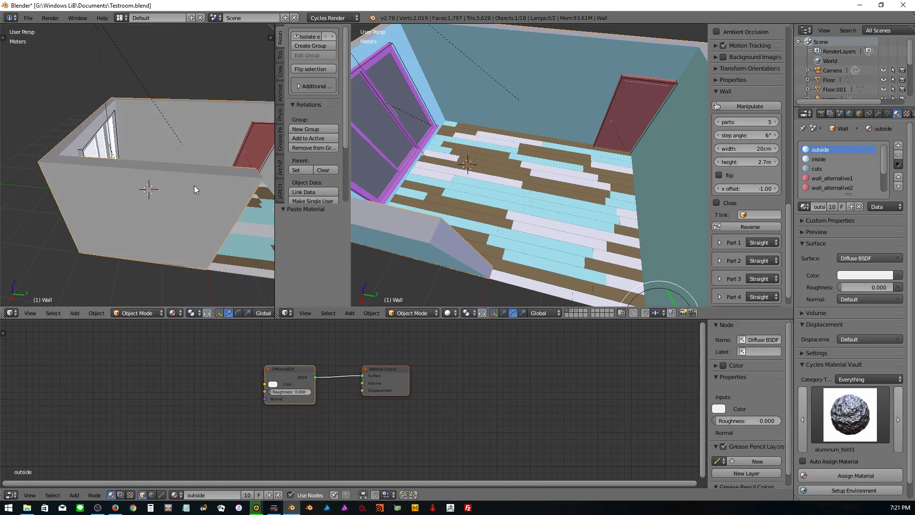
scroll(193, 185, up, 5)
scroll(104, 205, up, 3)
right_click(214, 164)
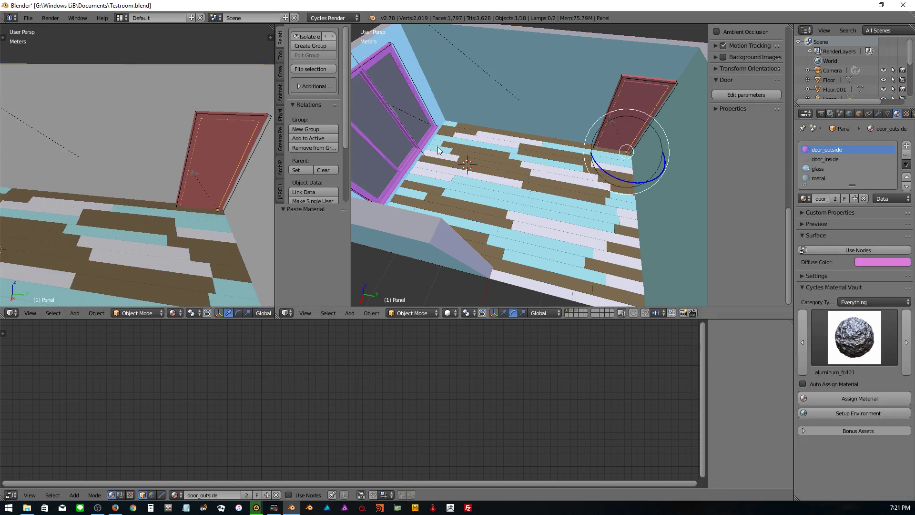
- Make door_inside a node-based Diffuse BSDF and brighten its colour to white
click(907, 165)
click(816, 159)
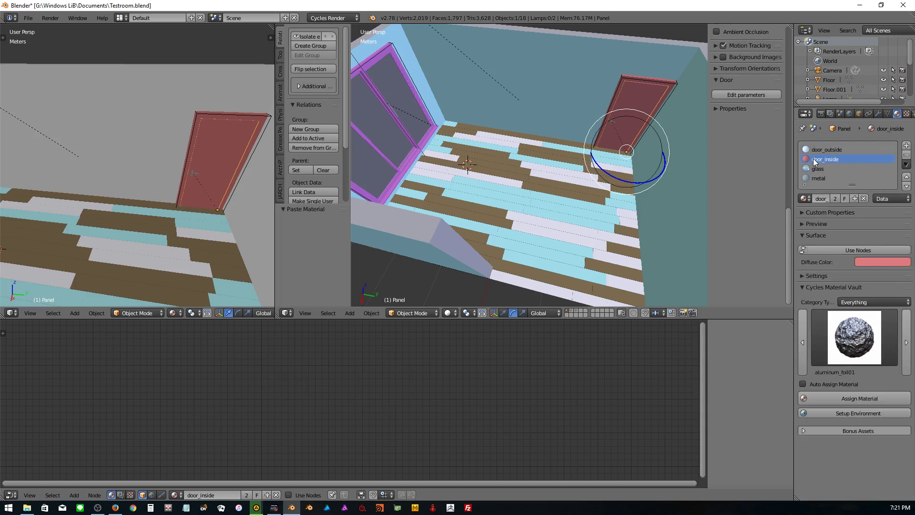
click(907, 165)
click(866, 195)
middle_drag(140, 167, 137, 166)
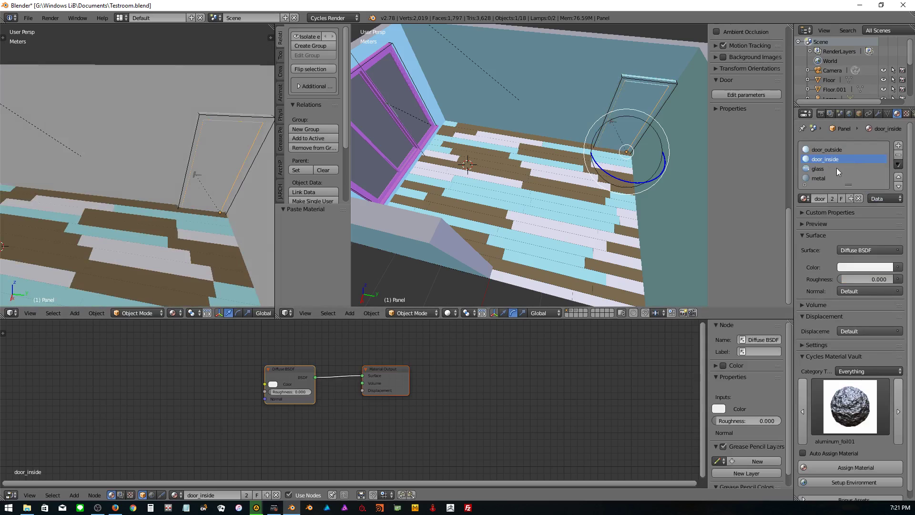
click(275, 385)
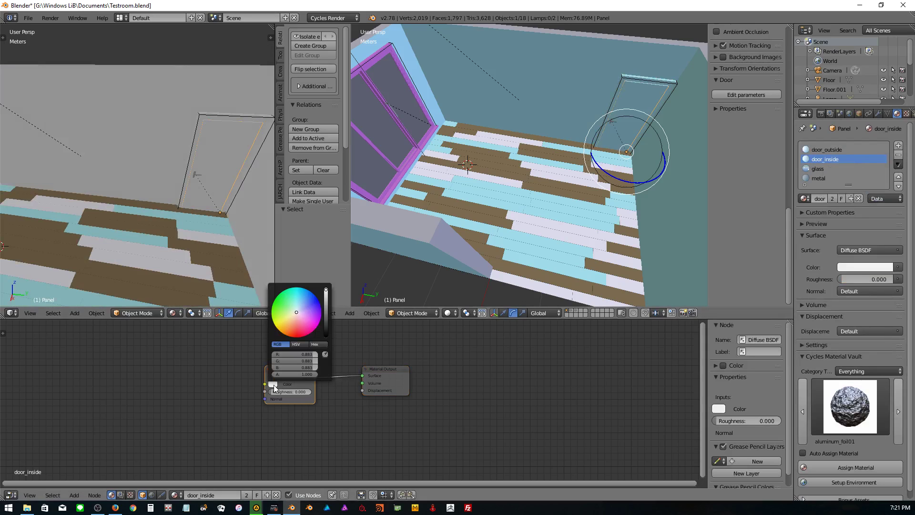
click(327, 290)
scroll(168, 295, down, 2)
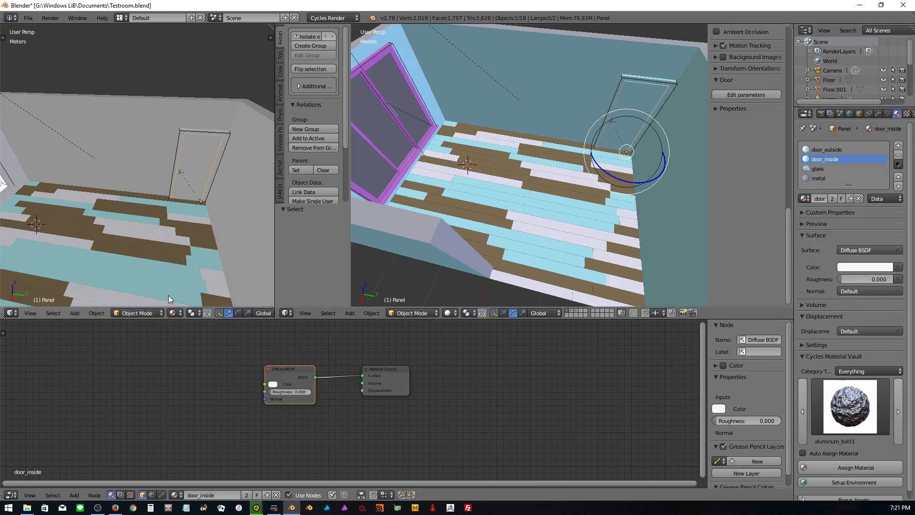
scroll(139, 262, down, 2)
scroll(110, 249, up, 1)
- Select the floor and make Floor_alt1 a node-based material coloured yellow-orange
right_click(107, 203)
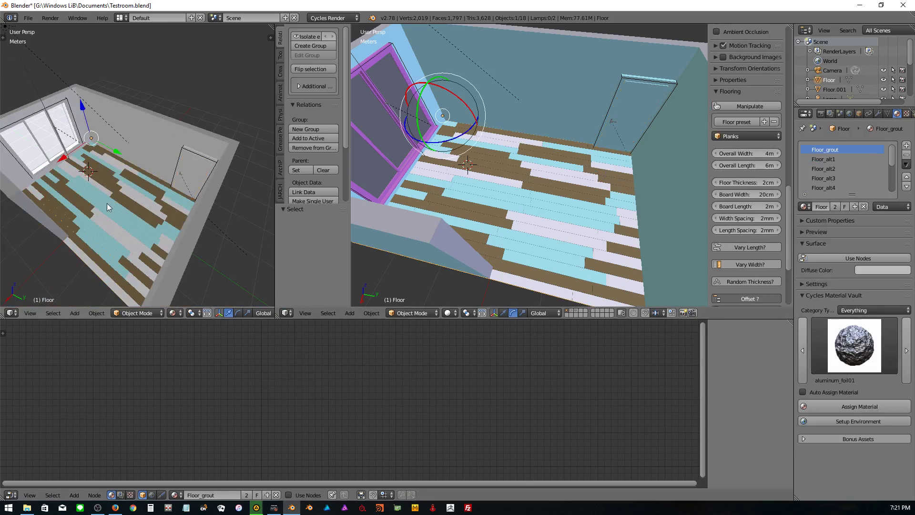
scroll(107, 203, up, 1)
scroll(107, 203, up, 1)
scroll(107, 203, down, 2)
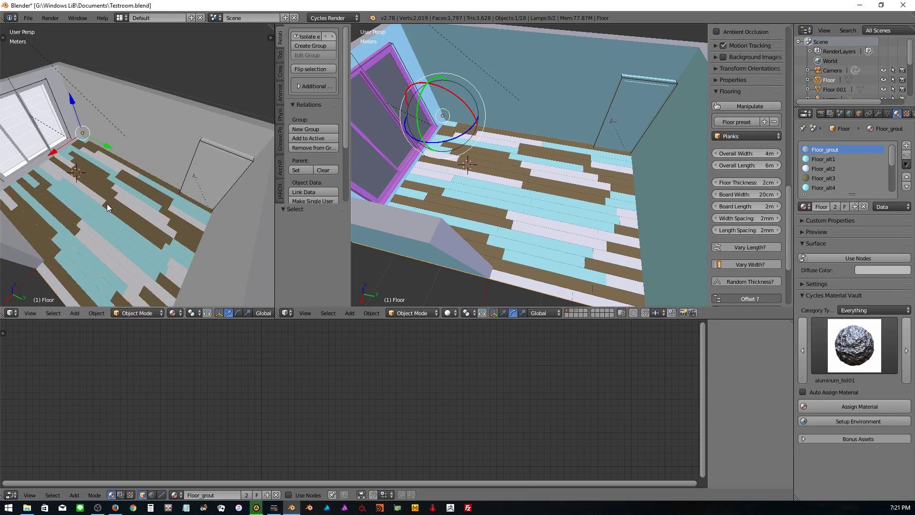
middle_drag(130, 238, 179, 214)
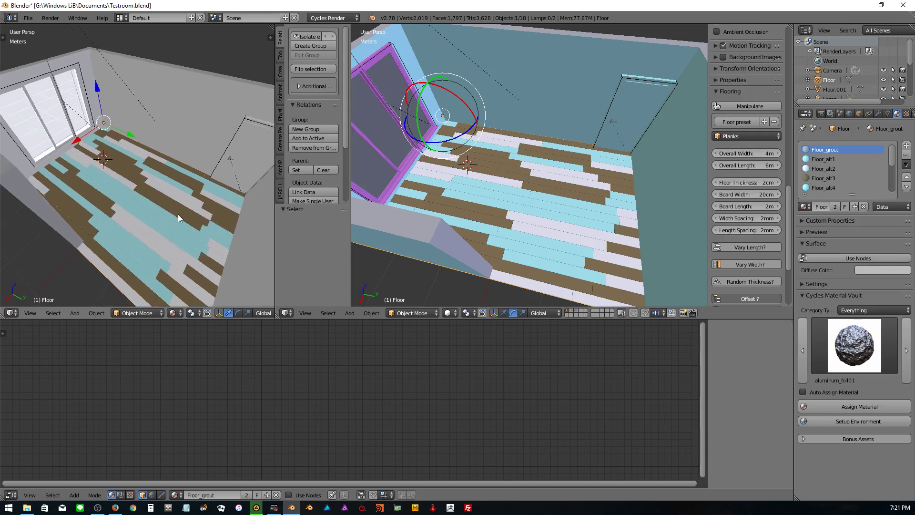
click(832, 160)
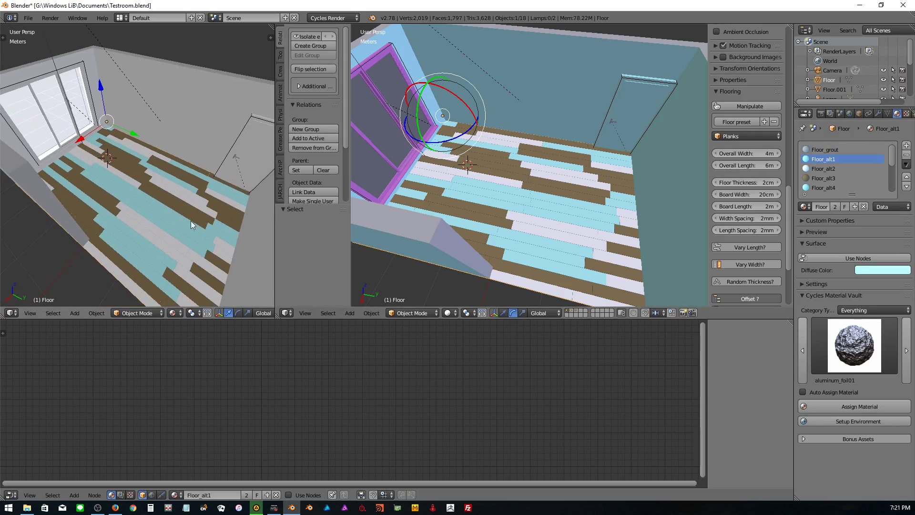
scroll(190, 221, up, 2)
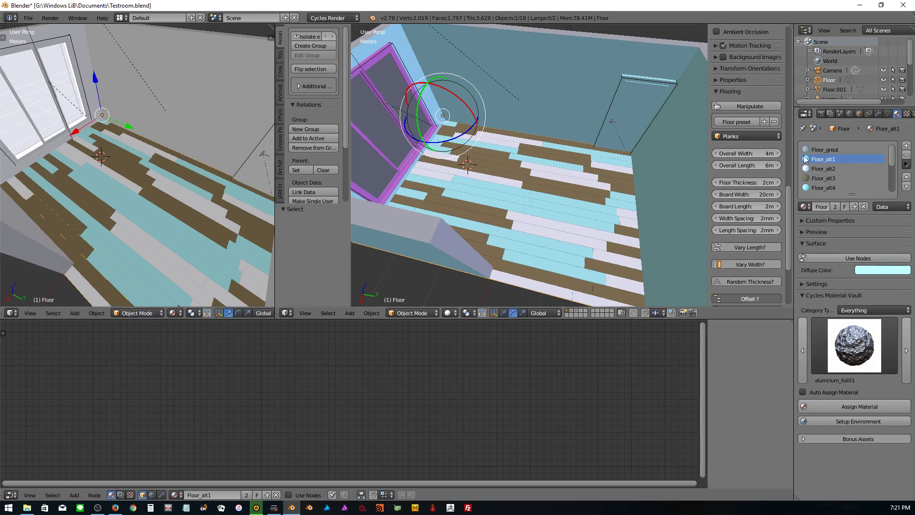
click(874, 258)
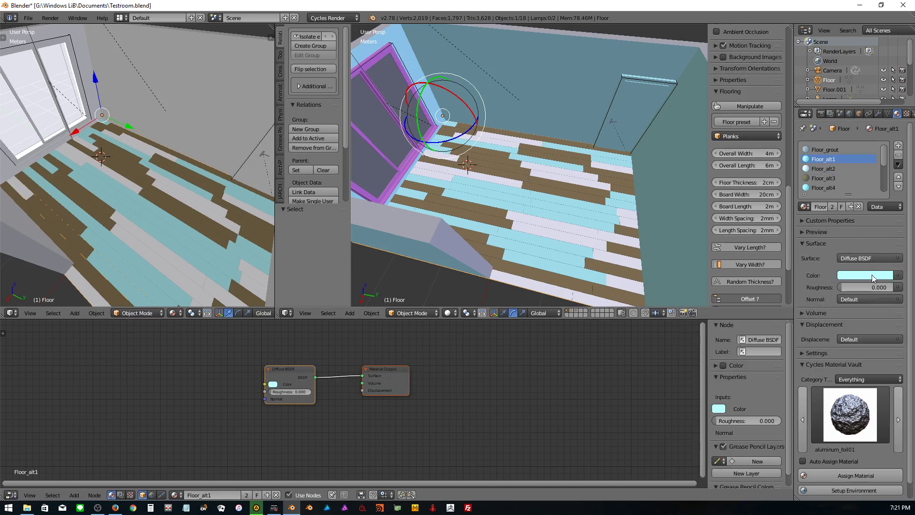
click(875, 276)
drag(835, 200, 817, 197)
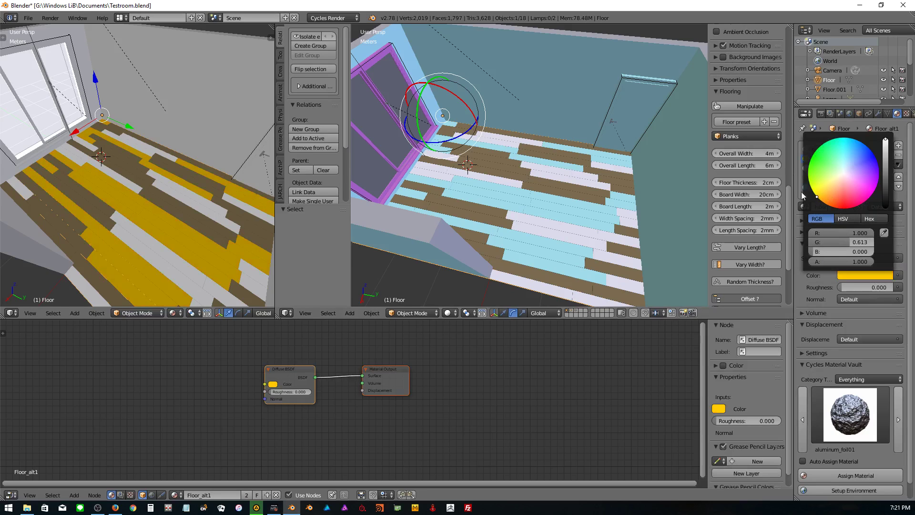
- Make Floor_alt2 orange-red and Floor_alt3 dark rust, bringing in the wood image texture
click(833, 170)
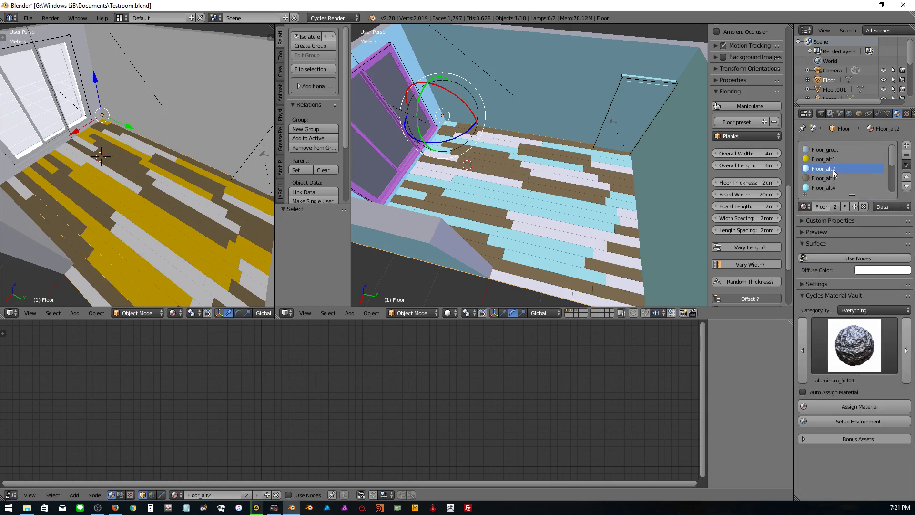
click(837, 256)
click(859, 276)
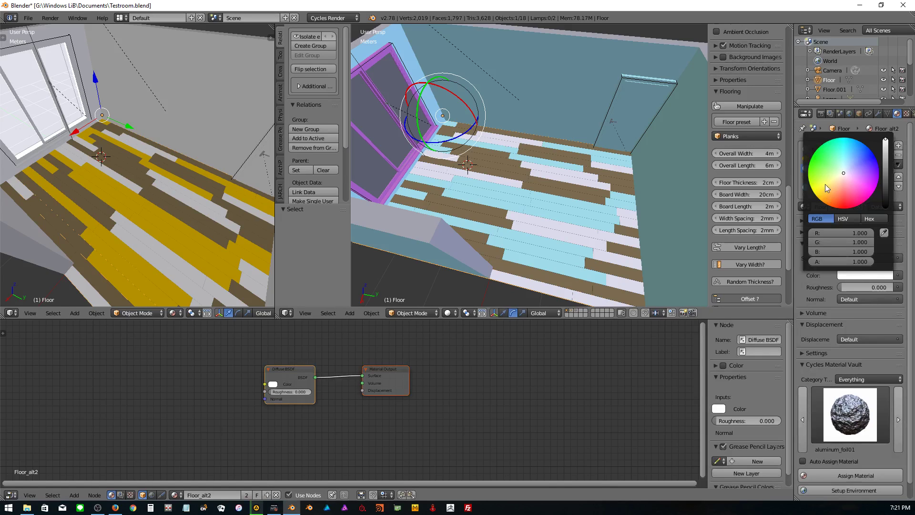
drag(831, 185, 828, 206)
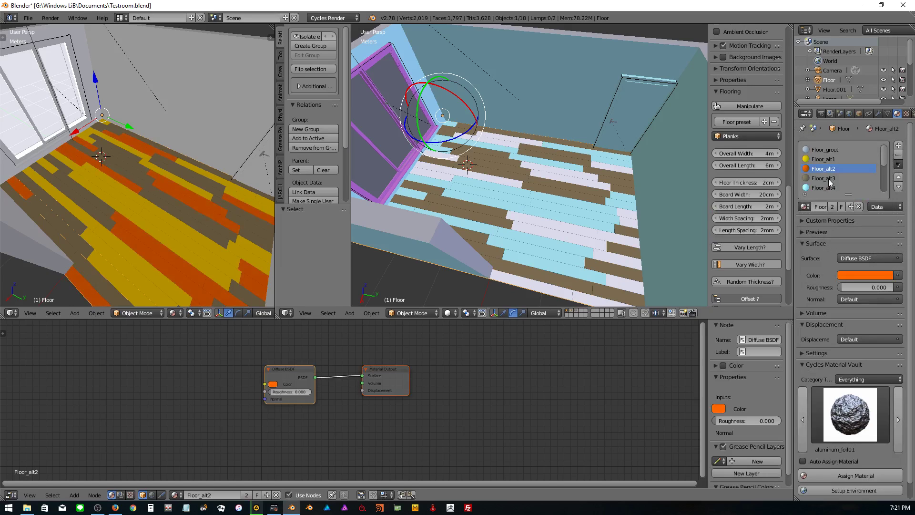
click(829, 178)
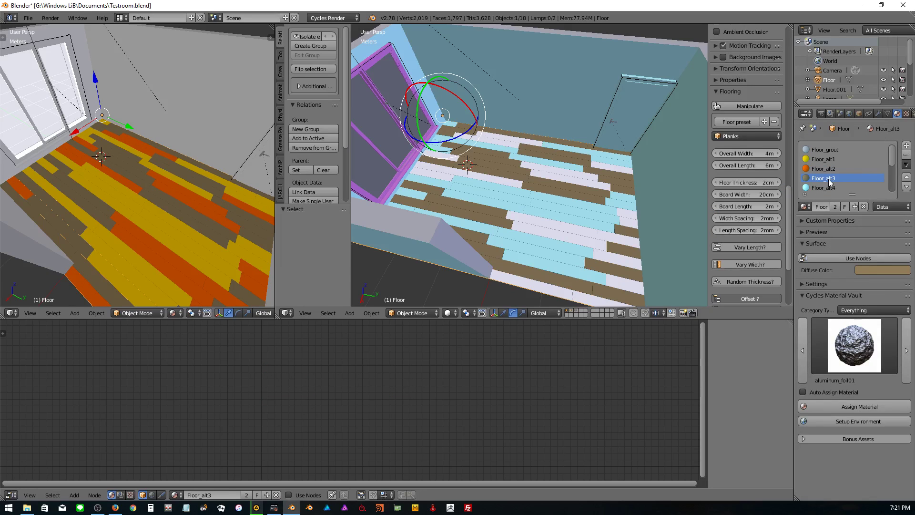
click(877, 259)
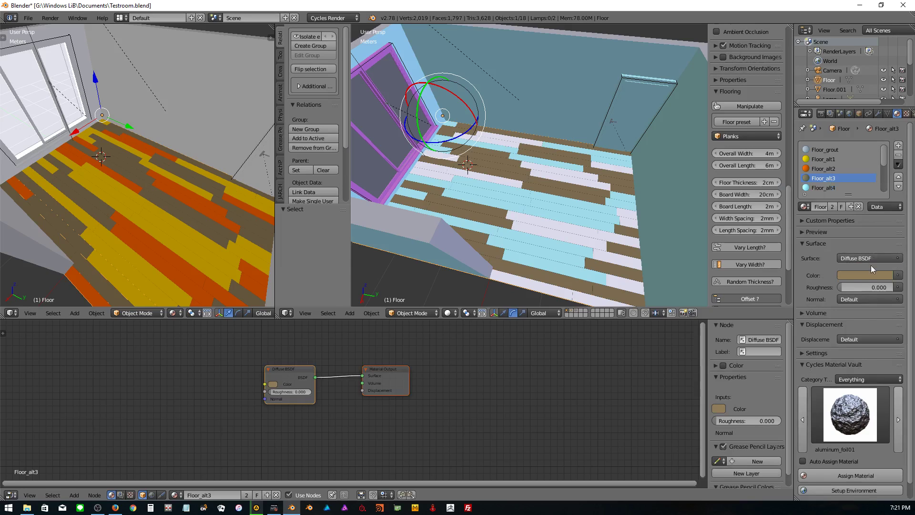
click(861, 273)
mouse_move(832, 181)
mouse_down()
mouse_move(809, 180)
mouse_move(826, 204)
mouse_up()
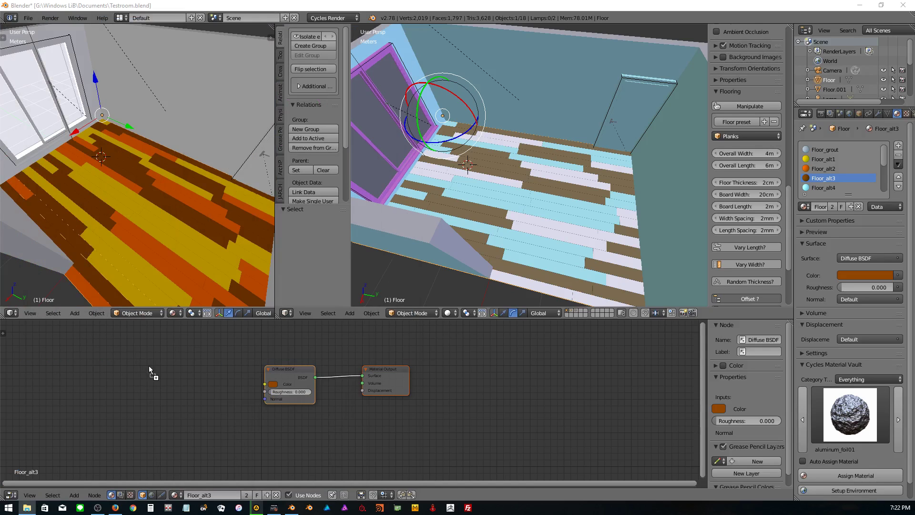
drag(162, 376, 265, 384)
- Switch windows to fetch the wood image for the Floor_alt3 material
scroll(87, 209, up, 1)
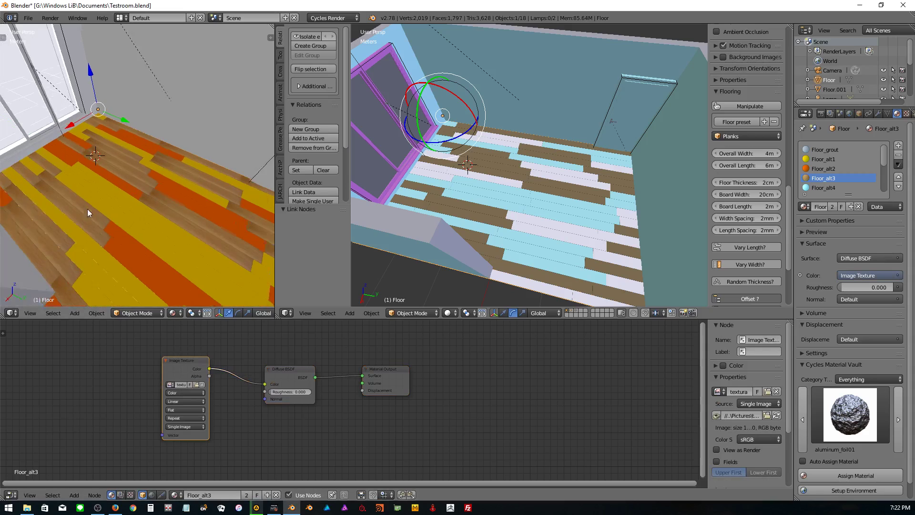
scroll(133, 197, up, 1)
scroll(157, 210, up, 1)
scroll(143, 202, up, 2)
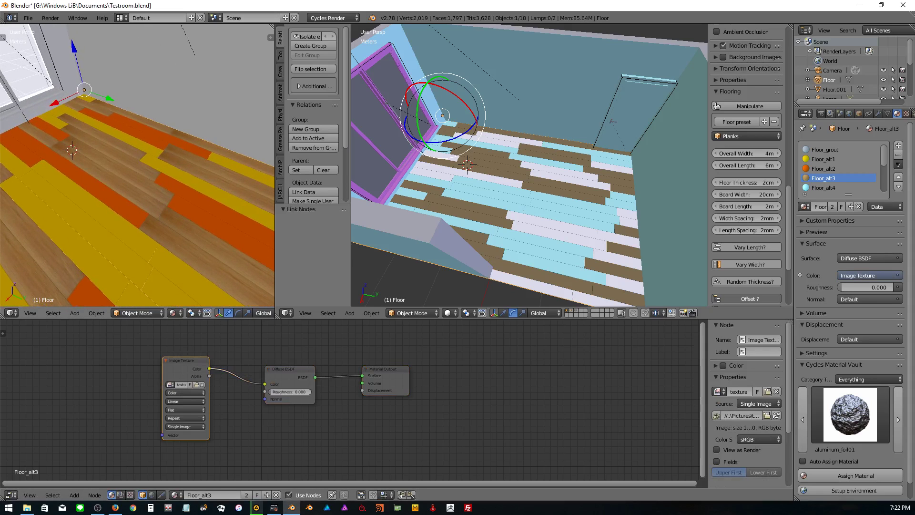
key(alt+Tab)
scroll(281, 357, down, 1)
scroll(280, 356, down, 2)
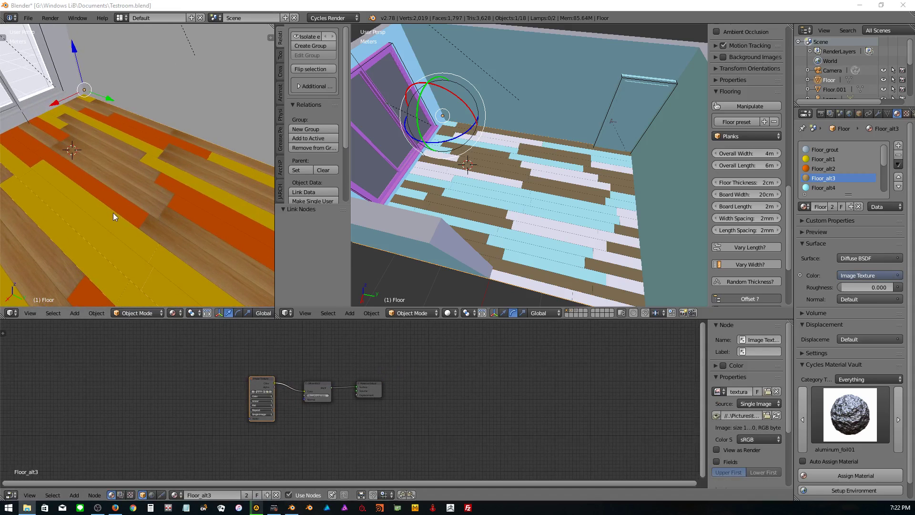
- Orbit the floor and frame the wood Image Texture feeding the Diffuse BSDF Color
middle_drag(113, 213, 138, 197)
scroll(141, 257, down, 1)
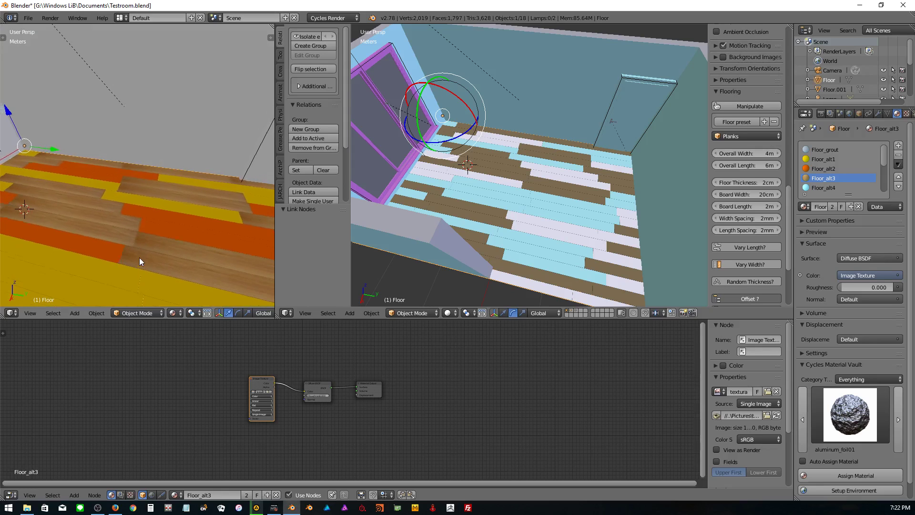
scroll(139, 257, down, 1)
scroll(133, 251, down, 2)
mouse_move(134, 250)
middle_down()
mouse_move(158, 172)
mouse_move(162, 267)
mouse_move(125, 264)
middle_up()
scroll(105, 258, up, 2)
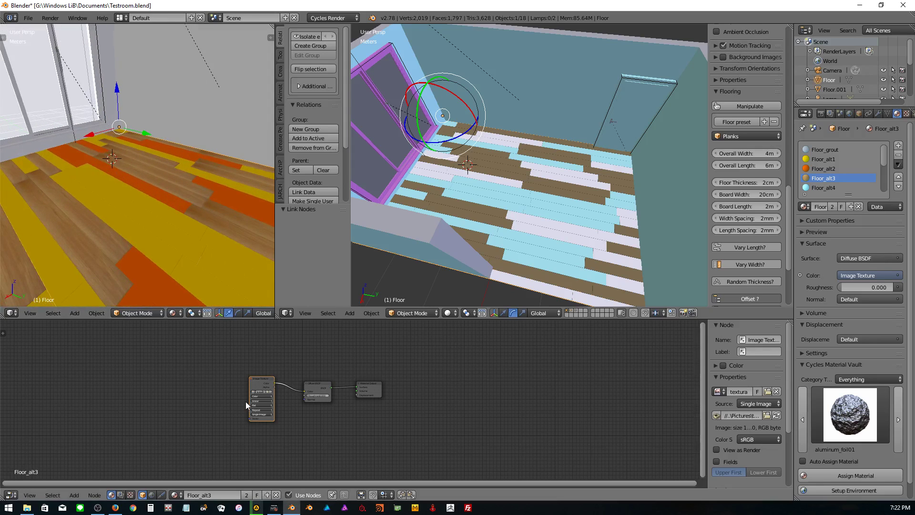
scroll(168, 393, up, 2)
scroll(168, 393, up, 1)
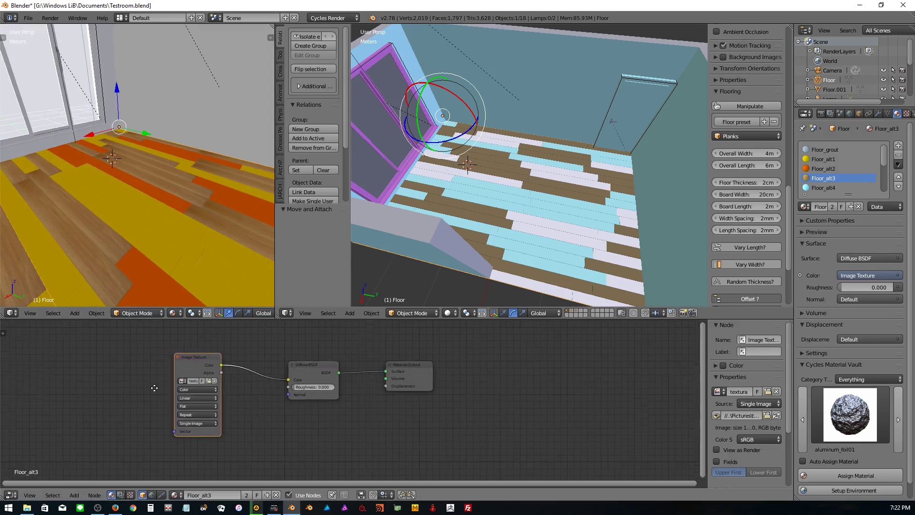
middle_drag(52, 389, 191, 400)
key(shift+a)
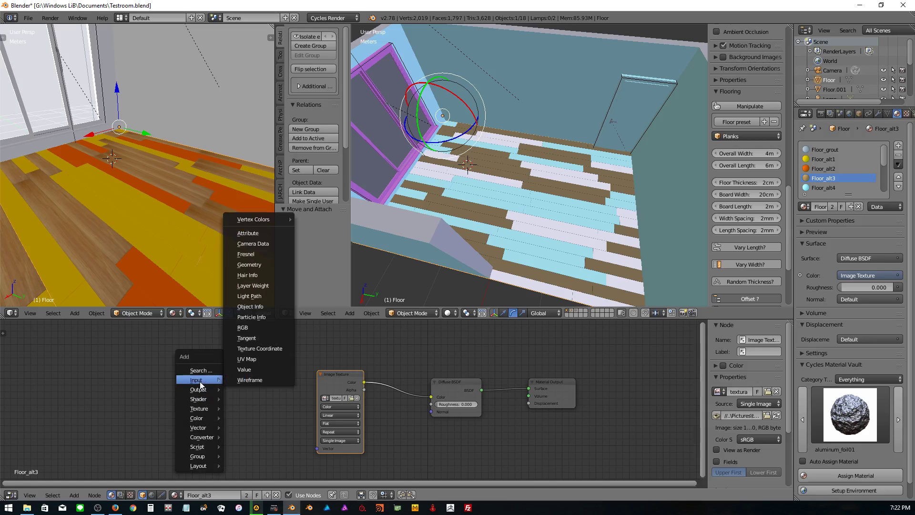
- Add and link Texture Coordinate and Mapping nodes, then delete both to start over
click(236, 349)
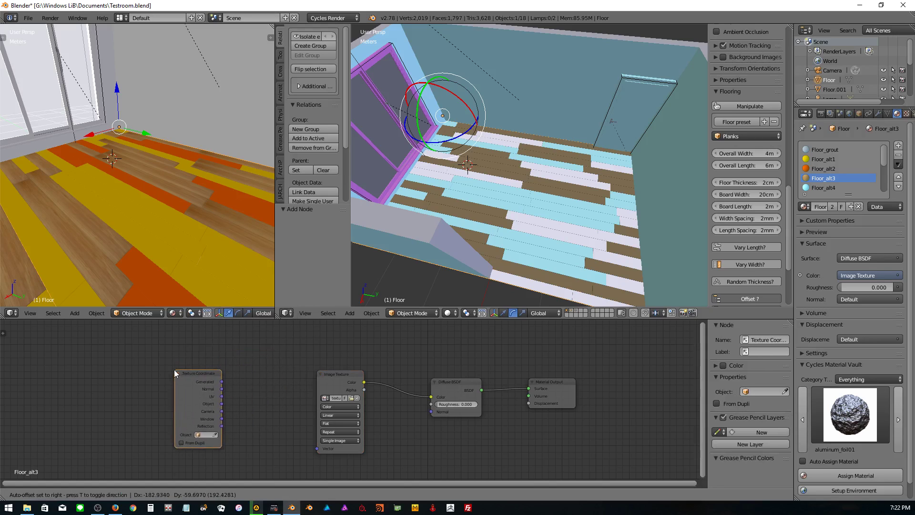
click(82, 365)
key(shift+a)
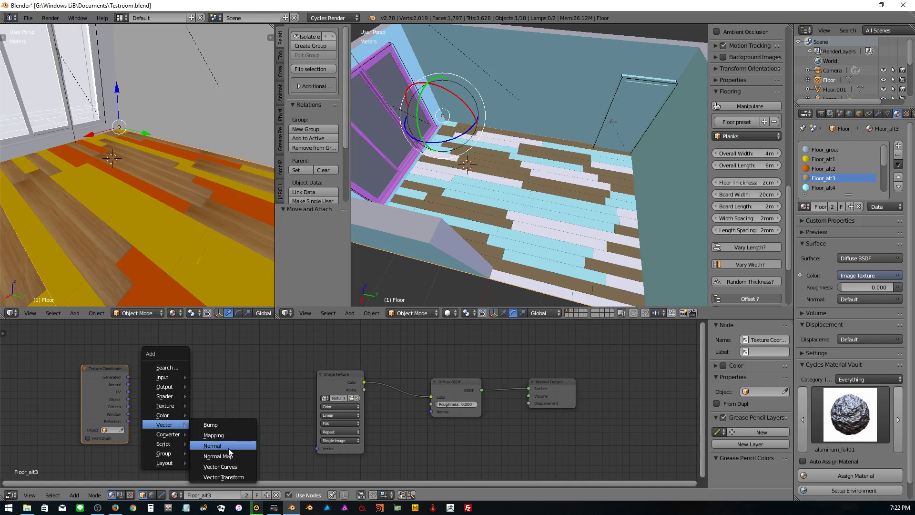
mouse_move(164, 424)
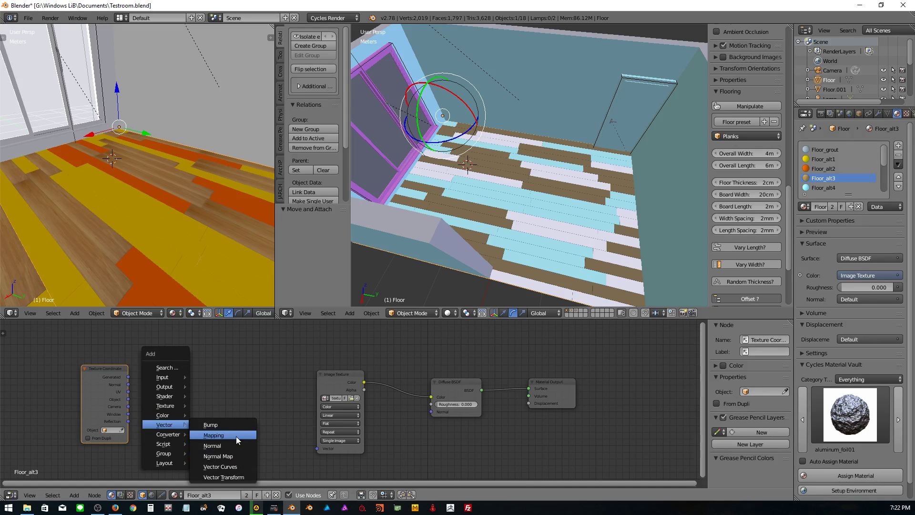
click(236, 435)
click(159, 362)
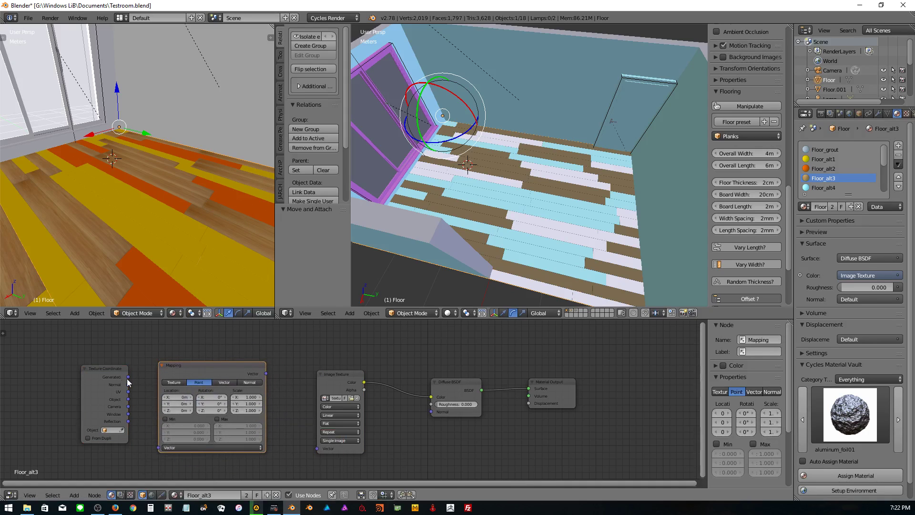
click(127, 380)
drag(127, 378, 159, 447)
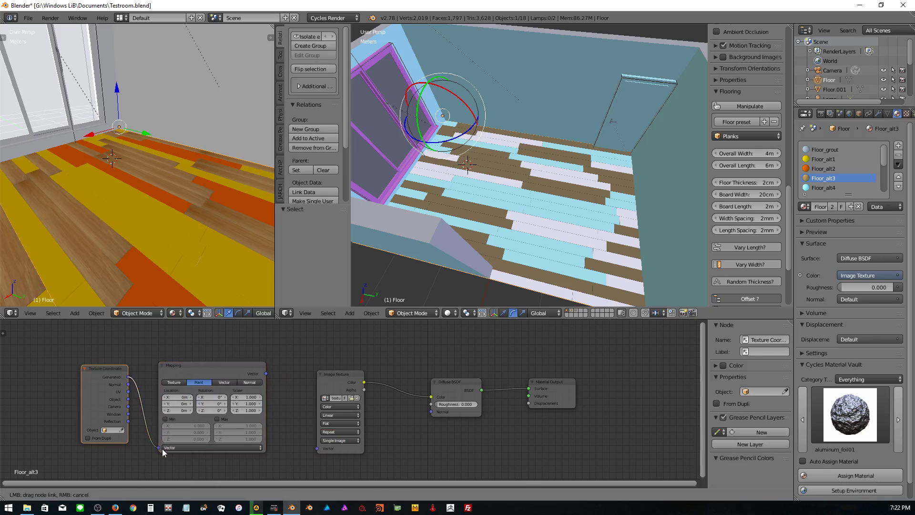
click(268, 377)
key(x)
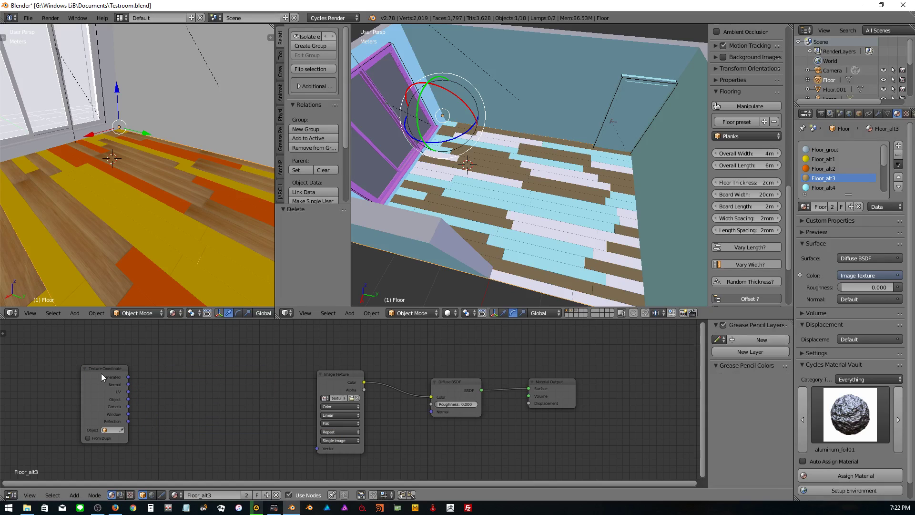
click(102, 373)
key(x)
- Chain Texture Coordinate Generated into a new Mapping node feeding the Image Texture Vector
key(shift+a)
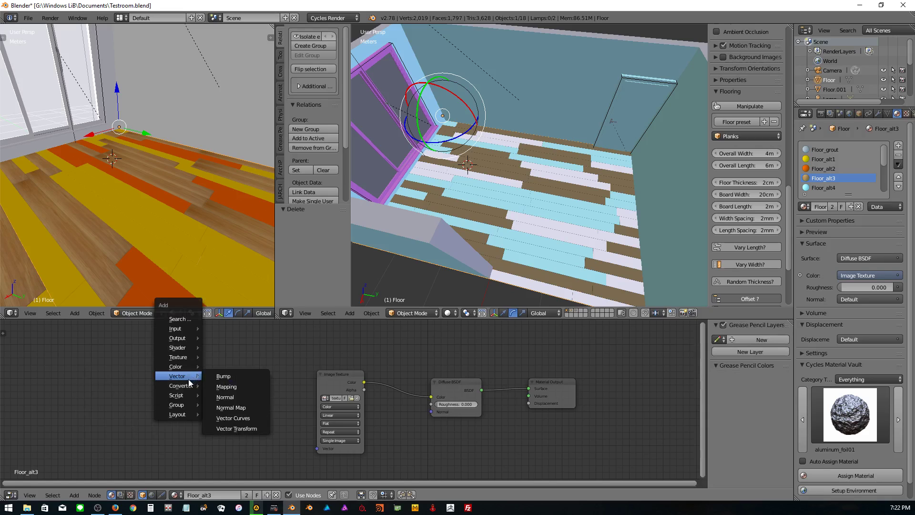
click(225, 387)
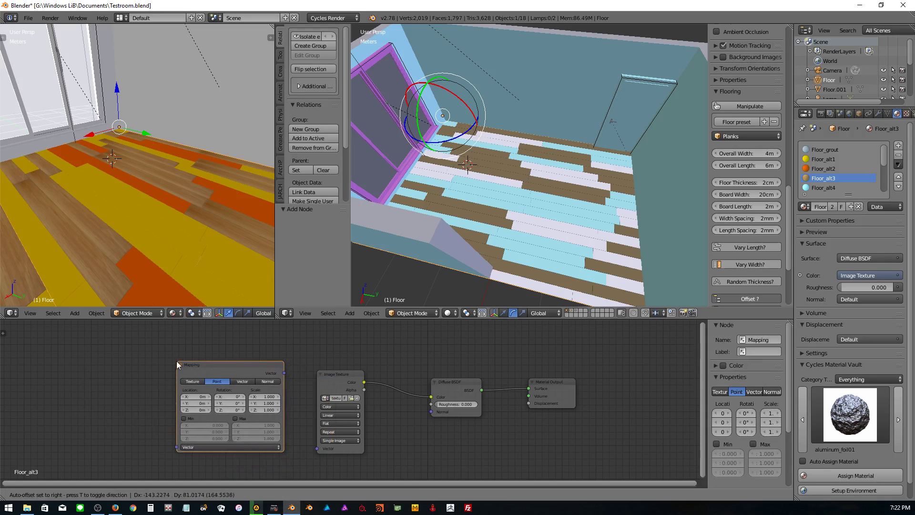
click(176, 361)
drag(284, 373, 317, 448)
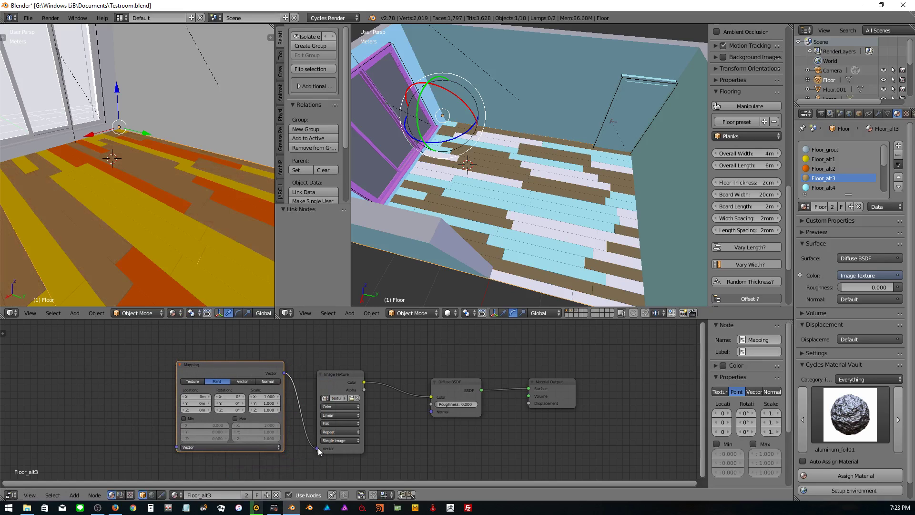
key(shift+a)
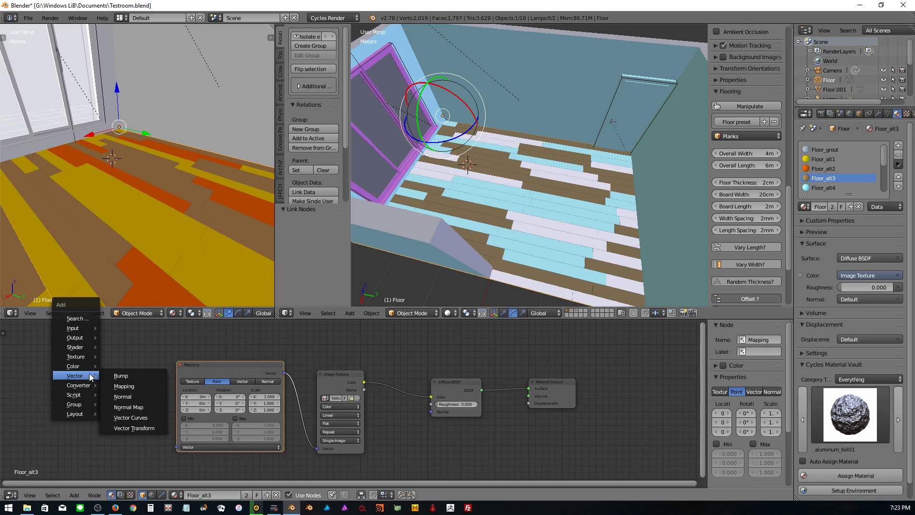
key(shift+a)
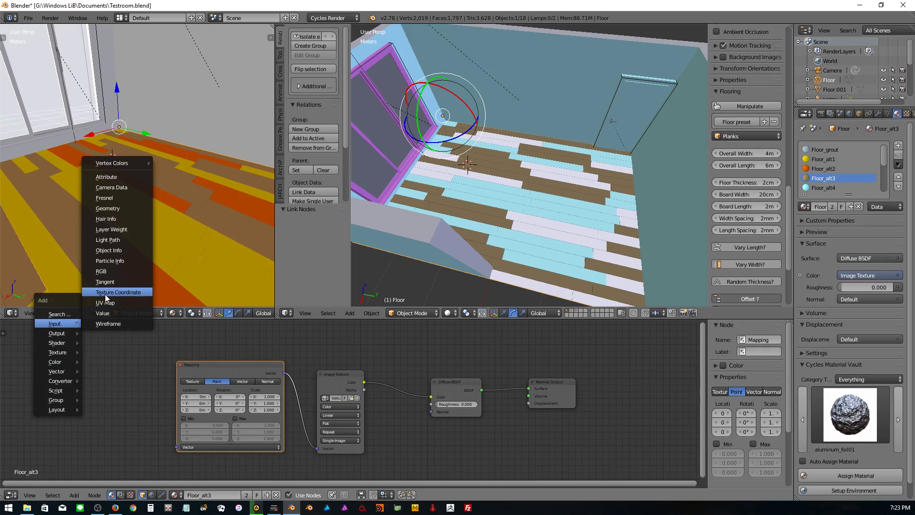
click(106, 292)
click(75, 367)
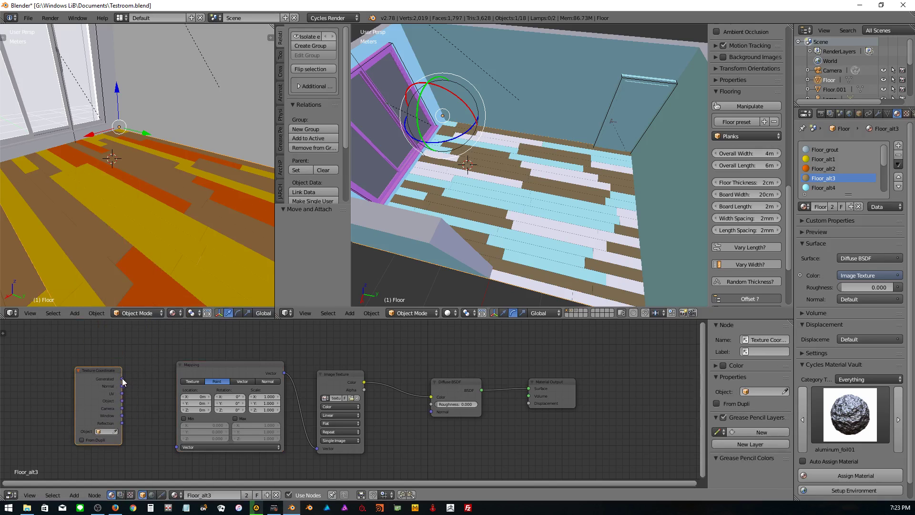
drag(123, 379, 162, 409)
drag(180, 444, 181, 444)
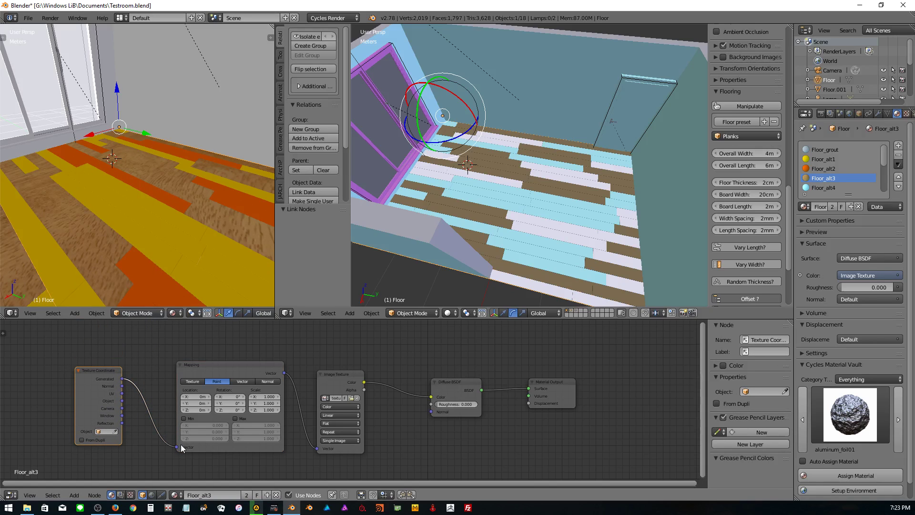
- Rewire the Mapping node's input from Generated to UV coordinates
middle_drag(104, 240, 107, 238)
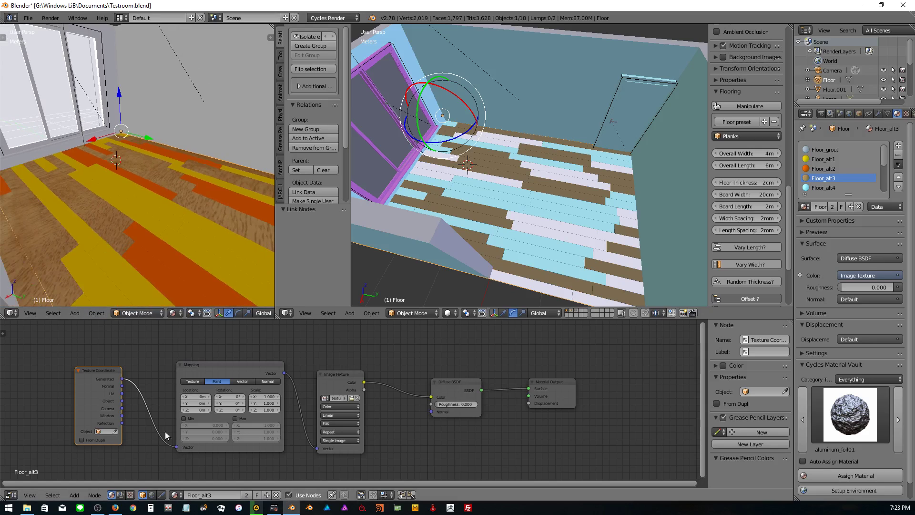
mouse_move(176, 448)
mouse_down()
mouse_move(123, 399)
mouse_move(179, 445)
mouse_up()
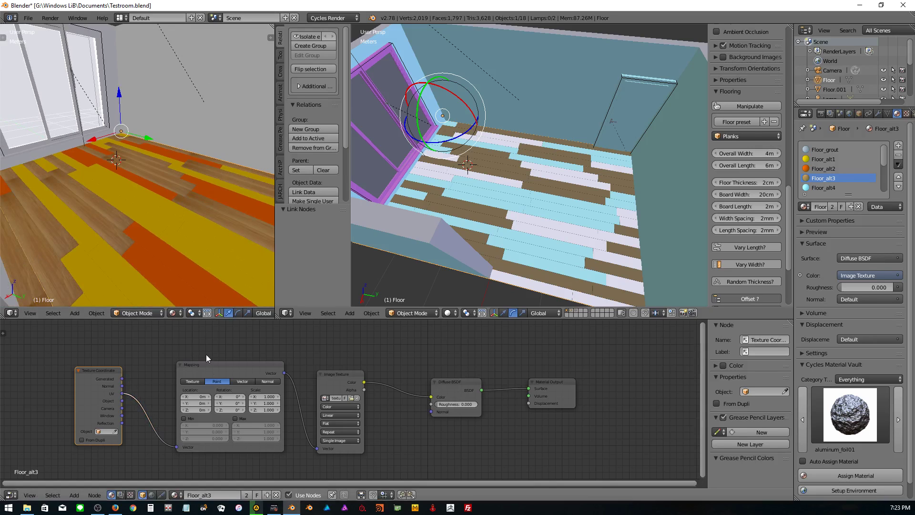
scroll(116, 262, up, 2)
scroll(161, 329, up, 2)
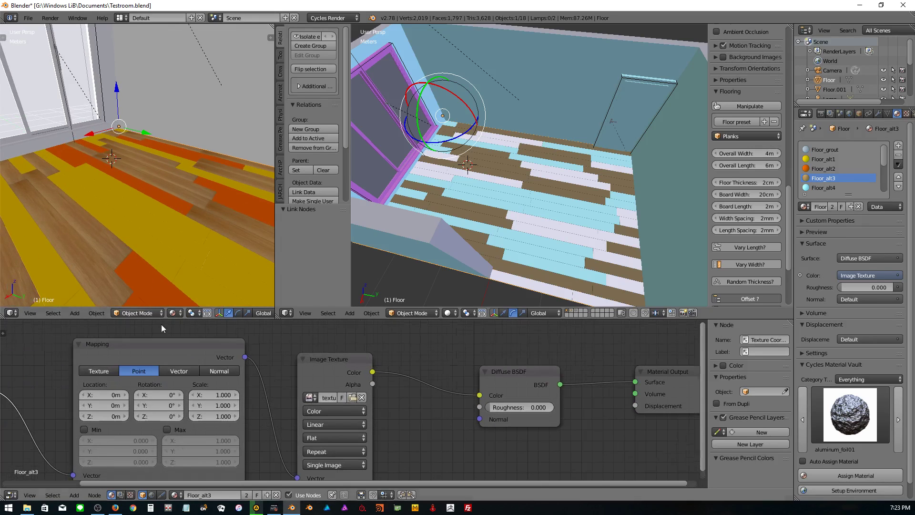
- Reduce the wood texture's Mapping Y scale to 0.6
mouse_move(213, 404)
mouse_down()
mouse_move(179, 404)
mouse_move(212, 404)
mouse_move(199, 404)
mouse_move(213, 394)
mouse_up()
text(0.600)
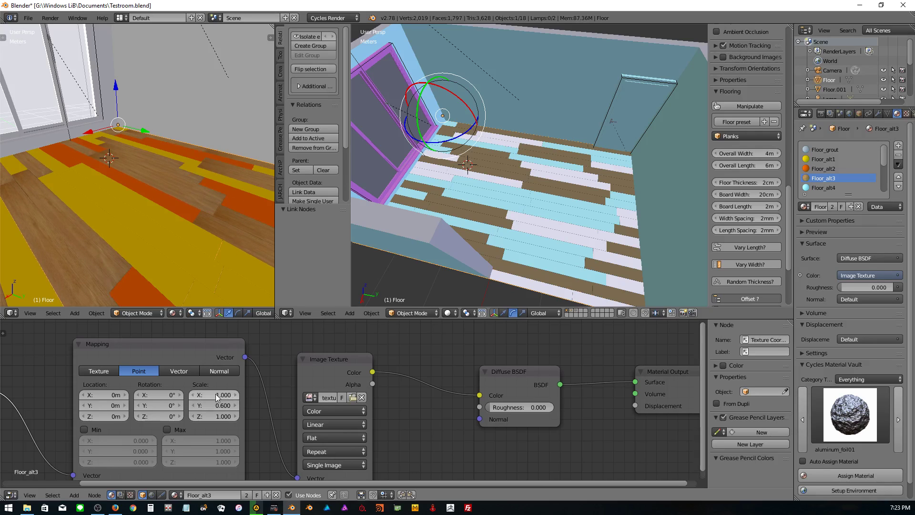
middle_drag(172, 262, 168, 257)
scroll(343, 348, down, 2)
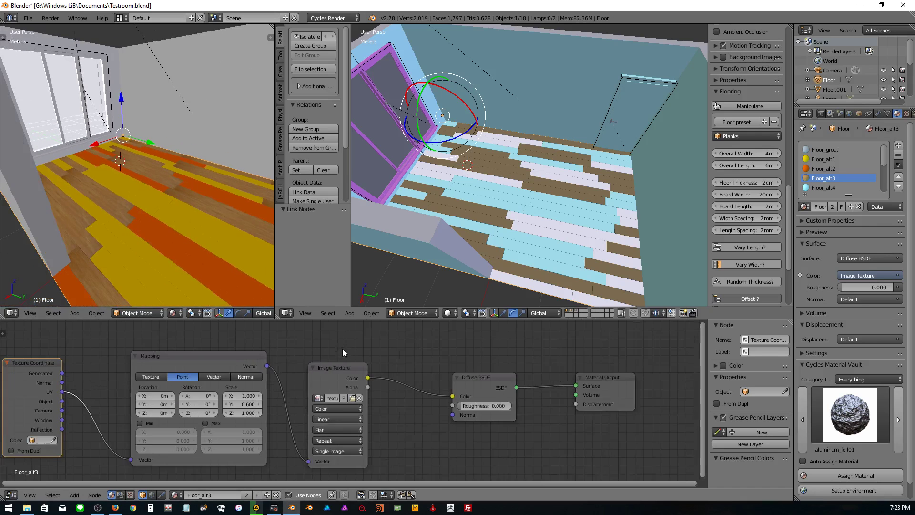
scroll(342, 348, down, 2)
- Move the Mapping and Image Texture nodes left to leave room before the Diffuse BSDF
drag(235, 371, 198, 371)
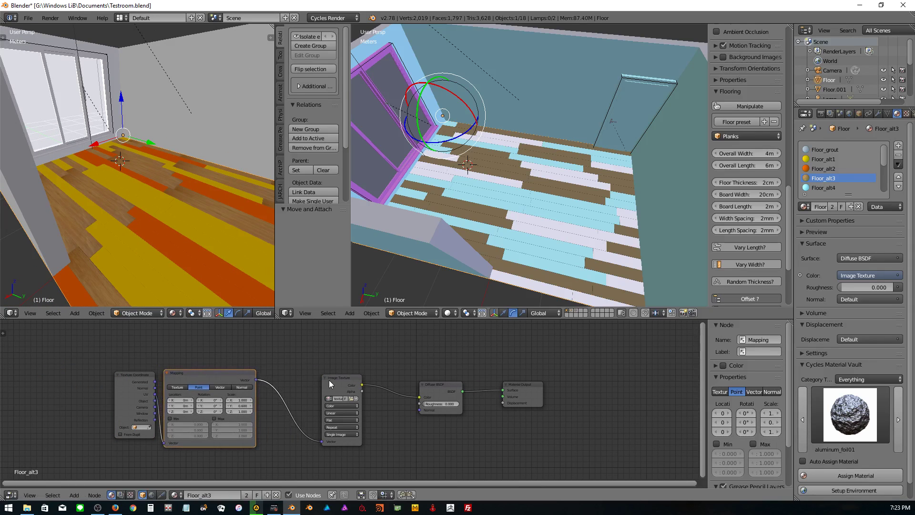
drag(329, 380, 250, 361)
scroll(280, 374, up, 1)
scroll(318, 400, up, 1)
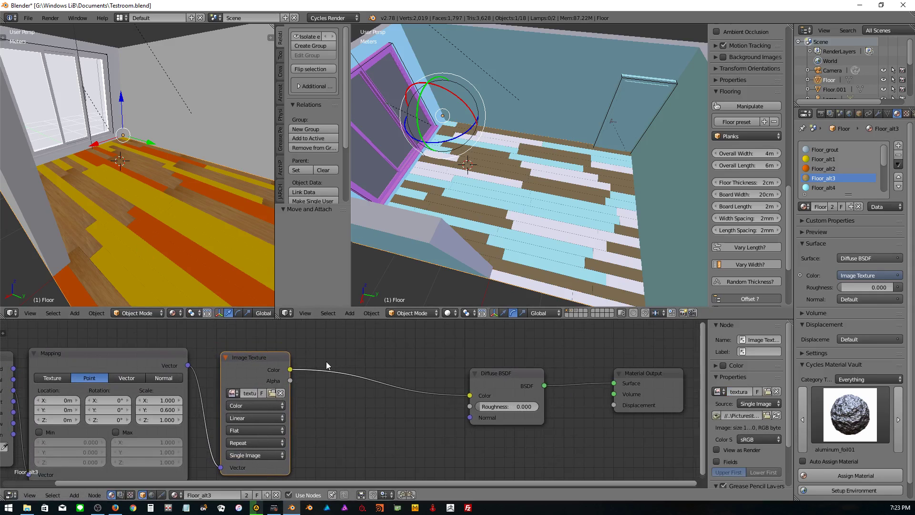
key(shift+a)
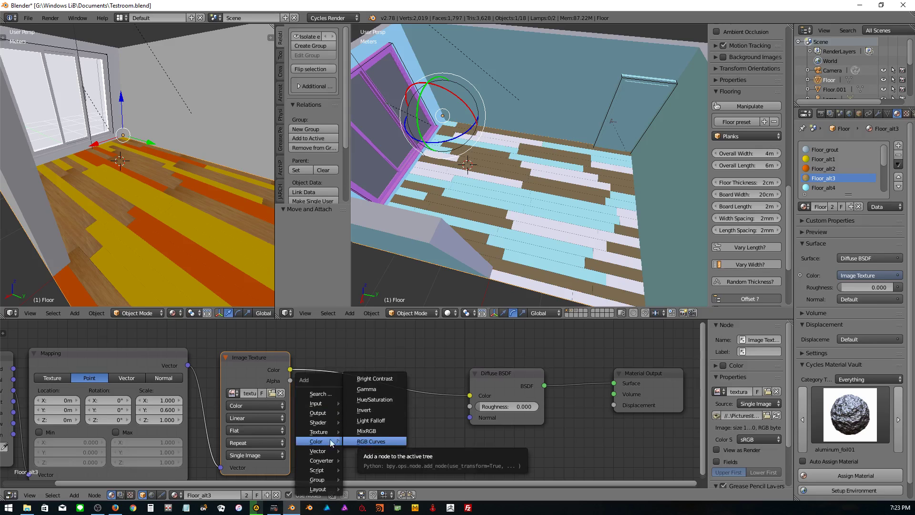
- Insert an RGB Curves node between the wood texture and Diffuse BSDF, then copy the material
click(388, 441)
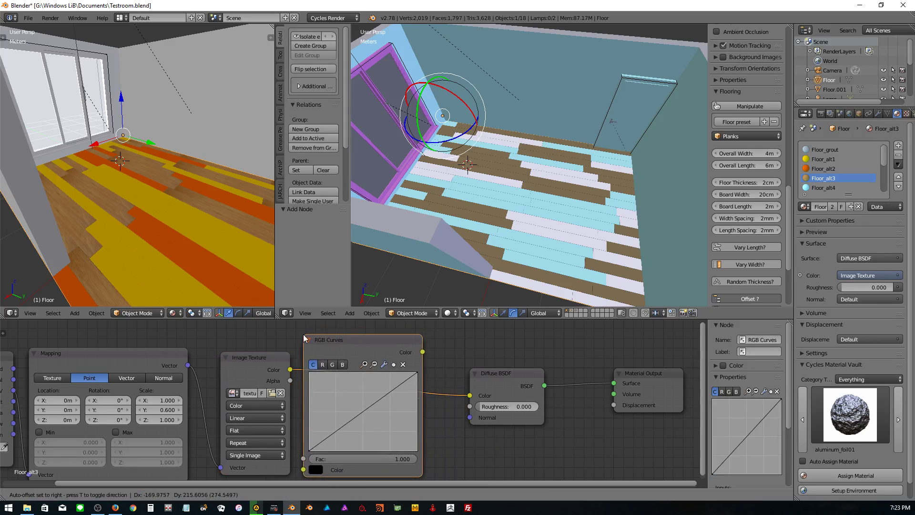
click(319, 334)
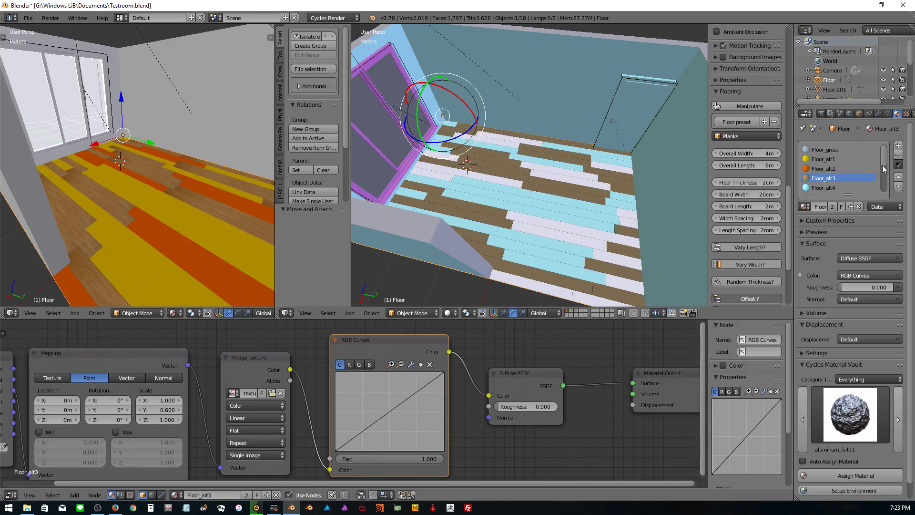
click(898, 164)
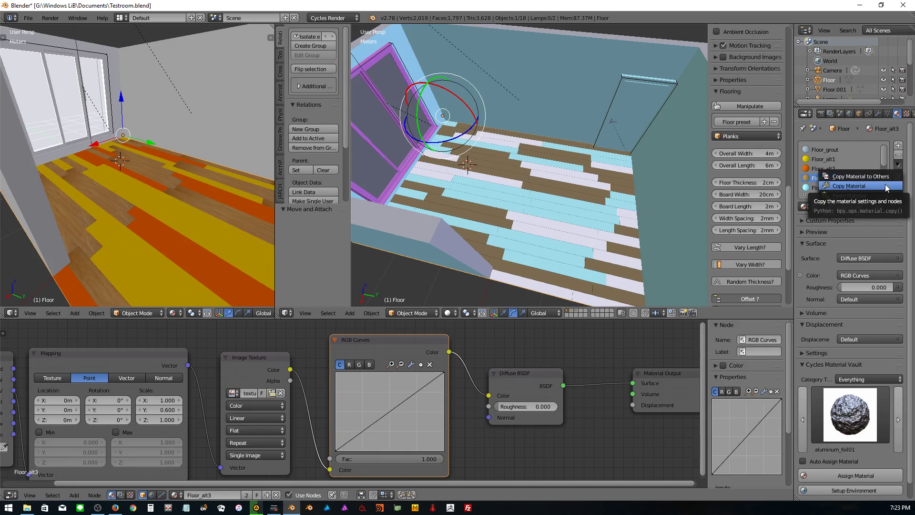
click(885, 184)
- Paste the copied Floor_alt3 material onto the Floor_alt2 and Floor_alt1 slots
click(861, 166)
click(899, 164)
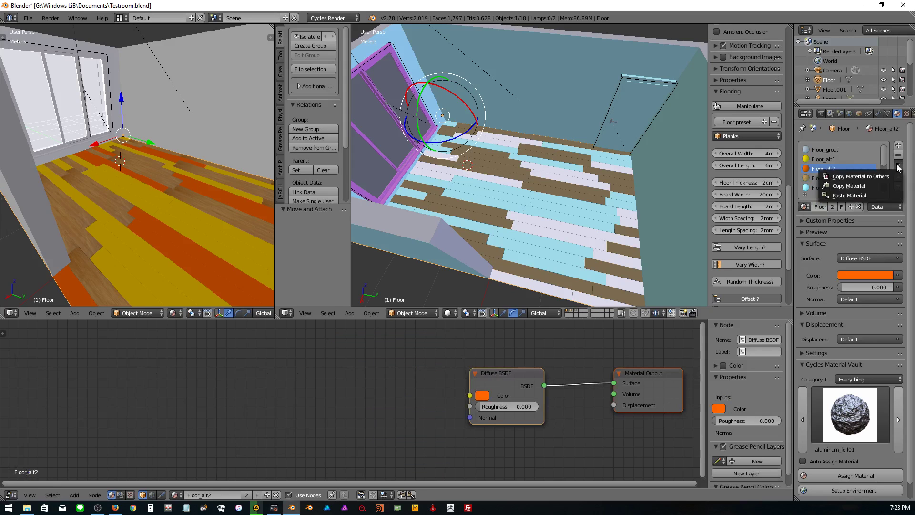
click(877, 197)
click(843, 158)
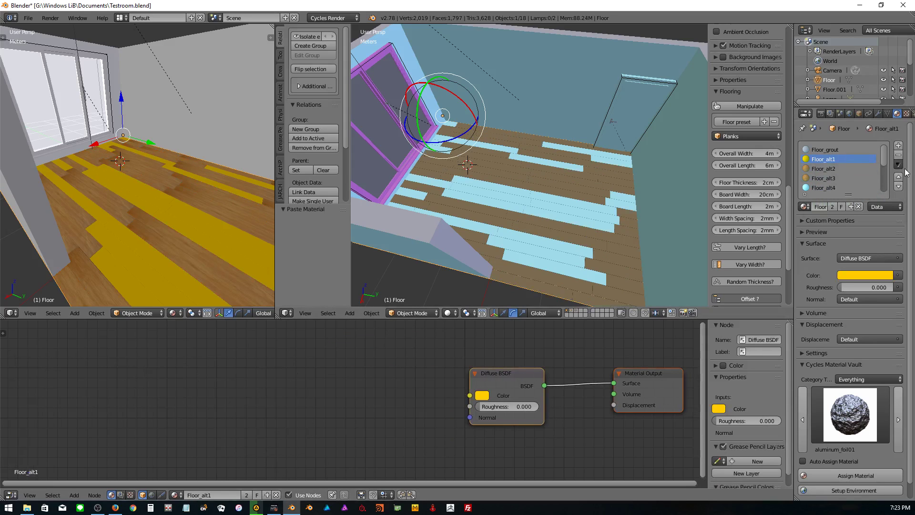
click(898, 165)
click(877, 201)
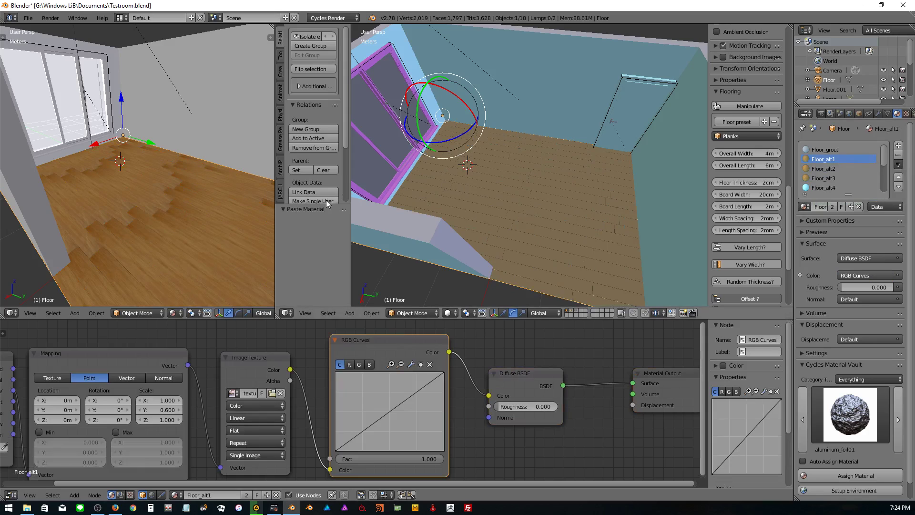
- Bend Floor_alt1's RGB curve to darken its planks and Floor_alt2's upward to lighten them
scroll(168, 199, down, 1)
scroll(392, 419, up, 1)
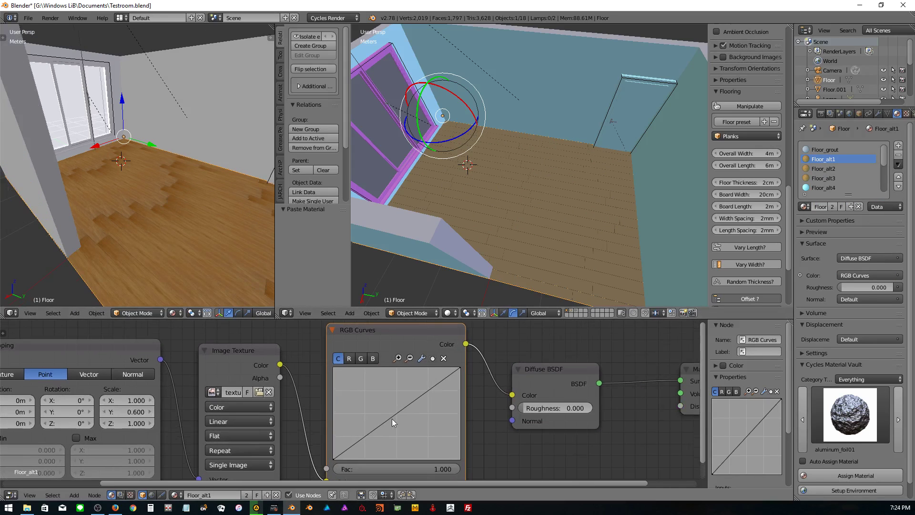
drag(383, 425, 389, 433)
click(815, 169)
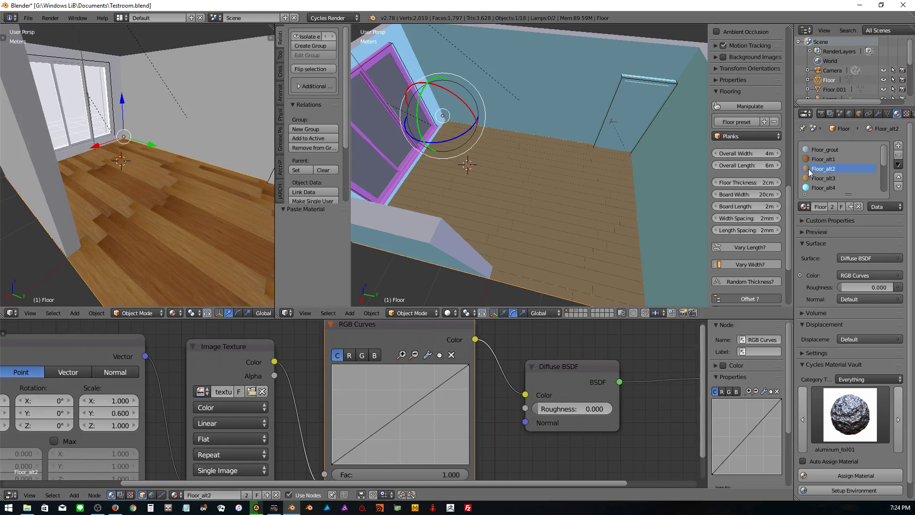
drag(425, 397, 416, 384)
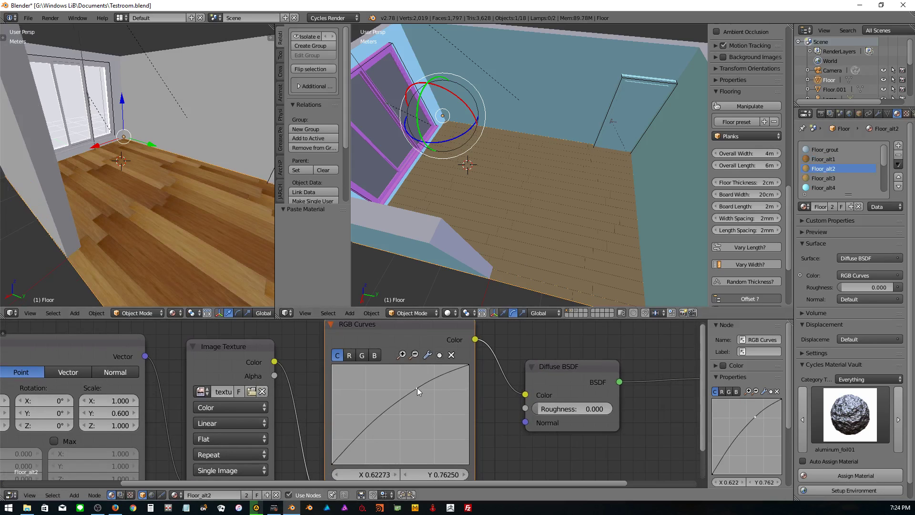
drag(360, 429, 353, 432)
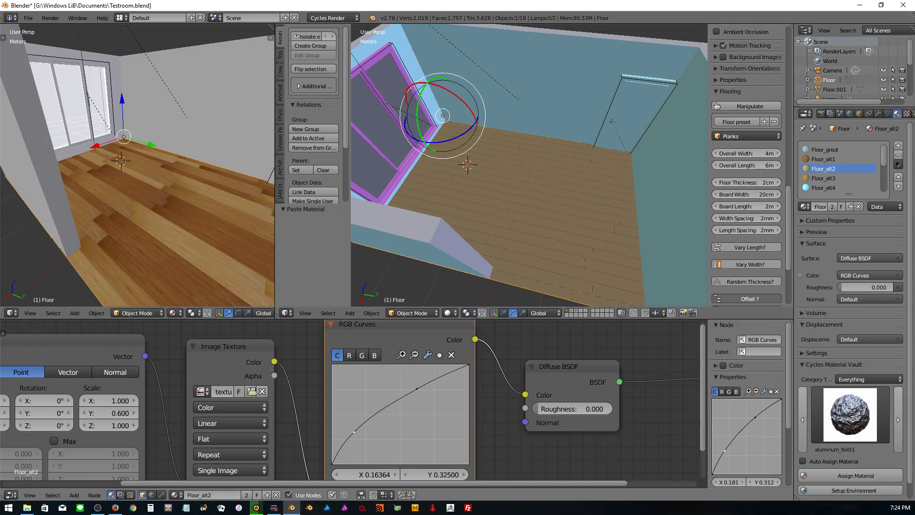
scroll(175, 219, down, 3)
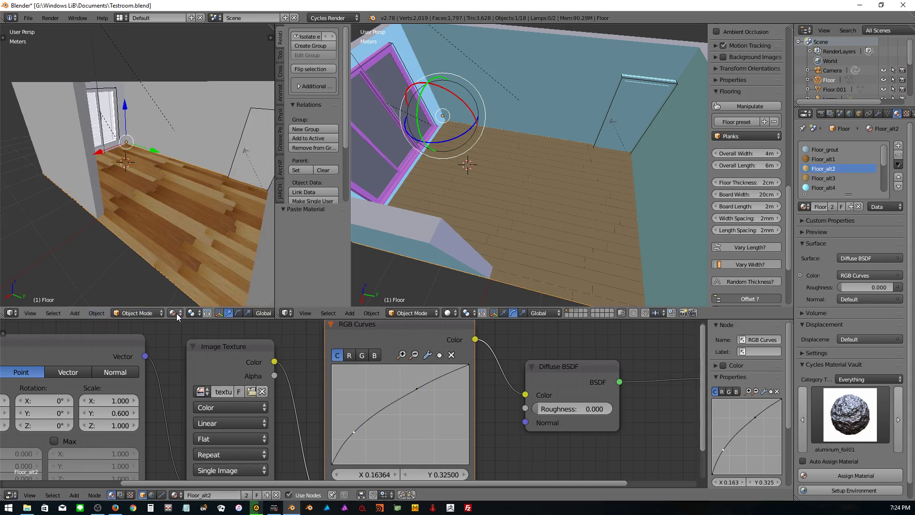
- Save the file and show the left view in Rendered shading, looking down at the floor
key(ctrl+s)
click(161, 246)
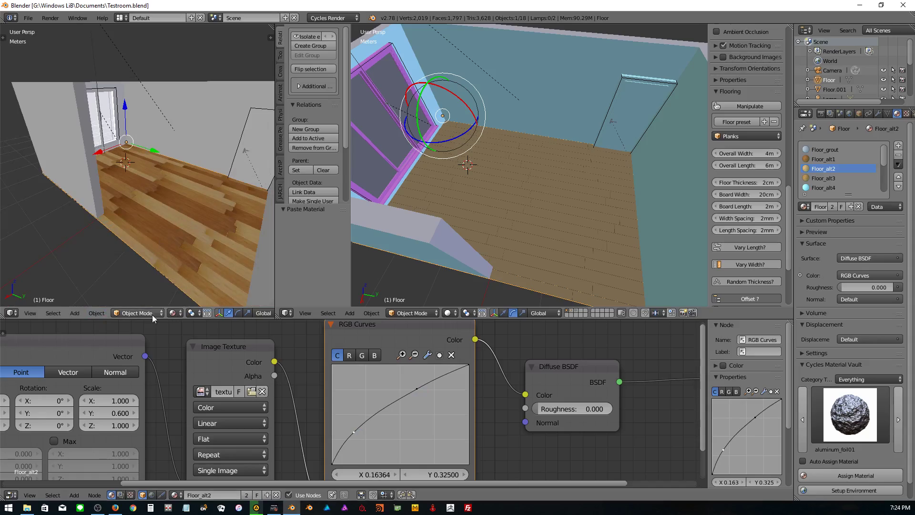
click(173, 313)
click(187, 250)
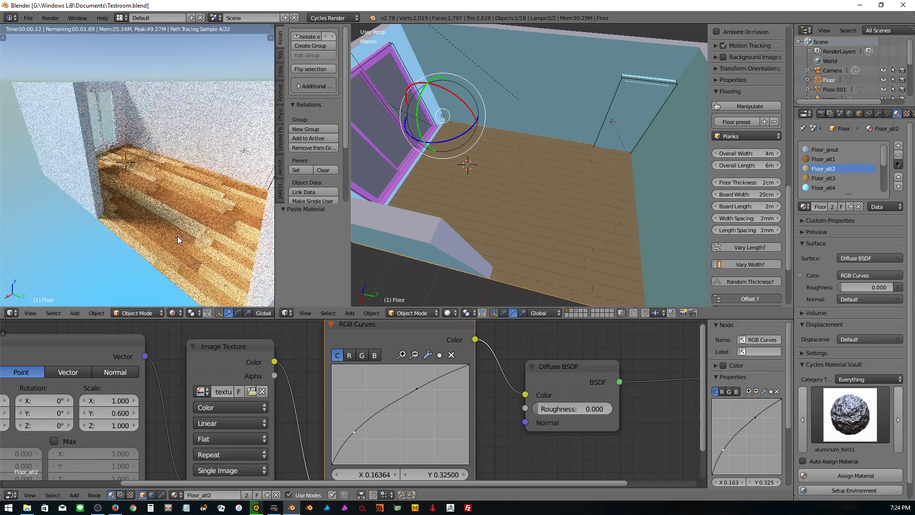
middle_drag(179, 193, 173, 237)
scroll(198, 184, up, 5)
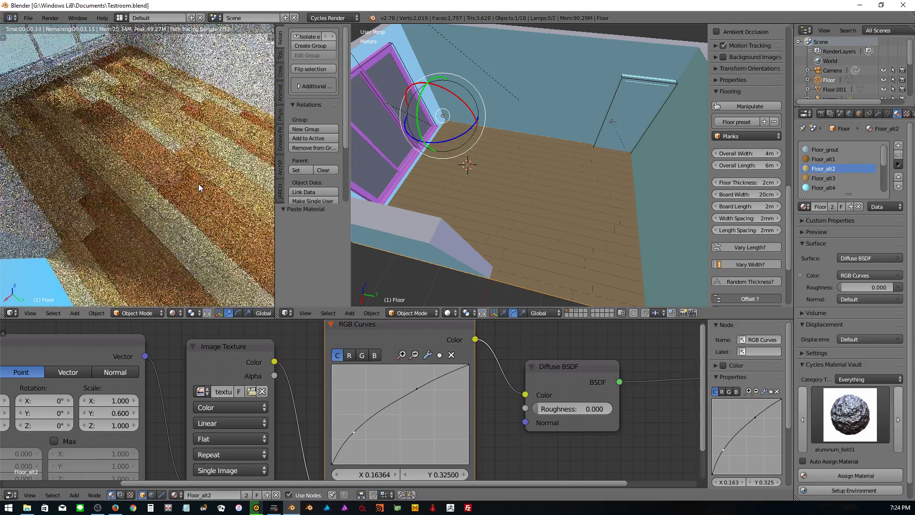
scroll(198, 184, up, 2)
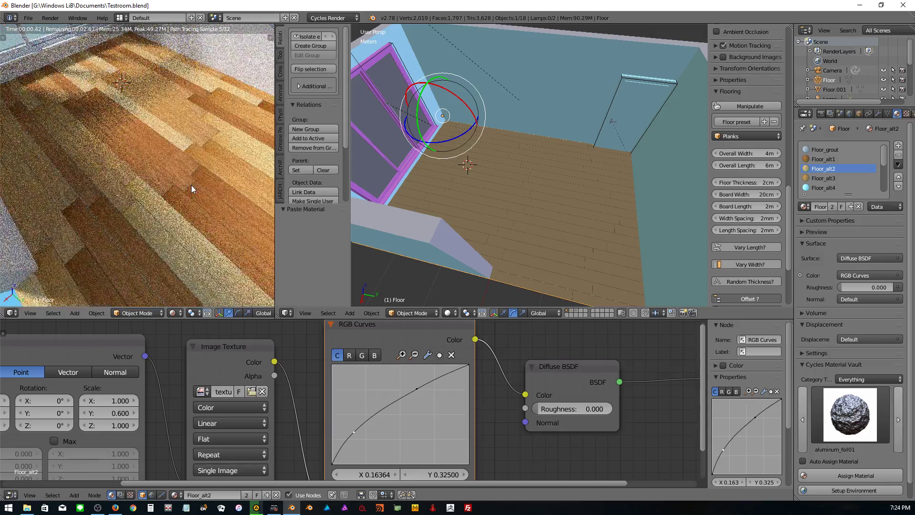
scroll(190, 186, up, 3)
- Enable nodes on the Floor_grout material and set its colour to black
scroll(186, 188, down, 5)
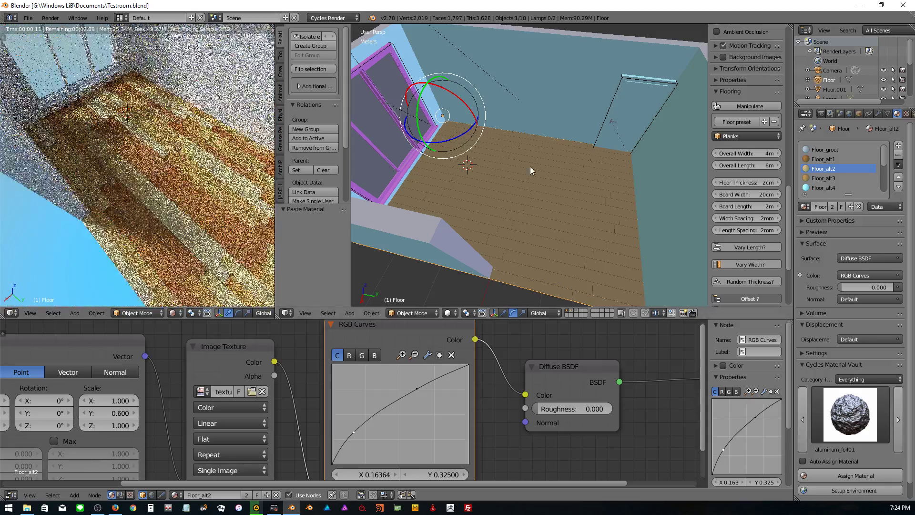
click(825, 149)
click(868, 259)
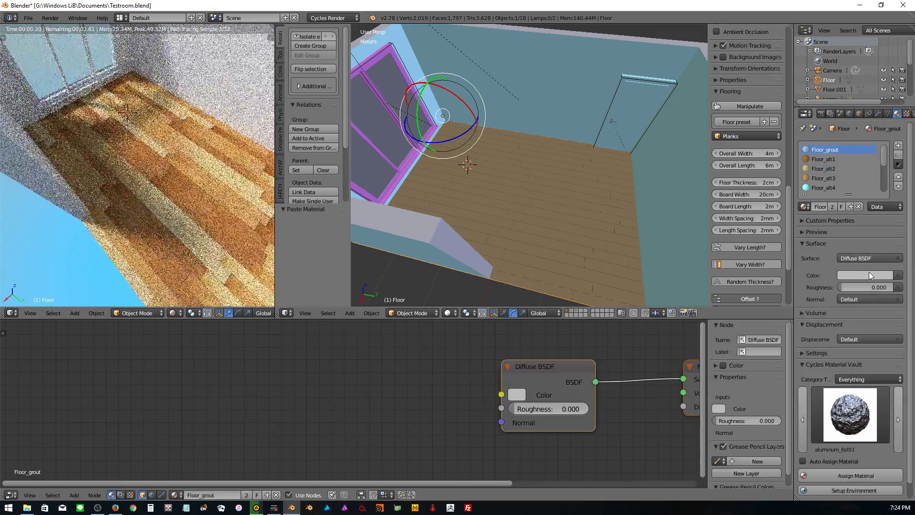
click(865, 273)
drag(886, 180, 886, 210)
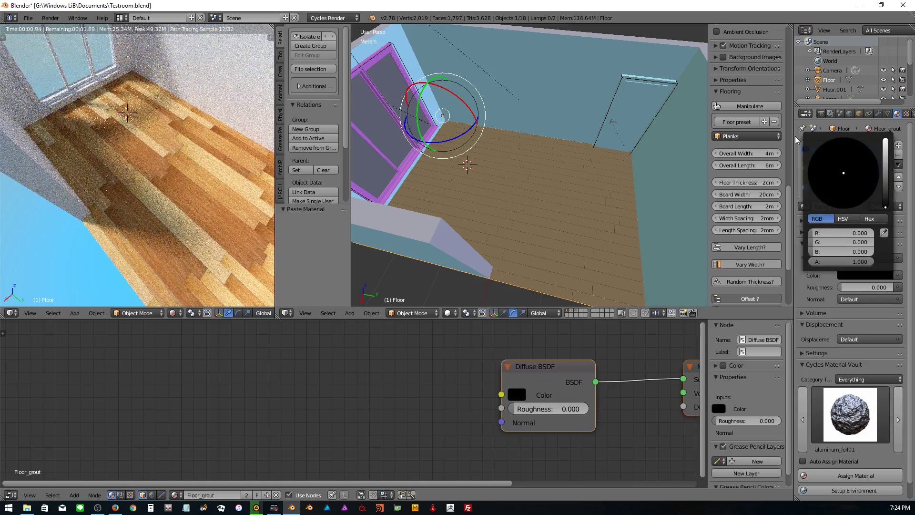
scroll(840, 184, down, 3)
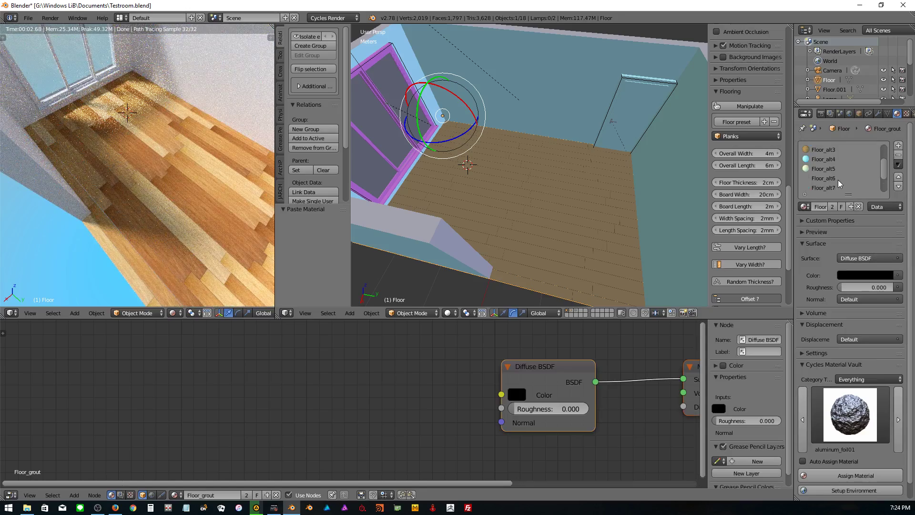
scroll(147, 204, up, 2)
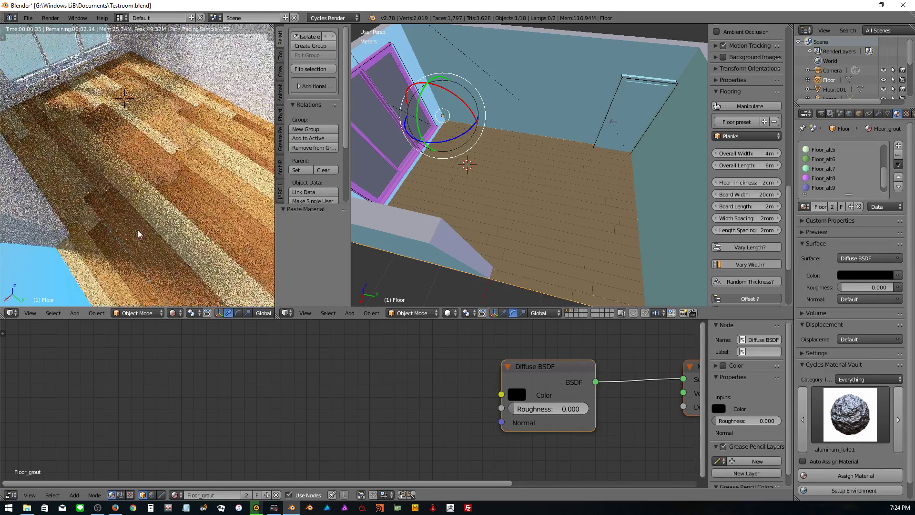
mouse_move(118, 274)
middle_down()
mouse_move(135, 219)
mouse_move(135, 156)
mouse_move(135, 264)
mouse_move(169, 233)
middle_up()
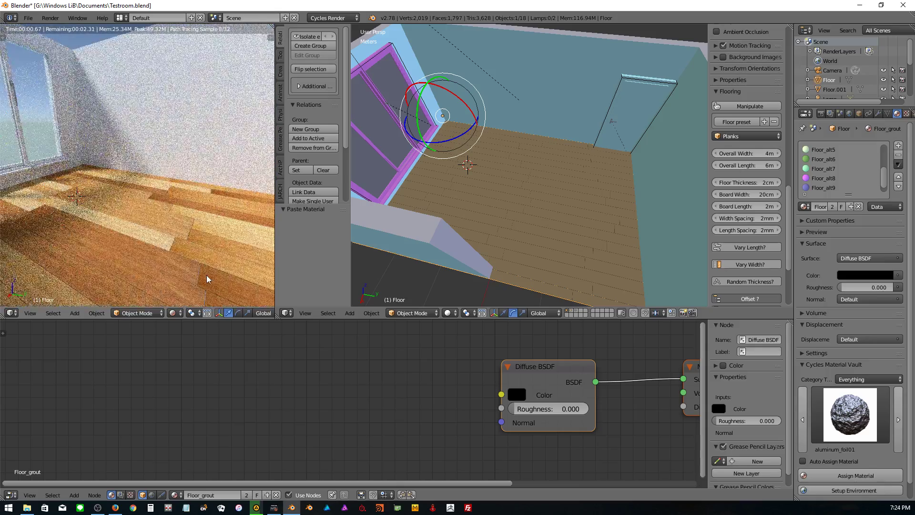
middle_drag(204, 276, 431, 237)
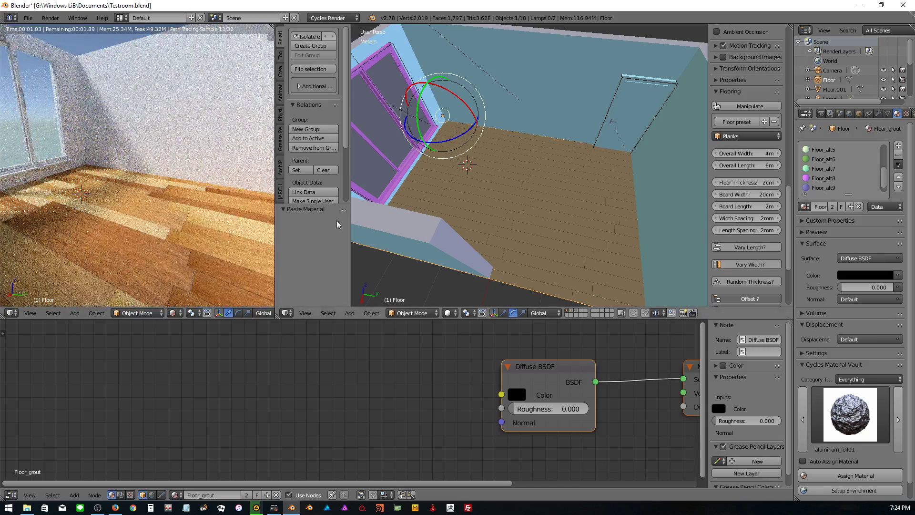
scroll(836, 182, up, 3)
scroll(835, 182, up, 2)
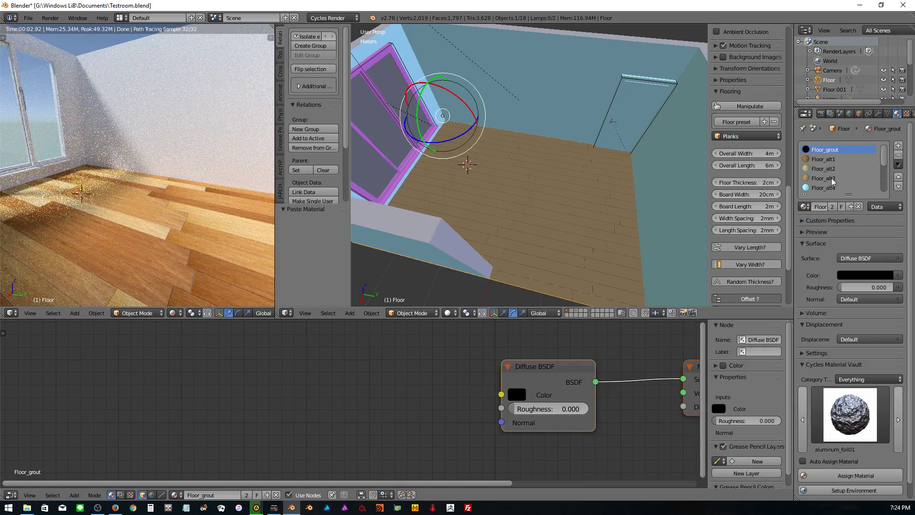
- Recolour Floor_alt4 light green and Floor_alt5 pink, then go back to Floor_alt2
click(825, 188)
click(881, 273)
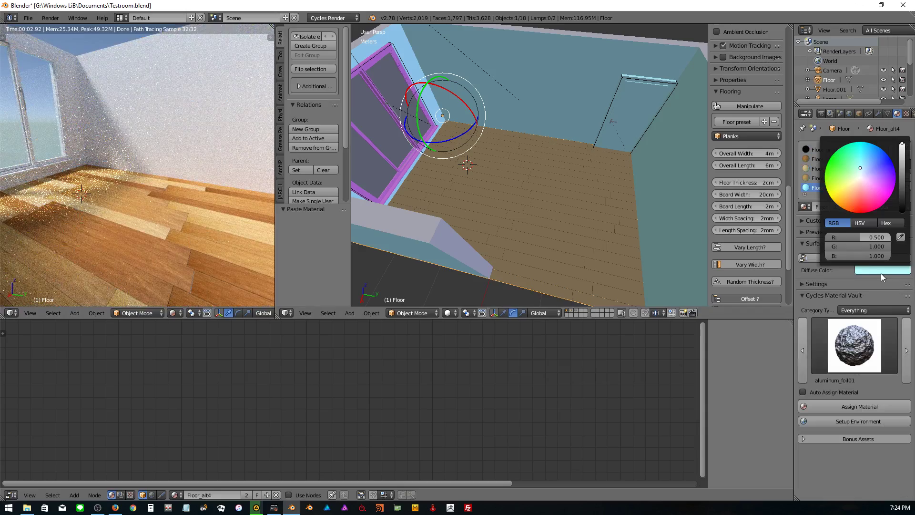
click(857, 202)
drag(857, 202, 850, 179)
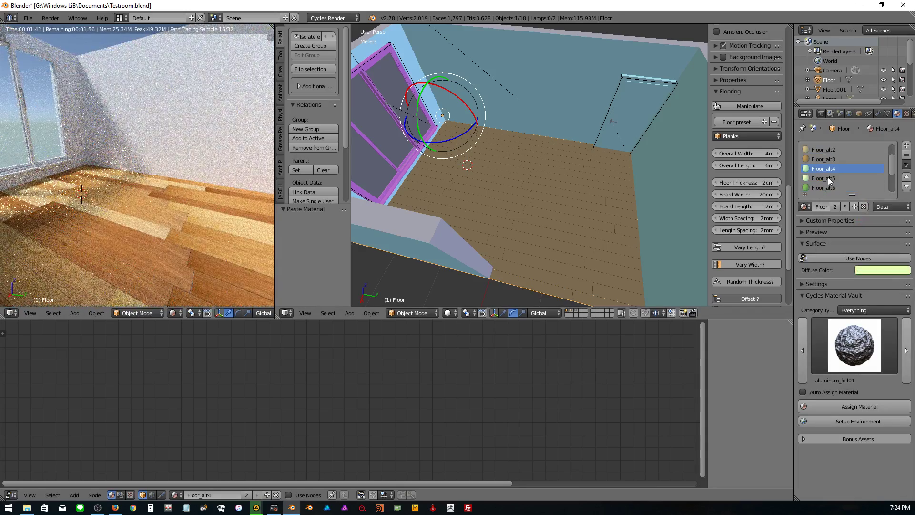
click(828, 177)
click(889, 270)
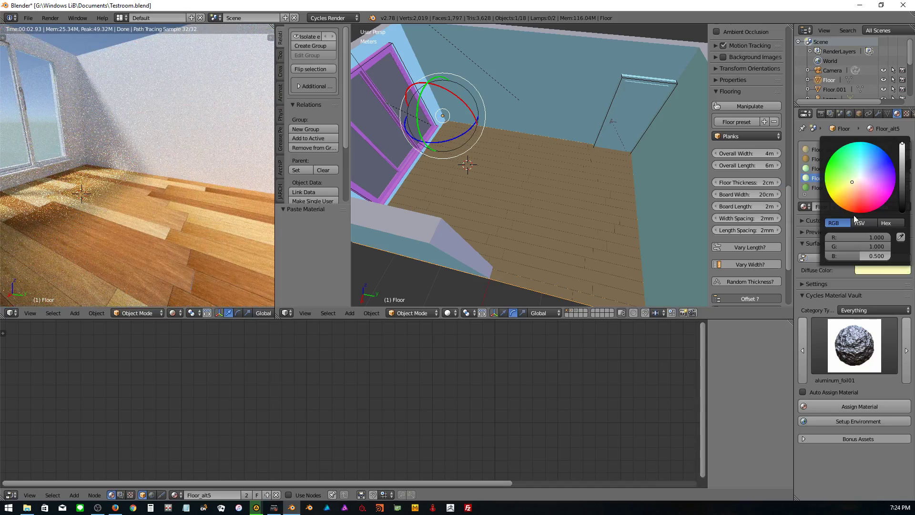
click(862, 205)
click(861, 190)
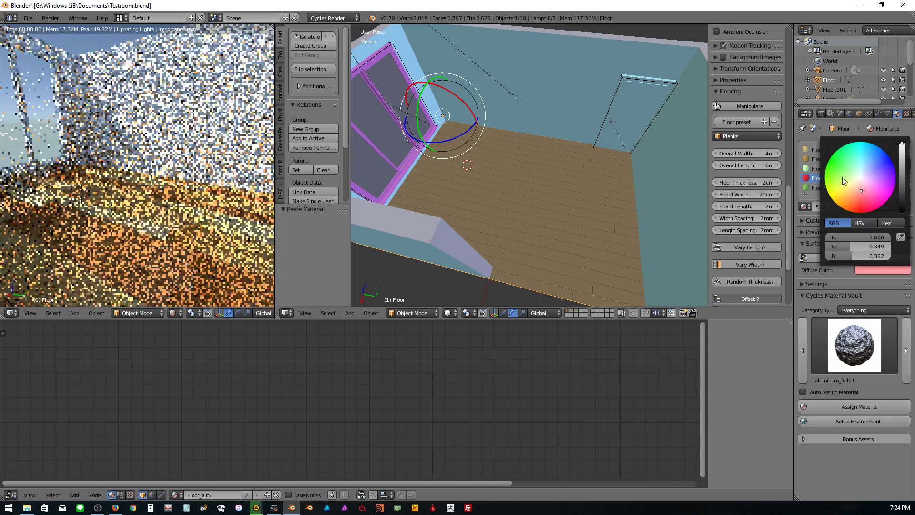
click(821, 168)
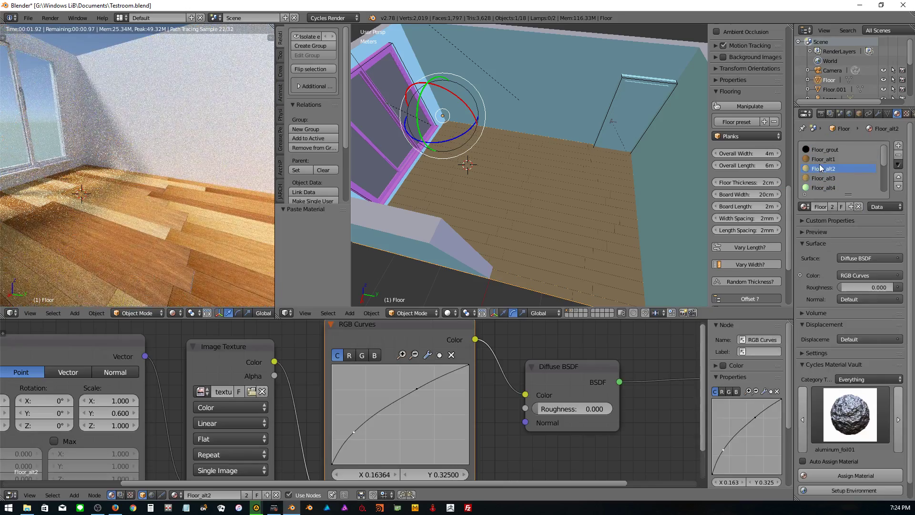
- Switch the left viewport from Rendered to Solid shading
scroll(818, 171, down, 5)
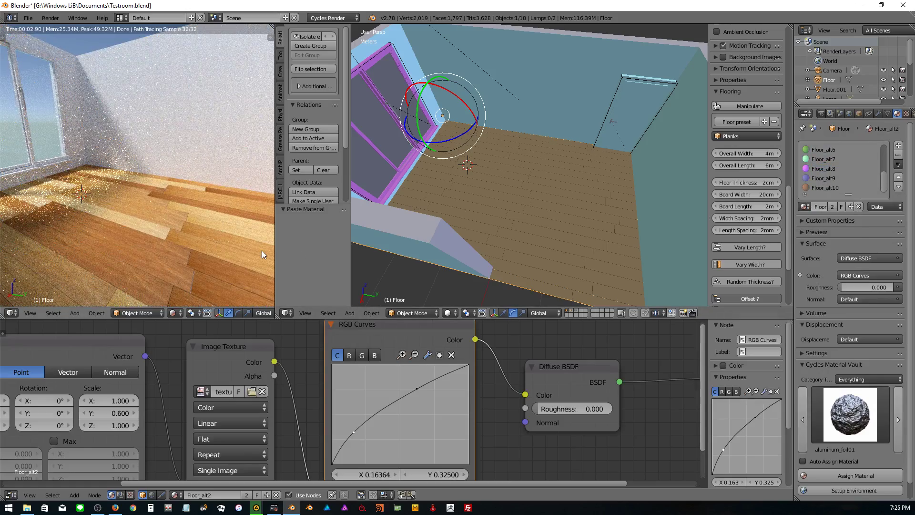
mouse_move(262, 254)
middle_down()
mouse_move(194, 258)
mouse_move(171, 169)
mouse_move(177, 260)
middle_up()
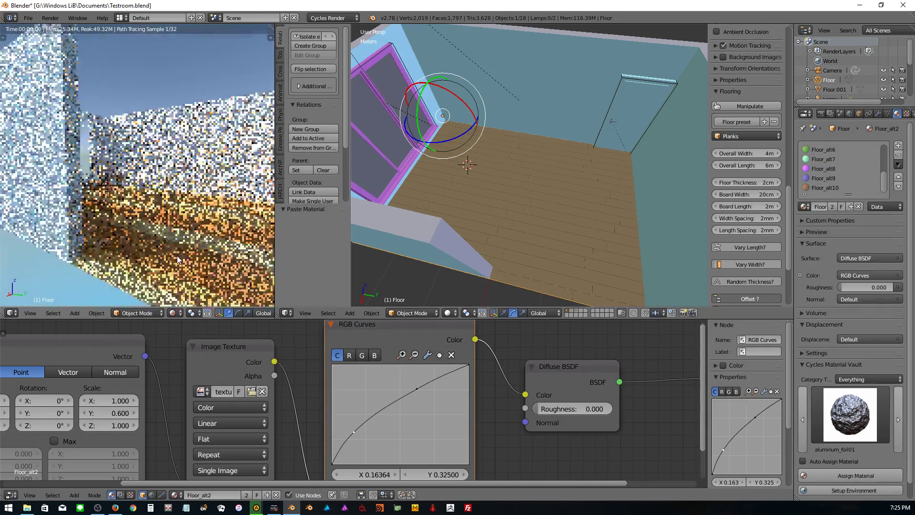
scroll(177, 237, down, 5)
click(172, 313)
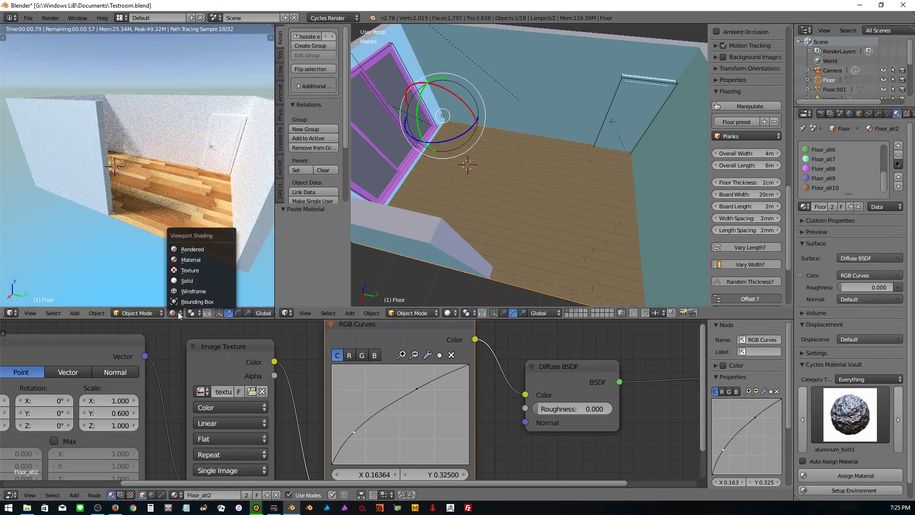
click(187, 281)
- Zoom and orbit both views to inspect the planks and an oblique view of the room
scroll(177, 228, up, 3)
scroll(174, 229, up, 2)
scroll(177, 233, up, 2)
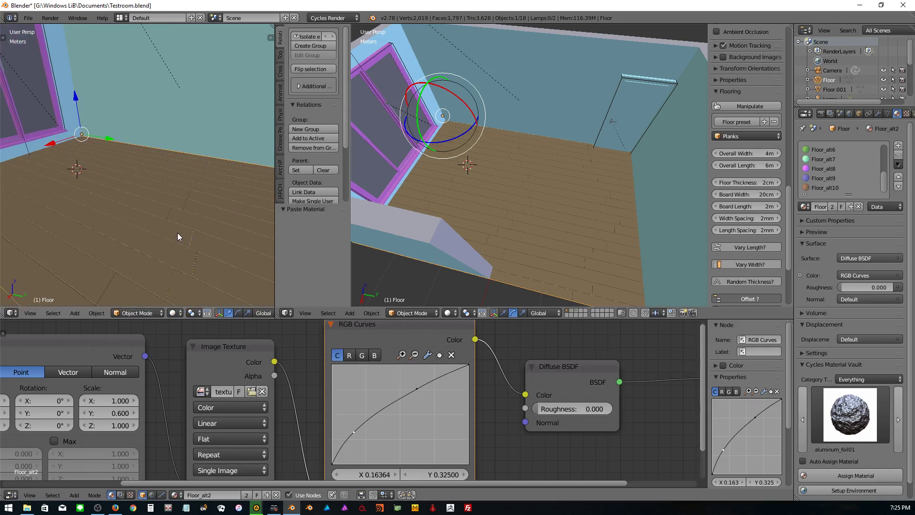
scroll(178, 232, up, 1)
scroll(178, 237, up, 1)
scroll(201, 280, down, 1)
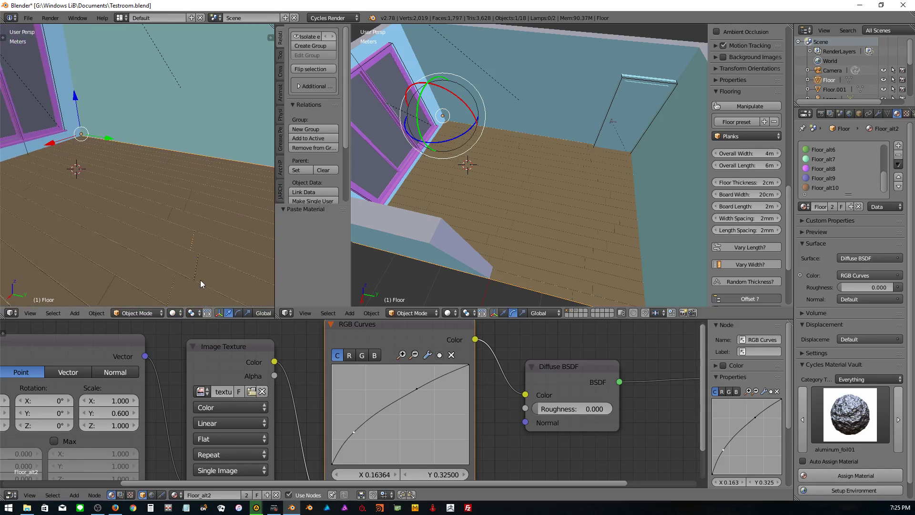
scroll(191, 262, down, 1)
scroll(194, 254, down, 2)
scroll(186, 233, down, 2)
middle_drag(184, 230, 165, 156)
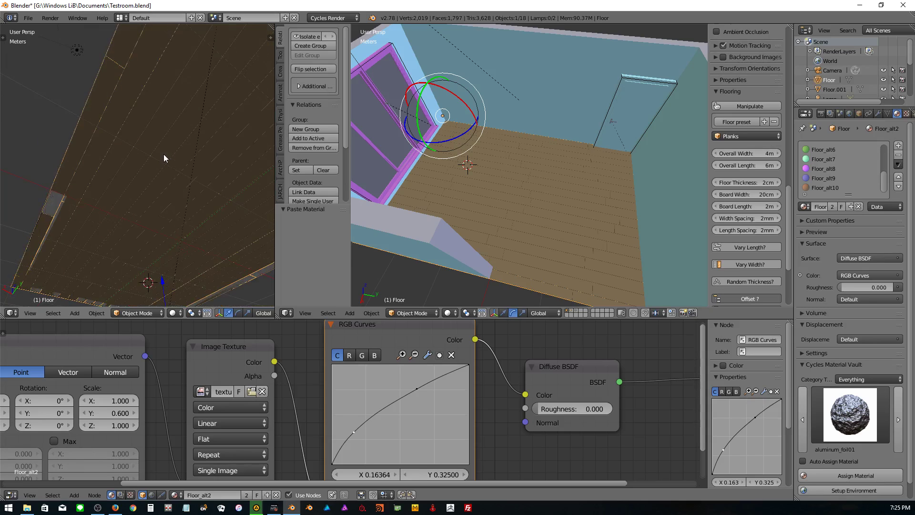
scroll(195, 236, down, 3)
scroll(197, 247, down, 5)
scroll(486, 221, down, 5)
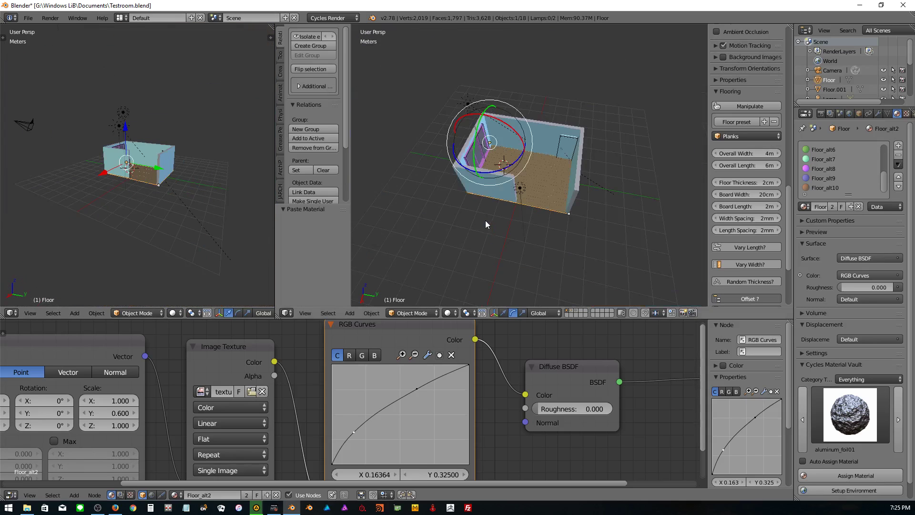
mouse_move(485, 221)
middle_down()
mouse_move(555, 177)
mouse_move(587, 192)
middle_up()
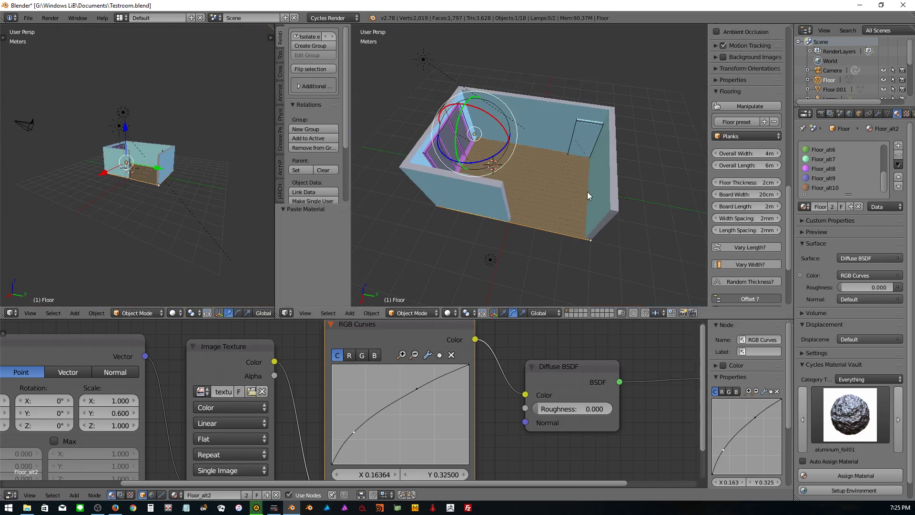
- Add a plane beside the room and scale it about 5.5 times
click(668, 199)
key(shift+a)
click(703, 203)
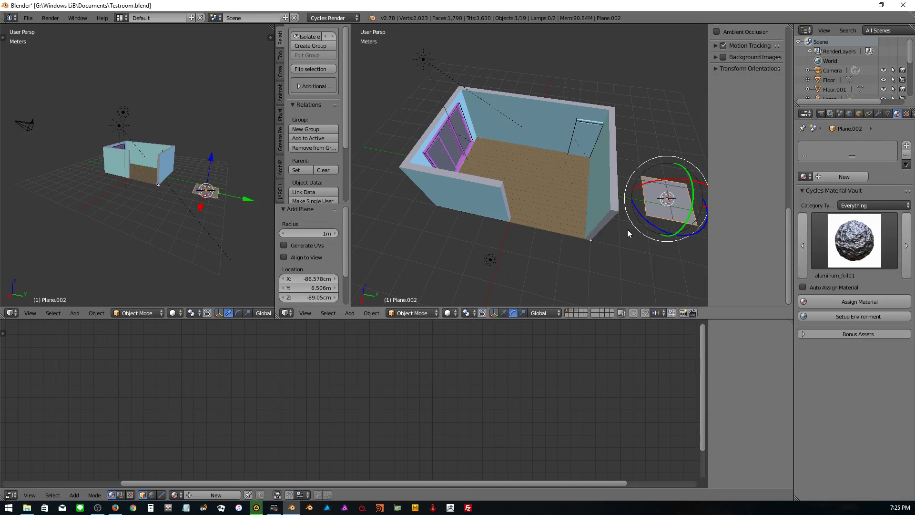
key(s)
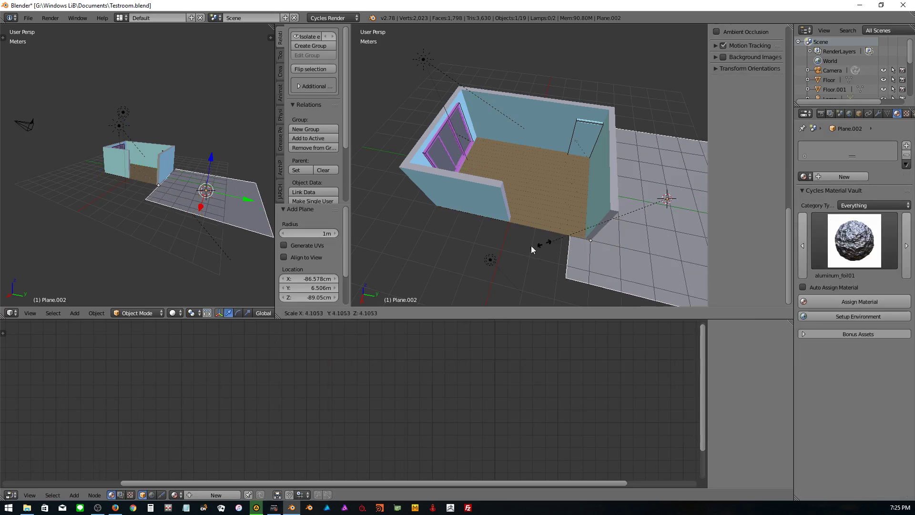
click(506, 253)
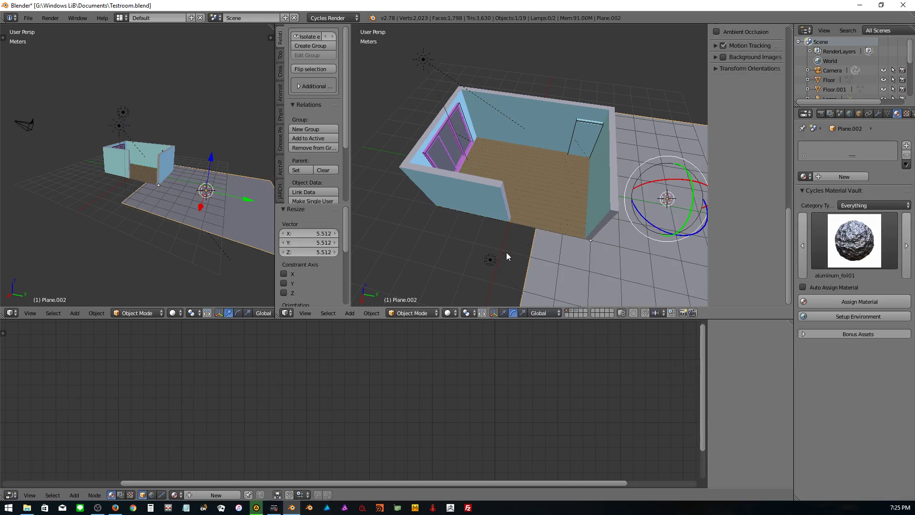
- Give the plane a new material coloured black
click(830, 176)
click(859, 243)
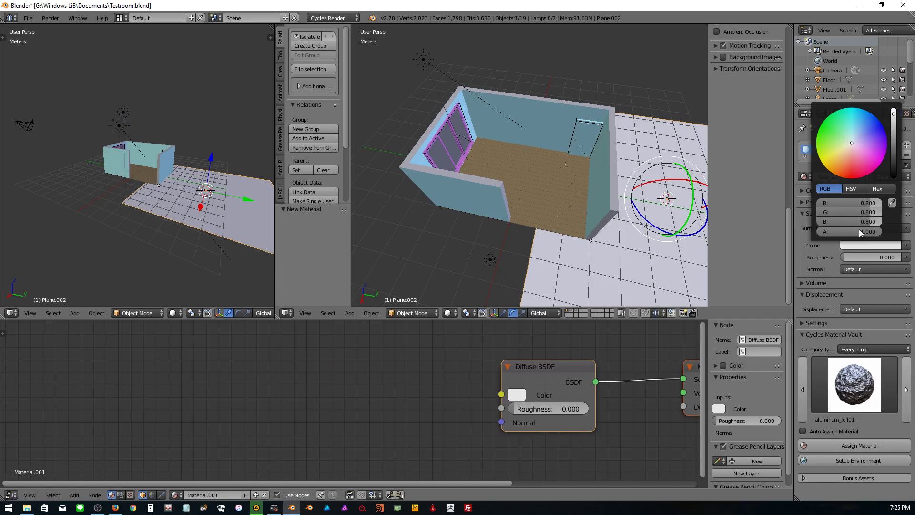
click(894, 174)
- Slide the ground plane along Y so it lies beneath the room
click(503, 313)
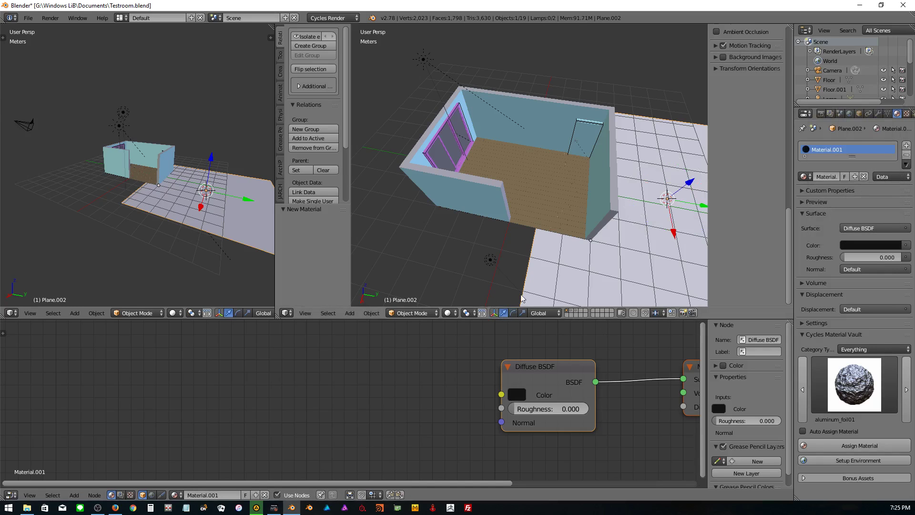
key(g)
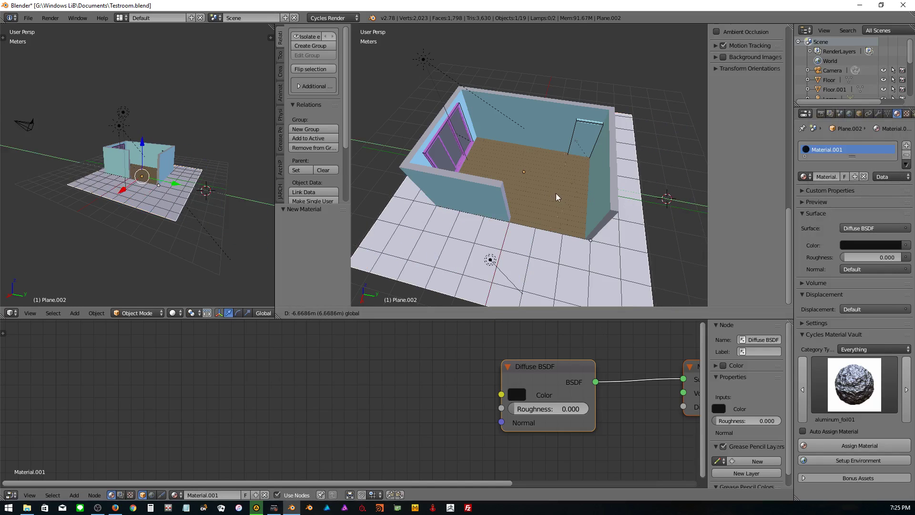
click(595, 202)
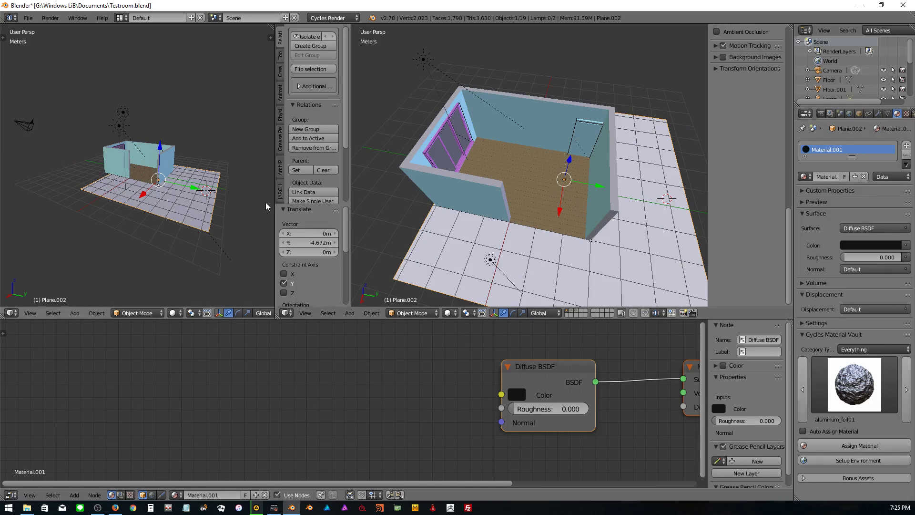
click(173, 312)
- Preview the room on its dark ground plane in Rendered shading, orbiting to see the walls
click(229, 249)
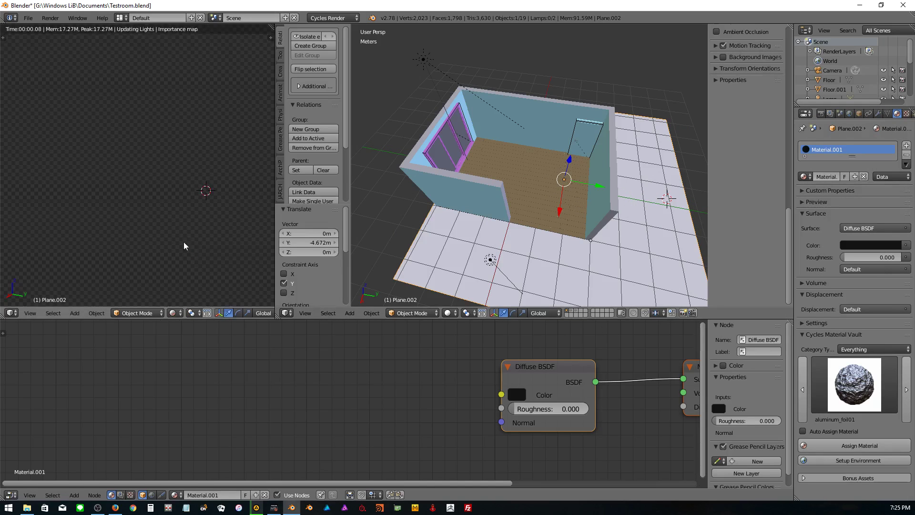
scroll(145, 178, up, 3)
scroll(158, 196, up, 2)
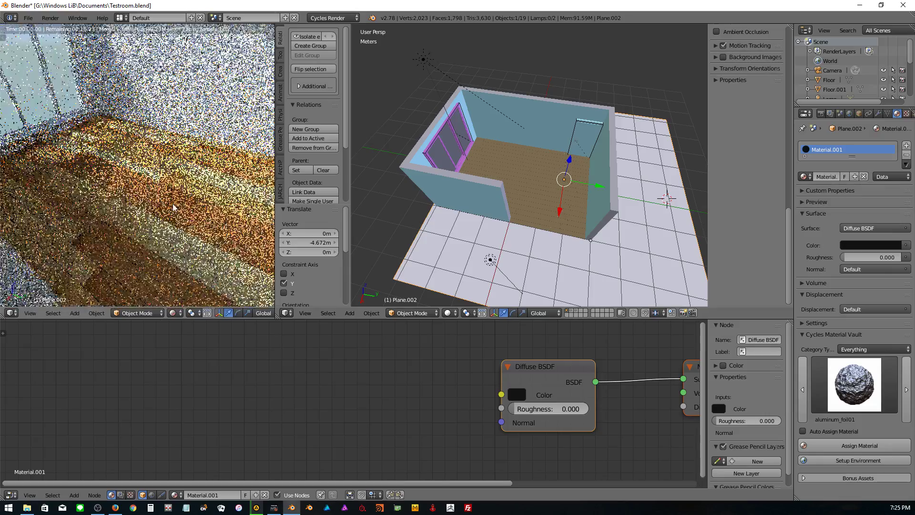
scroll(172, 214, up, 2)
scroll(175, 237, up, 1)
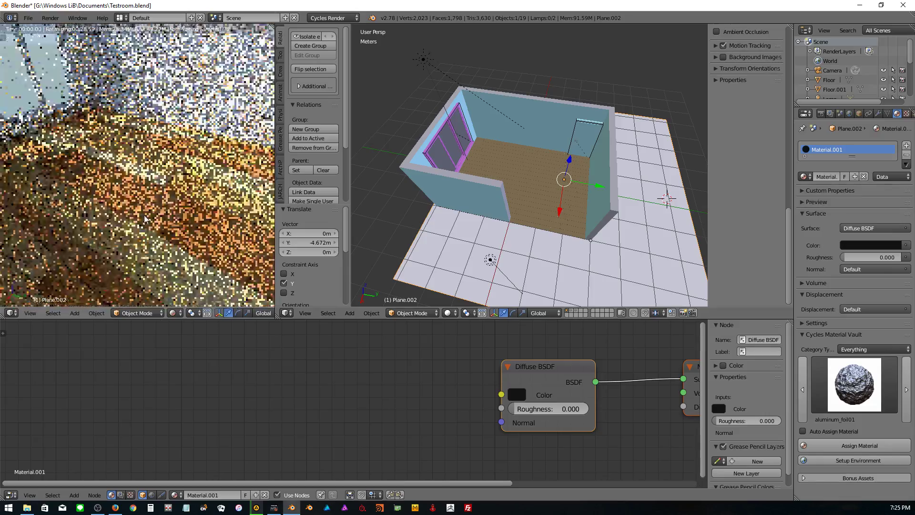
middle_drag(146, 280, 160, 206)
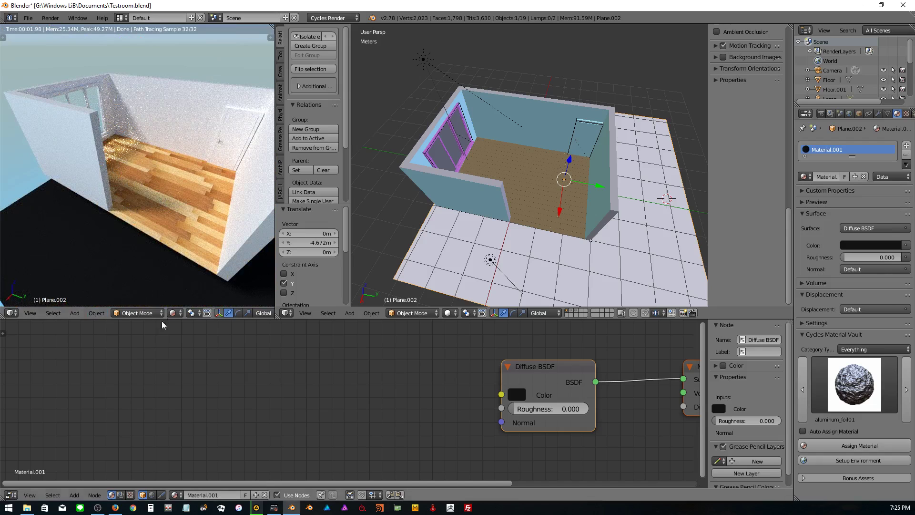
- Return the left viewport to Solid shading at a low side angle
click(173, 313)
click(186, 281)
middle_drag(186, 186, 177, 140)
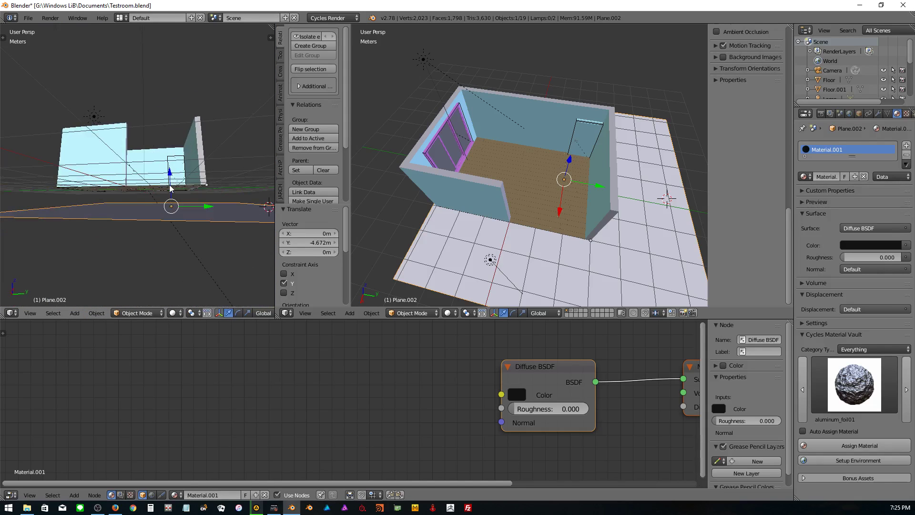
- Raise the ground plane 75.785 cm along Z, then toggle the layers to check floor and walls
drag(171, 189, 170, 177)
mouse_move(171, 178)
middle_down()
mouse_move(163, 223)
mouse_move(151, 200)
mouse_move(131, 236)
mouse_move(147, 250)
mouse_move(131, 245)
middle_up()
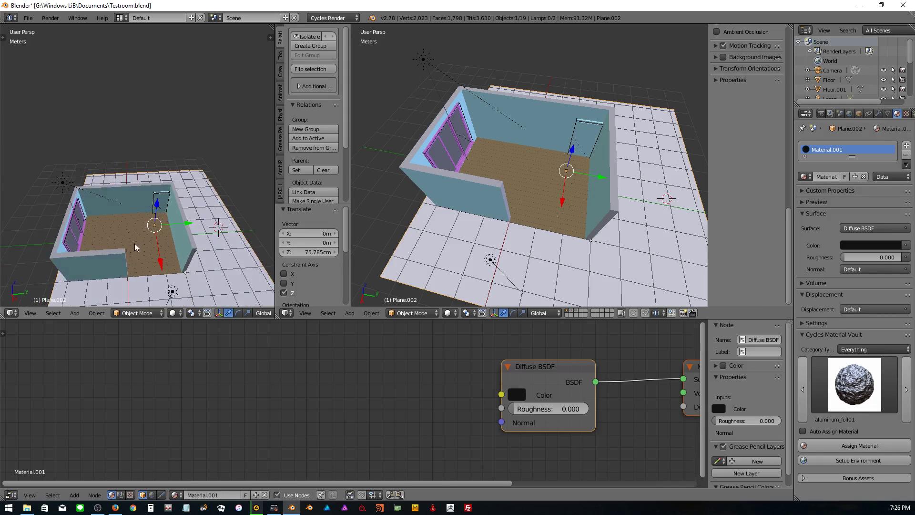
click(574, 314)
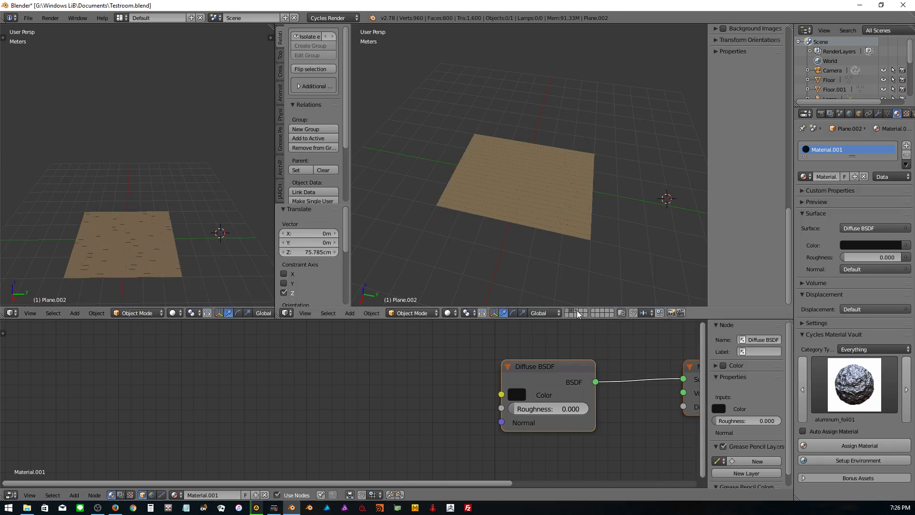
shift+click(577, 311)
click(569, 313)
shift+click(569, 315)
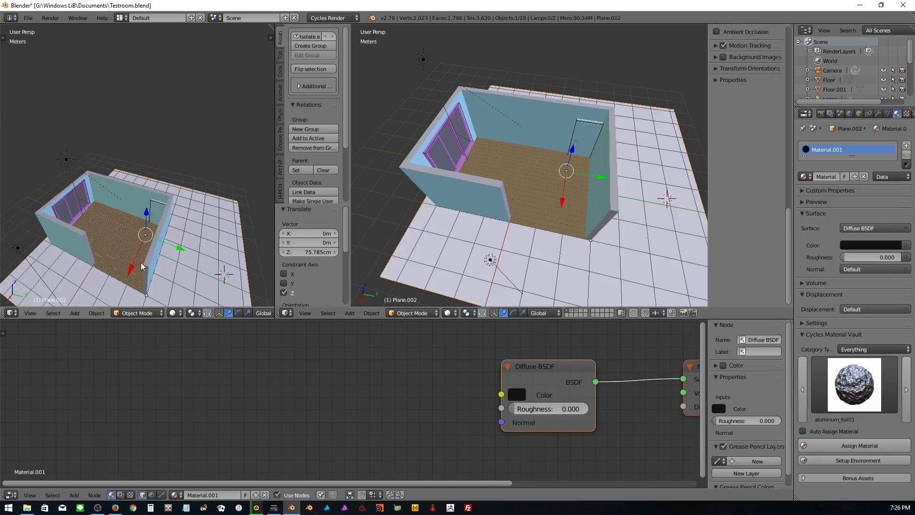
- Orbit and zoom both viewports to inspect the whole room on its ground plane
scroll(141, 266, up, 2)
middle_drag(141, 267, 155, 219)
scroll(130, 258, down, 3)
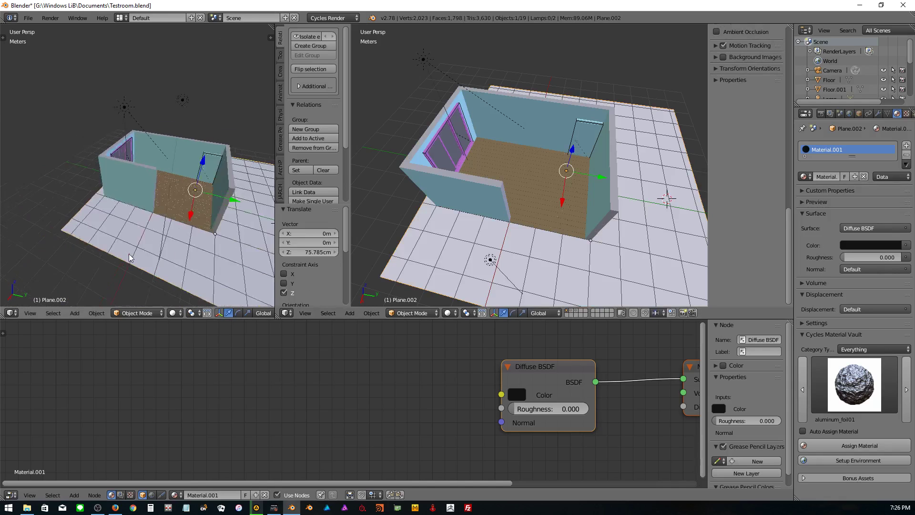
scroll(133, 231, down, 3)
scroll(136, 197, up, 3)
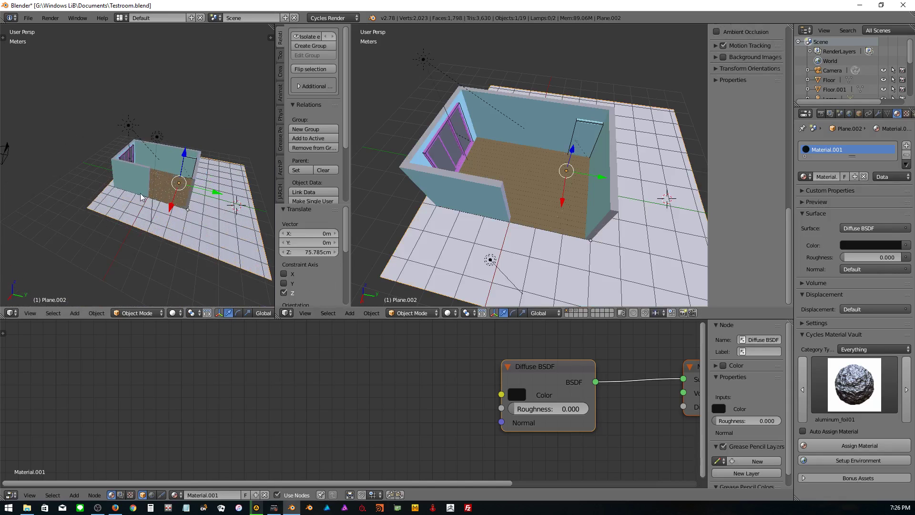
middle_drag(118, 179, 120, 180)
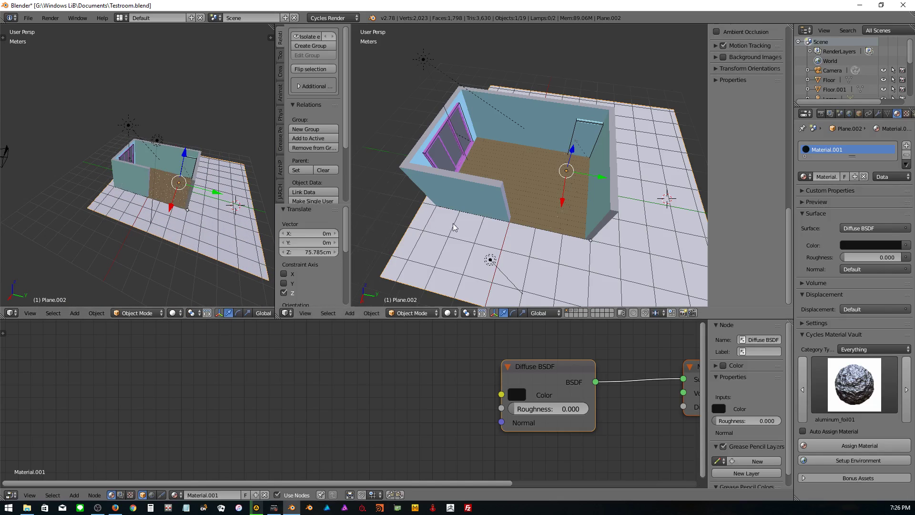
scroll(455, 228, down, 3)
mouse_move(455, 228)
middle_down()
mouse_move(547, 184)
mouse_move(443, 197)
middle_up()
scroll(462, 219, up, 4)
- Select the room's wall and show the ArchiPack tools down to the Floor and slab buttons
right_click(460, 179)
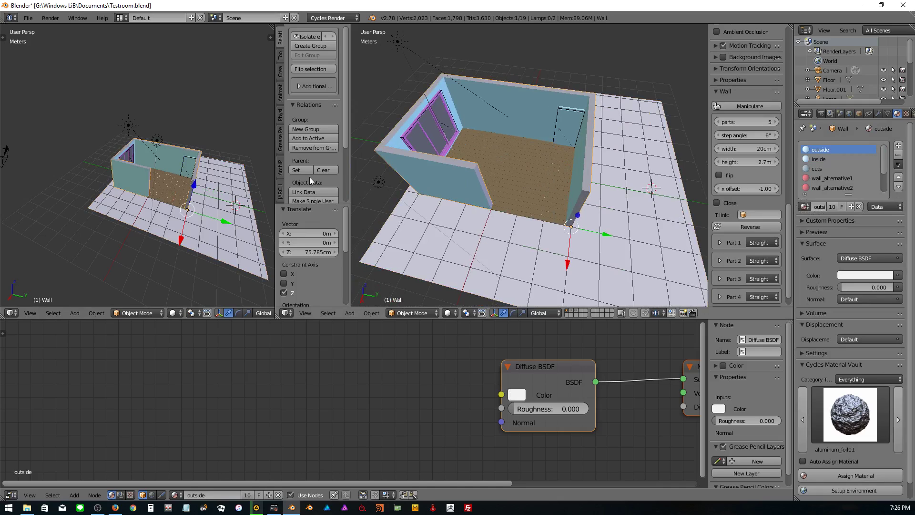
click(280, 168)
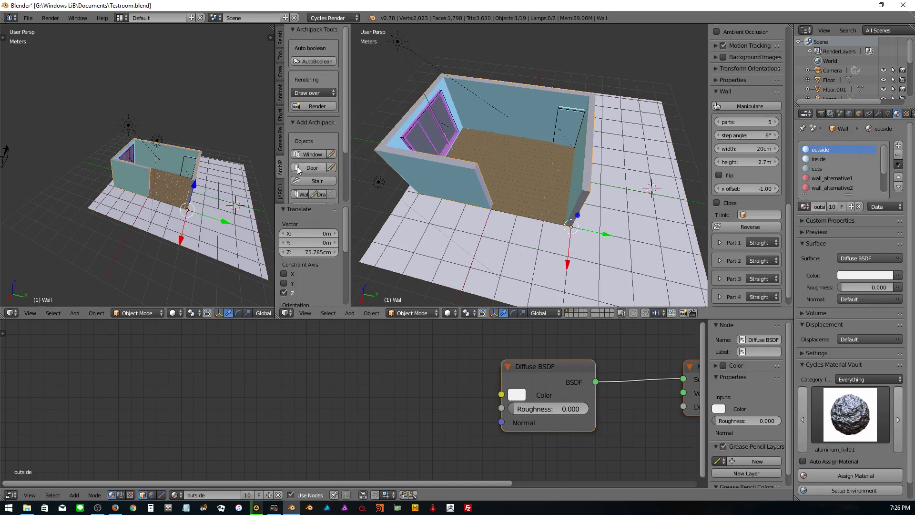
scroll(342, 166, down, 2)
scroll(343, 167, down, 3)
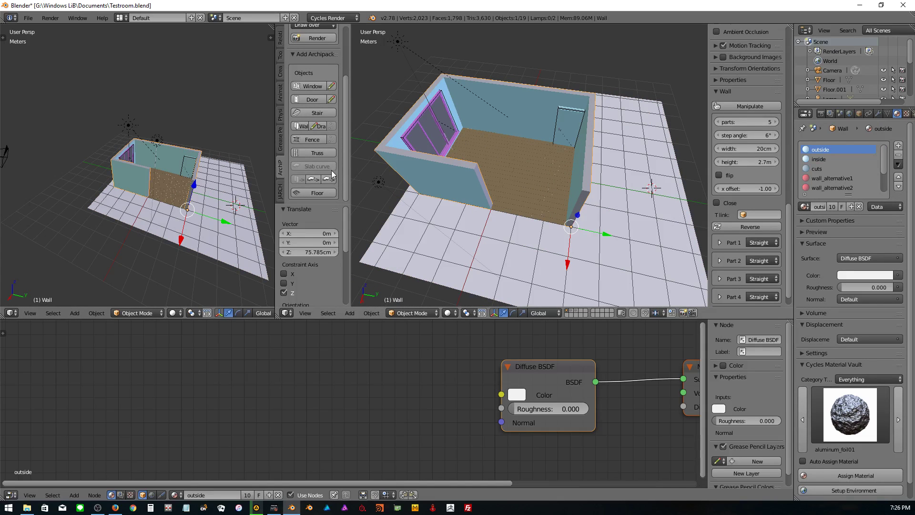
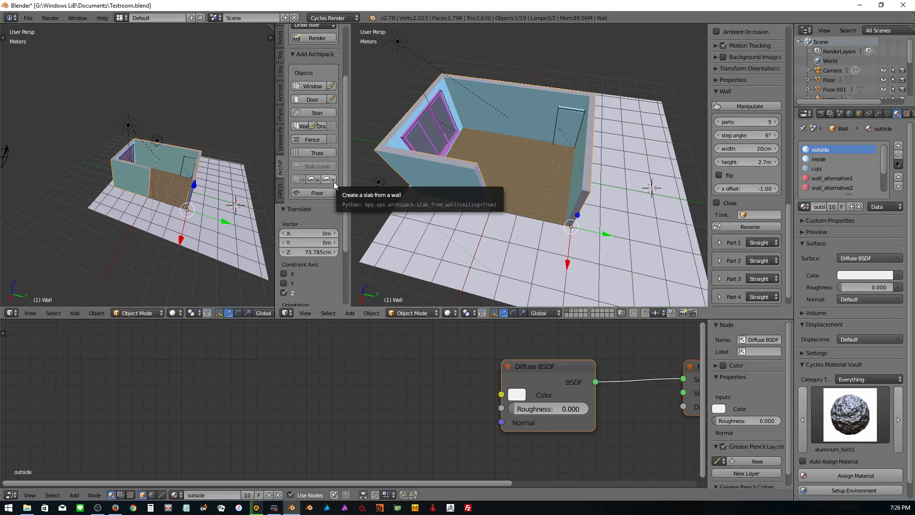
- Add an Archipack ceiling slab on top of the walls
drag(349, 194, 391, 193)
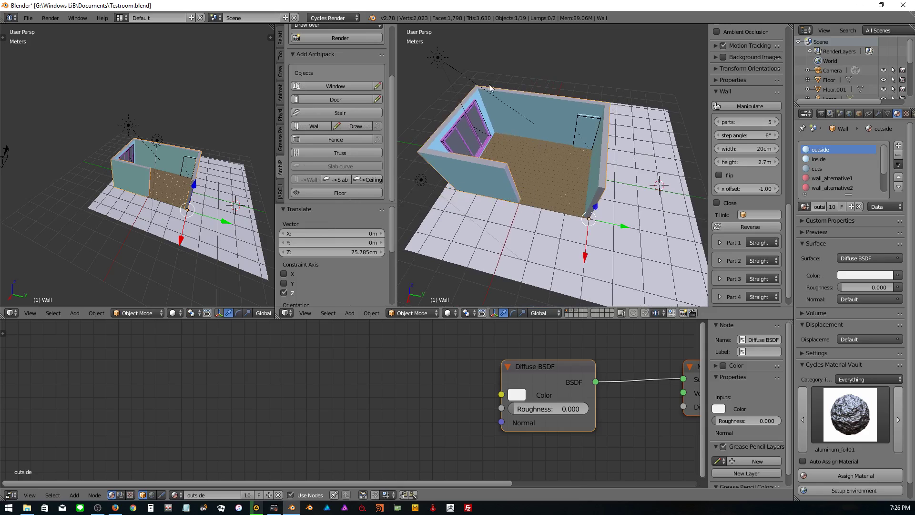
click(367, 179)
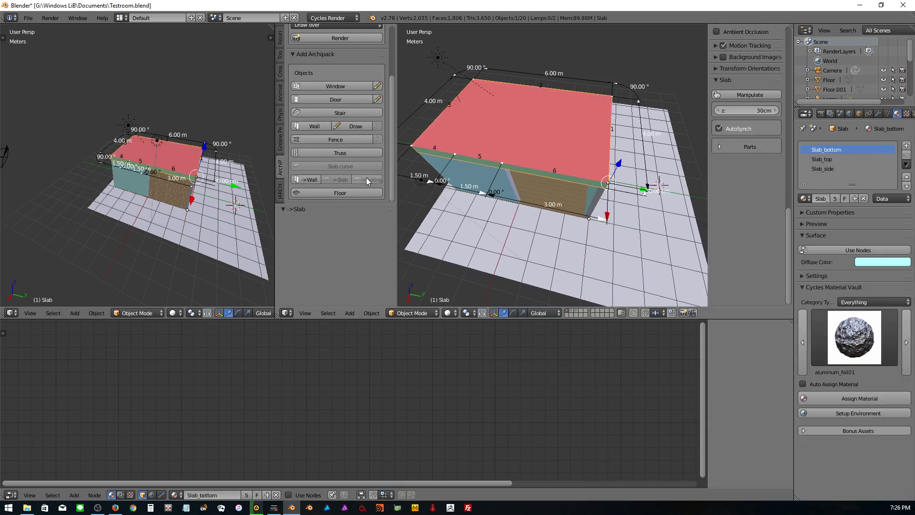
mouse_move(537, 188)
middle_down()
mouse_move(531, 124)
mouse_move(519, 139)
middle_up()
scroll(519, 139, up, 5)
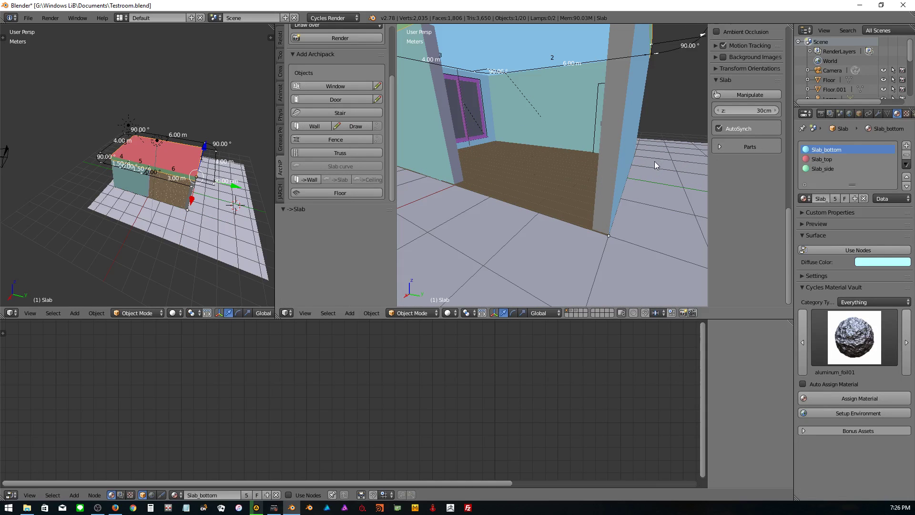
- After a first paste attempt on the slab, copy the wall's outside material
click(908, 167)
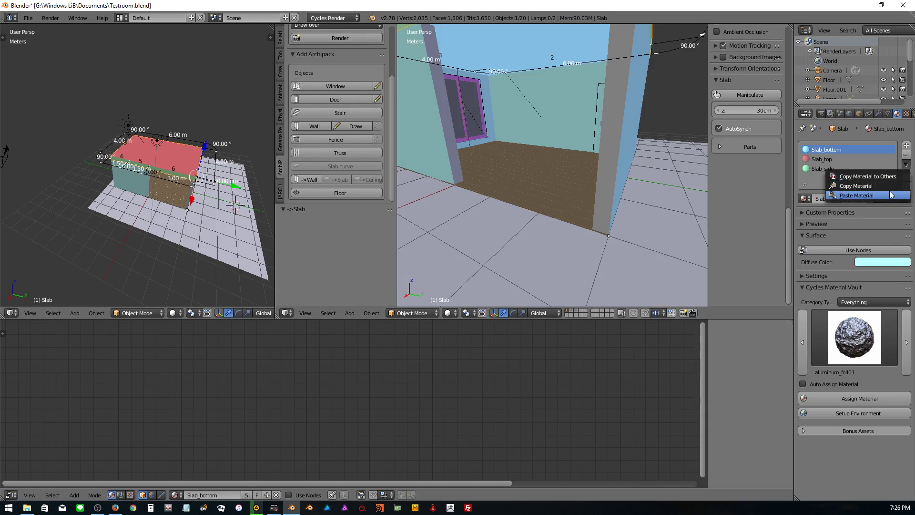
click(858, 193)
click(816, 160)
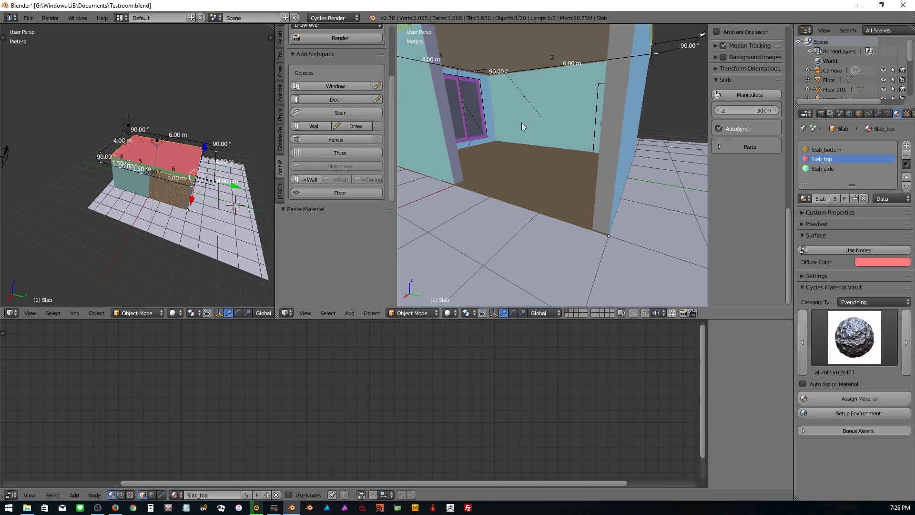
key(Escape)
right_click(600, 158)
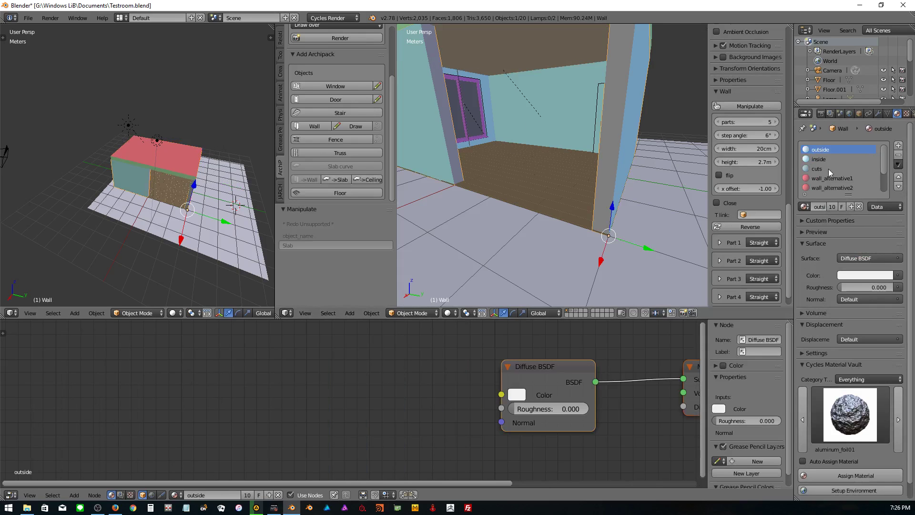
click(899, 165)
click(874, 177)
- Paste the wall material into the slab's Slab_bottom, Slab_top and Slab_side slots
right_click(552, 55)
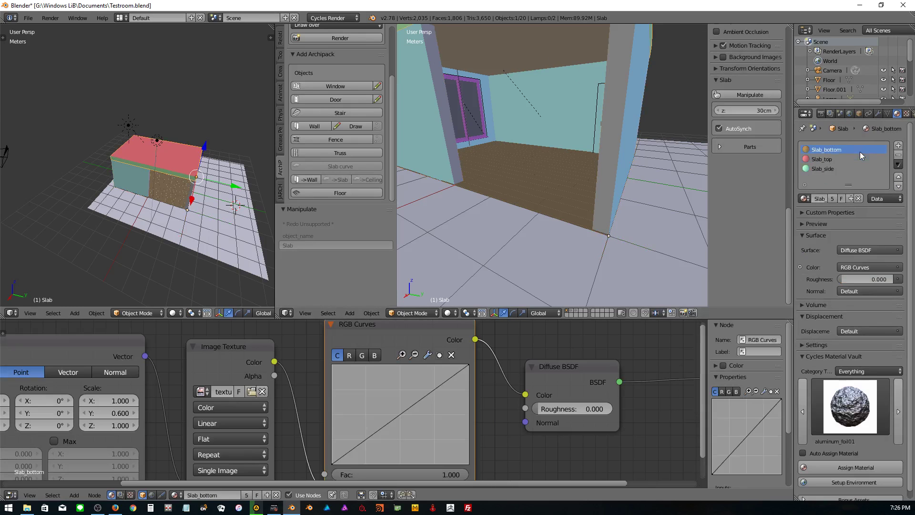
click(899, 164)
click(854, 195)
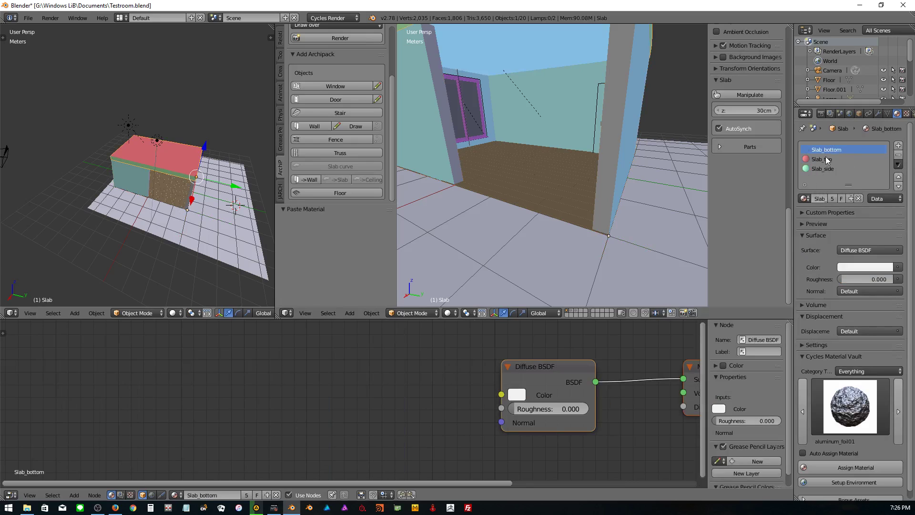
click(826, 159)
click(906, 165)
click(853, 195)
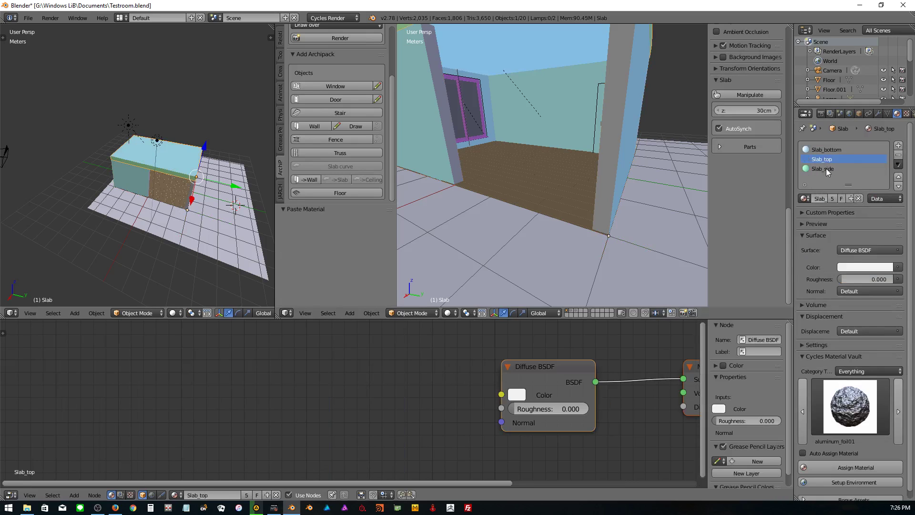
click(826, 167)
click(902, 165)
click(841, 195)
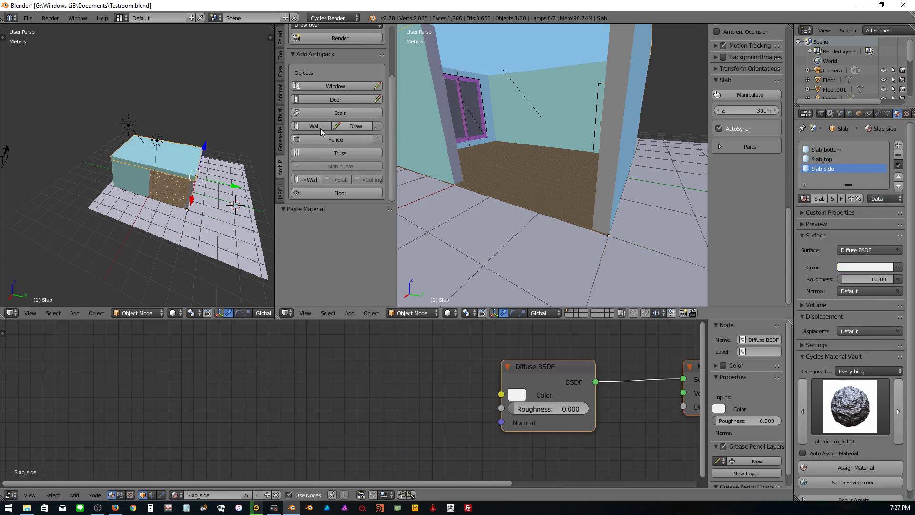
click(175, 313)
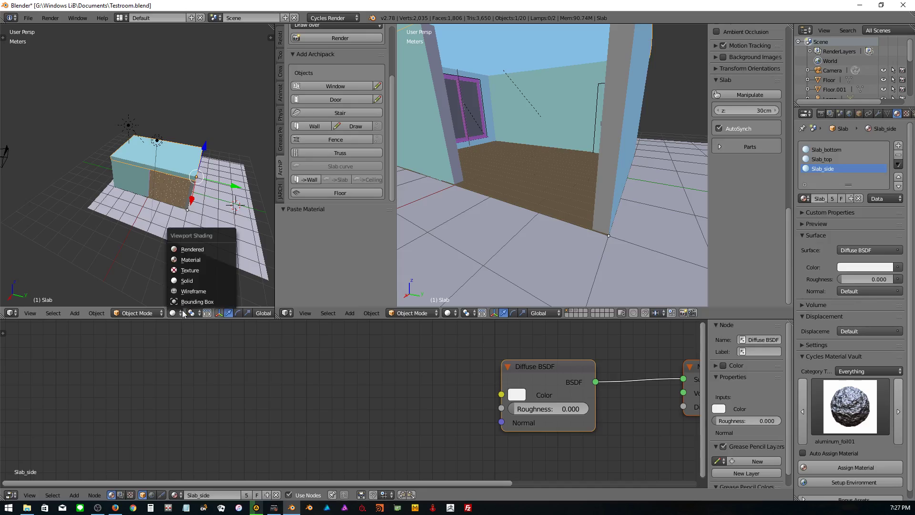
- Switch the left viewport to Rendered shading, zoom through the room interior, and orbit the right view
click(189, 250)
scroll(170, 215, up, 3)
scroll(167, 200, up, 2)
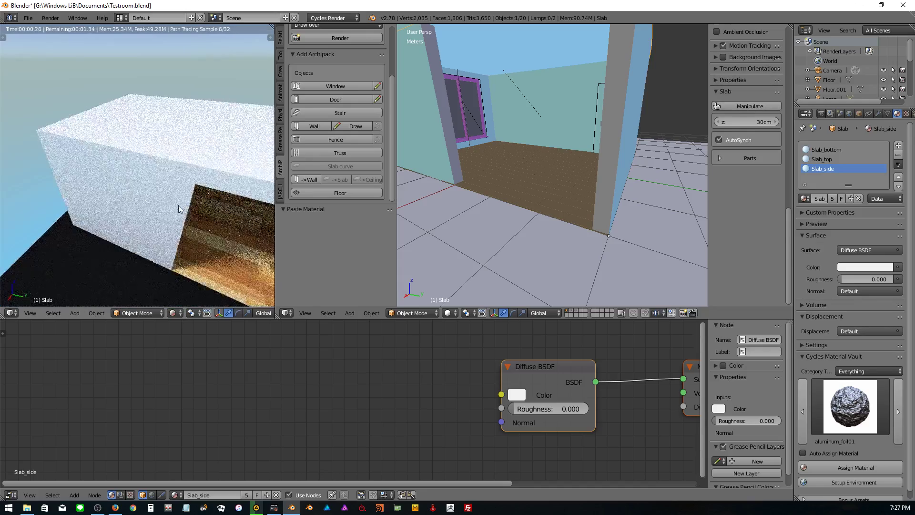
scroll(164, 186, up, 2)
scroll(162, 174, up, 2)
scroll(190, 191, up, 2)
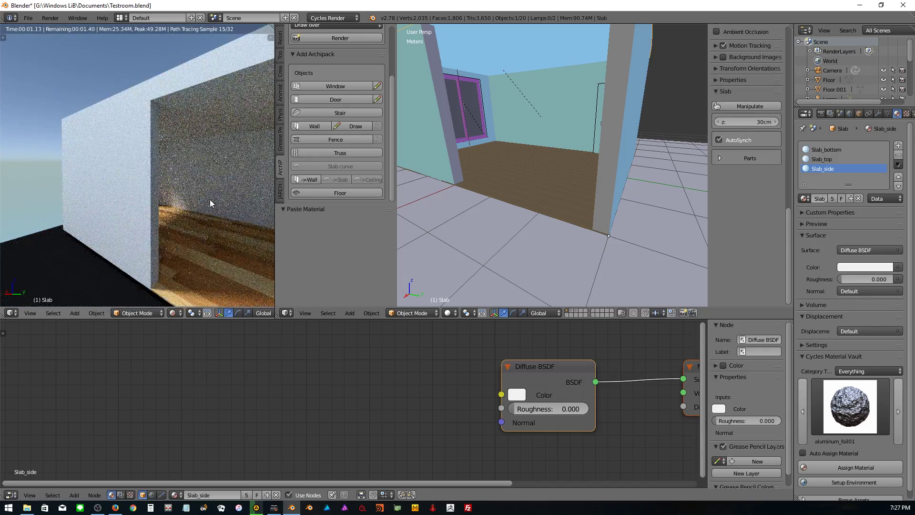
scroll(158, 188, up, 3)
scroll(155, 191, up, 2)
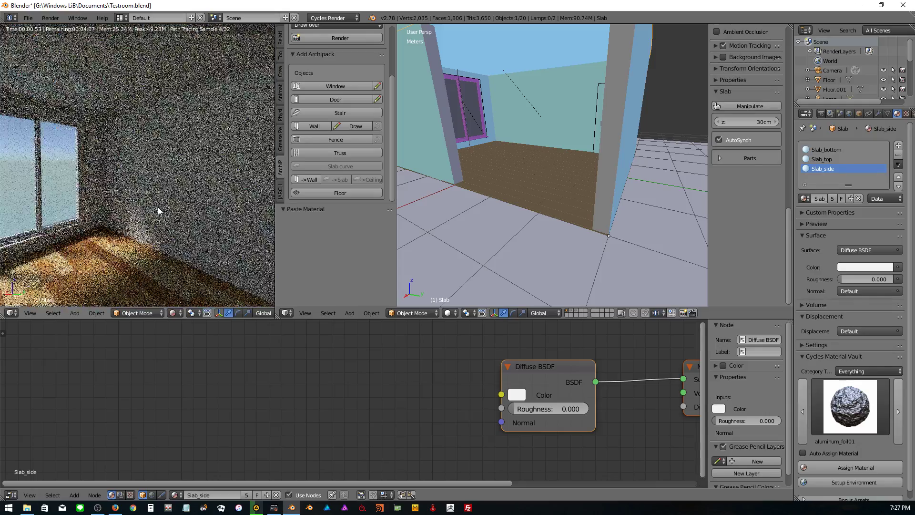
scroll(167, 213, down, 1)
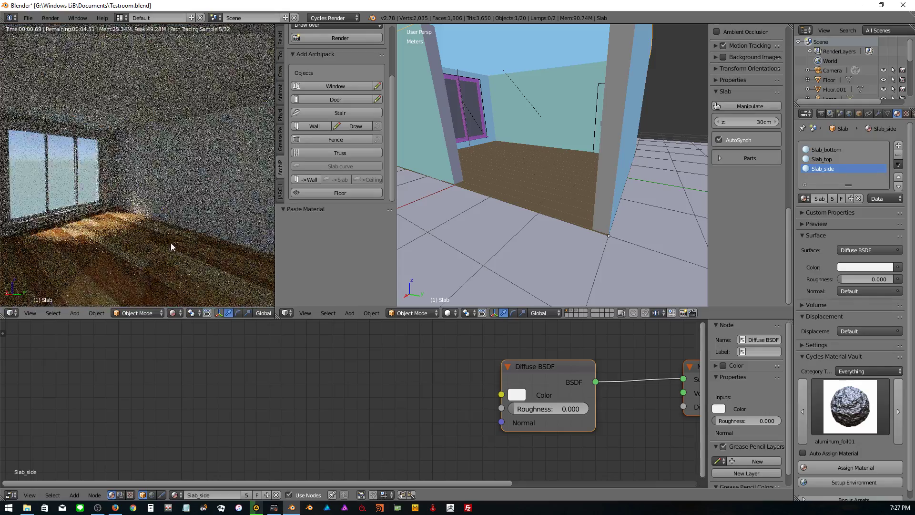
scroll(148, 221, up, 1)
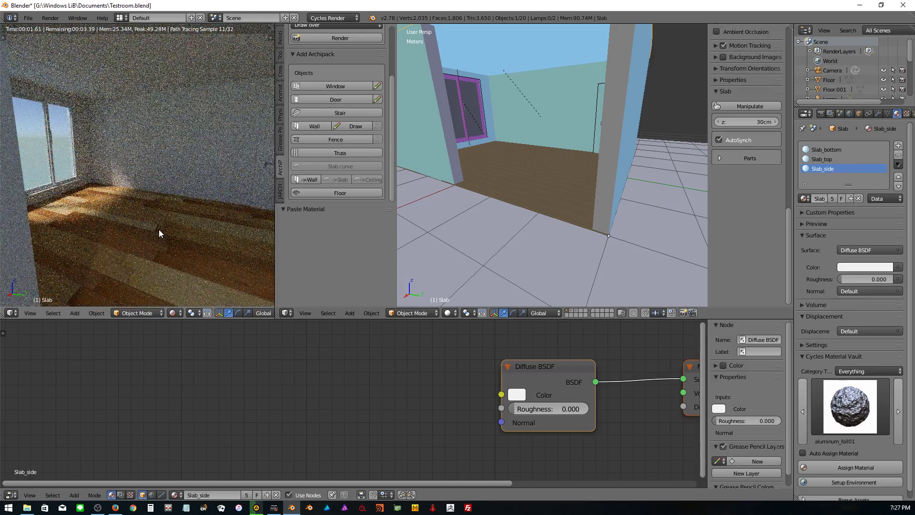
scroll(159, 231, up, 2)
scroll(167, 209, down, 3)
scroll(170, 202, down, 2)
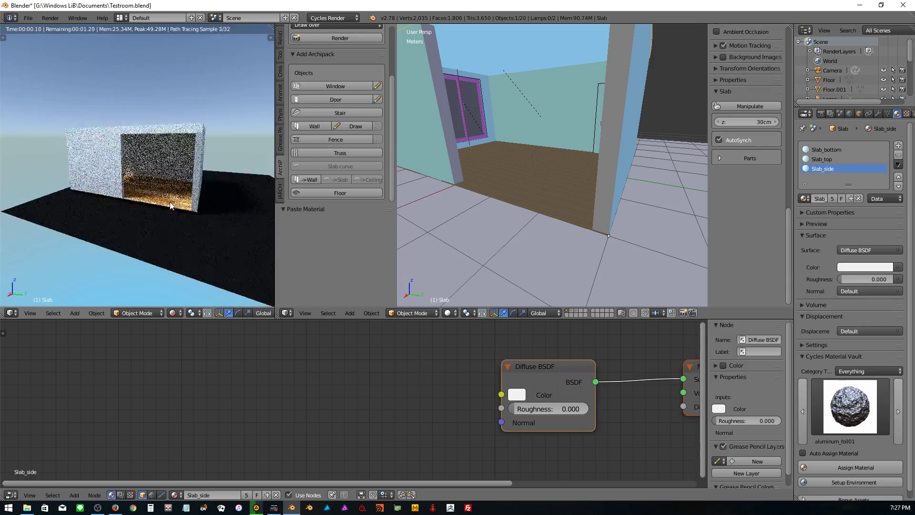
scroll(496, 222, down, 5)
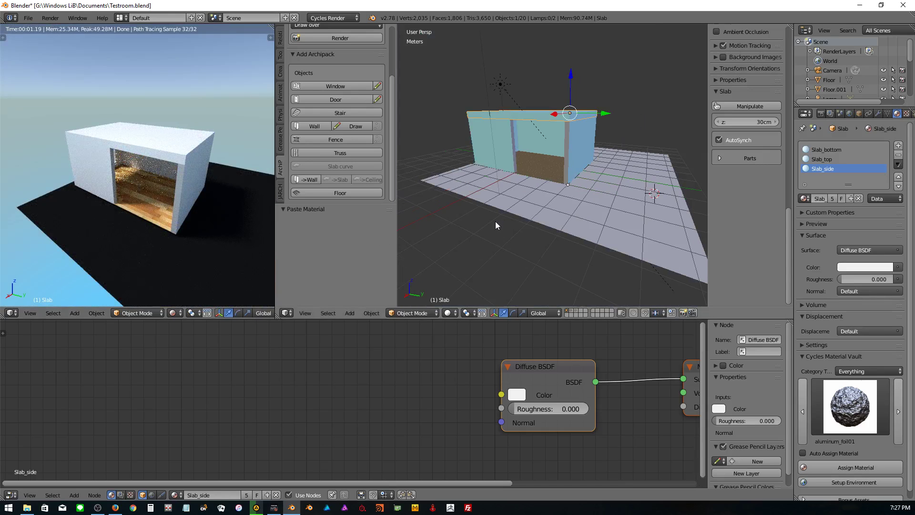
mouse_move(486, 195)
middle_down()
mouse_move(508, 202)
mouse_move(515, 218)
mouse_move(513, 203)
mouse_move(522, 211)
middle_up()
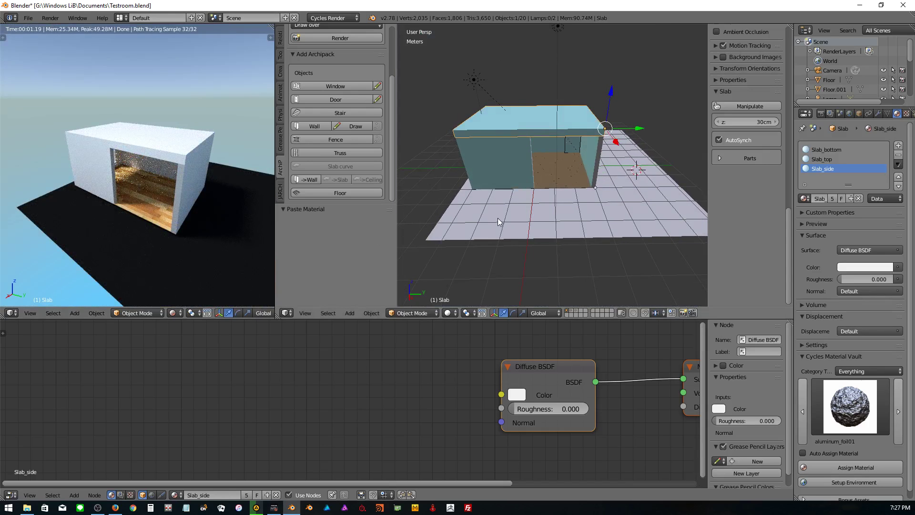
- Set the active view camera and orbit out to locate the camera object
key(ctrl+KP_0)
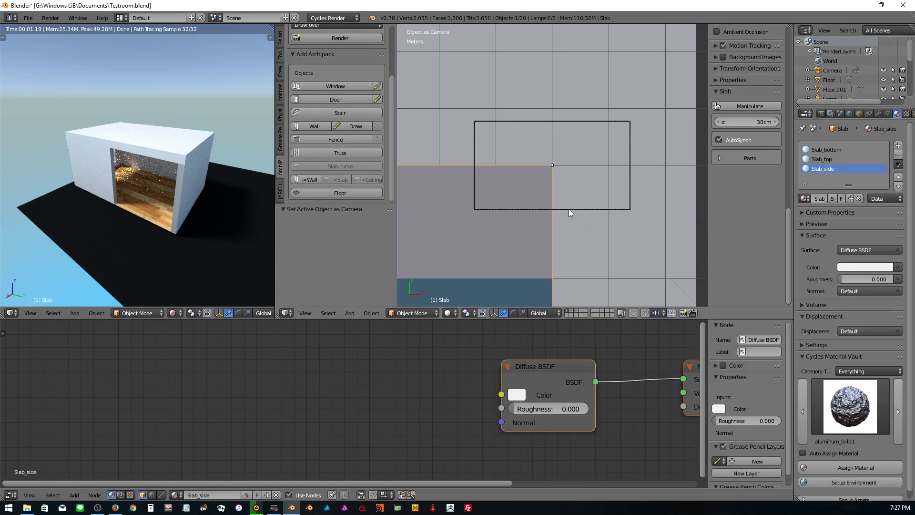
scroll(613, 205, down, 3)
scroll(609, 207, down, 2)
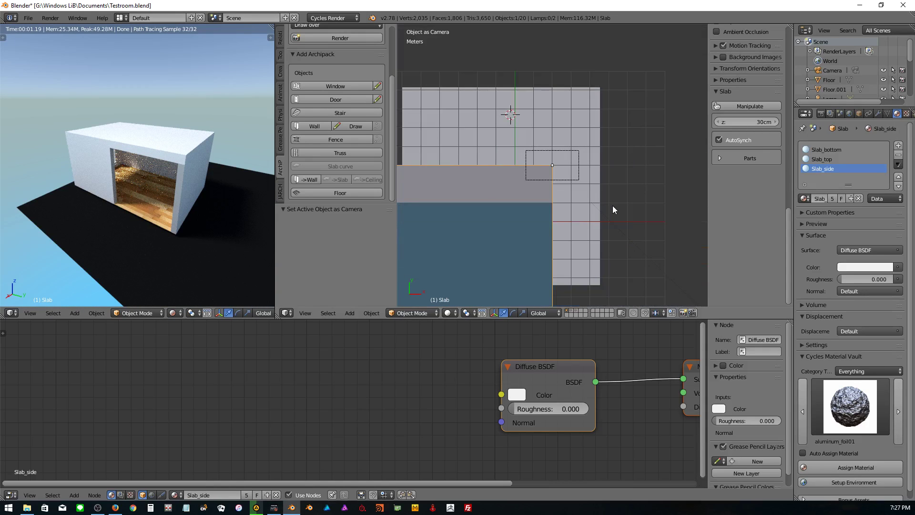
mouse_move(614, 210)
middle_down()
mouse_move(634, 159)
mouse_move(630, 172)
middle_up()
scroll(622, 161, down, 2)
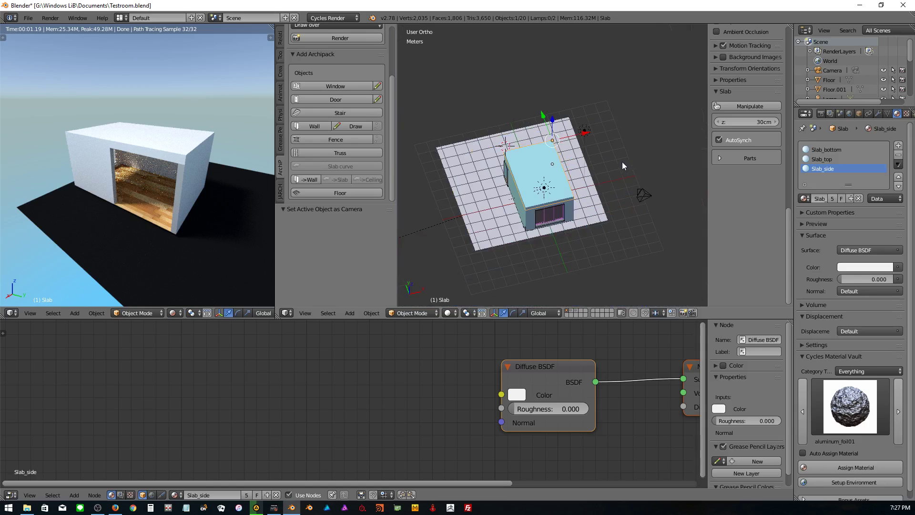
- Look through the selected Camera and zoom it in with Lock Camera to View
right_click(649, 196)
key(KP_0)
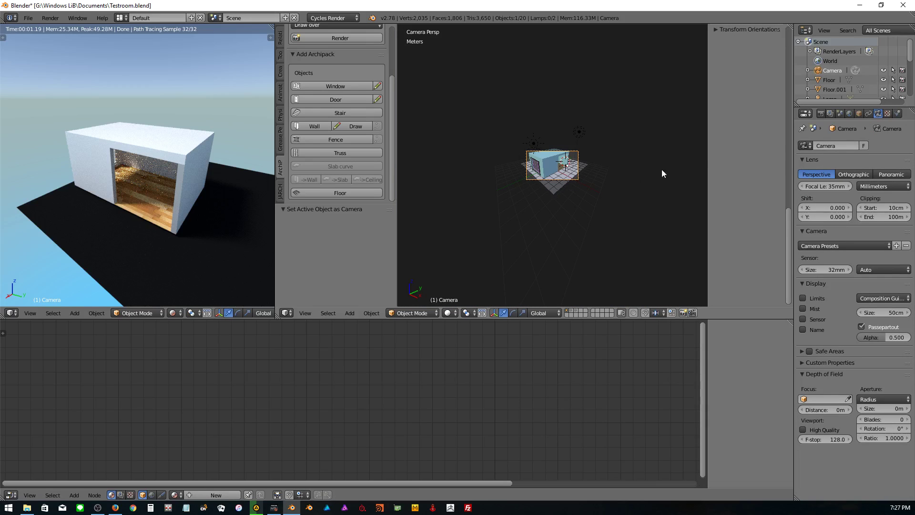
scroll(731, 81, up, 3)
scroll(744, 93, up, 5)
scroll(747, 96, up, 5)
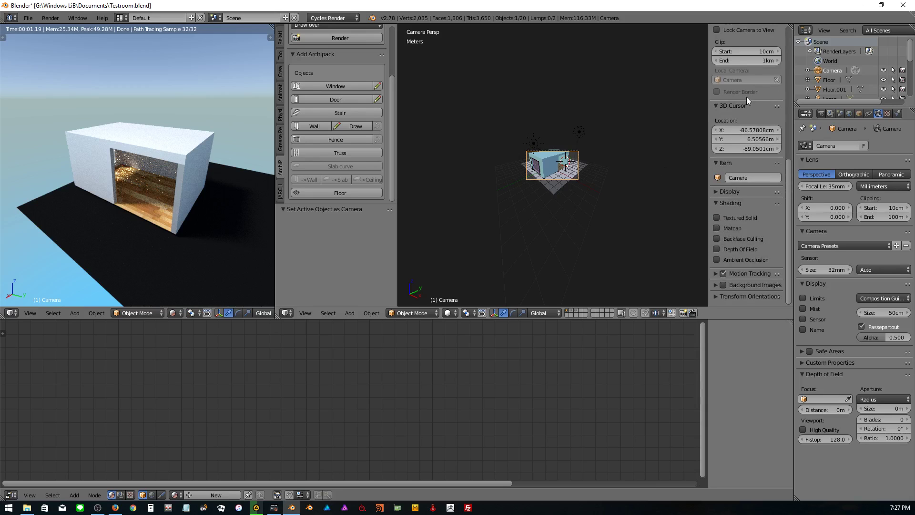
scroll(745, 96, up, 5)
scroll(745, 95, up, 4)
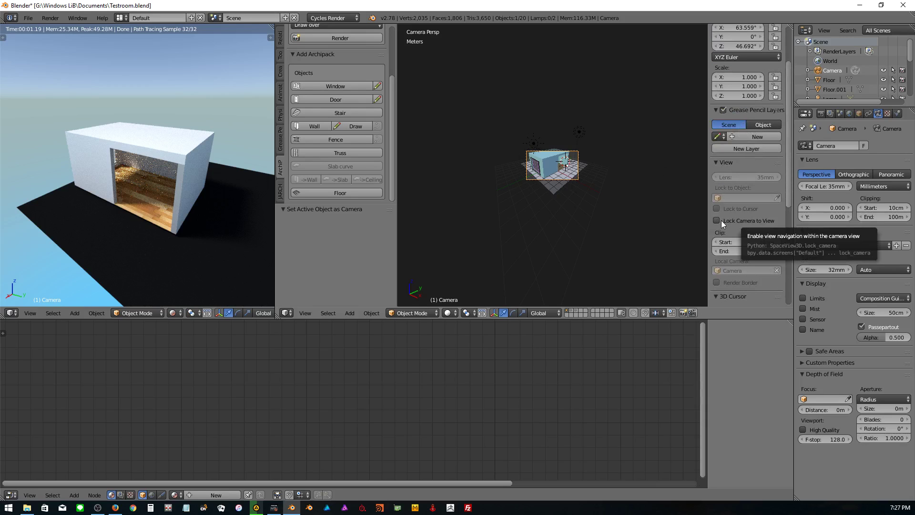
click(722, 220)
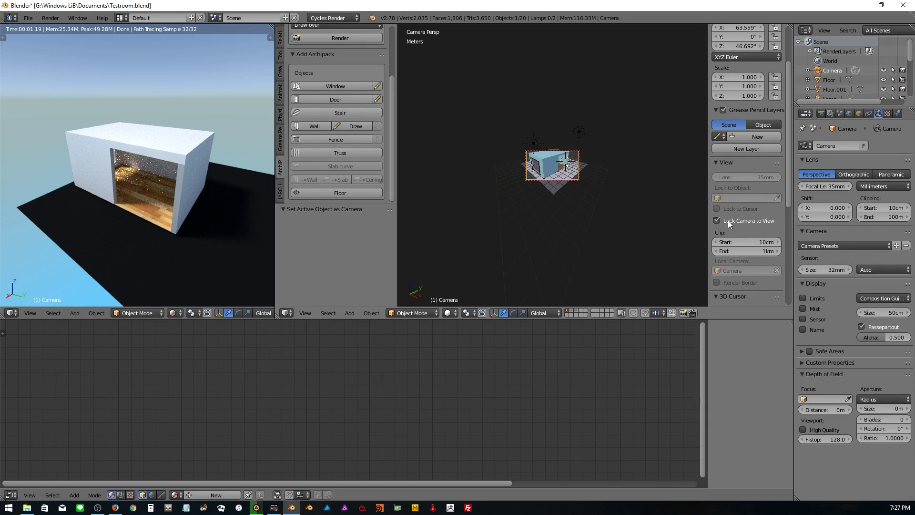
scroll(558, 191, up, 2)
scroll(558, 191, up, 6)
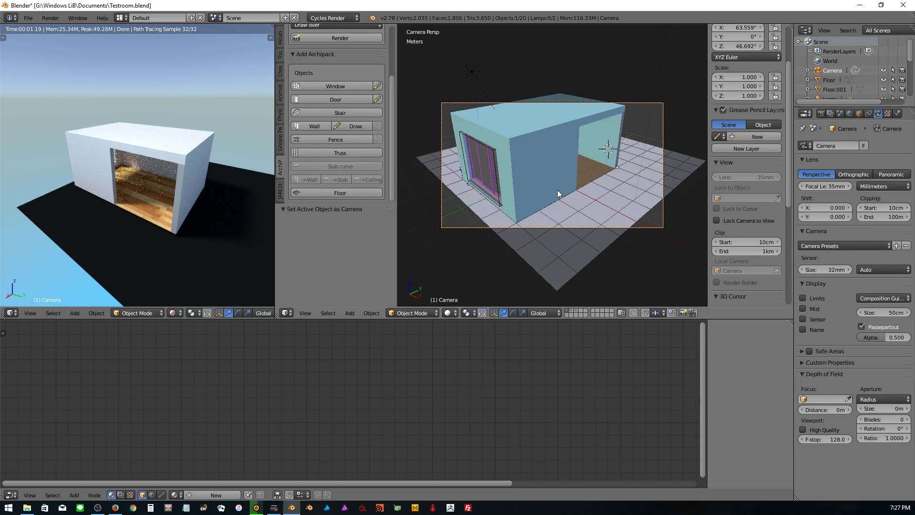
- Swing the view-locked camera to a rough frontal view of the room
click(745, 221)
middle_drag(568, 225, 517, 204)
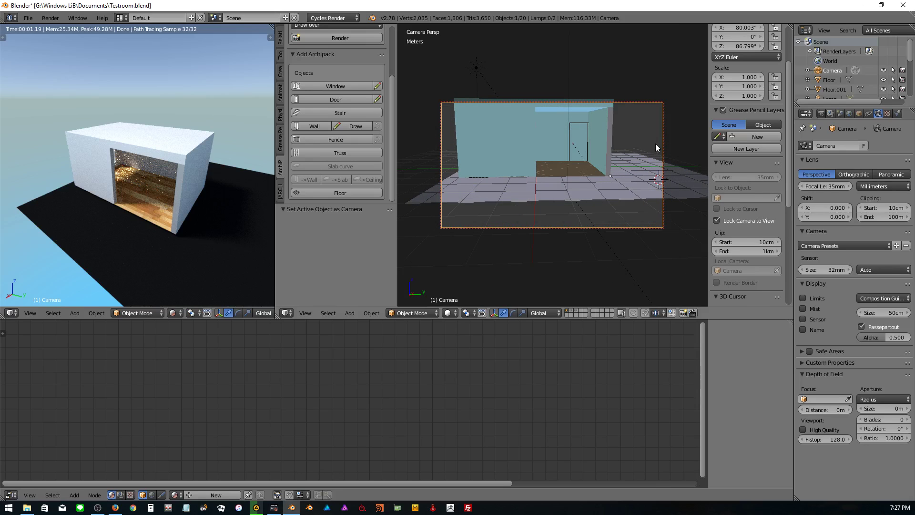
scroll(746, 179, up, 3)
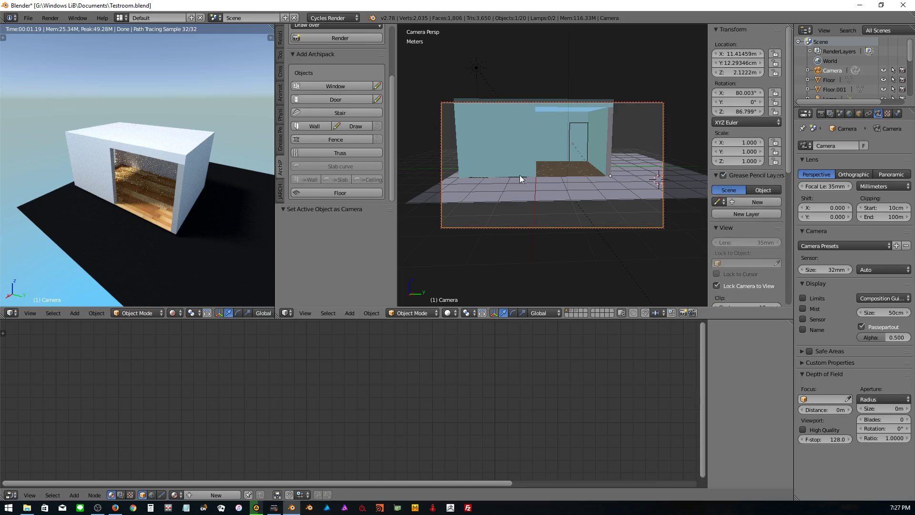
middle_drag(519, 176, 527, 173)
- Set the camera rotation to X 90°, Y 0°, Z 90°
click(738, 93)
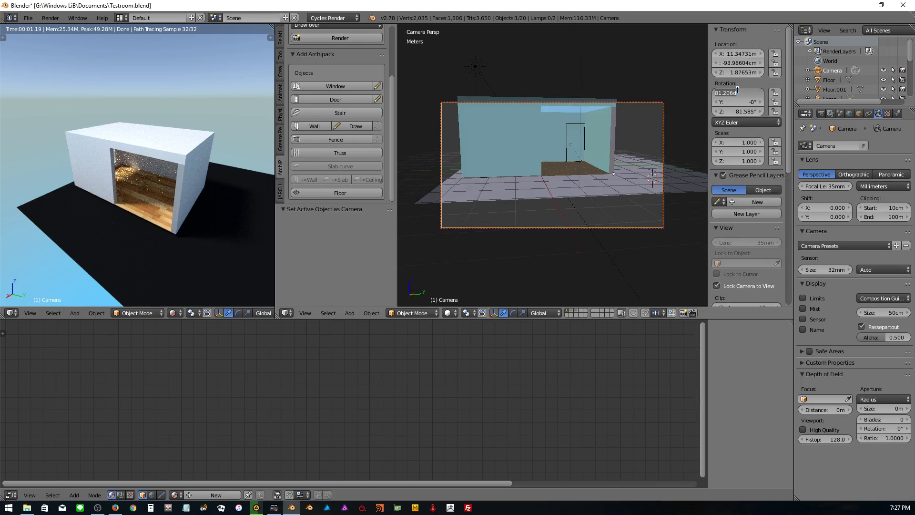
text(90)
key(Tab)
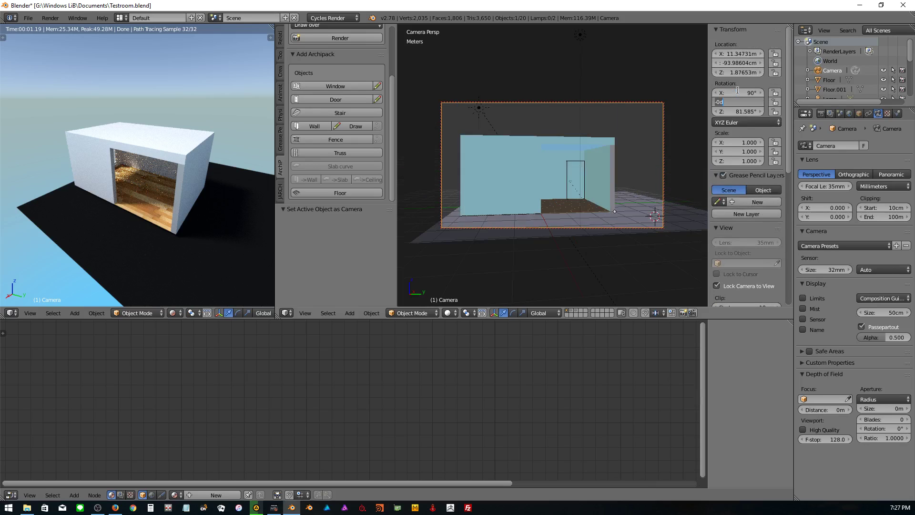
key(Tab)
text(90)
key(Return)
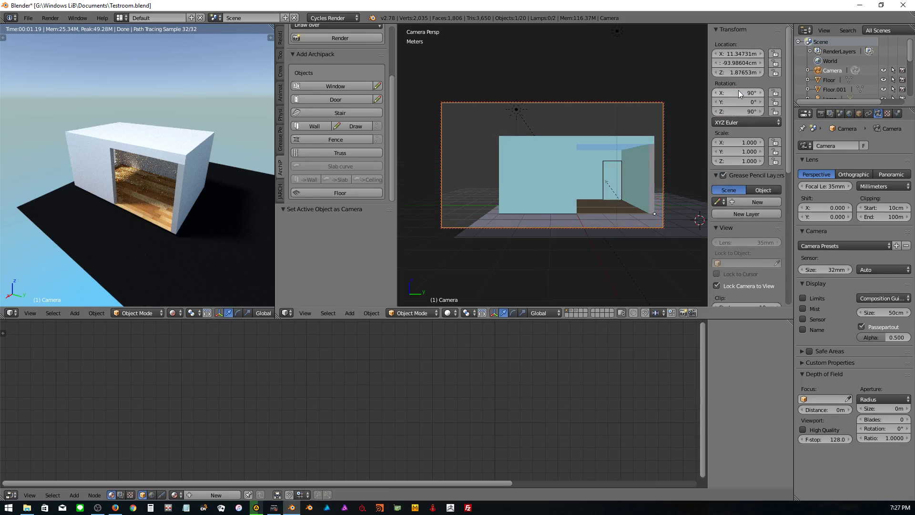
- Pan the camera onto the room's wall and show its view in the render preview
mouse_move(585, 199)
shift+middle_down()
mouse_move(545, 203)
mouse_move(551, 198)
shift+middle_up()
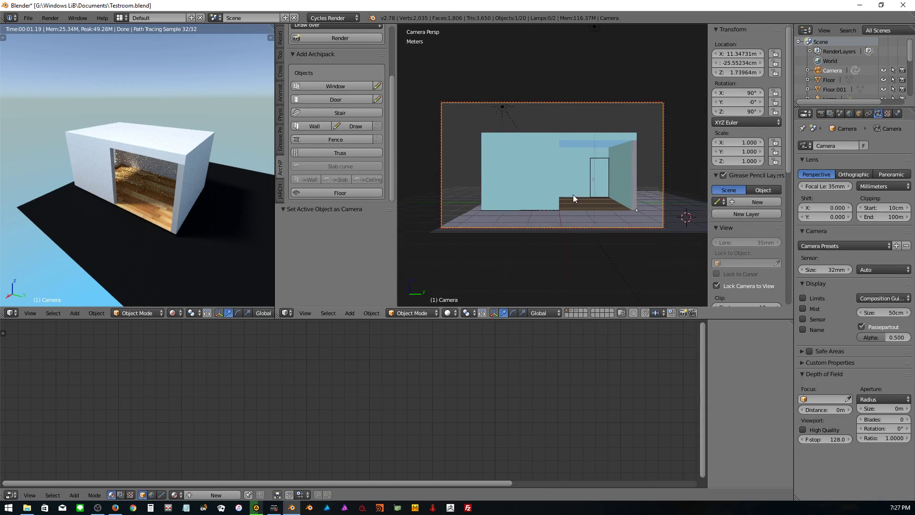
scroll(550, 205, up, 5)
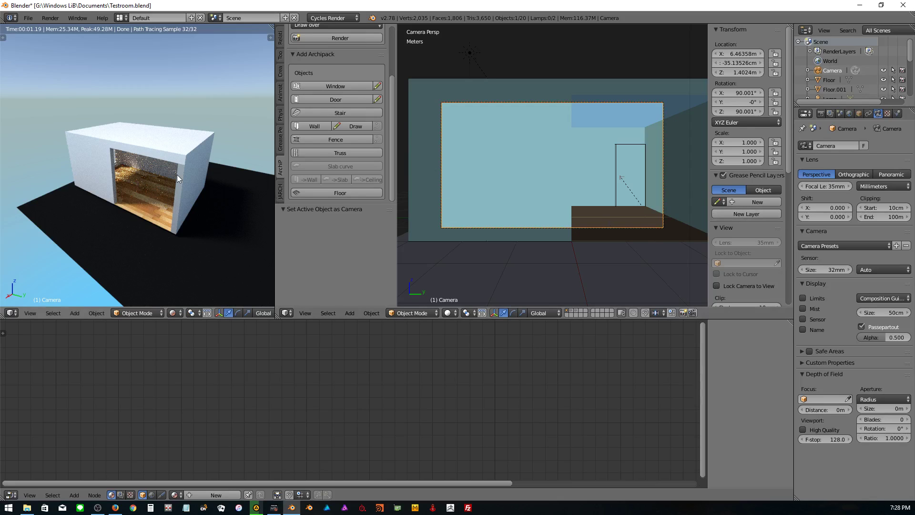
key(KP_0)
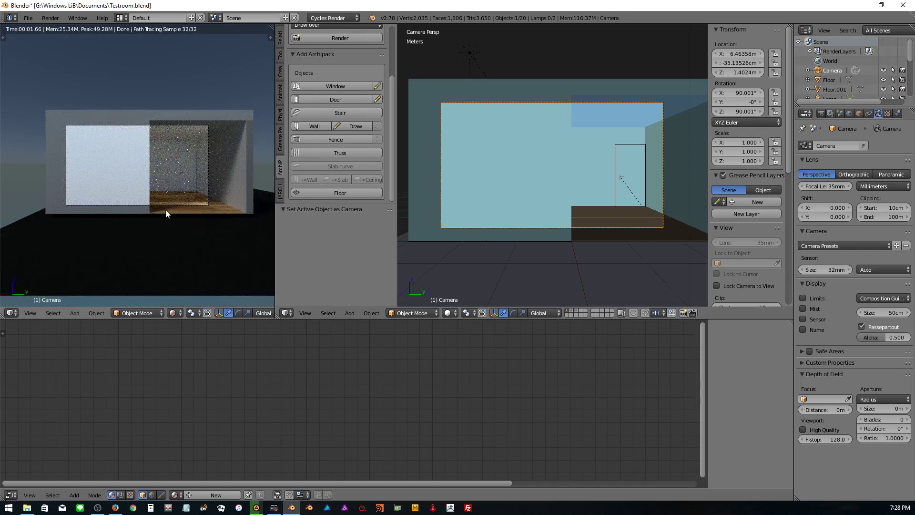
- Widen the render preview and enable Border and Crop in the render Dimensions
scroll(153, 219, up, 3)
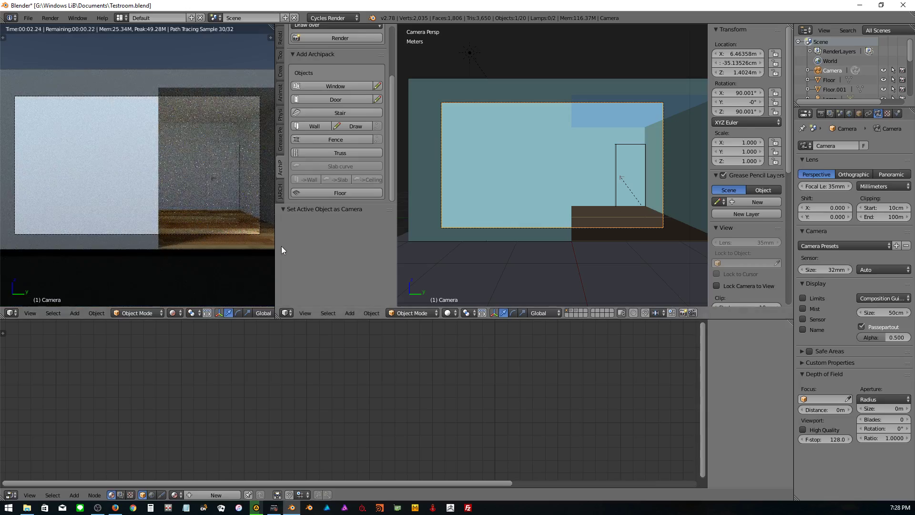
drag(275, 251, 334, 253)
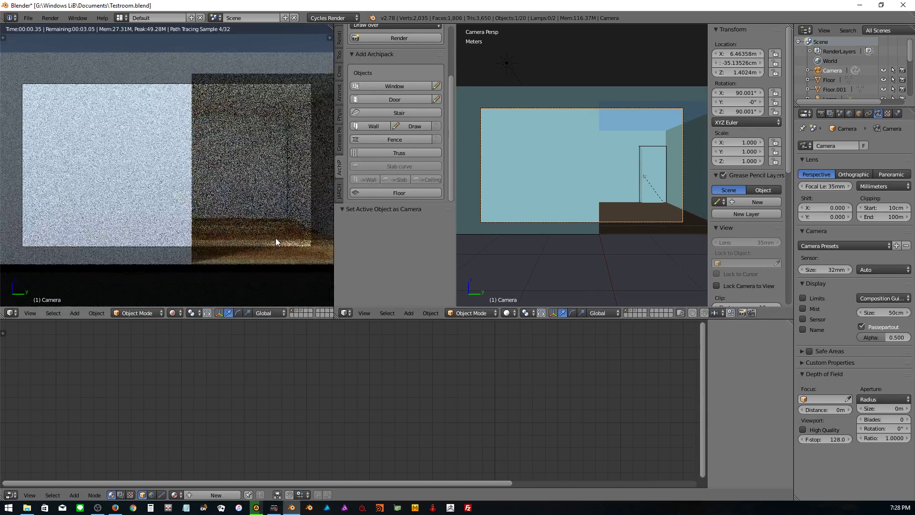
click(821, 114)
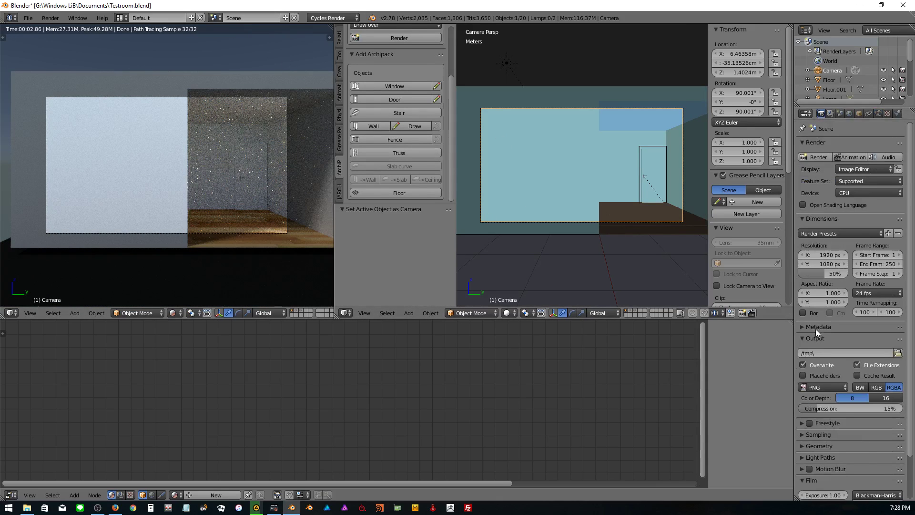
click(804, 313)
click(832, 313)
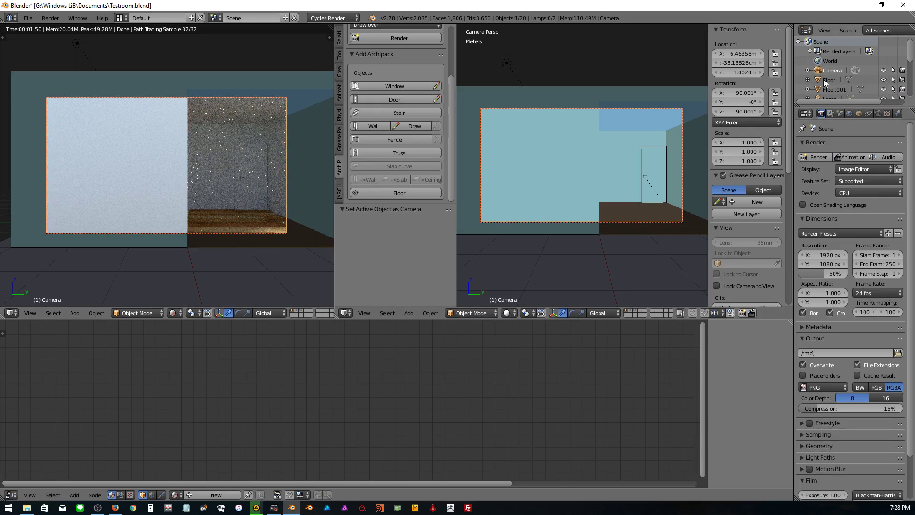
- Set the camera's Clipping Start to 4.7m so the near wall is cut away
click(881, 115)
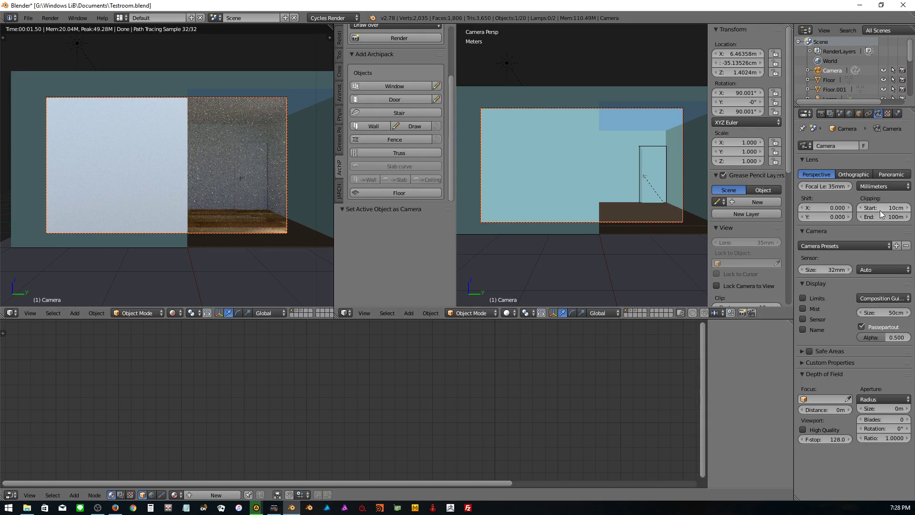
drag(880, 214, 908, 213)
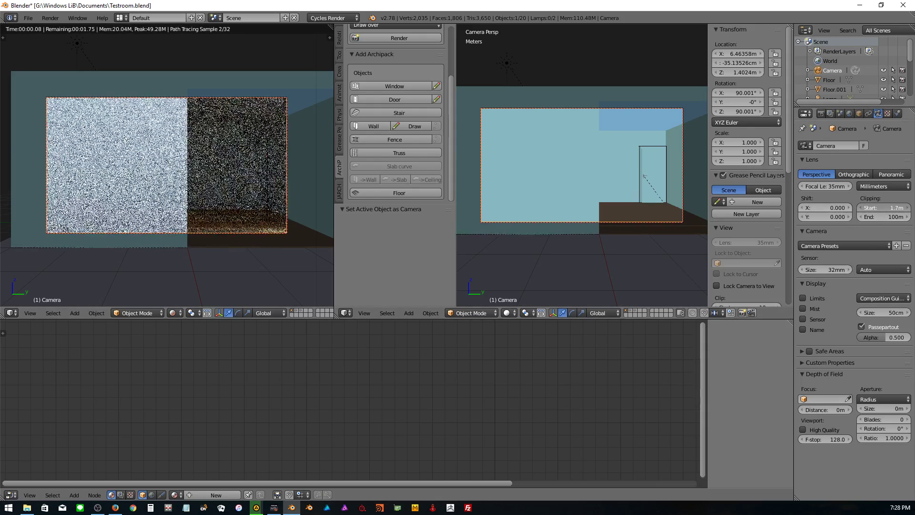
mouse_move(884, 208)
mouse_down()
mouse_move(899, 208)
mouse_move(877, 208)
mouse_up()
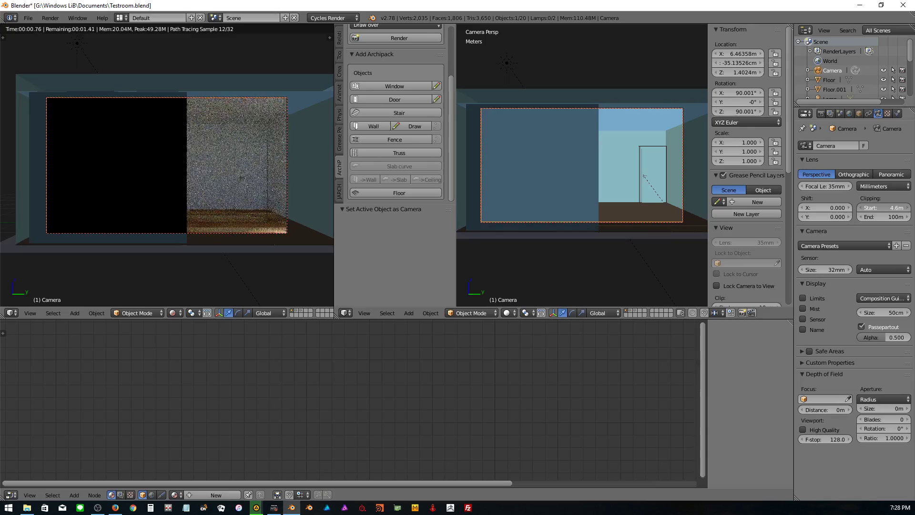
drag(878, 208, 880, 213)
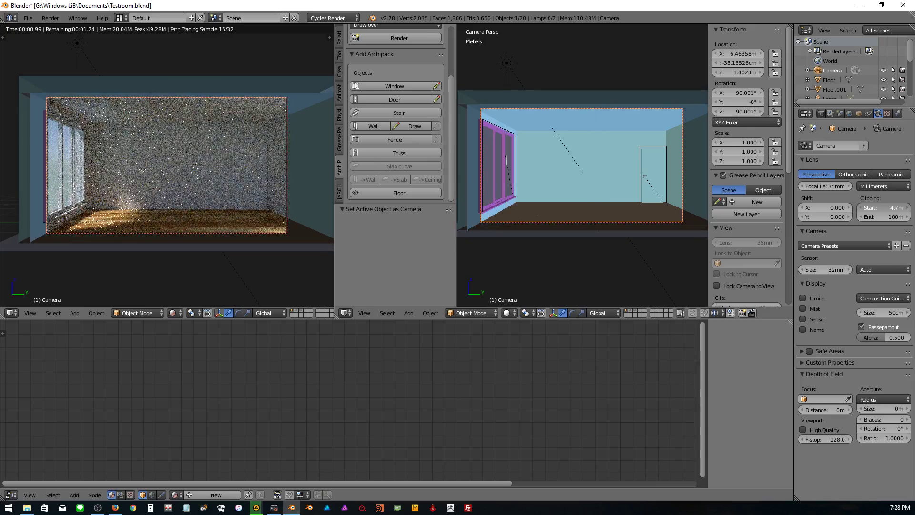
scroll(124, 185, up, 2)
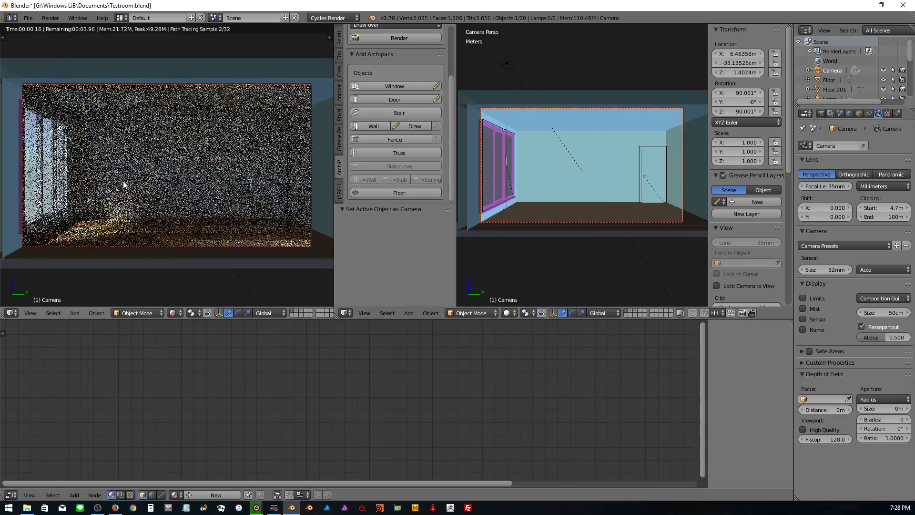
scroll(124, 185, up, 1)
scroll(124, 185, down, 1)
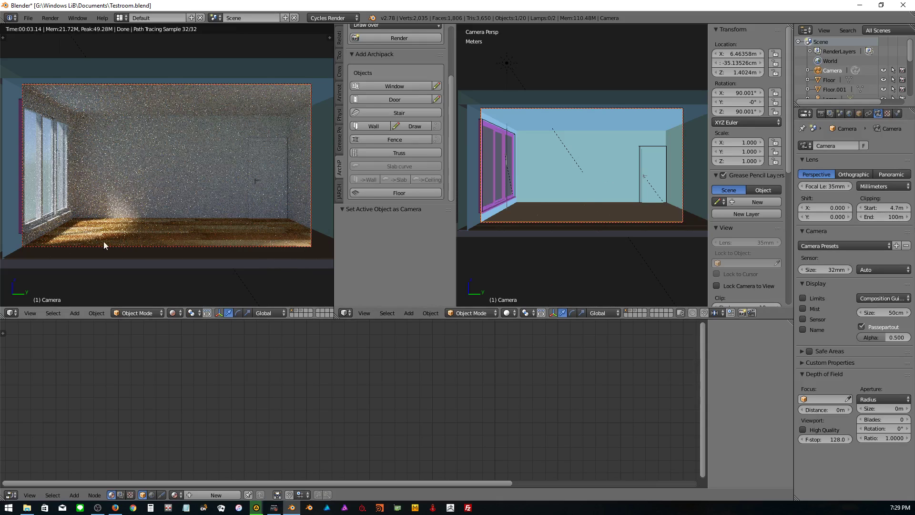
- Select the sun lamp and orbit to a steeper top-down view of the room
middle_drag(540, 213, 513, 237)
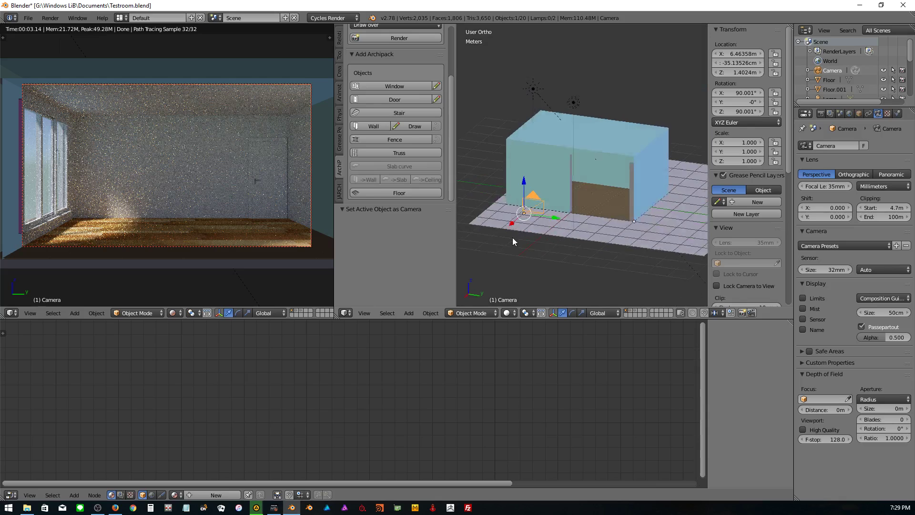
scroll(510, 239, down, 2)
right_click(551, 116)
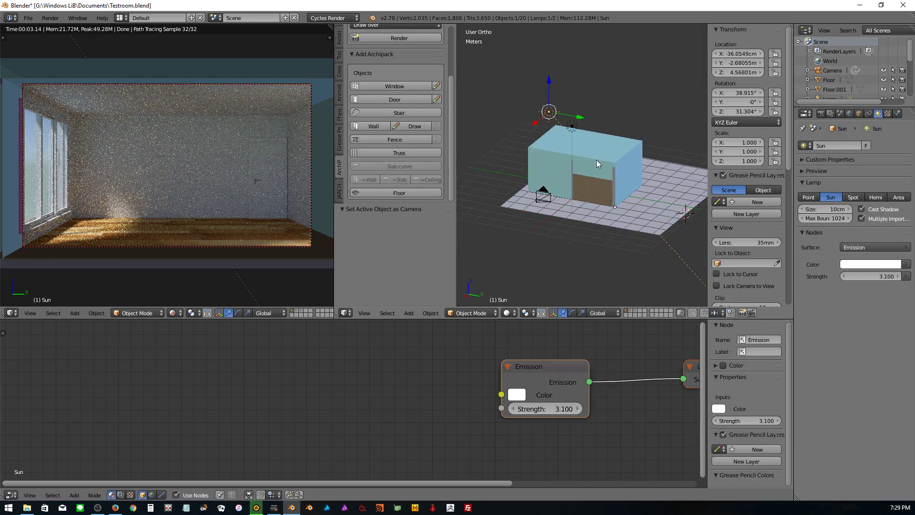
middle_drag(596, 159, 539, 206)
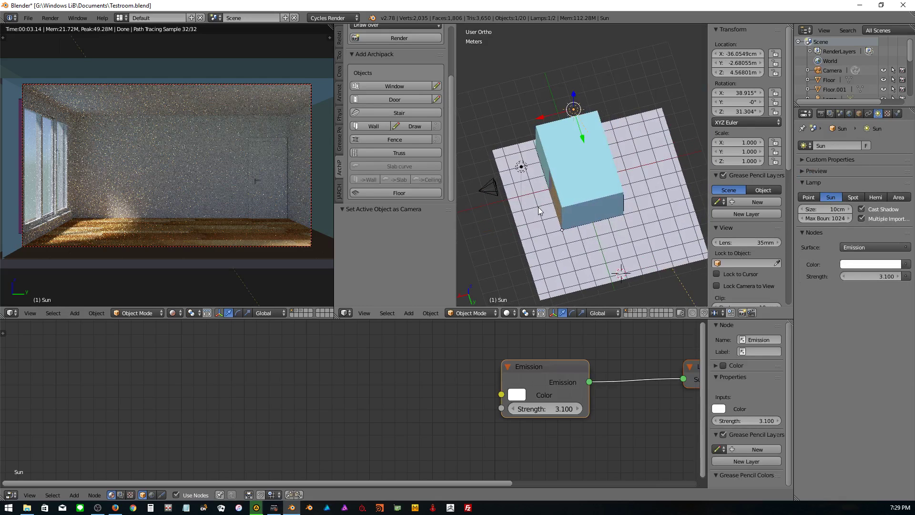
- Rotate the sun around the Z and X axes to change the sunlight angle
click(572, 313)
drag(596, 138, 565, 144)
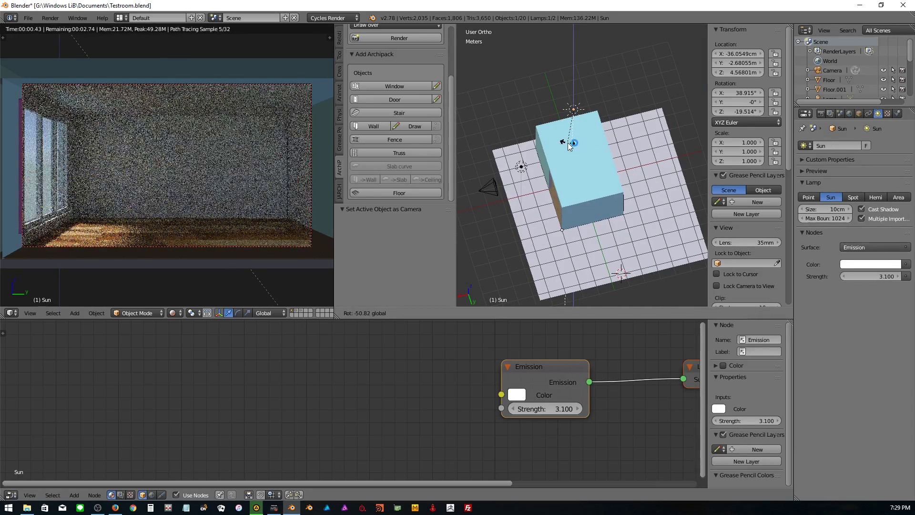
middle_drag(602, 163, 567, 113)
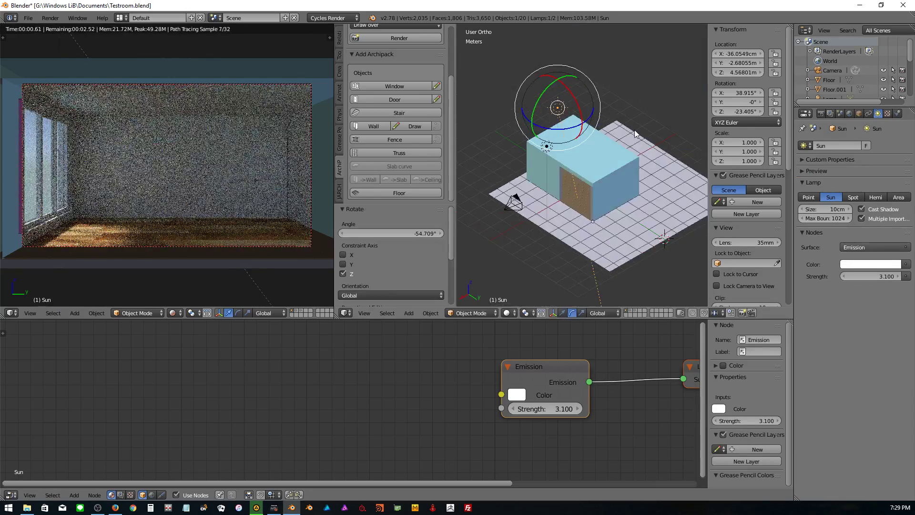
drag(576, 108, 577, 103)
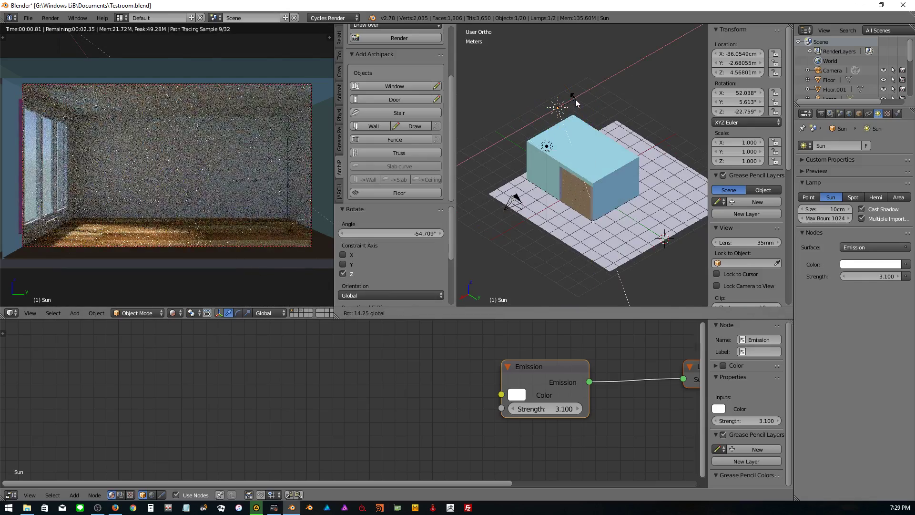
scroll(146, 202, up, 2)
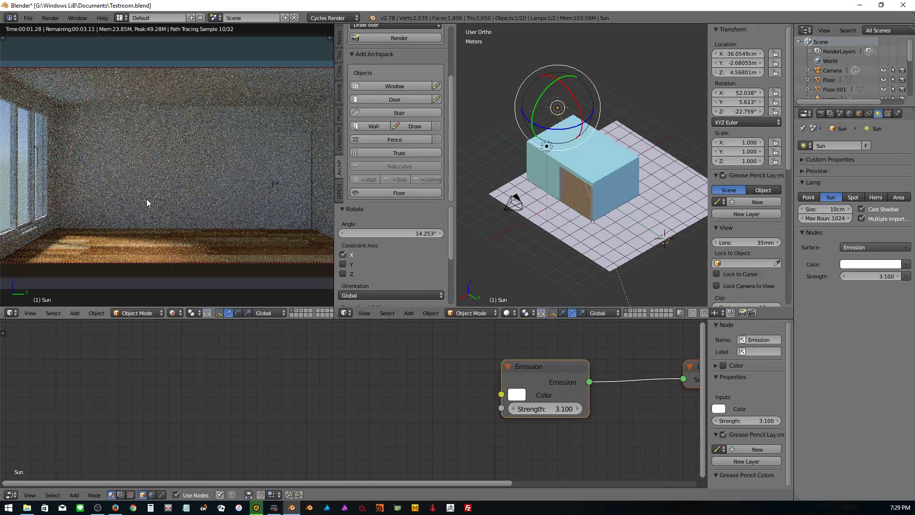
right_click(573, 205)
- Bring the Floor_alt1 material's nodes into view
scroll(514, 413, down, 1)
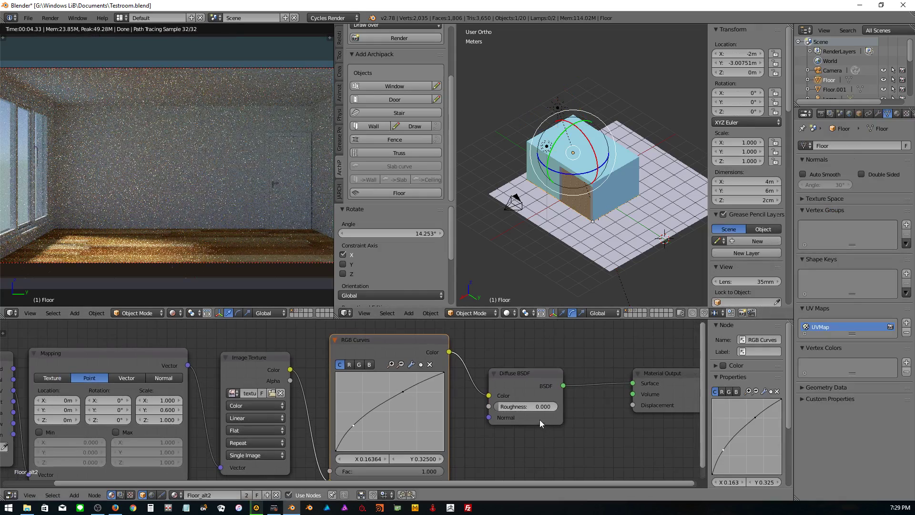
click(897, 114)
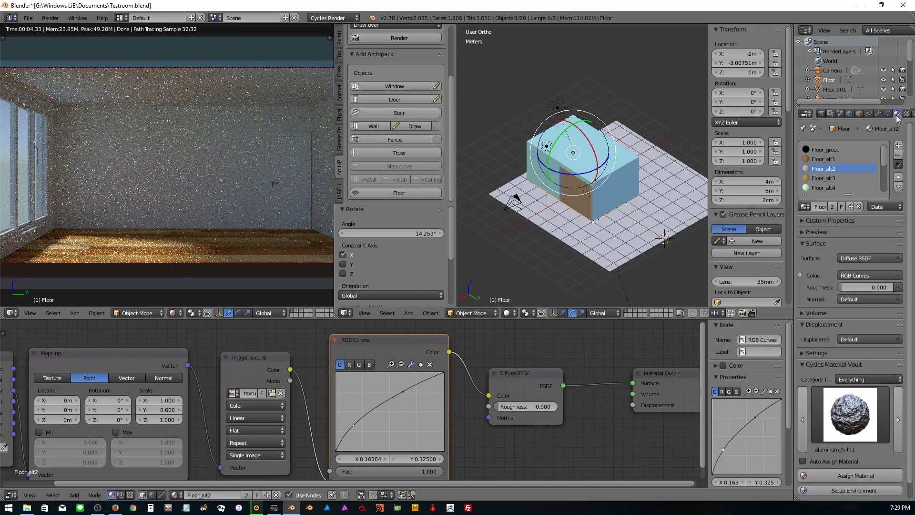
click(823, 159)
middle_drag(537, 366, 270, 356)
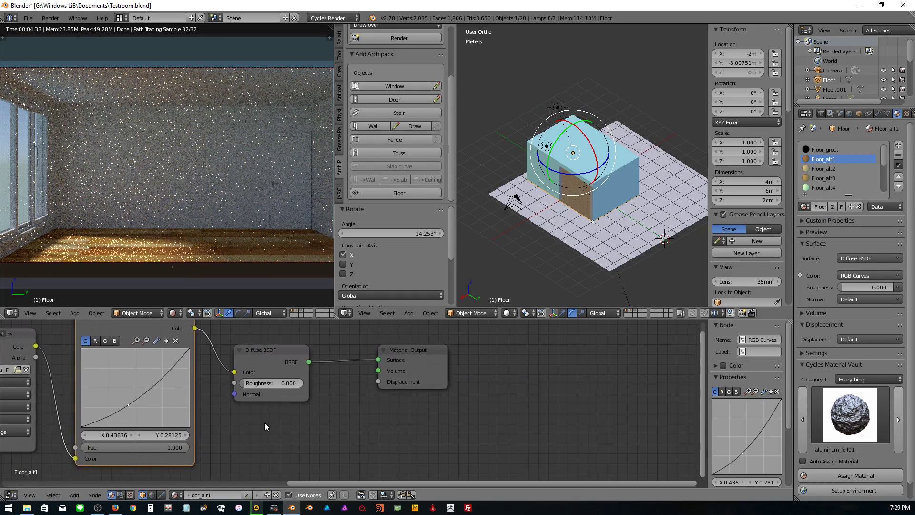
- Add a Glossy BSDF and a Mix Shader on the Diffuse link, feeding glossy into the mix
key(shift+a)
click(324, 307)
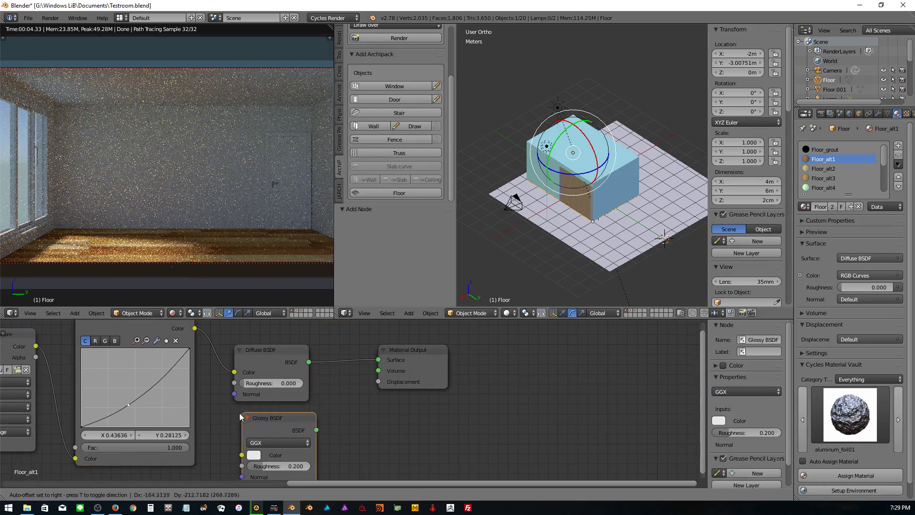
click(235, 411)
key(shift+a)
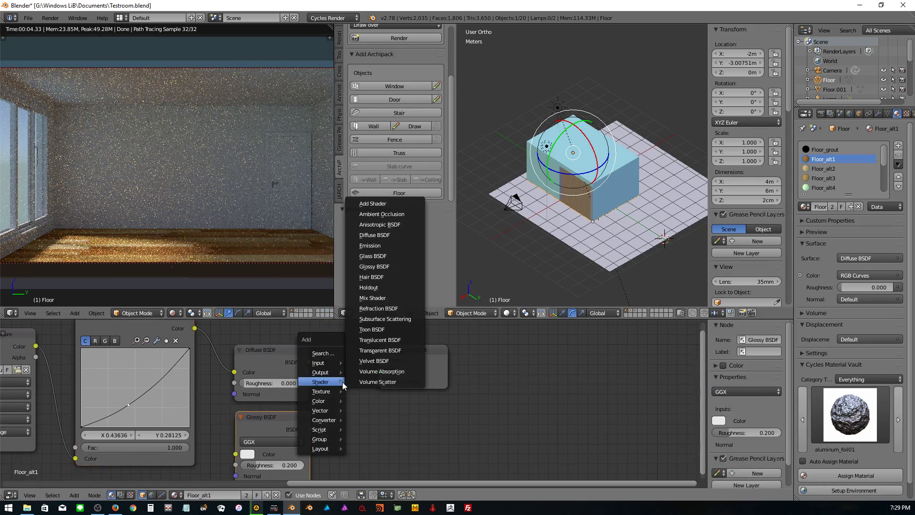
click(373, 298)
click(376, 364)
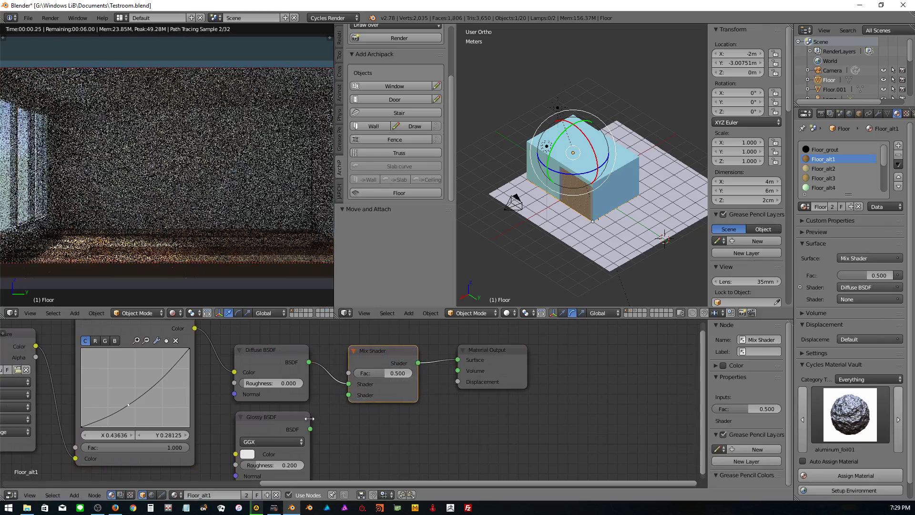
drag(310, 428, 348, 395)
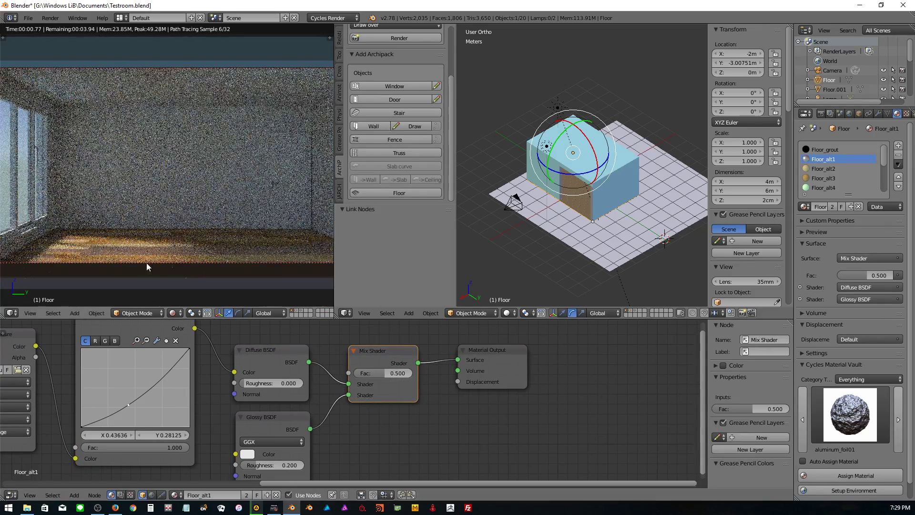
- Set the glossy roughness to 0.2 and the Mix Shader factor to 0.2
middle_drag(281, 462, 291, 440)
click(292, 439)
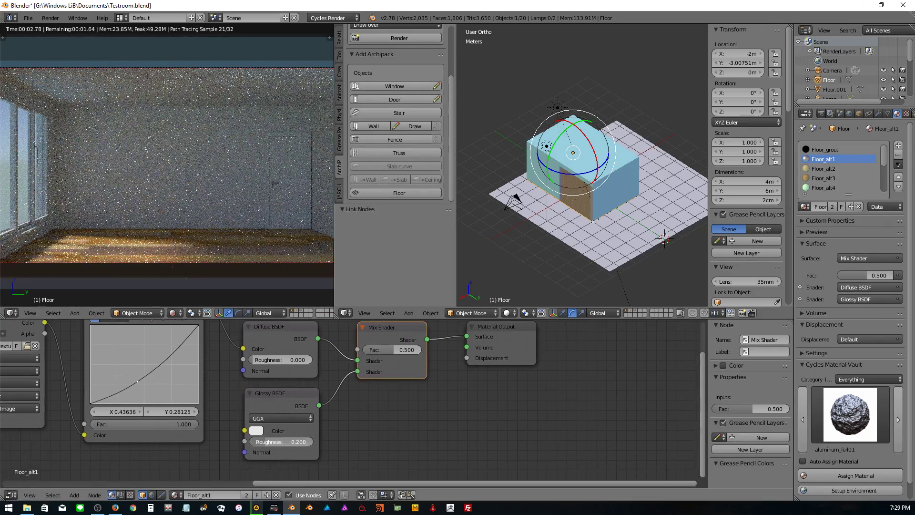
text(.05)
text(0.050)
key(Return)
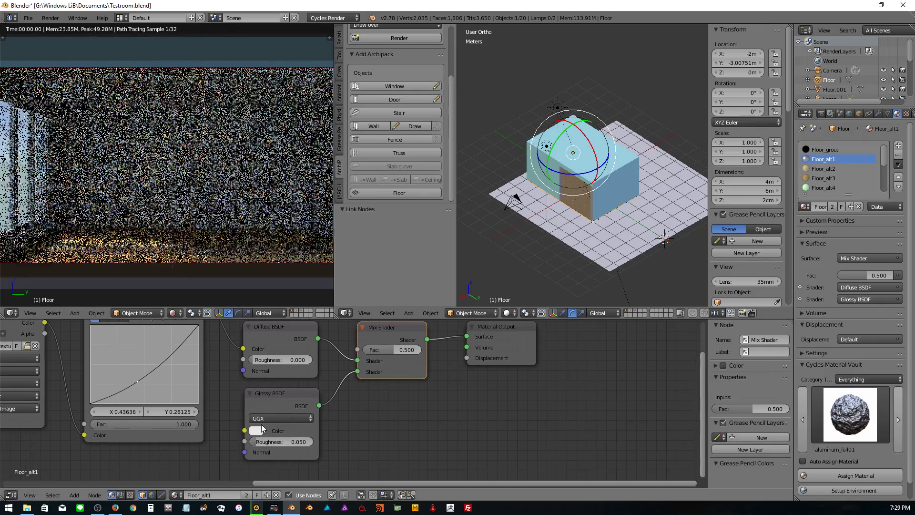
click(395, 348)
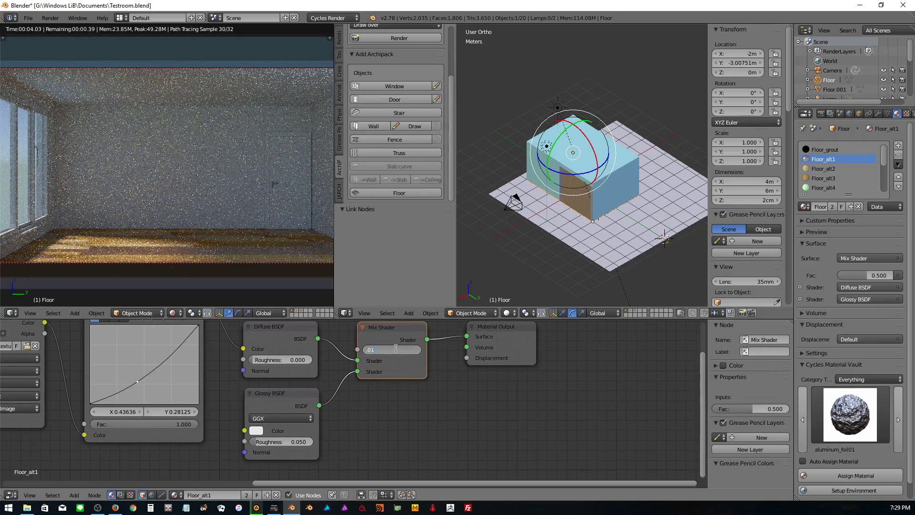
key(Return)
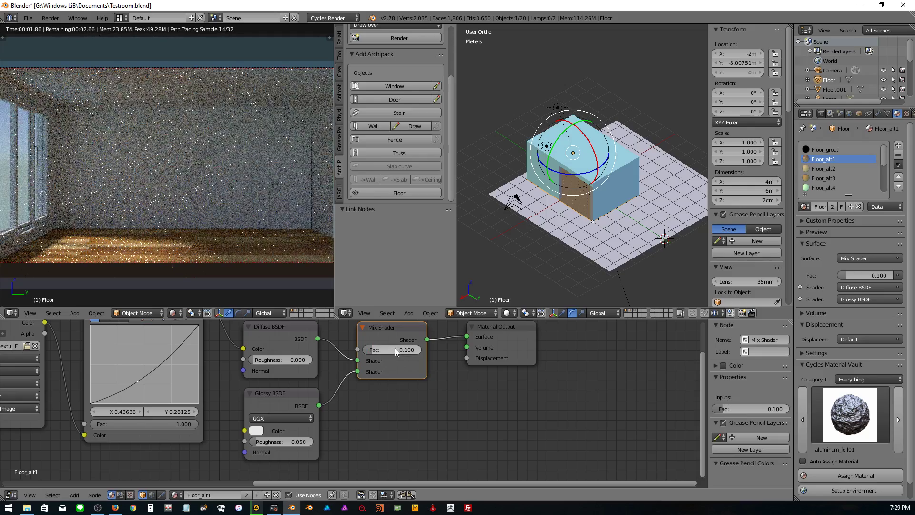
click(395, 348)
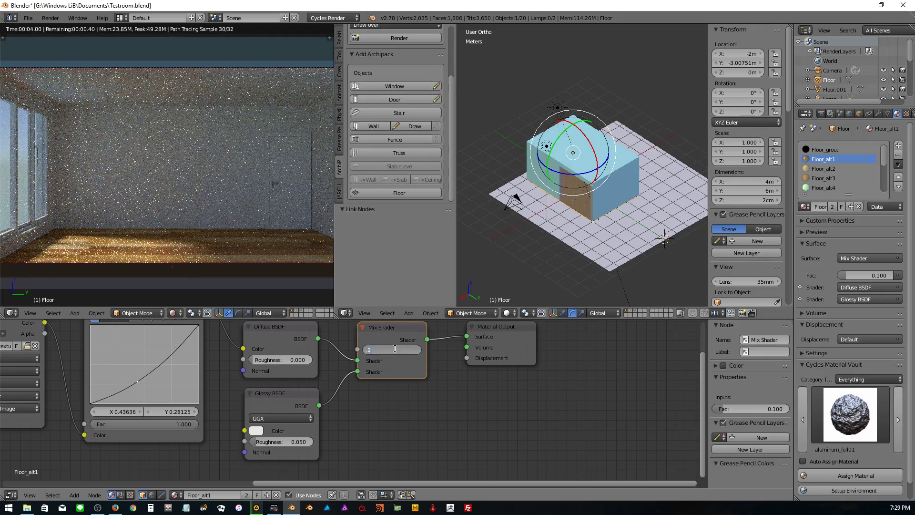
key(Return)
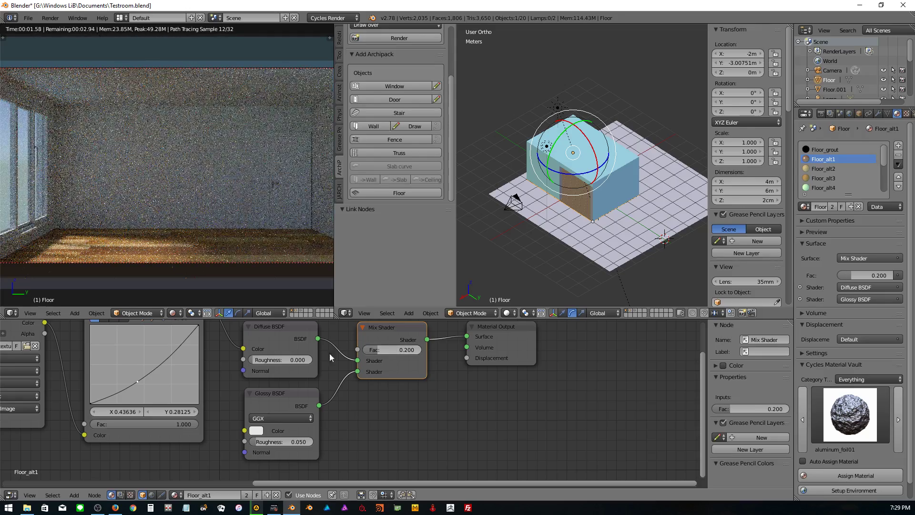
click(275, 441)
text(2)
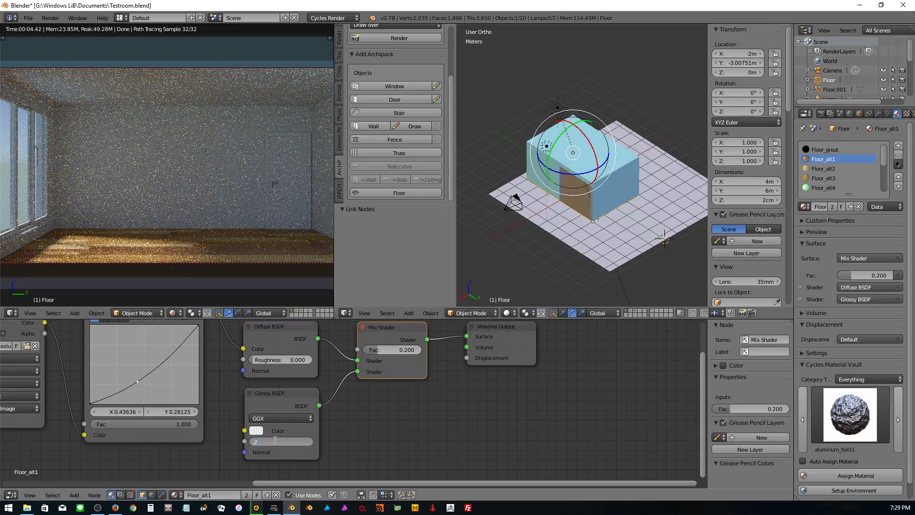
key(Return)
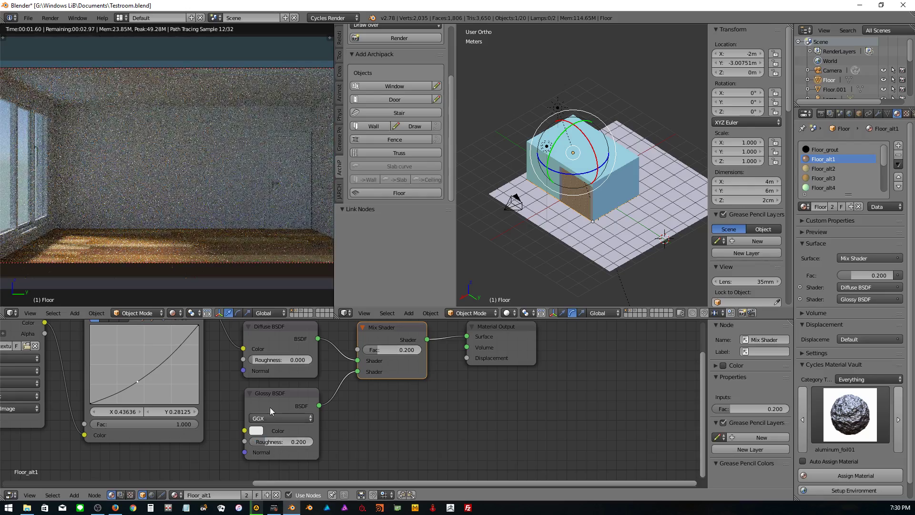
- Copy the Glossy BSDF and Mix Shader nodes together
click(281, 402)
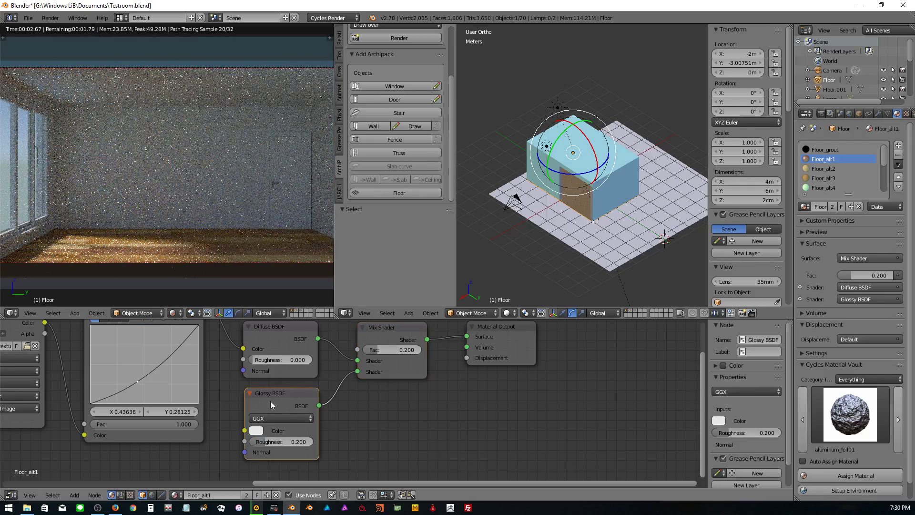
click(384, 336)
click(300, 390)
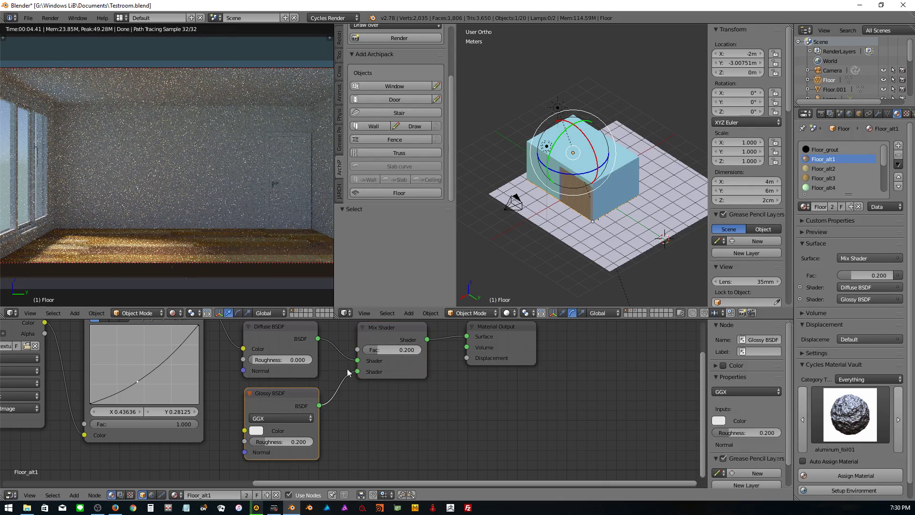
click(394, 334)
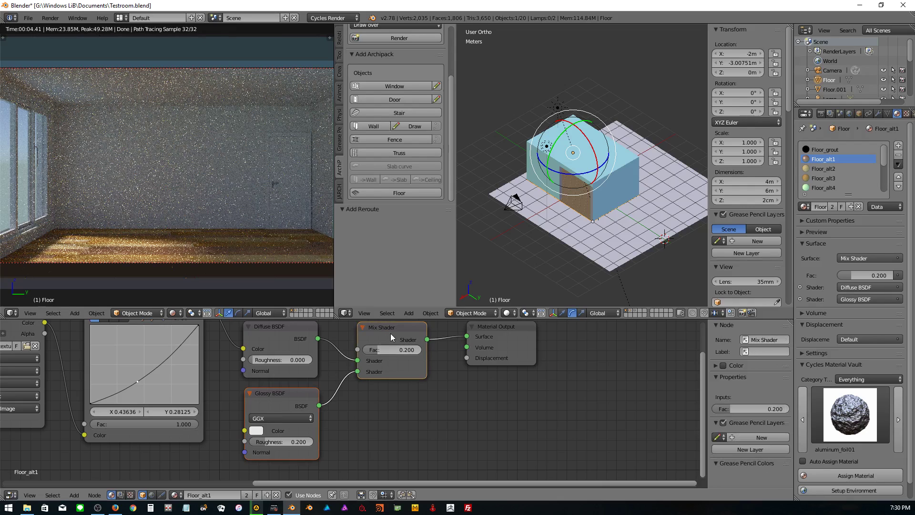
key(ctrl+c)
click(823, 170)
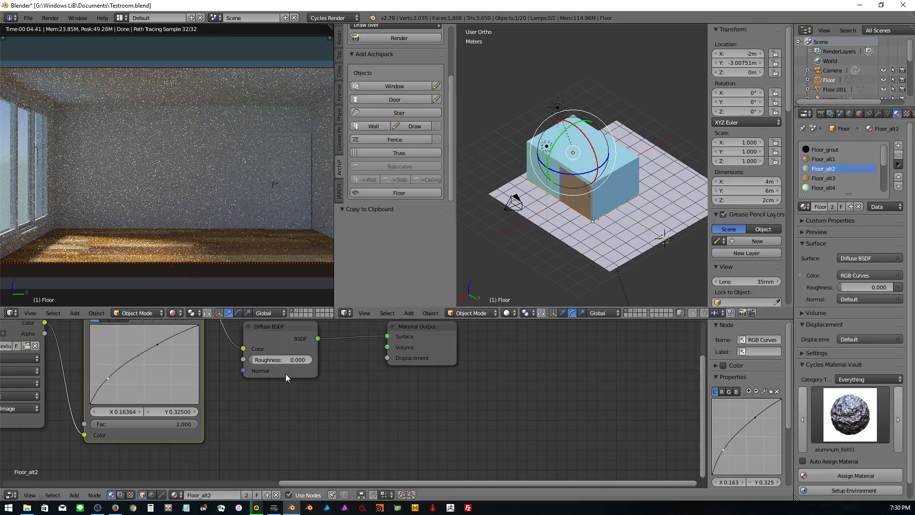
- Paste the glossy mix nodes into Floor_alt2 and connect the Mix Shader to Material Output
key(ctrl+v)
mouse_move(448, 334)
mouse_down()
mouse_move(483, 336)
mouse_move(358, 361)
mouse_up()
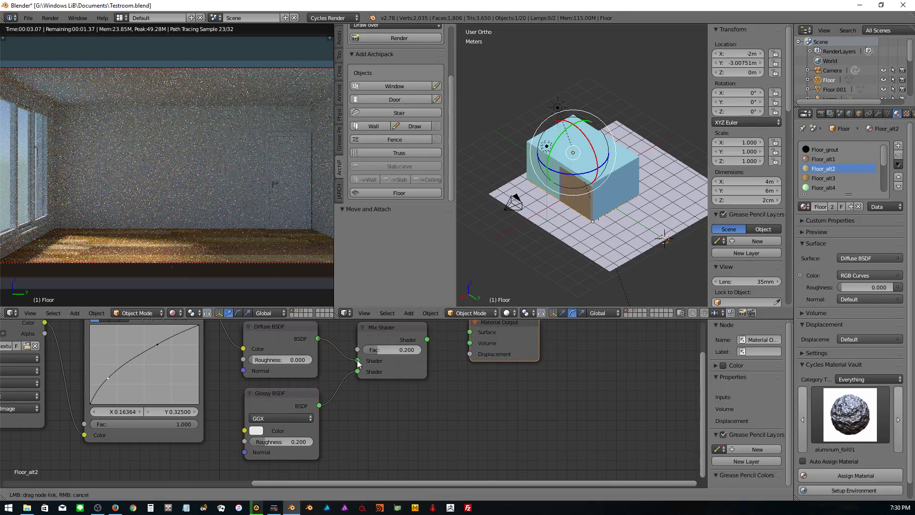
drag(428, 340, 469, 332)
- In Floor_alt3, wire the pasted Mix Shader to the output and Diffuse BSDF into it
click(820, 178)
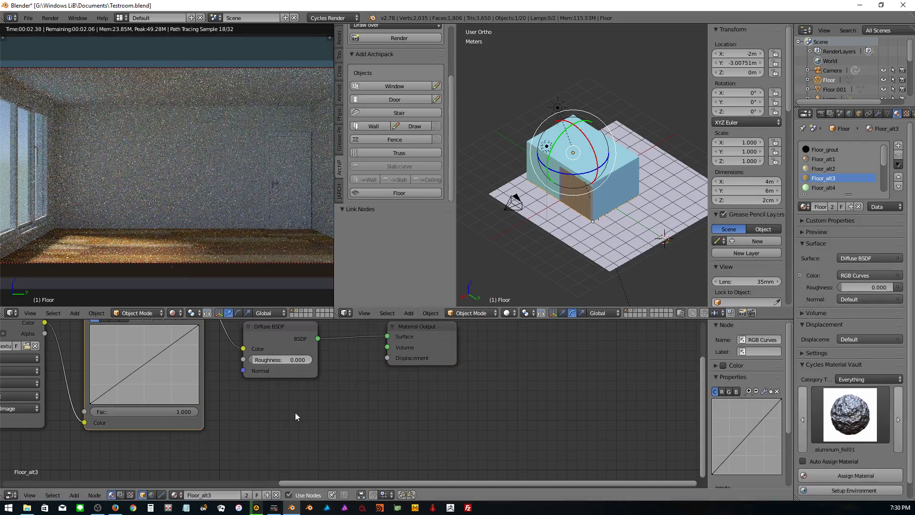
key(ctrl+z)
mouse_move(475, 344)
mouse_down()
mouse_move(454, 348)
mouse_move(563, 329)
mouse_up()
drag(427, 340, 516, 338)
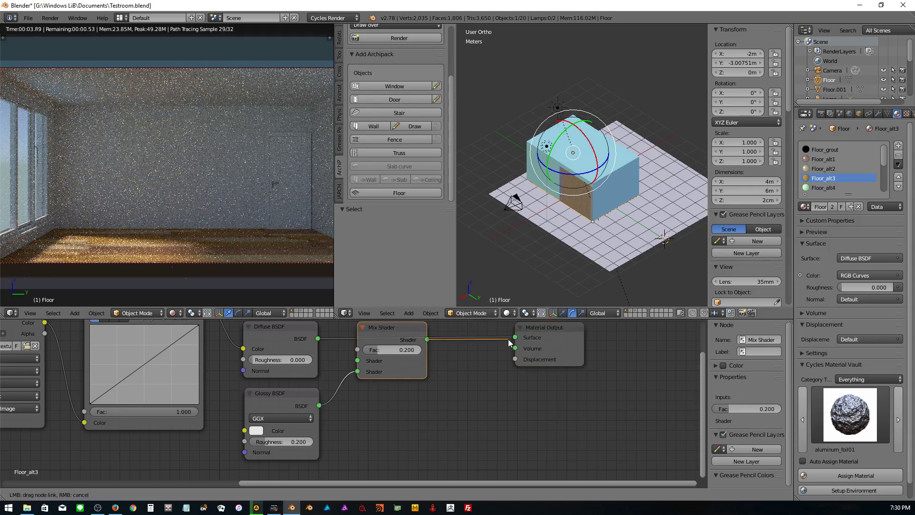
drag(318, 338, 374, 362)
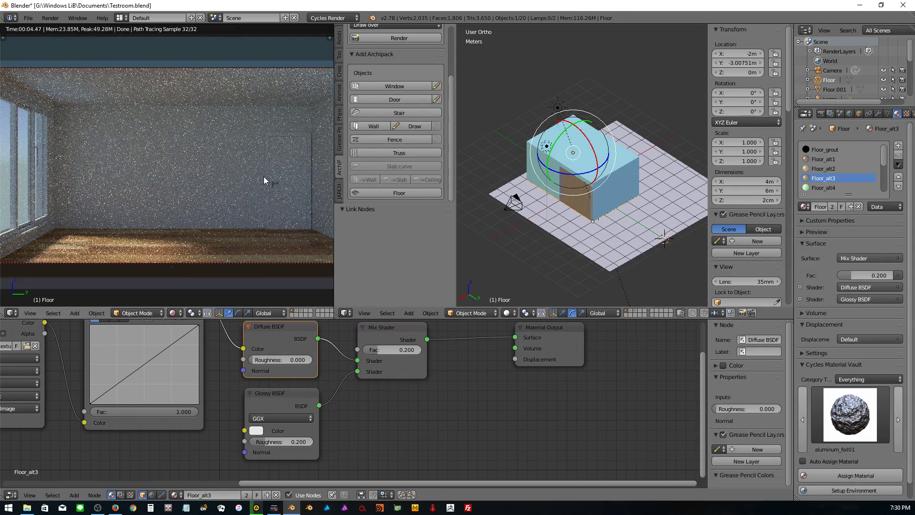
scroll(253, 176, down, 1)
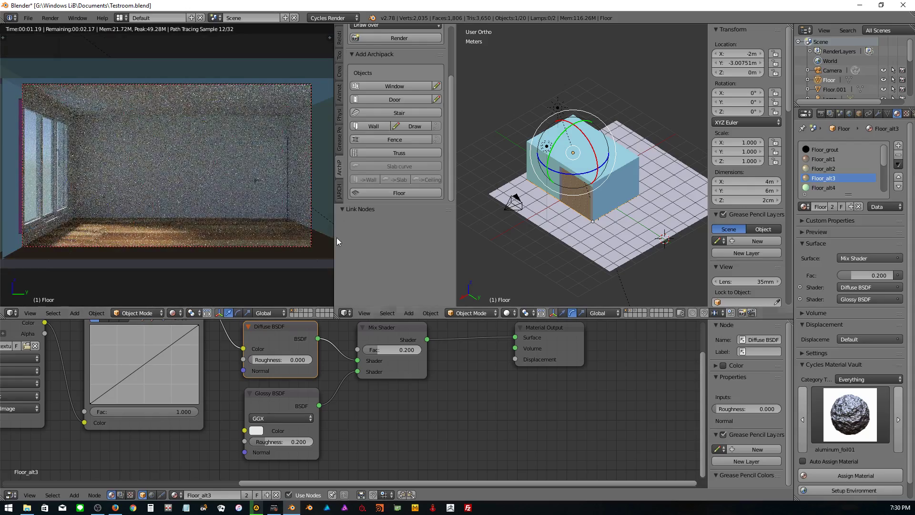
- Enlarge the rendered preview and orbit the 3D view toward the window wall
drag(334, 239, 375, 237)
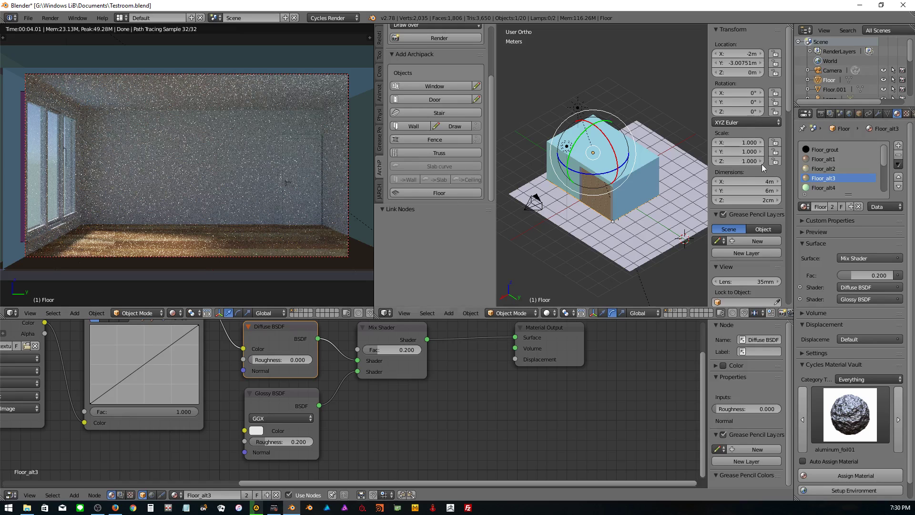
scroll(628, 187, down, 1)
scroll(627, 188, up, 3)
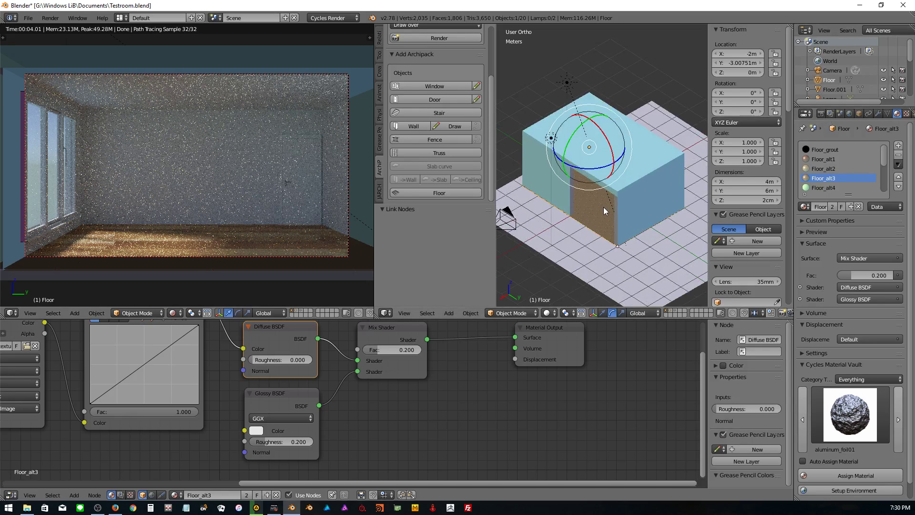
middle_drag(604, 207, 615, 229)
scroll(615, 229, up, 2)
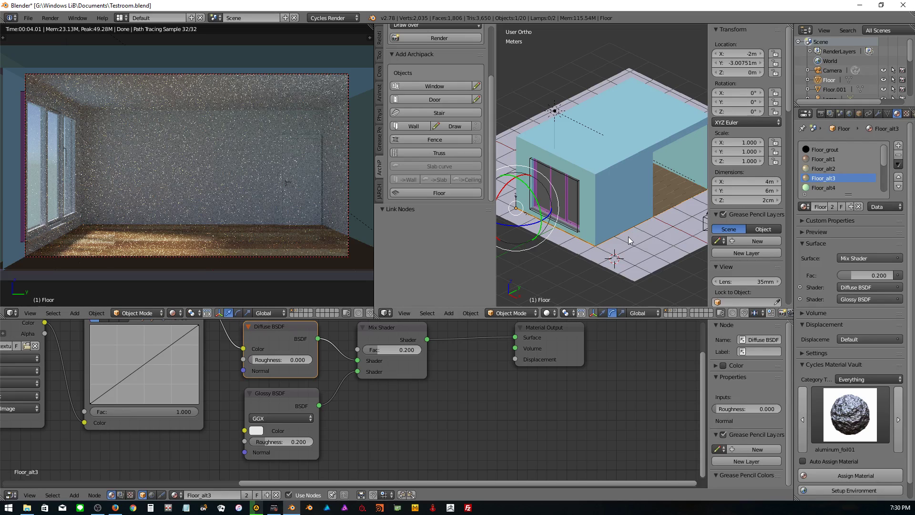
- Add an Area lamp and drag it with the move manipulator about 3 m along Y
key(shift+a)
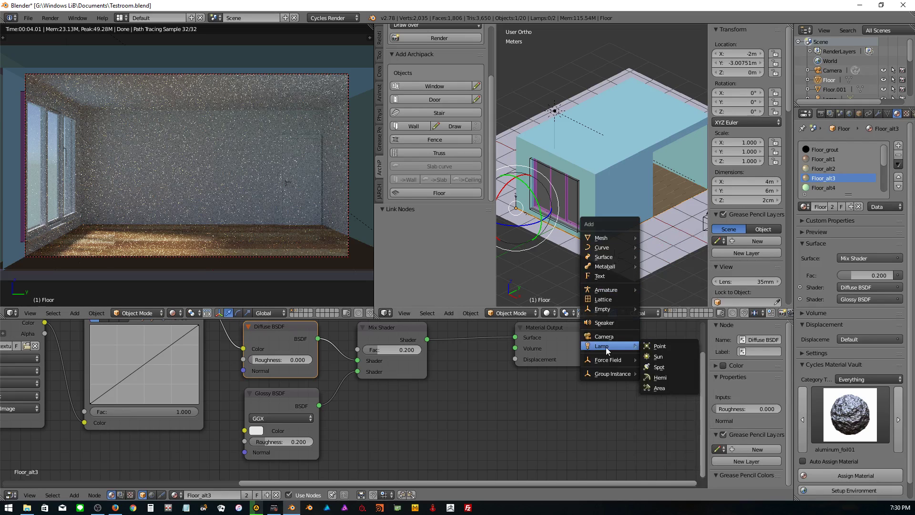
click(662, 390)
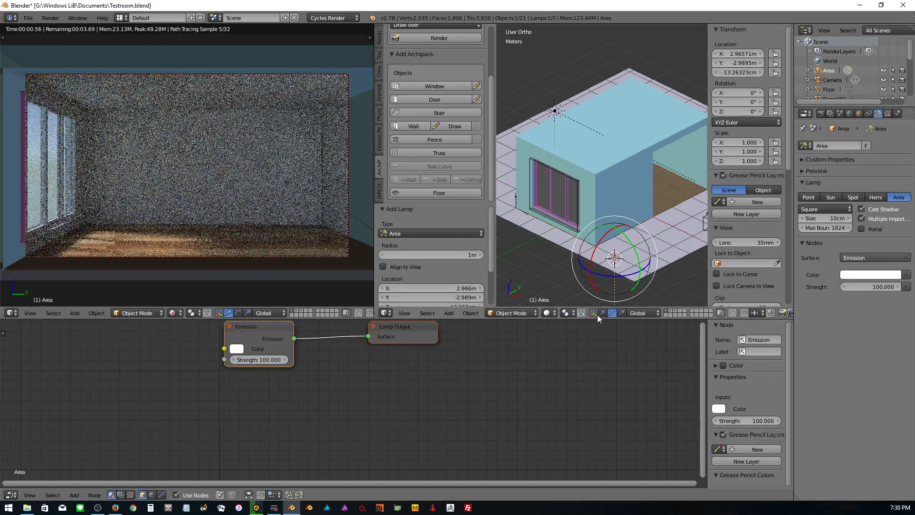
click(604, 315)
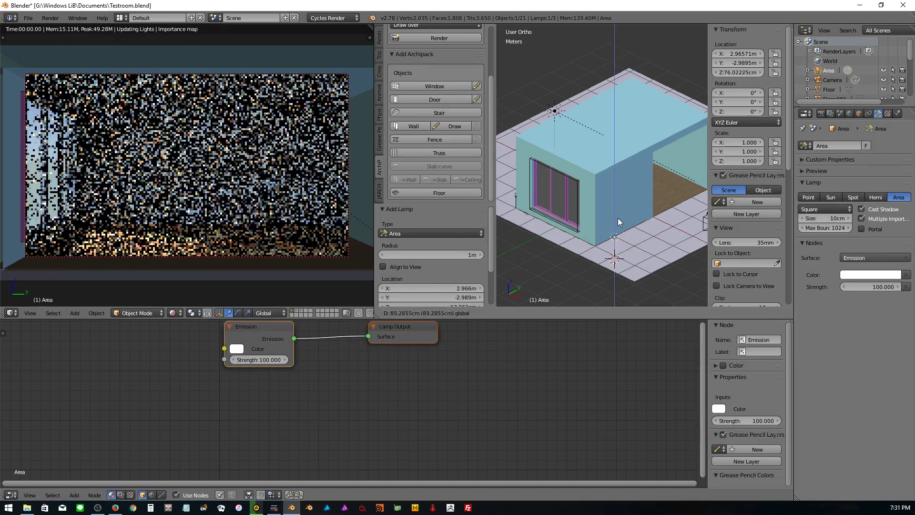
drag(629, 249, 573, 273)
scroll(556, 276, up, 4)
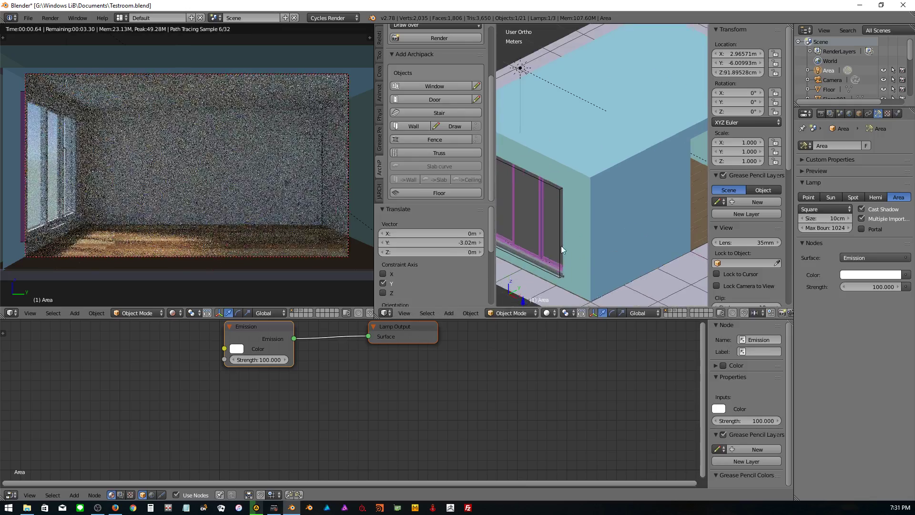
shift+middle_drag(562, 246, 572, 217)
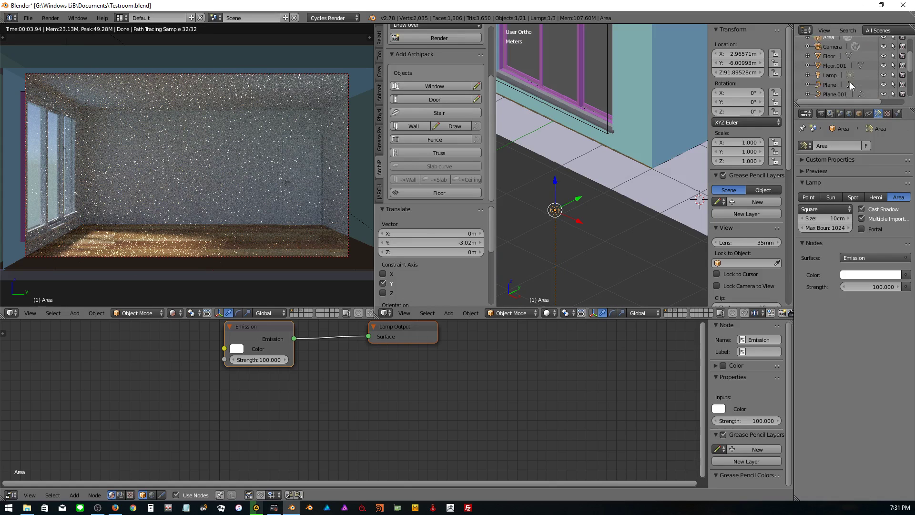
- Select the area lamp and set it to a Rectangle shape, Size X 4 m and Size Y 4 m
right_click(670, 210)
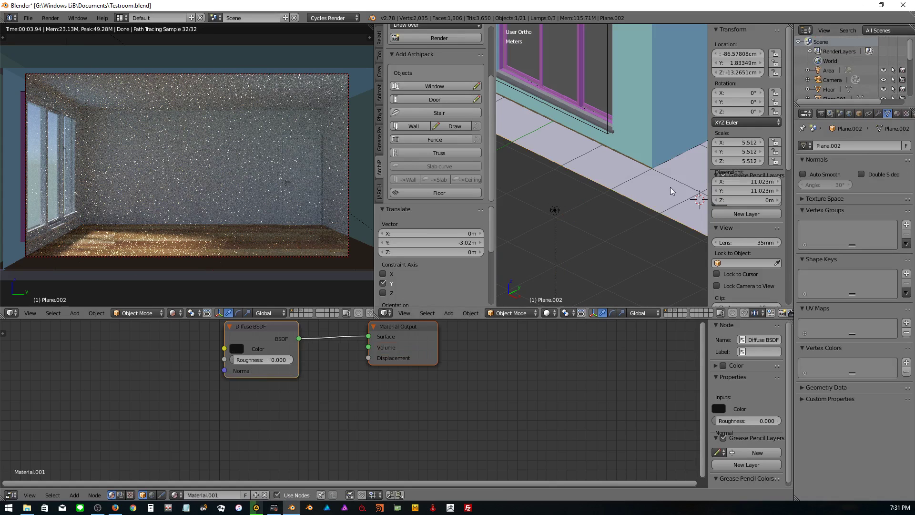
right_click(553, 211)
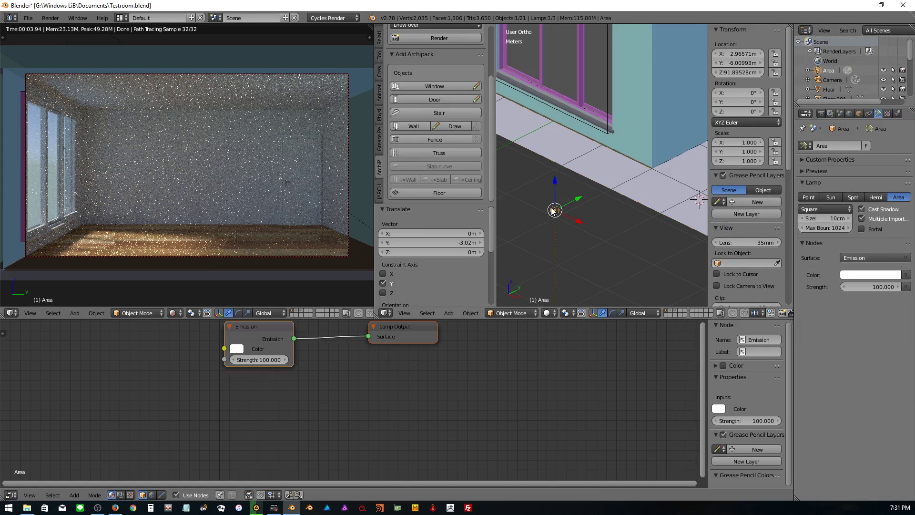
click(824, 211)
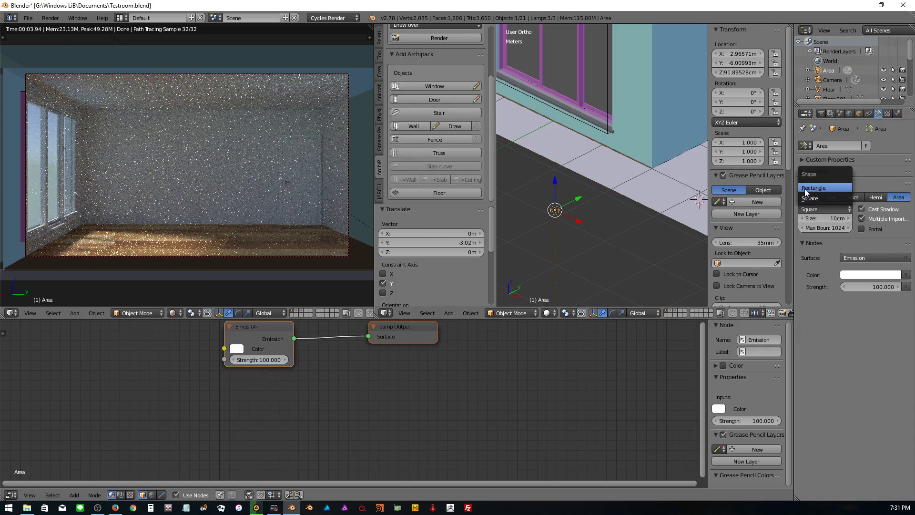
click(806, 188)
double_click(817, 218)
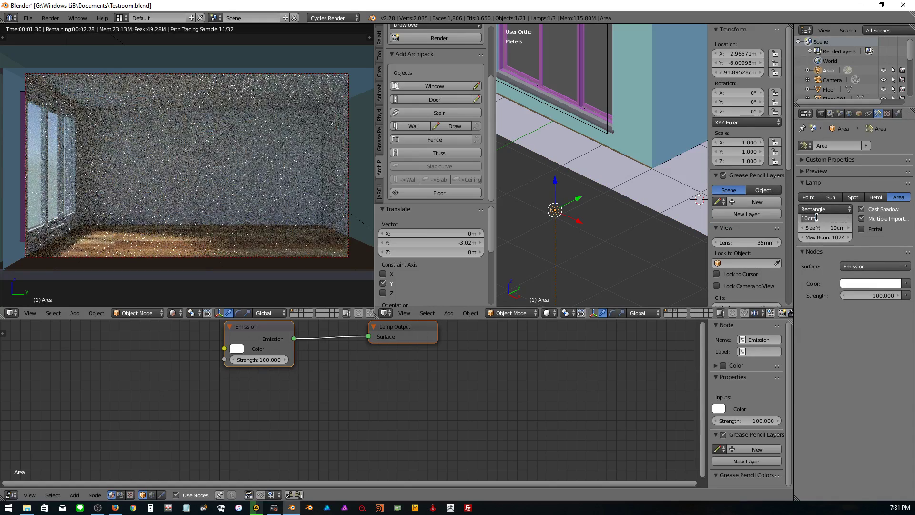
text(1)
key(Return)
key(ctrl+v)
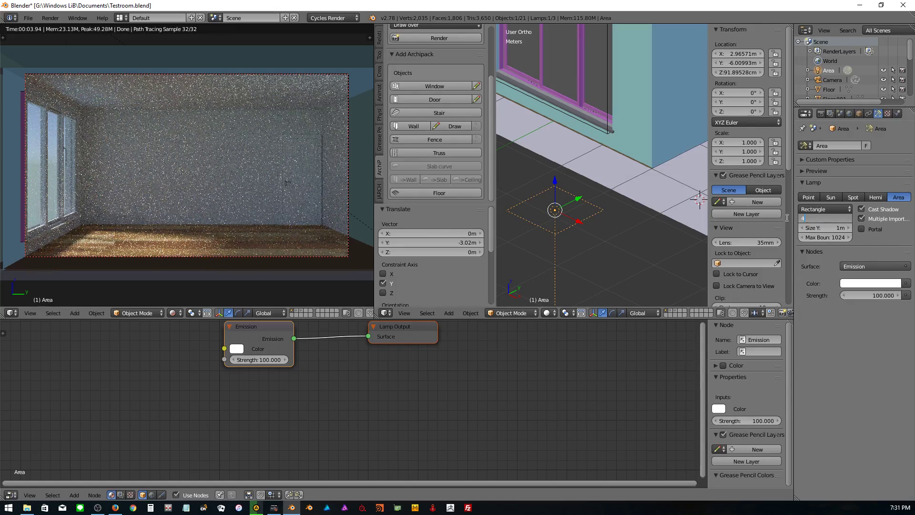
key(Return)
click(827, 227)
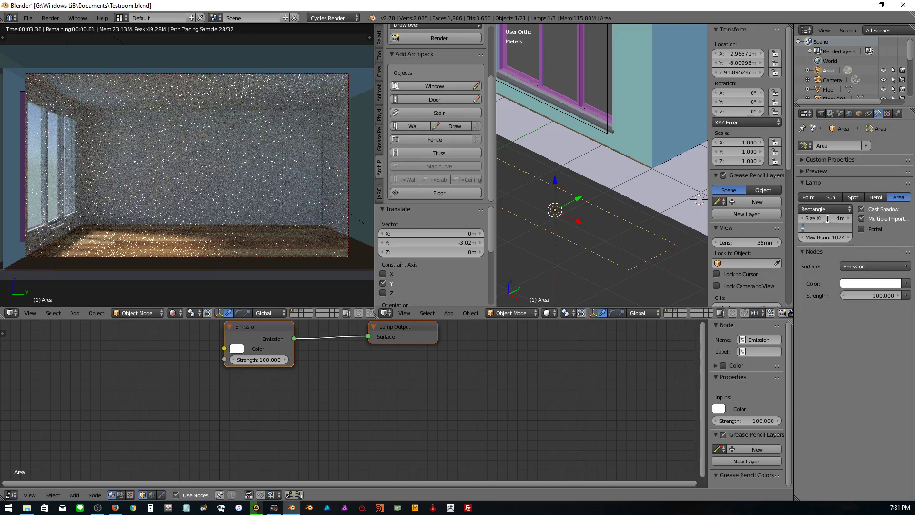
key(Return)
- Zoom and orbit the viewport around the building to inspect the enlarged lamp
scroll(582, 211, down, 4)
scroll(582, 206, up, 1)
scroll(582, 206, up, 1)
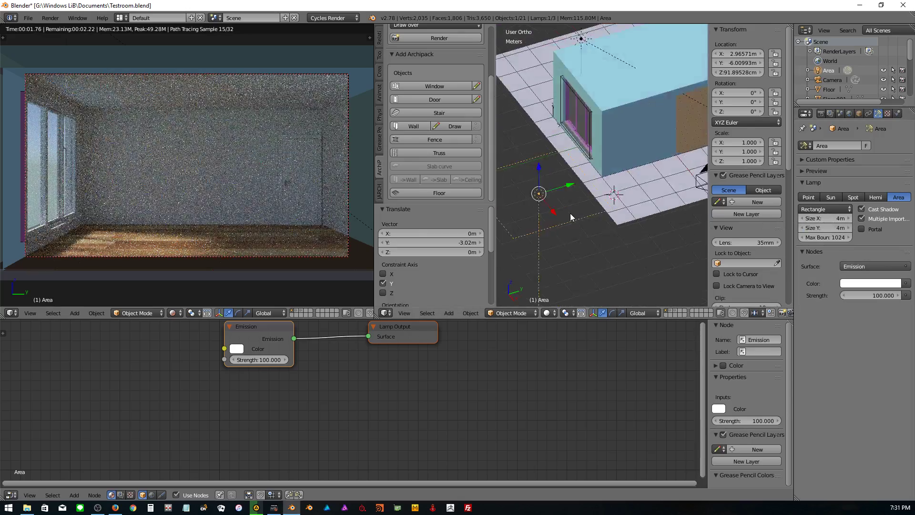
middle_drag(571, 217, 527, 199)
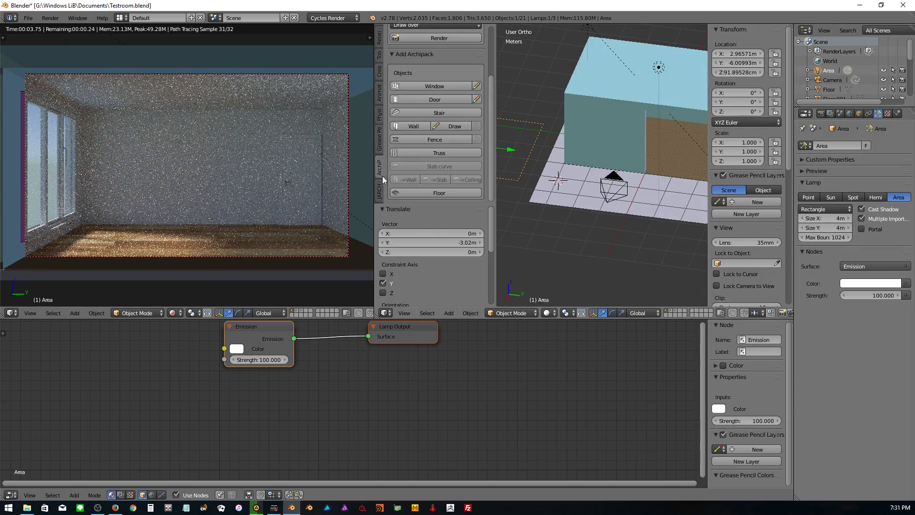
click(173, 314)
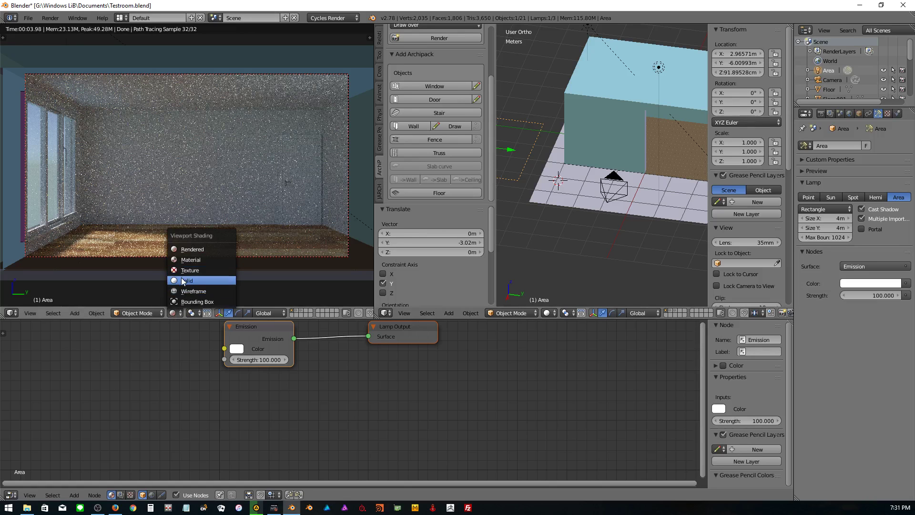
- Switch the camera view to Solid shading, widen the 3D view, and rotate the lamp 90° about X
click(181, 269)
drag(375, 193, 106, 191)
scroll(306, 174, down, 3)
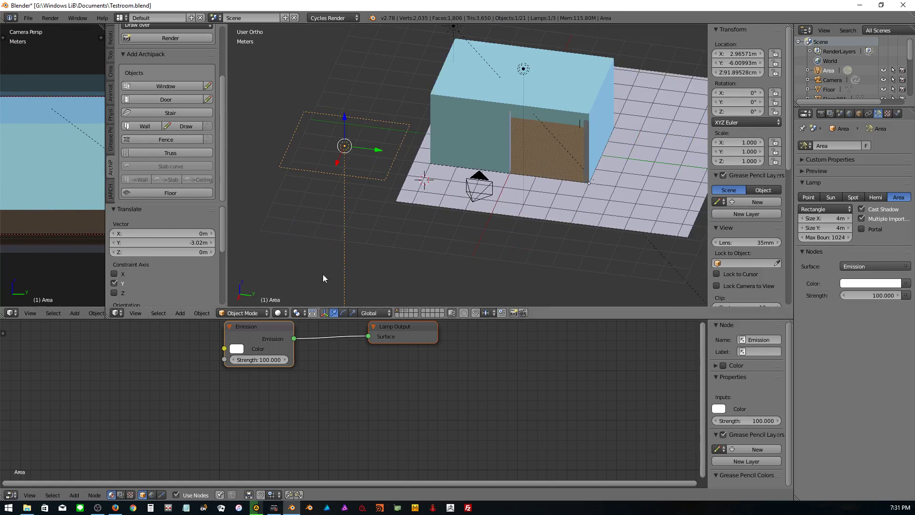
click(344, 313)
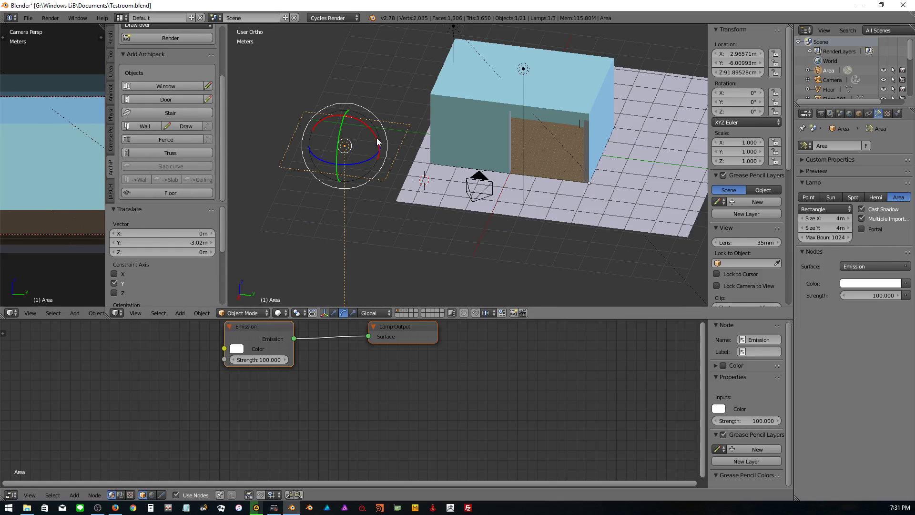
drag(378, 141, 353, 119)
text(90)
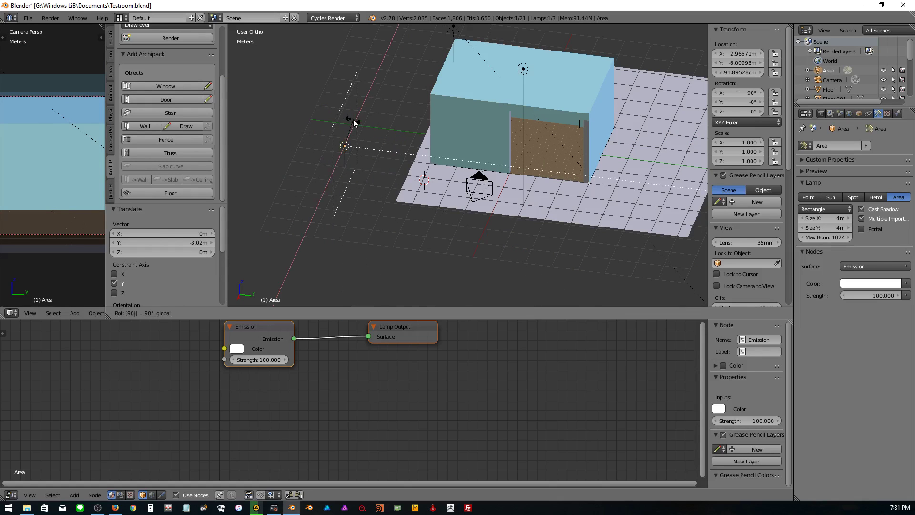
key(Return)
- Move the lamp along X and Z over the window, sizing it to 2.76 m by 2.16 m
click(333, 312)
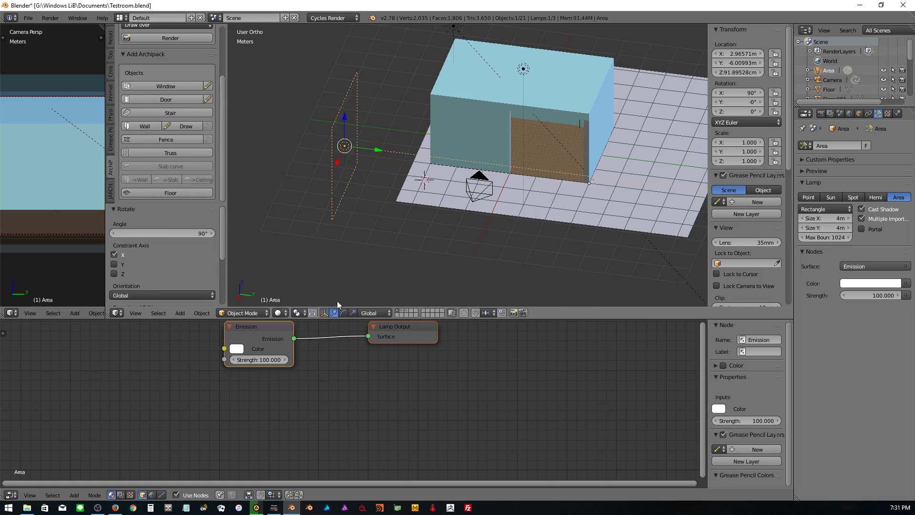
scroll(354, 151, up, 3)
middle_drag(354, 150, 547, 239)
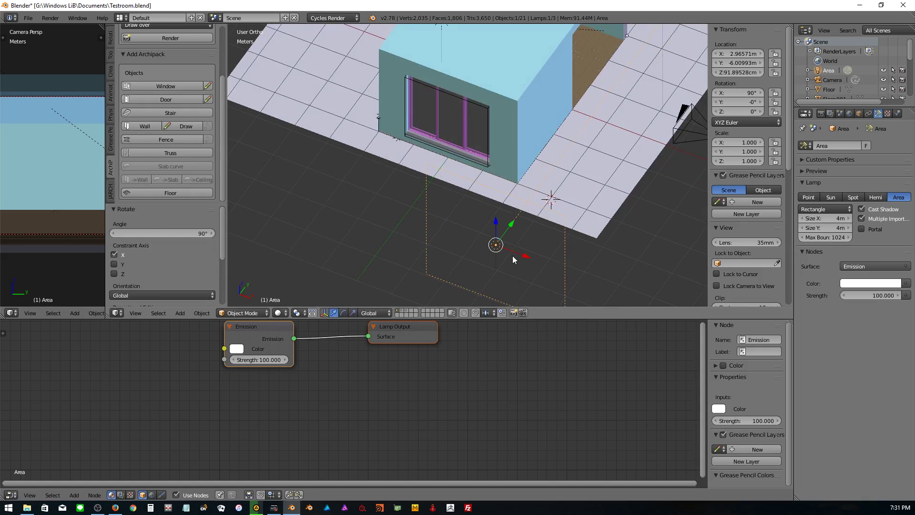
drag(513, 258, 401, 217)
mouse_move(416, 222)
middle_down()
mouse_move(464, 170)
mouse_move(431, 180)
middle_up()
middle_drag(448, 147, 402, 195)
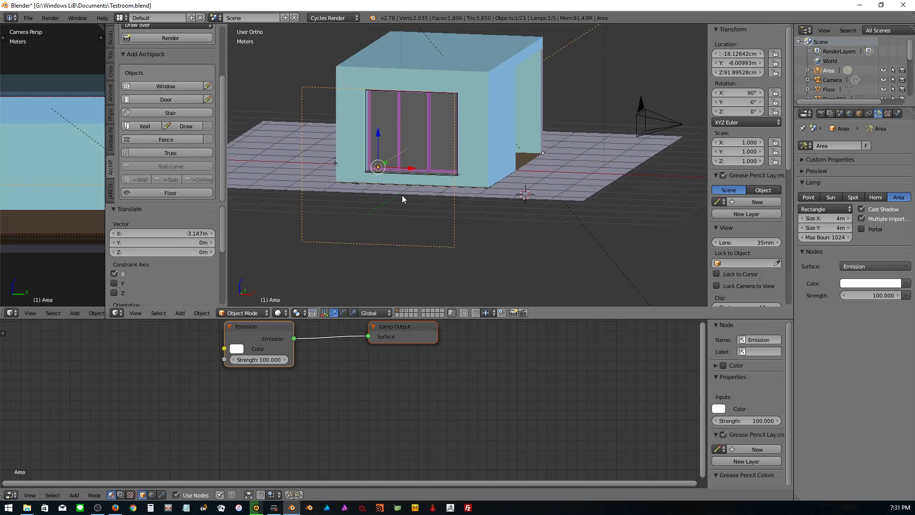
key(KP_1)
mouse_move(417, 121)
mouse_down()
mouse_move(419, 108)
mouse_move(447, 131)
mouse_up()
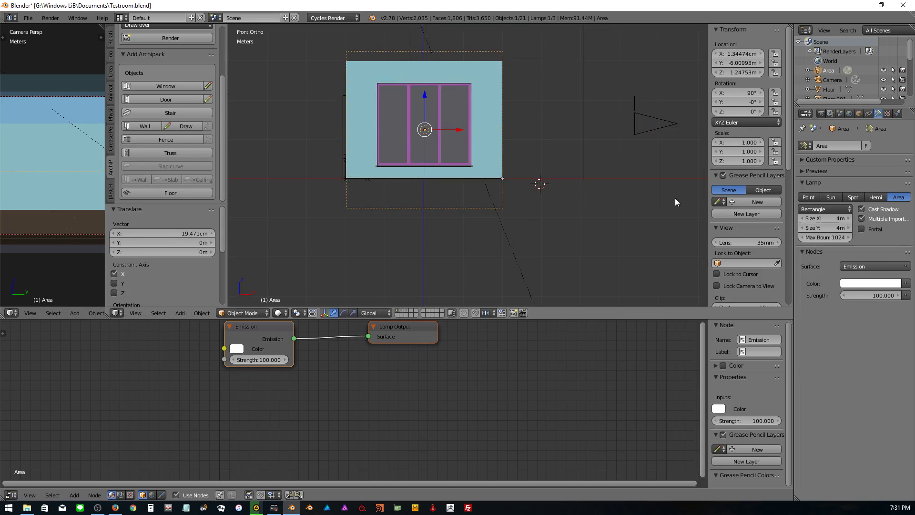
mouse_move(825, 219)
mouse_down()
mouse_move(782, 218)
mouse_move(832, 228)
mouse_up()
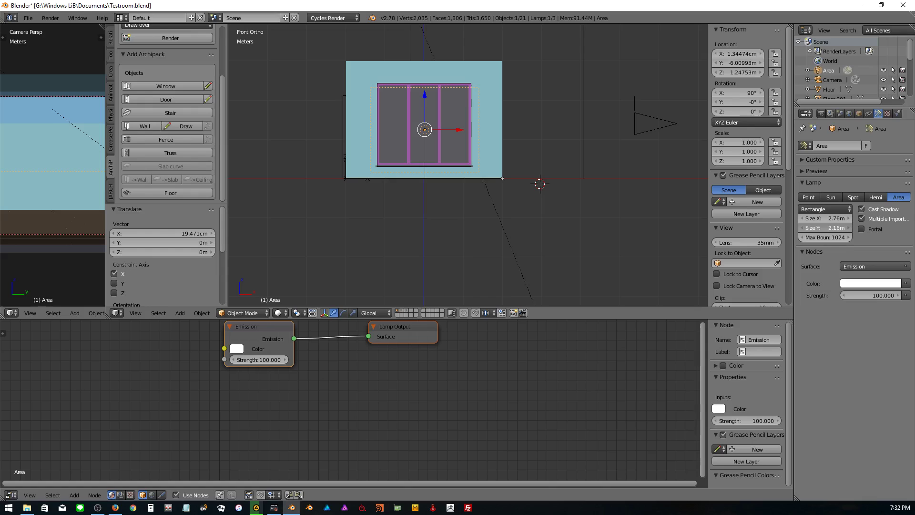
- Raise the lamp slightly along Z and set its Size Y to 2.24 m
key(g)
key(z)
click(428, 101)
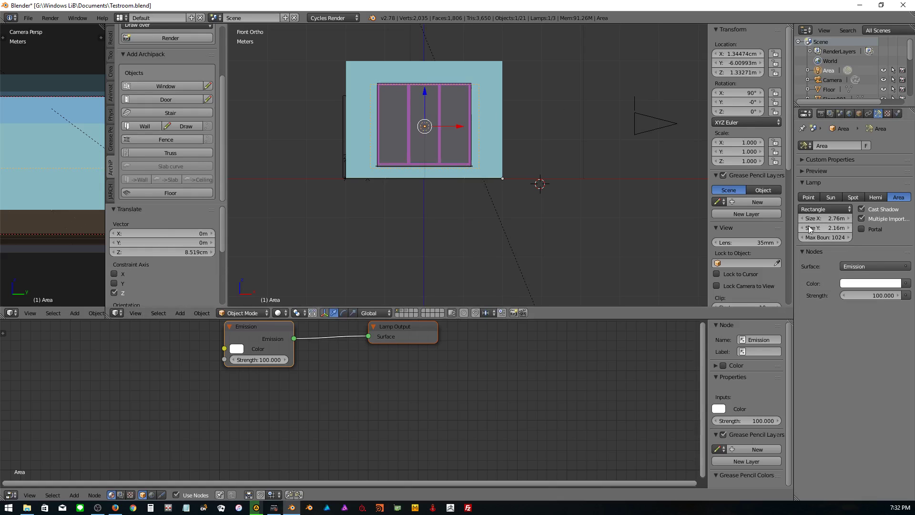
drag(809, 228, 807, 228)
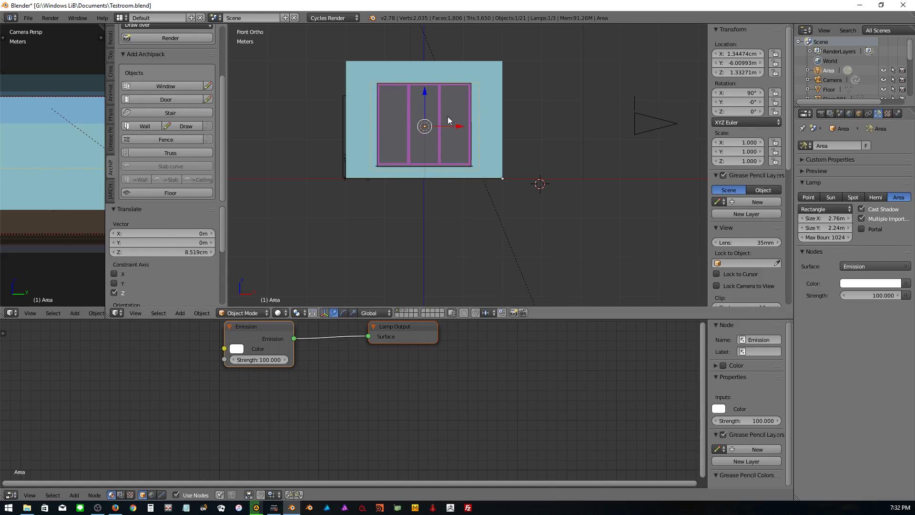
key(g)
key(z)
click(427, 109)
- In Right Ortho view, slide the lamp along Y until it sits flush against the window wall
middle_drag(474, 150, 354, 138)
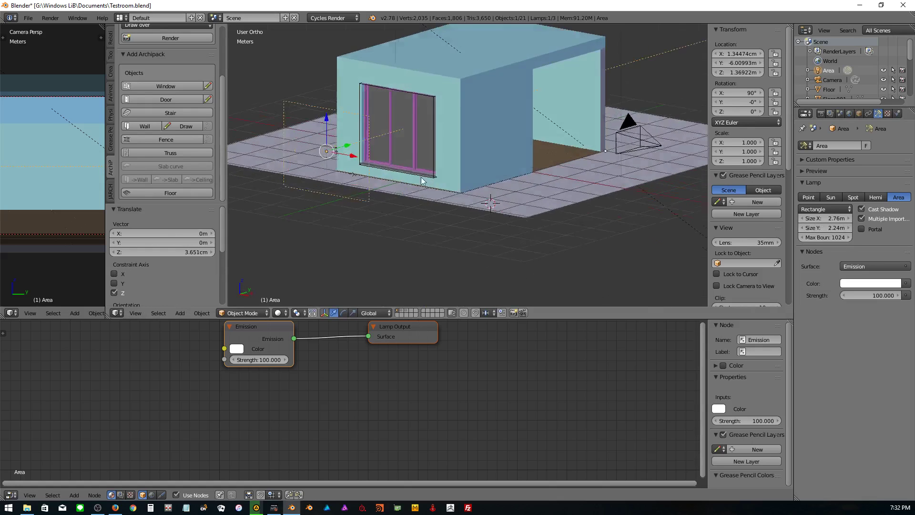
drag(332, 143, 348, 138)
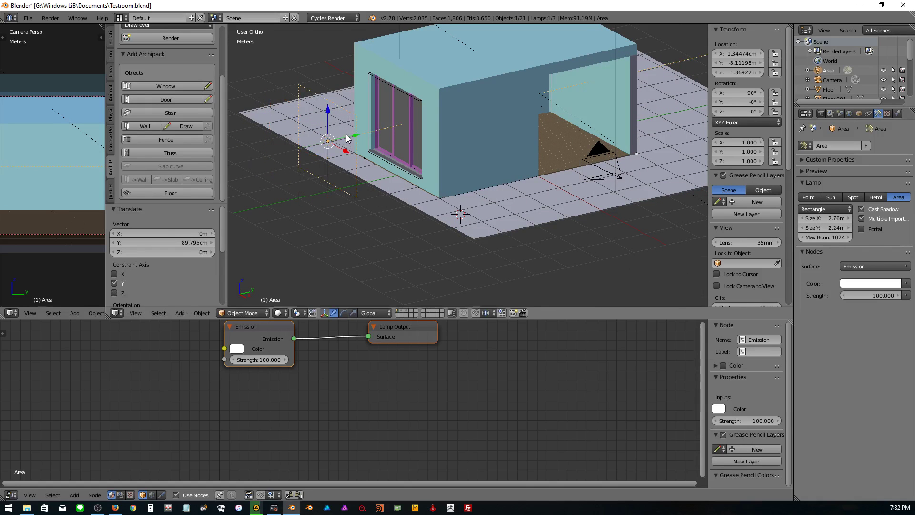
key(KP_3)
drag(356, 124, 439, 136)
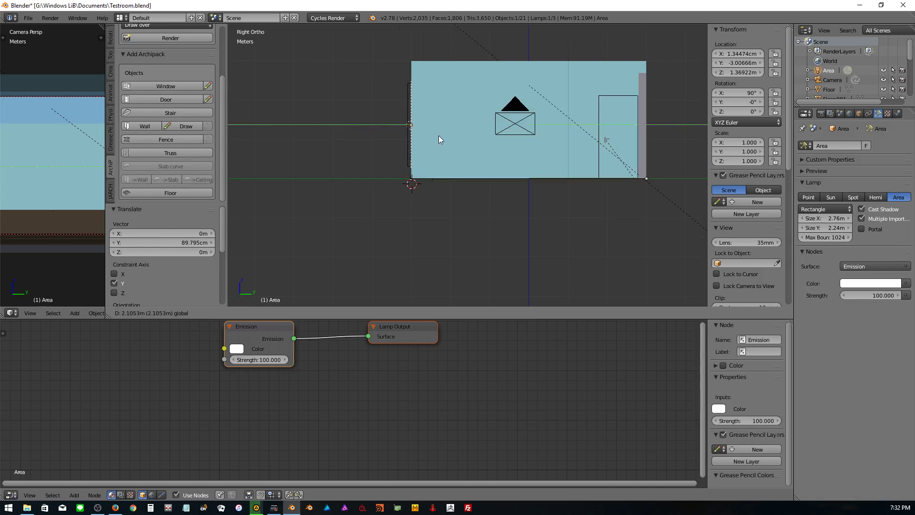
drag(438, 136, 438, 135)
click(437, 135)
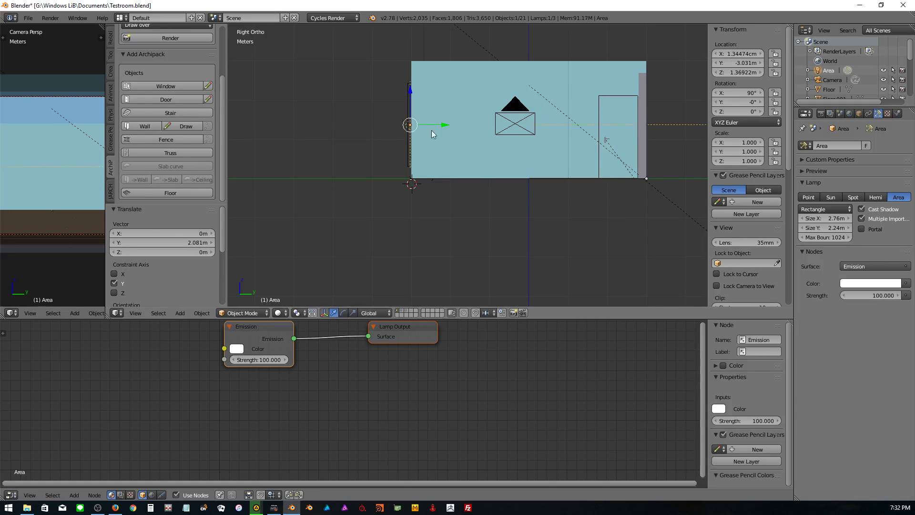
scroll(415, 125, up, 3)
scroll(363, 95, up, 3)
drag(317, 46, 323, 55)
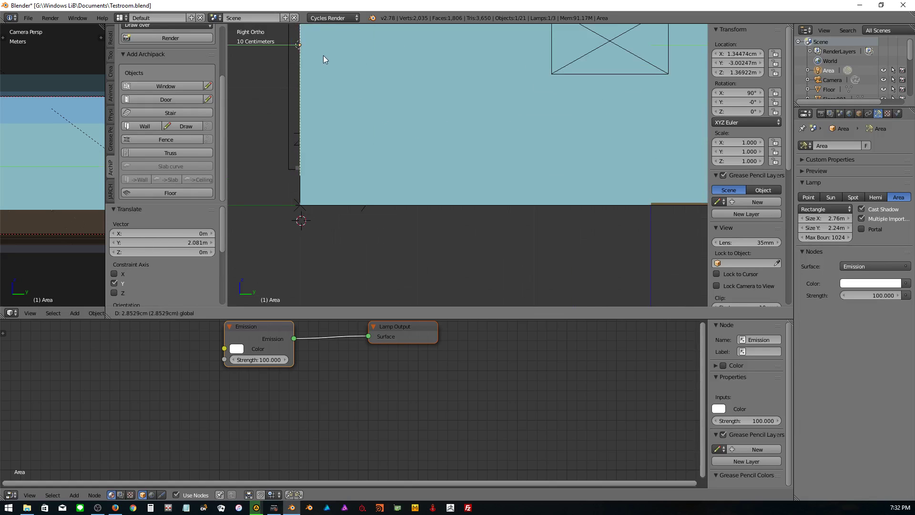
click(325, 56)
middle_drag(308, 67, 360, 133)
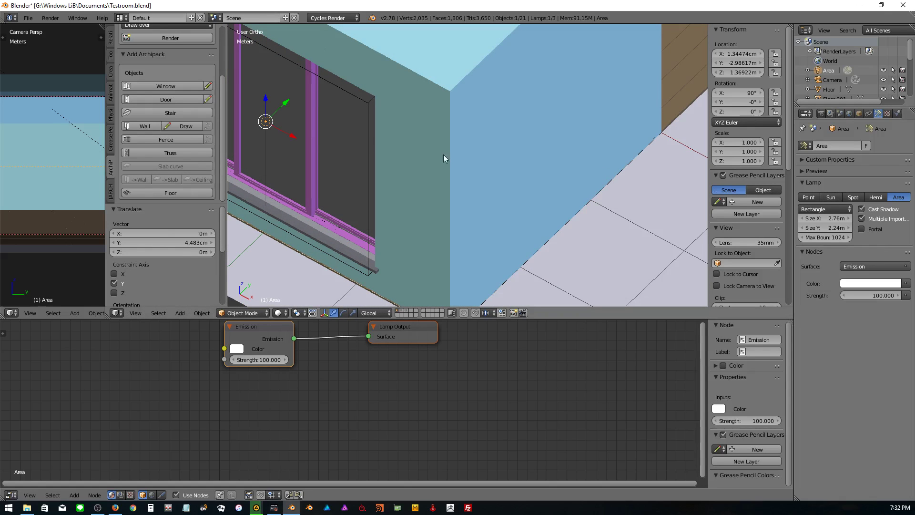
- Toggle the lamp's Portal option on and off, then restore the camera view's width
click(863, 230)
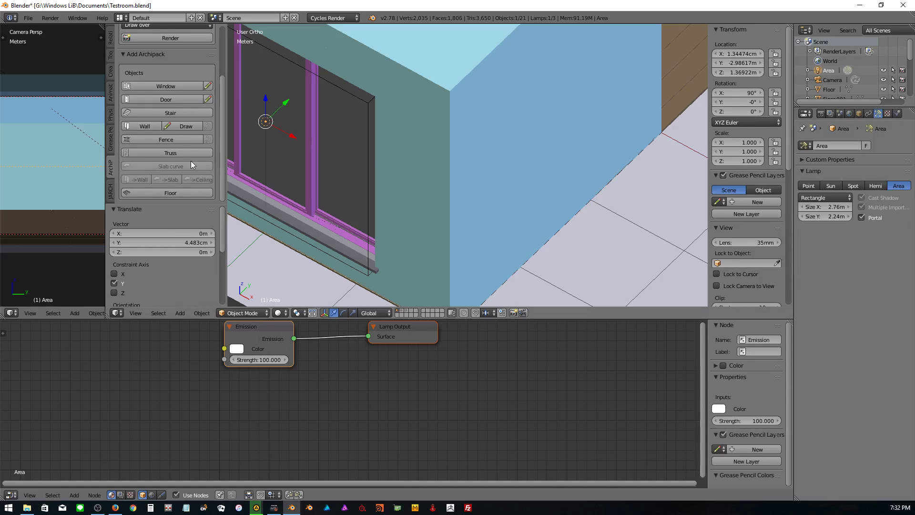
click(863, 218)
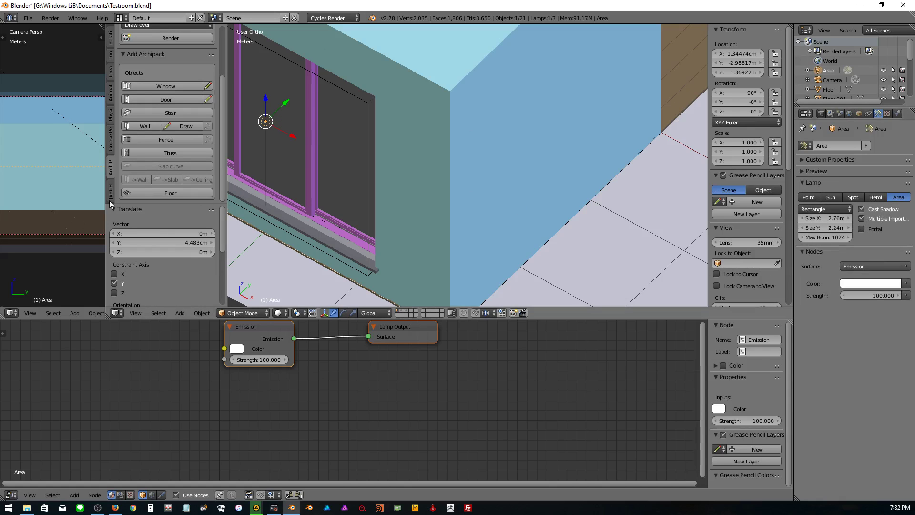
drag(109, 200, 374, 205)
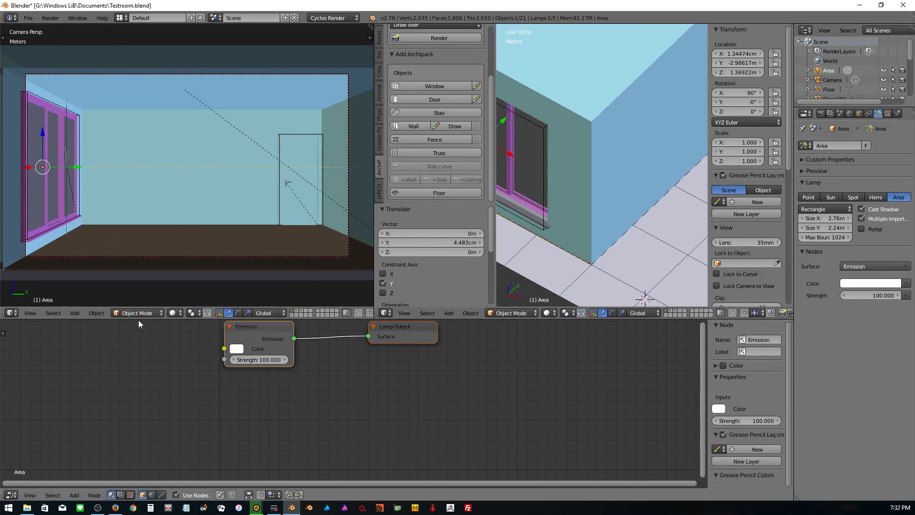
- Show a live render in the camera view, tick Portal on the window lamp, and zoom out to frame the room
click(174, 313)
click(182, 256)
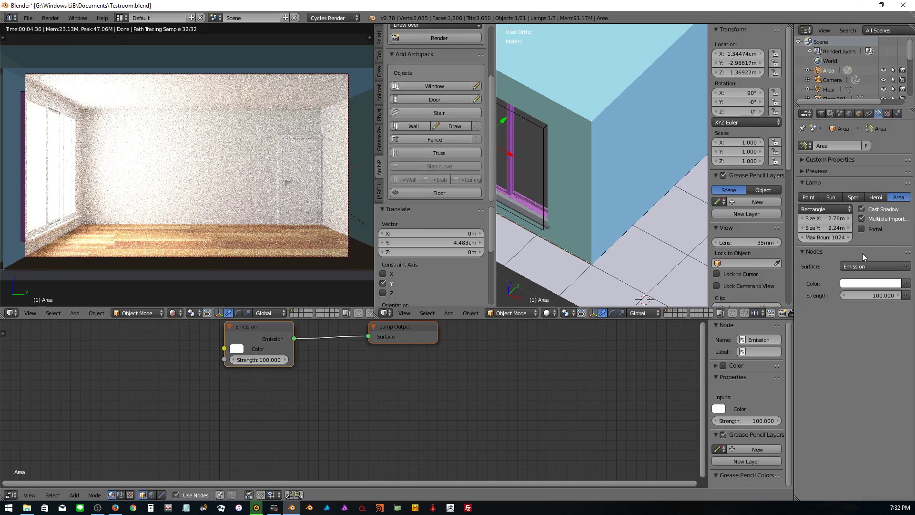
click(860, 232)
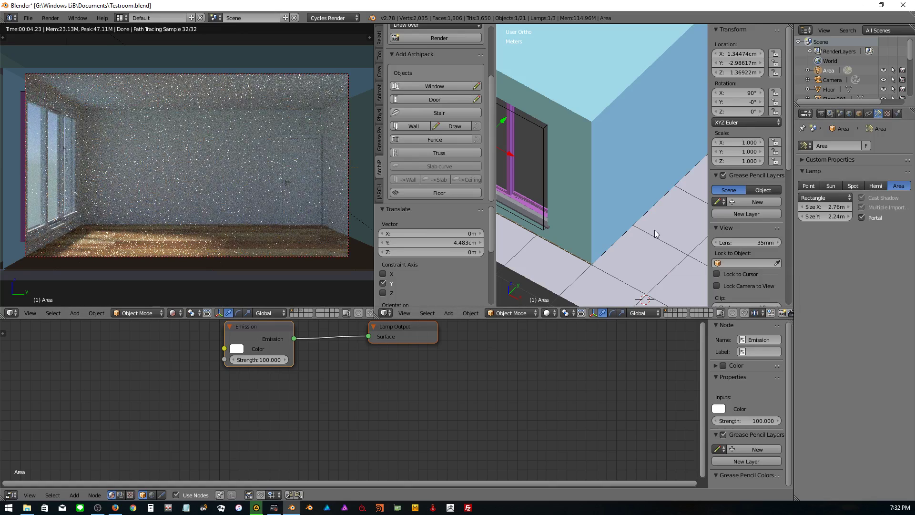
scroll(537, 201, down, 2)
scroll(542, 191, down, 2)
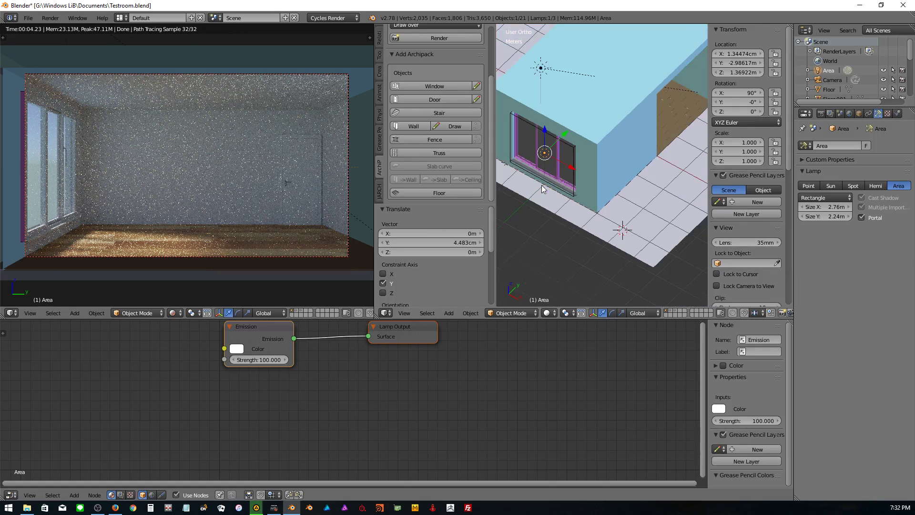
scroll(549, 183, down, 2)
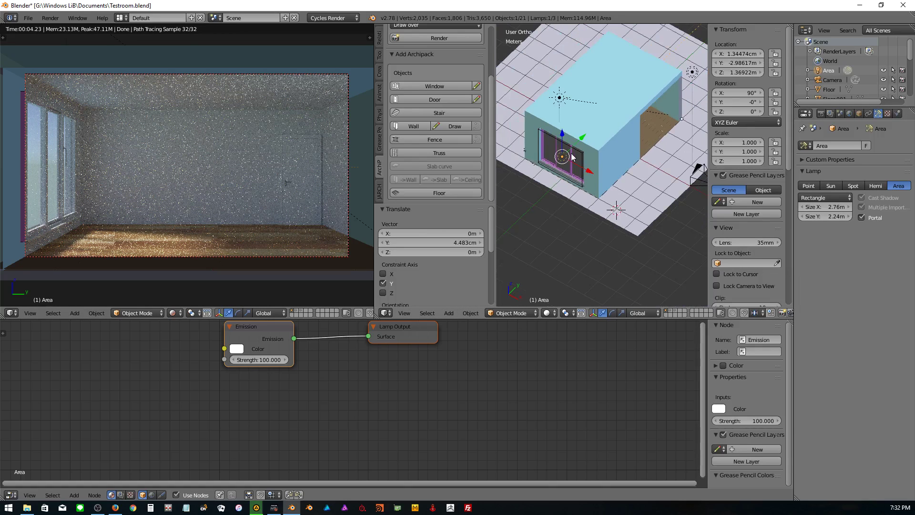
shift+middle_drag(572, 158, 538, 200)
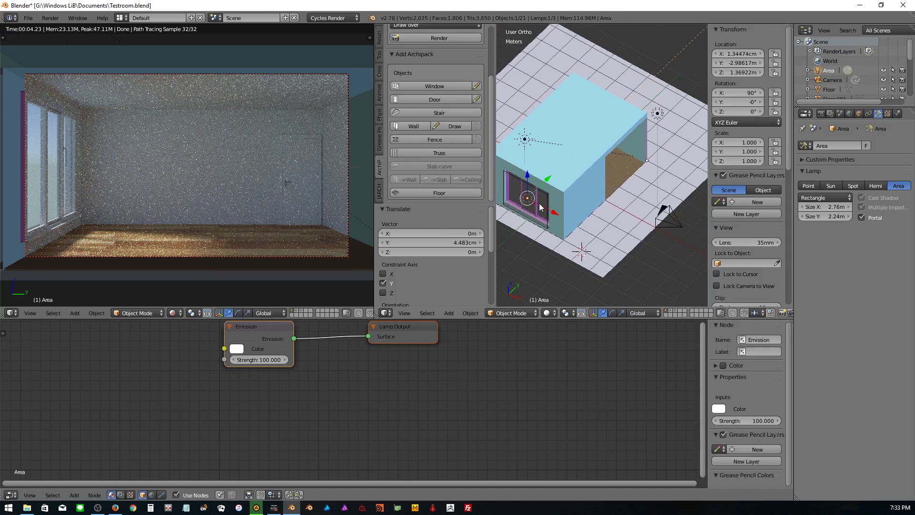
- Duplicate the window lamp and rotate the copy 90° about Z
key(shift+d)
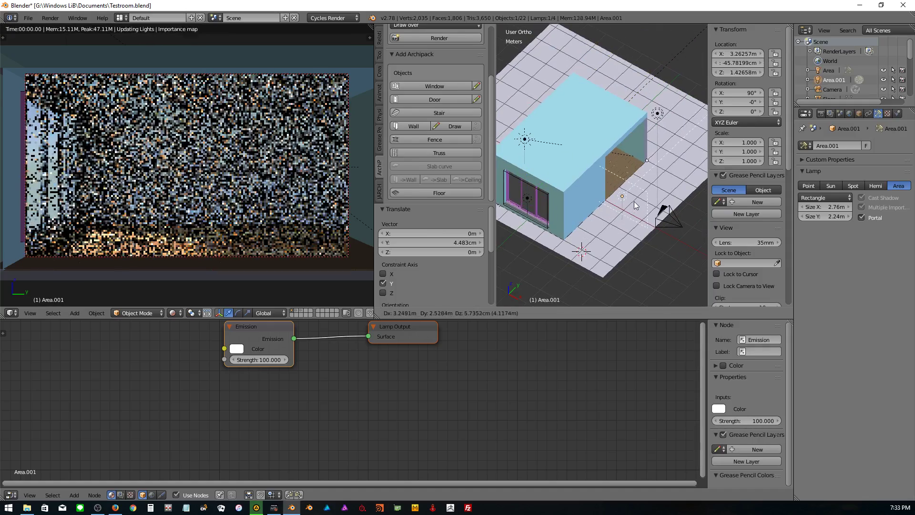
click(635, 205)
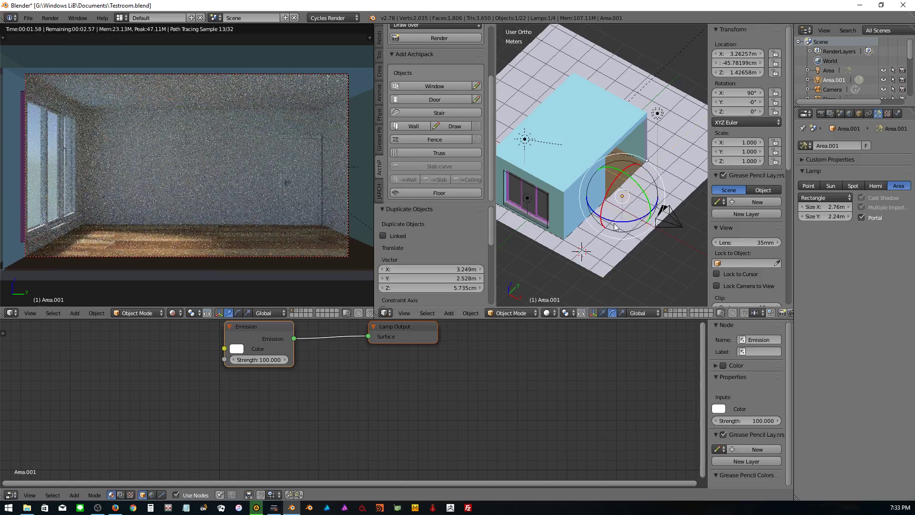
click(615, 224)
text(9)
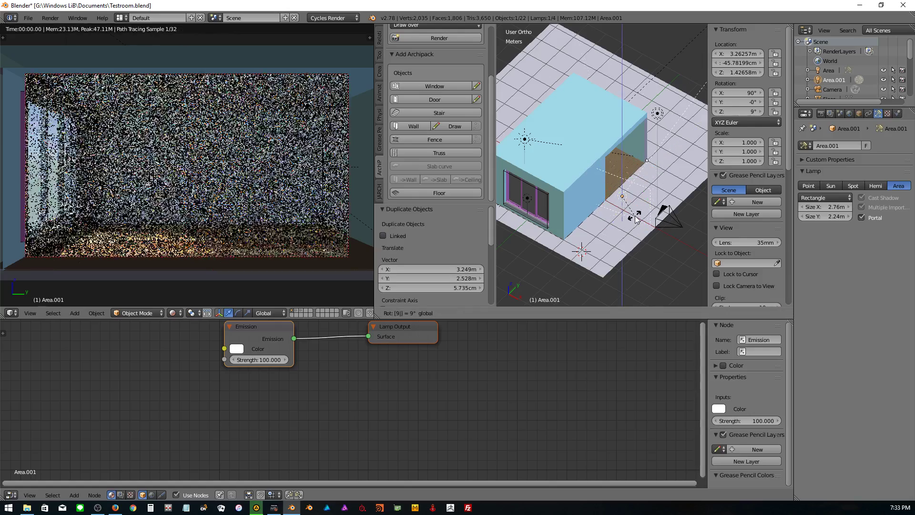
text(0)
key(Return)
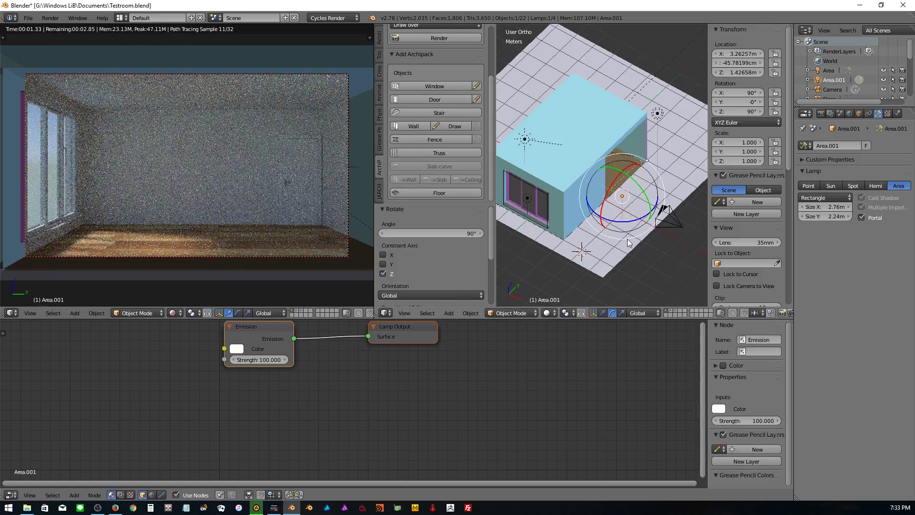
- In Right view with wireframe shading, move the lamp copy along Y toward the door wall
key(KP_3)
scroll(567, 178, up, 1)
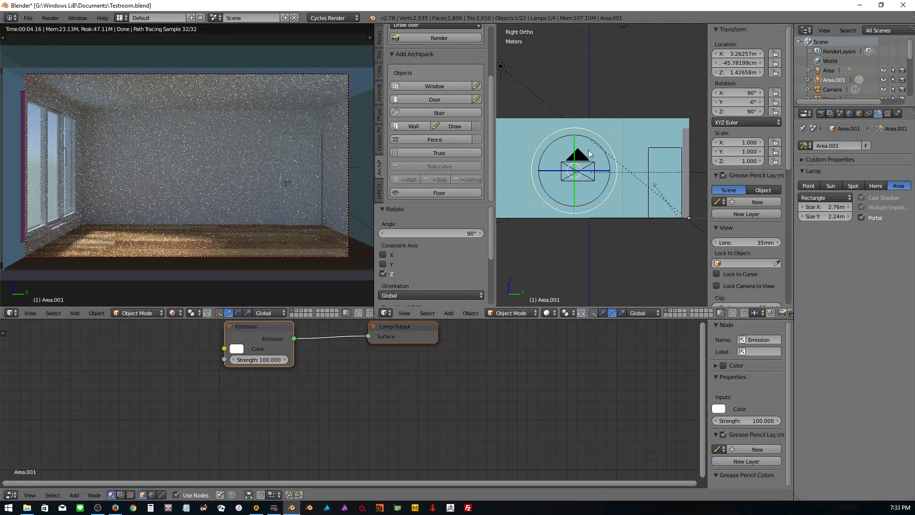
click(548, 312)
click(552, 295)
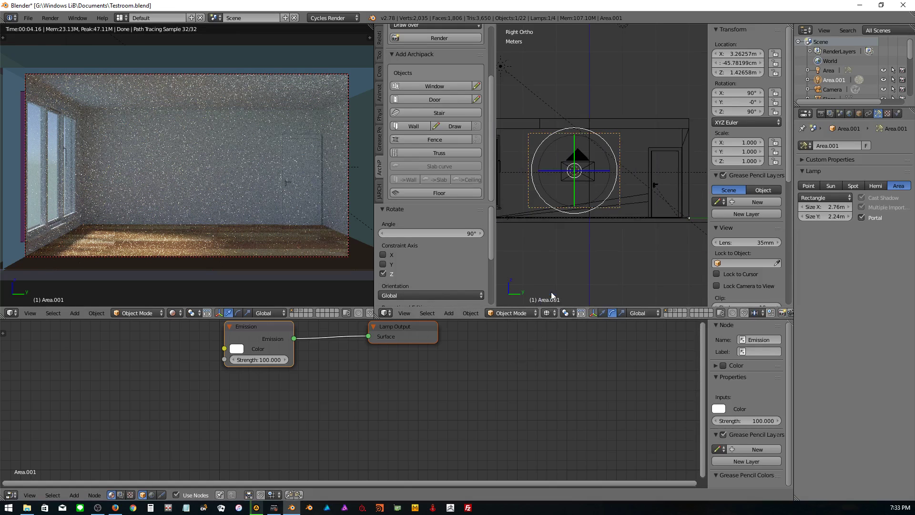
scroll(571, 235, up, 1)
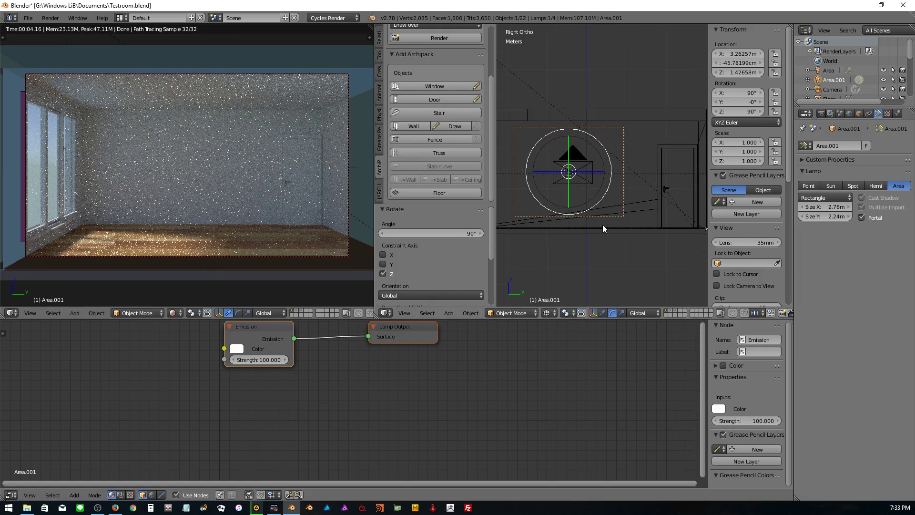
click(603, 314)
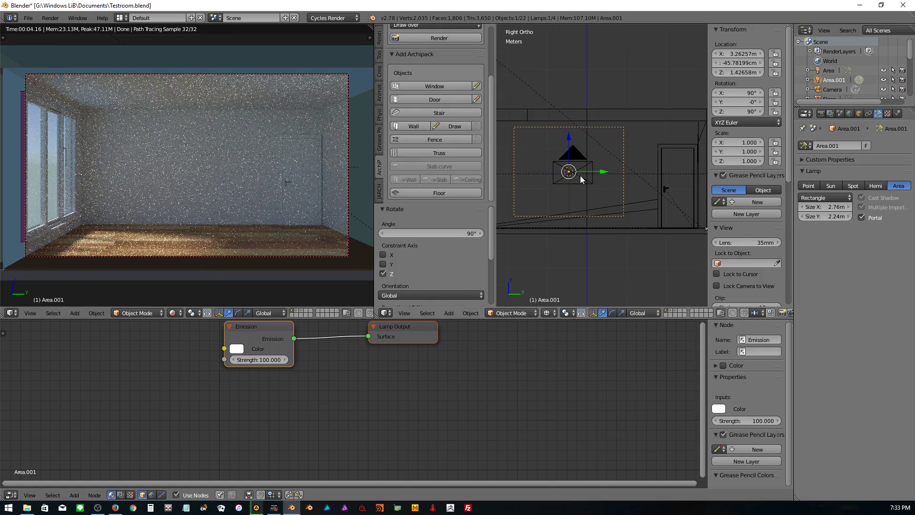
drag(596, 172, 659, 182)
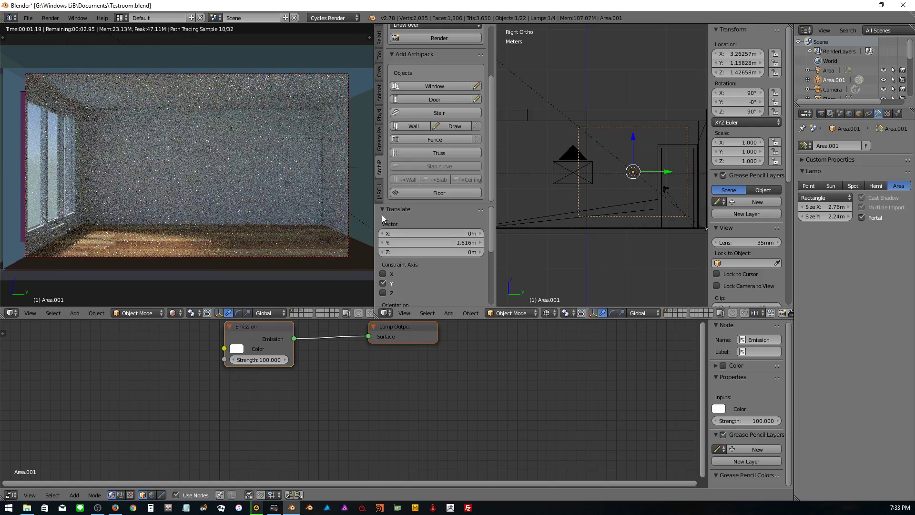
- Stop the camera view's live render, widen the side view, and slide the copy further toward the door
click(173, 313)
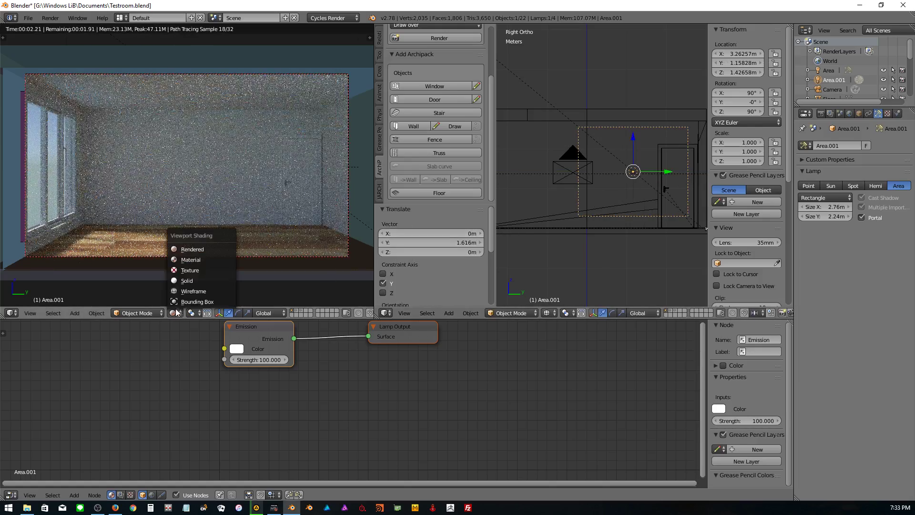
click(186, 281)
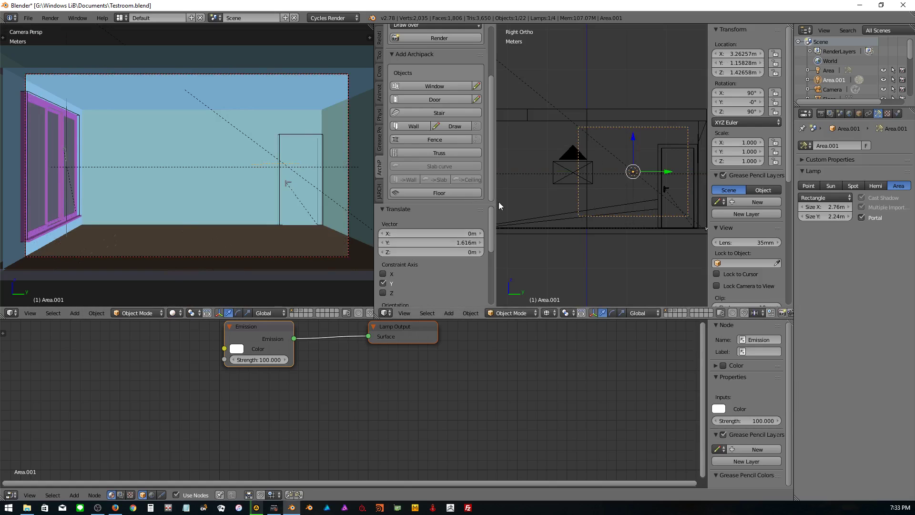
drag(496, 202, 465, 205)
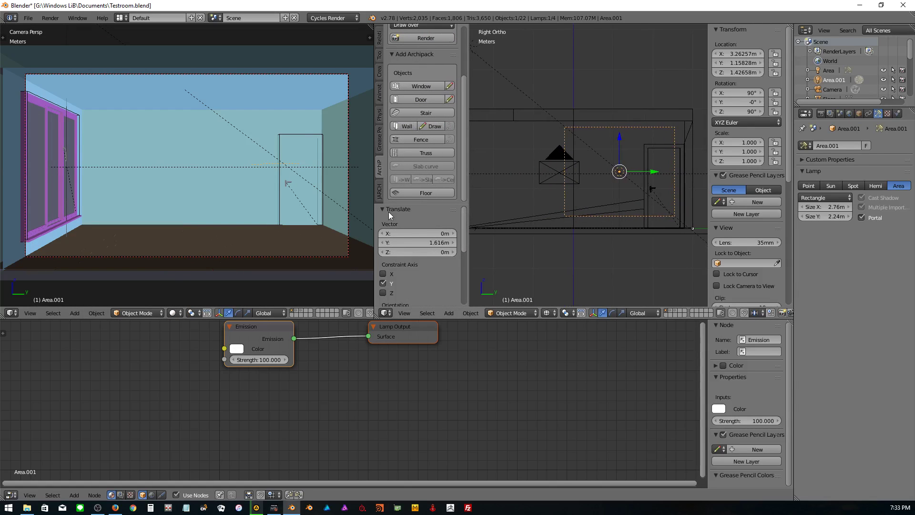
drag(372, 215, 151, 215)
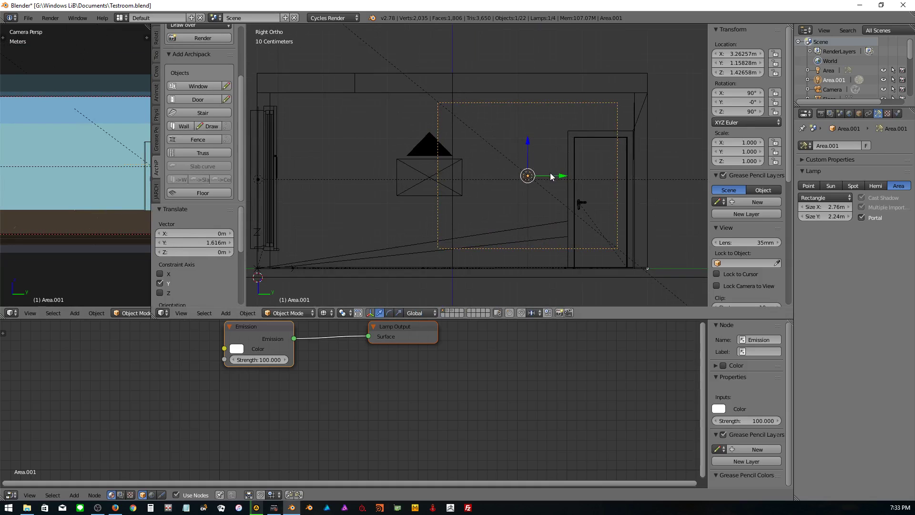
mouse_move(552, 176)
mouse_down()
mouse_move(570, 175)
mouse_move(545, 163)
mouse_up()
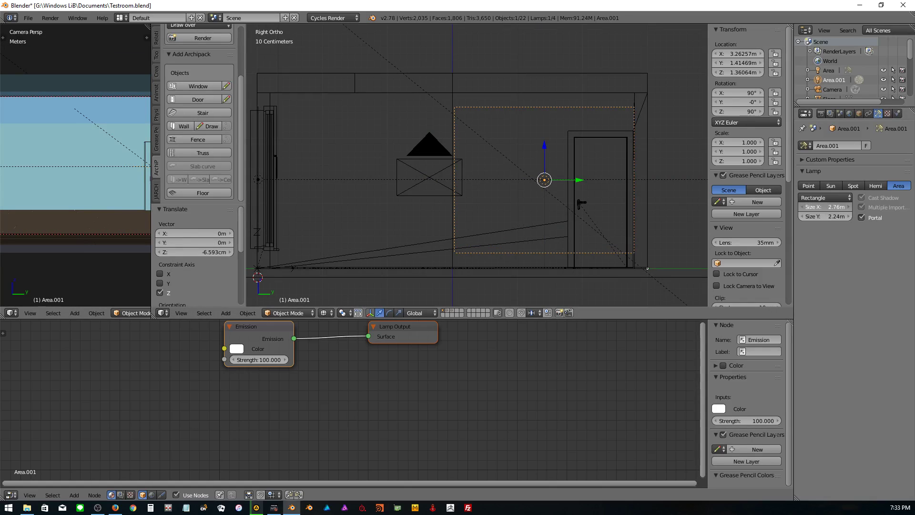
- Size the lamp copy 2.98 m by 2.86 m and return the side view to Solid shading
drag(825, 207, 849, 207)
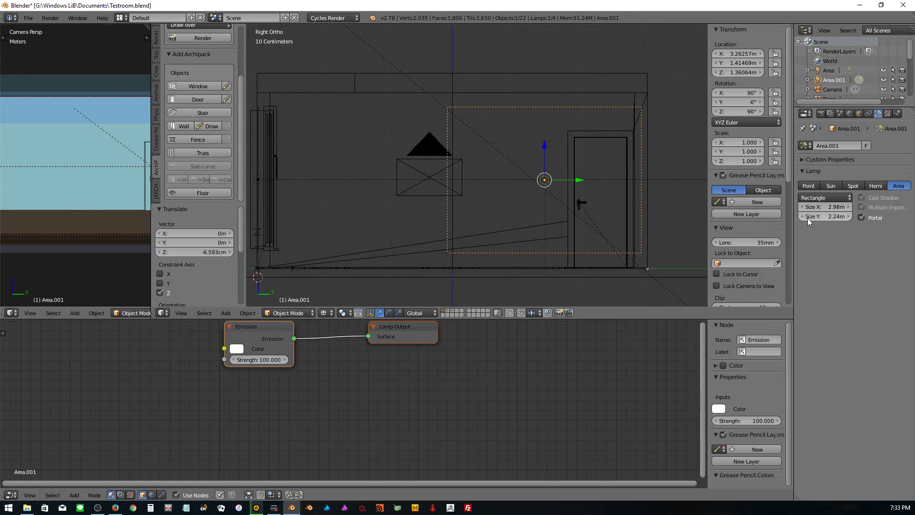
drag(811, 217, 875, 217)
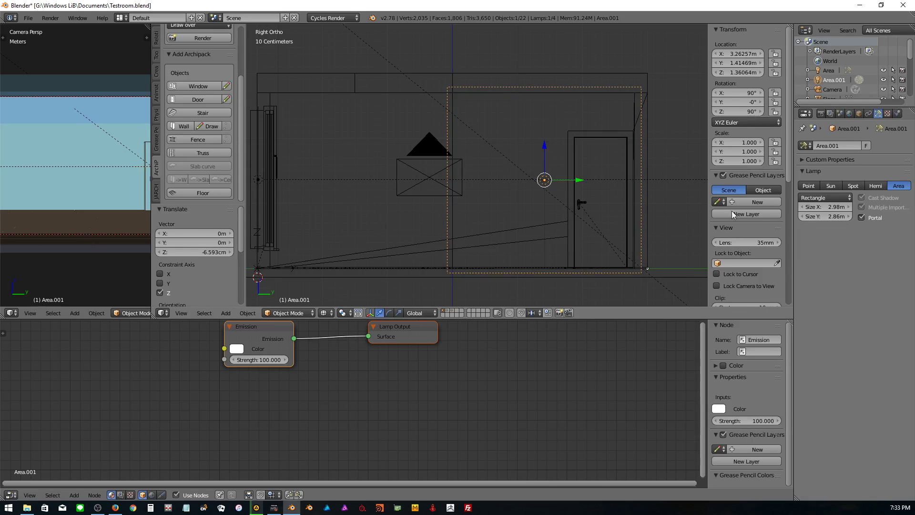
click(324, 313)
click(346, 286)
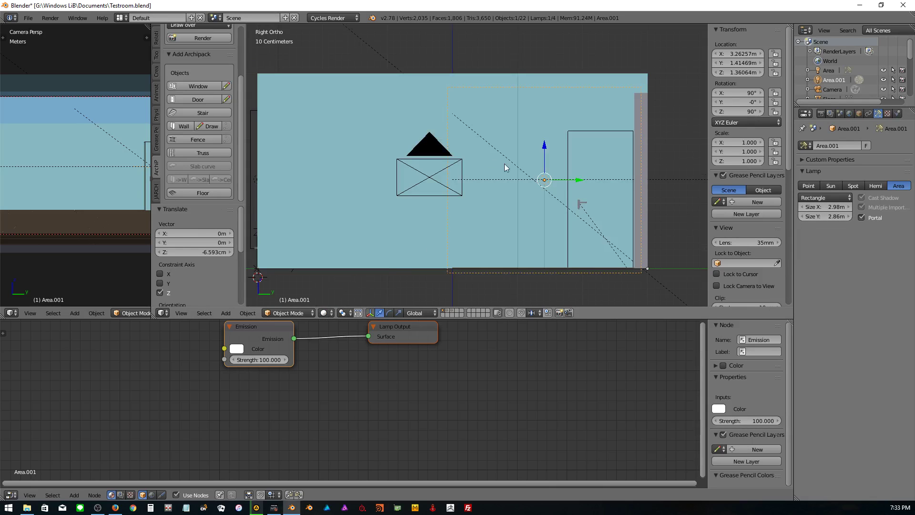
- Grab the Area.001 lamp freely, then along X and Y, to centre it on the door wall
mouse_move(504, 167)
middle_down()
mouse_move(532, 204)
mouse_move(567, 188)
middle_up()
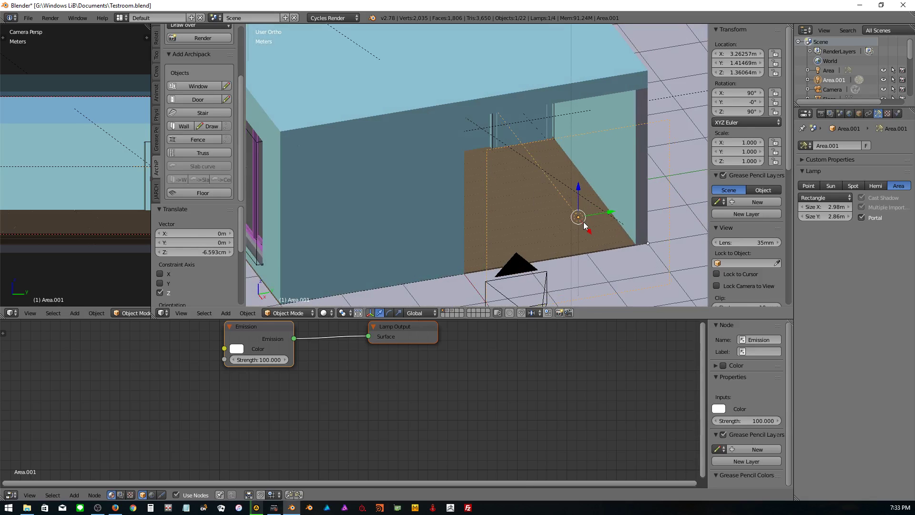
key(g)
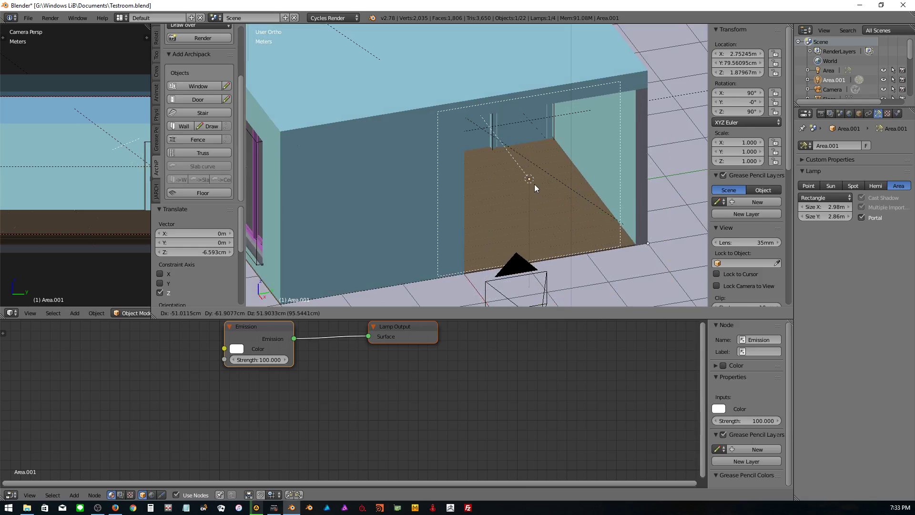
click(533, 187)
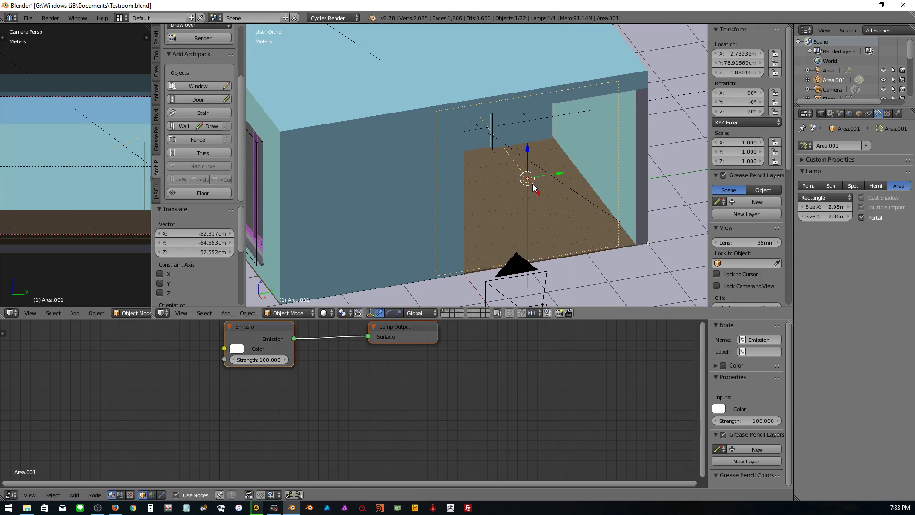
middle_drag(565, 188, 545, 205)
drag(542, 208, 570, 211)
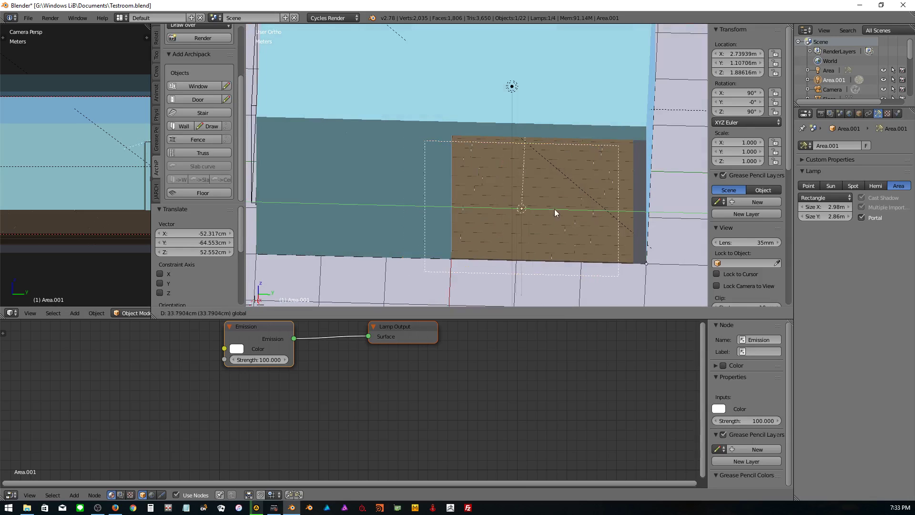
middle_drag(573, 225, 495, 227)
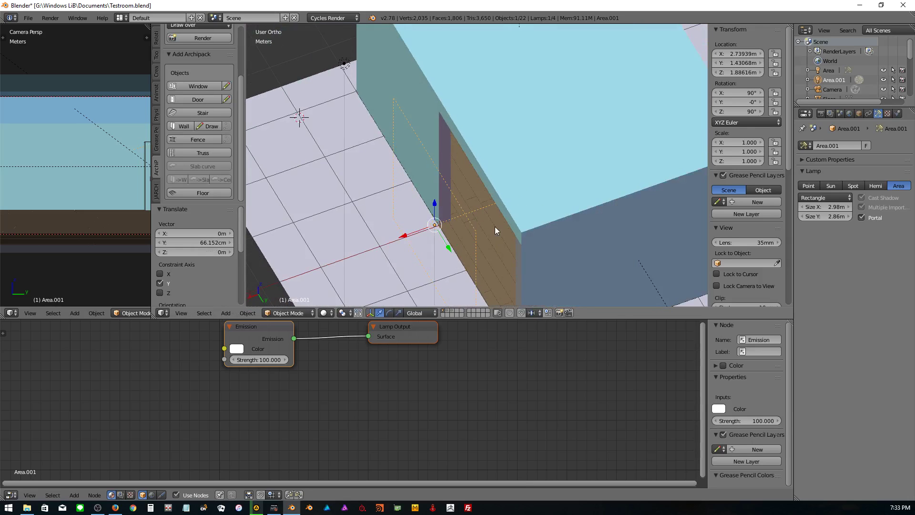
key(g)
key(x)
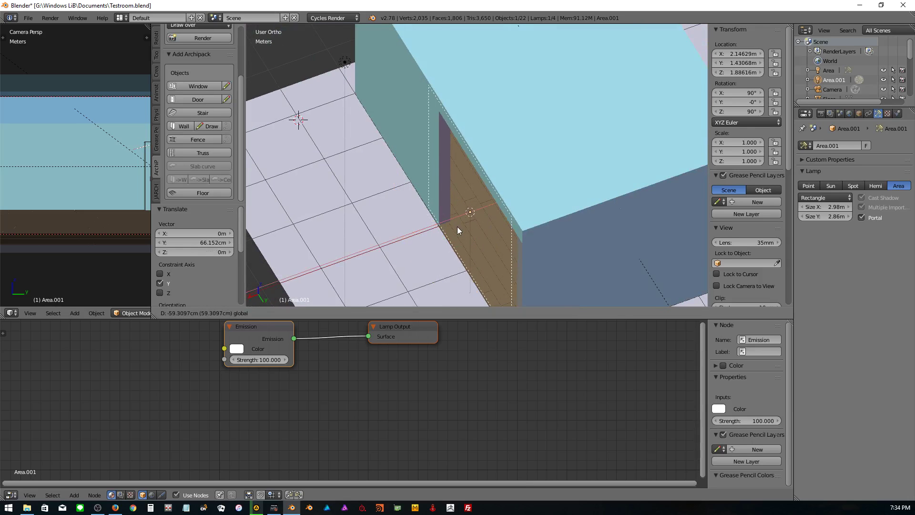
click(465, 225)
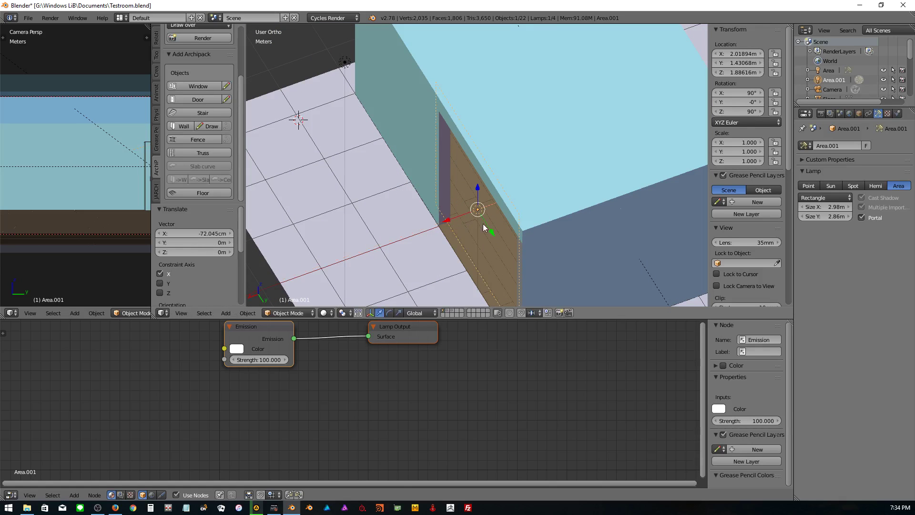
key(g)
key(y)
click(488, 221)
- In Right Ortho view, lower the lamp about 47 cm along Z and shift it 9.5 cm along X
middle_drag(481, 228, 536, 190)
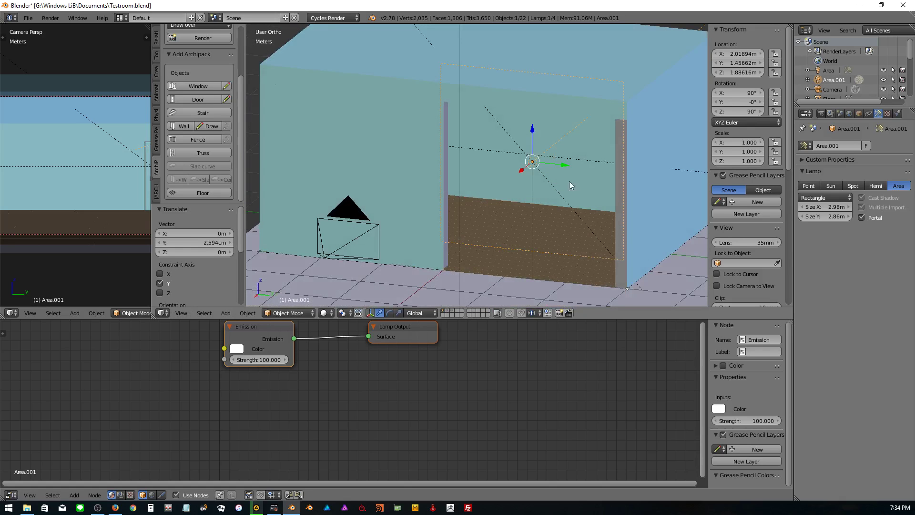
key(KP_3)
key(KP_5)
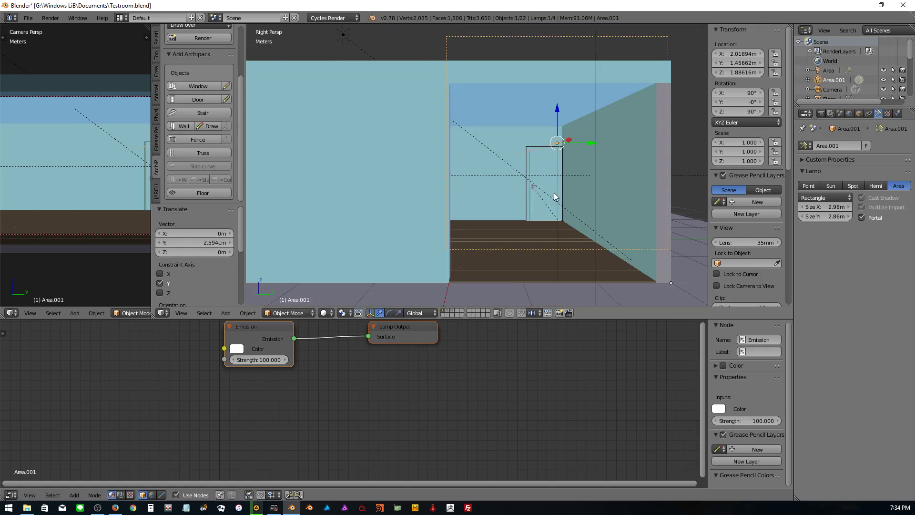
key(KP_5)
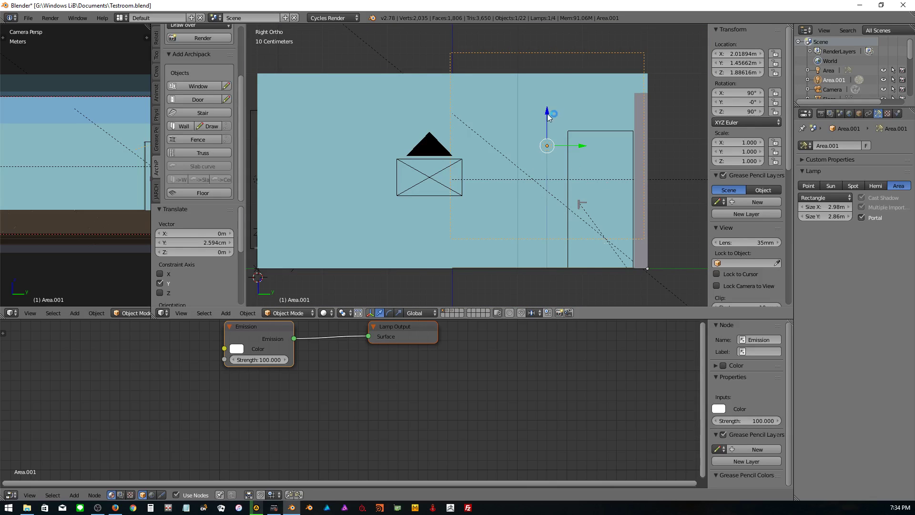
drag(547, 114, 549, 148)
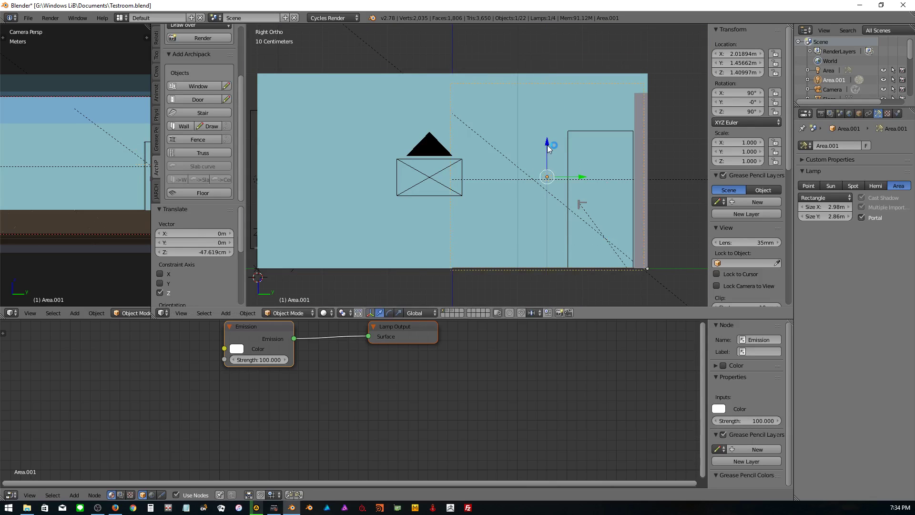
middle_drag(587, 161, 528, 210)
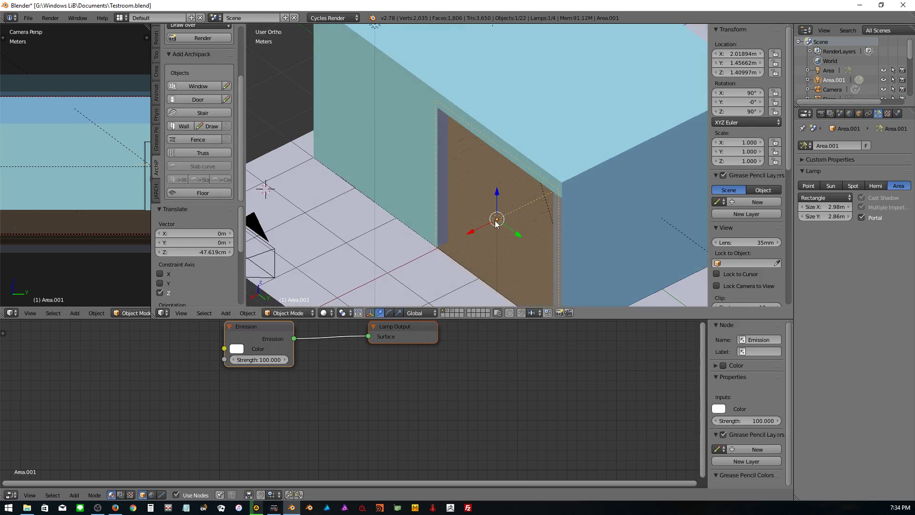
drag(487, 222, 521, 229)
- Zoom out to the whole house, then widen the tool shelf and the camera view
scroll(431, 232, down, 4)
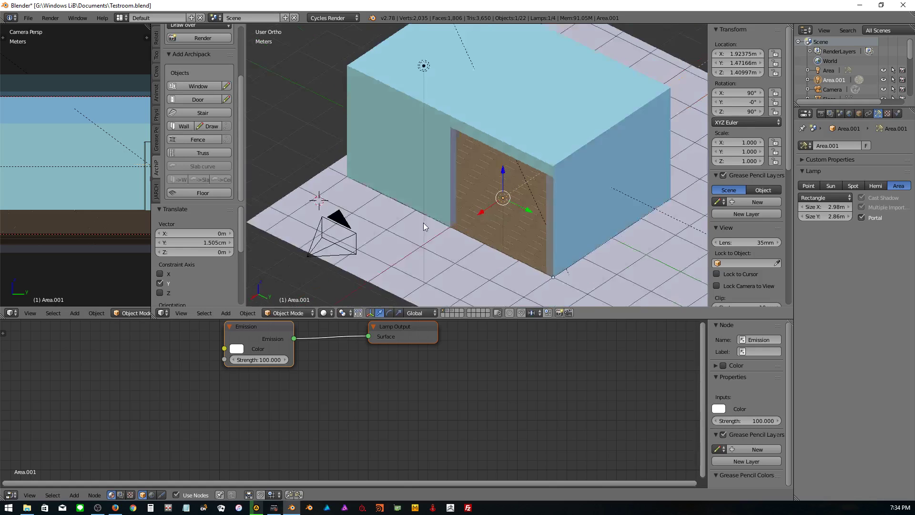
mouse_move(423, 222)
middle_down()
mouse_move(568, 194)
mouse_move(502, 203)
mouse_move(507, 212)
middle_up()
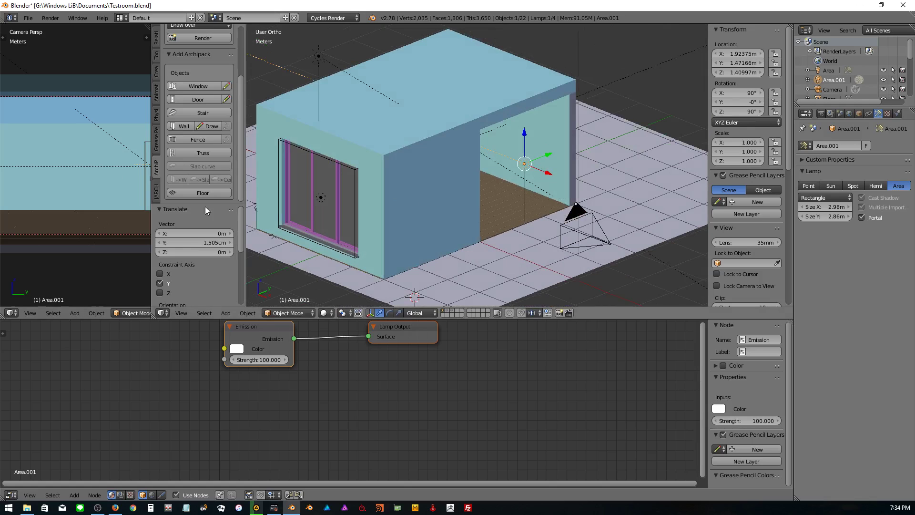
mouse_move(246, 198)
mouse_down()
mouse_move(341, 198)
mouse_move(248, 198)
mouse_up()
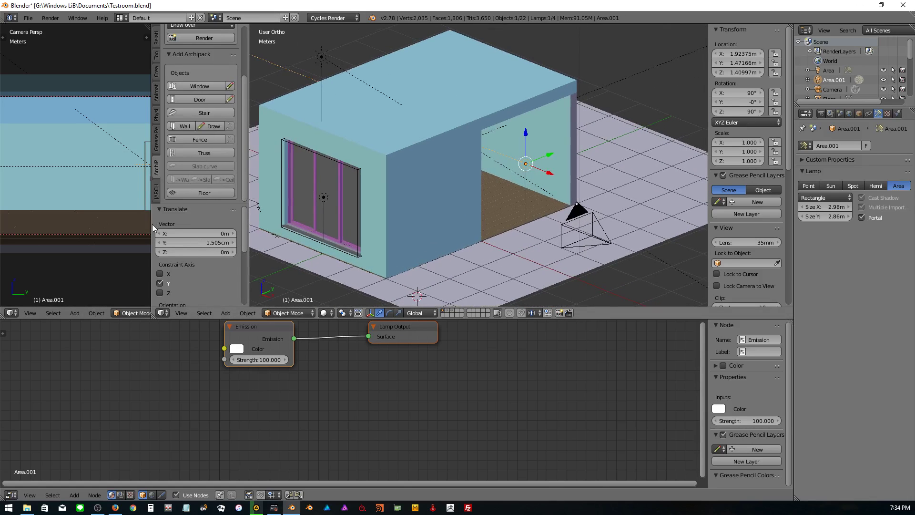
drag(152, 224, 367, 224)
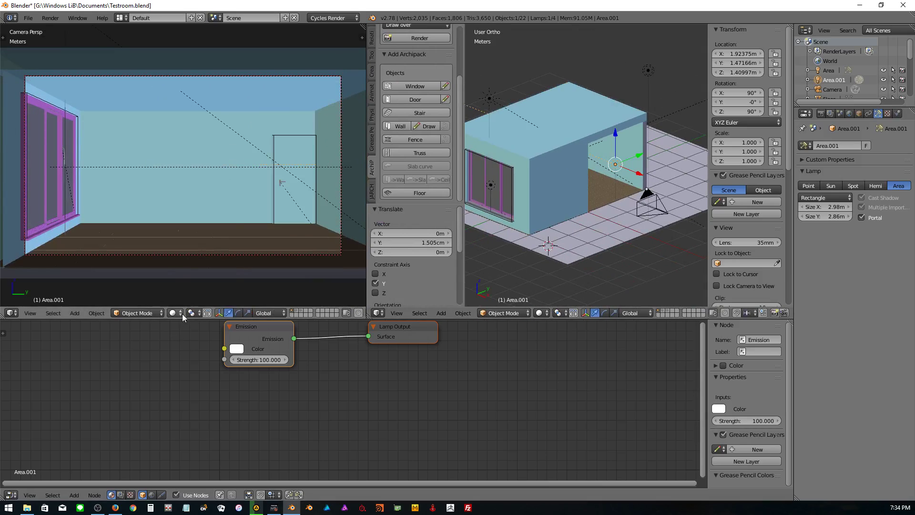
- Switch the camera view to Rendered shading and raise the World strength to about 11.6
click(180, 314)
click(179, 250)
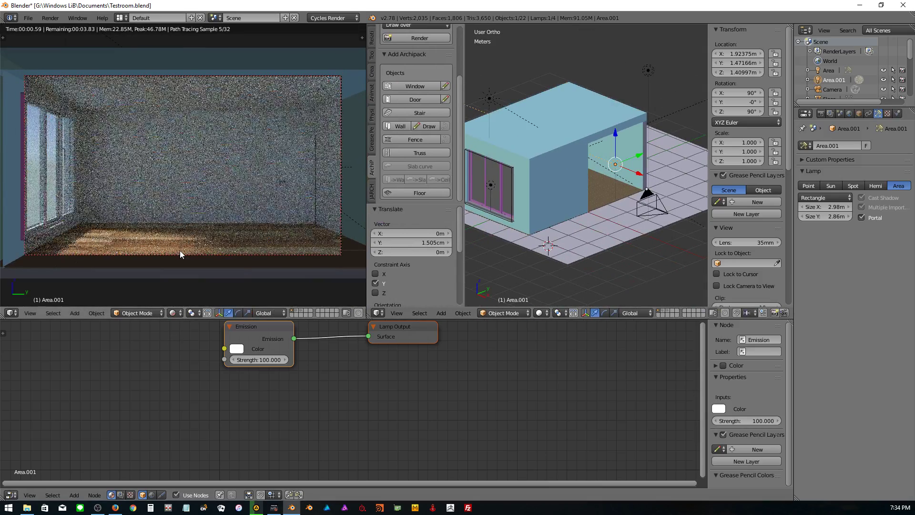
click(849, 115)
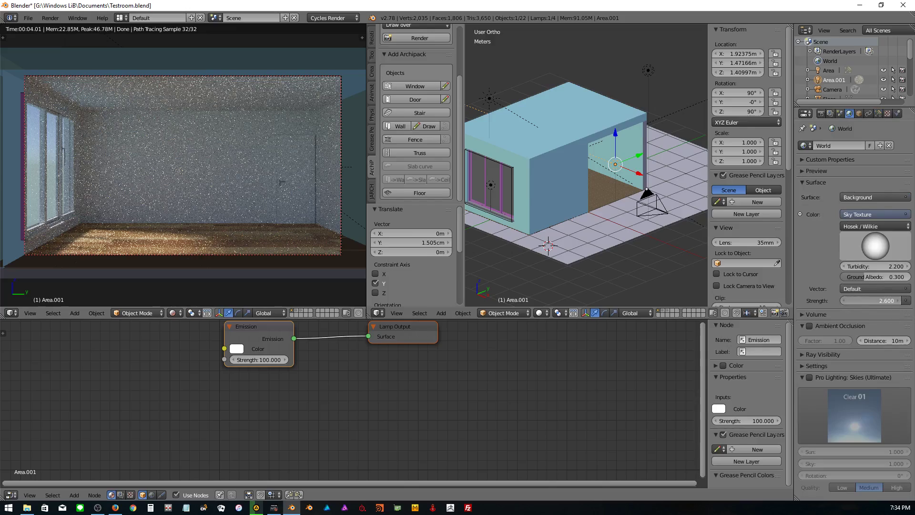
drag(875, 301, 906, 300)
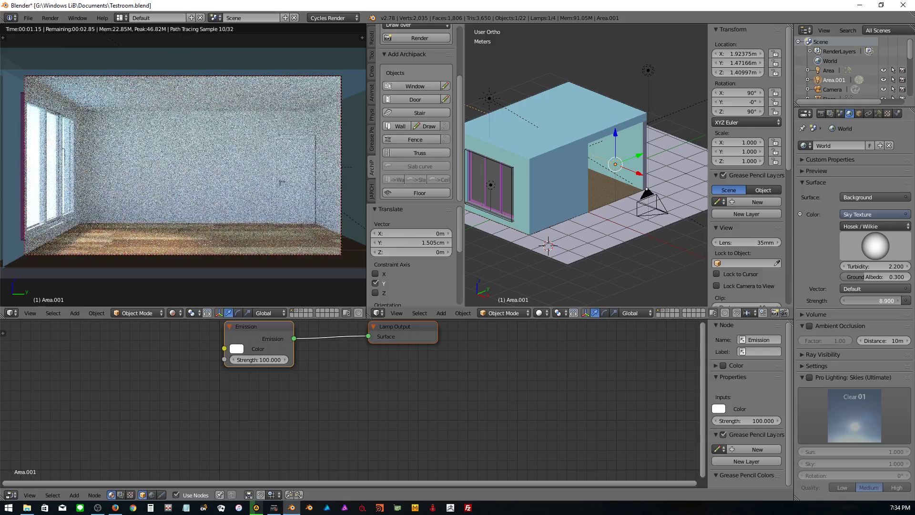
mouse_move(887, 300)
mouse_down()
mouse_move(905, 300)
mouse_move(870, 304)
mouse_up()
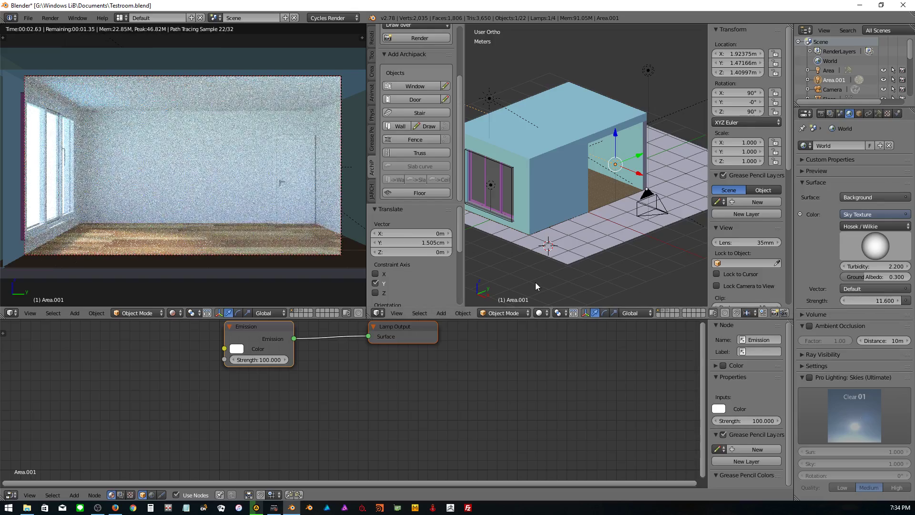
click(820, 114)
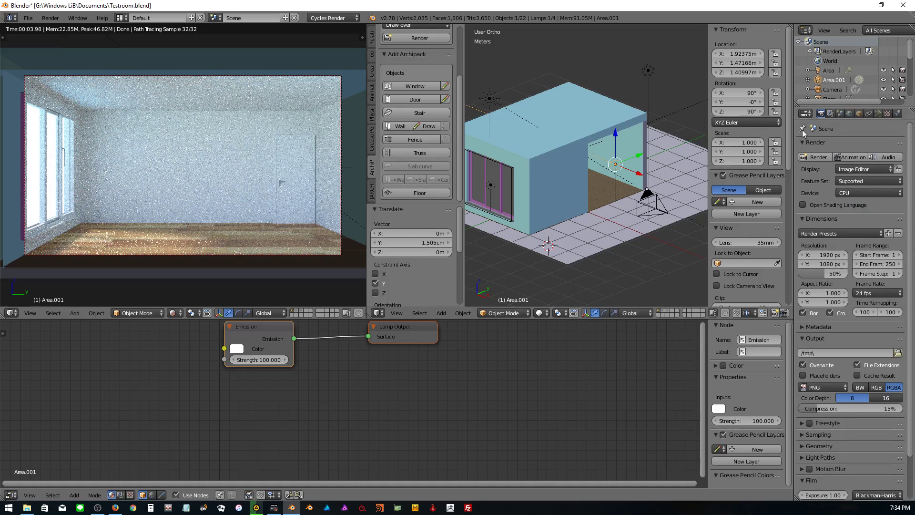
- Set Resolution to 70%, Render samples to 400, and leave Clamp Direct at 0
click(817, 274)
text(70)
key(Return)
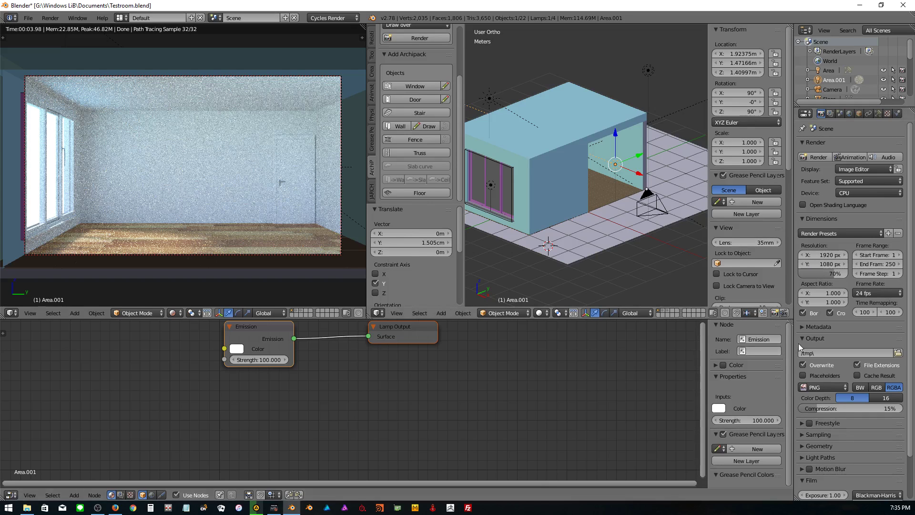
scroll(807, 400, down, 2)
click(807, 399)
scroll(810, 399, down, 4)
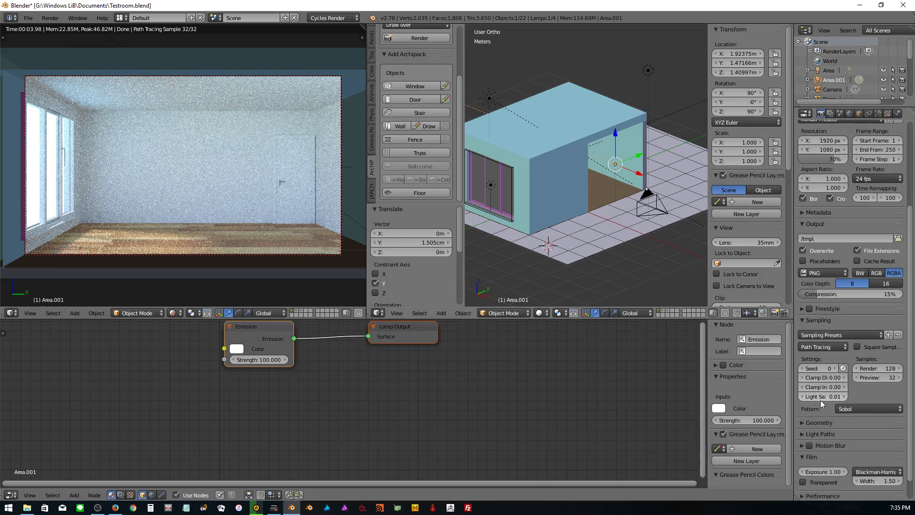
click(879, 370)
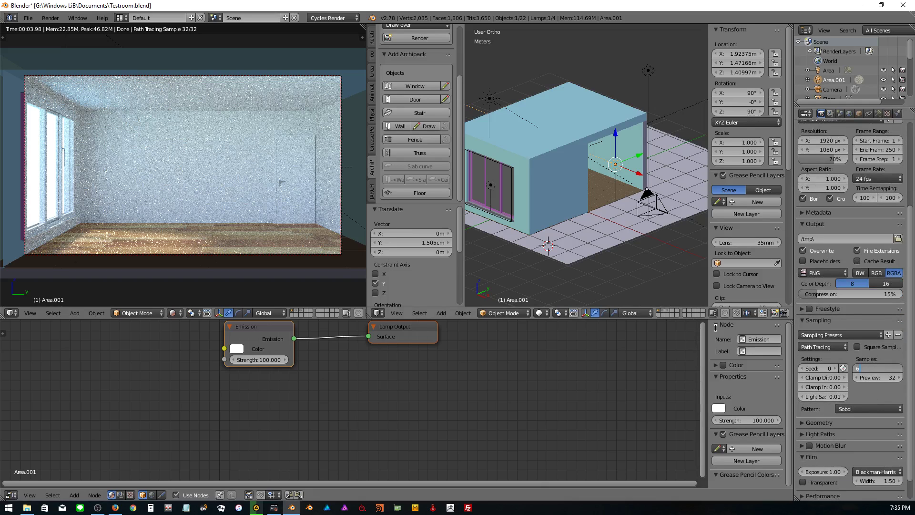
text(60)
key(Return)
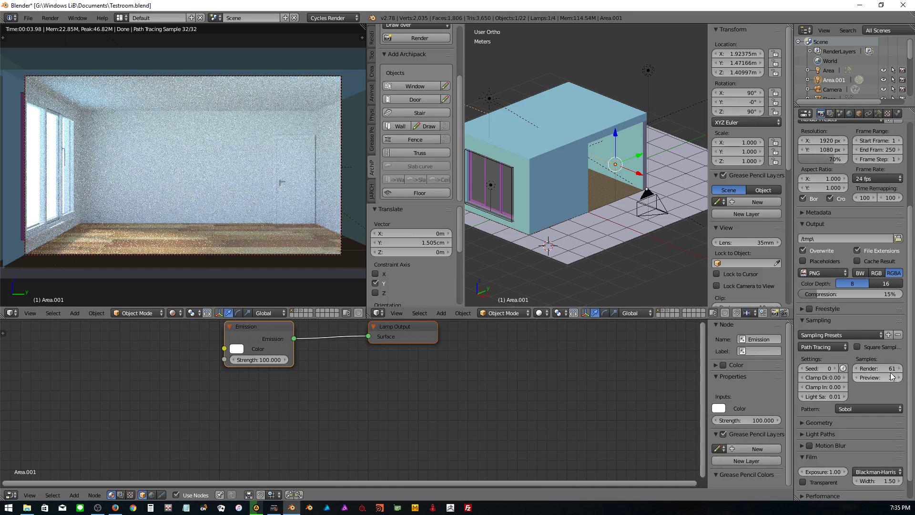
click(890, 368)
text(400)
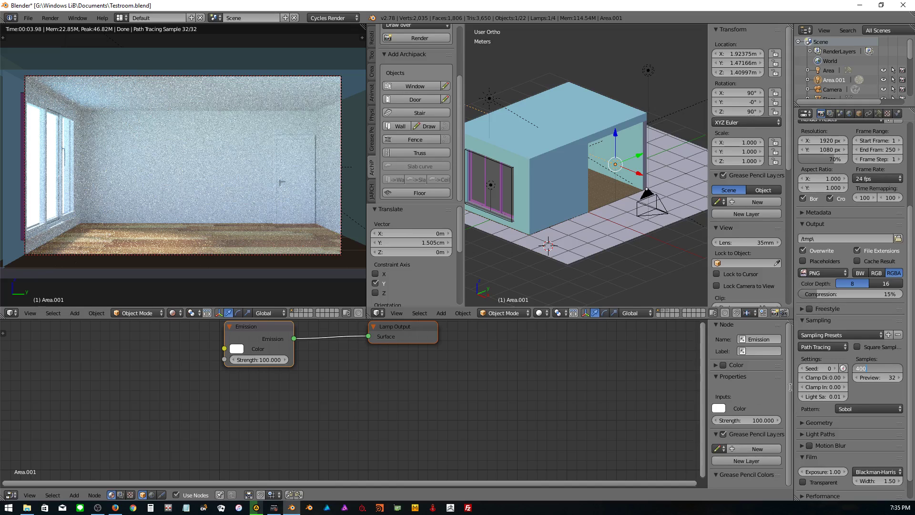
key(Return)
click(833, 377)
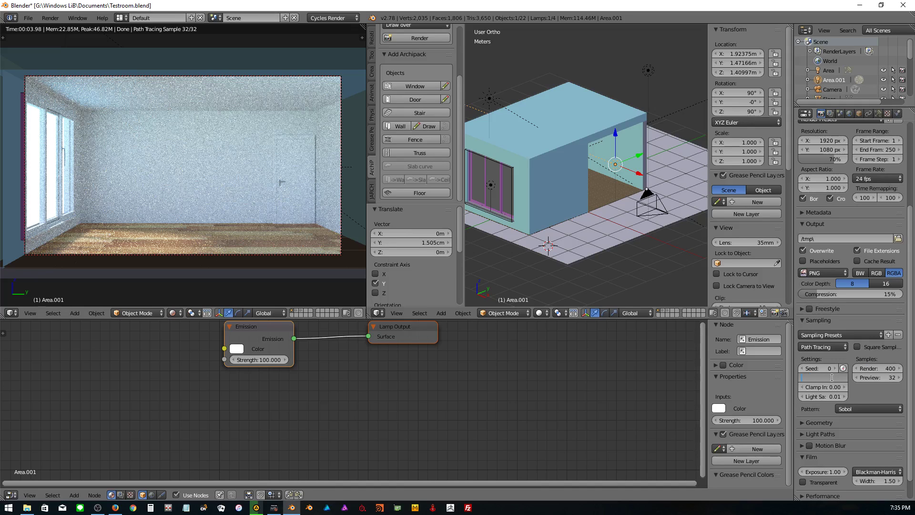
key(Escape)
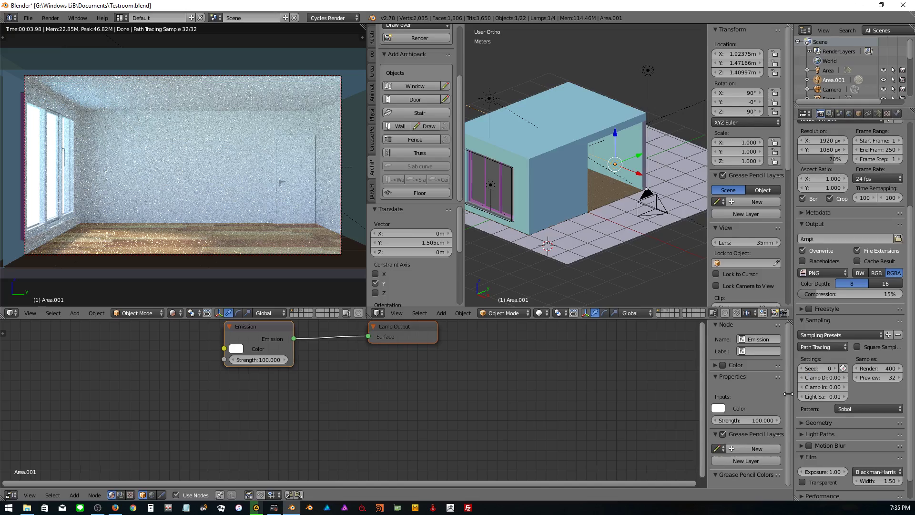
- Widen the properties editor and try Clamp Indirect values of 3, then 1
drag(795, 386, 756, 389)
click(791, 388)
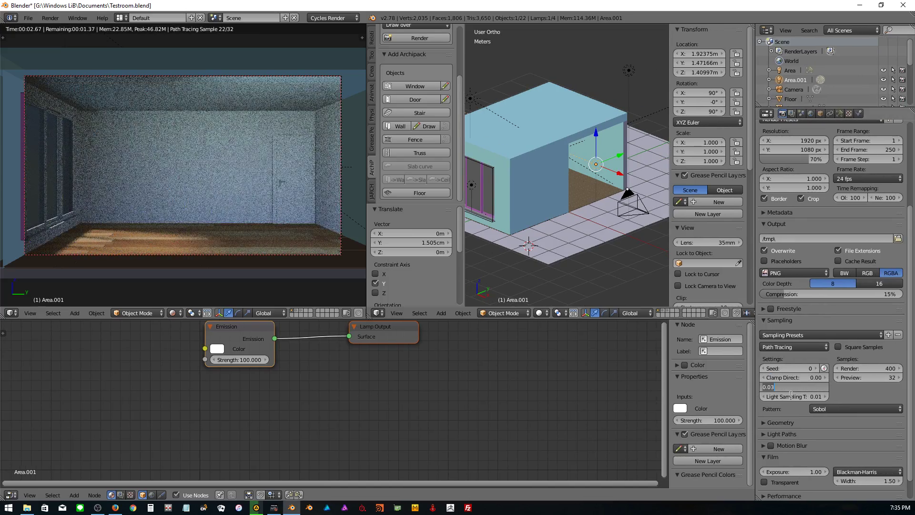
text(3)
key(Return)
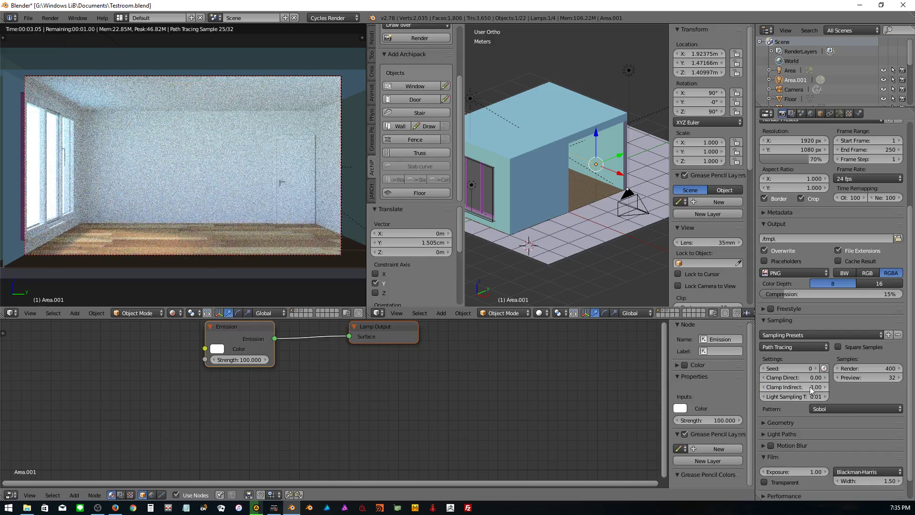
click(811, 386)
text(1)
key(Return)
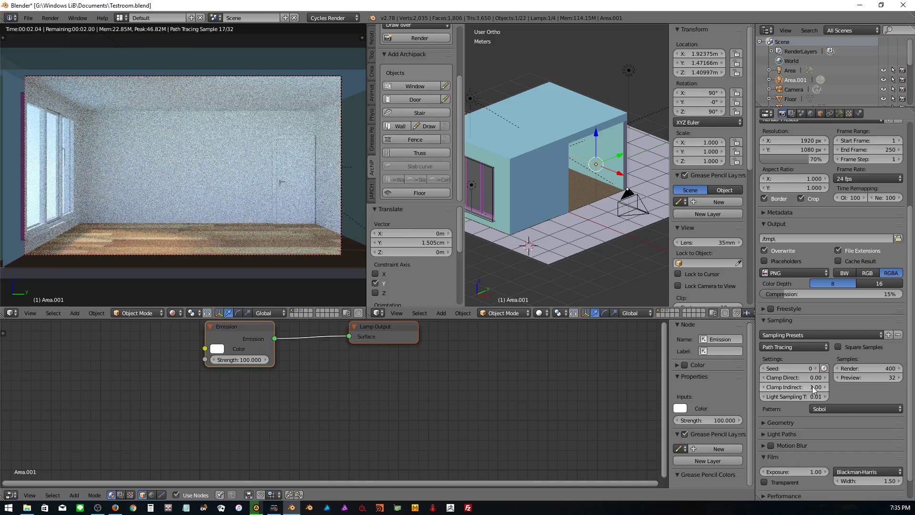
- Try Clamp Indirect at 2, then remove indirect clamping with 0
click(813, 388)
text(2)
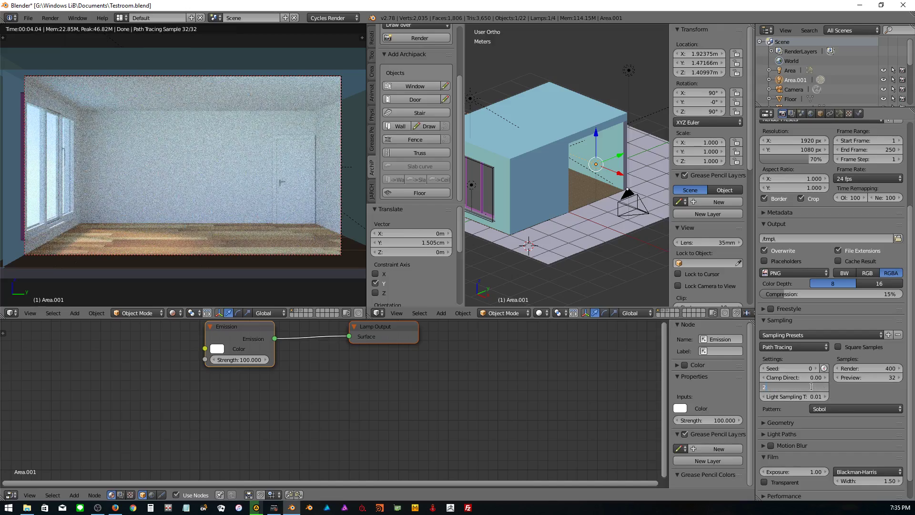
key(Return)
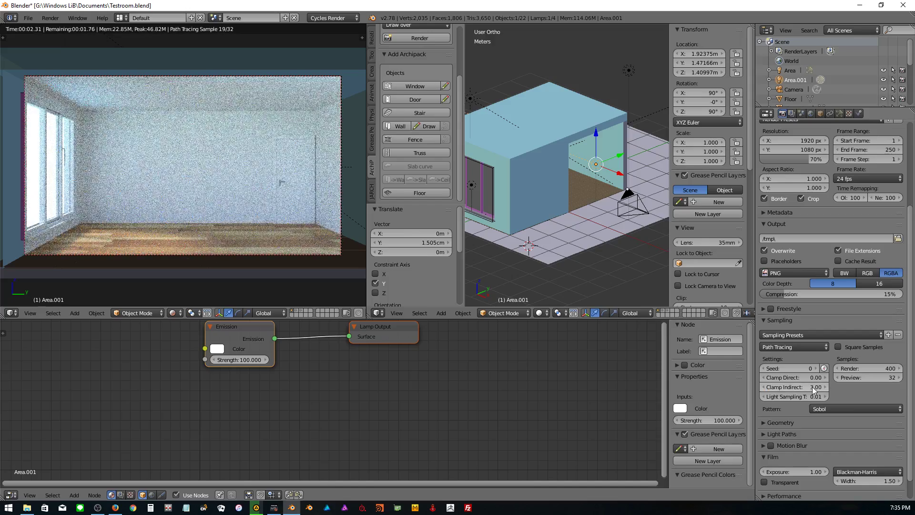
click(814, 388)
text(0)
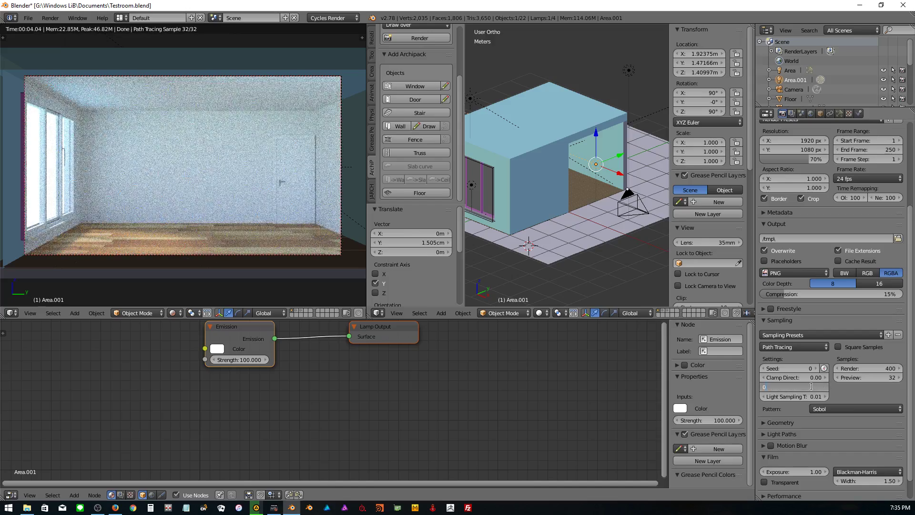
key(Return)
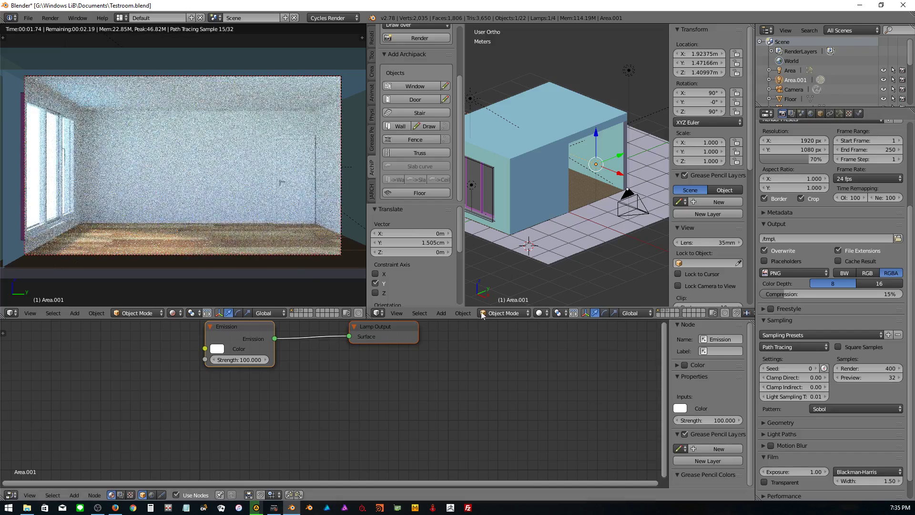
- Set Clamp Direct to 1.5 and Clamp Indirect to 3
click(815, 388)
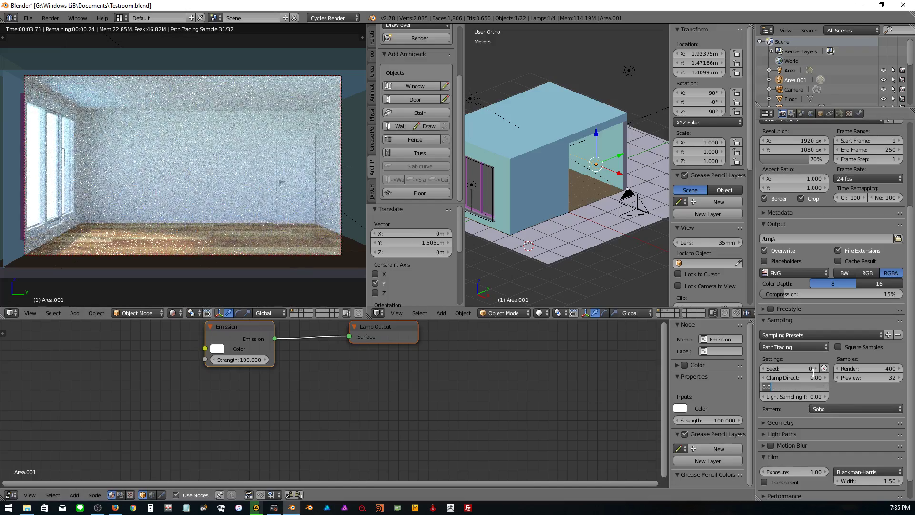
click(813, 375)
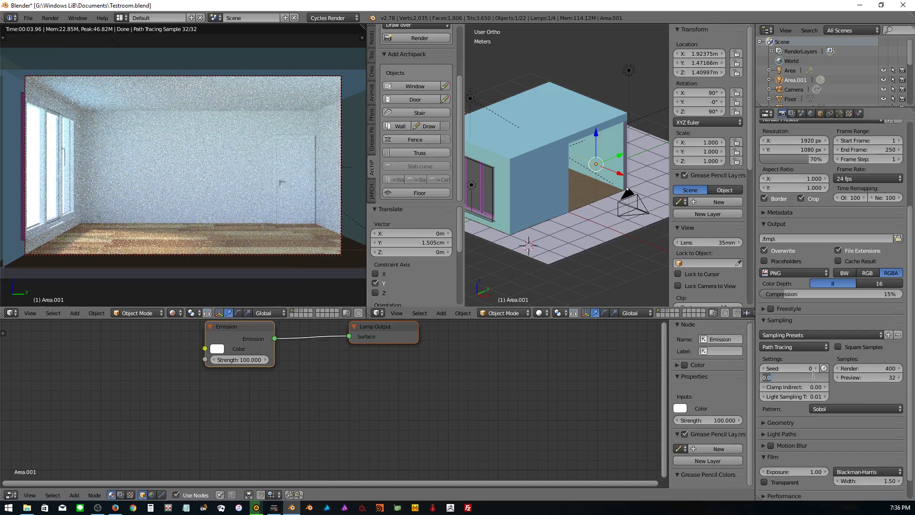
text(1.5)
key(Tab)
text(3)
key(Return)
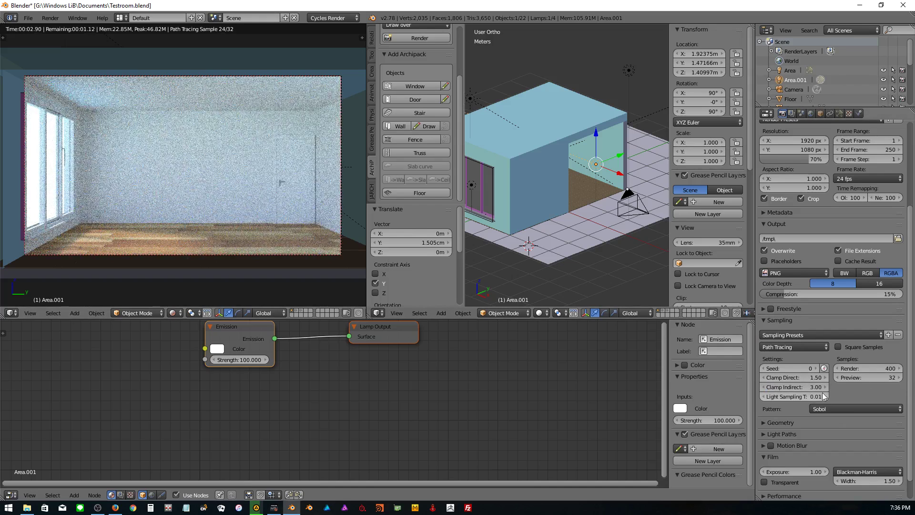
- Expand the Light Paths panel in Render properties
scroll(824, 396, down, 1)
click(763, 411)
scroll(765, 410, down, 3)
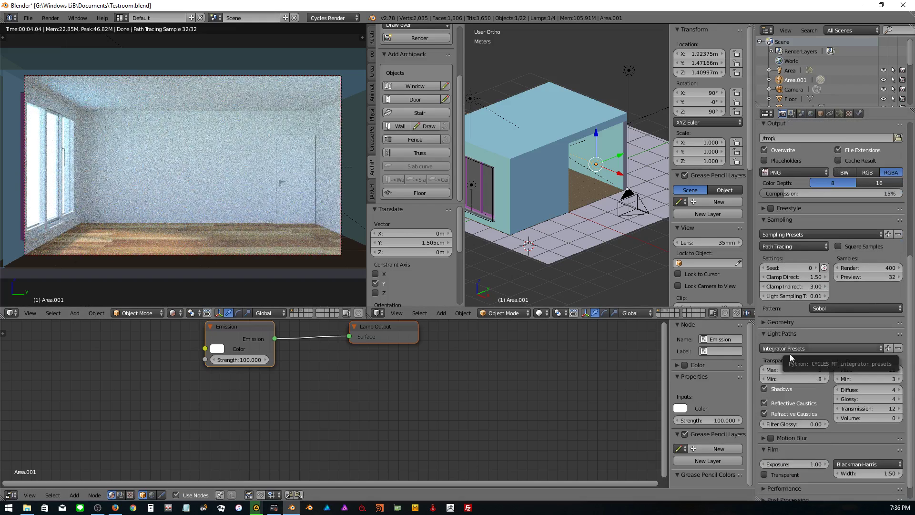
- Set Filter Glossy to 1.00 and turn off Refractive Caustics
click(819, 425)
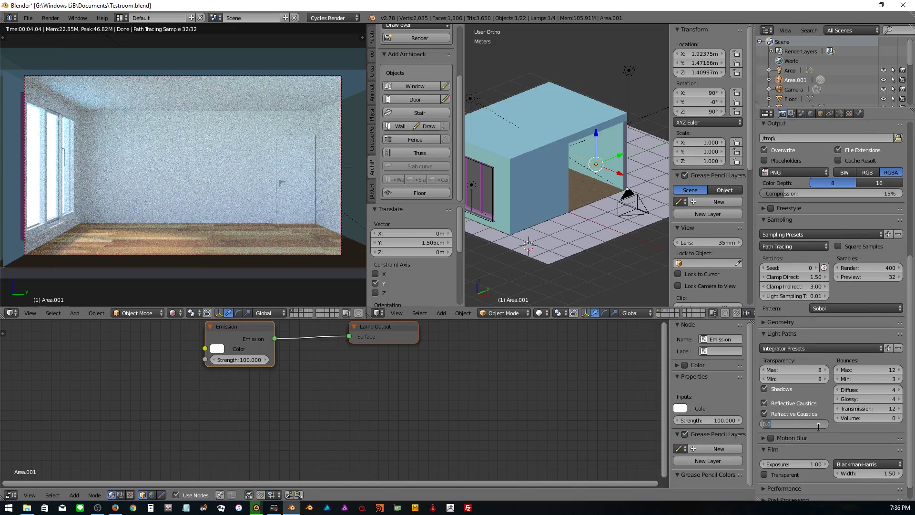
text(1)
key(Return)
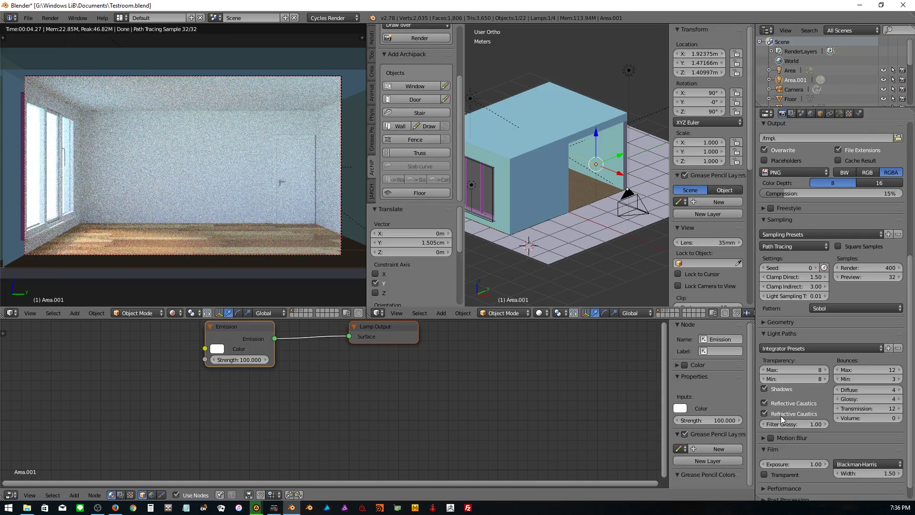
click(787, 414)
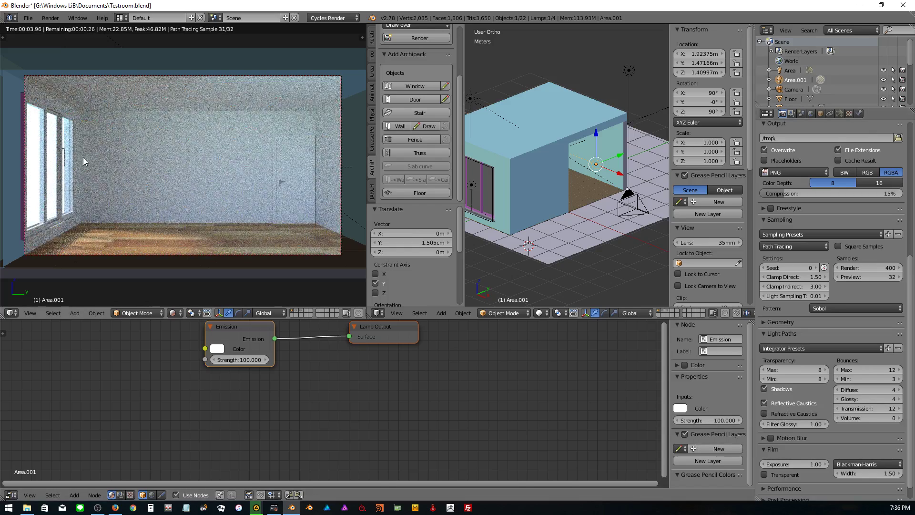
- Switch the left viewport to Solid shading
click(174, 314)
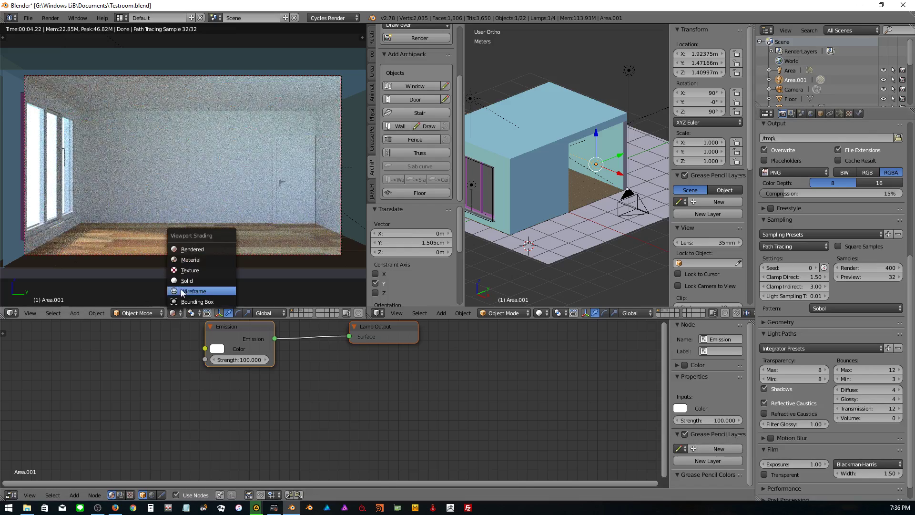
click(184, 285)
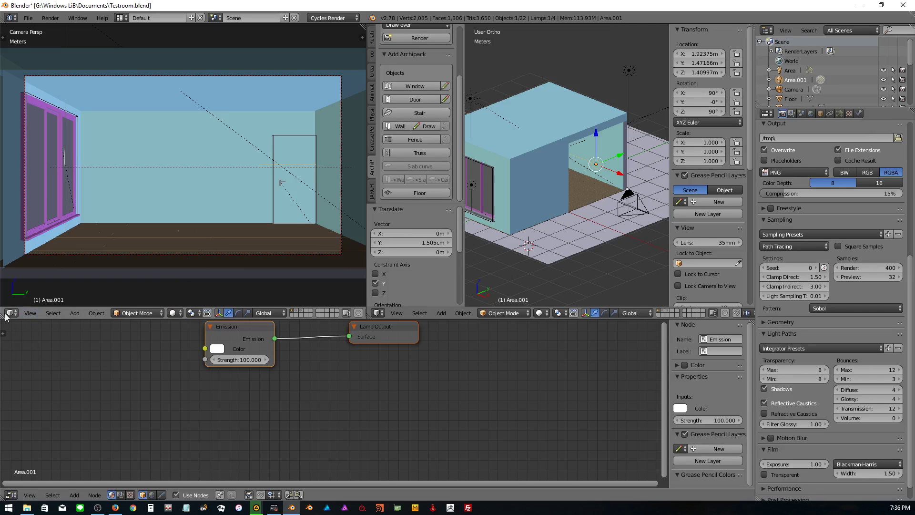
scroll(791, 169, up, 4)
scroll(792, 170, up, 6)
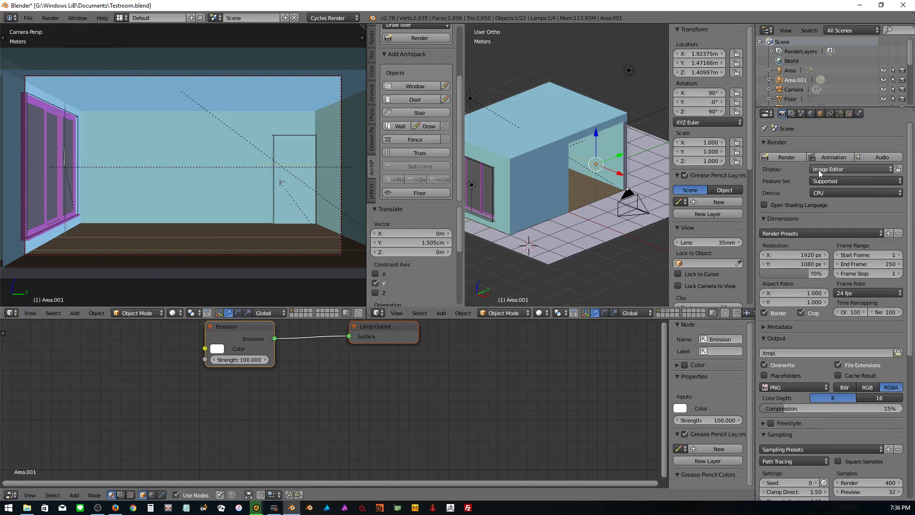
- Render a still of the room and enlarge the image area to view it
click(787, 158)
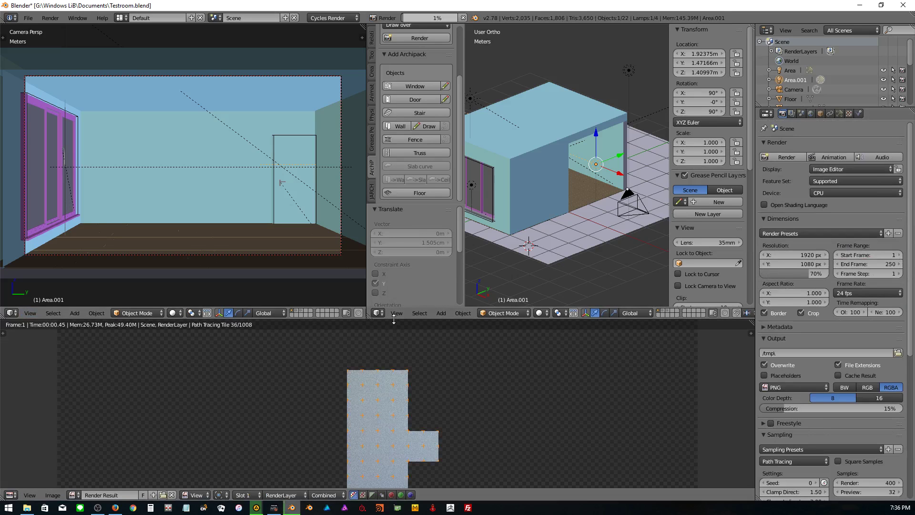
drag(394, 319, 385, 156)
scroll(373, 225, down, 2)
scroll(373, 225, up, 1)
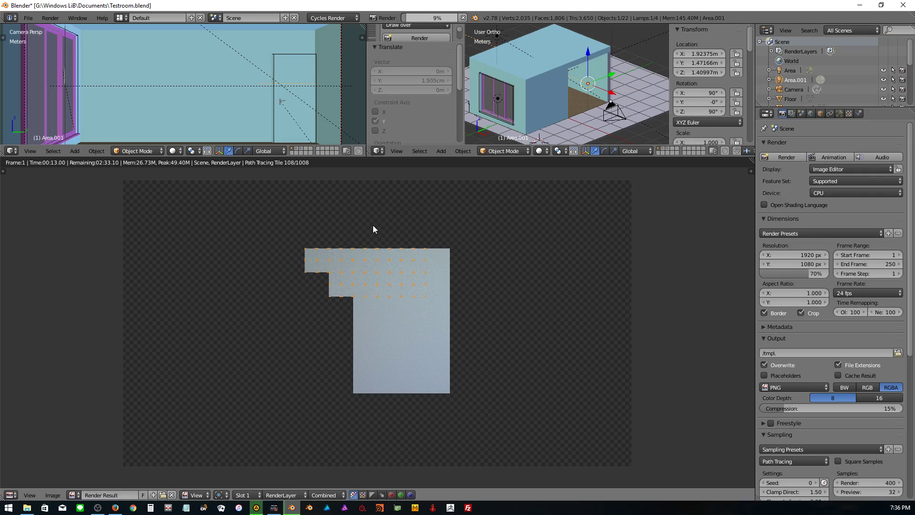
- Confirm the render device is CPU and set render samples to 600
click(844, 192)
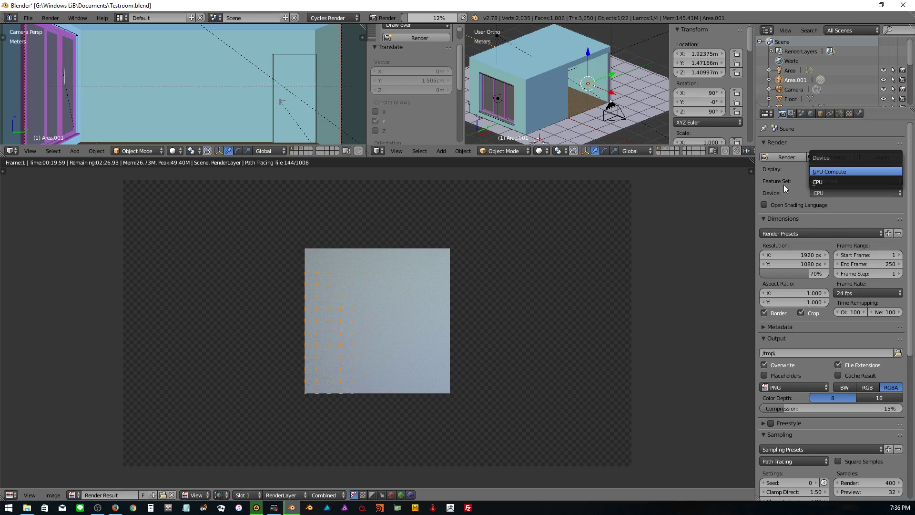
scroll(818, 334, down, 3)
click(868, 425)
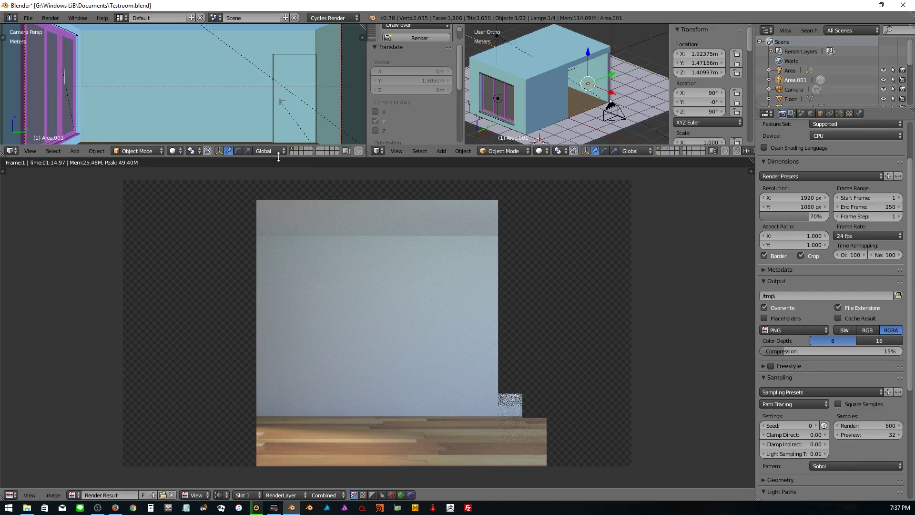
- Shrink the image area and set the left viewport to Rendered shading
drag(275, 156, 260, 359)
click(172, 352)
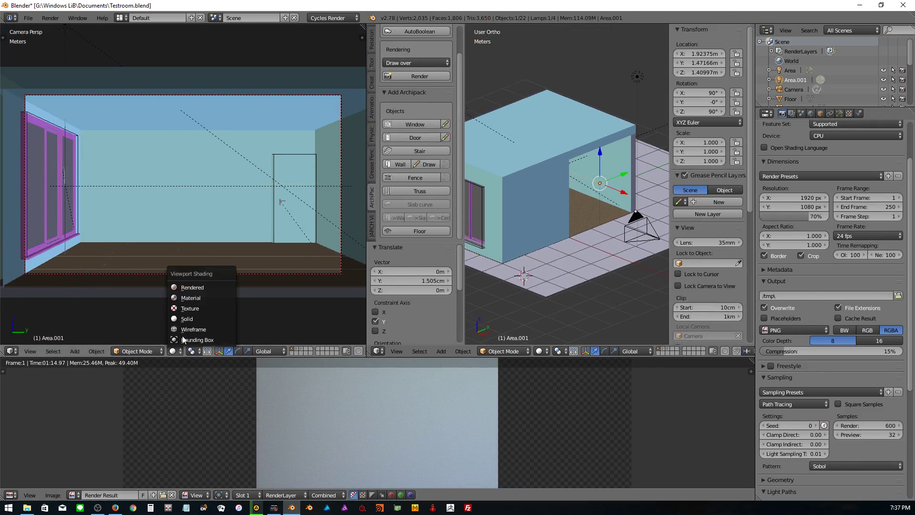
click(193, 288)
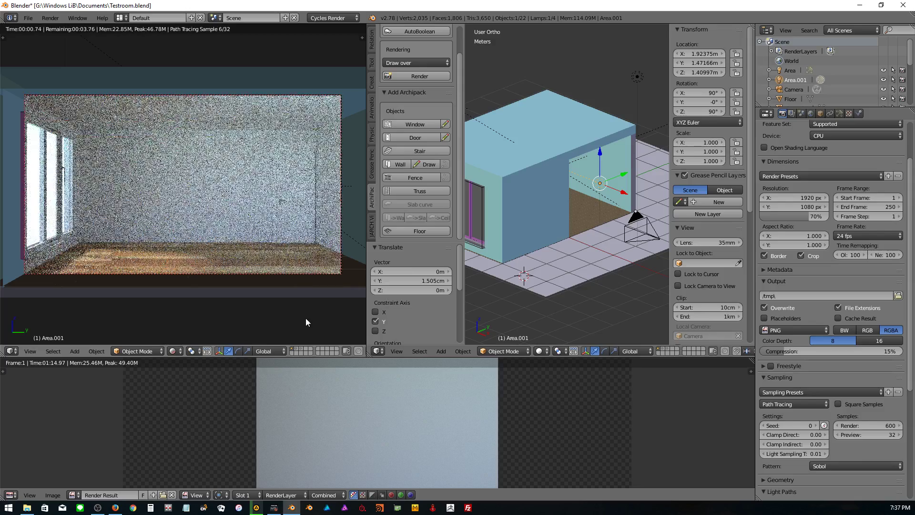
- Enable world Ambient Occlusion, compare factors 0 and 1, and settle on 0.80
click(811, 113)
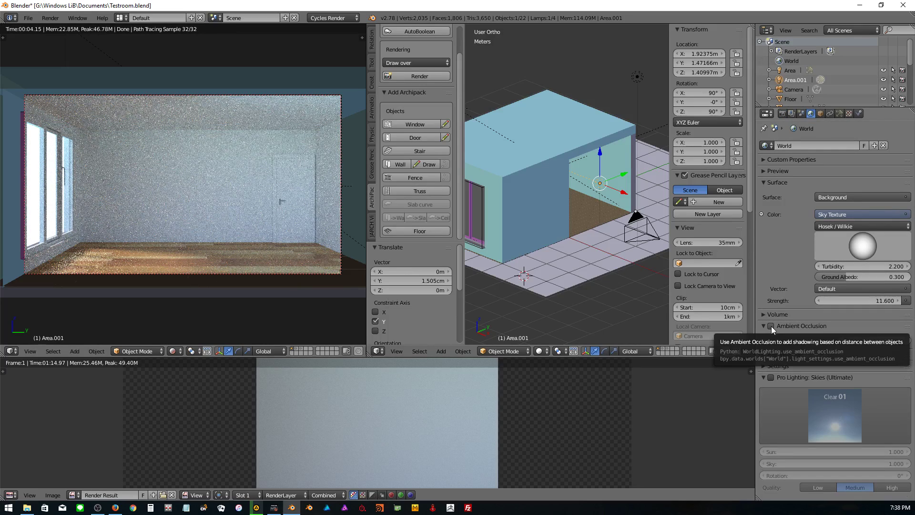
click(771, 326)
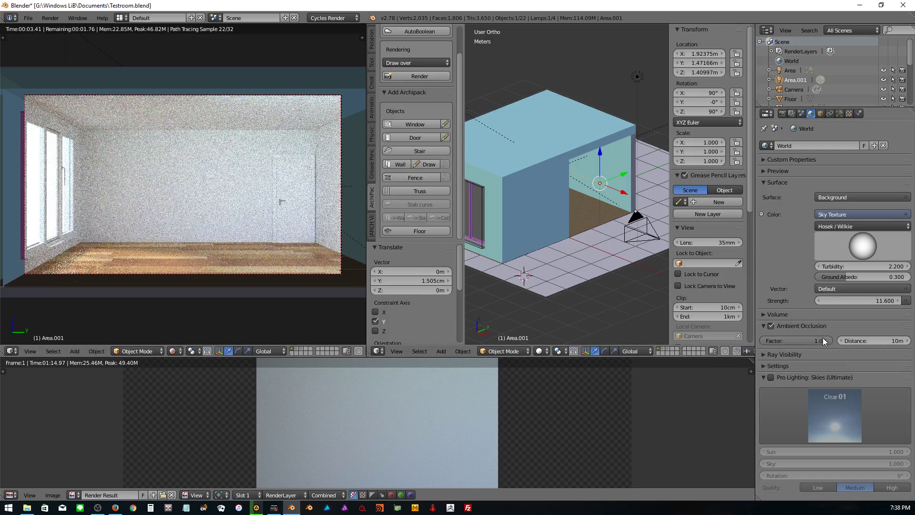
drag(823, 341, 792, 341)
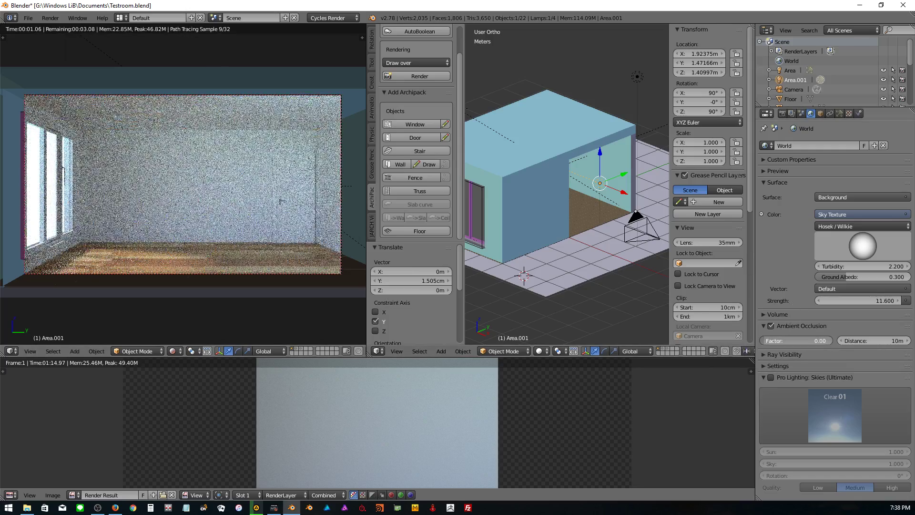
key(ctrl+z)
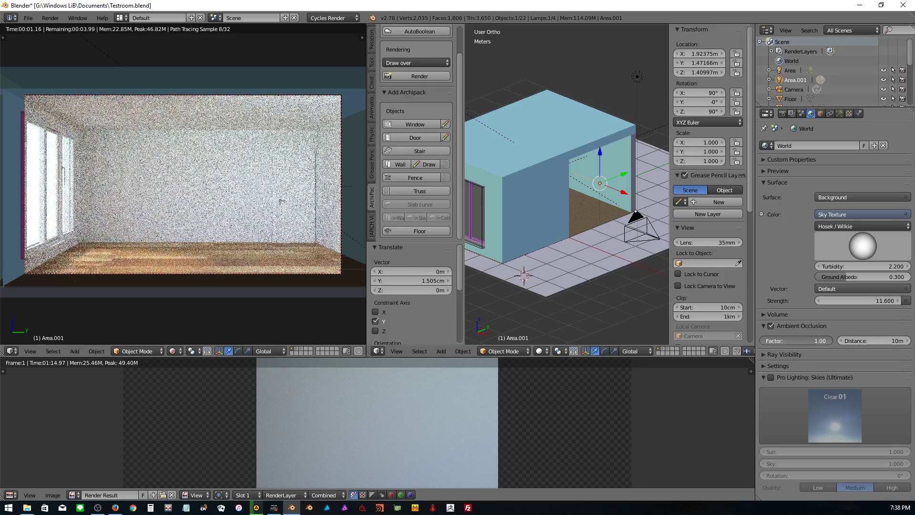
key(ctrl+shift+z)
key(ctrl+z)
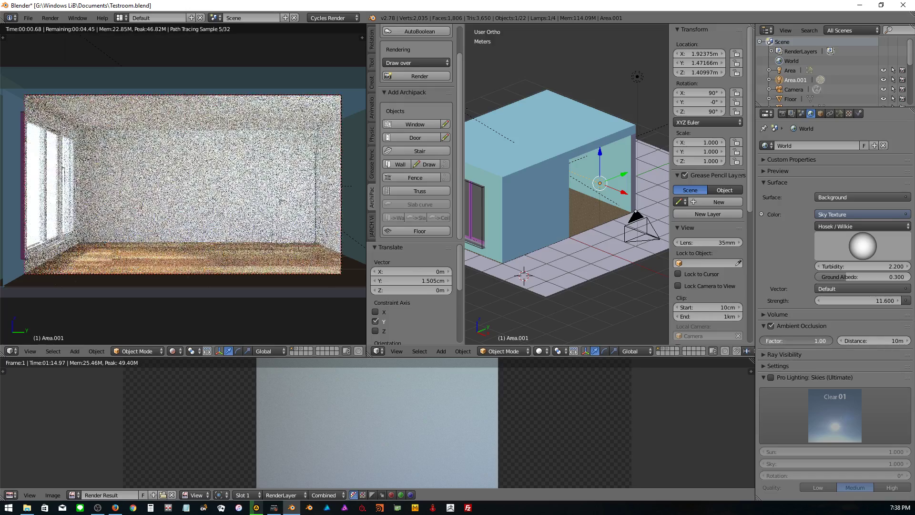
key(ctrl+shift+z)
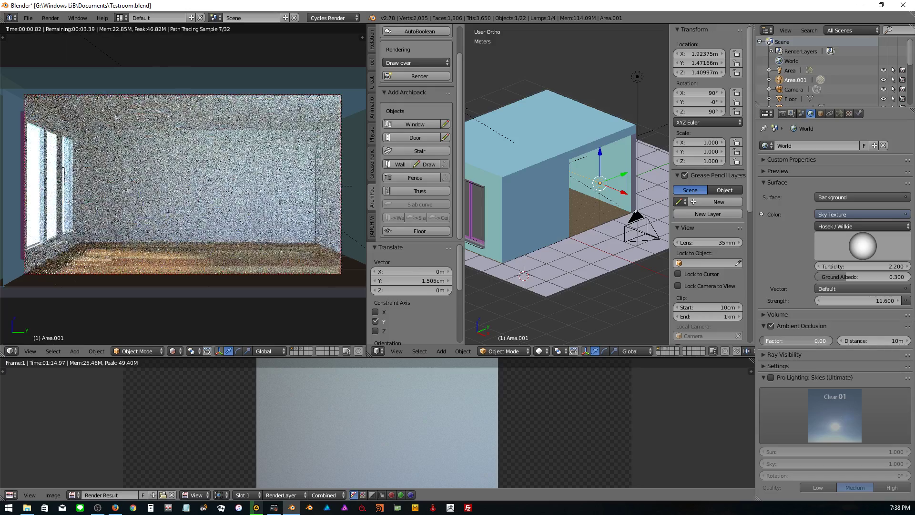
key(ctrl+z)
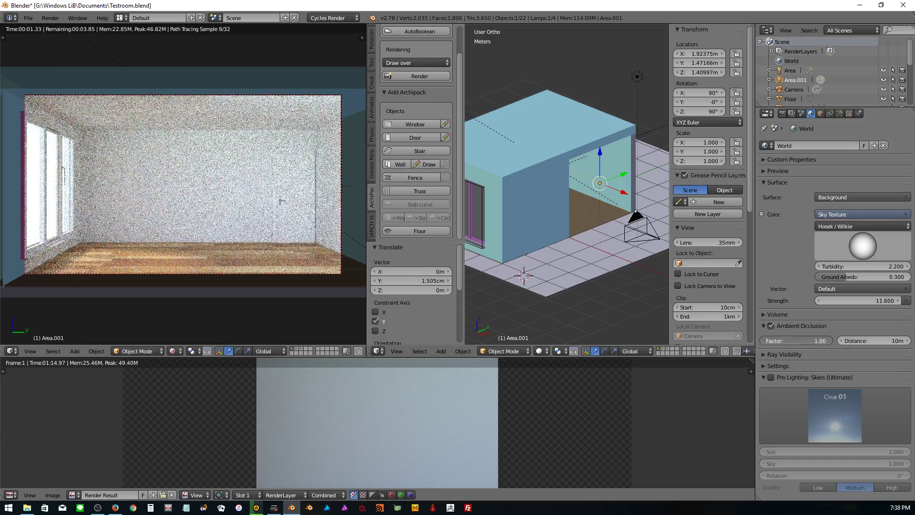
click(832, 341)
key(BackSpace)
text(8)
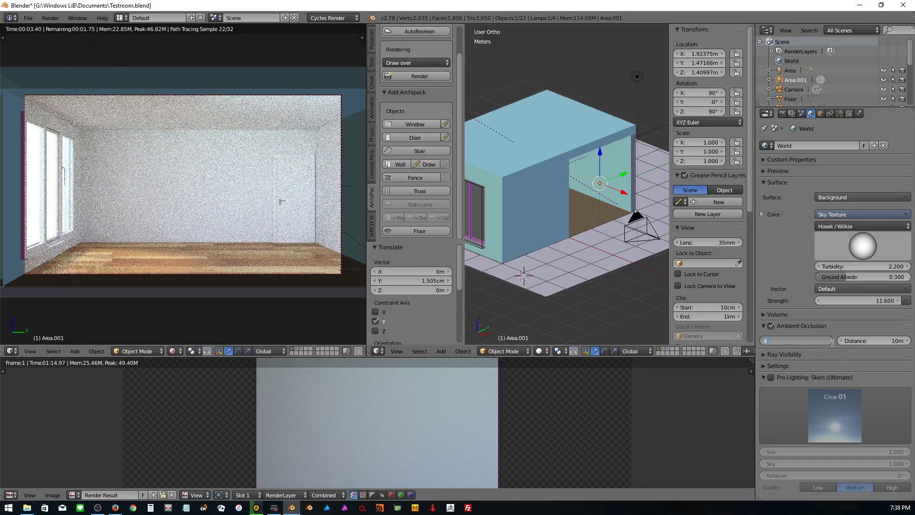
key(Return)
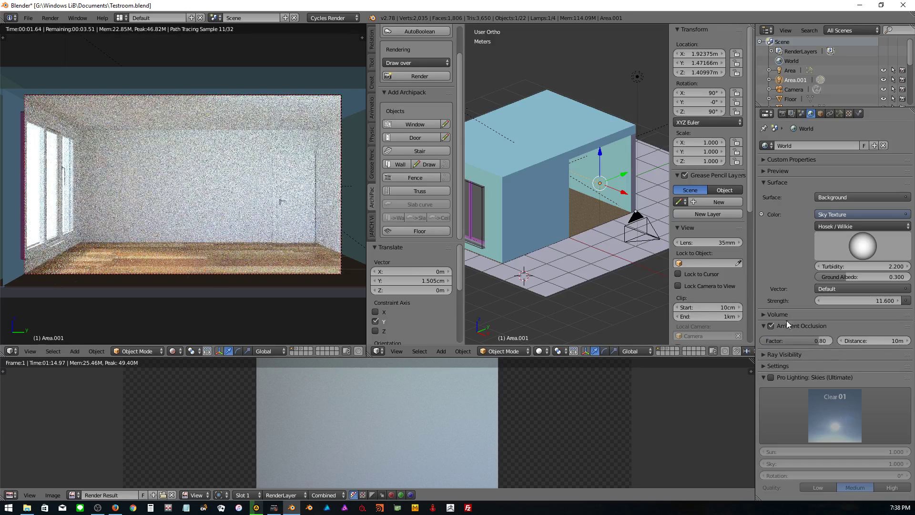
- Try sky strength values 20 and 18, then set it to 15
click(864, 305)
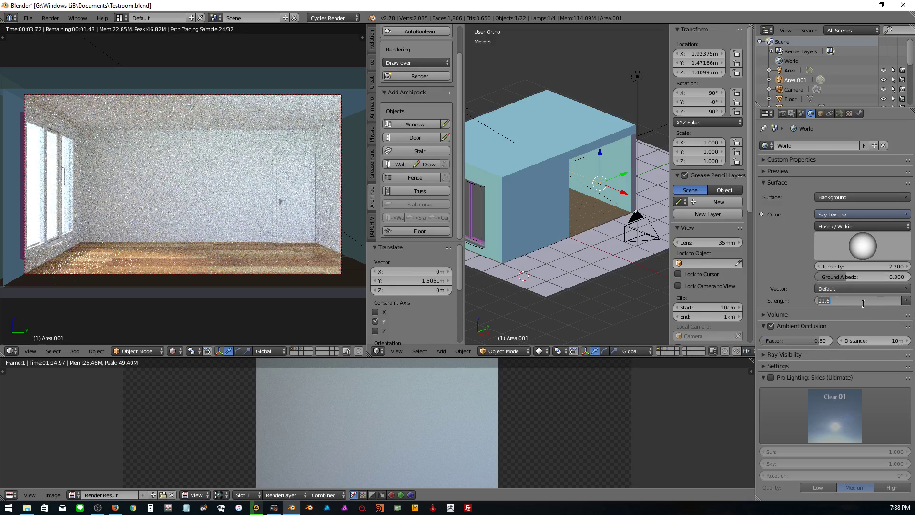
text(20)
key(Return)
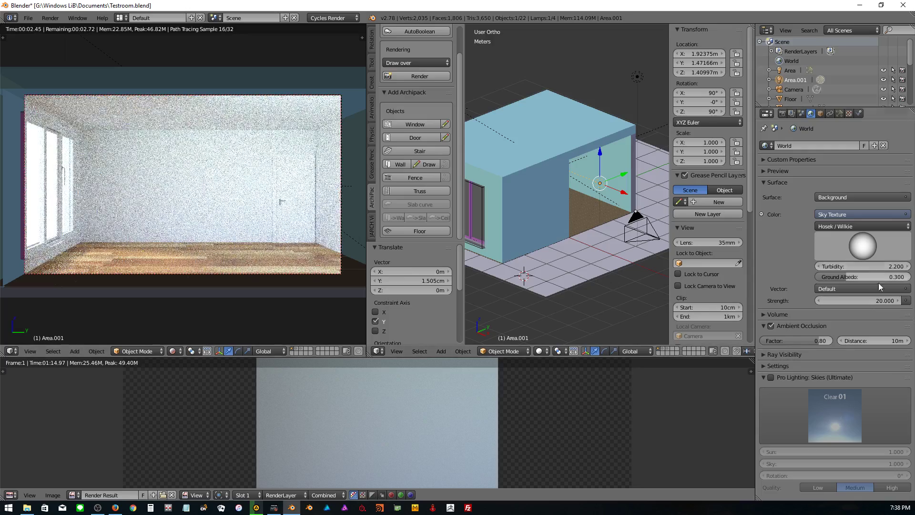
click(880, 305)
text(18)
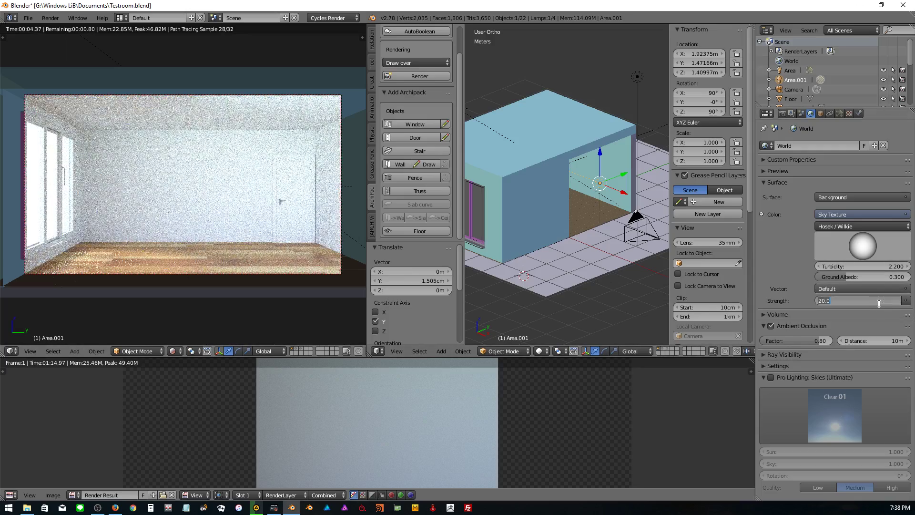
key(Return)
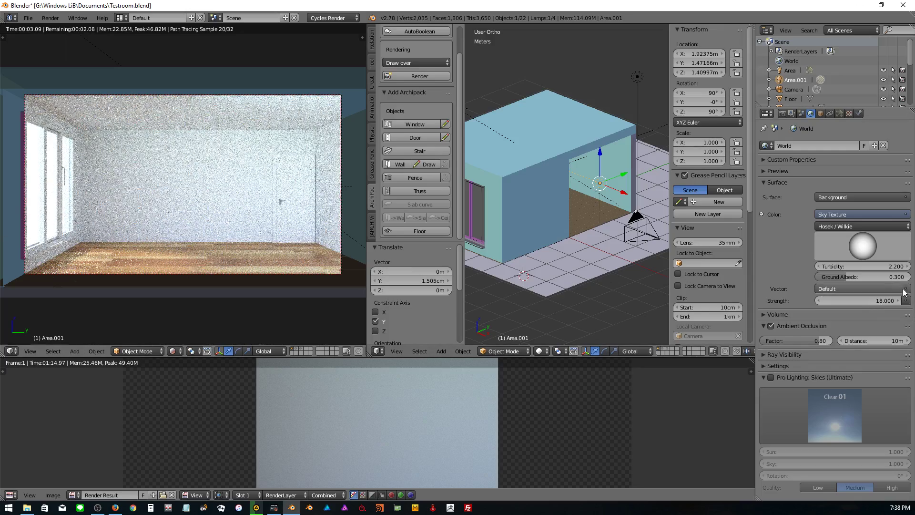
click(855, 299)
text(15)
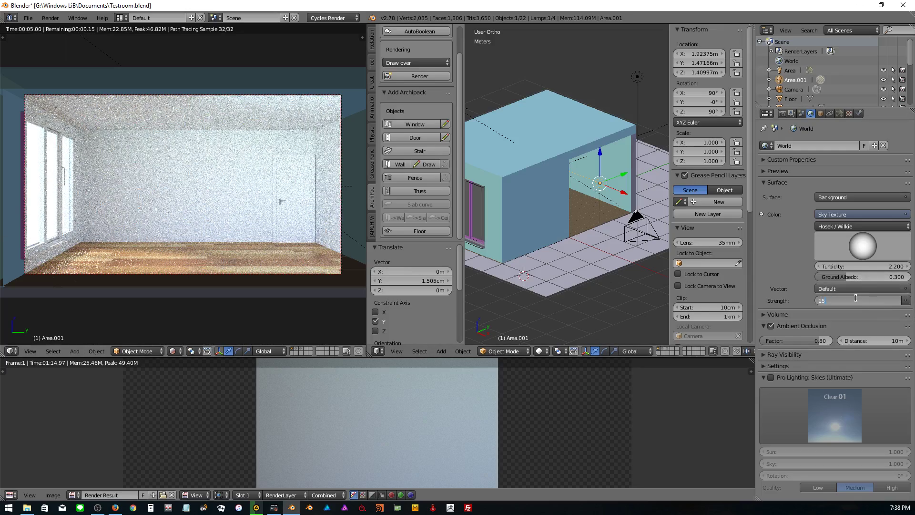
key(Return)
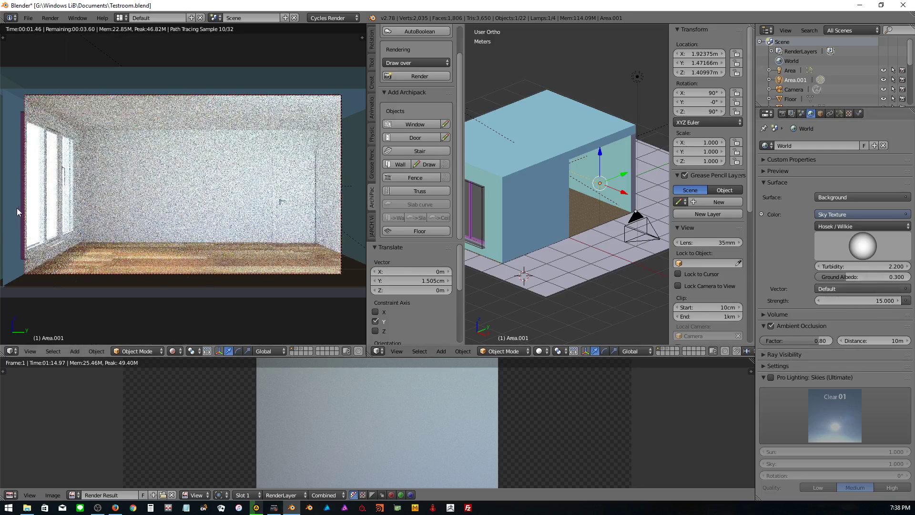
- Save the room file, overwriting the existing one
key(ctrl+s)
click(120, 290)
click(172, 353)
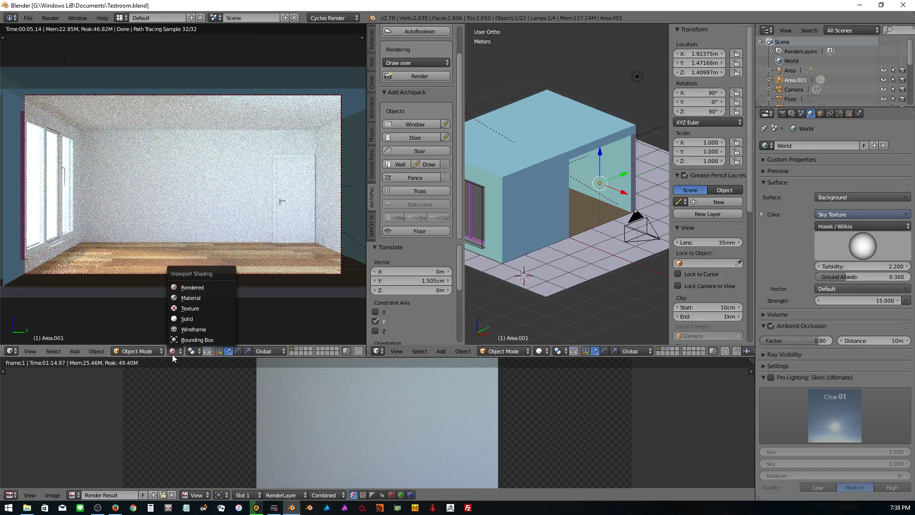
- Toggle ambient occlusion off and on, then try AO distances of 1m and 2m
click(771, 326)
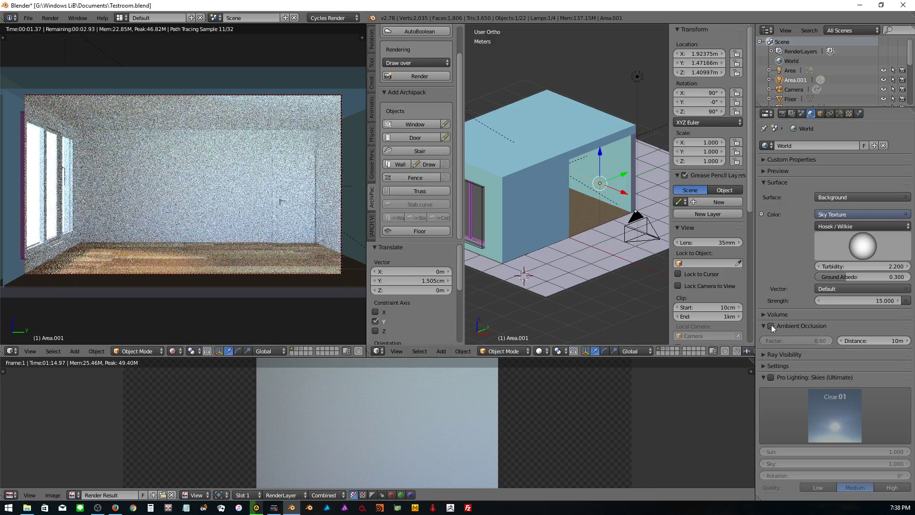
click(771, 327)
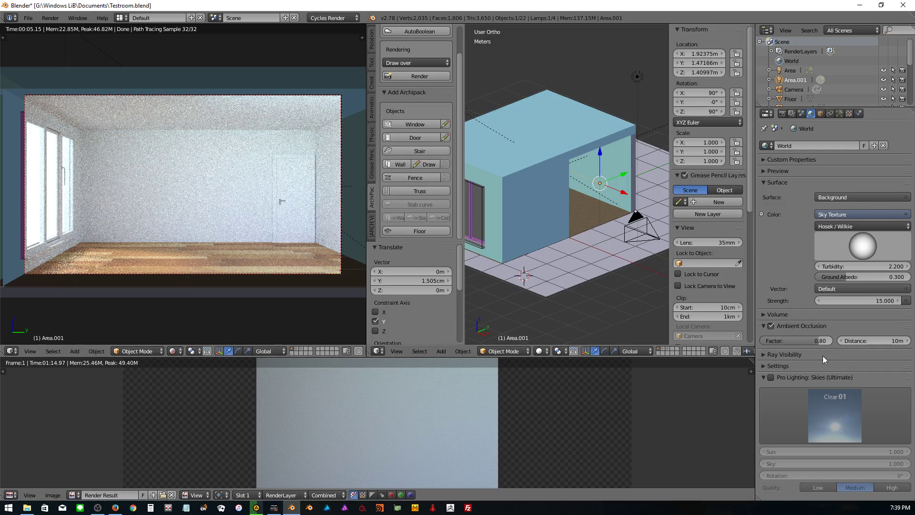
click(905, 342)
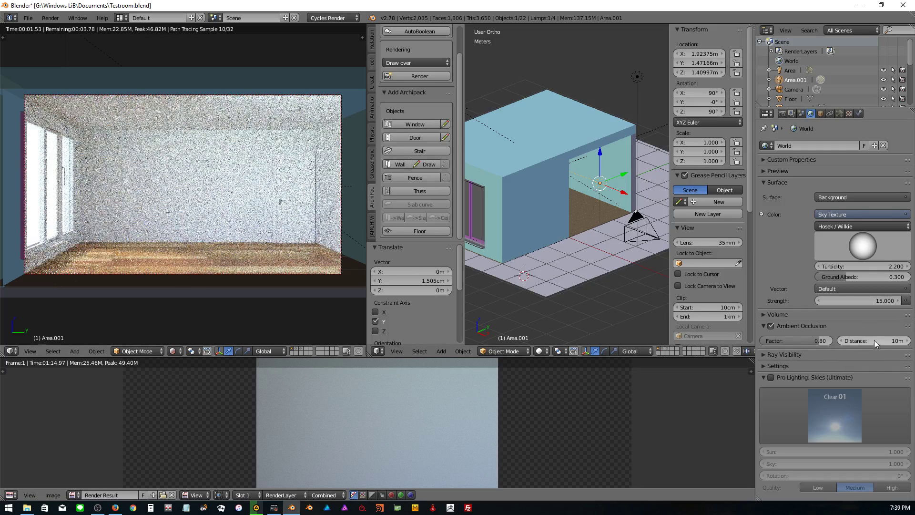
click(874, 339)
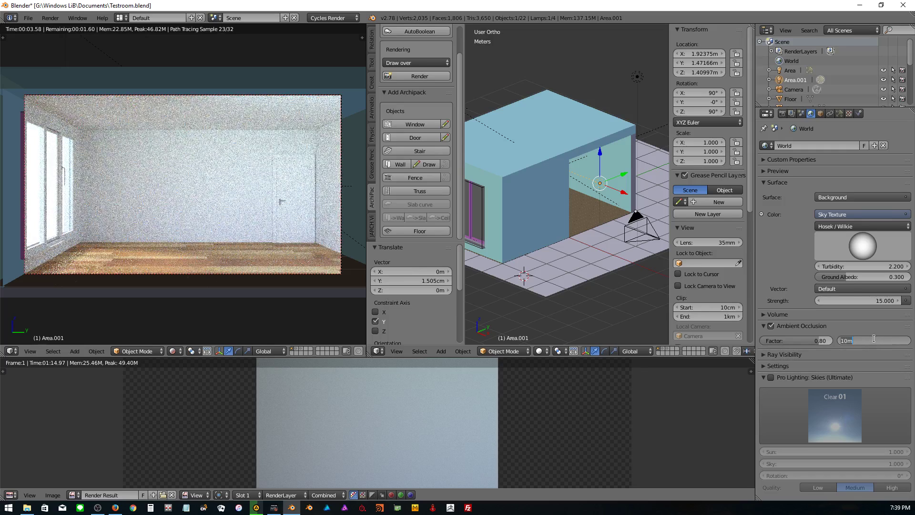
text(1)
key(Return)
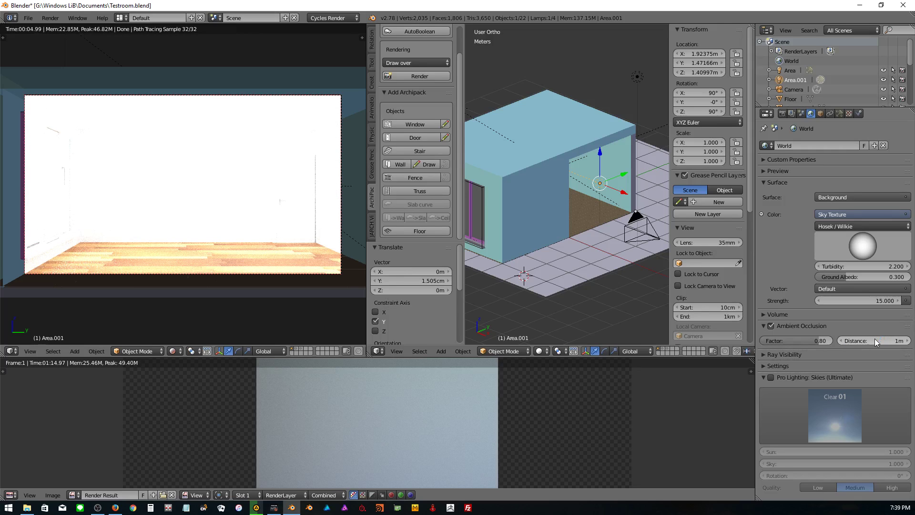
click(874, 340)
text(2)
key(Return)
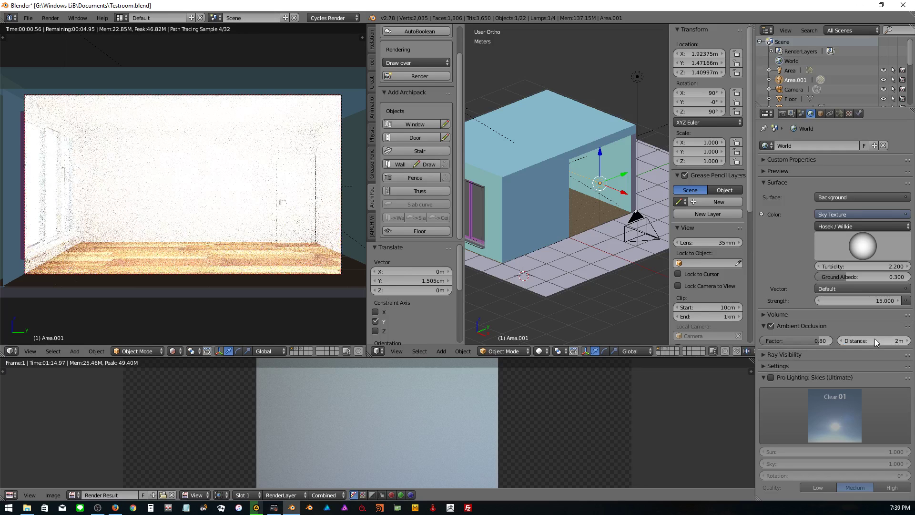
- Try AO distances 5m and 20m, settle on 7m, and switch the view to Solid shading
click(874, 340)
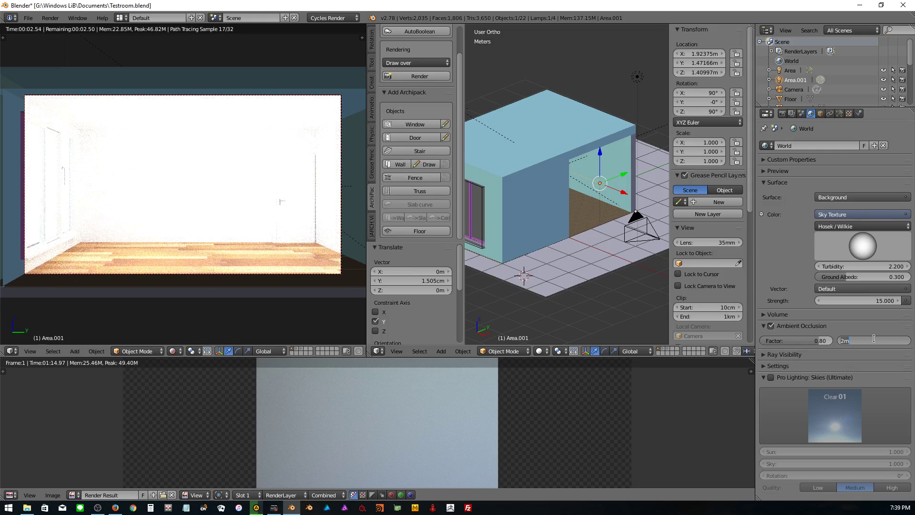
text(5)
key(Return)
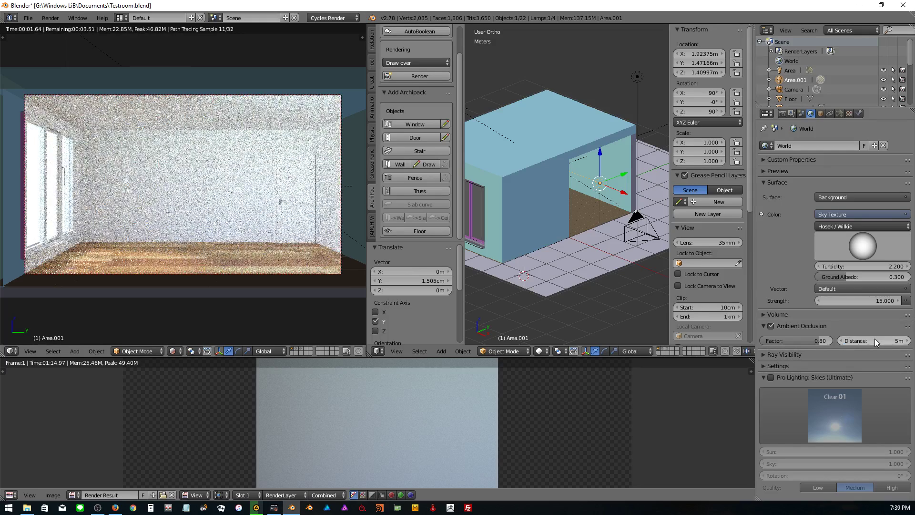
click(874, 340)
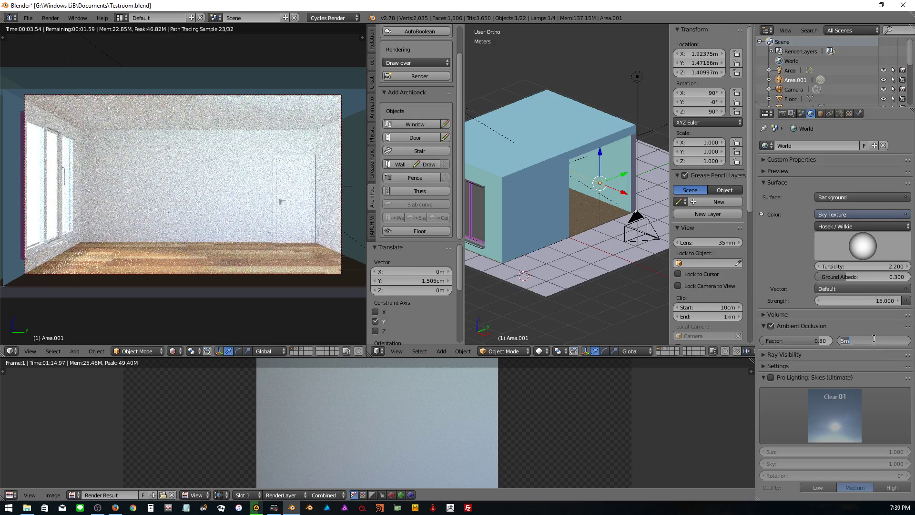
text(1)
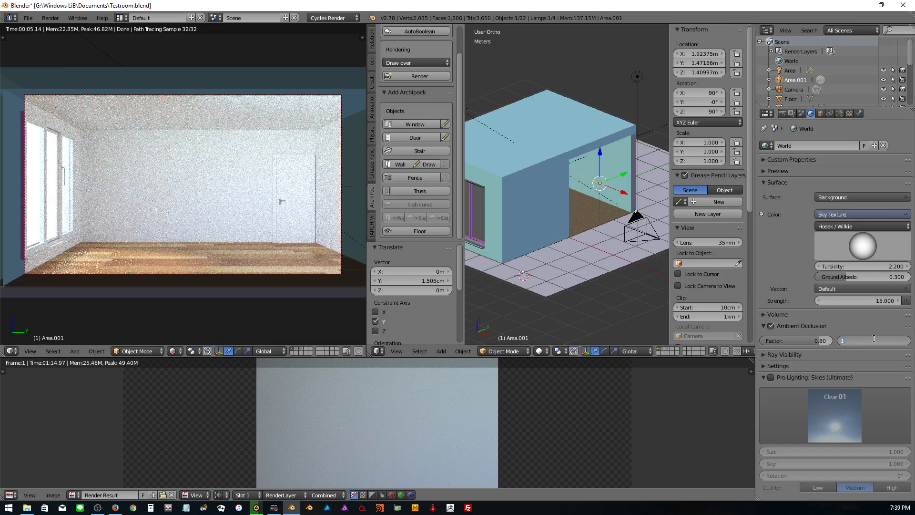
text(5.0)
key(Return)
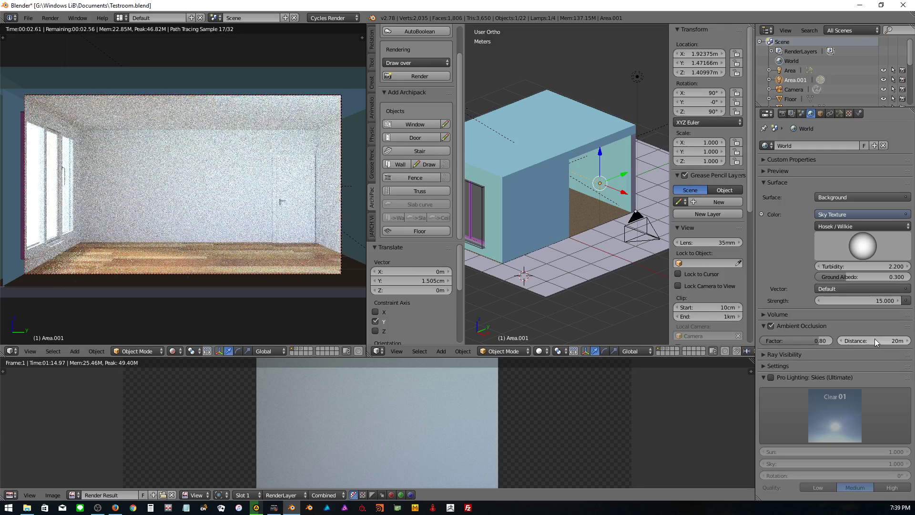
click(874, 339)
text(1)
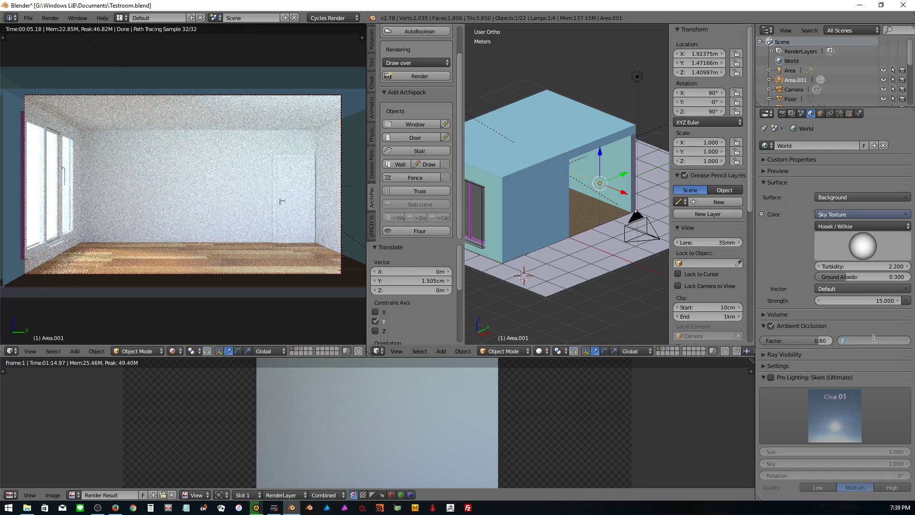
key(Return)
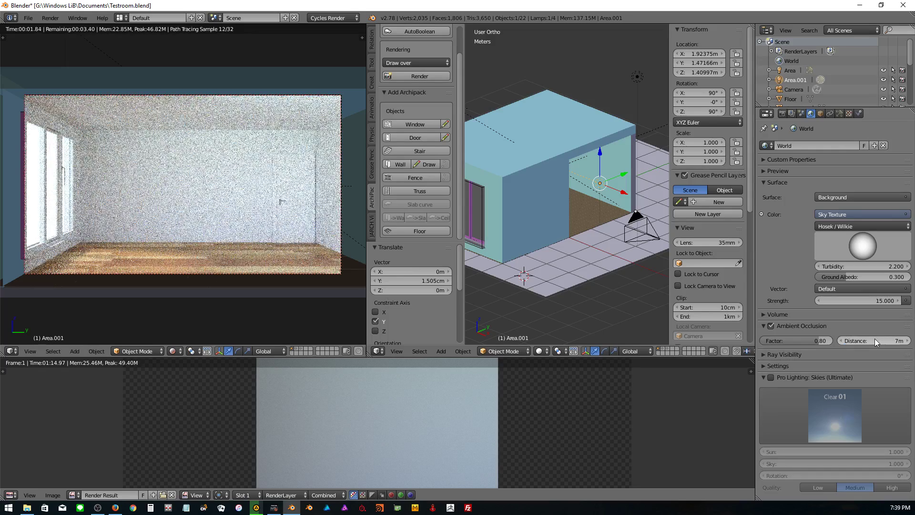
click(170, 353)
click(178, 319)
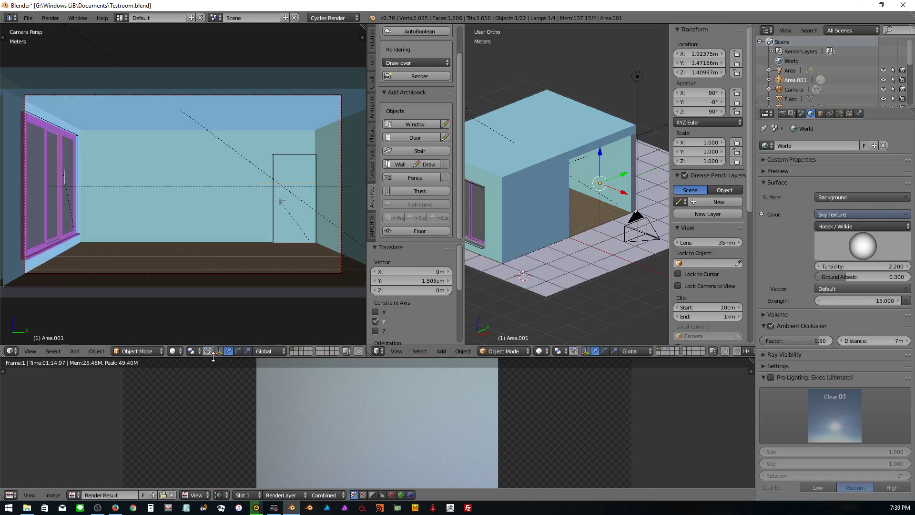
- Turn the bottom area into a Node Editor framing the lamp's Emission nodes
click(9, 495)
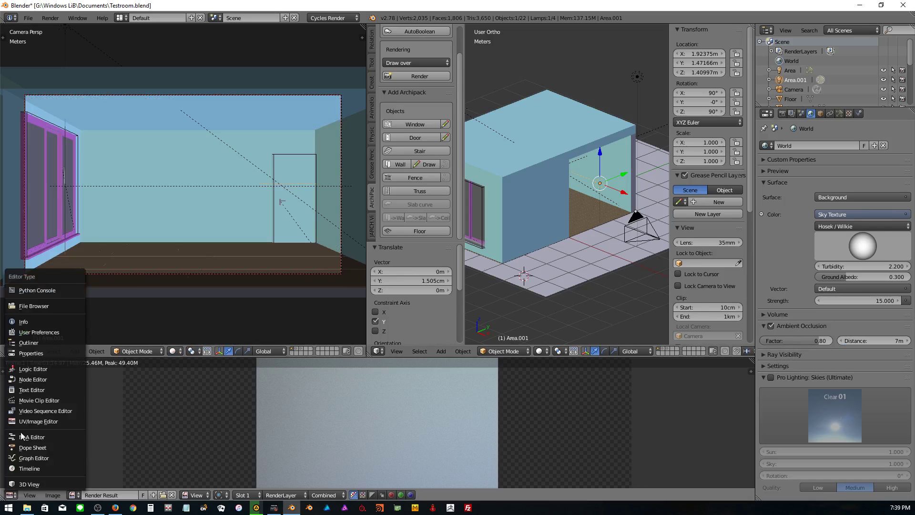
click(33, 379)
key(Home)
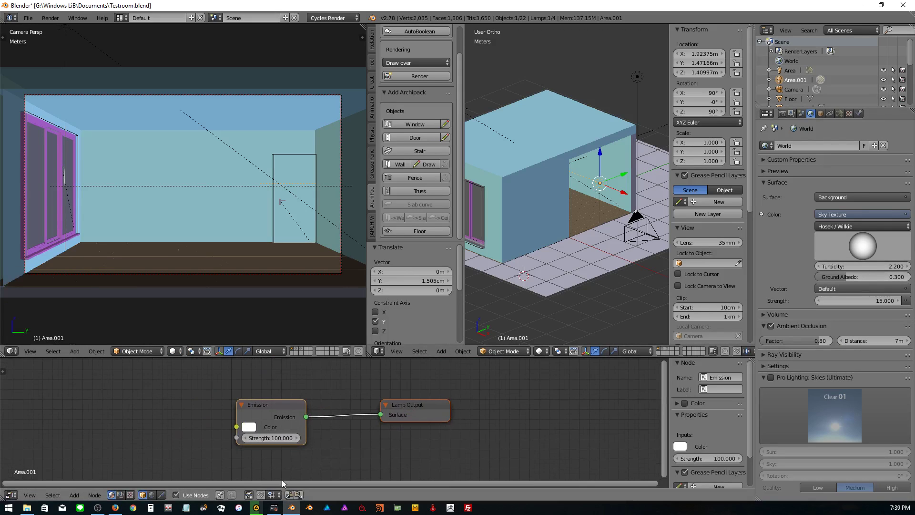
- Set the render Display option to New Window
click(786, 116)
click(831, 168)
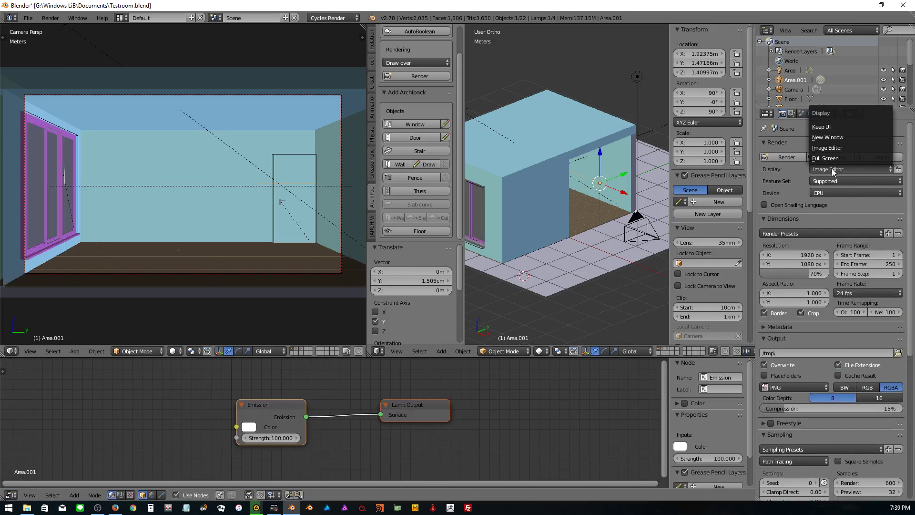
click(840, 138)
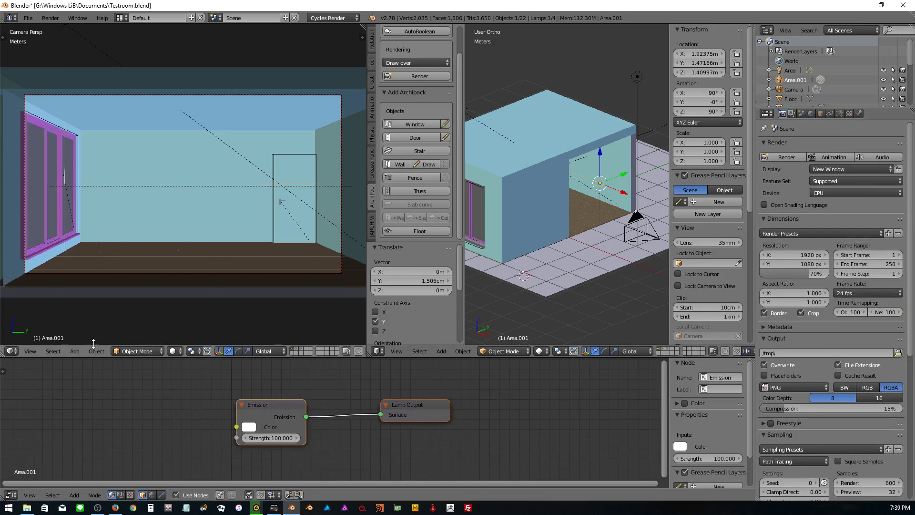
- Render the camera view in a separate render window
click(806, 156)
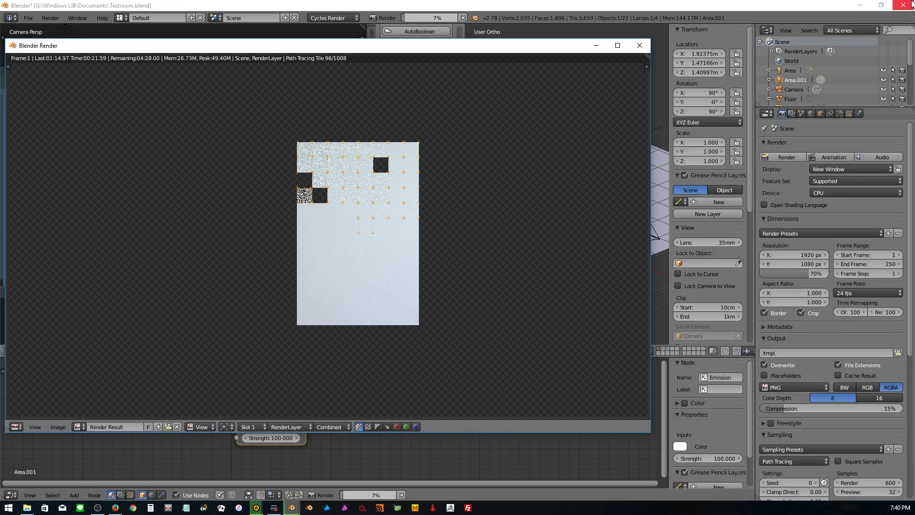
scroll(813, 467, down, 2)
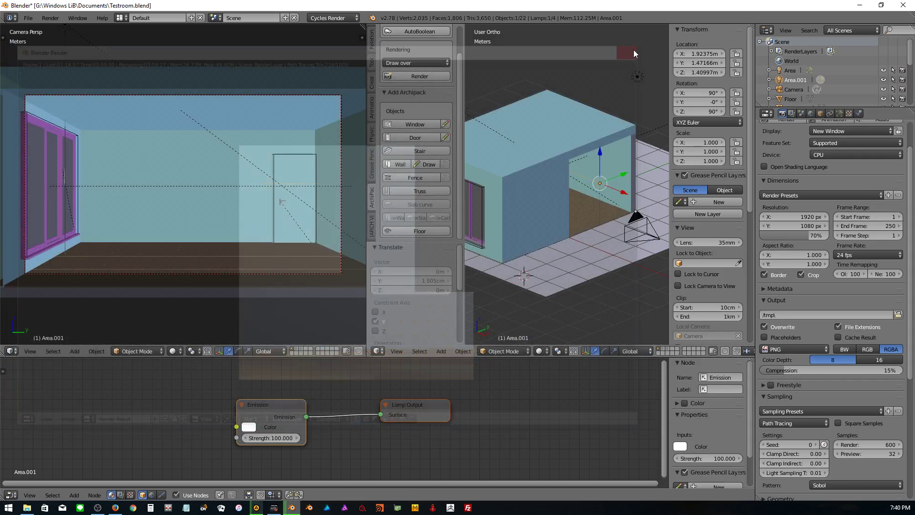
- Confirm the render sample count at 600
scroll(833, 405, down, 1)
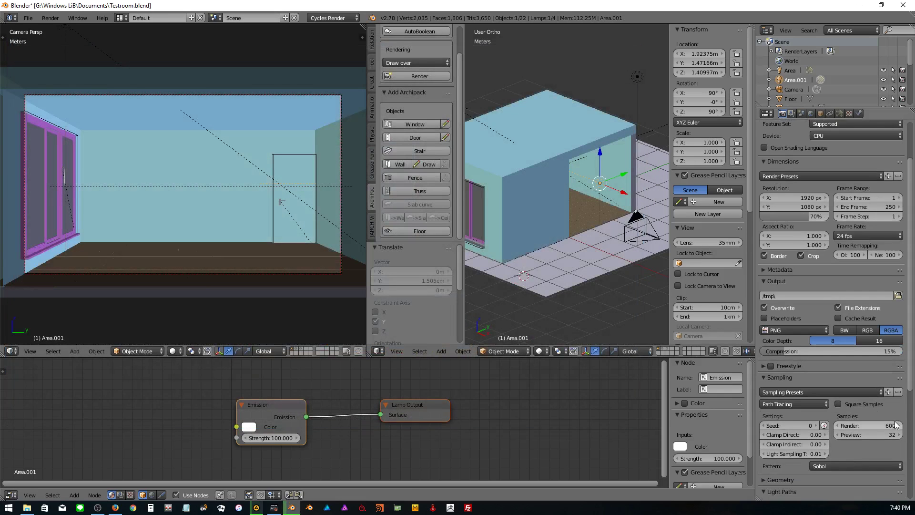
click(875, 425)
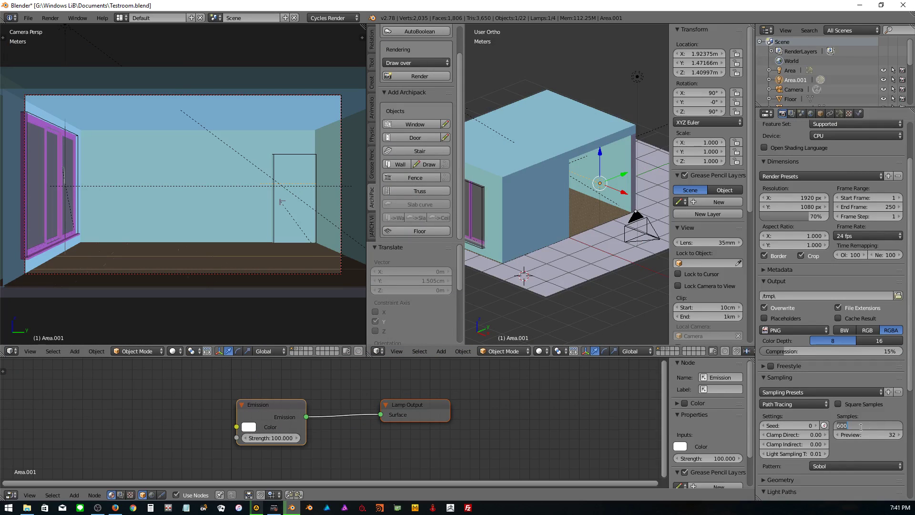
key(Return)
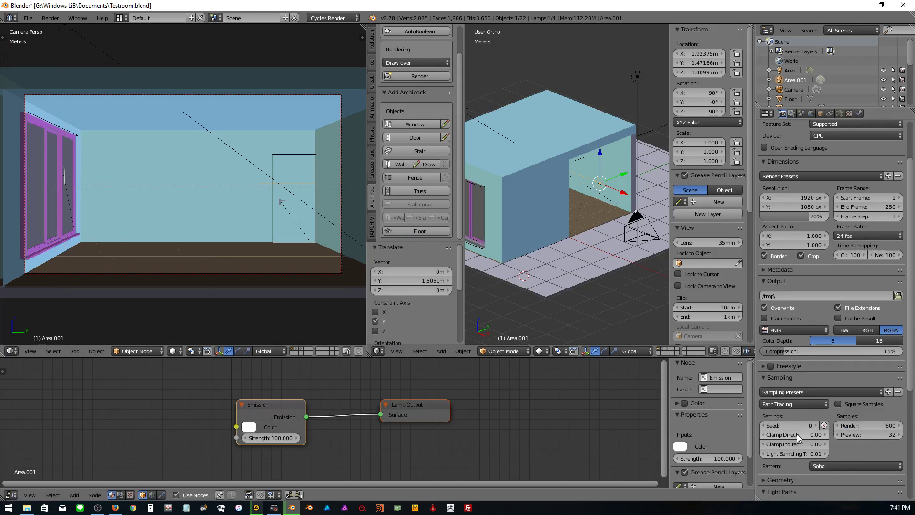
- Set Clamp Direct to 3 and Clamp Indirect to 5, then start a new render
click(804, 434)
text(3)
key(Tab)
text(5)
key(Return)
scroll(801, 149, up, 3)
click(789, 155)
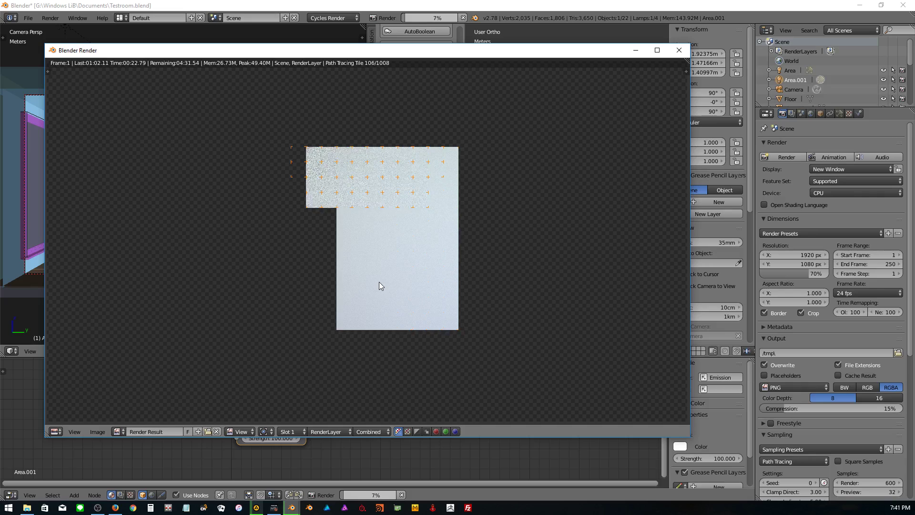
- Stop the running render and raise render samples to 800
click(679, 50)
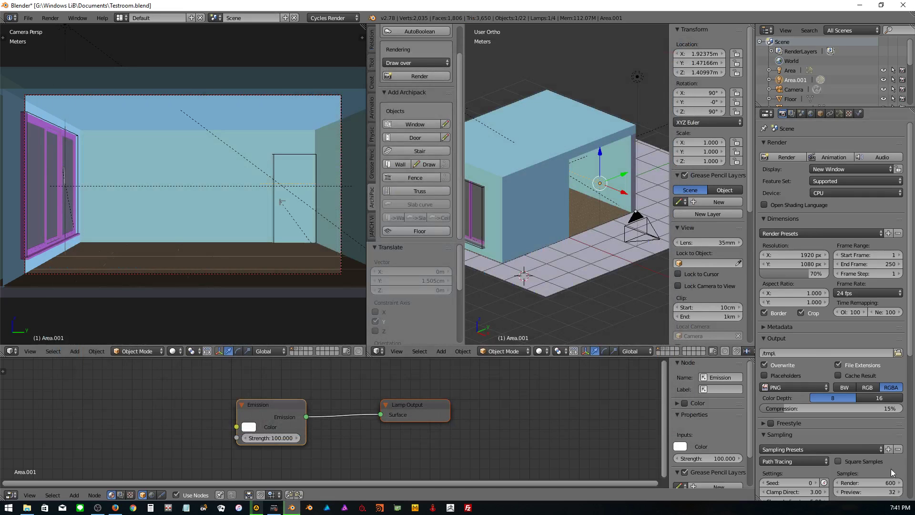
click(884, 483)
key(BackSpace)
text(8)
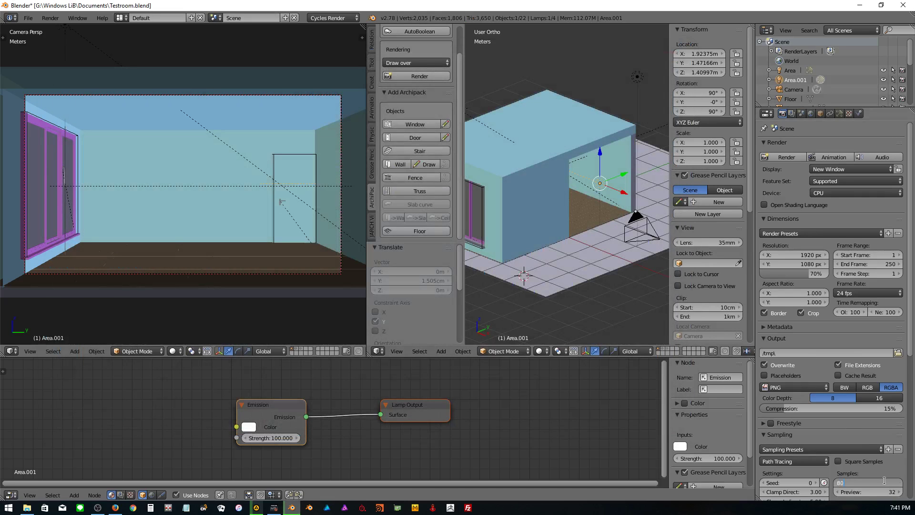
text(0)
key(Return)
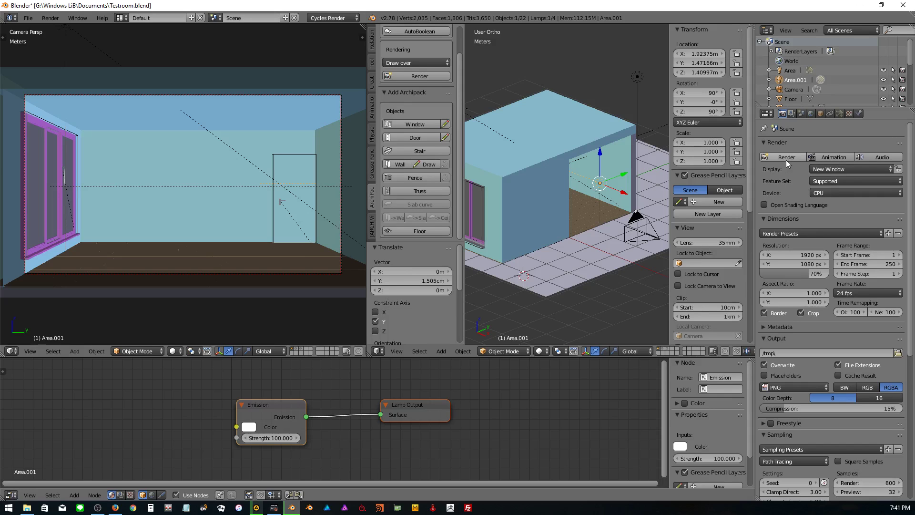
- Start a fresh 800-sample test render, then stop it and close its window
click(787, 157)
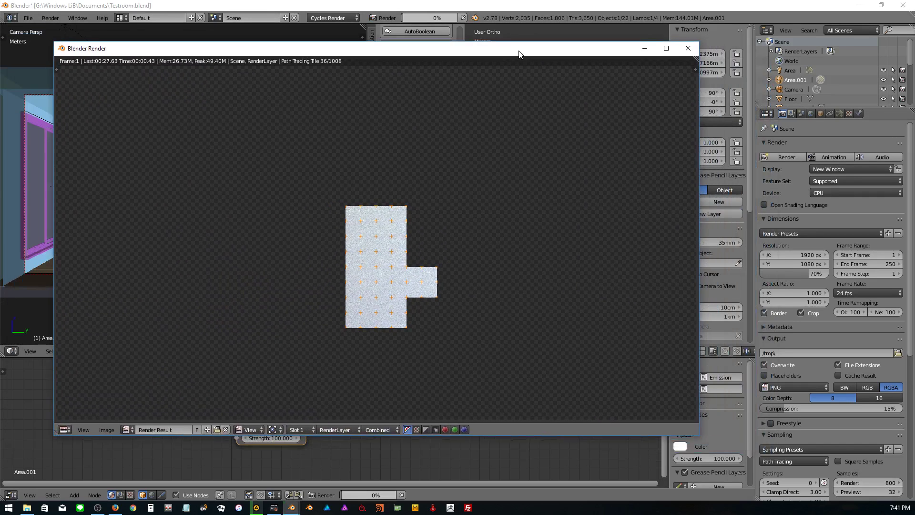
drag(520, 54, 519, 55)
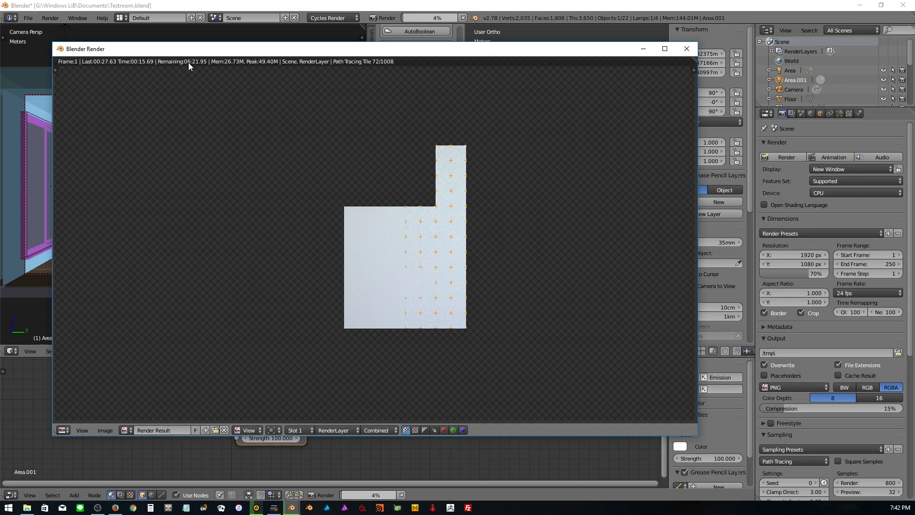
click(686, 48)
- Render the room at 100% resolution and shrink the render window from full screen
click(800, 273)
text(100)
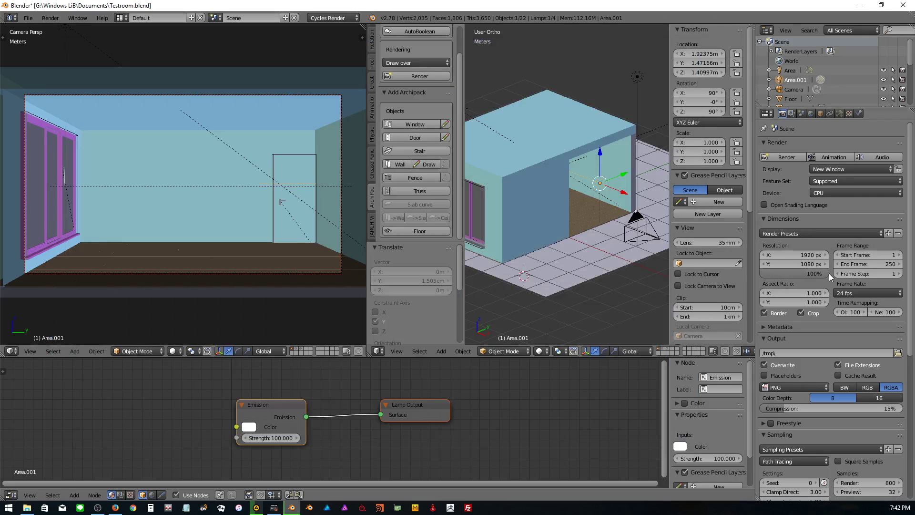
key(Return)
click(796, 159)
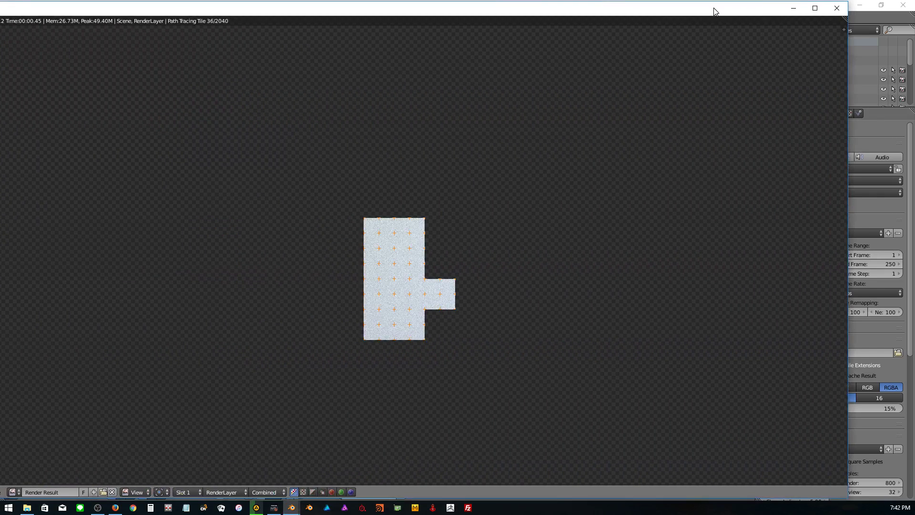
drag(715, 11, 749, 9)
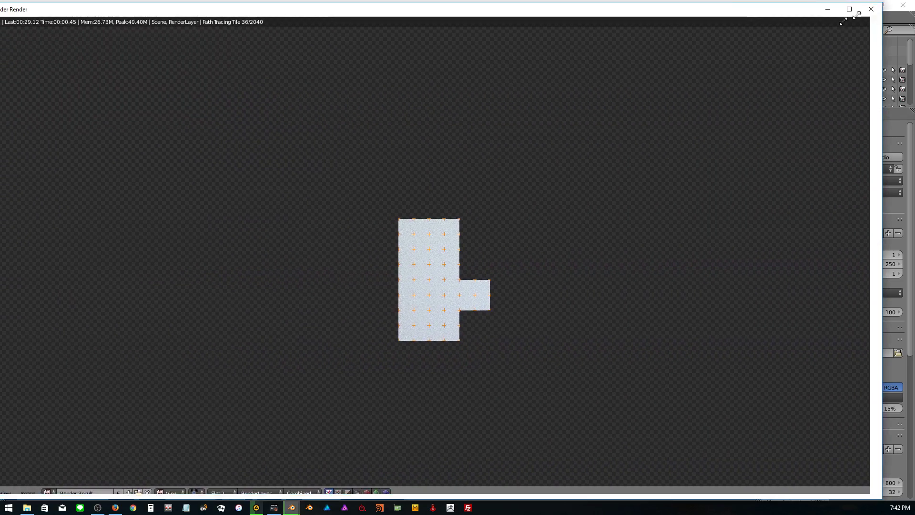
mouse_move(883, 2)
mouse_down()
mouse_move(635, 61)
mouse_move(556, 63)
mouse_move(551, 55)
mouse_up()
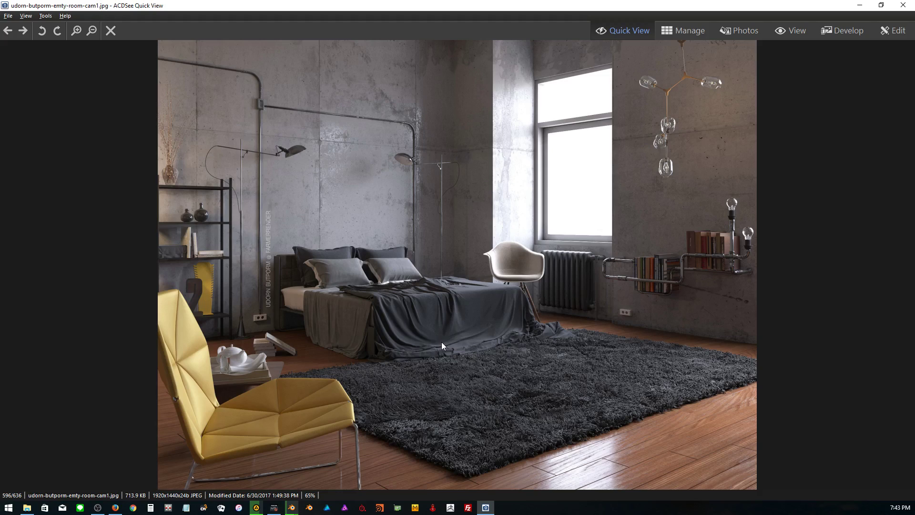
- Close the loft bedroom reference and scroll through the cozy bedroom reference images
key(Escape)
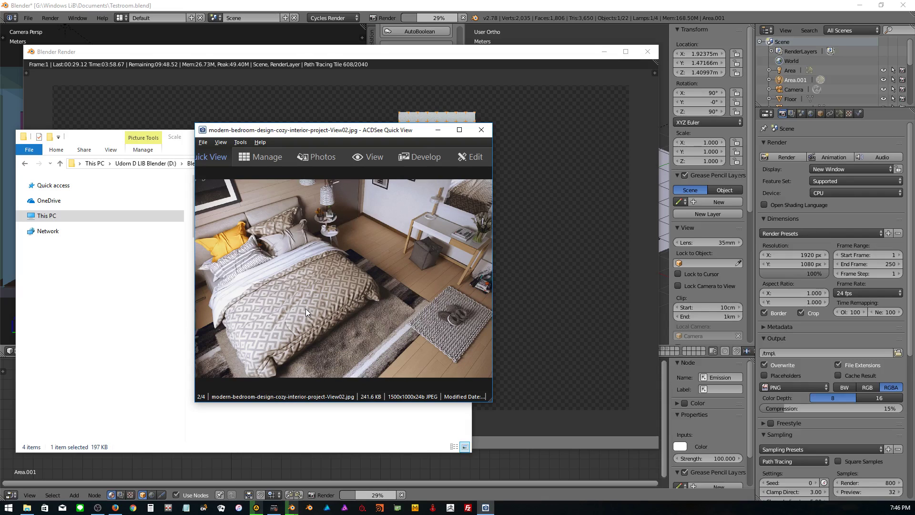
scroll(305, 308, down, 1)
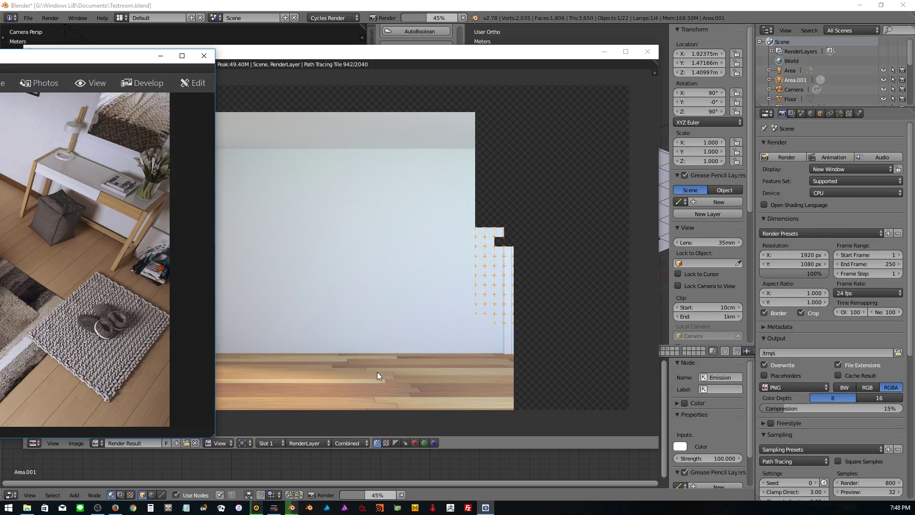
- Bring the Blender render window in front of the photo viewer
click(345, 122)
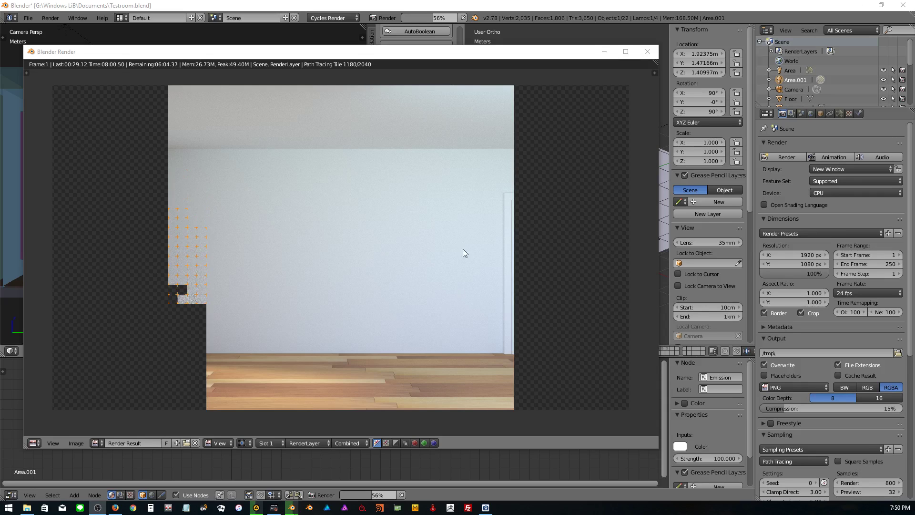
- Switch the render device to GPU Compute and run a test render, moving its window aside
click(648, 53)
click(852, 193)
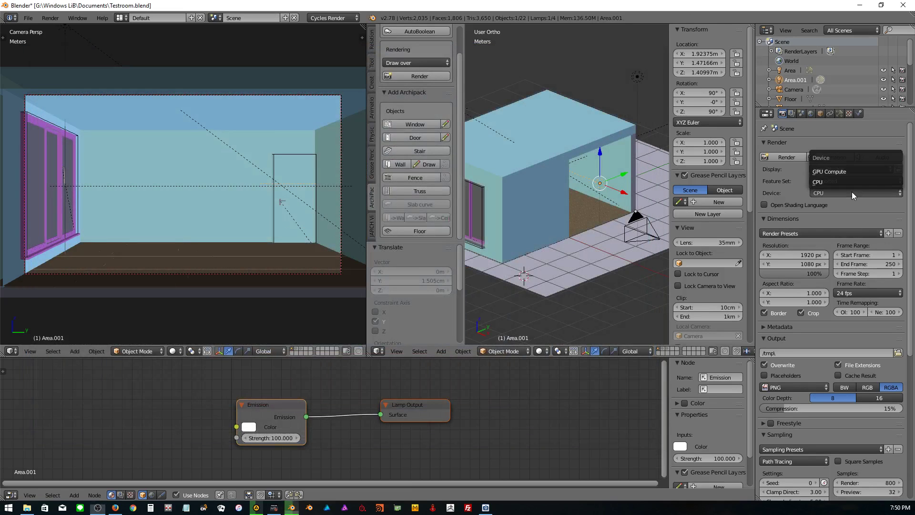
click(845, 172)
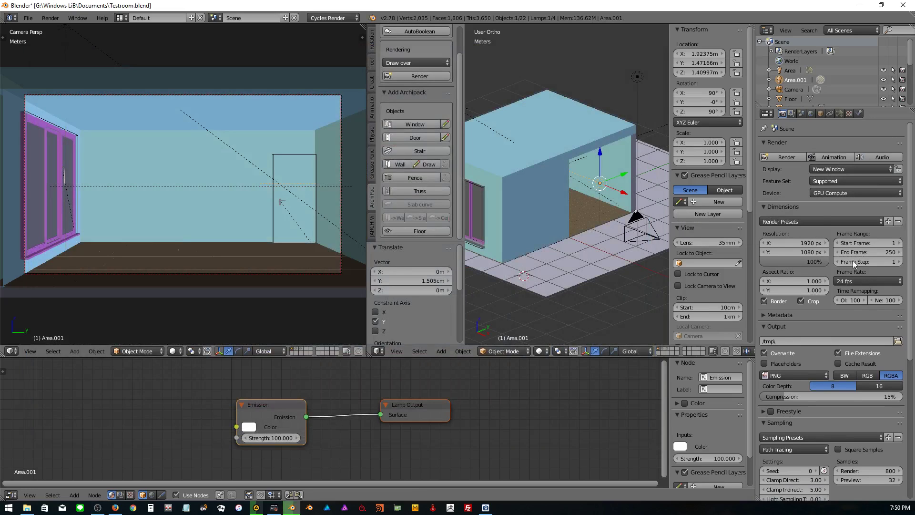
click(783, 158)
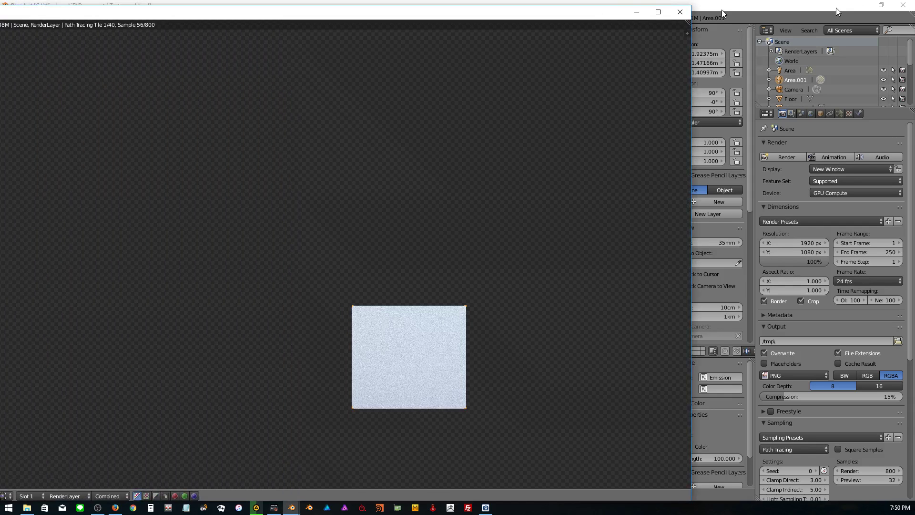
drag(721, 10, 828, 10)
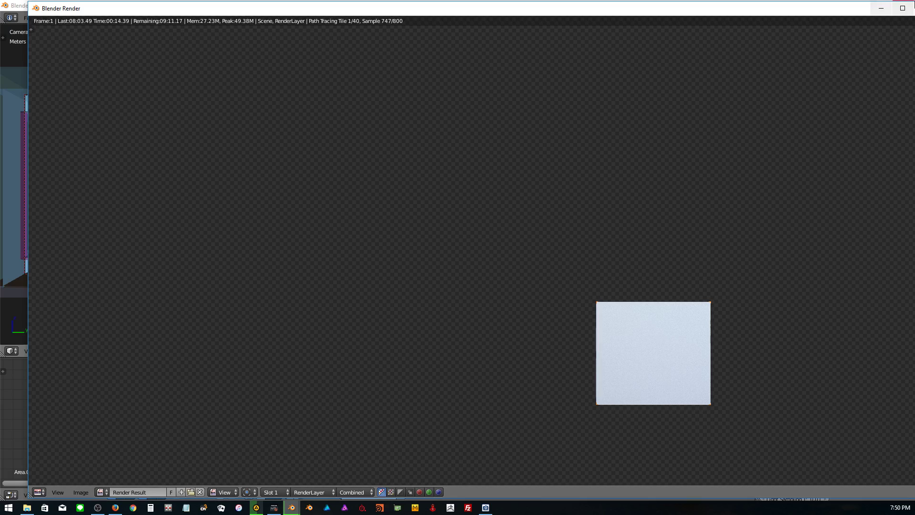
drag(752, 8, 686, 1)
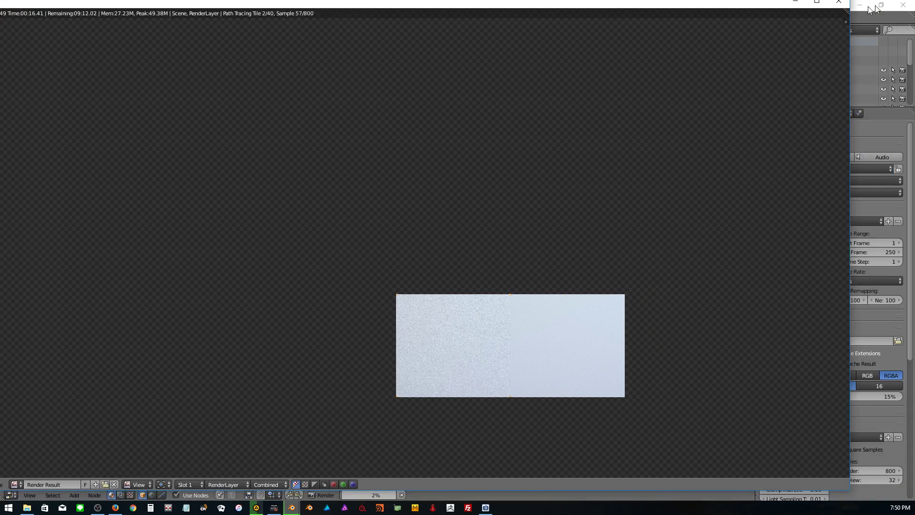
- Set resolution to 50%, switch the device back to CPU, and start a new test render
click(836, 6)
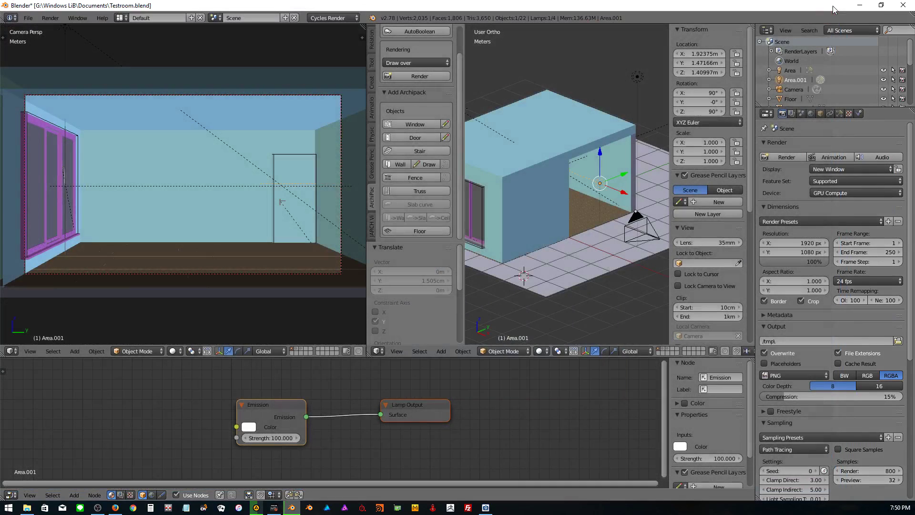
click(805, 262)
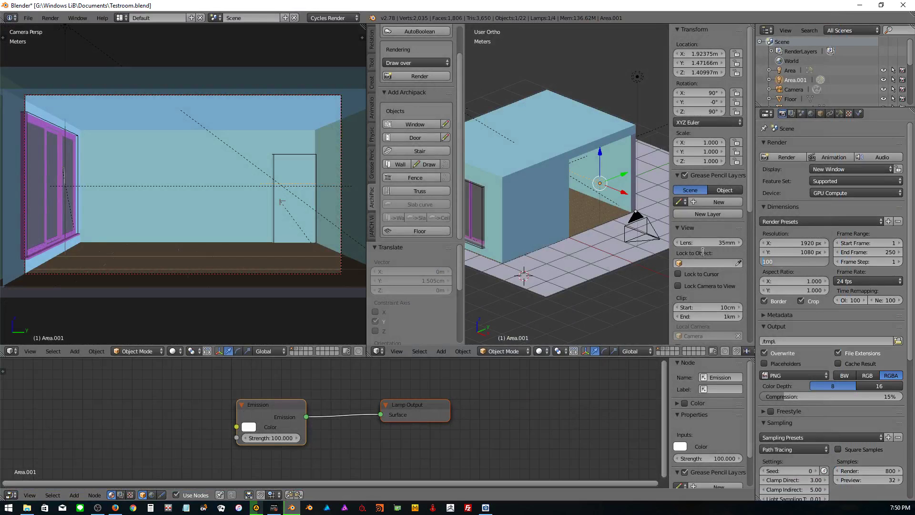
text(8)
key(Return)
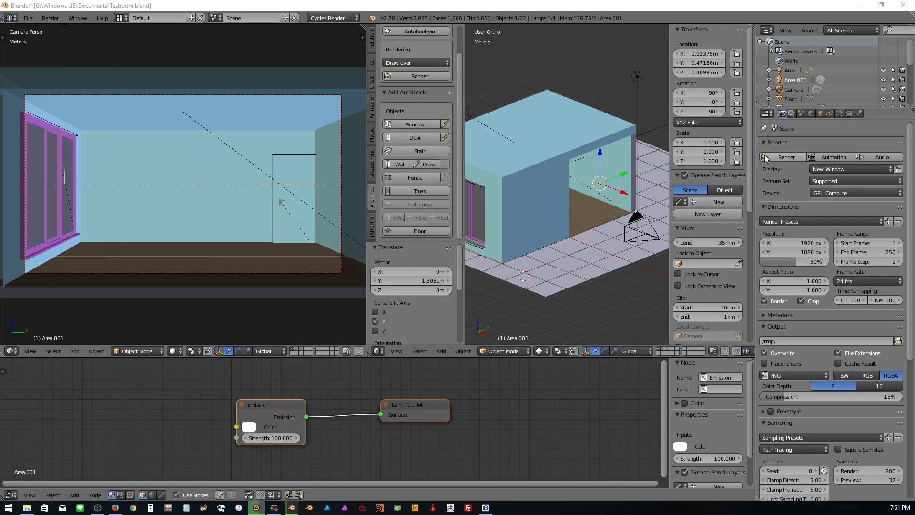
click(828, 194)
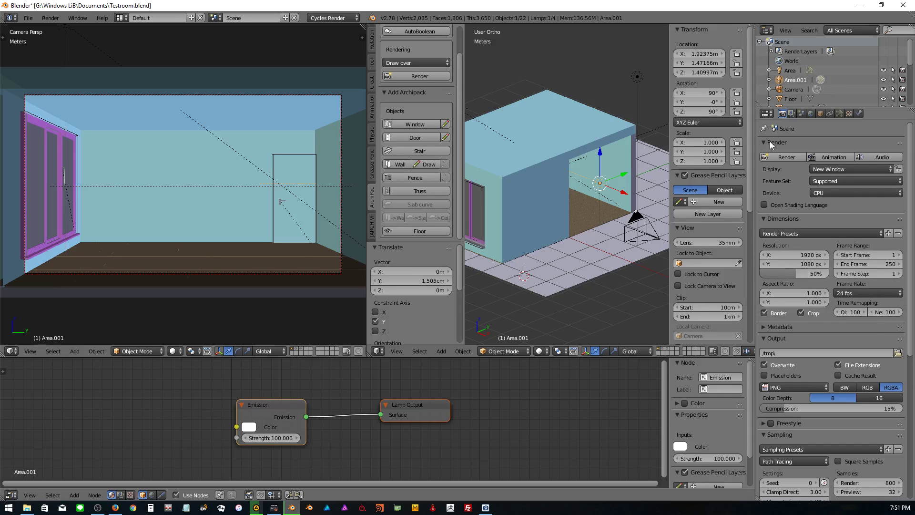
click(783, 160)
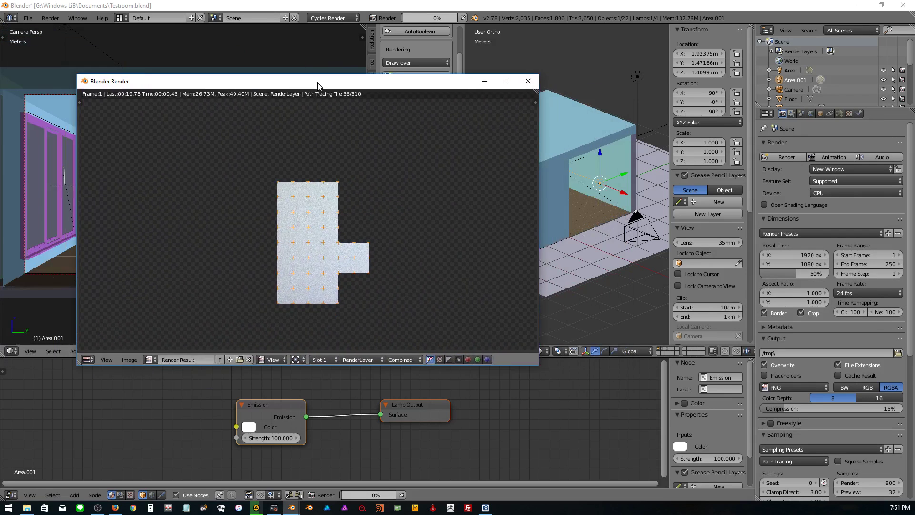
- Drag the render window down and left to watch the 50% CPU render fill in
drag(321, 85, 346, 96)
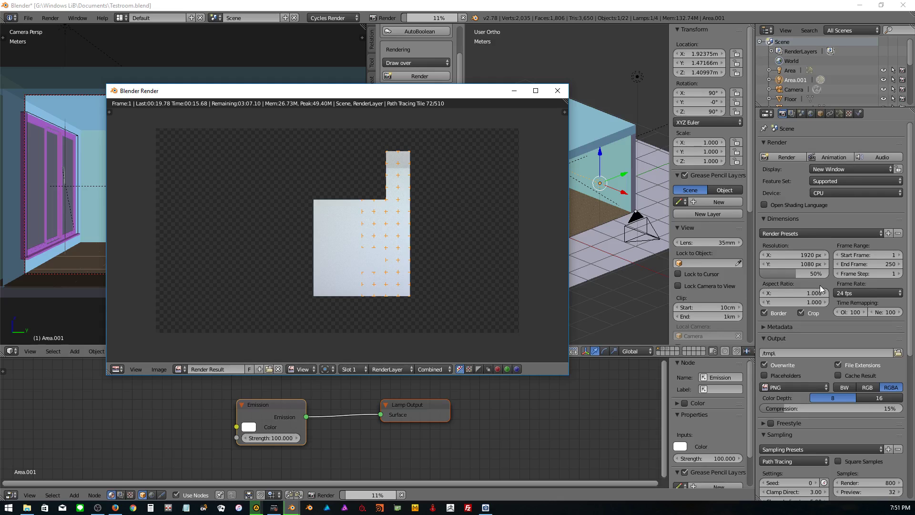
drag(227, 91, 200, 144)
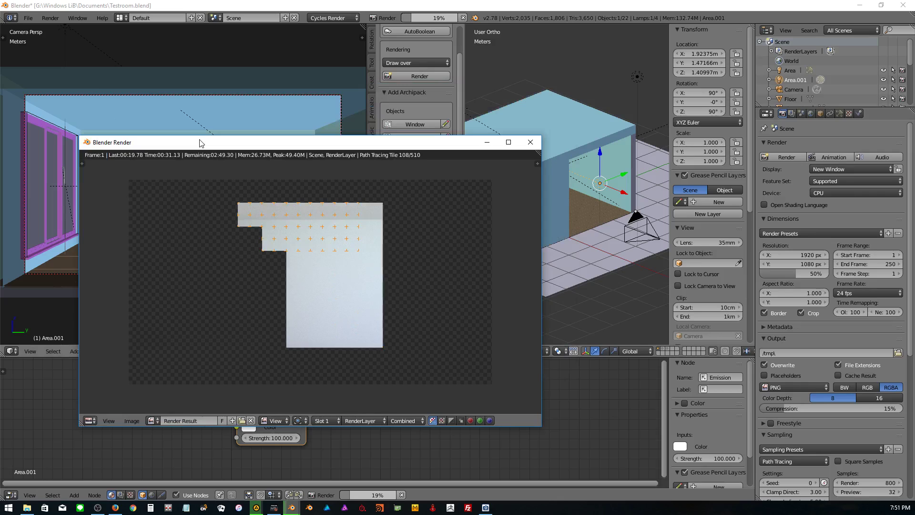
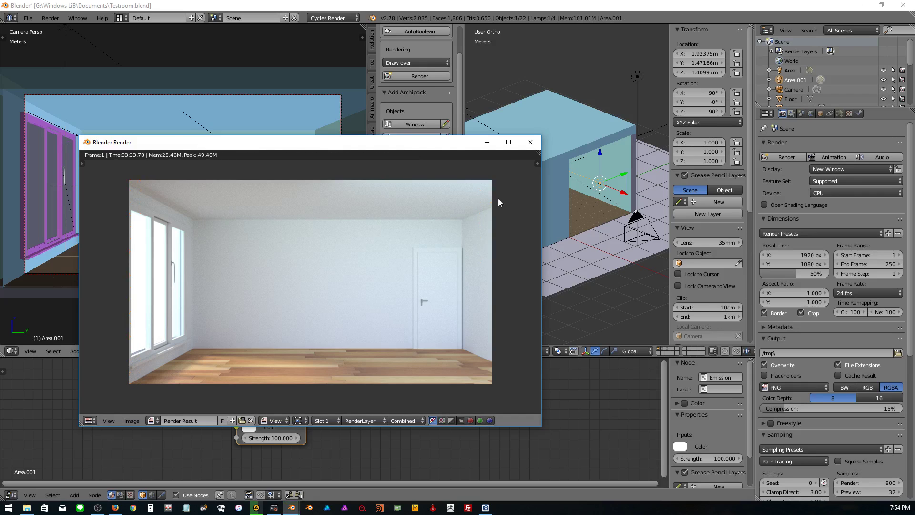
- Close the separate render window after glancing at the World and Scene settings
click(813, 113)
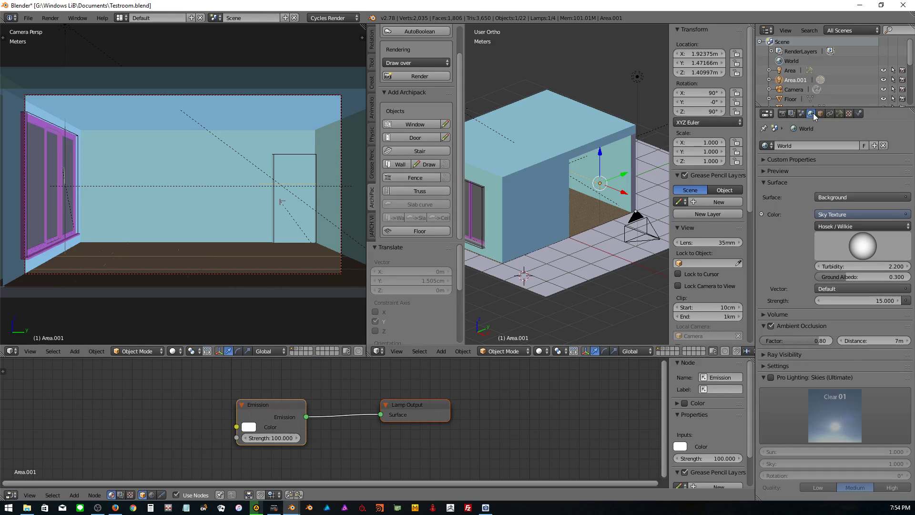
click(802, 113)
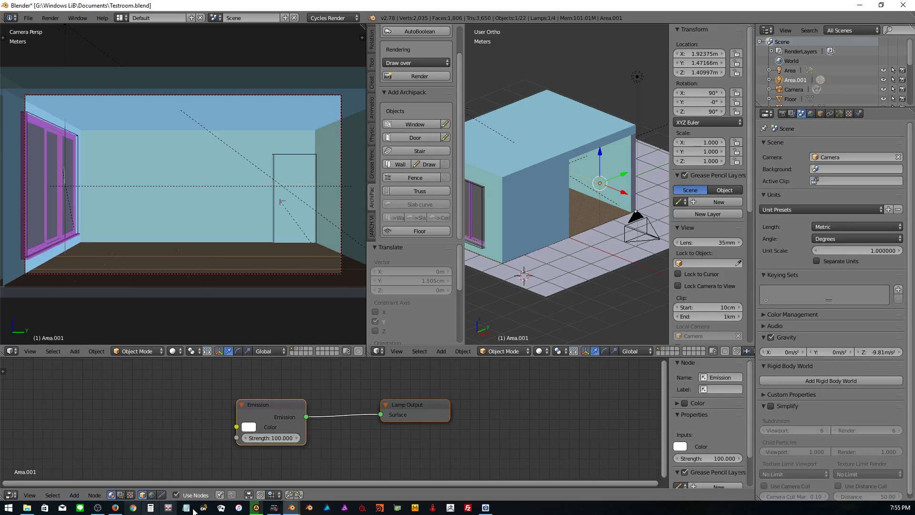
mouse_move(291, 508)
click(324, 473)
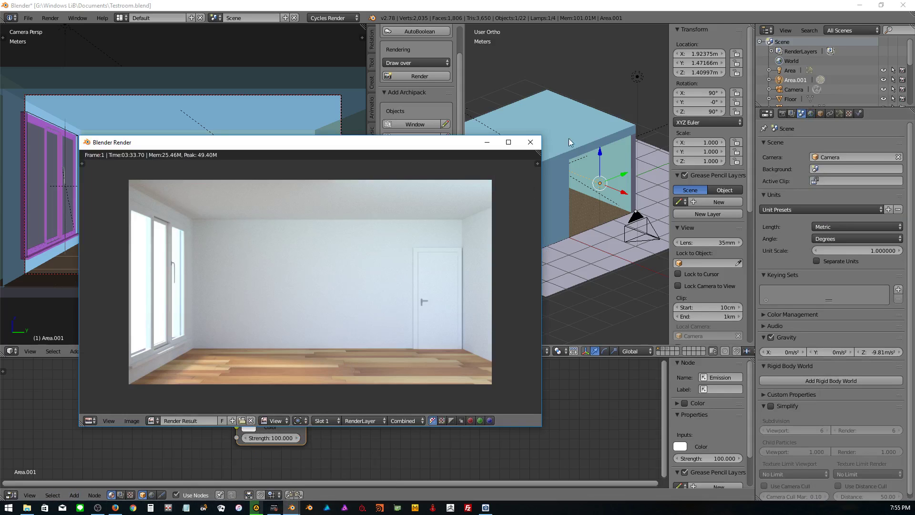
click(530, 142)
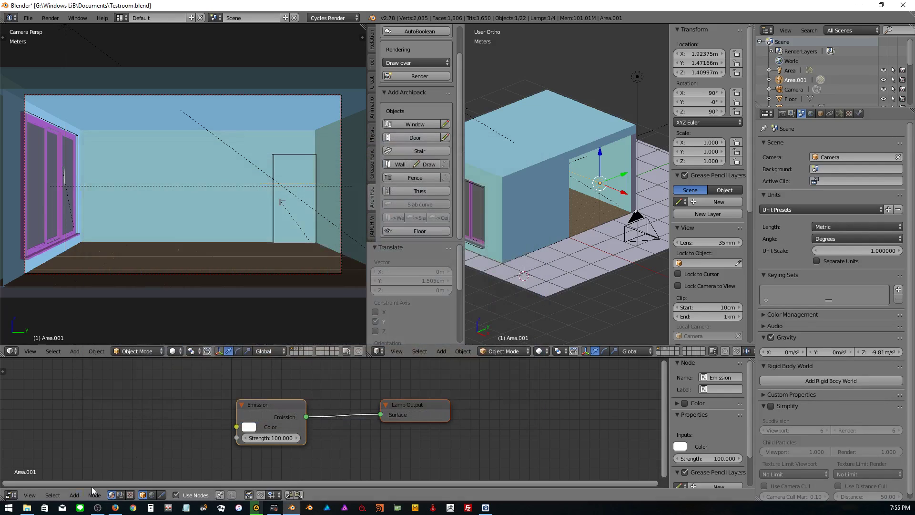
- Turn the left camera view into a UV/Image Editor showing the Render Result
click(10, 351)
click(29, 280)
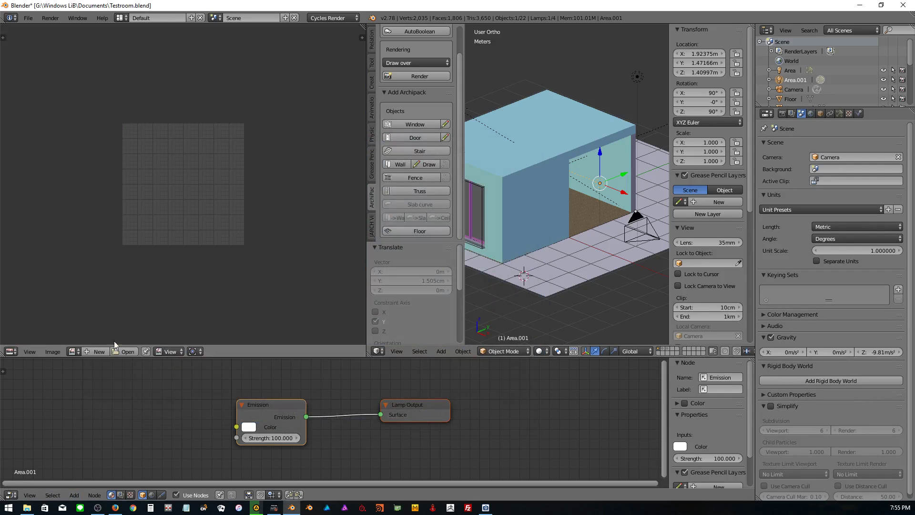
click(73, 351)
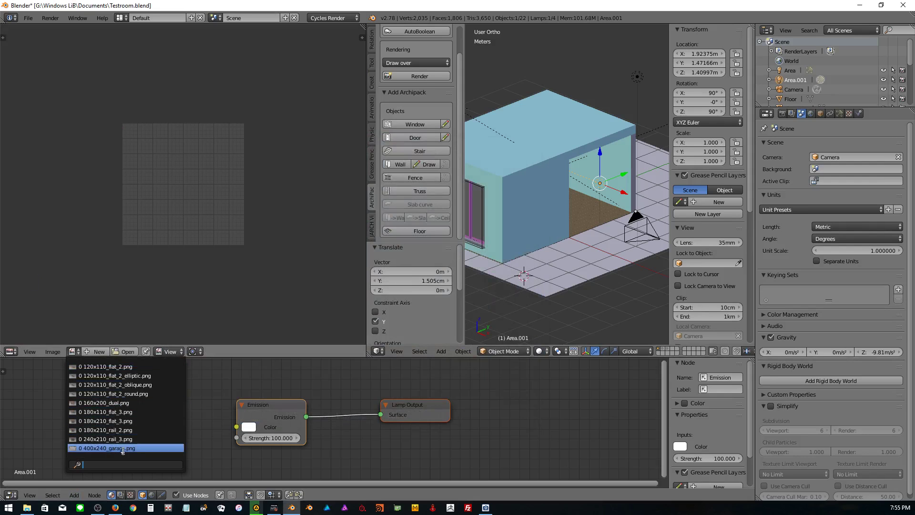
scroll(122, 448, down, 3)
scroll(122, 448, down, 3)
scroll(122, 447, down, 3)
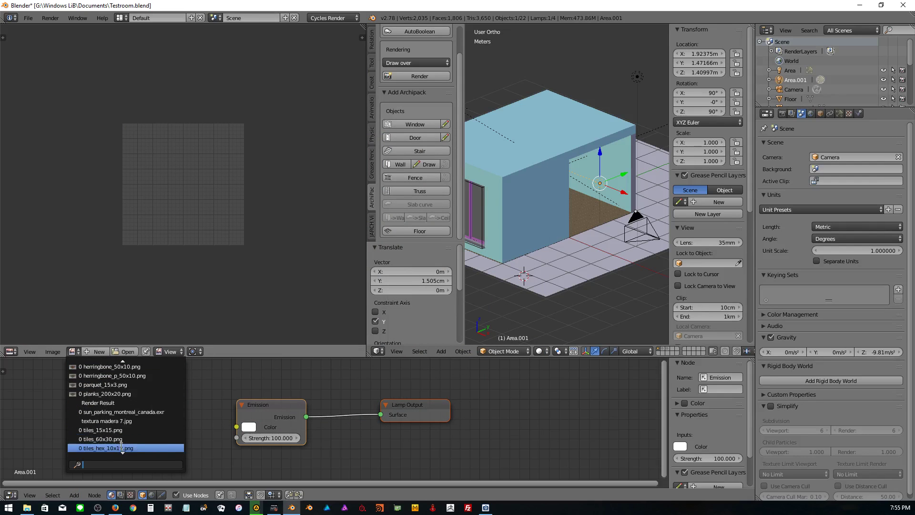
click(114, 402)
scroll(278, 209, down, 2)
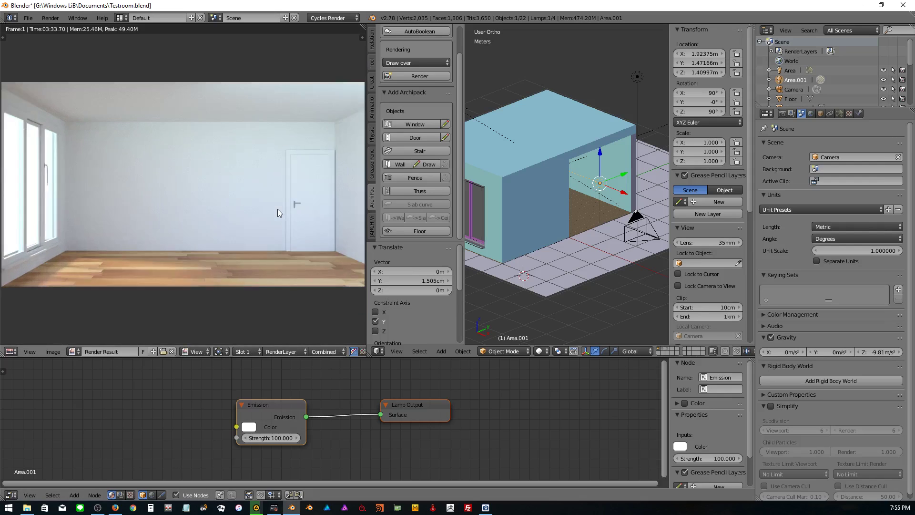
scroll(278, 209, up, 2)
scroll(277, 209, down, 2)
scroll(277, 209, down, 1)
- Collapse the unneeded Scene property panels and expand Color Management
click(793, 114)
click(800, 114)
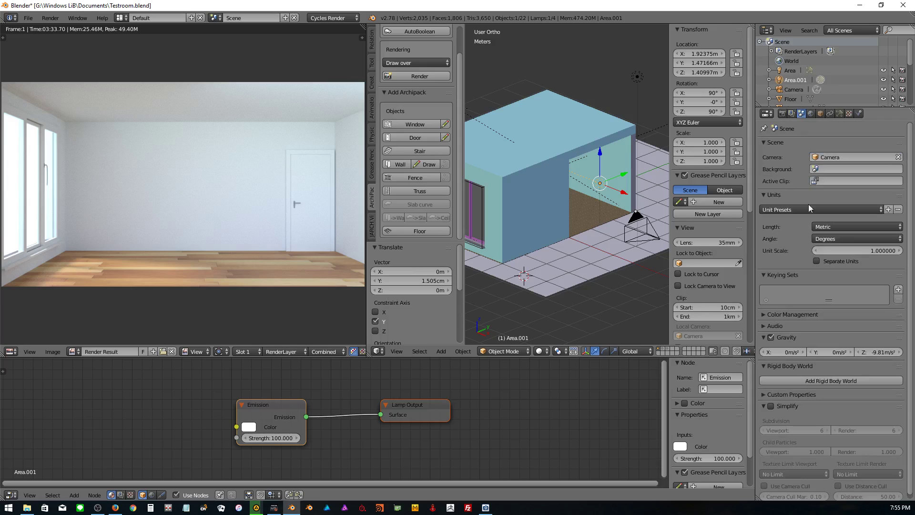
click(763, 338)
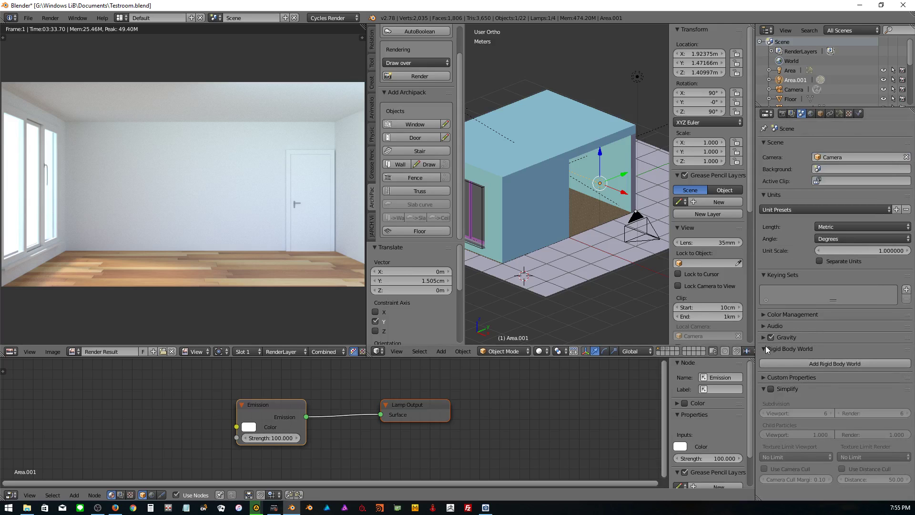
click(768, 350)
click(771, 327)
ctrl+click(769, 315)
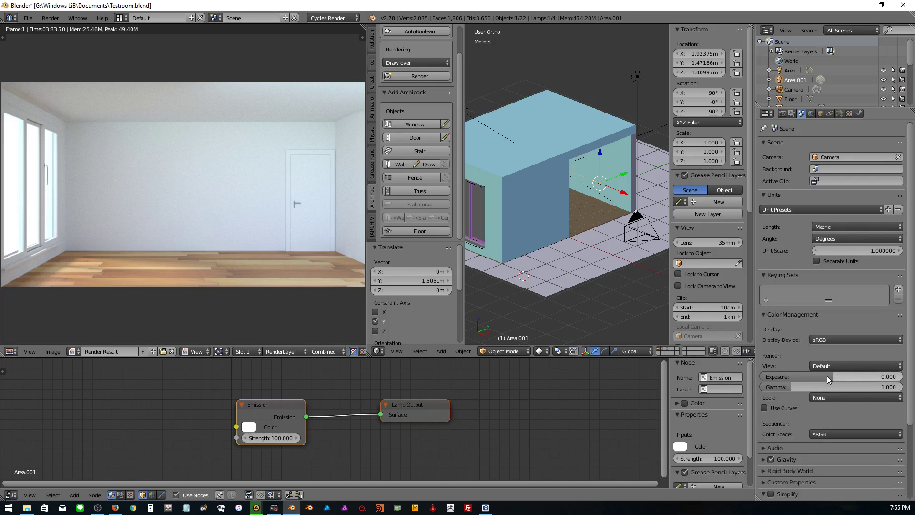
- Lower exposure to 0.274 and apply the Agfa Agfacolor Futura II 200 look
drag(839, 377, 778, 387)
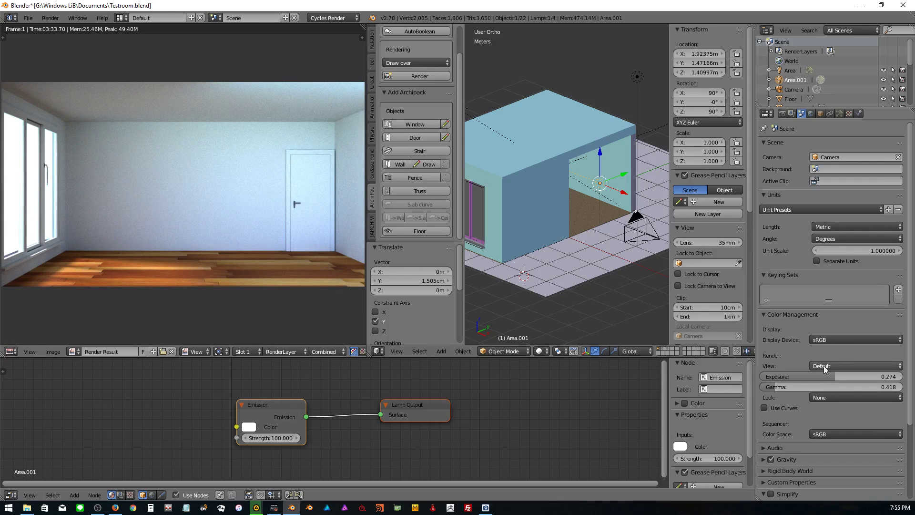
click(856, 399)
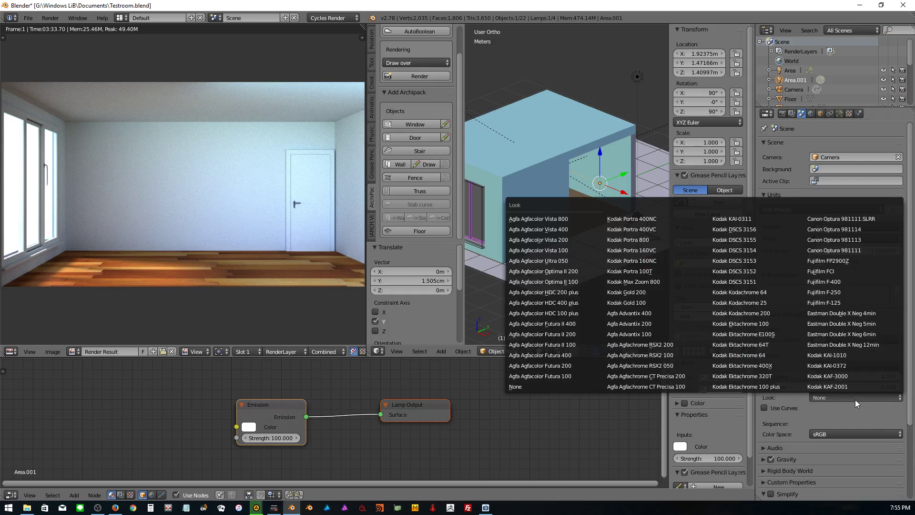
click(565, 333)
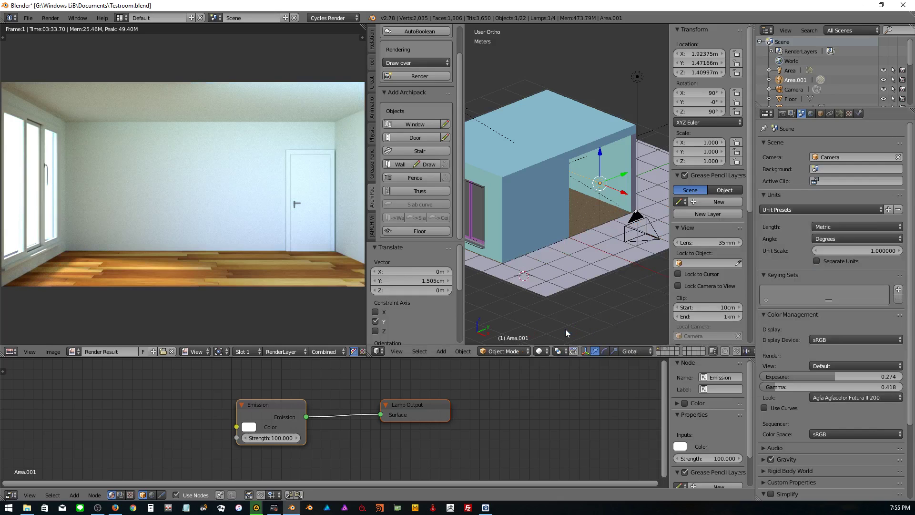
click(858, 376)
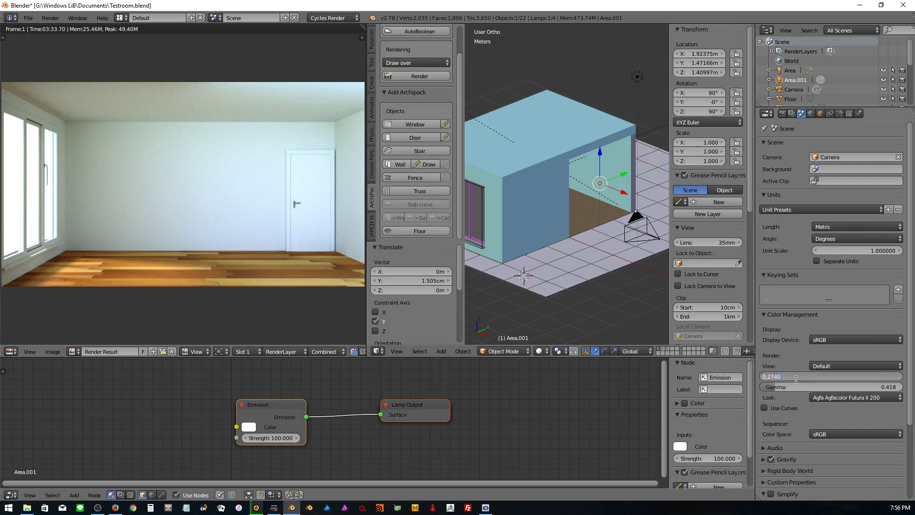
- Reset colour management exposure to 0 and gamma to 1
text(0)
key(Return)
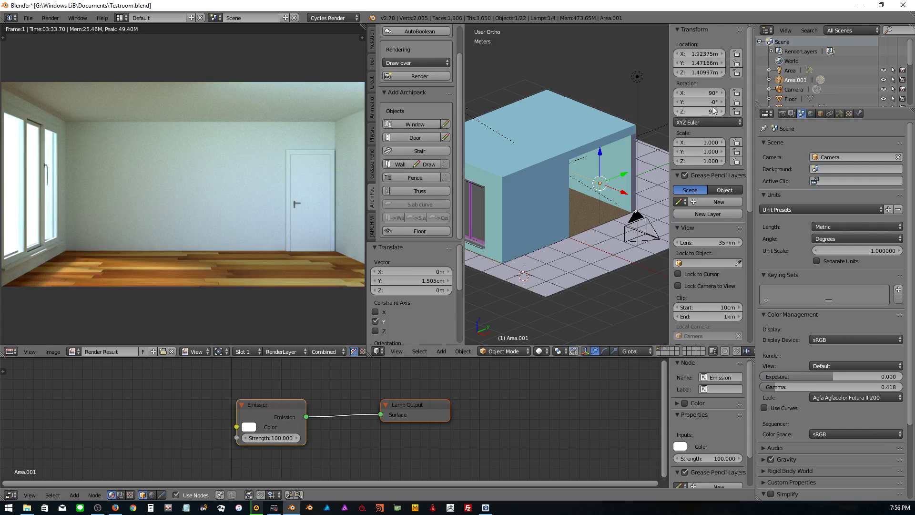
click(877, 384)
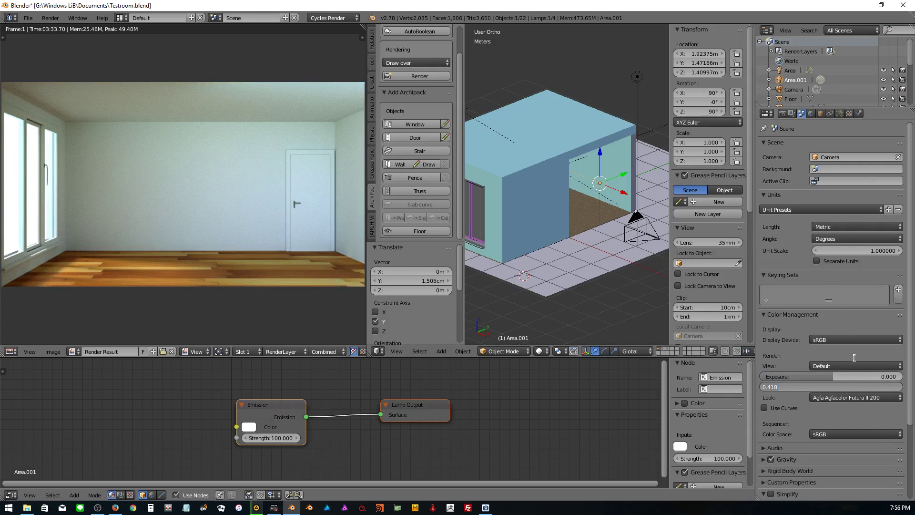
text(1)
key(Return)
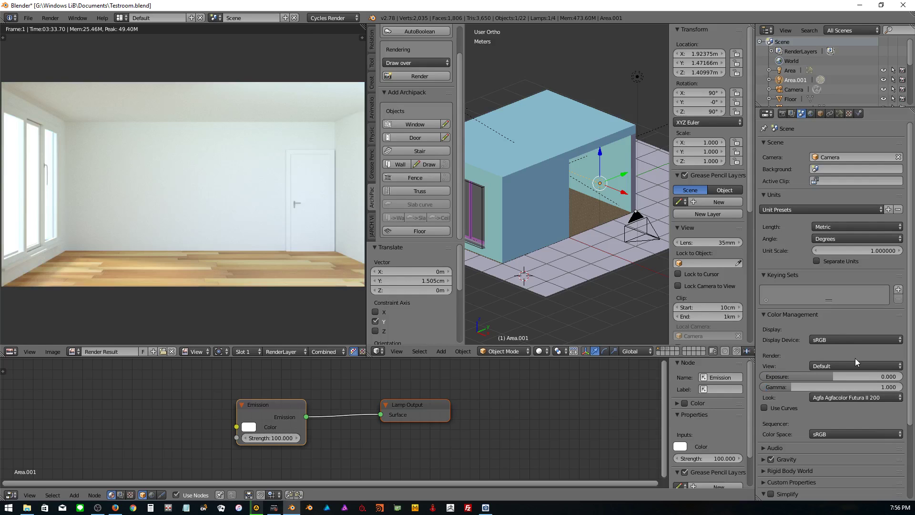
- Try the Kodak KAF-2001, Agfa Vista 800 and Fujifilm FCI looks, then set Look to None
click(822, 397)
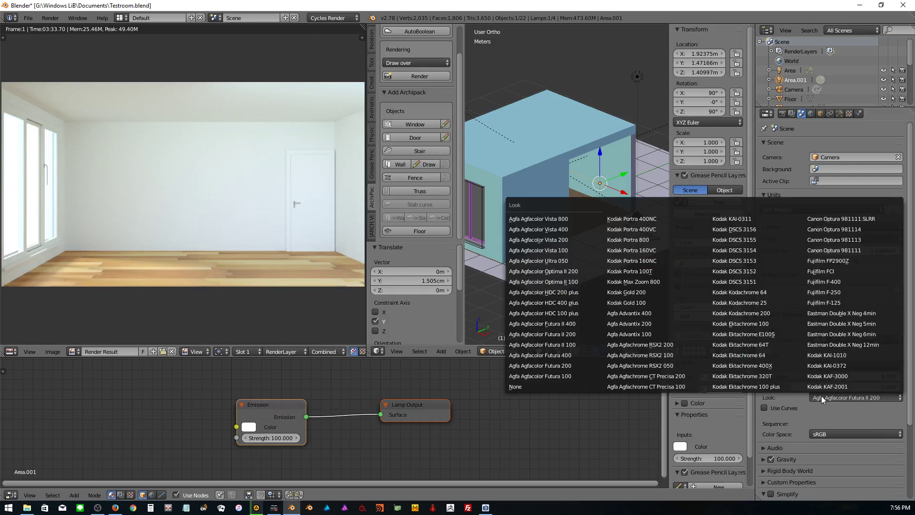
click(831, 385)
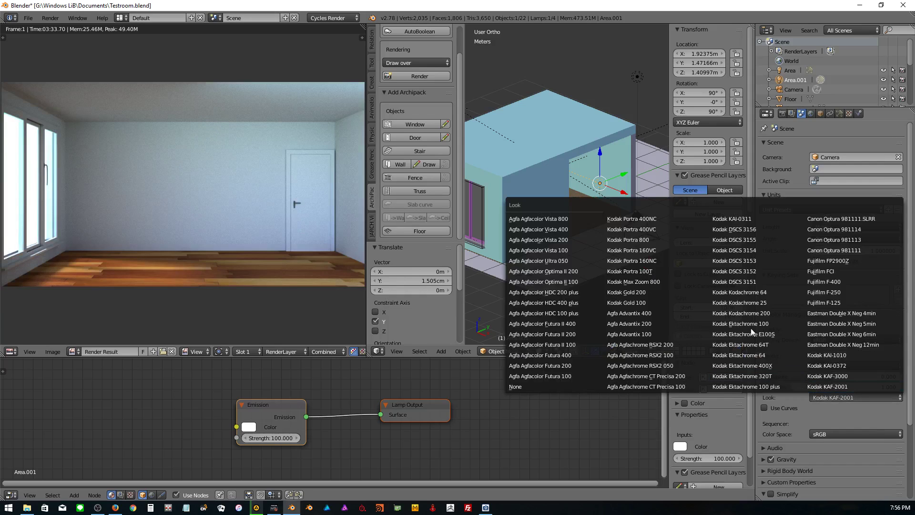
click(531, 219)
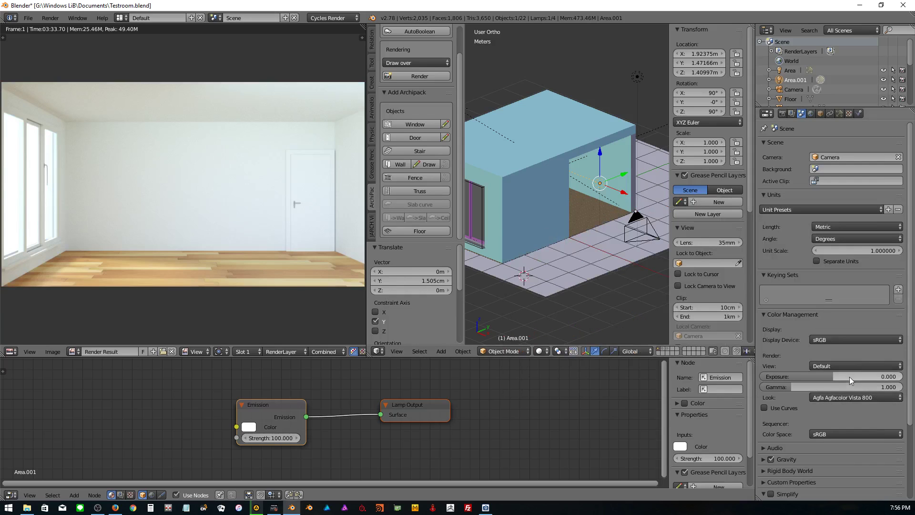
scroll(831, 396, down, 1)
click(834, 378)
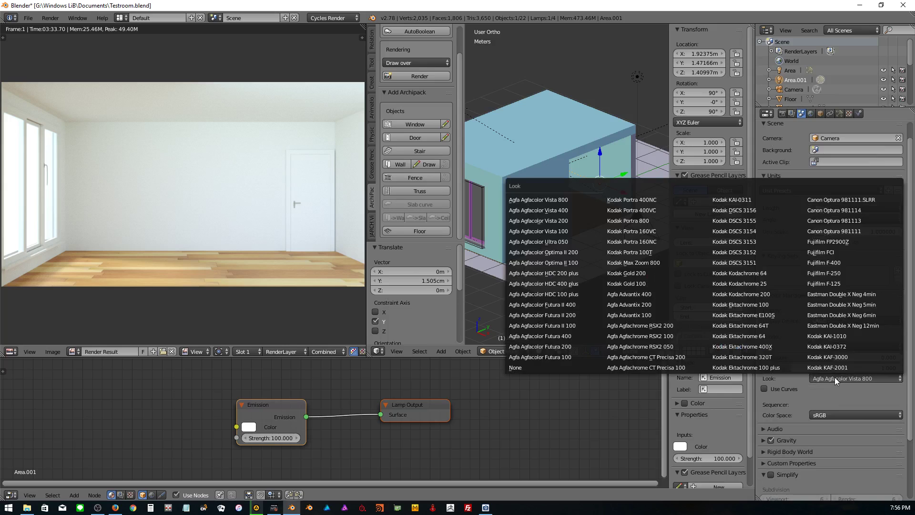
click(828, 251)
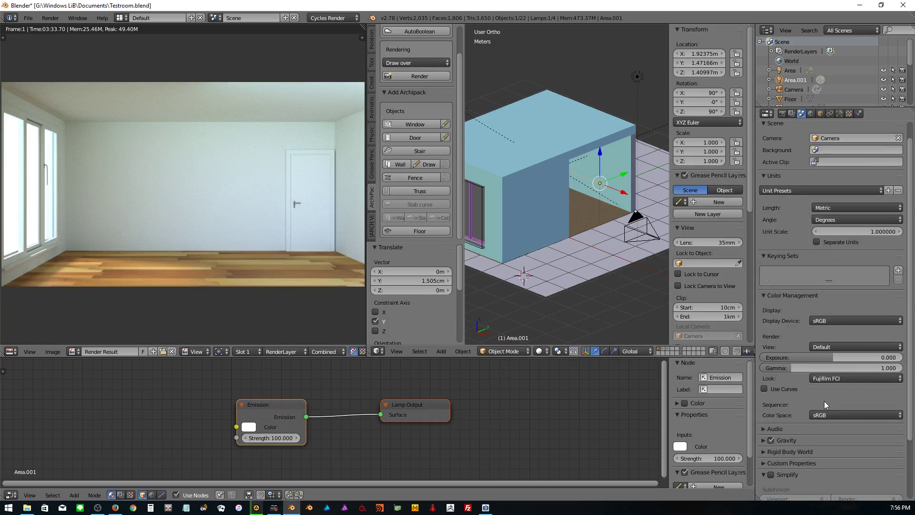
click(854, 380)
click(528, 367)
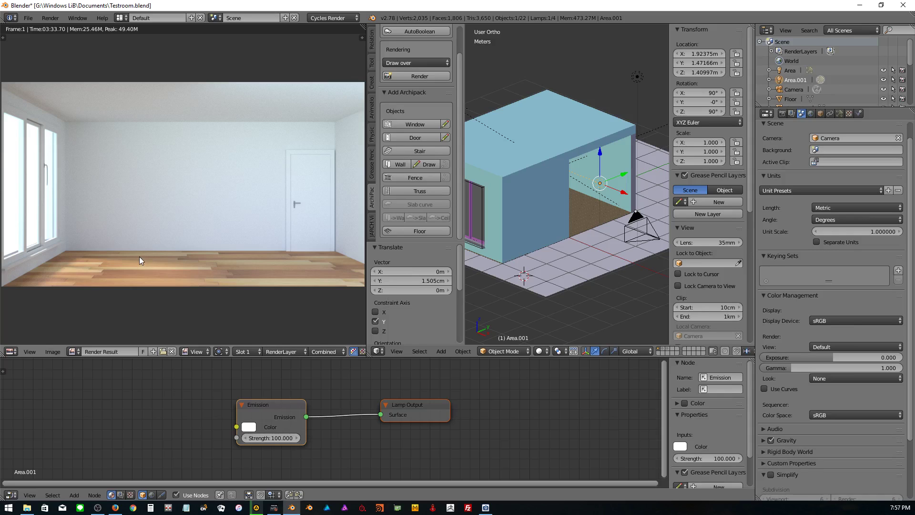
- Enable the colour management tone curve and shape it into an S-curve for stronger contrast
click(764, 388)
scroll(766, 379, down, 5)
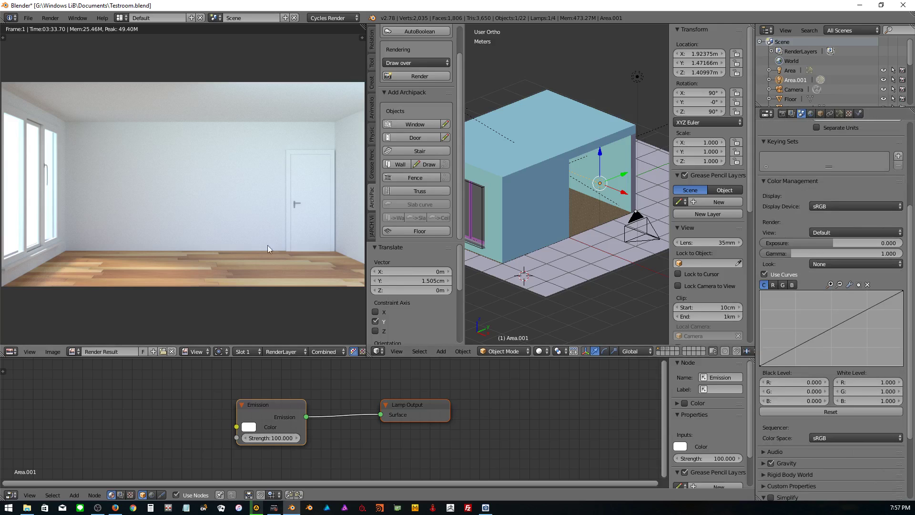
click(829, 329)
click(798, 345)
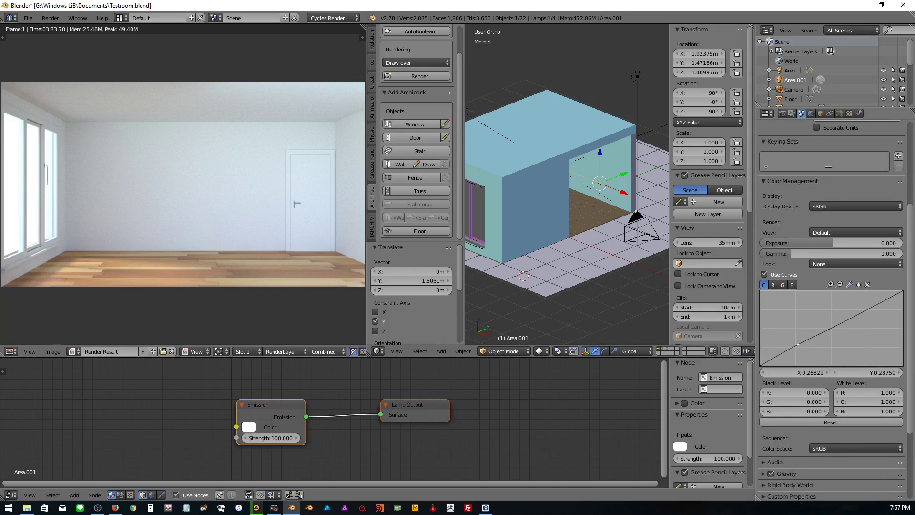
drag(798, 344, 805, 353)
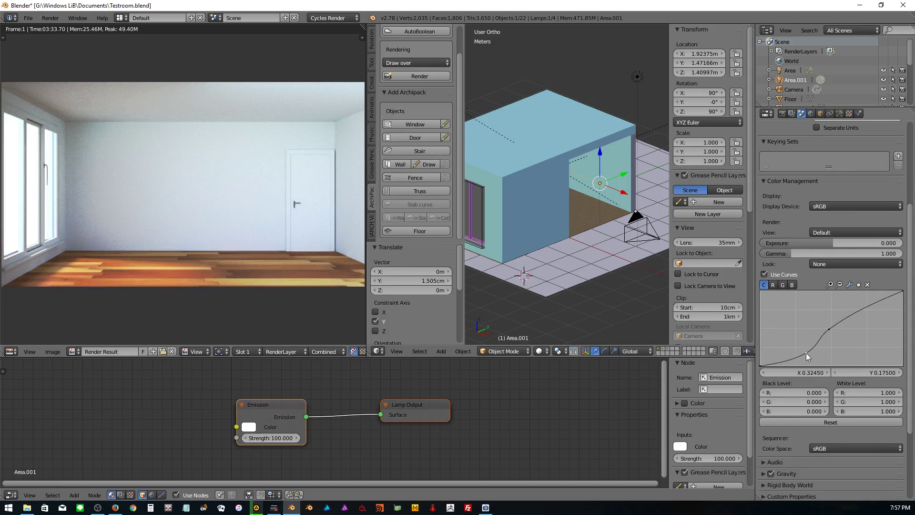
drag(806, 353, 803, 351)
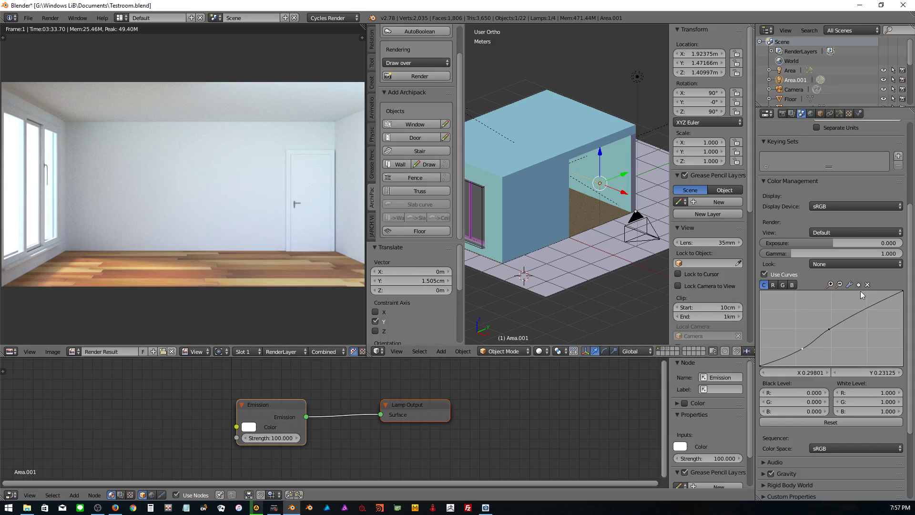
click(876, 302)
drag(876, 301, 871, 300)
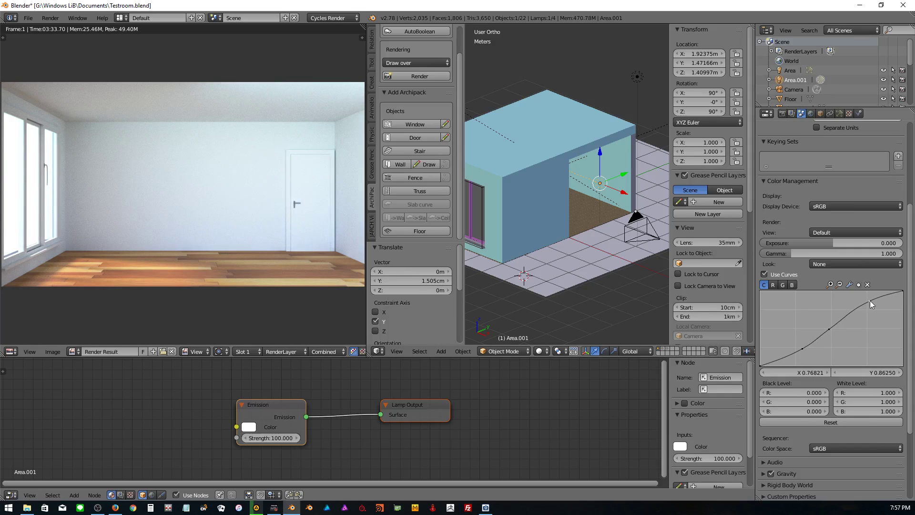
scroll(232, 222, down, 1)
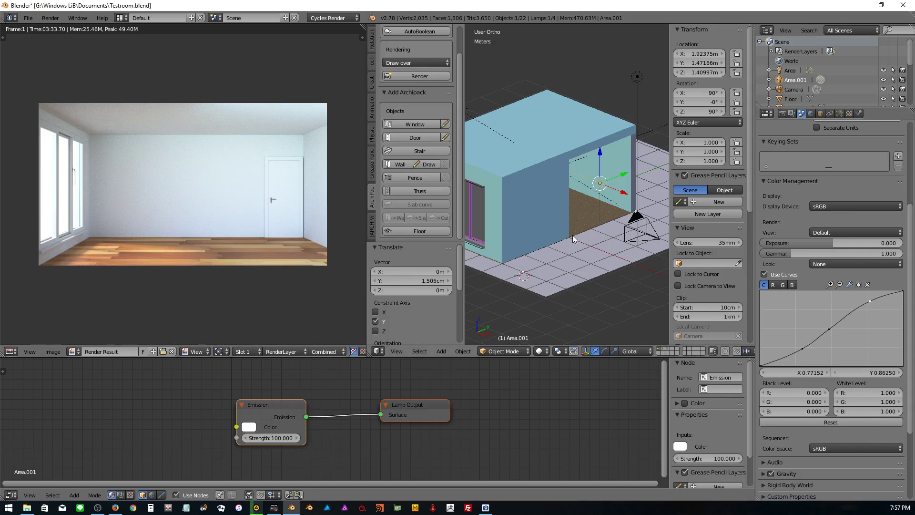
- Raise the Cycles render samples from 800 to 1200
click(783, 114)
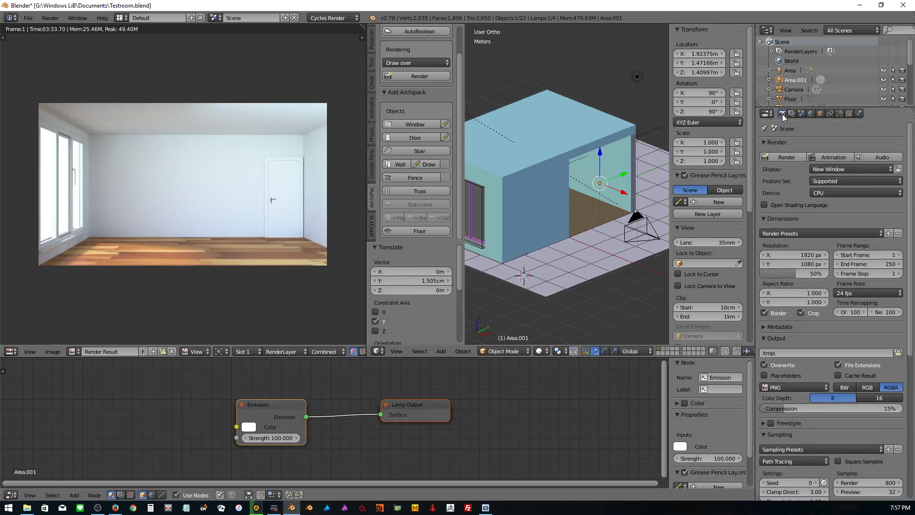
scroll(835, 326, down, 6)
scroll(833, 324, down, 2)
click(886, 330)
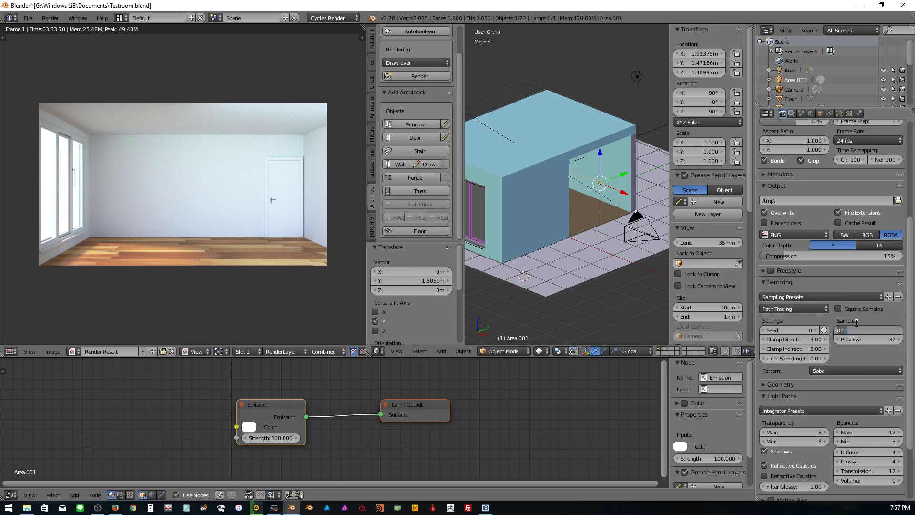
click(819, 337)
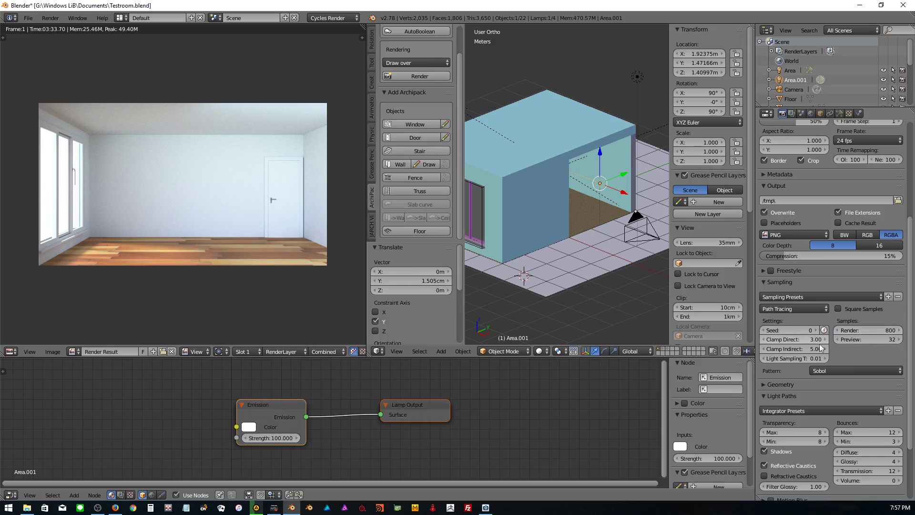
click(885, 329)
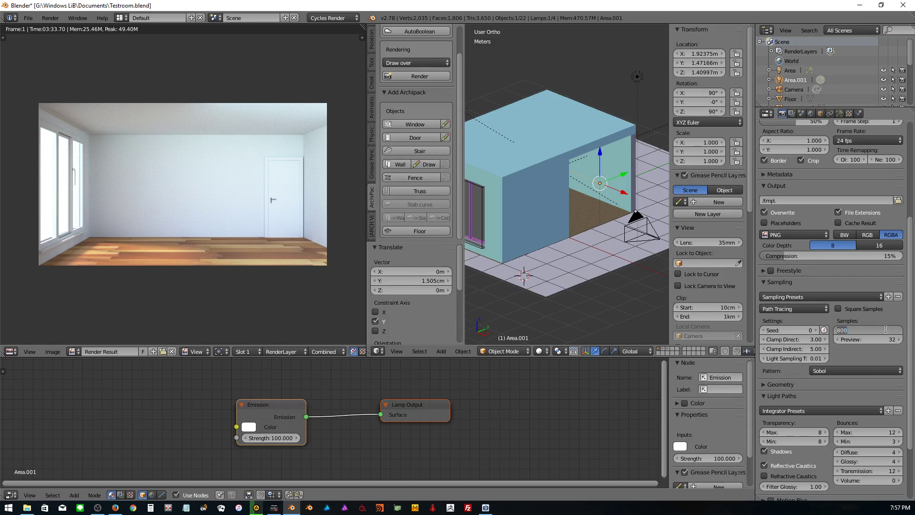
text(12)
key(Return)
- Set the render Display option to Image Editor
scroll(827, 352, down, 3)
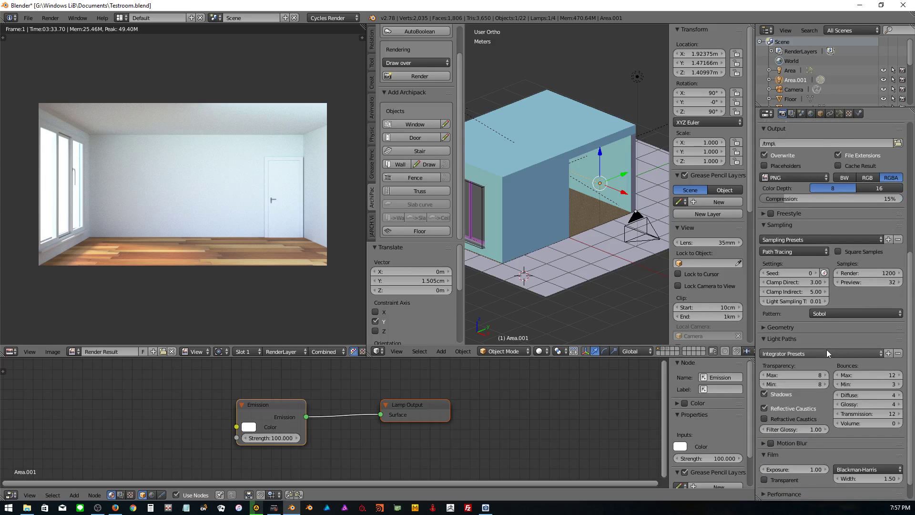
scroll(864, 355, down, 1)
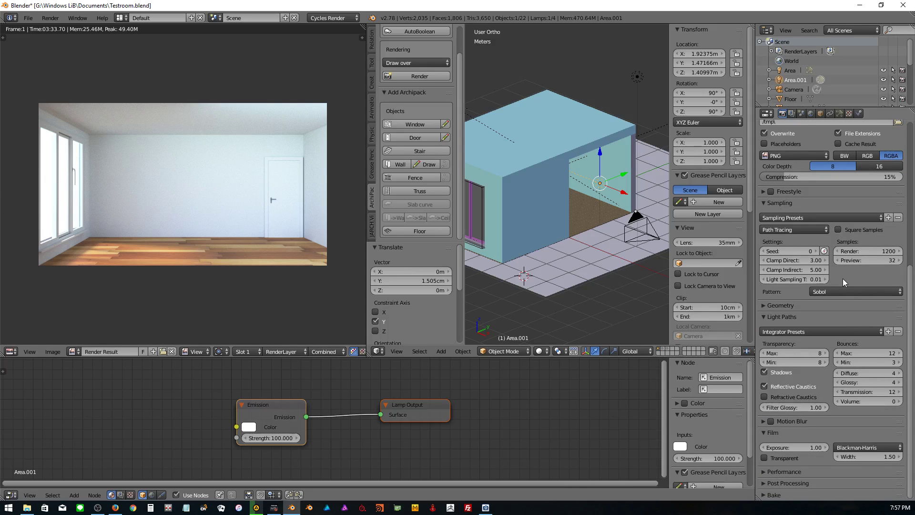
scroll(286, 212, down, 2)
scroll(285, 211, up, 3)
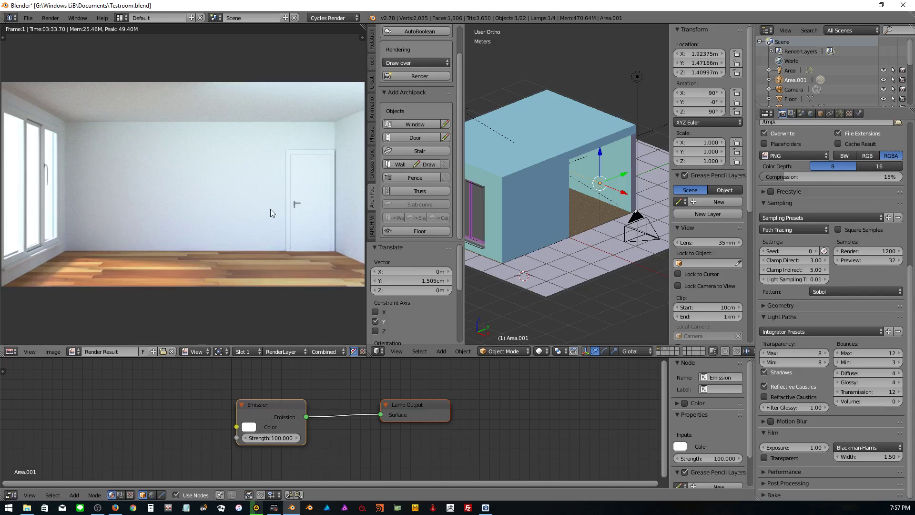
scroll(271, 208, down, 1)
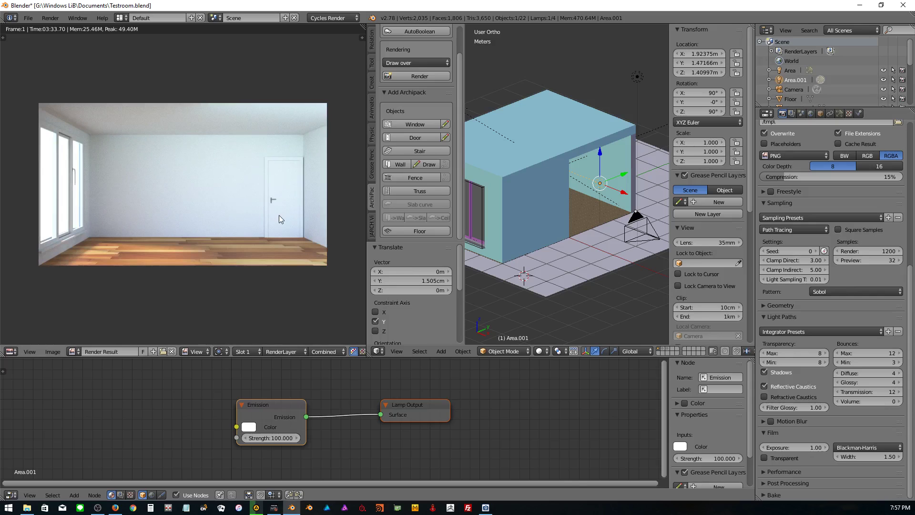
scroll(840, 191, up, 5)
scroll(841, 191, up, 5)
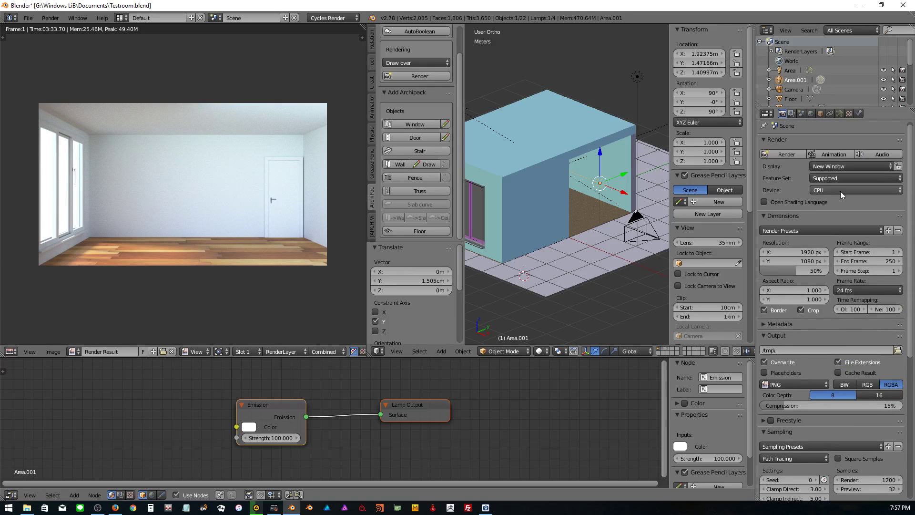
scroll(840, 191, up, 1)
click(865, 166)
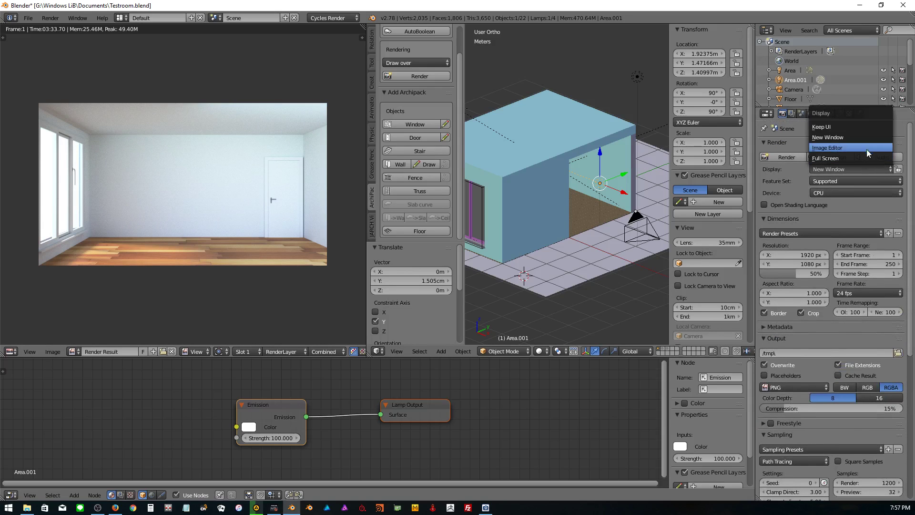
click(868, 147)
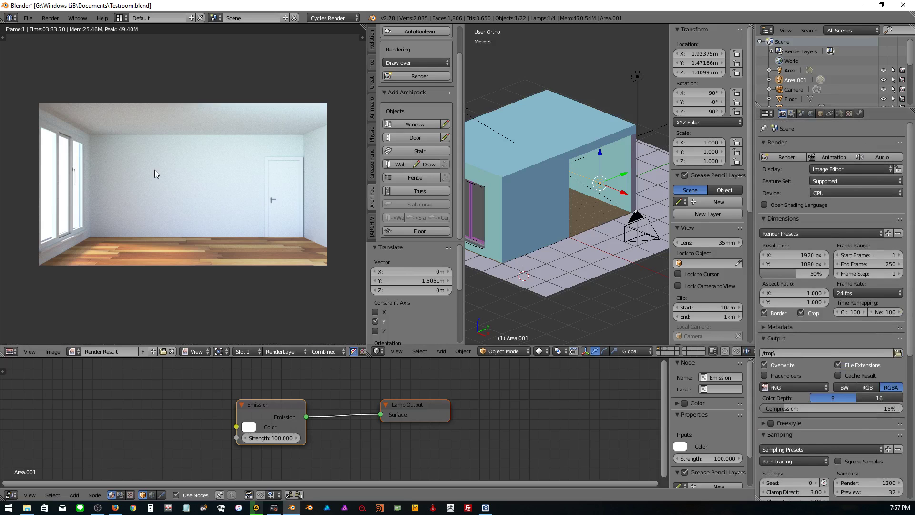
- Render the frame with F12 and widen the image editor beside the 3D view
key(F12)
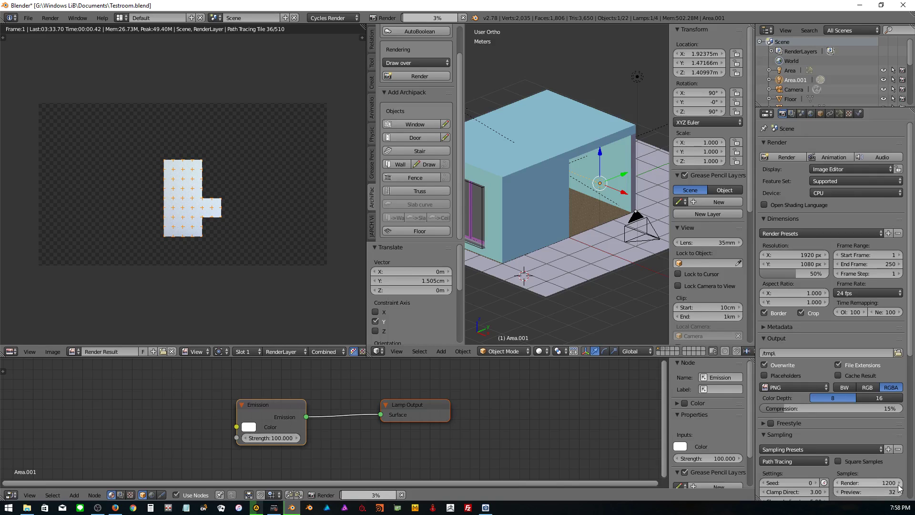
scroll(859, 438, down, 5)
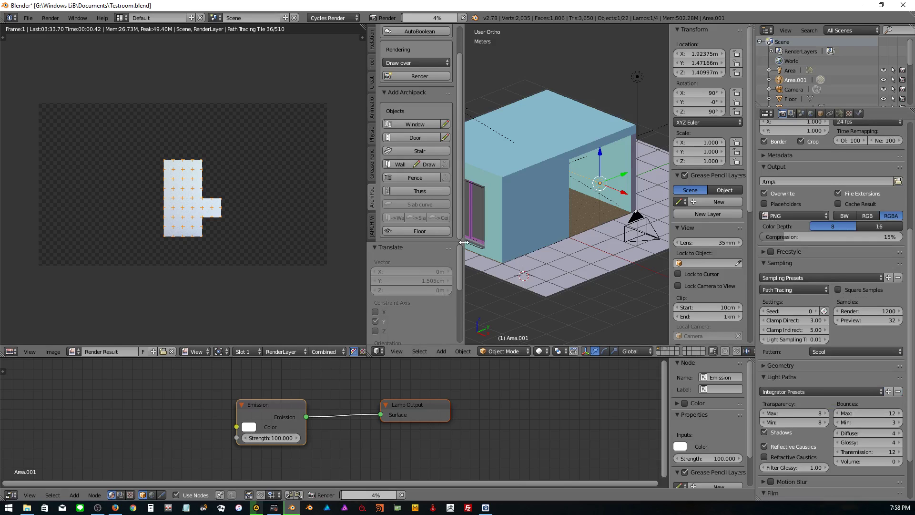
drag(464, 242, 471, 242)
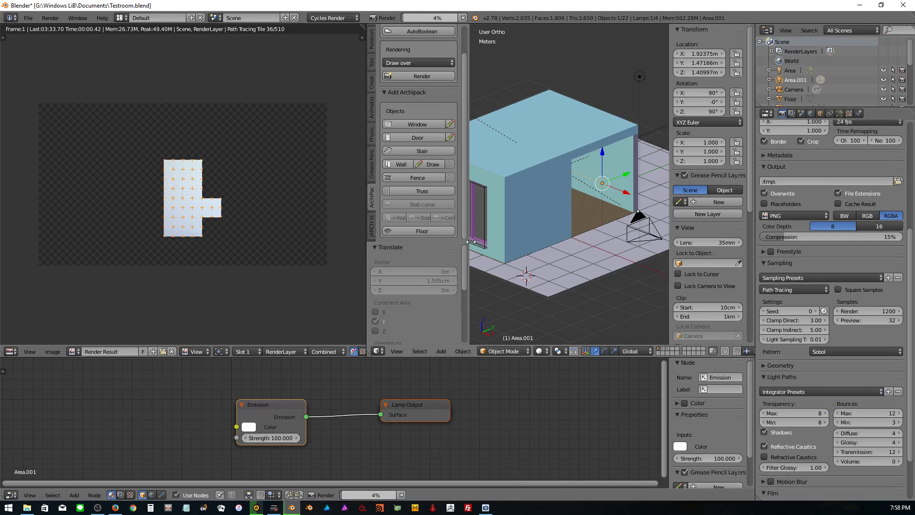
drag(367, 260, 410, 260)
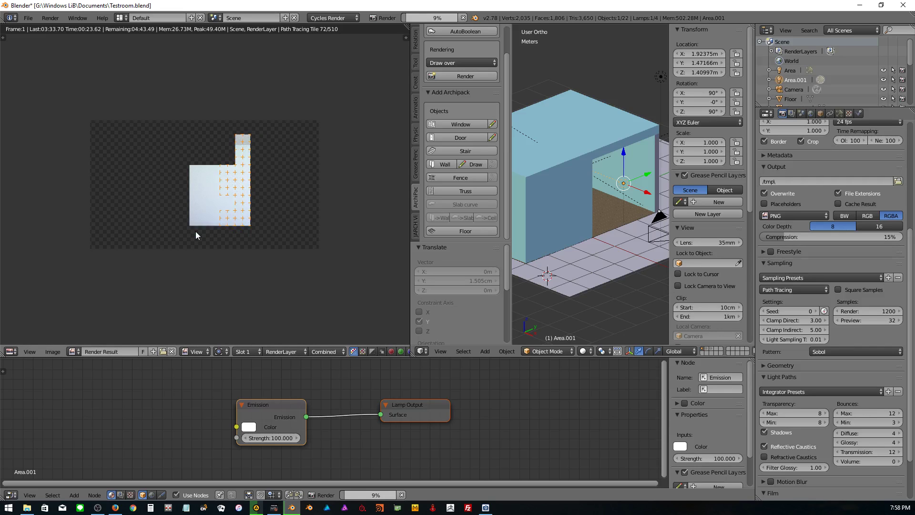
scroll(196, 233, up, 2)
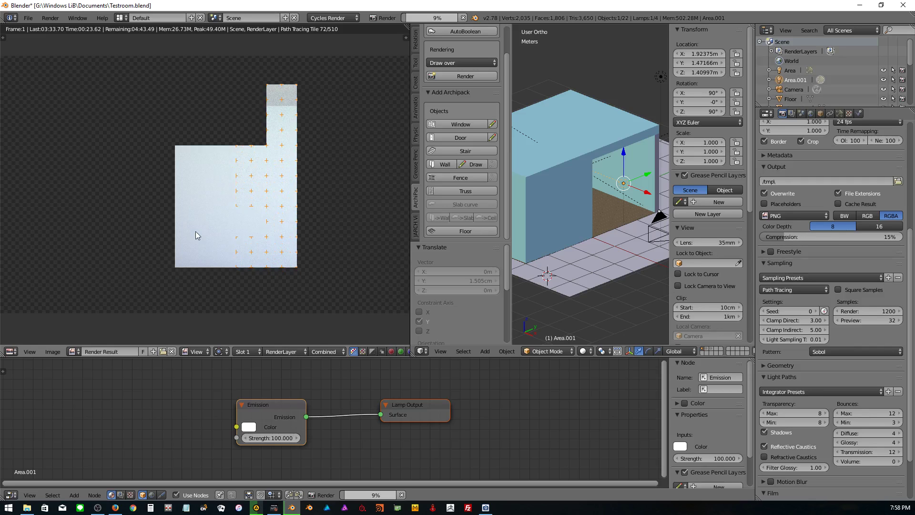
middle_drag(592, 181, 621, 156)
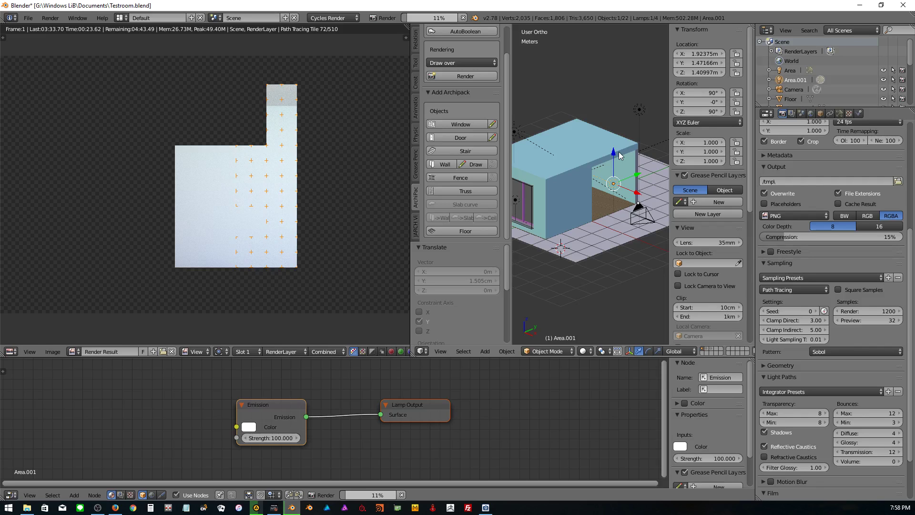
scroll(620, 155, down, 3)
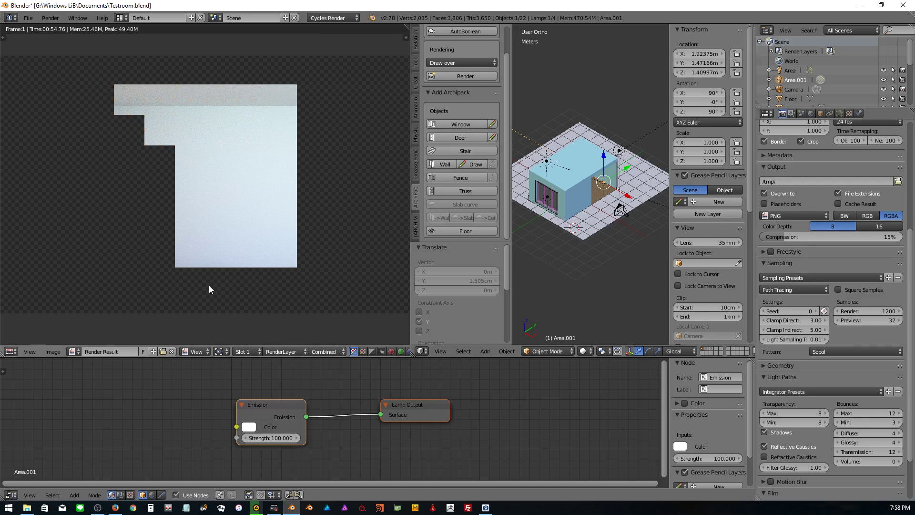
click(11, 351)
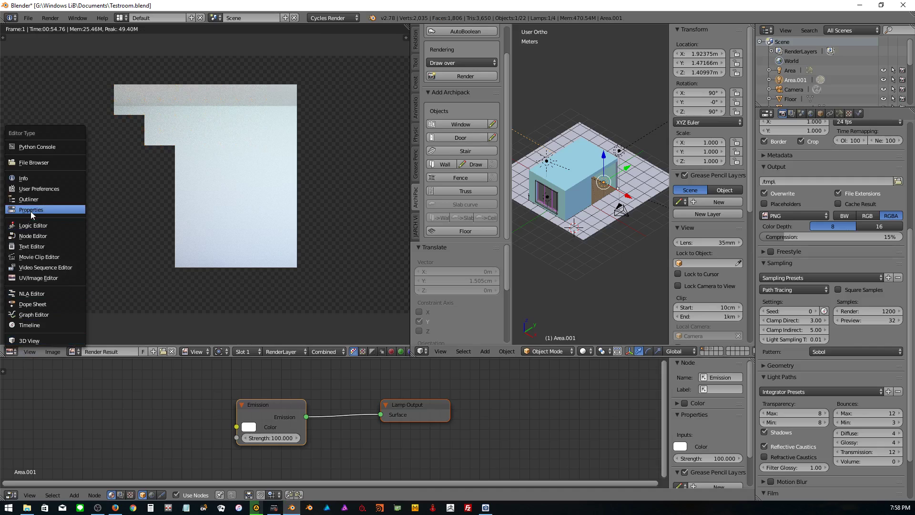
- Switch the left area back to a 3D View and delete the extra Lamp
click(18, 341)
click(172, 352)
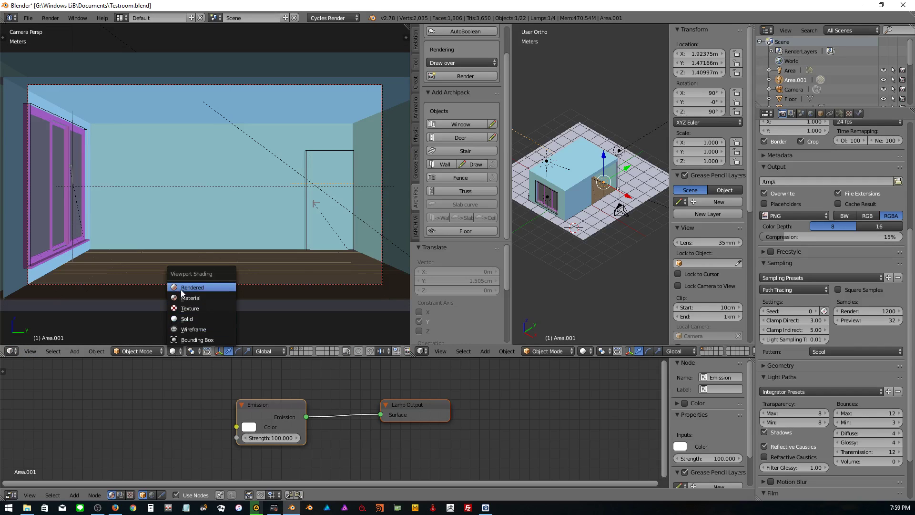
scroll(583, 268, up, 1)
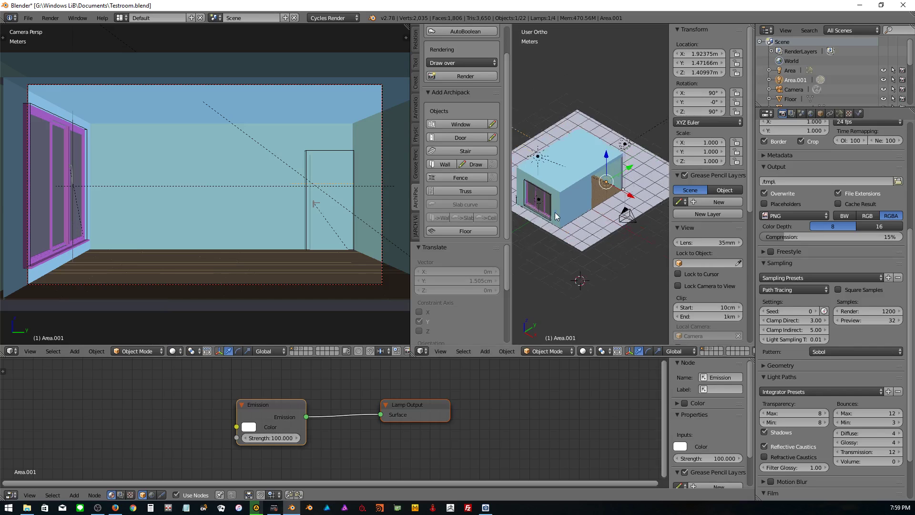
scroll(563, 229, up, 1)
scroll(539, 191, up, 1)
right_click(518, 150)
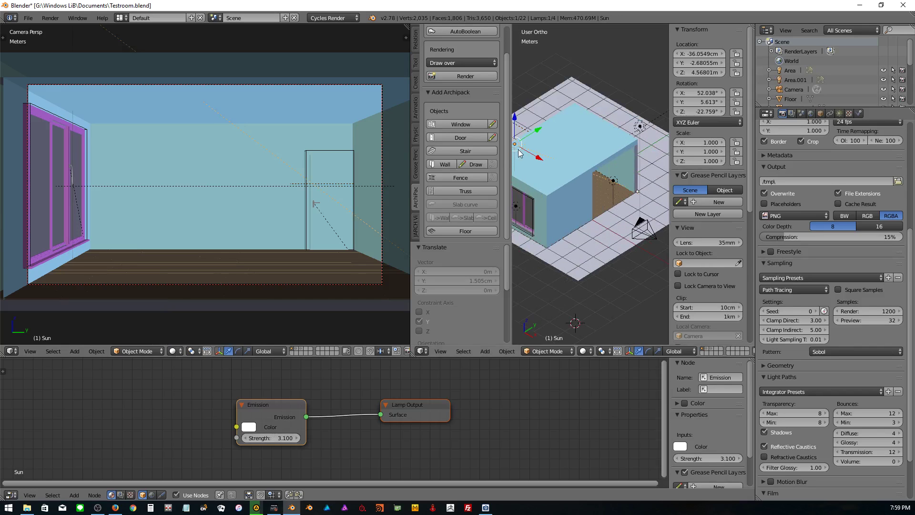
right_click(639, 123)
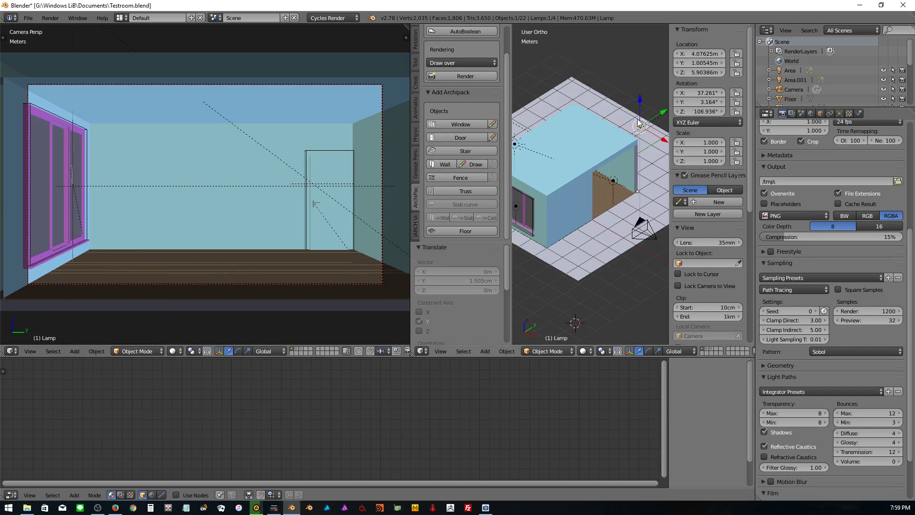
key(x)
click(638, 124)
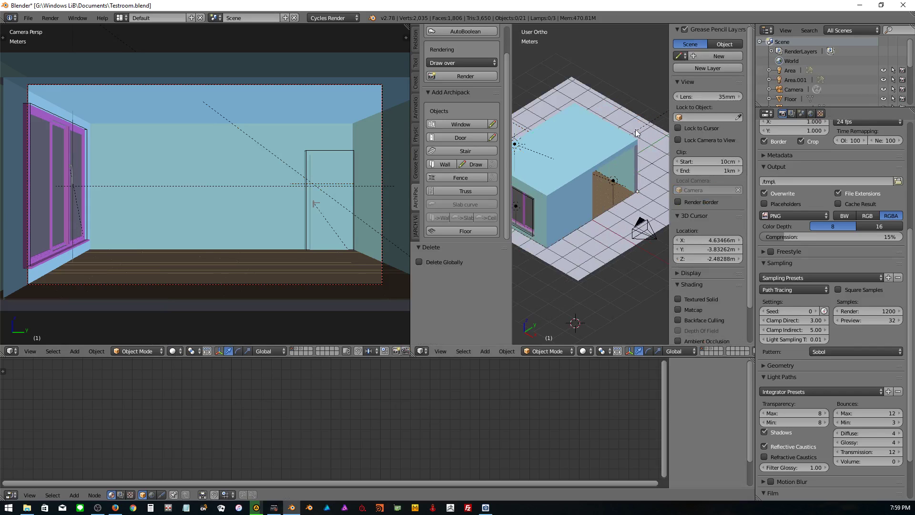
- Move the Sun lamp to another layer
right_click(523, 152)
scroll(523, 150, down, 4)
scroll(524, 149, down, 2)
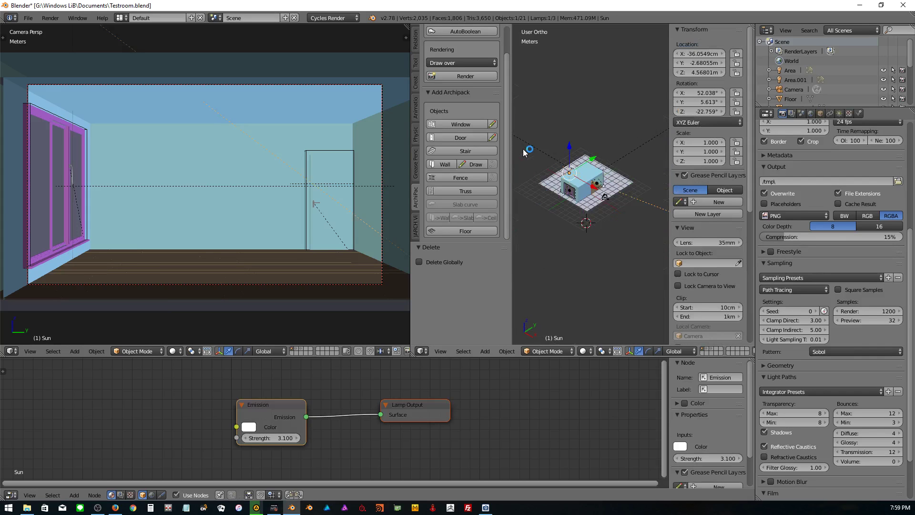
key(m)
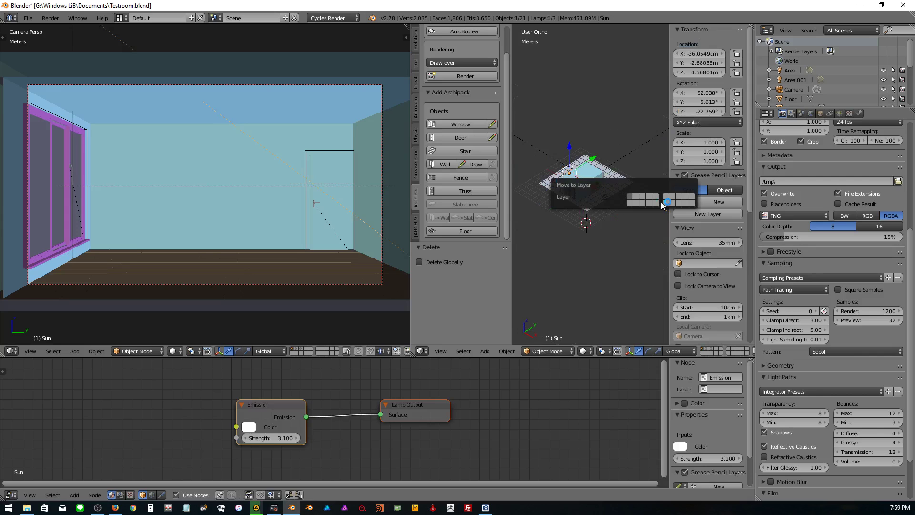
click(691, 204)
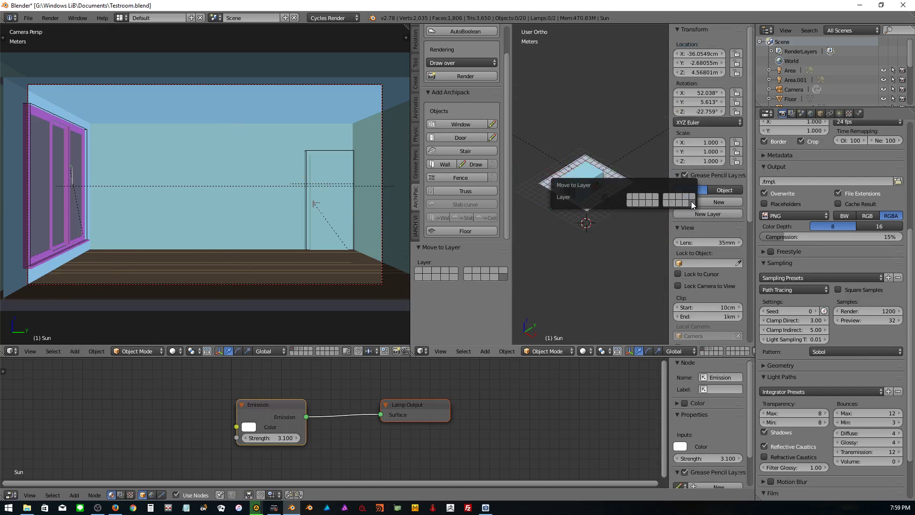
- Use rendered shading in the camera view and disconnect the Sky Texture from the world colour
click(174, 351)
click(179, 287)
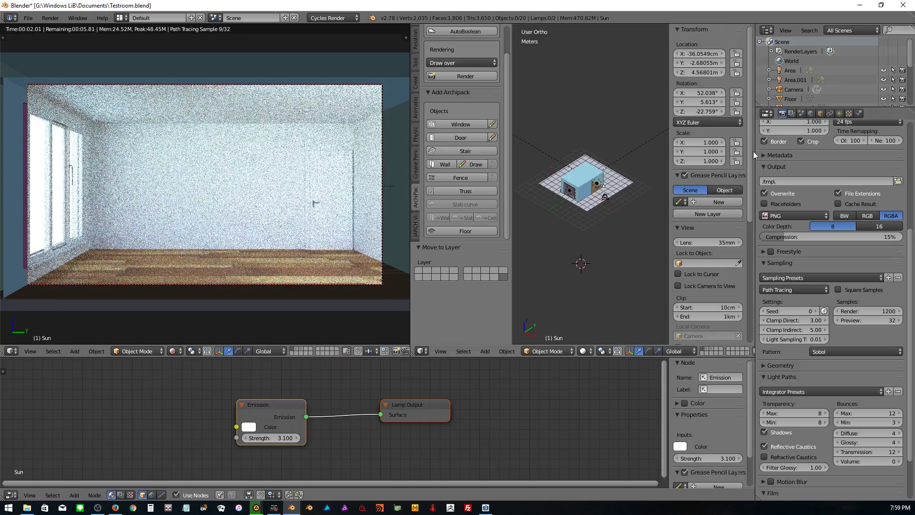
click(812, 116)
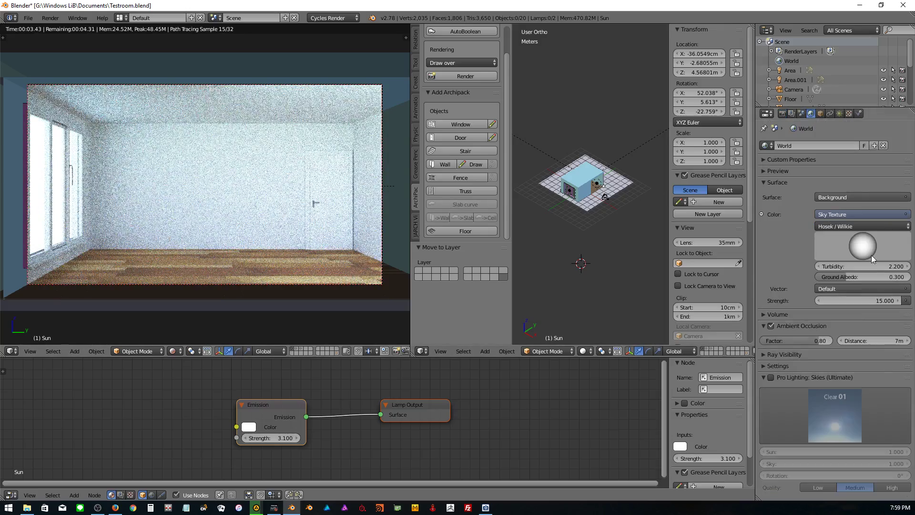
click(882, 215)
click(875, 98)
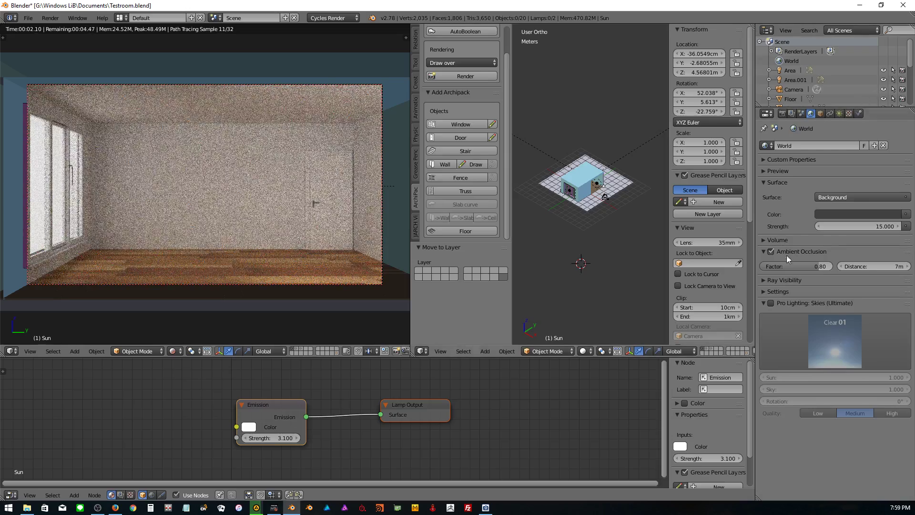
- Make the world colour white with strength 0.9
click(858, 214)
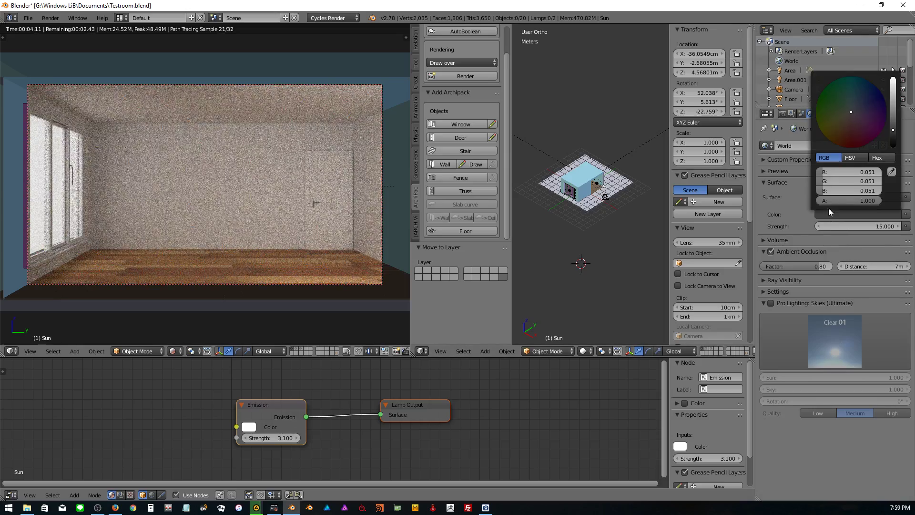
drag(893, 132, 893, 79)
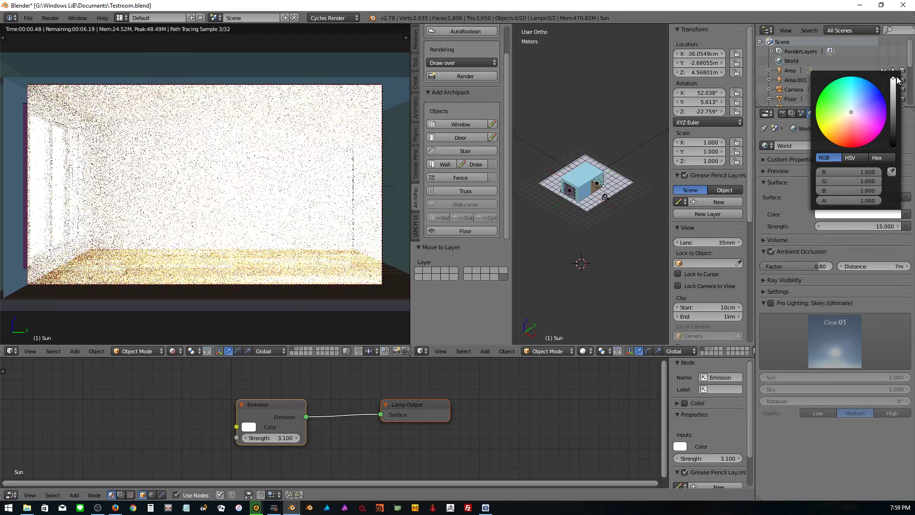
click(858, 223)
text(1.000)
key(Return)
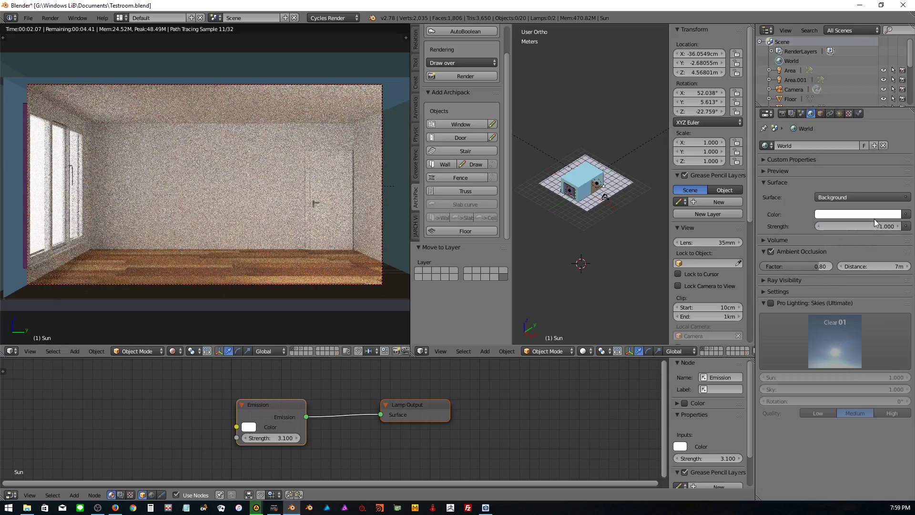
drag(875, 223, 873, 226)
- Load sun_parking_montreal_canada.exr from Exterior HDRI PACK1 as the world Environment Texture
click(906, 214)
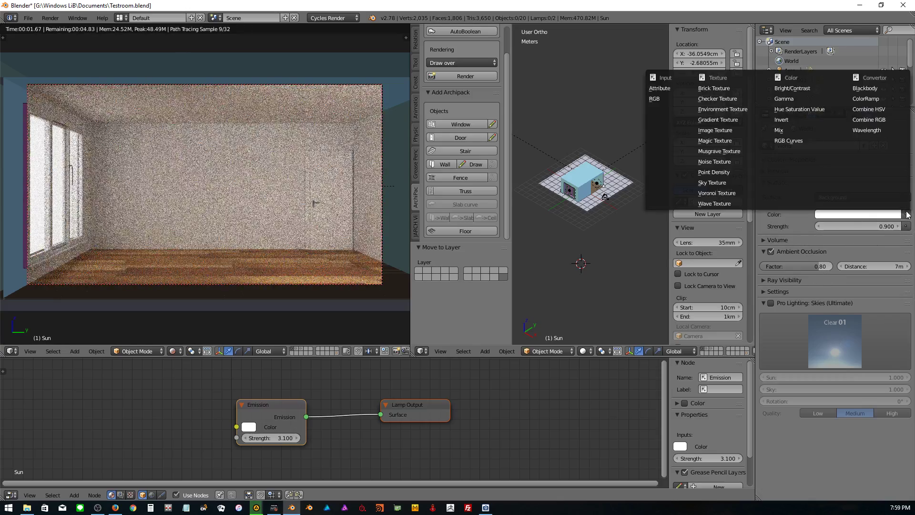
click(722, 110)
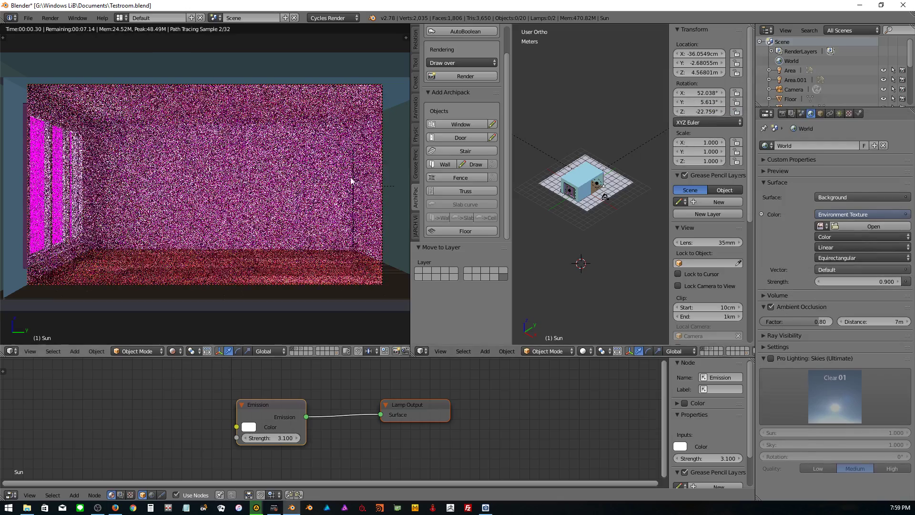
click(874, 226)
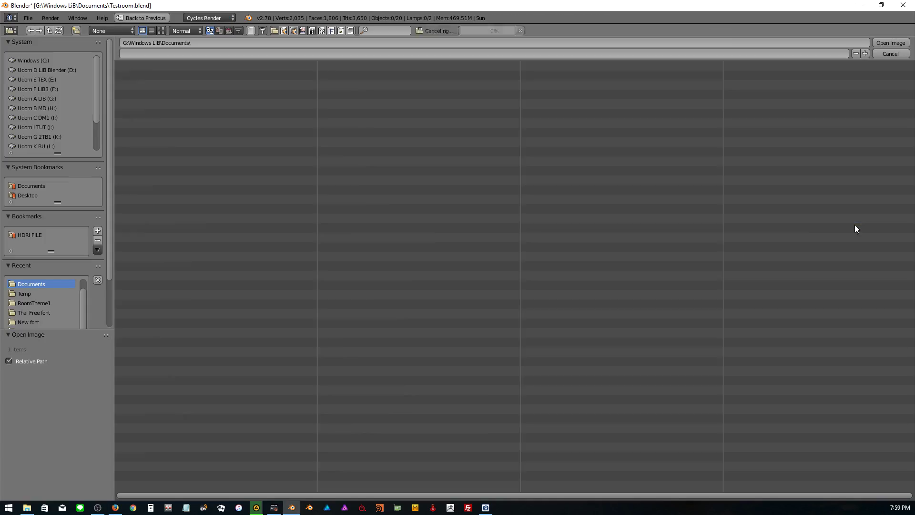
click(26, 230)
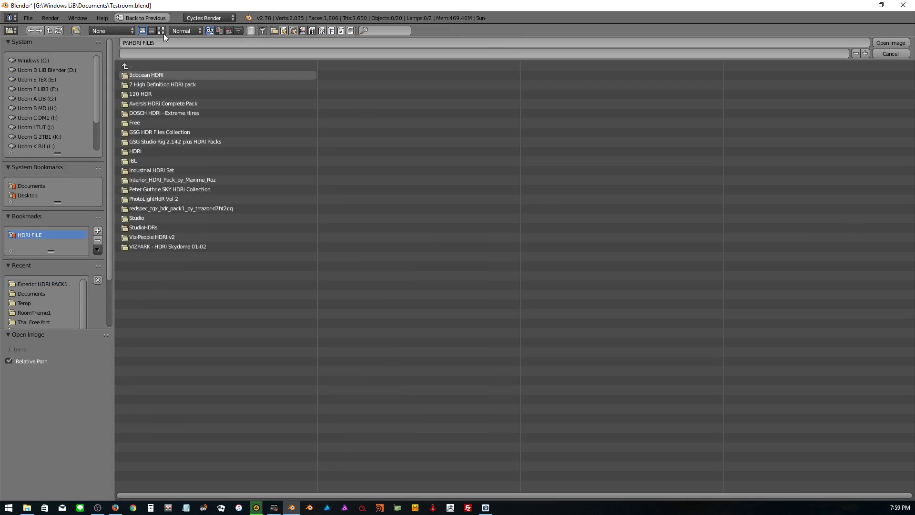
click(181, 180)
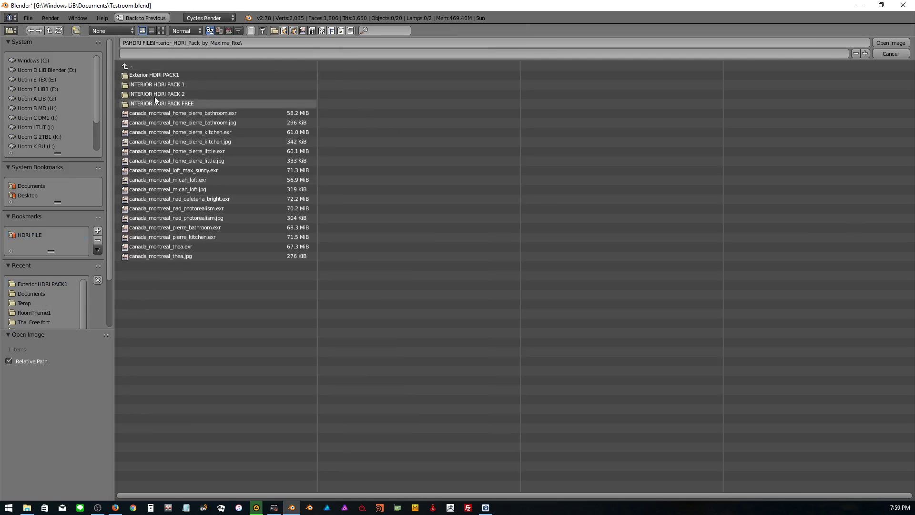
click(158, 74)
click(161, 30)
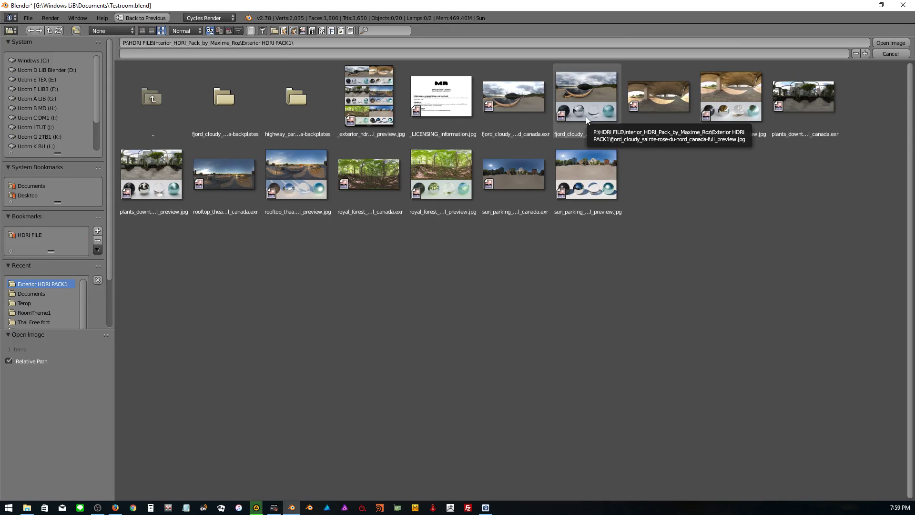
click(533, 175)
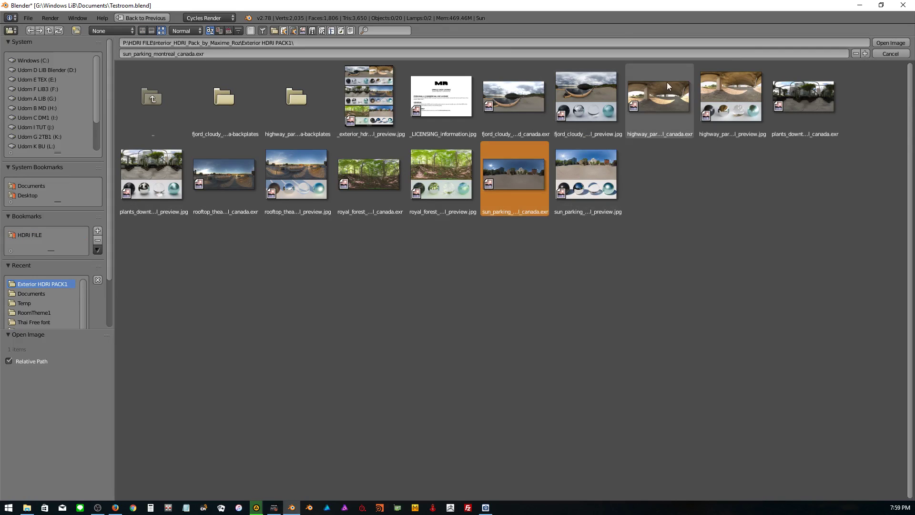
click(893, 44)
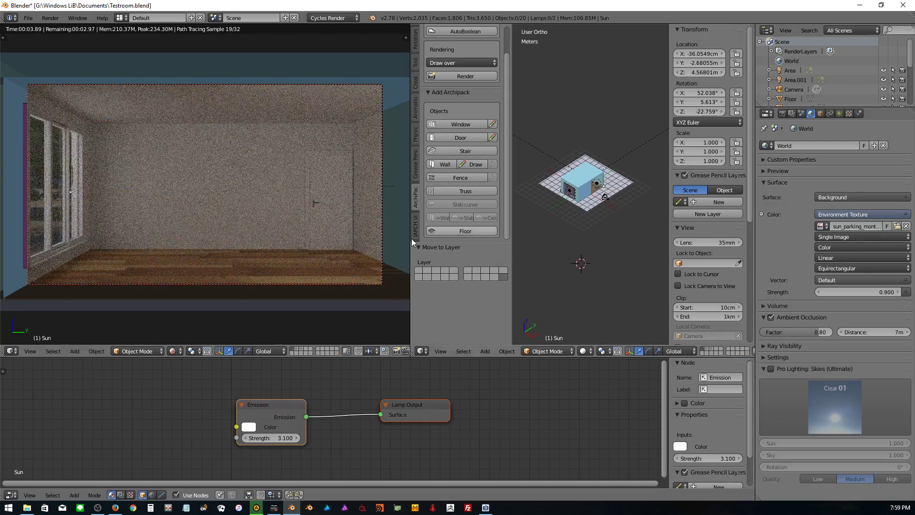
- Orbit around the room box and show the world shader nodes in the Node Editor
mouse_move(274, 245)
middle_down()
mouse_move(239, 253)
mouse_move(375, 257)
mouse_move(266, 268)
middle_up()
scroll(262, 266, down, 4)
scroll(260, 263, down, 2)
scroll(206, 143, up, 2)
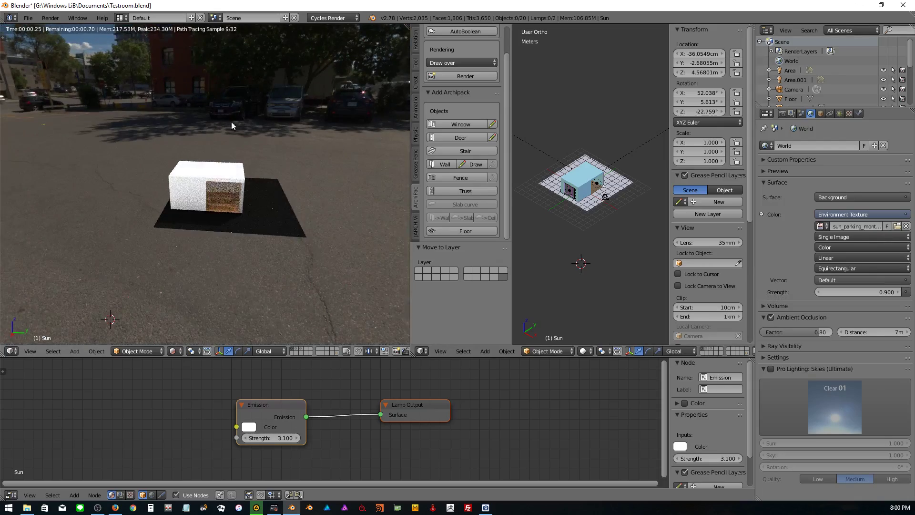
middle_drag(178, 166, 137, 163)
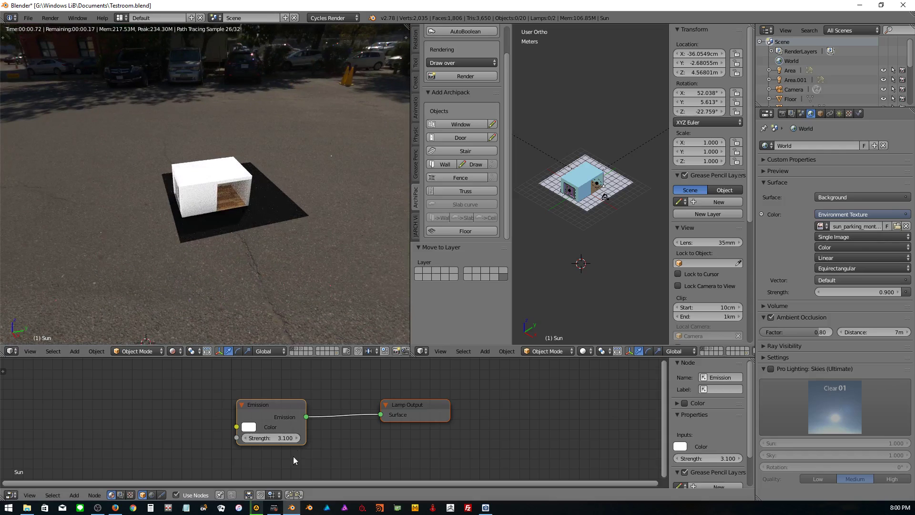
click(152, 496)
key(Home)
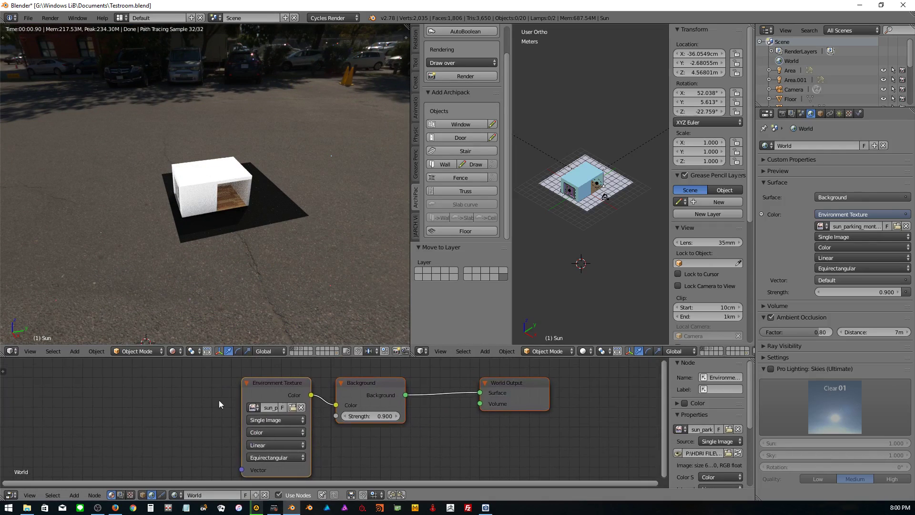
- Add Mapping and Texture Coordinate nodes, linking Generated through Mapping into the HDRI vector
key(shift+a)
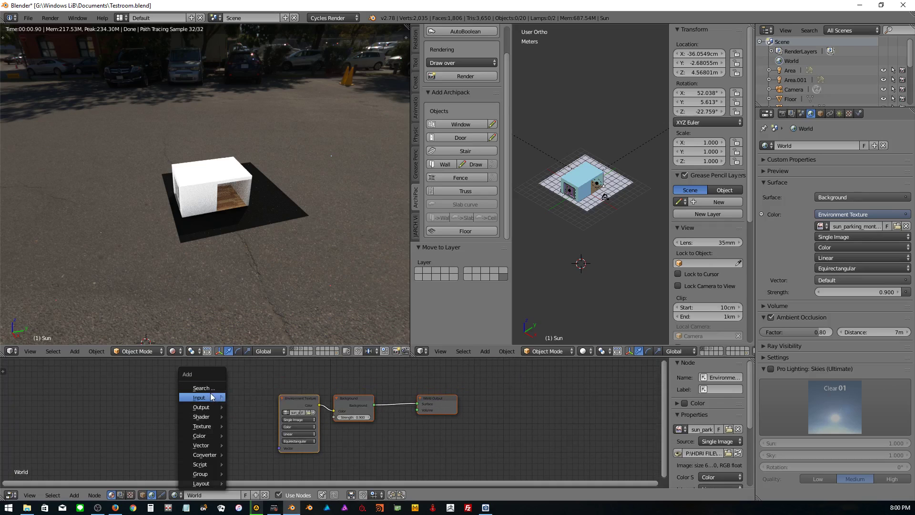
mouse_move(201, 444)
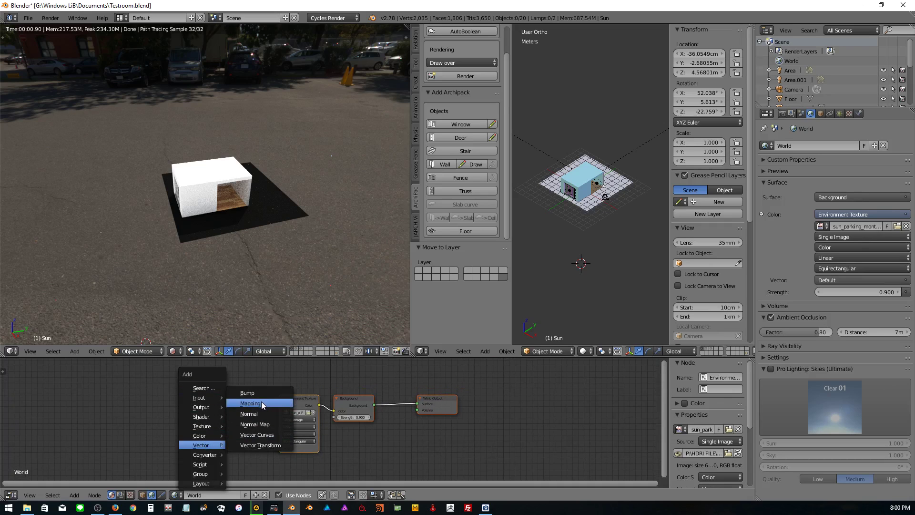
click(261, 402)
click(139, 385)
drag(210, 391, 279, 448)
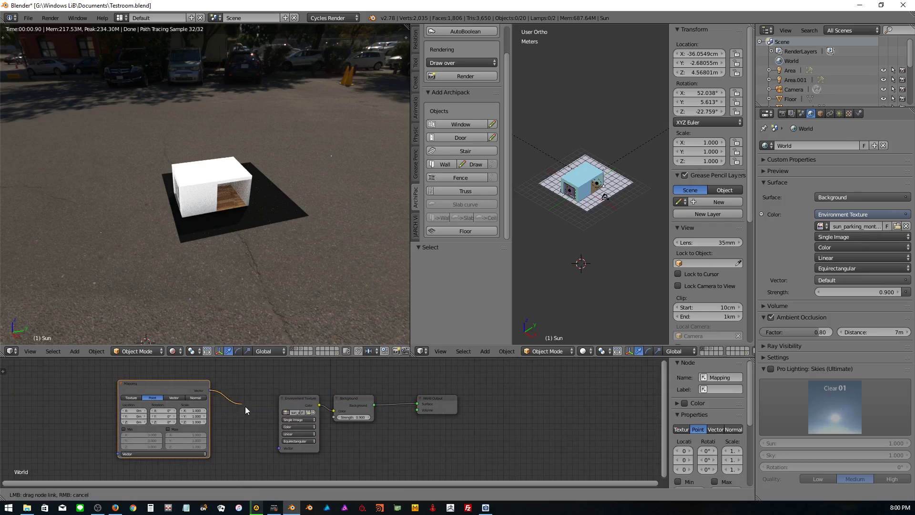
drag(181, 386, 220, 391)
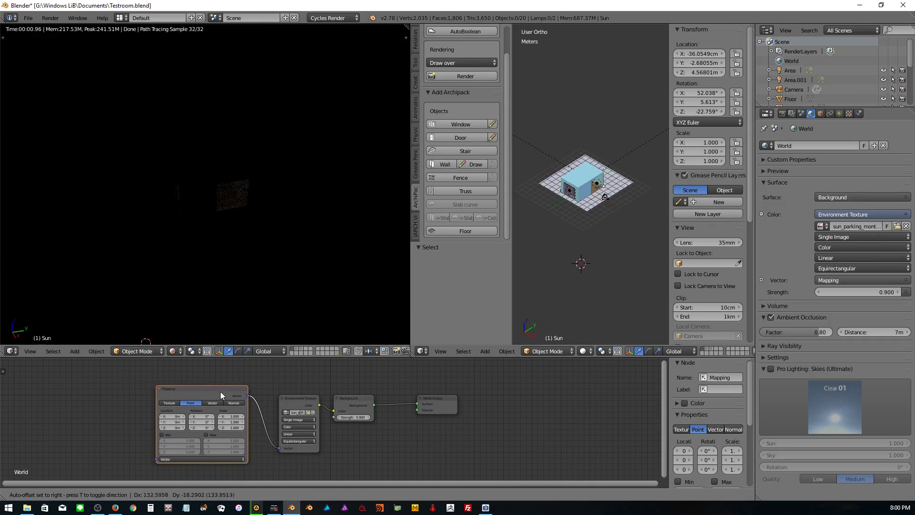
key(shift+a)
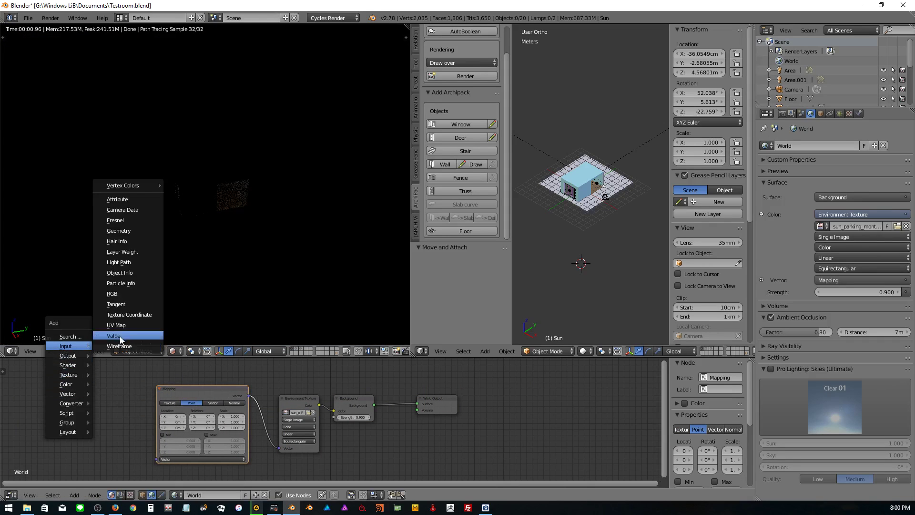
click(122, 316)
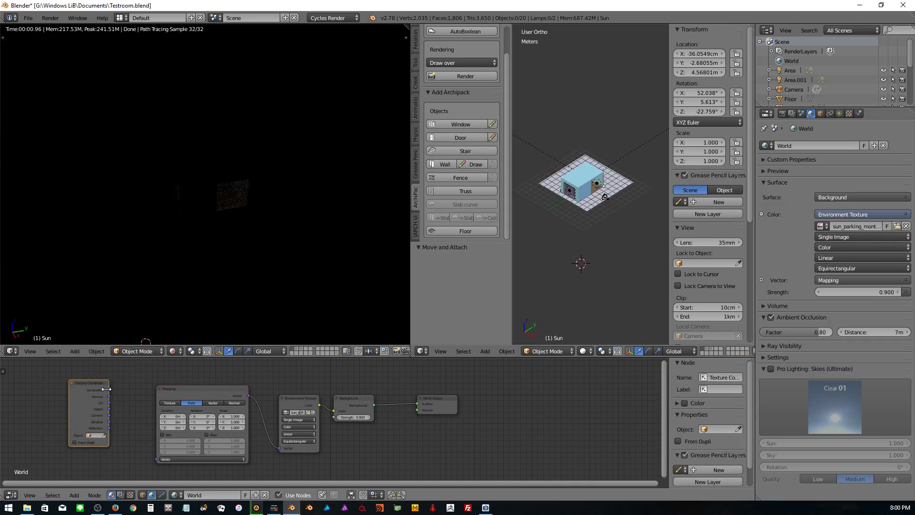
drag(106, 389, 119, 401)
drag(163, 461, 157, 459)
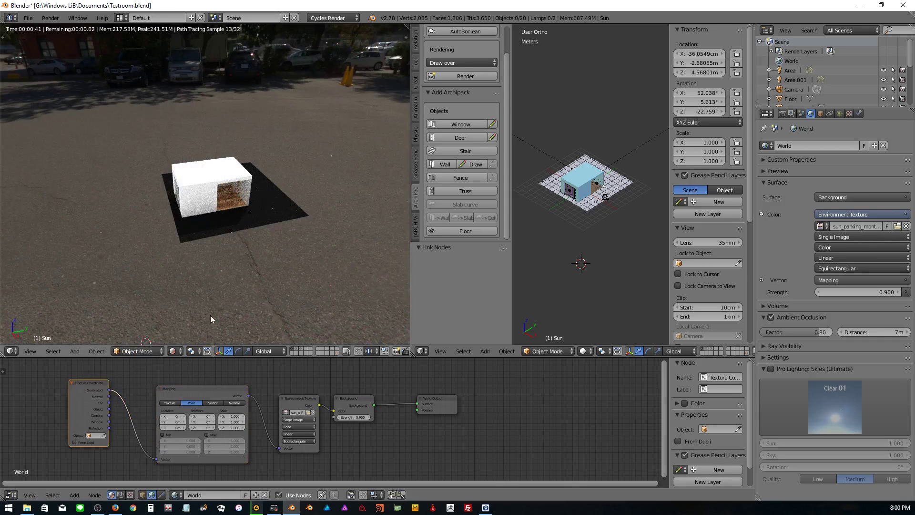
- Rotate the HDRI around Z with the Mapping rotation until sunlight falls on the floor
middle_drag(213, 217, 239, 289)
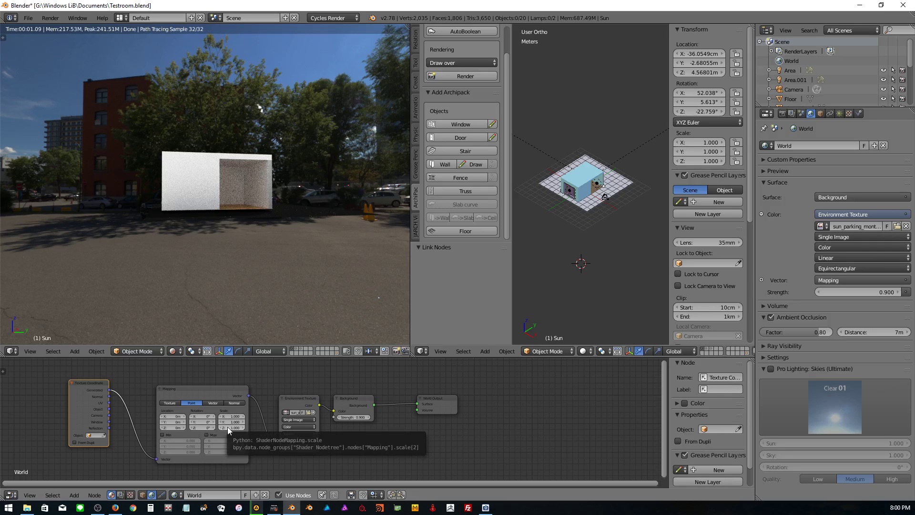
mouse_move(203, 427)
mouse_down()
mouse_move(224, 428)
mouse_move(190, 428)
mouse_up()
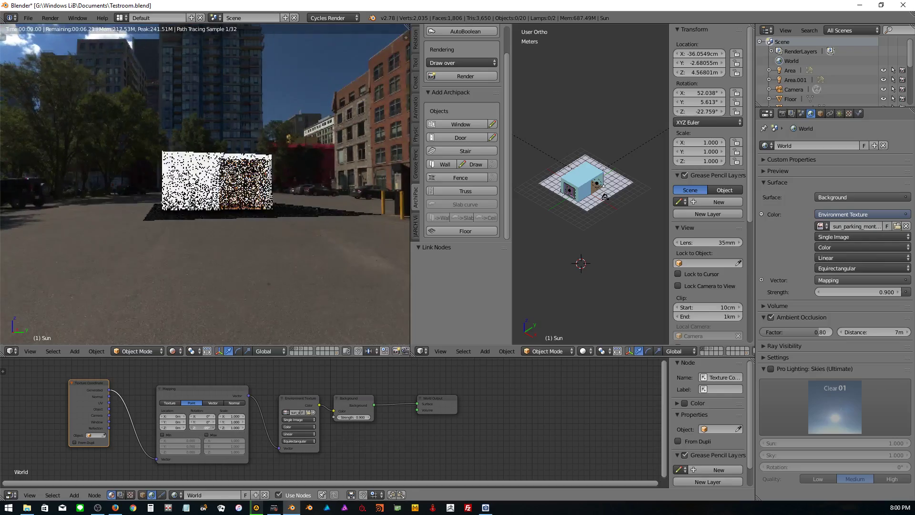
scroll(205, 178, up, 4)
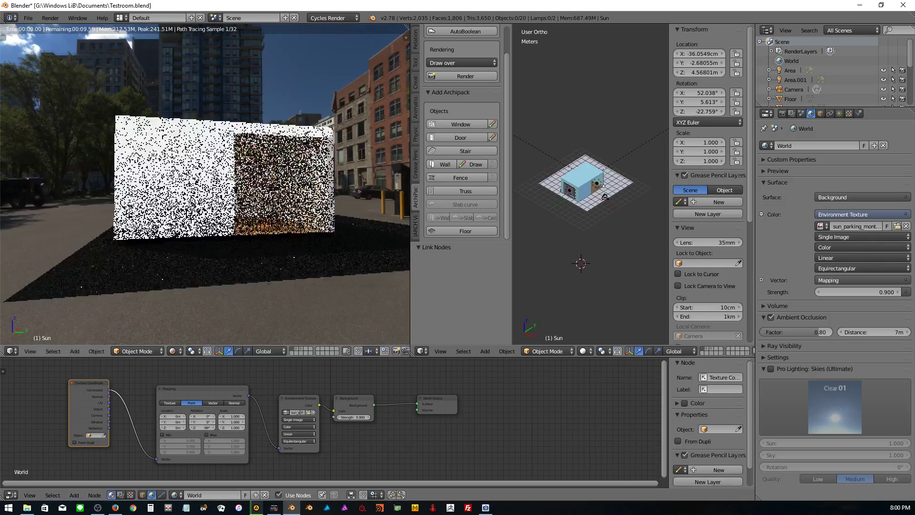
mouse_move(205, 179)
middle_down()
mouse_move(225, 263)
mouse_move(204, 272)
mouse_move(190, 264)
middle_up()
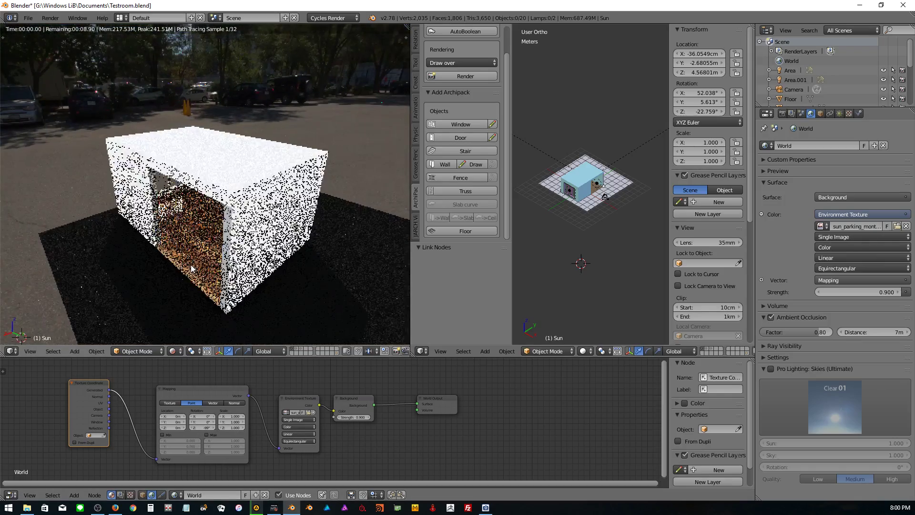
drag(201, 428, 248, 428)
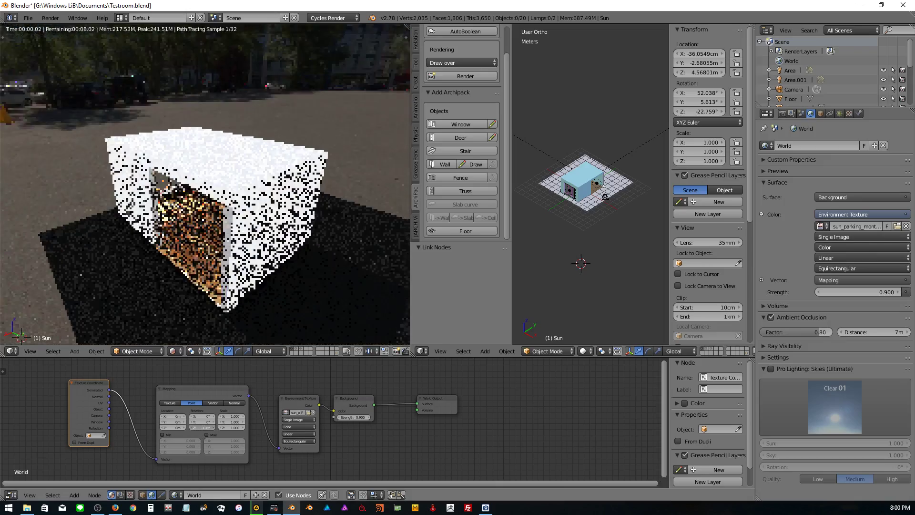
drag(248, 428, 267, 428)
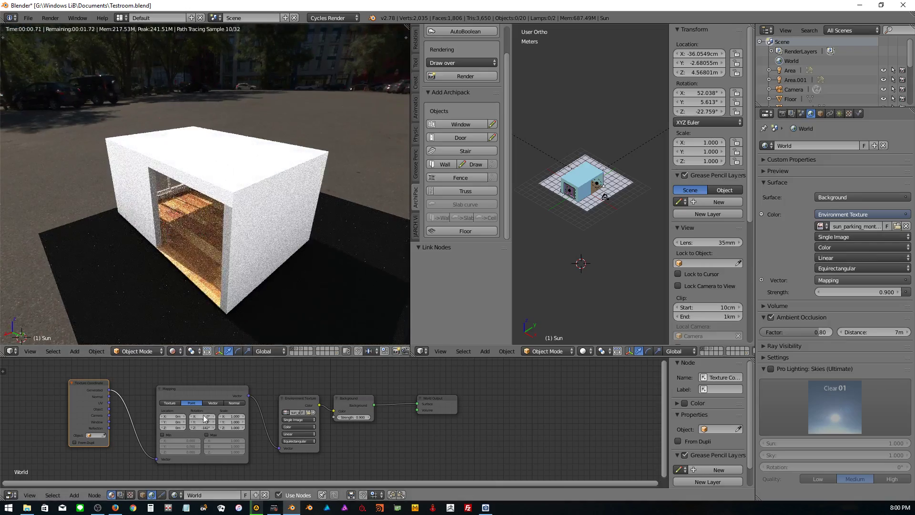
drag(201, 428, 224, 427)
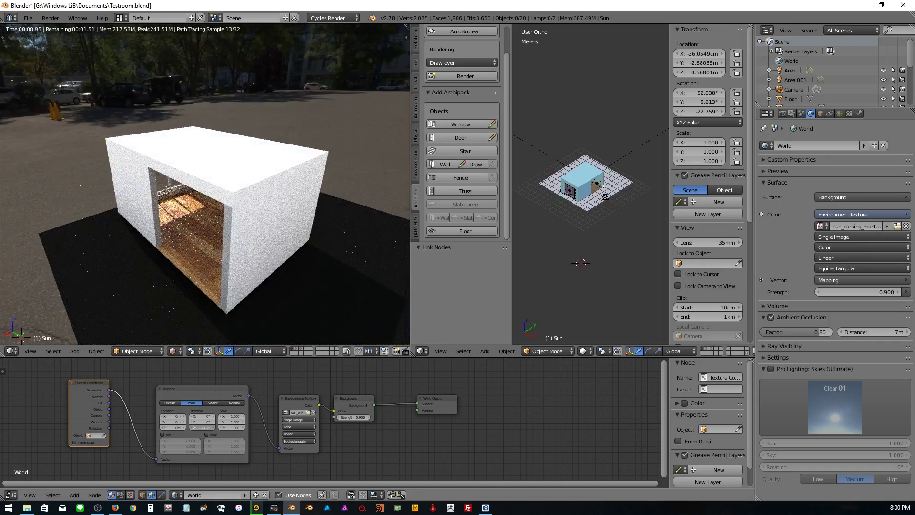
drag(202, 427, 224, 428)
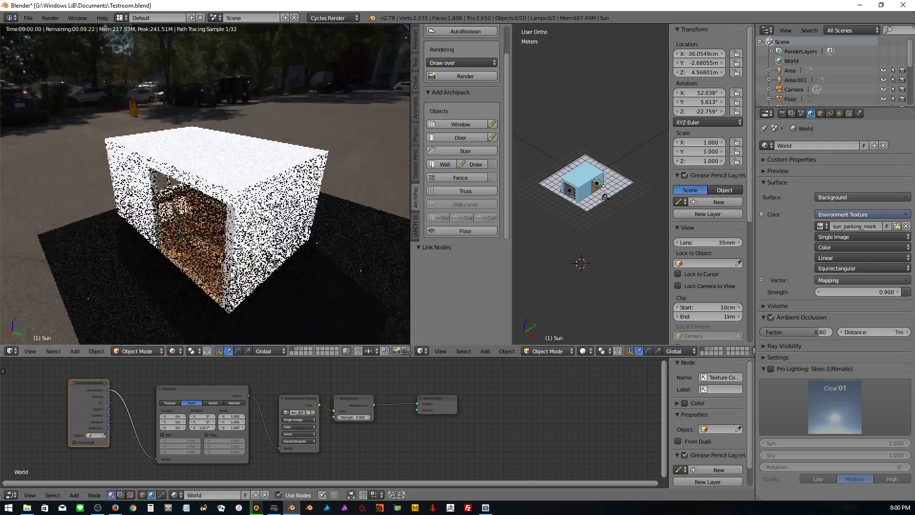
key(KP_1)
key(KP_0)
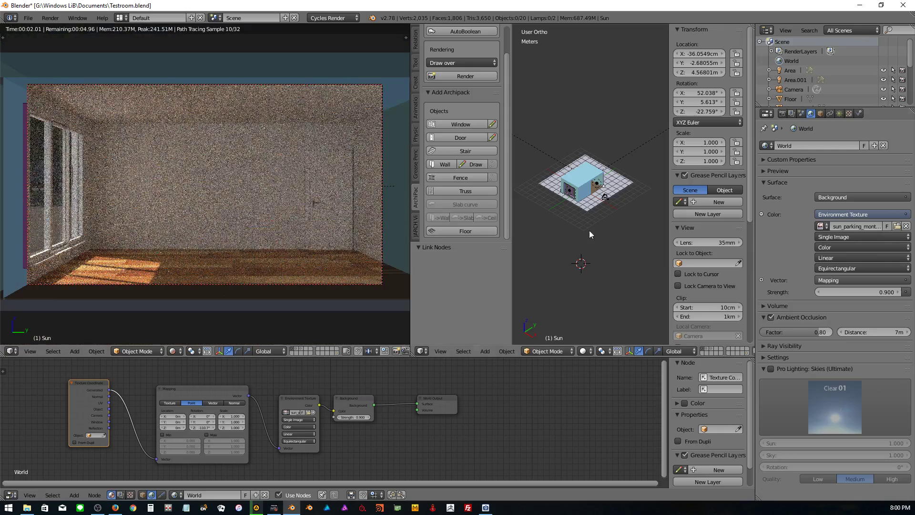
- Raise the World background strength through 3 and 4 to 5, then switch the left viewport to Solid shading
click(882, 293)
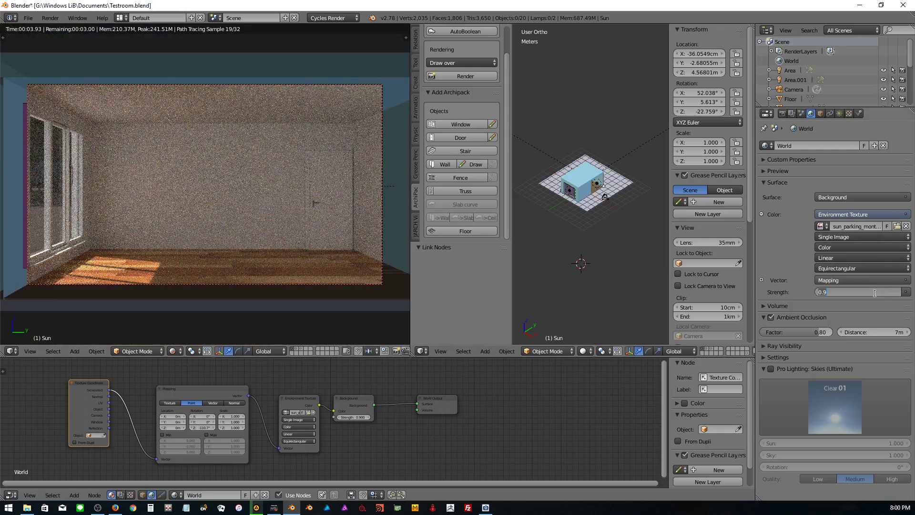
text(3)
key(Return)
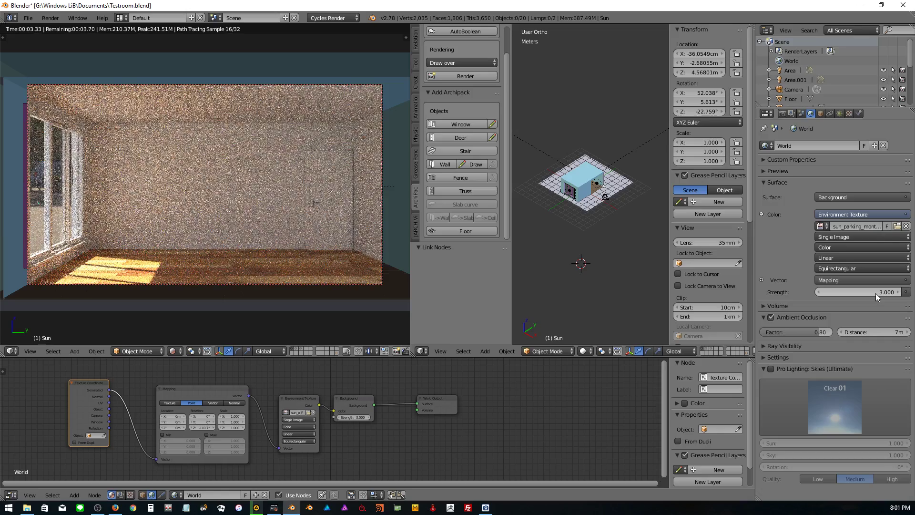
click(876, 293)
text(4)
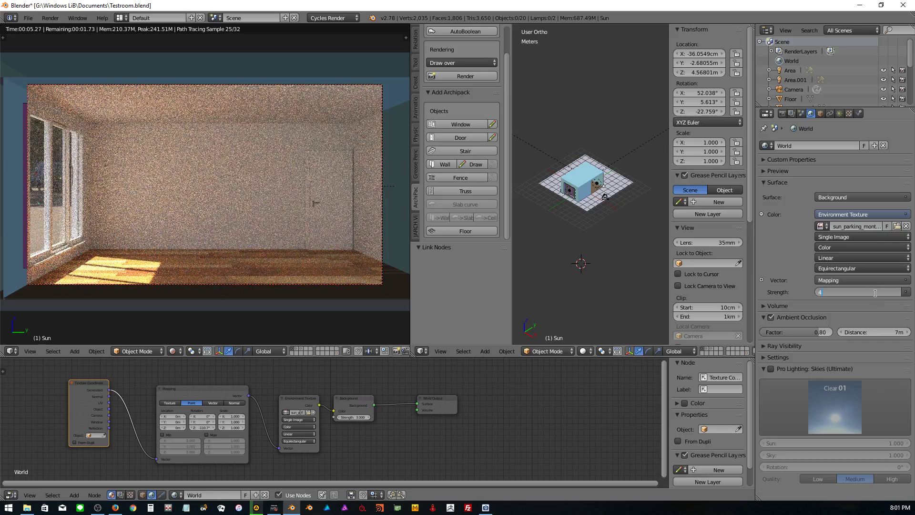
key(Return)
click(875, 294)
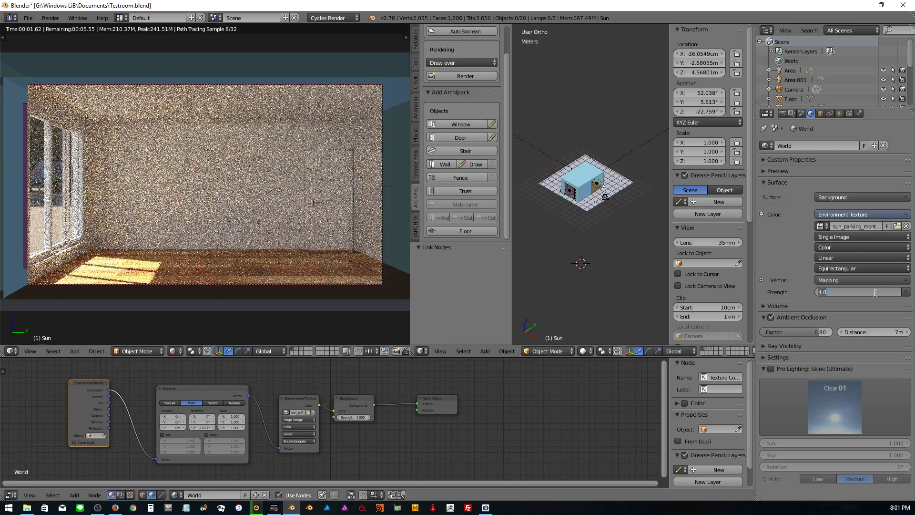
text(5.000)
key(Return)
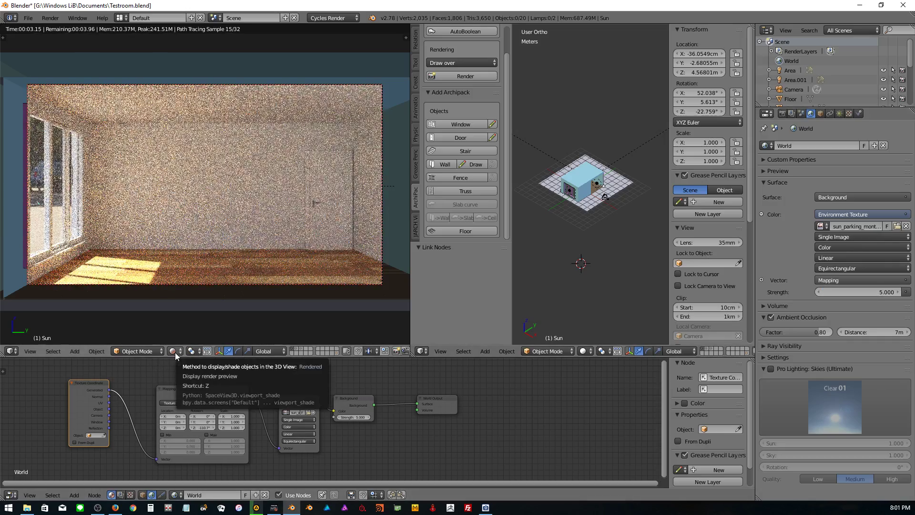
click(174, 355)
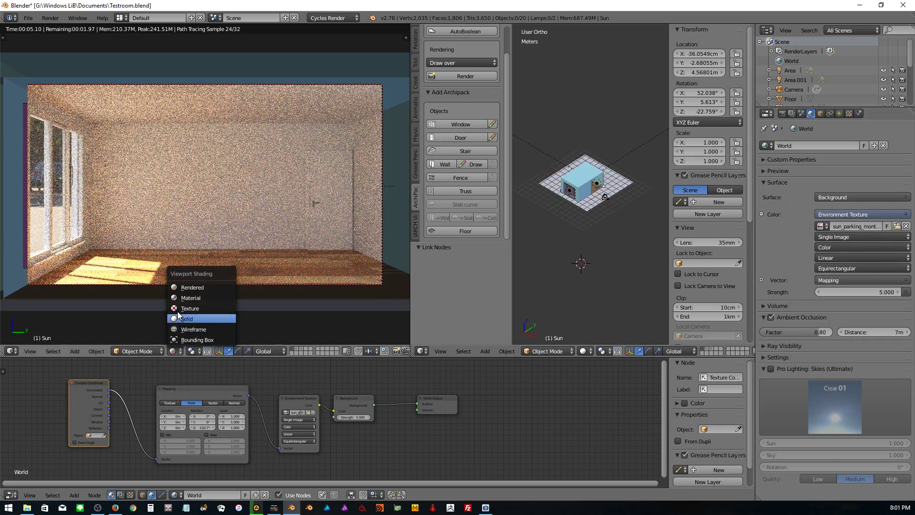
click(178, 308)
- Start a full F12 render of the room and show the Render tab's sampling settings
key(F12)
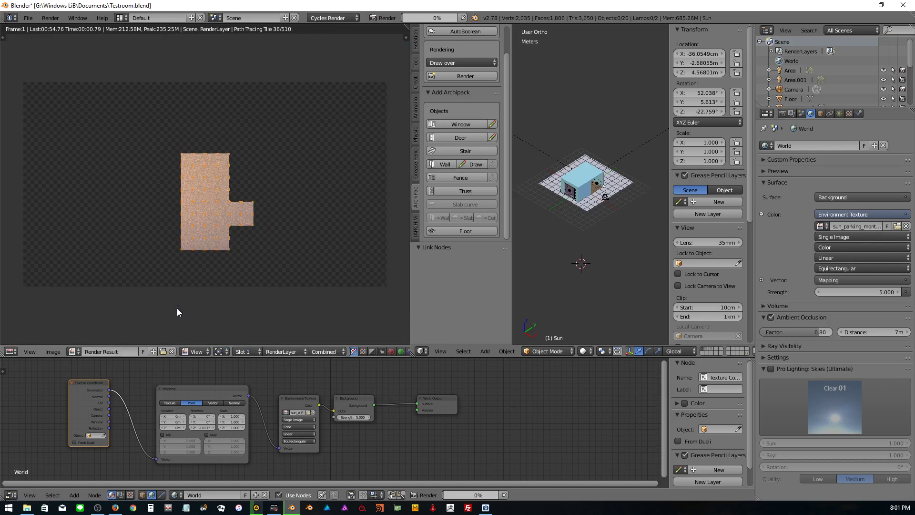
click(783, 115)
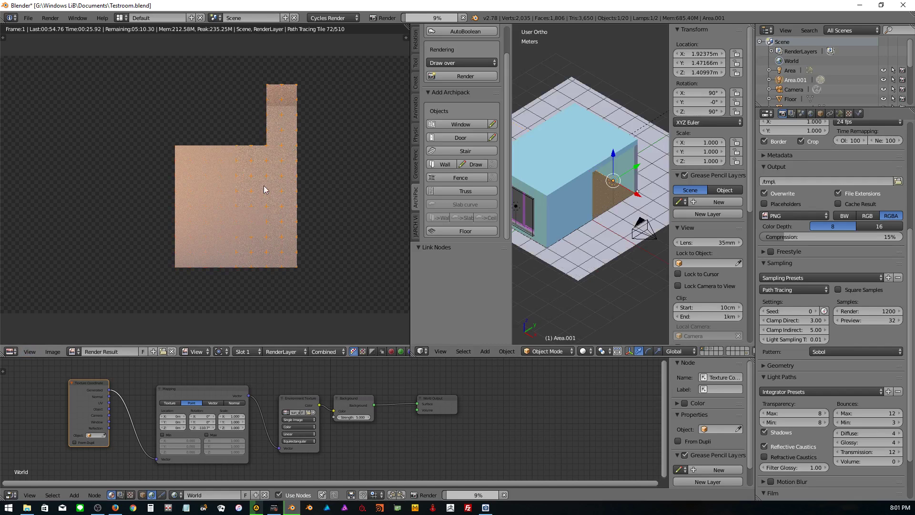
- Duplicate the Area.001 lamp as Area.002, shifted about 1.09 m along X
click(10, 352)
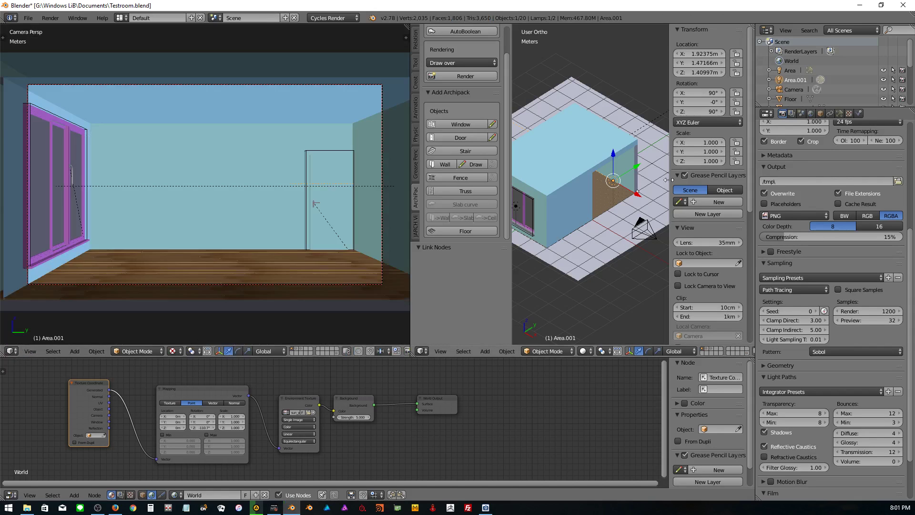
scroll(580, 185, up, 2)
scroll(608, 178, up, 3)
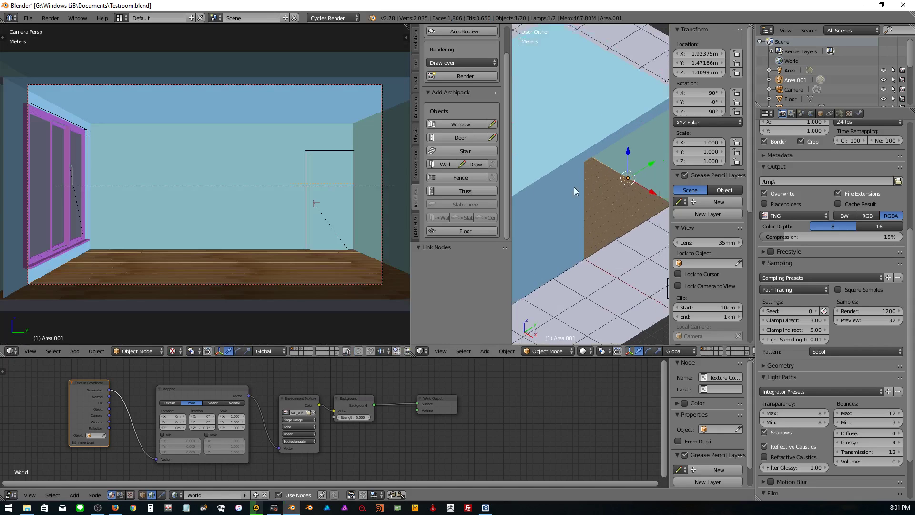
scroll(574, 187, down, 2)
scroll(556, 207, up, 1)
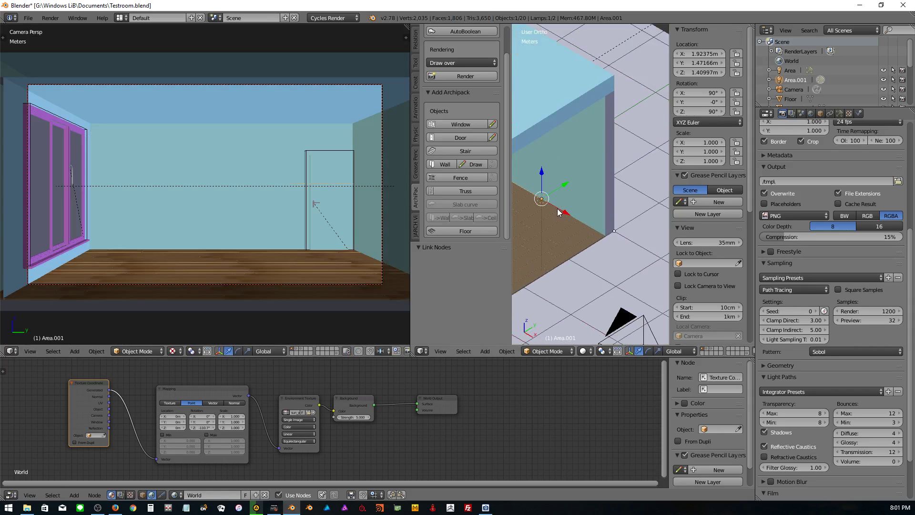
key(shift+d)
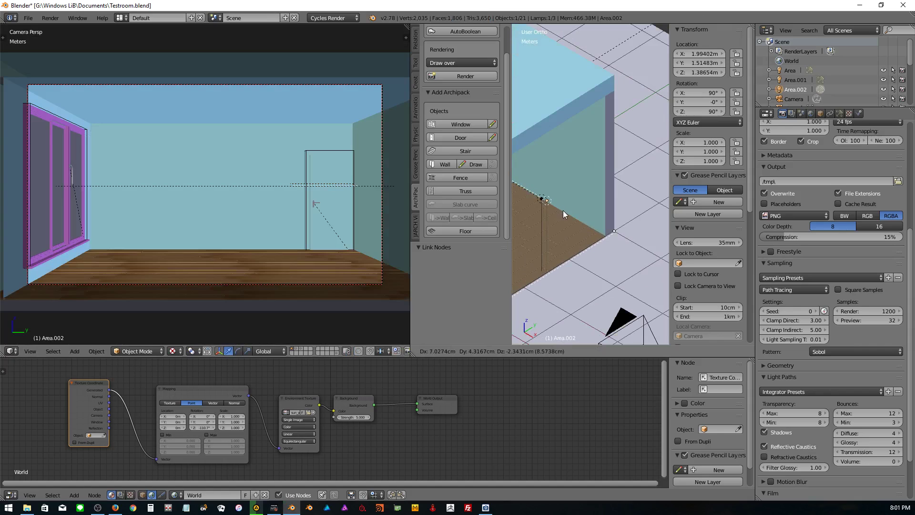
key(x)
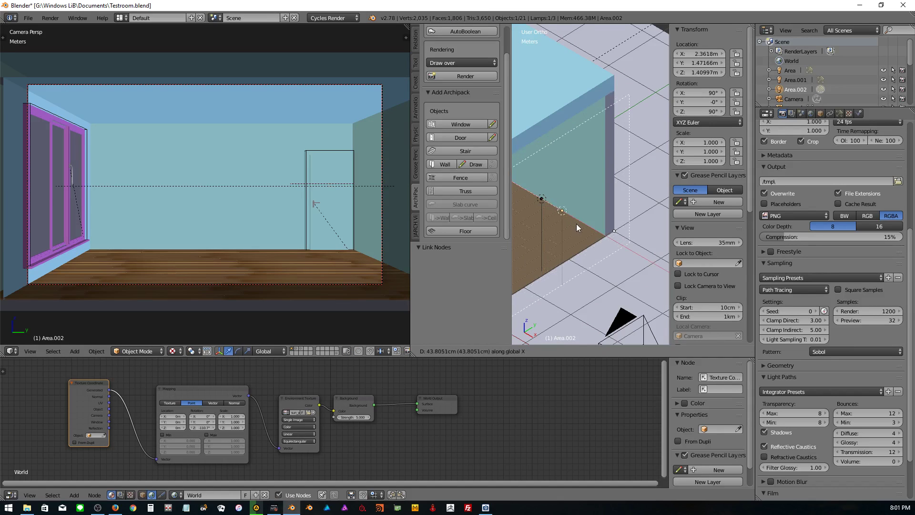
click(599, 256)
- Show Area.002's lamp settings and set the left viewport to Rendered shading
scroll(591, 253, down, 1)
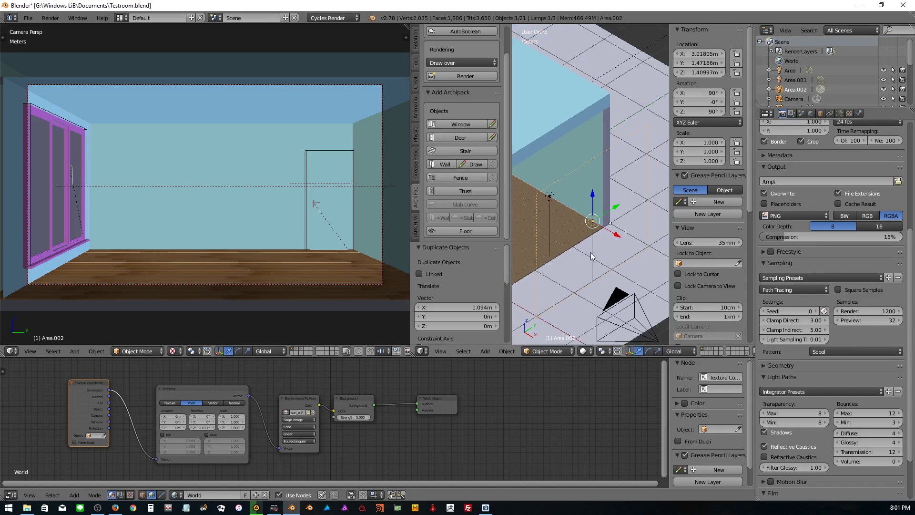
scroll(590, 251, down, 1)
click(840, 113)
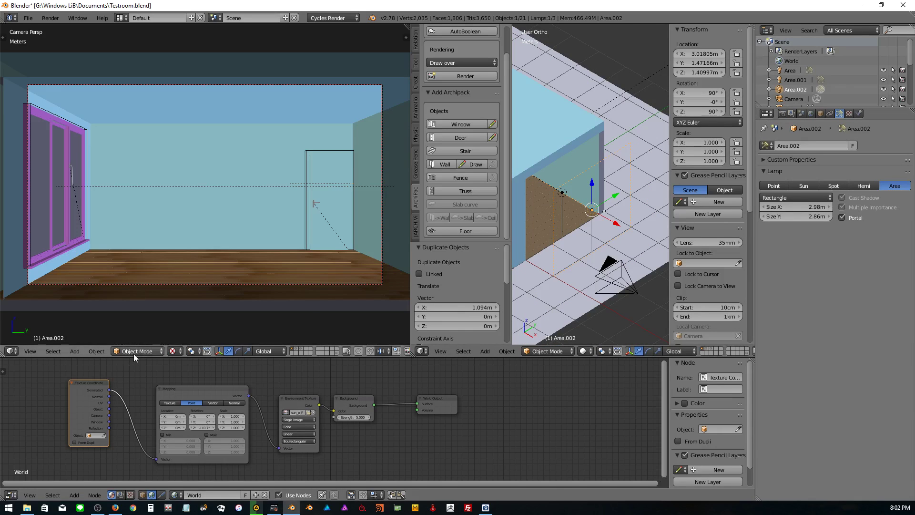
click(174, 352)
click(181, 288)
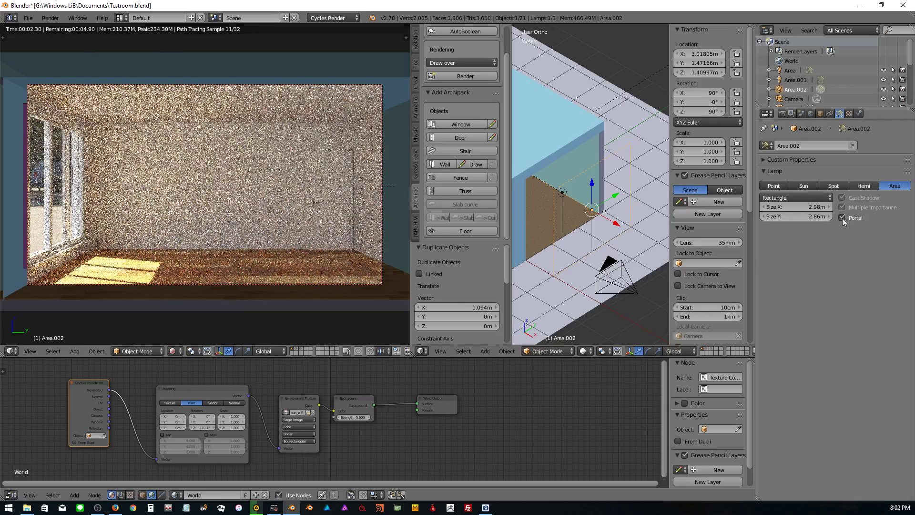
- Uncheck Portal on Area.002 and adjust its emission strength, settling at 58.9
click(842, 217)
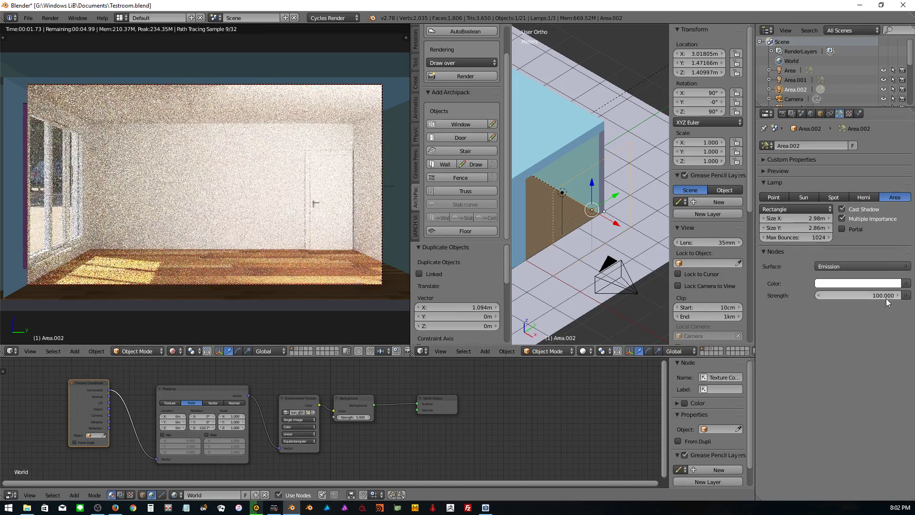
drag(888, 296, 811, 296)
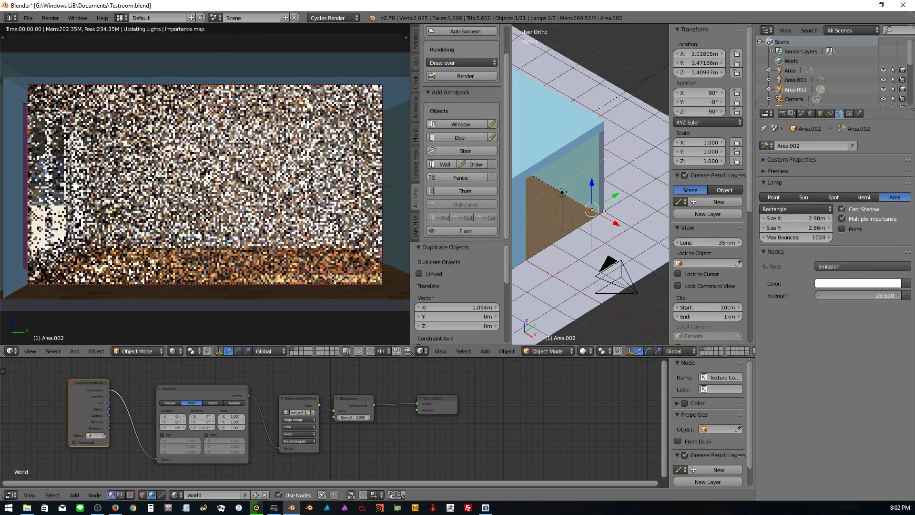
drag(811, 297, 839, 296)
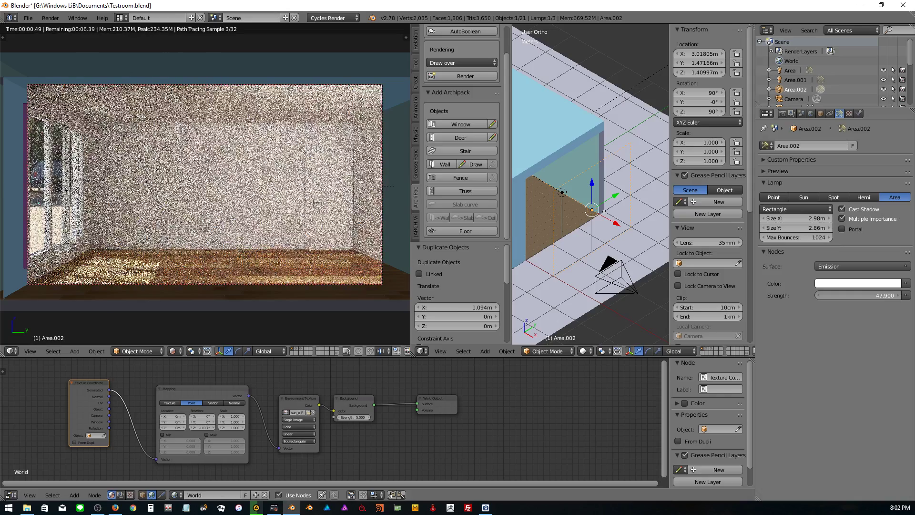
drag(858, 296, 878, 296)
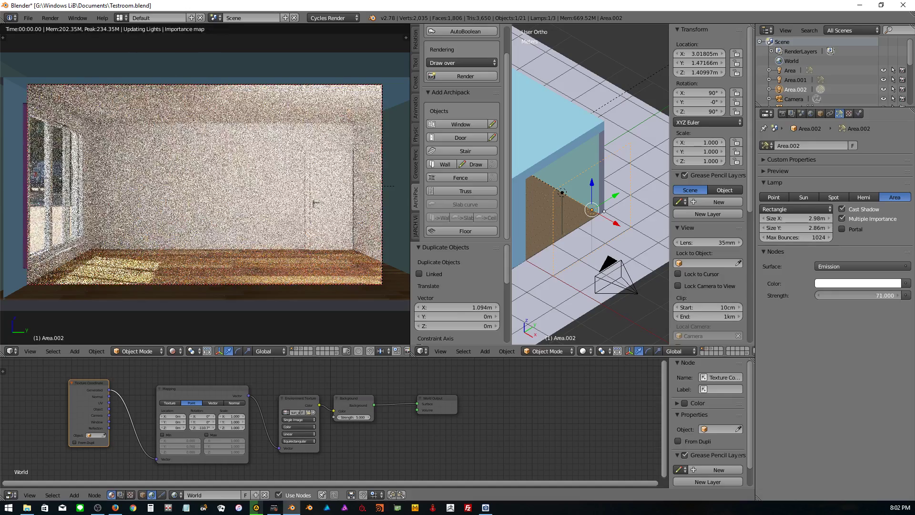
mouse_move(878, 296)
mouse_down()
mouse_move(896, 296)
mouse_move(867, 295)
mouse_up()
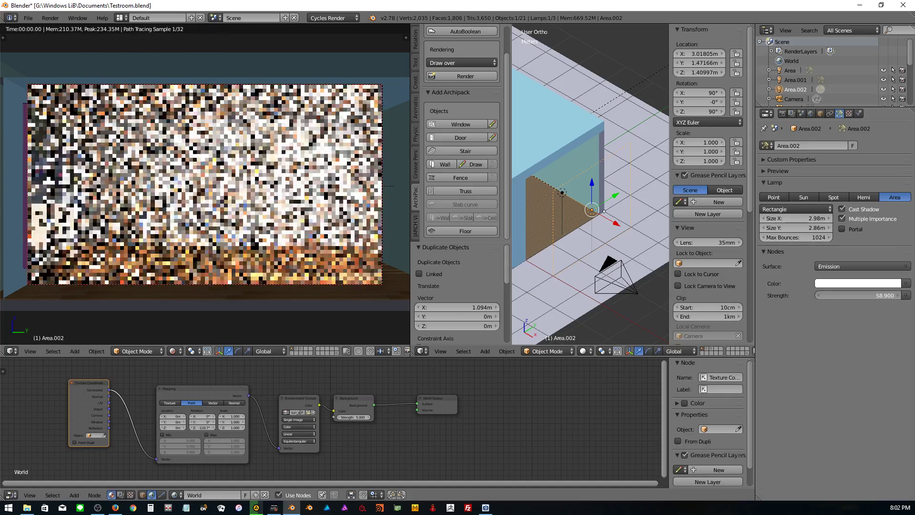
scroll(573, 238, down, 2)
scroll(573, 238, down, 3)
scroll(570, 239, down, 1)
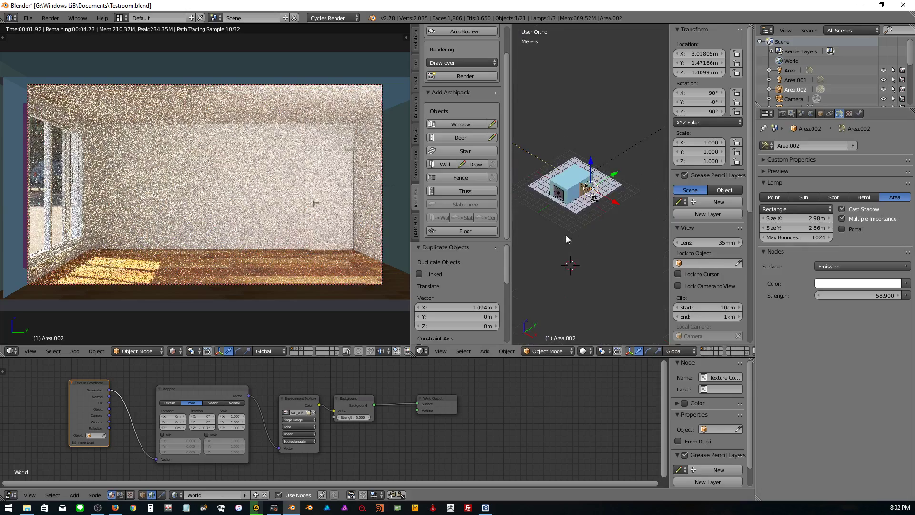
scroll(558, 200, up, 1)
scroll(553, 203, up, 1)
scroll(551, 205, up, 2)
- Duplicate the window Area lamp as Area.003, shift it about 66 cm along Y, and turn off Portal
scroll(553, 208, up, 3)
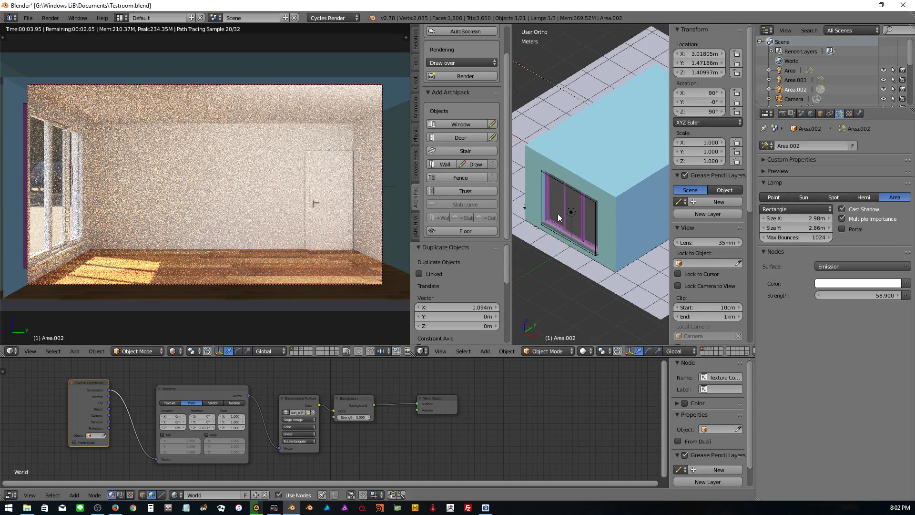
right_click(571, 219)
key(shift+d)
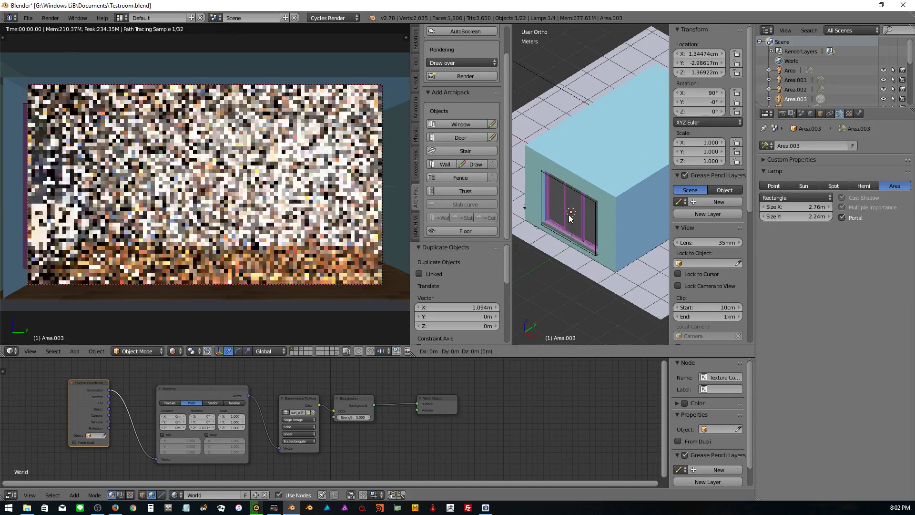
key(y)
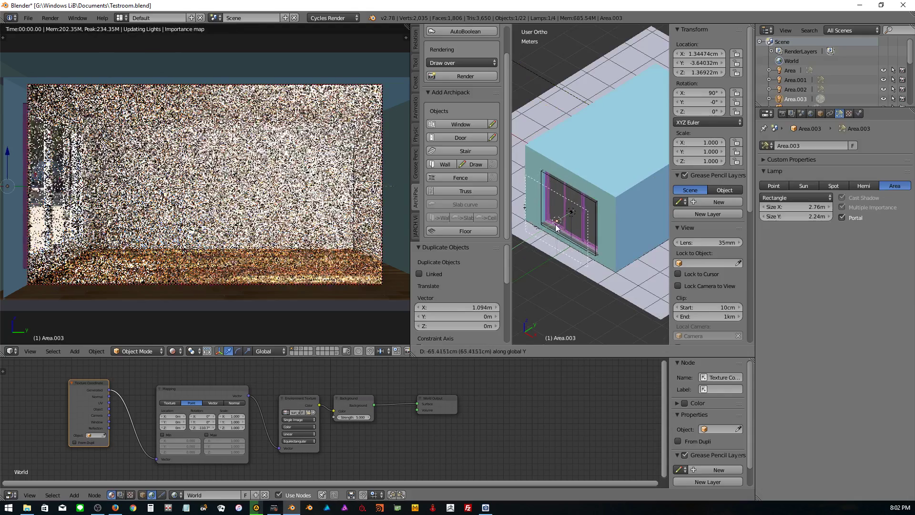
click(578, 213)
click(856, 218)
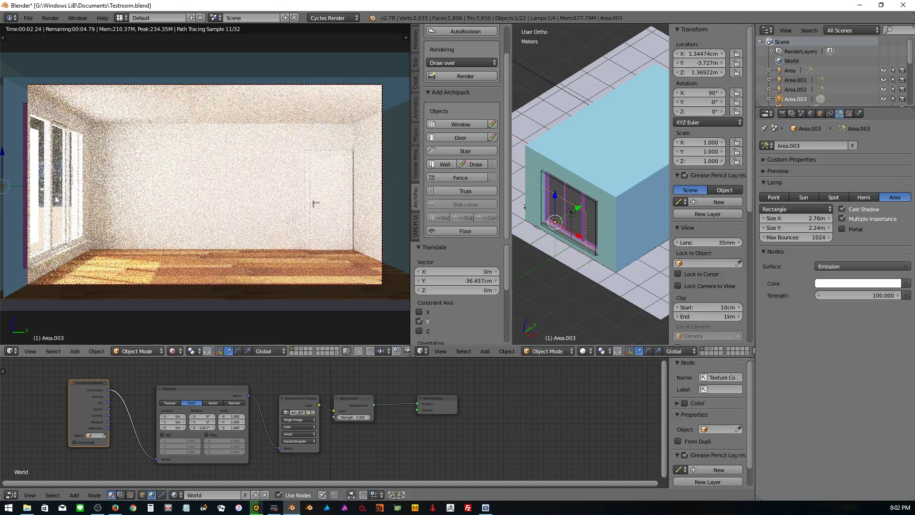
key(g)
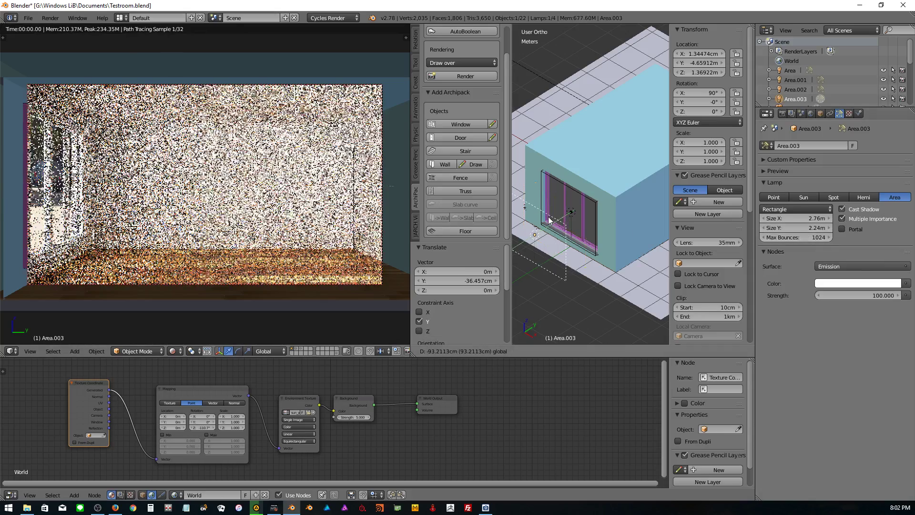
click(542, 230)
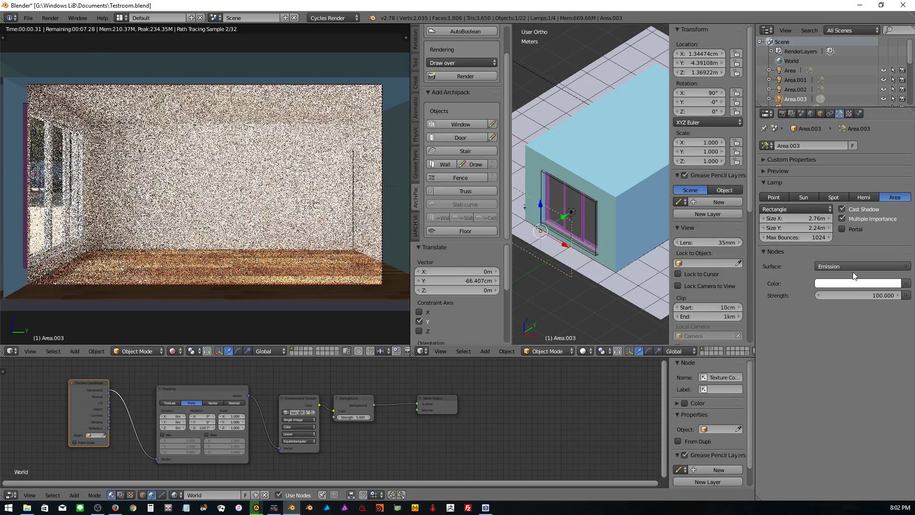
- Set Area.003's emission strength to 10, then raise it to about 60.3
drag(860, 293, 893, 299)
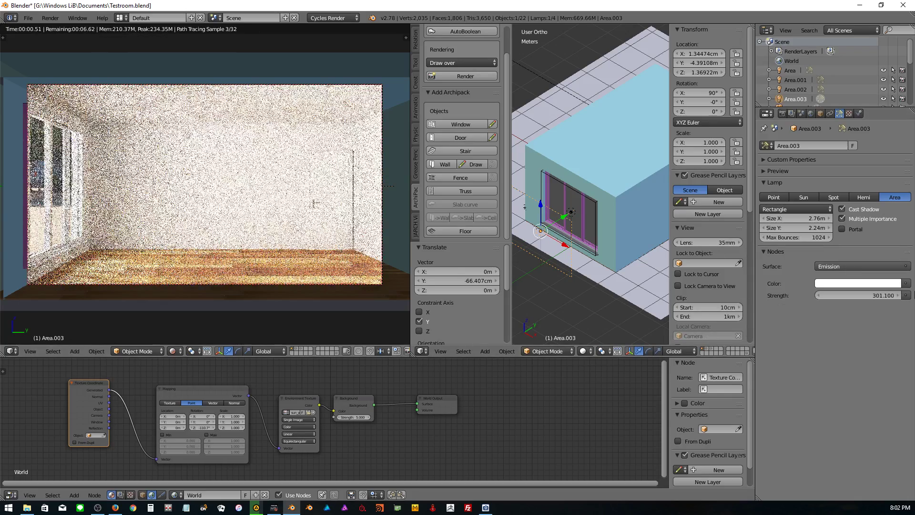
click(876, 299)
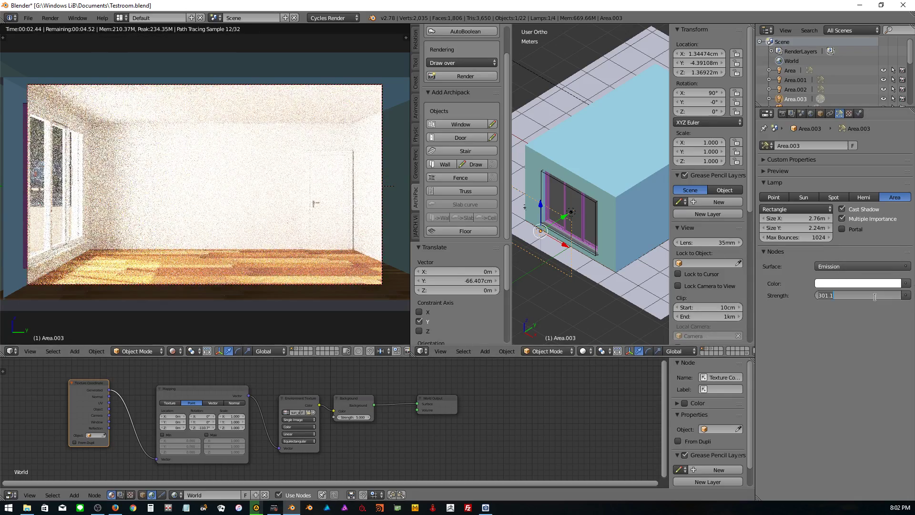
text(10)
key(Return)
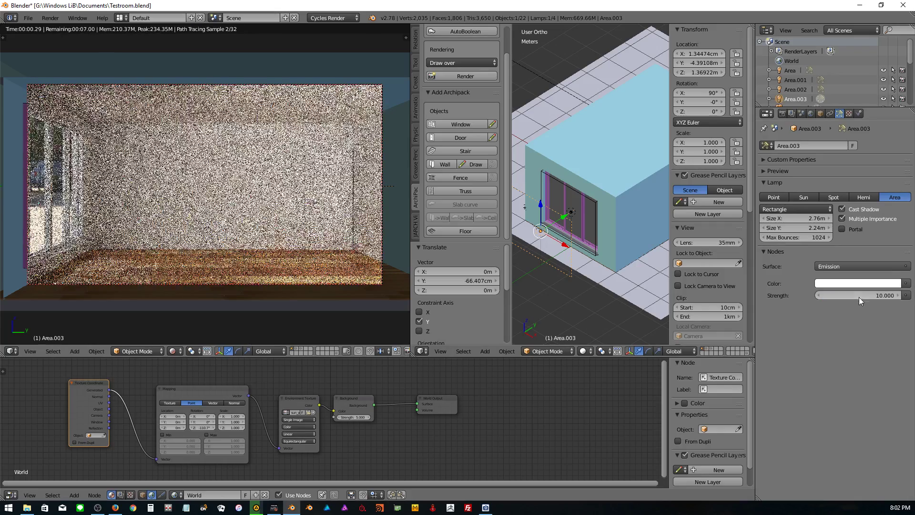
drag(858, 295, 887, 296)
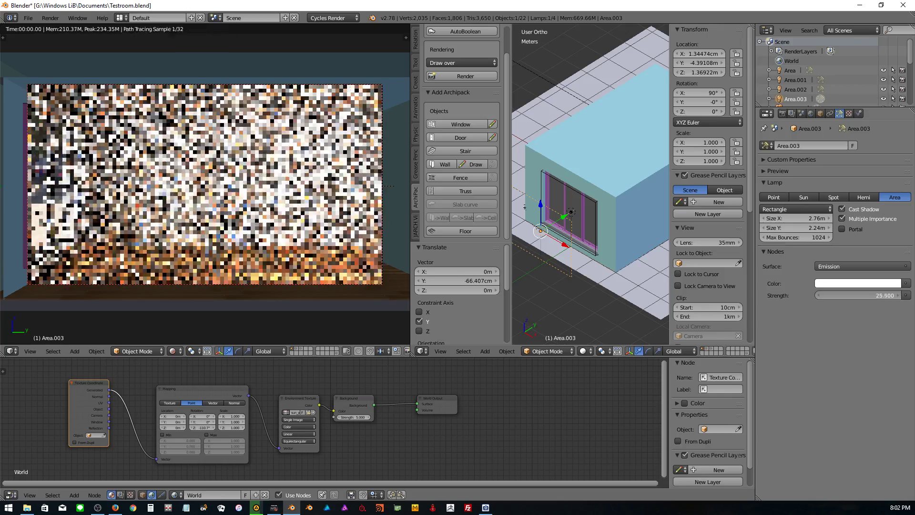
drag(885, 296, 901, 296)
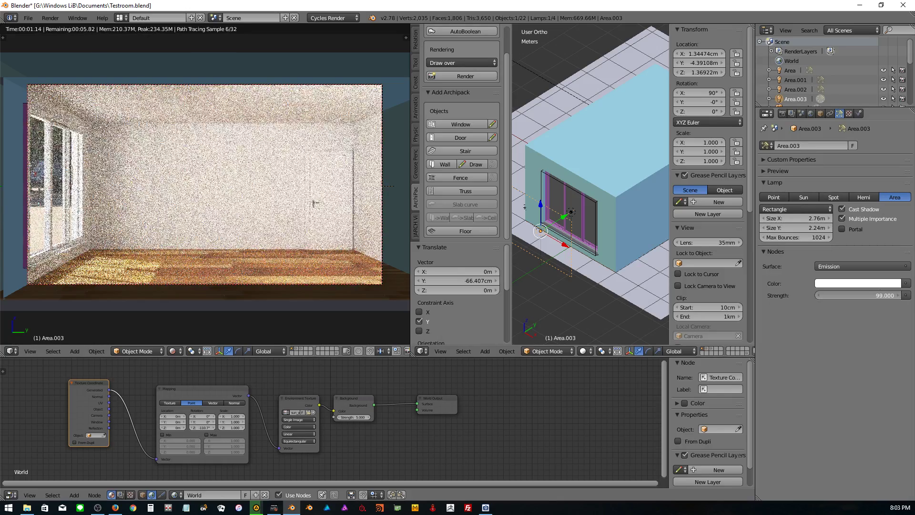
drag(885, 296, 874, 295)
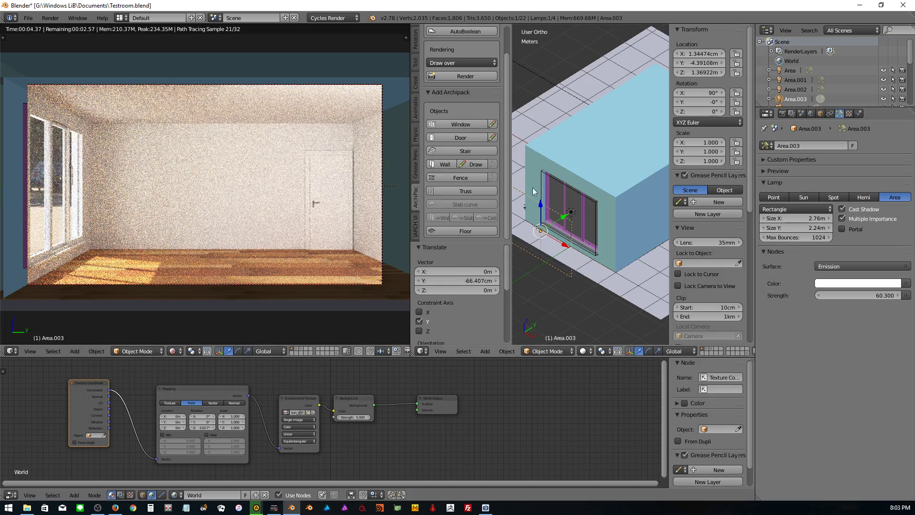
scroll(564, 156, down, 3)
scroll(564, 156, down, 3)
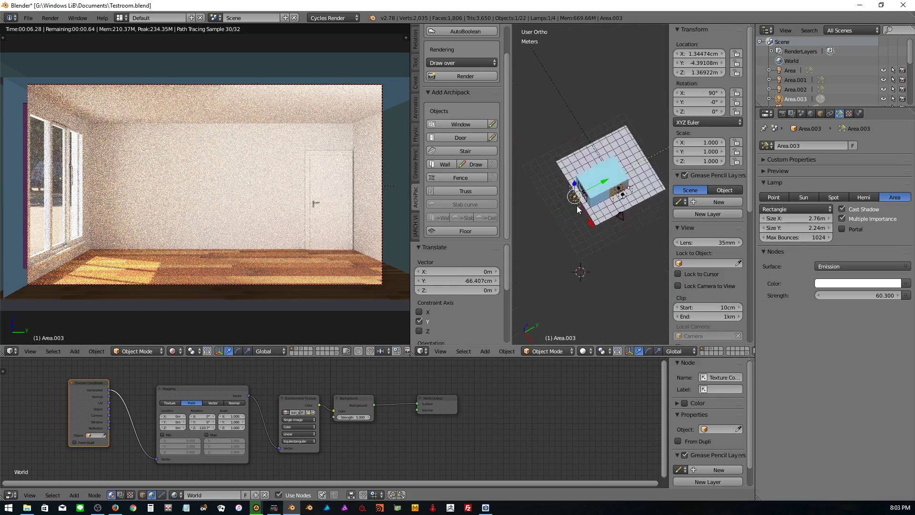
middle_drag(564, 157, 523, 216)
scroll(595, 211, up, 2)
scroll(594, 211, up, 2)
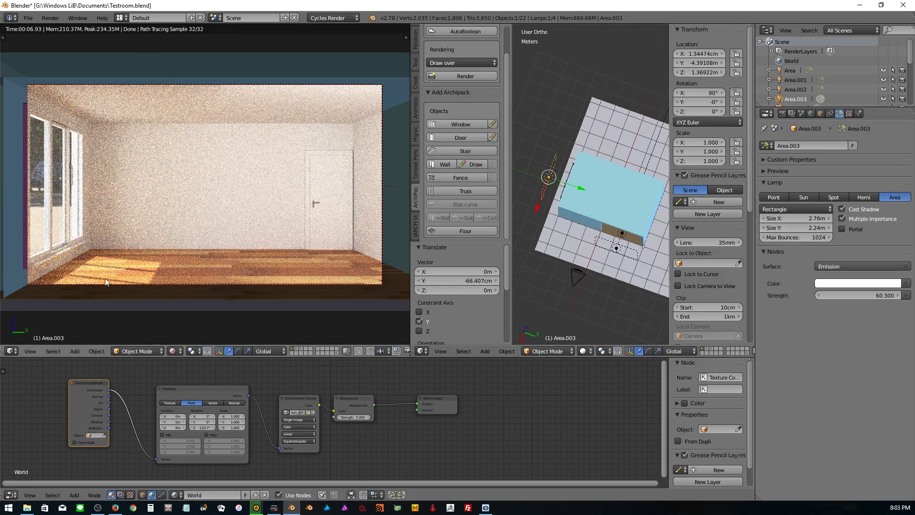
- Open fjord_cloudy_sainte-rose-du-nord_canada.exr from Exterior HDRI PACK1 as the world environment texture
click(812, 113)
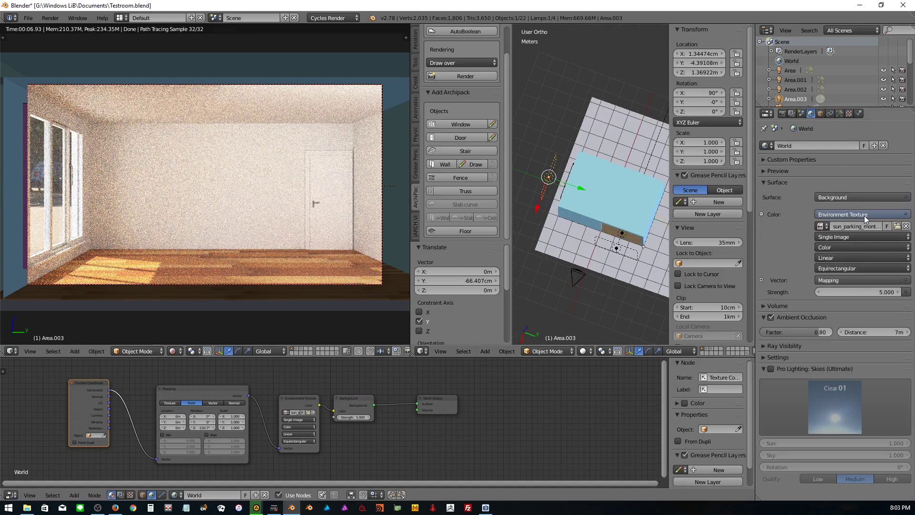
click(906, 226)
click(868, 228)
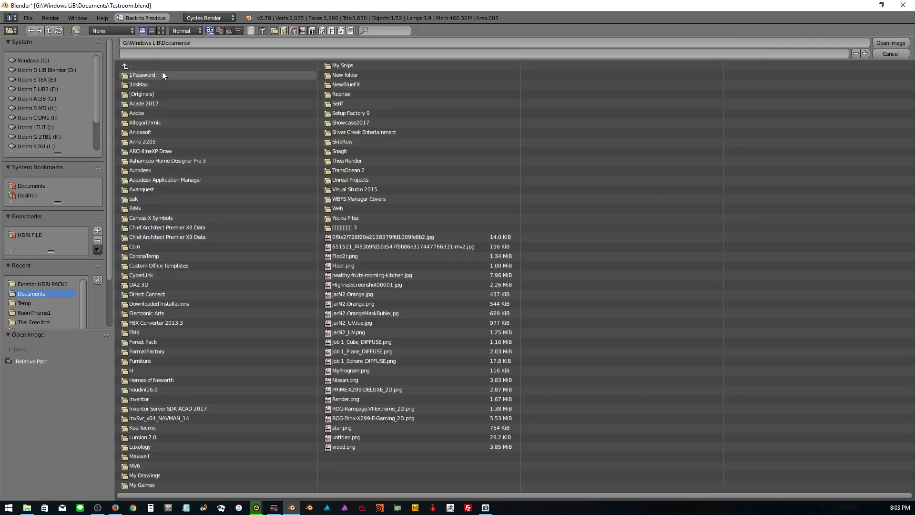
click(27, 240)
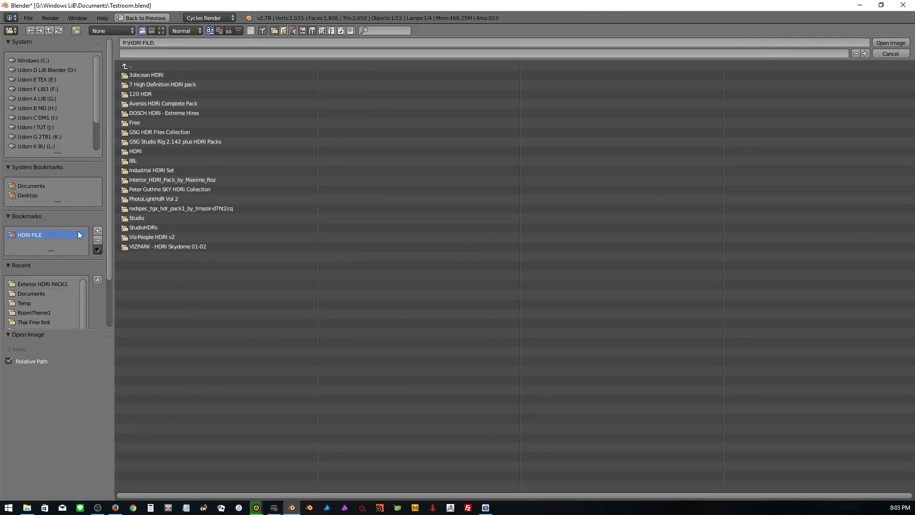
click(209, 207)
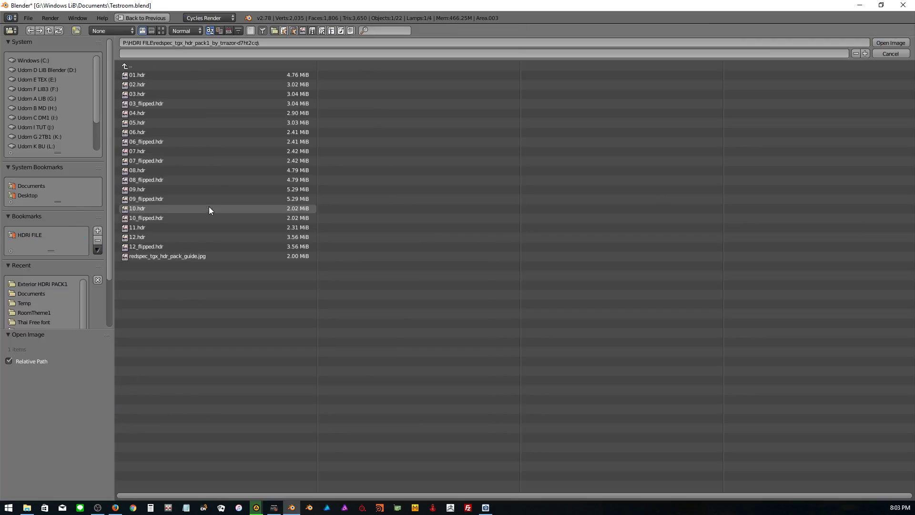
click(134, 67)
click(219, 179)
click(190, 81)
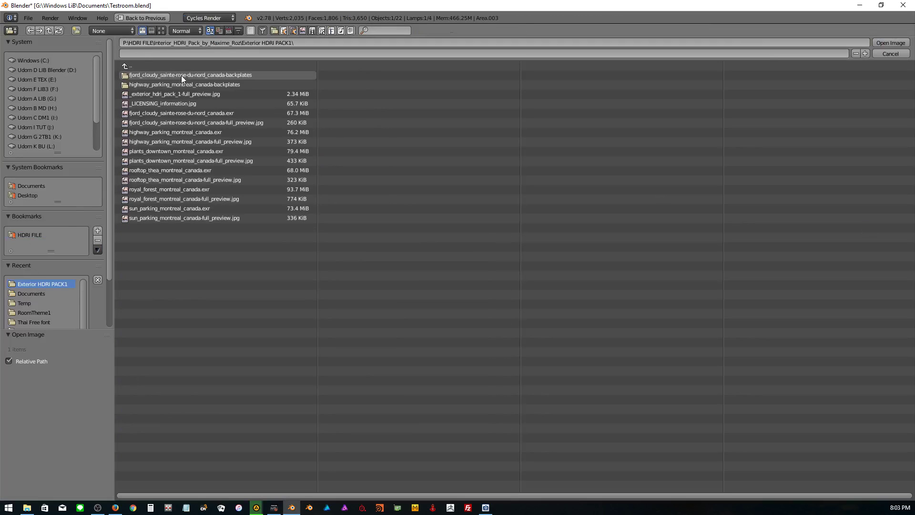
click(162, 32)
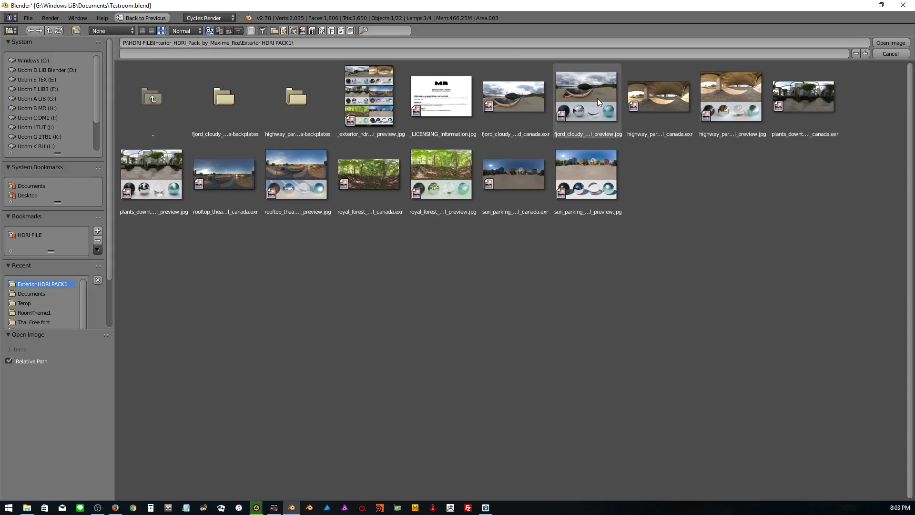
click(490, 107)
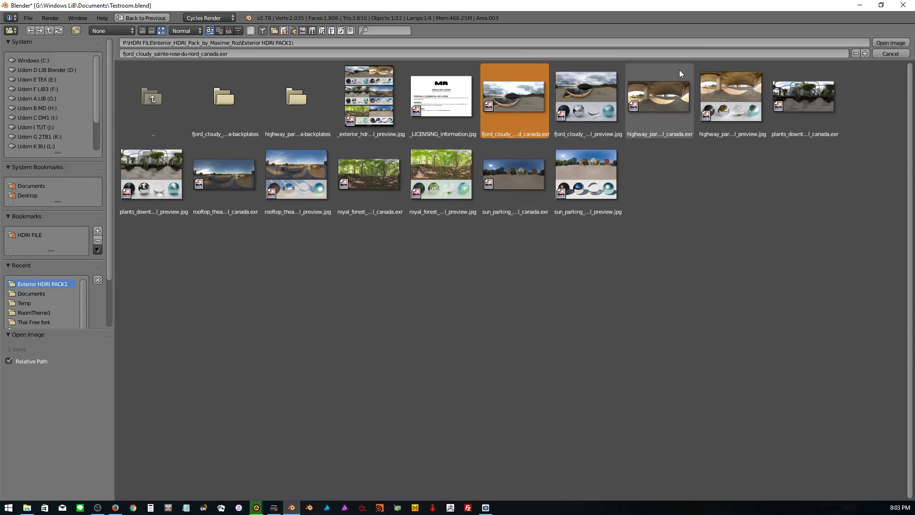
click(903, 45)
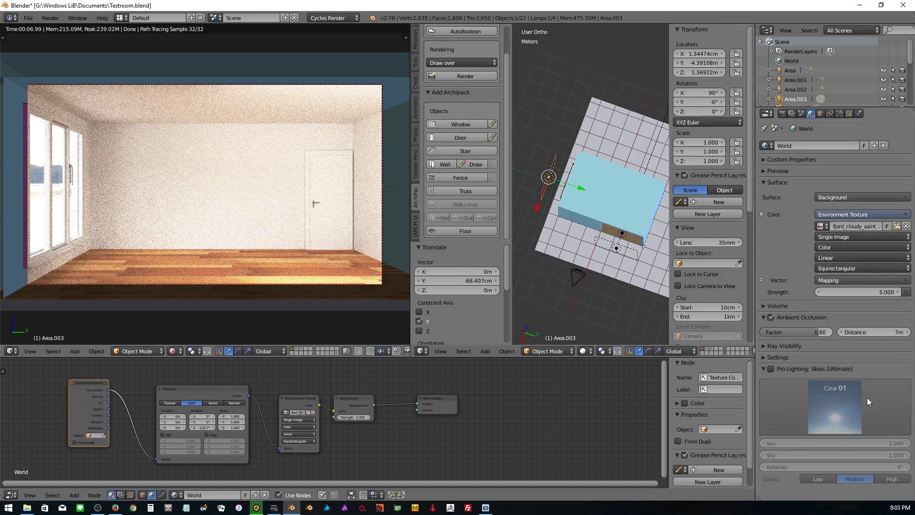
- Replace the fjord image with the Pro Lighting Skies Evening 11 preset, with Sky 6.97 and Sun 7.53
click(906, 227)
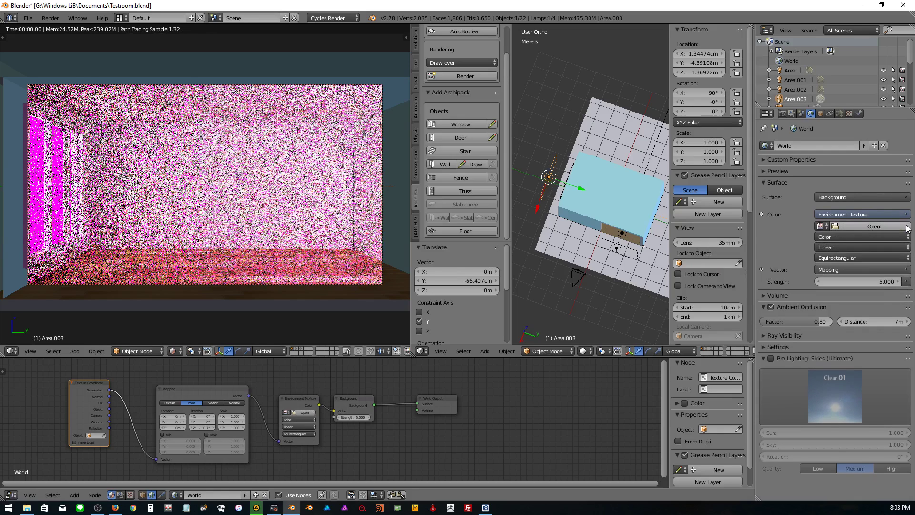
click(768, 184)
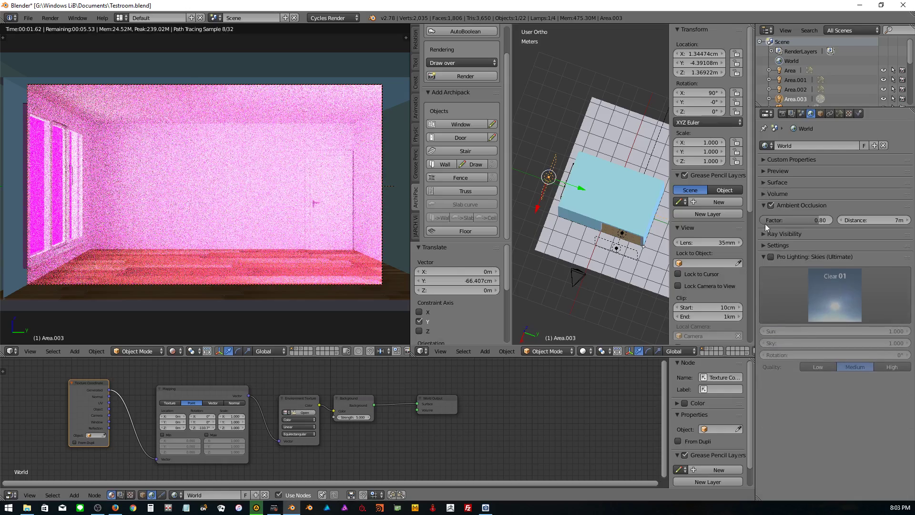
click(771, 258)
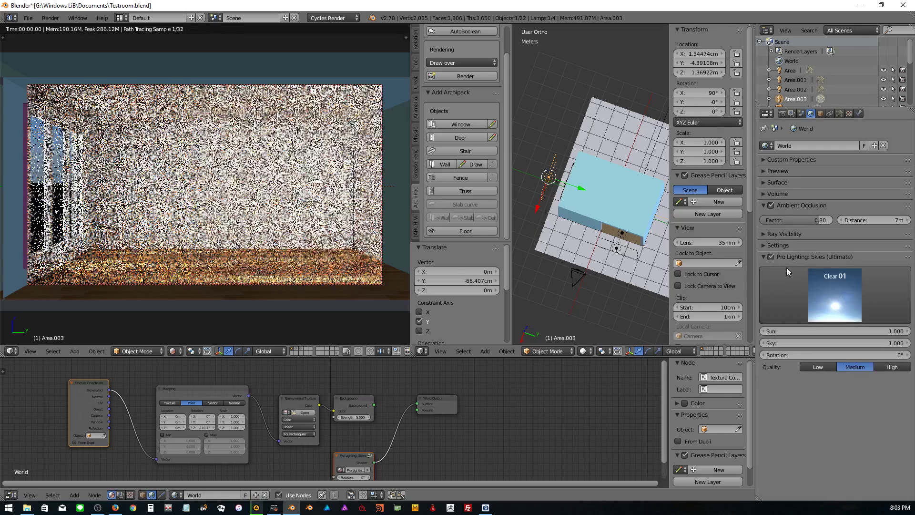
click(824, 293)
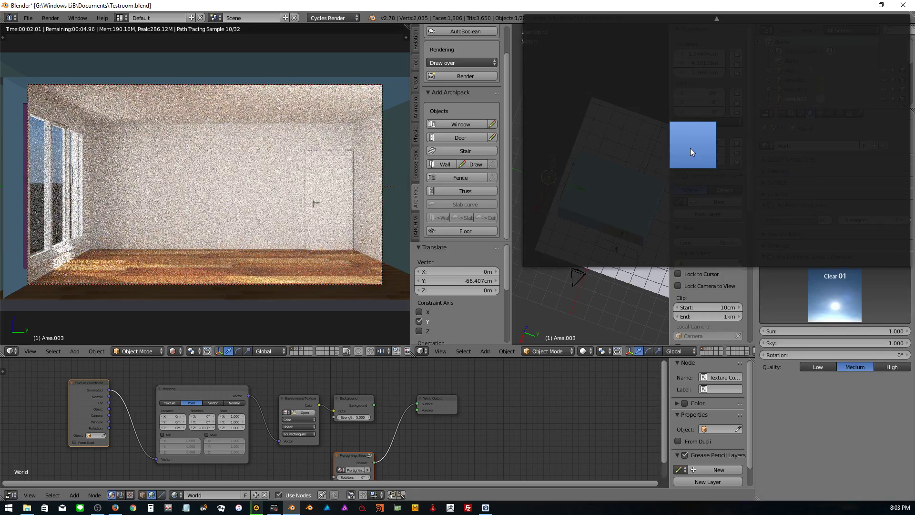
scroll(690, 148, down, 2)
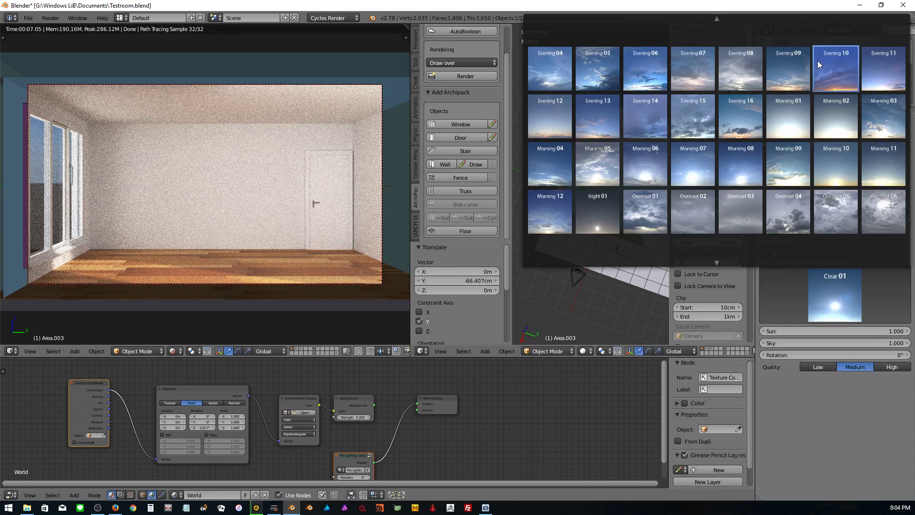
click(879, 69)
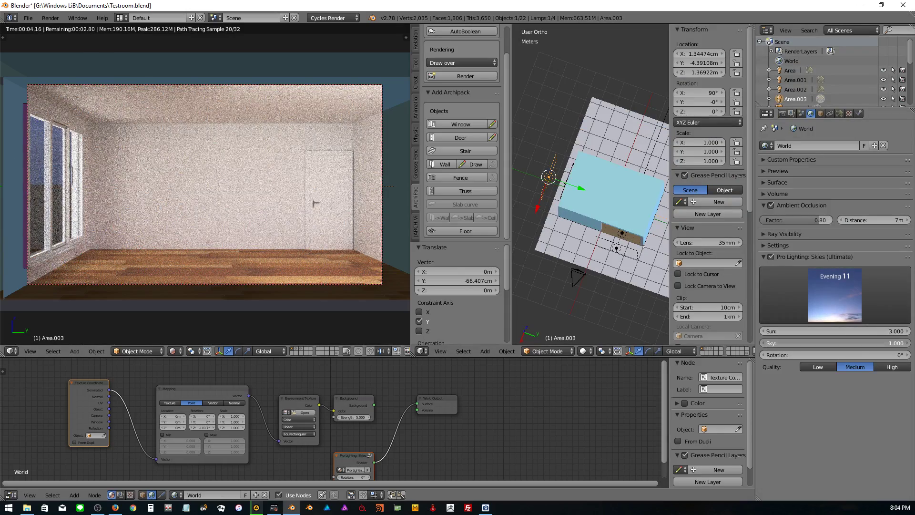
drag(835, 343, 872, 332)
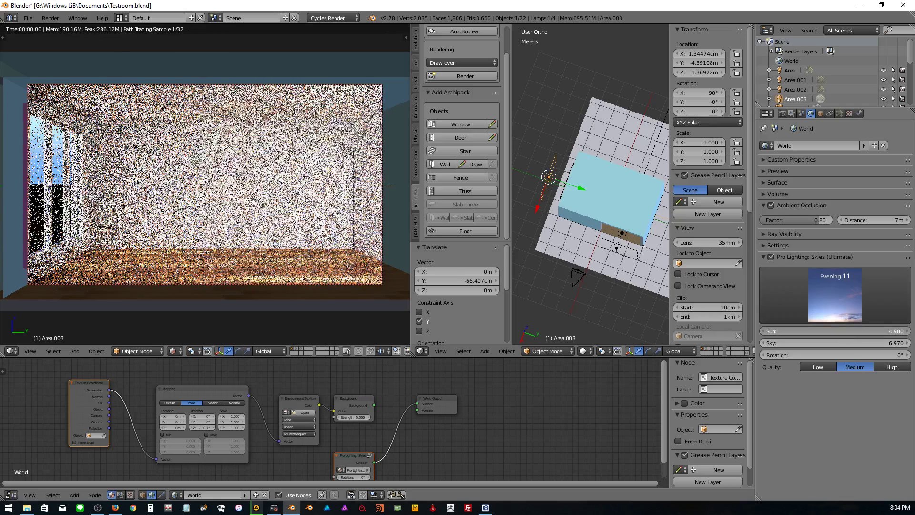
drag(873, 331, 896, 331)
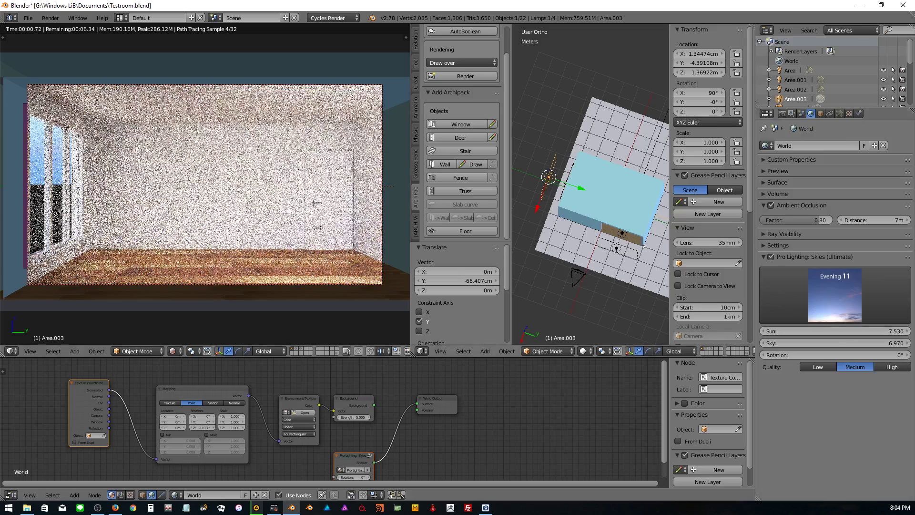
- Enable Film > Transparent in the Render properties, then return to the World tab
click(783, 113)
click(768, 306)
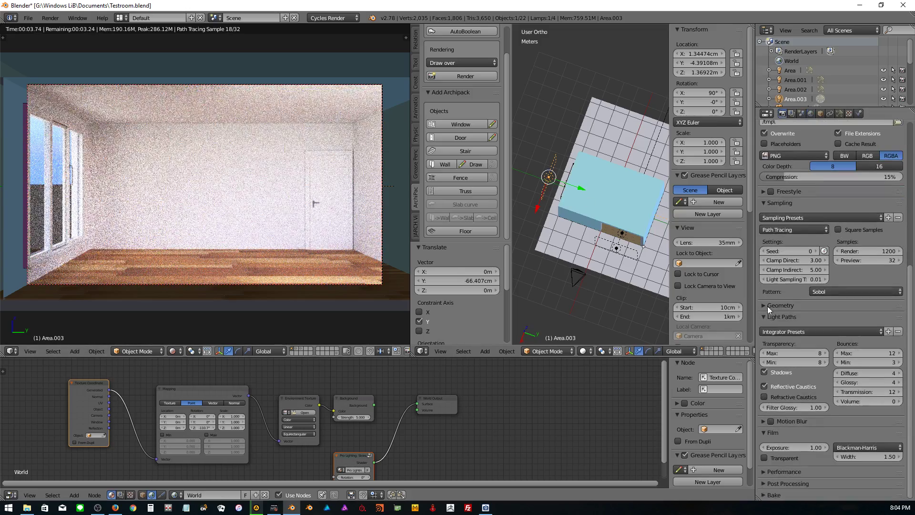
click(786, 458)
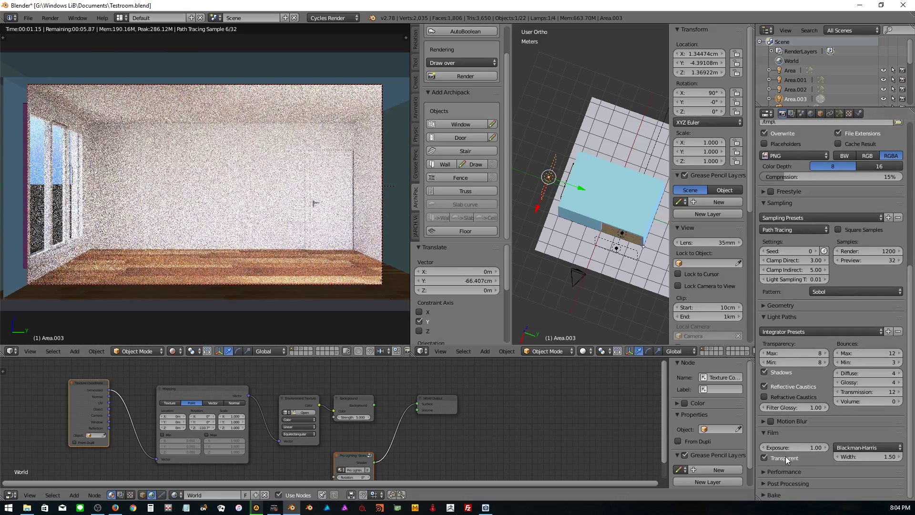
click(765, 458)
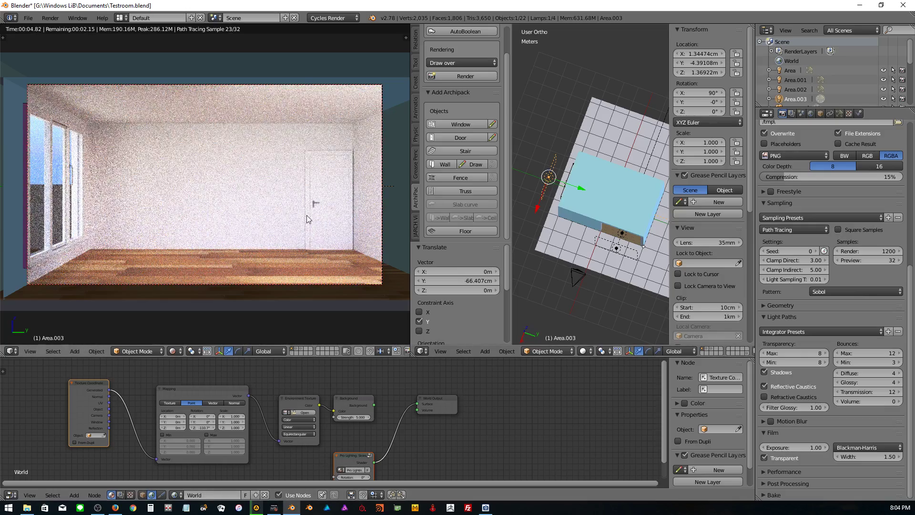
scroll(307, 216, down, 1)
scroll(308, 218, down, 1)
scroll(307, 219, up, 2)
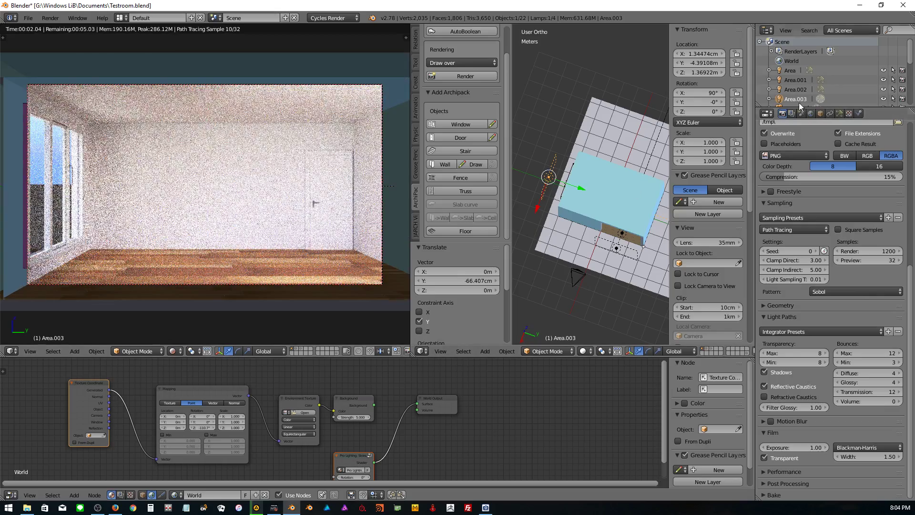
click(811, 113)
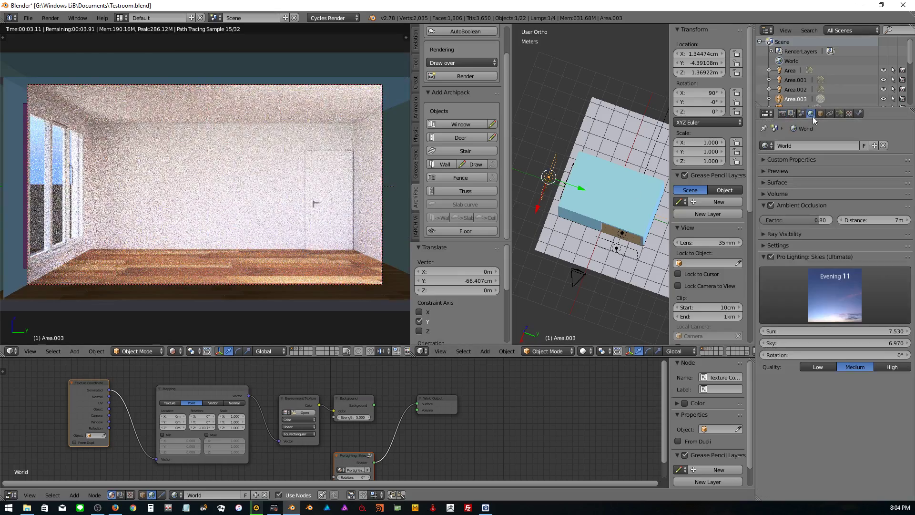
- Turn off Pro Lighting Skies and disconnect the environment texture from the world Color
click(775, 256)
click(763, 256)
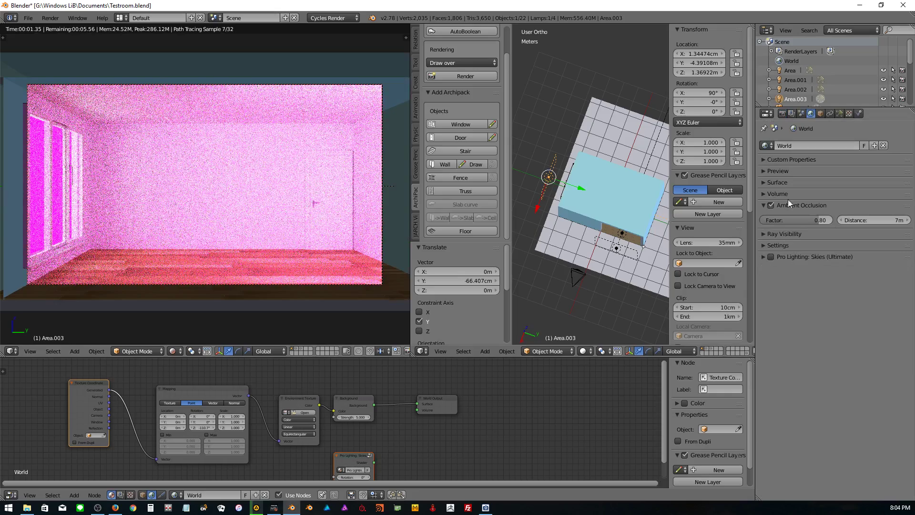
click(777, 170)
click(775, 181)
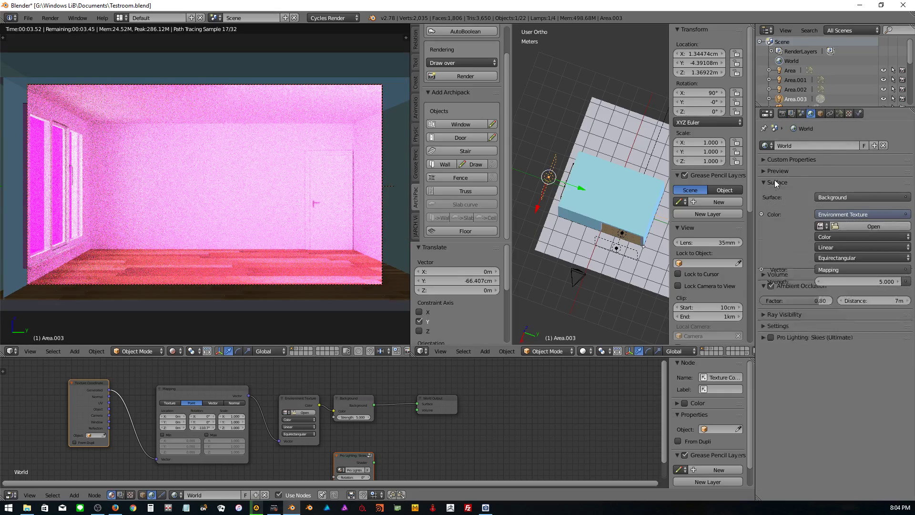
click(846, 213)
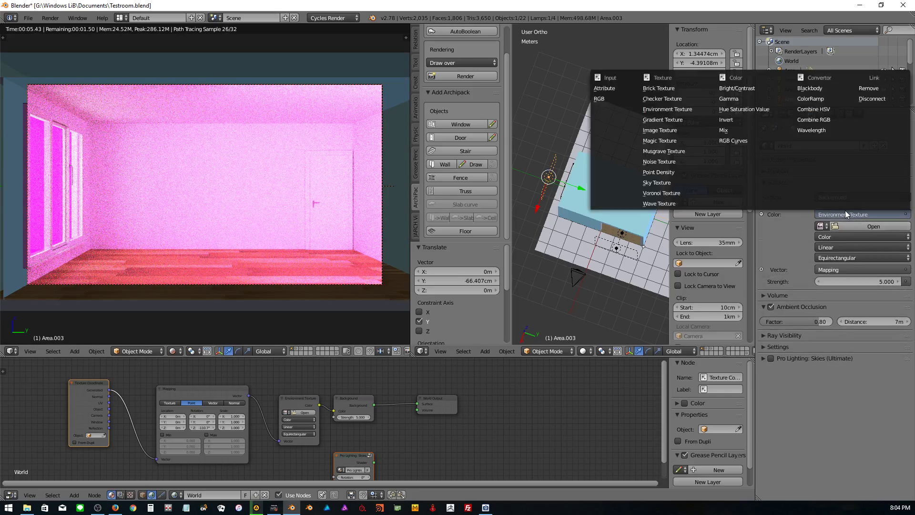
click(866, 97)
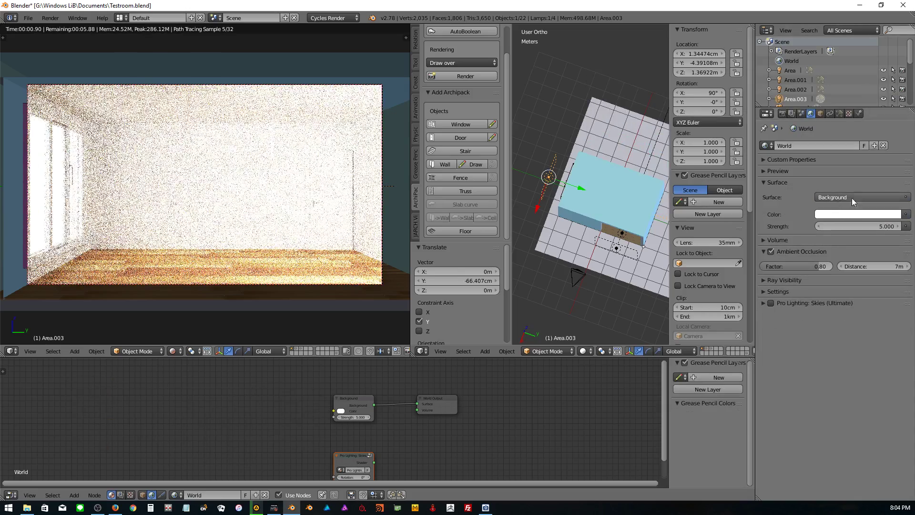
- Set the world background Strength to 0.8
click(885, 228)
text(0.8)
key(Return)
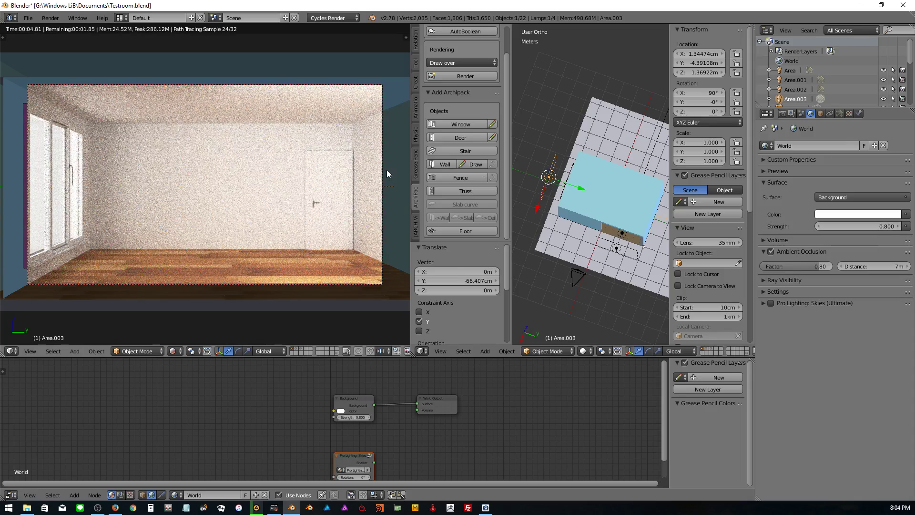
scroll(142, 179, down, 2)
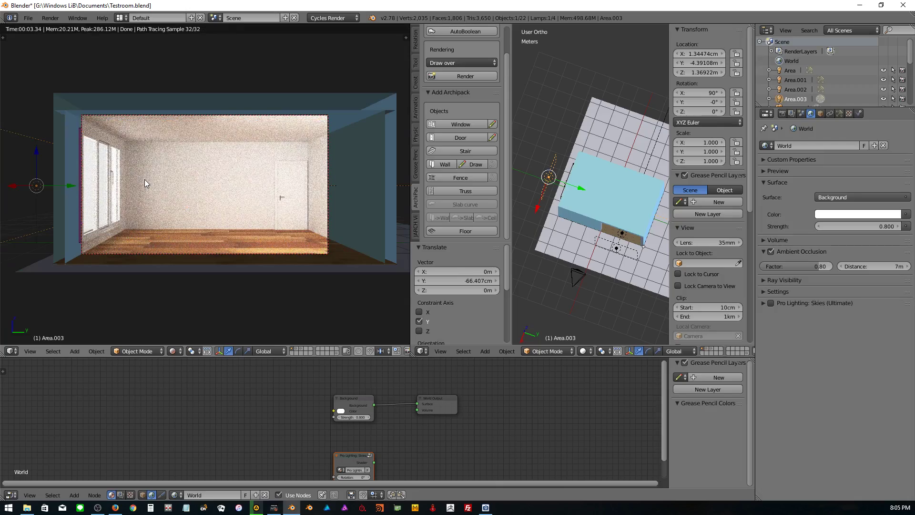
scroll(144, 179, up, 3)
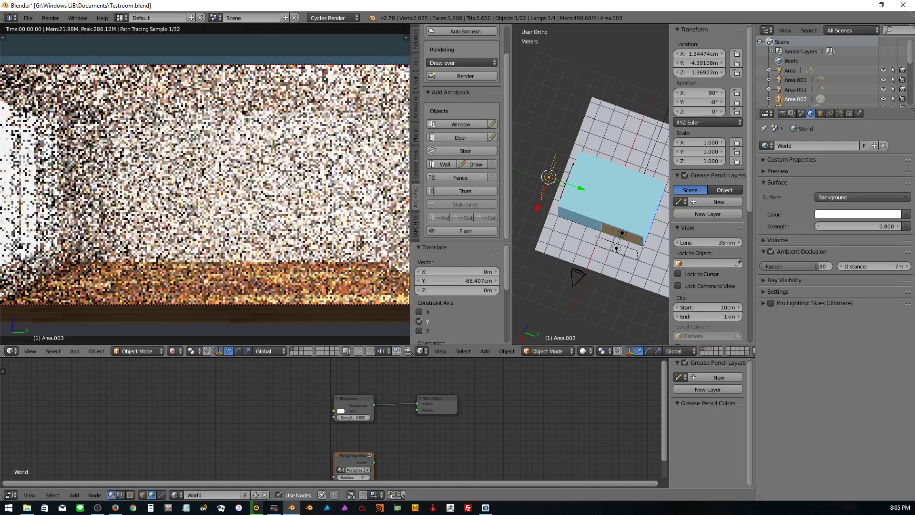
scroll(144, 179, down, 1)
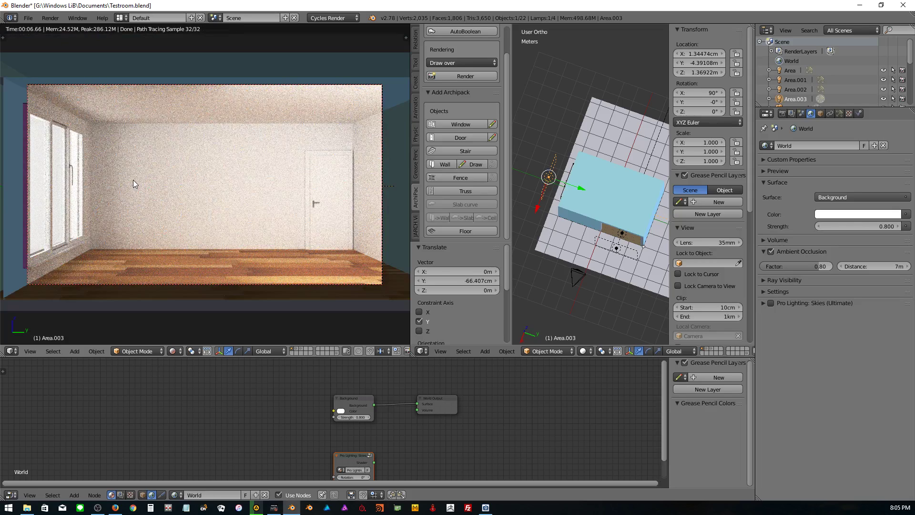
- Select the Floor and apply the Parquet 15x3 flooring preset
right_click(192, 273)
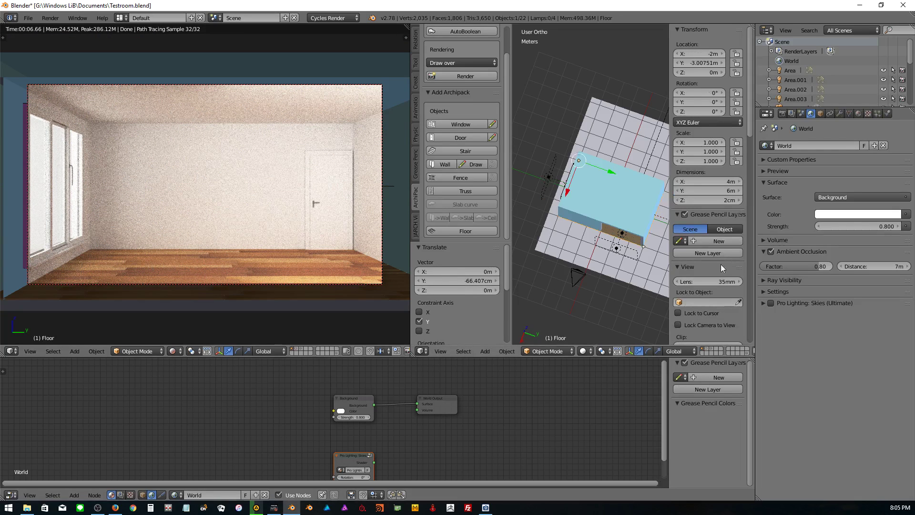
scroll(706, 264, down, 5)
scroll(699, 261, down, 4)
scroll(699, 261, down, 8)
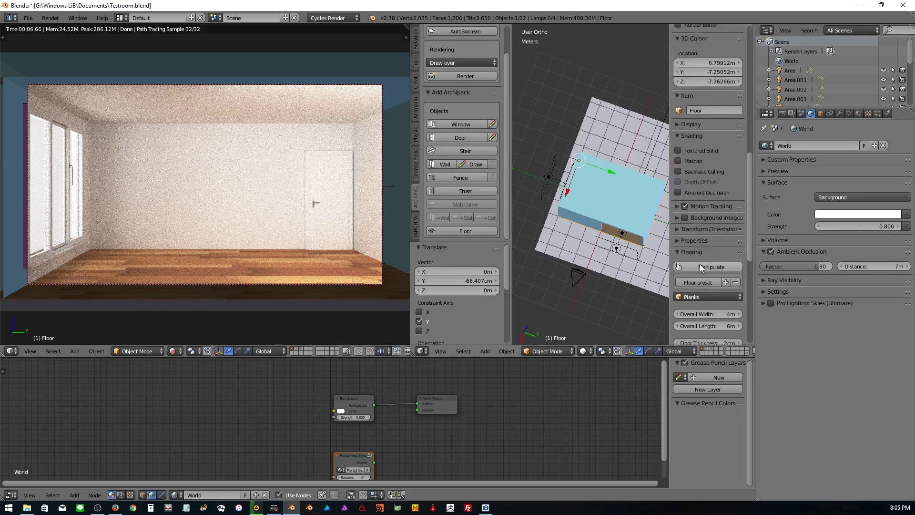
scroll(702, 259, down, 8)
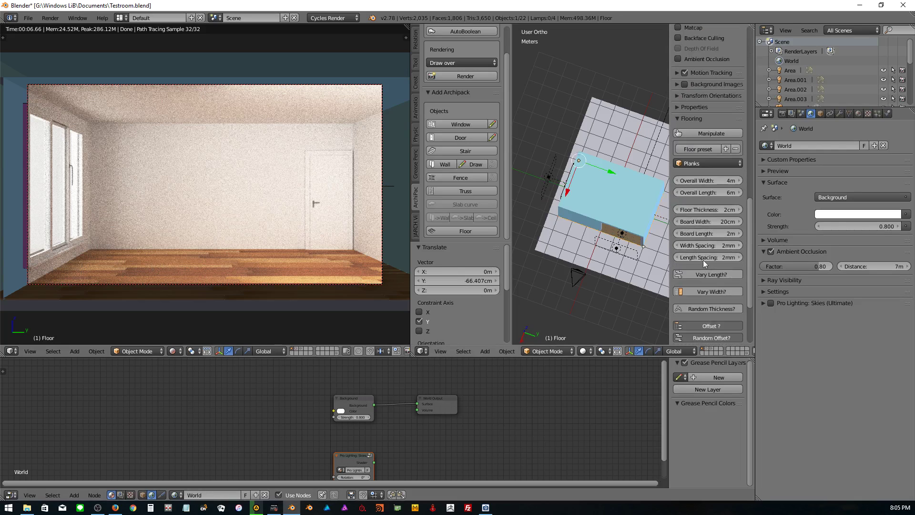
click(694, 149)
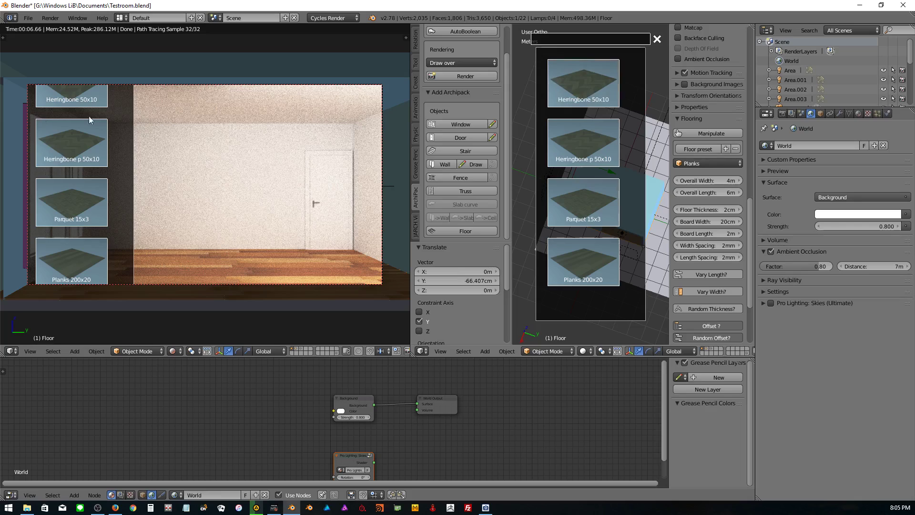
click(593, 215)
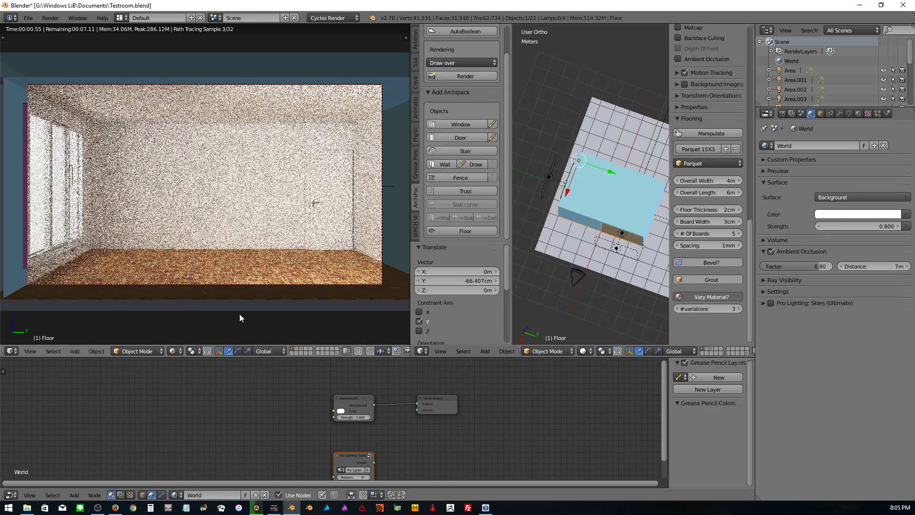
- Try the Herringbone 50x10 floor preset, then settle on Herringbone p 50x10
click(703, 151)
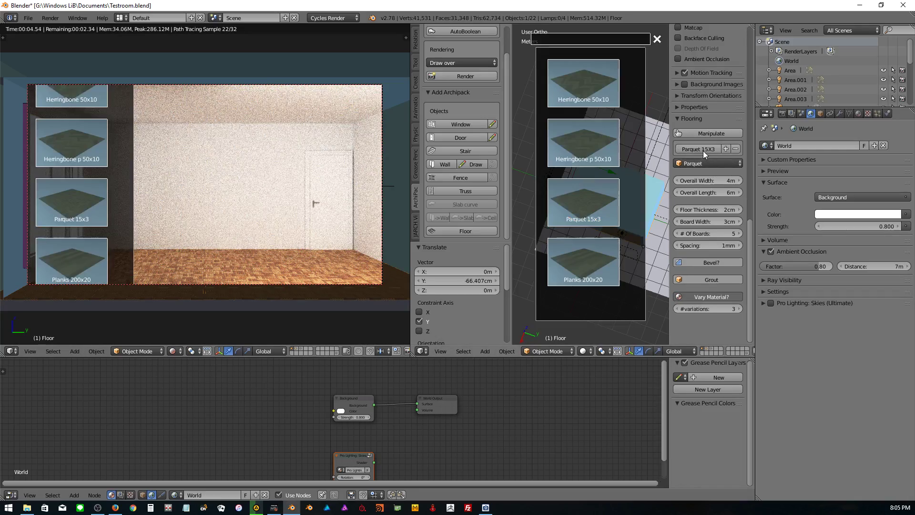
click(589, 79)
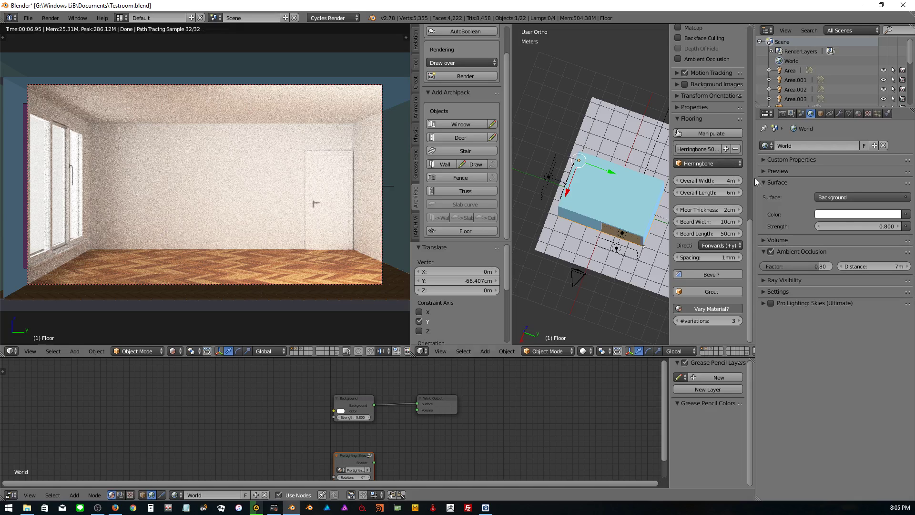
click(704, 147)
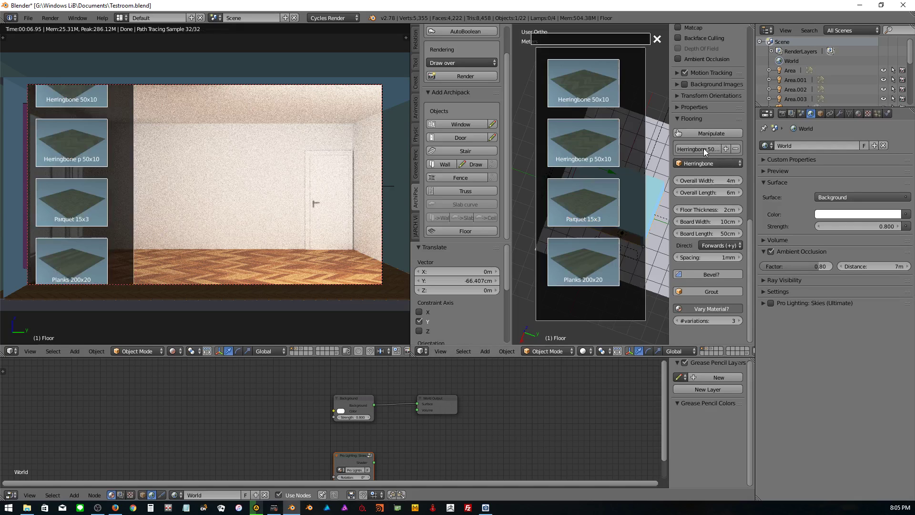
click(581, 144)
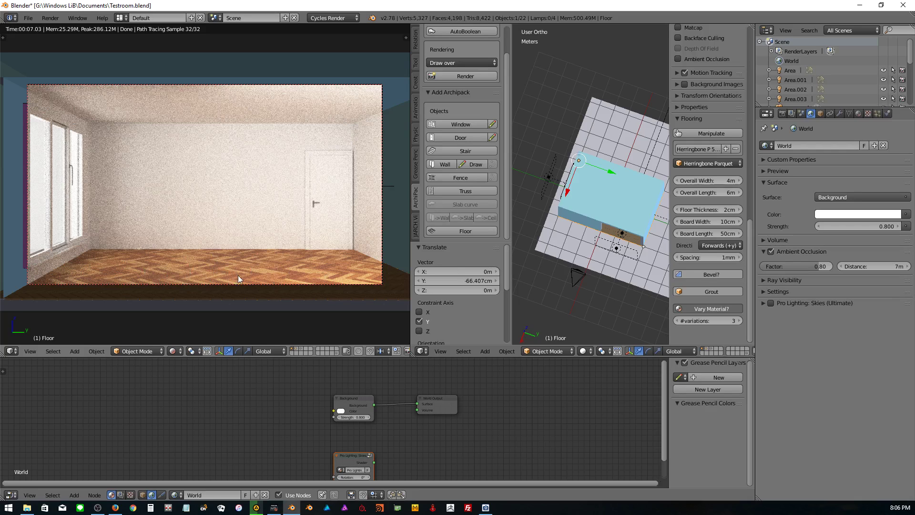
- Review the herringbone floor's material slots, including Floor_alt3's diffuse-glossy mix at factor 0.2
click(858, 114)
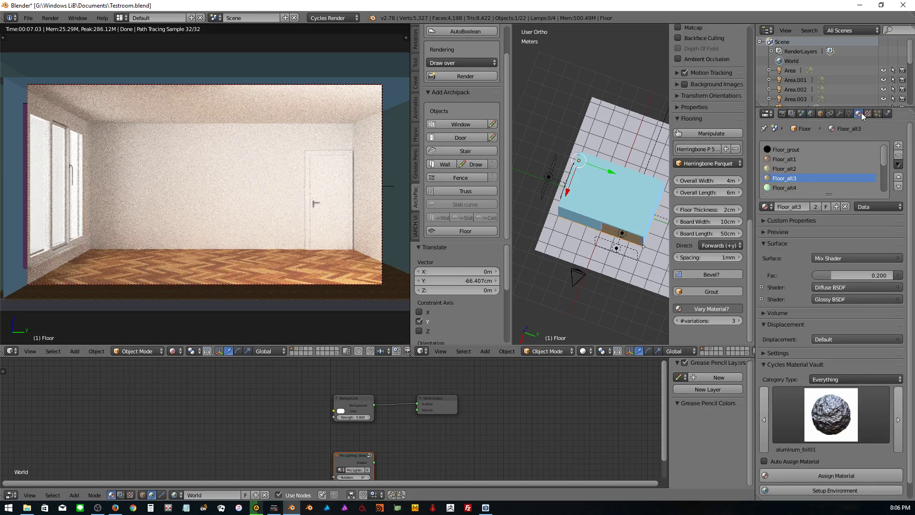
scroll(782, 171, down, 2)
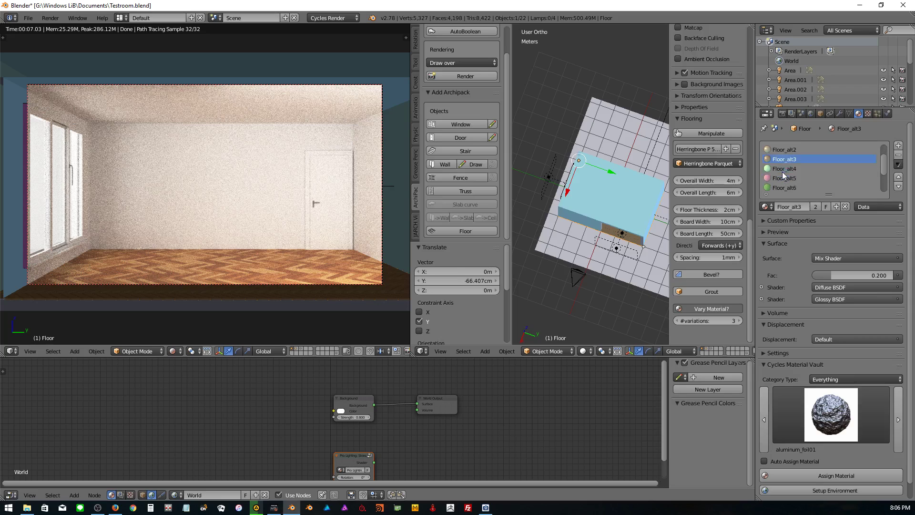
scroll(813, 165, down, 4)
scroll(784, 187, up, 1)
scroll(783, 176, up, 2)
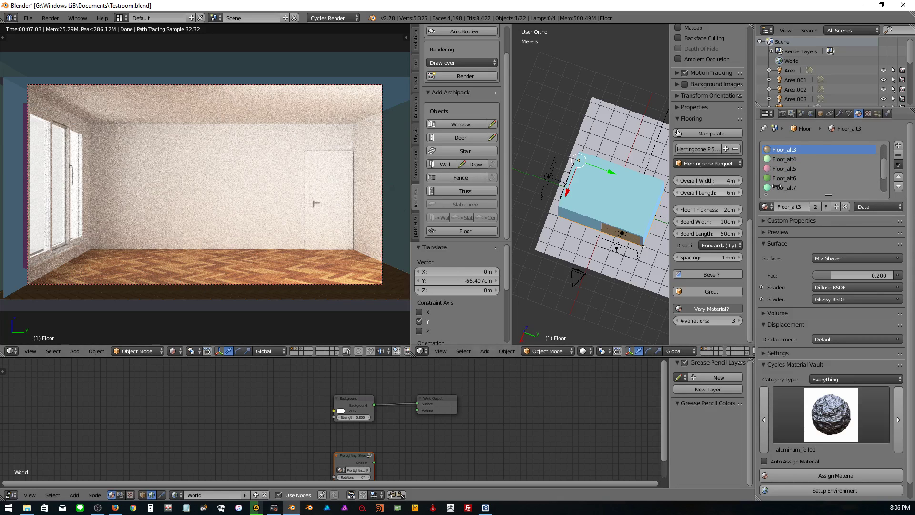
- Select the Area.002 lamp, then bring the door into view and select the door panel
right_click(328, 184)
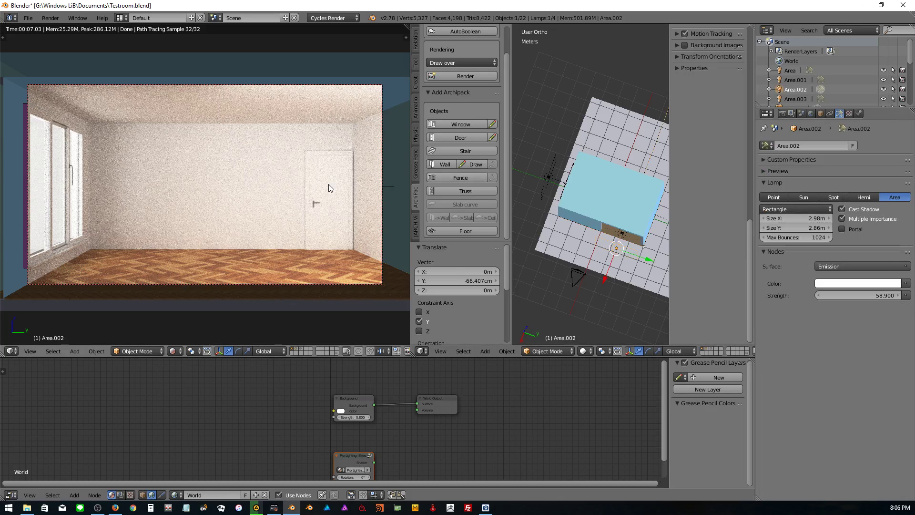
middle_drag(571, 197, 652, 165)
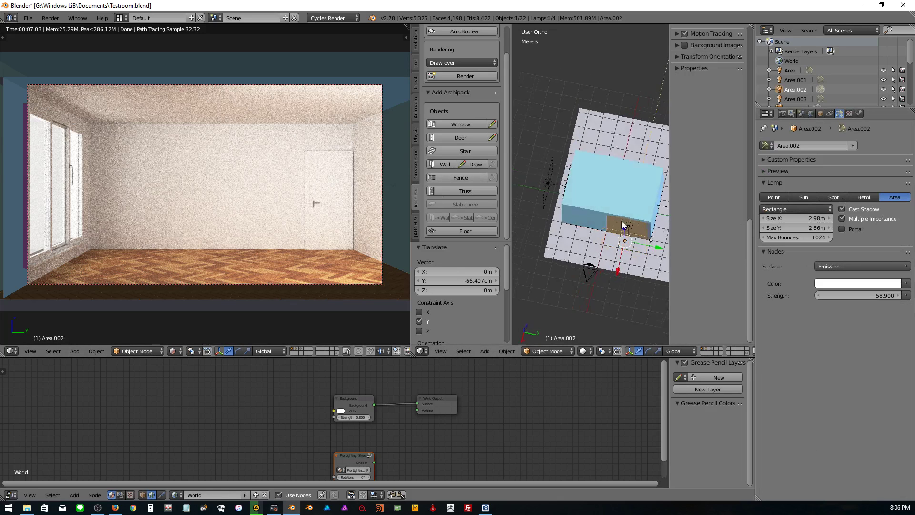
scroll(639, 186, up, 2)
scroll(637, 190, up, 2)
scroll(620, 184, up, 2)
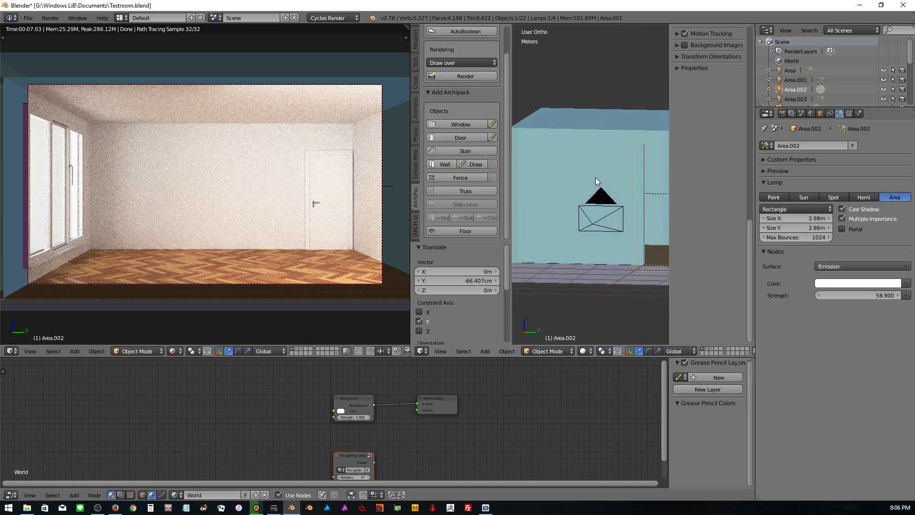
scroll(603, 177, up, 2)
middle_drag(605, 176, 662, 179)
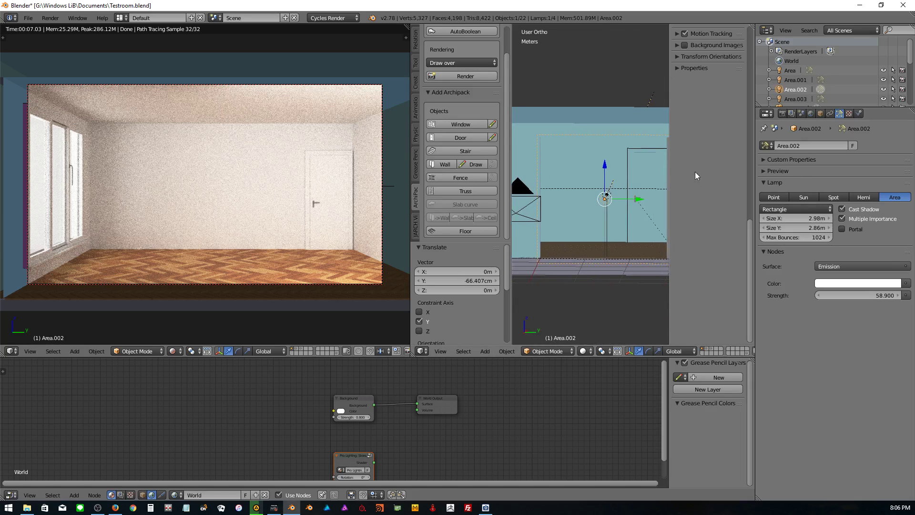
right_click(653, 173)
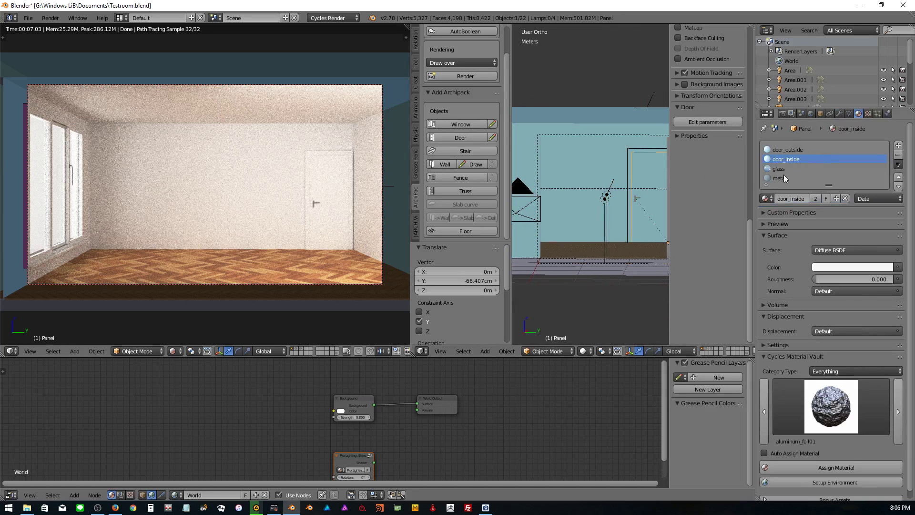
- Set the door_inside colour to a warm dark brown instead of white
click(835, 269)
click(833, 178)
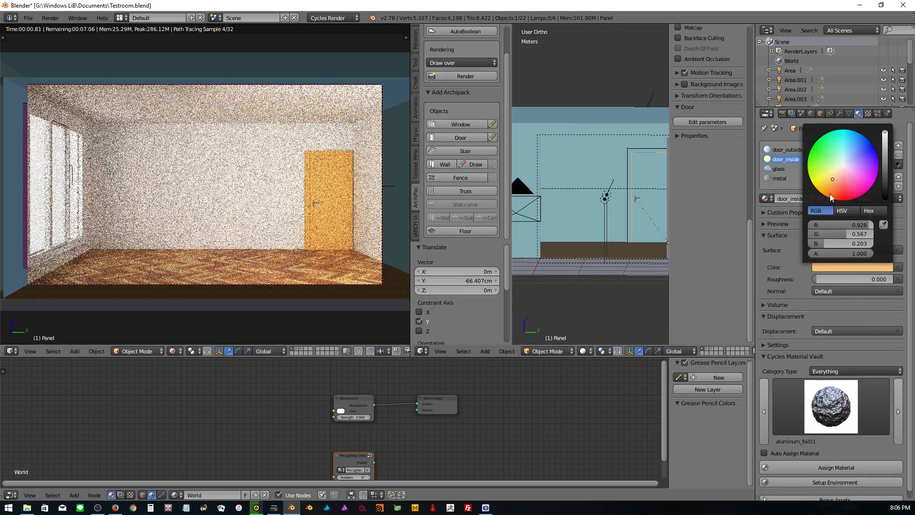
click(835, 187)
scroll(835, 187, down, 7)
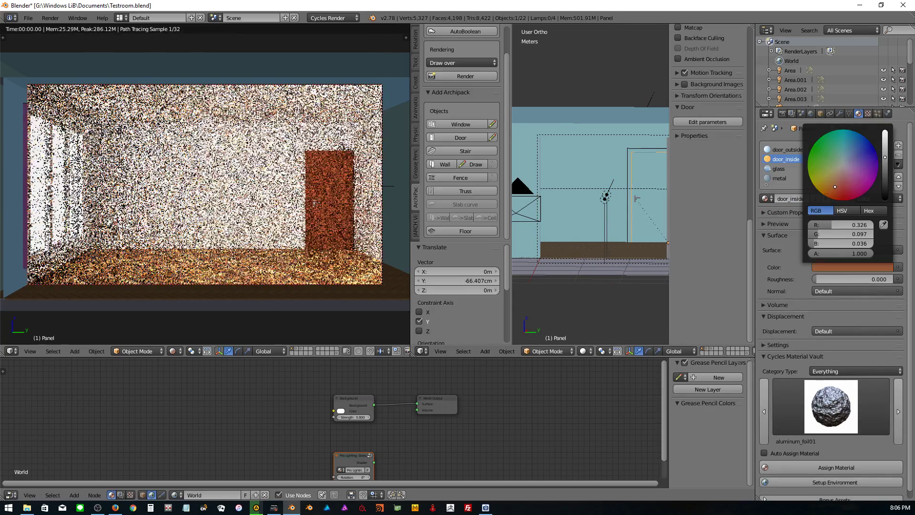
scroll(835, 187, down, 2)
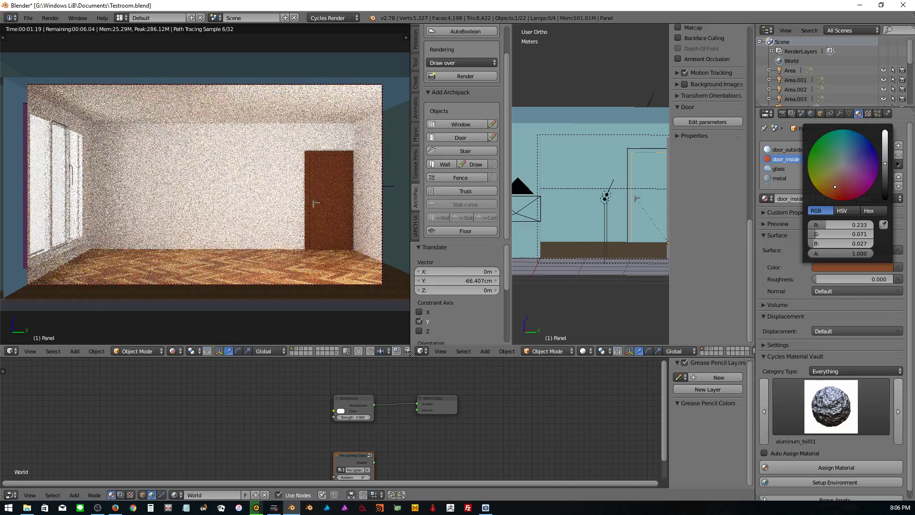
scroll(842, 181, up, 4)
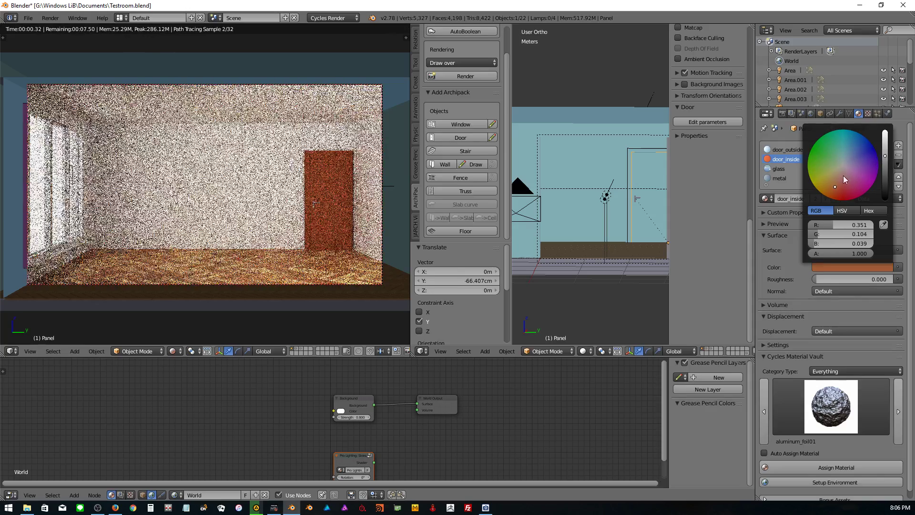
click(833, 187)
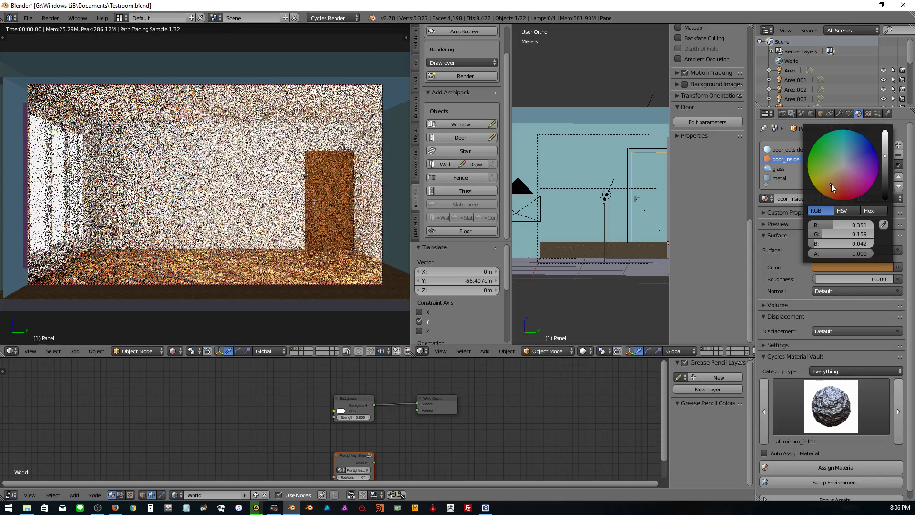
scroll(372, 450, up, 2)
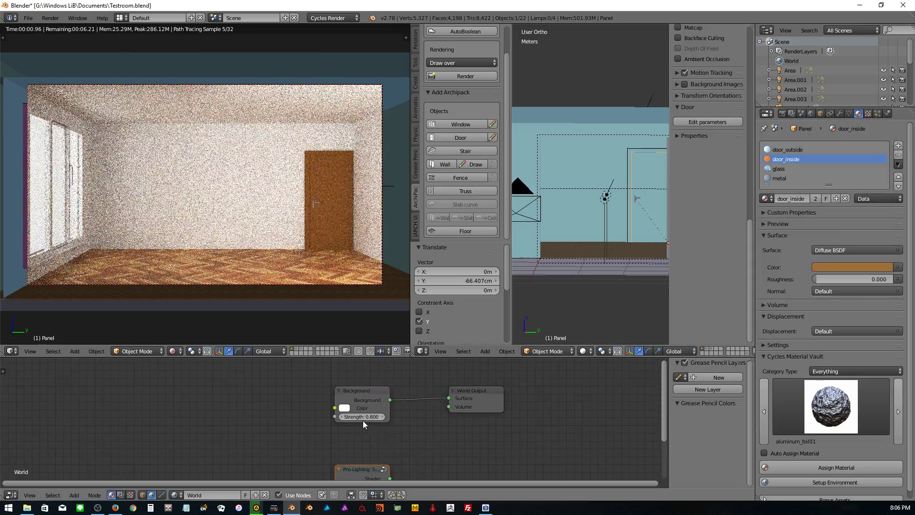
- Add a Glossy BSDF node below the door's brown Diffuse node
click(142, 495)
mouse_move(433, 418)
middle_down()
mouse_move(301, 455)
mouse_move(322, 391)
middle_up()
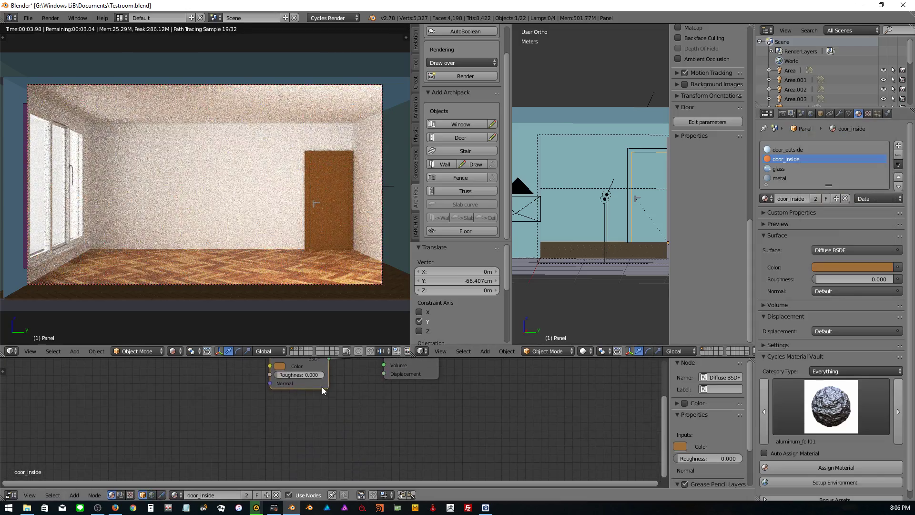
key(shift+a)
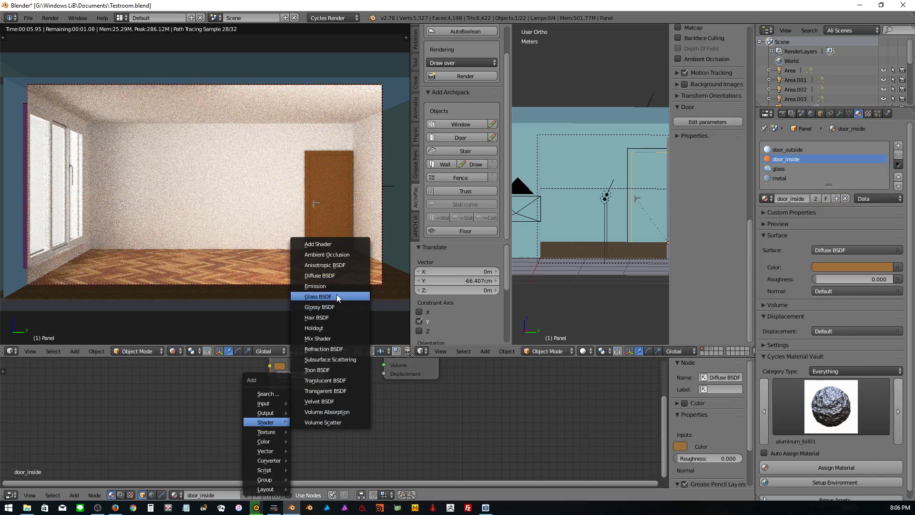
click(329, 307)
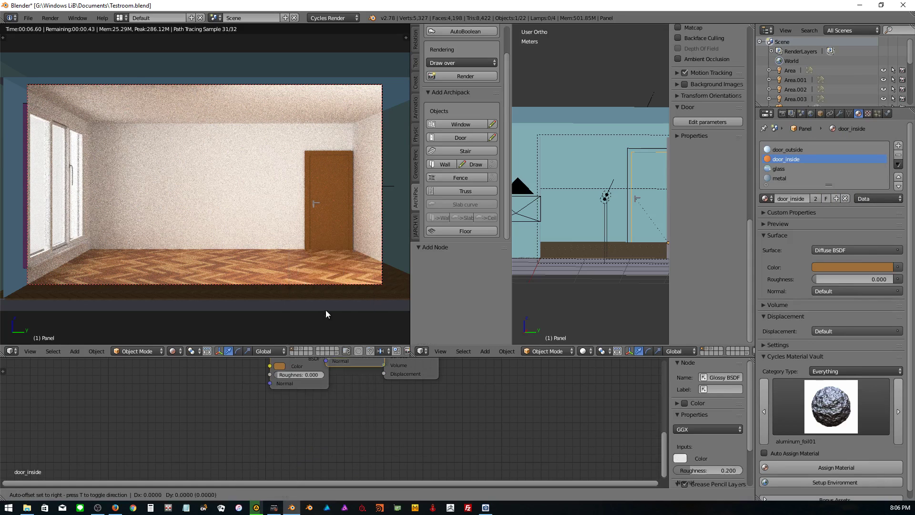
click(340, 432)
shift+click(299, 392)
key(shift+w)
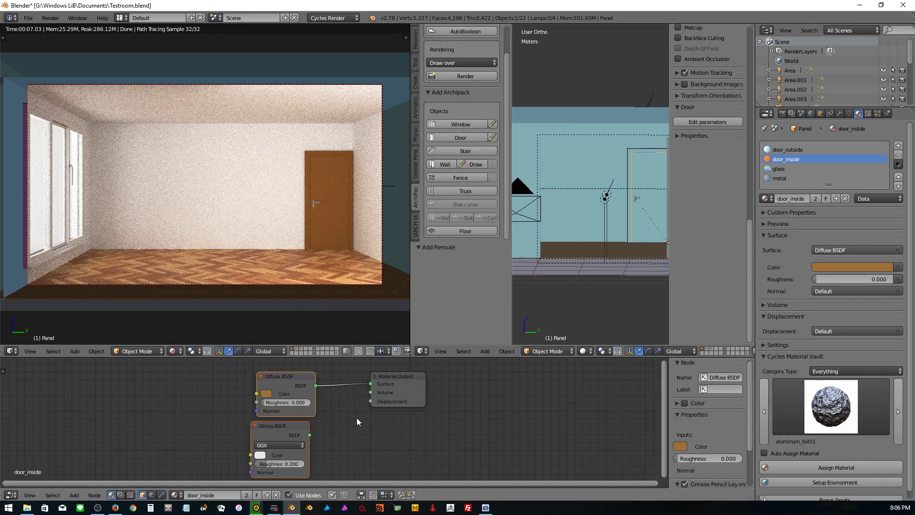
- Mix Diffuse and Glossy through a Mix Shader, with roughness 0.2 and factor 0.2
key(shift+a)
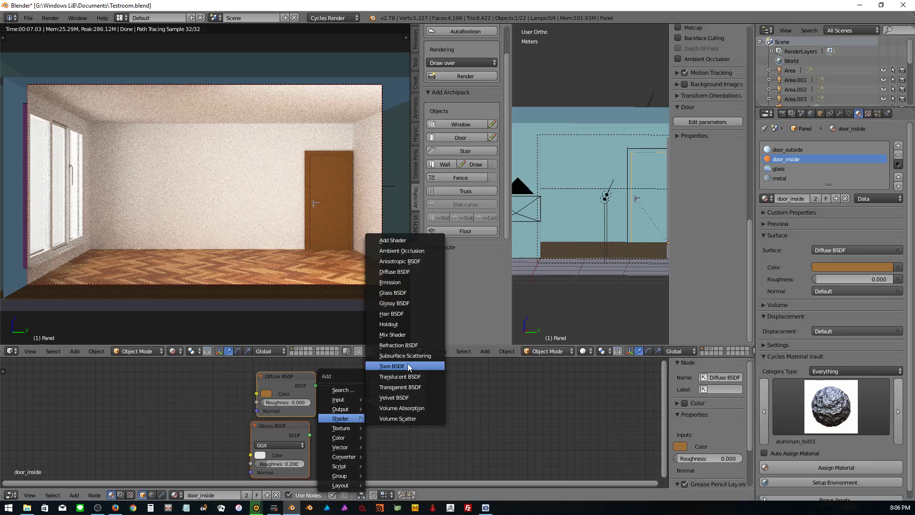
click(398, 335)
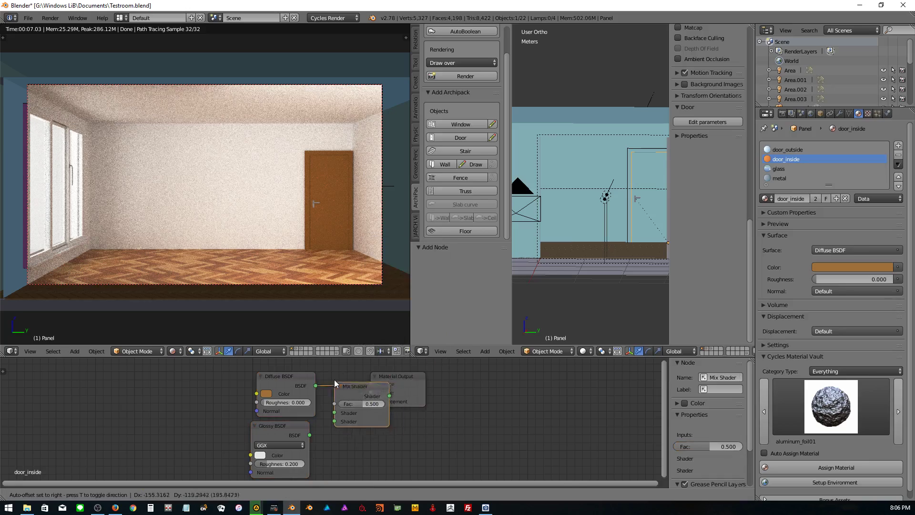
click(348, 362)
drag(310, 435, 347, 401)
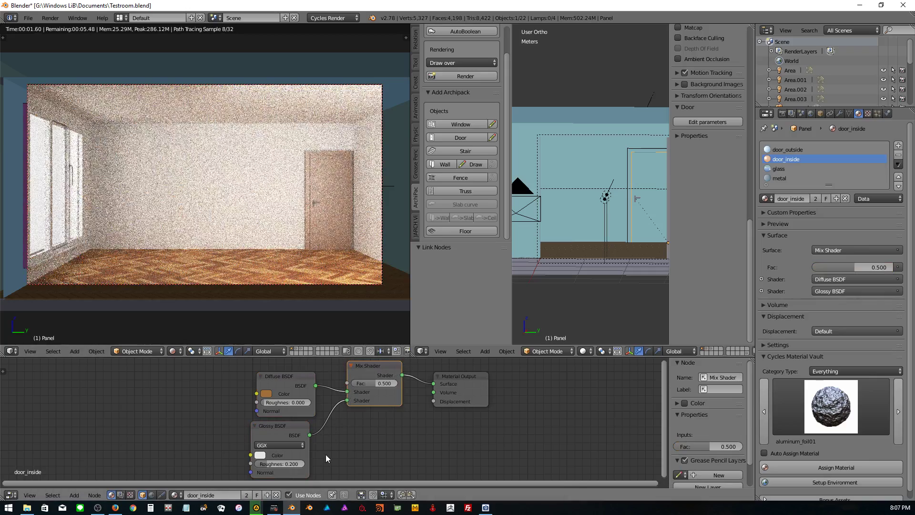
click(300, 464)
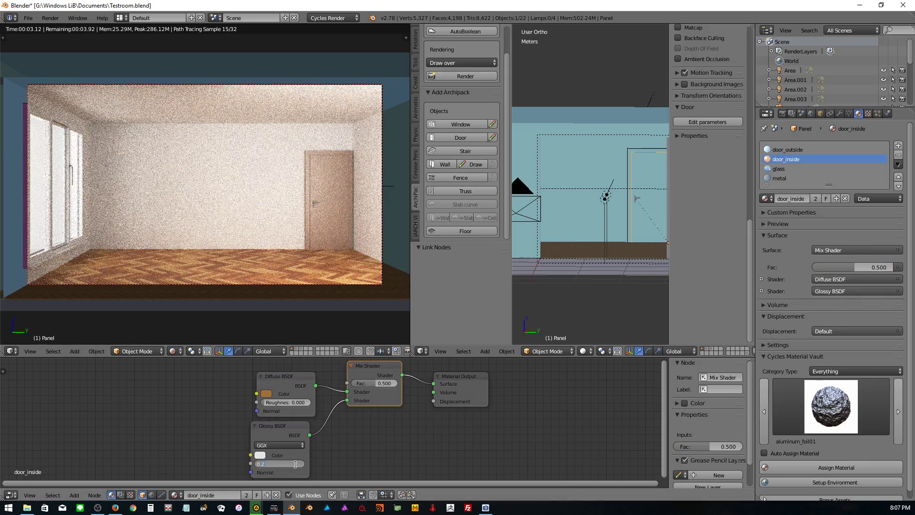
click(370, 384)
key(BackSpace)
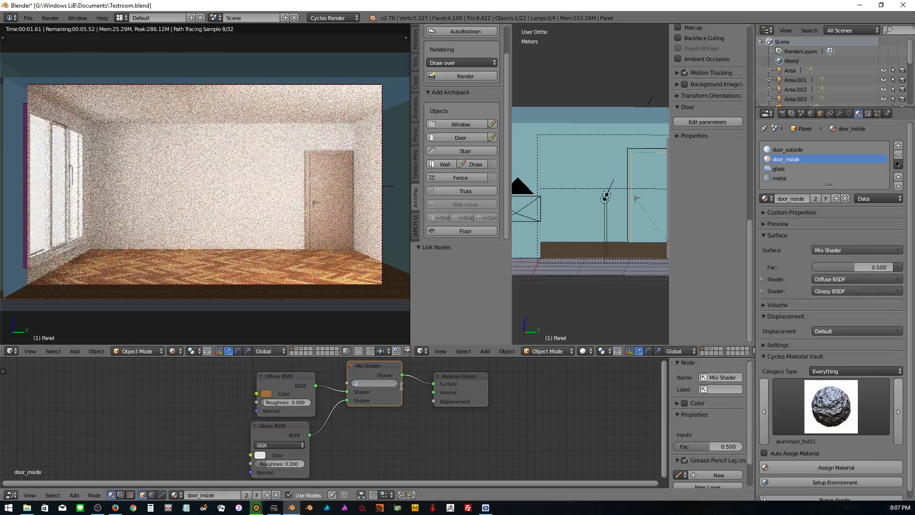
key(Return)
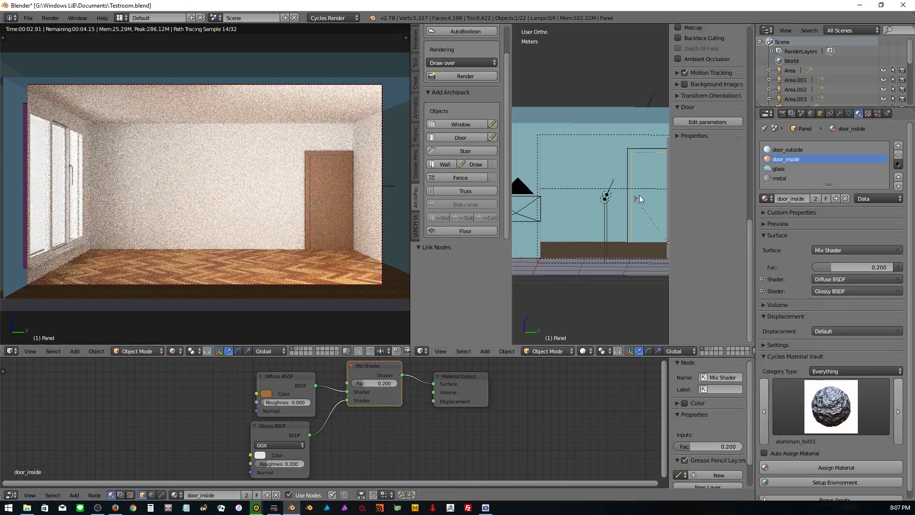
scroll(839, 174, down, 1)
- Load chrome01 from the vault's Metal category into the door panel's metal slot
click(781, 171)
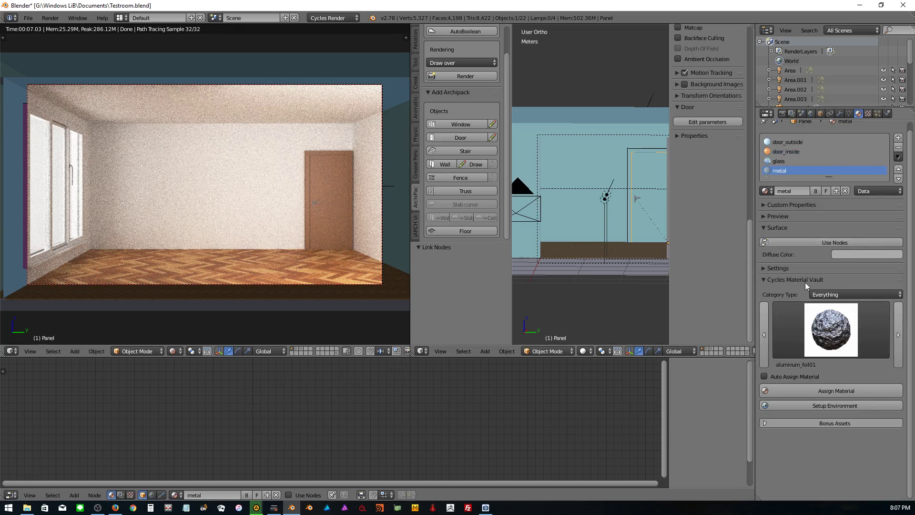
click(839, 294)
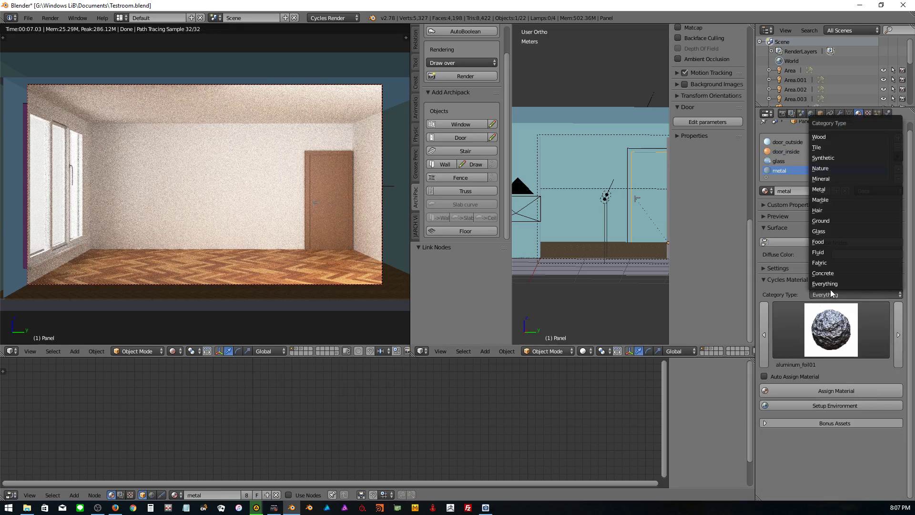
click(821, 190)
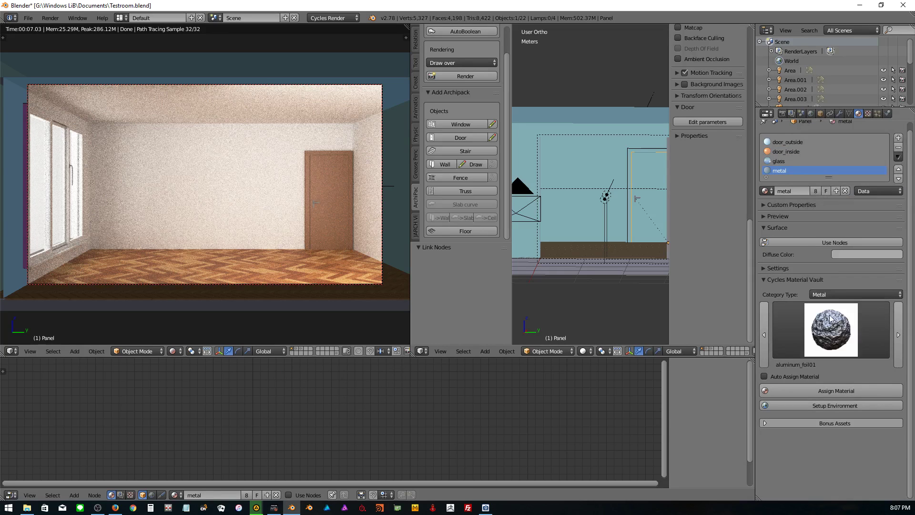
click(831, 329)
click(637, 363)
click(836, 342)
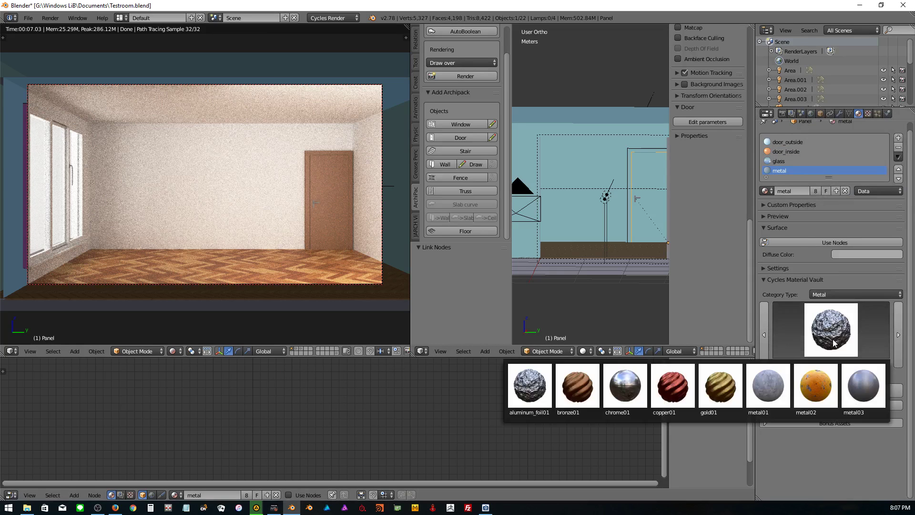
click(626, 385)
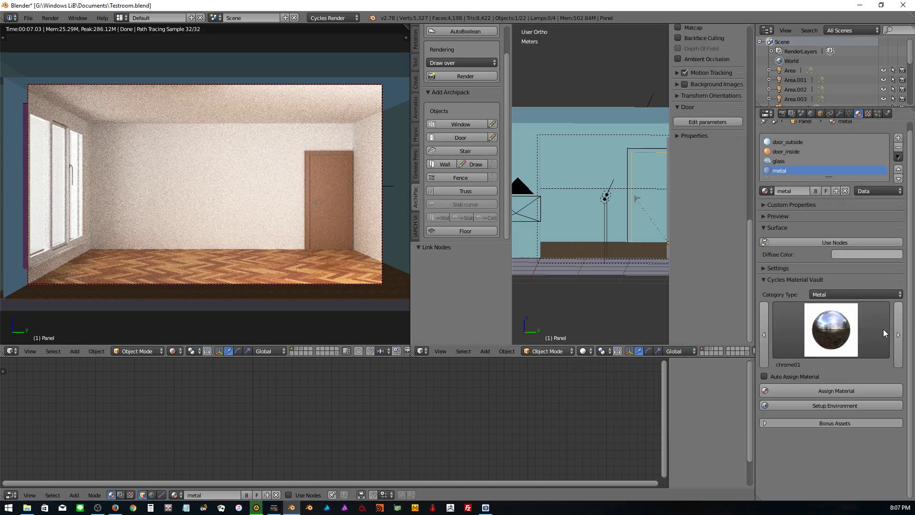
click(805, 390)
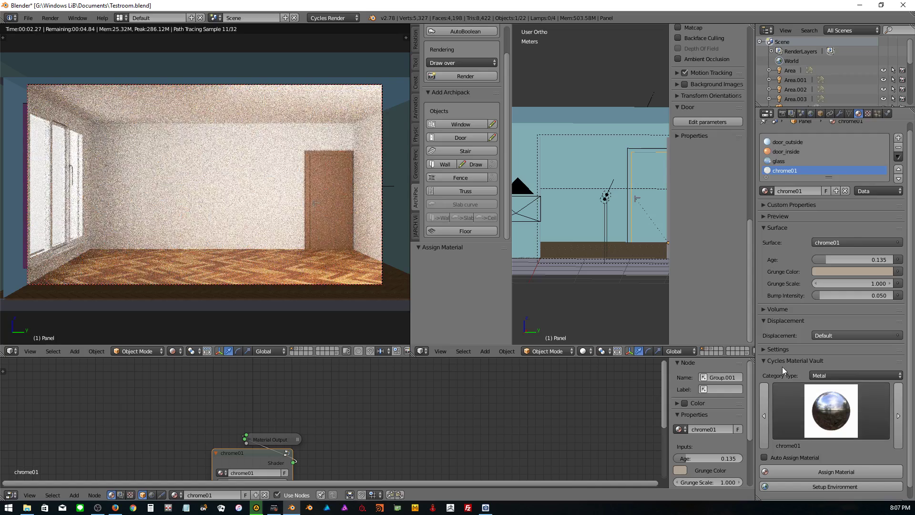
scroll(799, 152, down, 1)
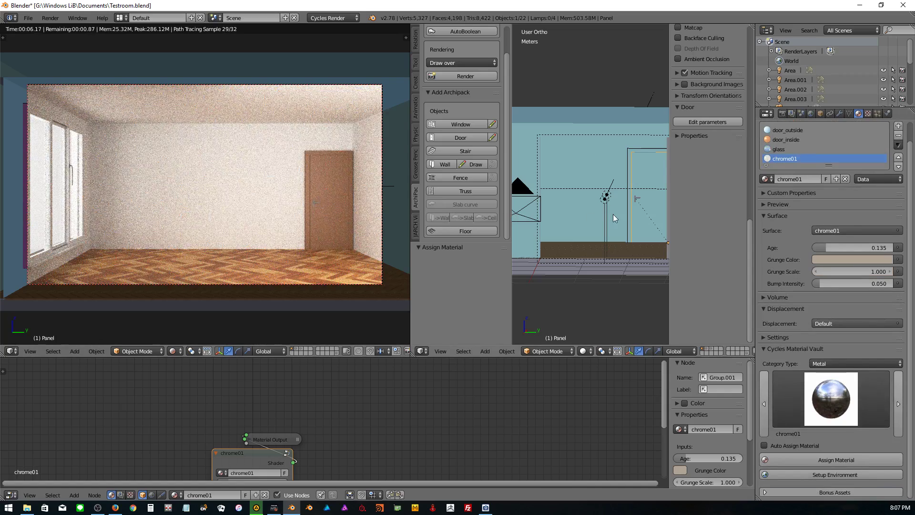
scroll(615, 212, up, 3)
scroll(635, 208, up, 2)
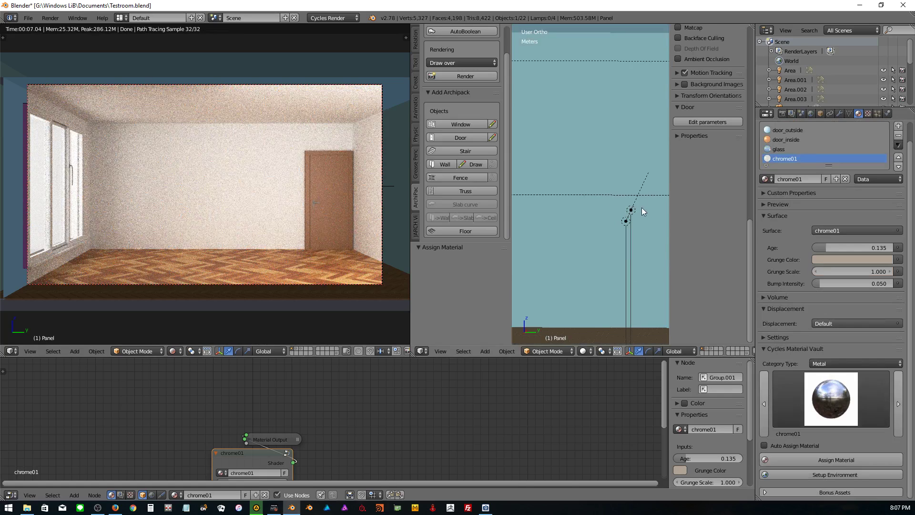
shift+middle_drag(642, 207, 534, 213)
- Select Handle.001 and assign chrome01 to it, previewing metal03
right_click(599, 224)
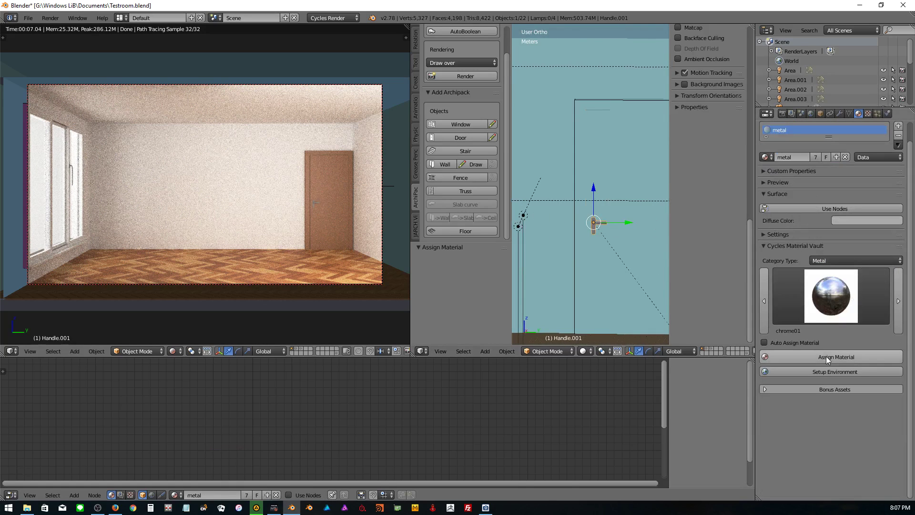
click(827, 358)
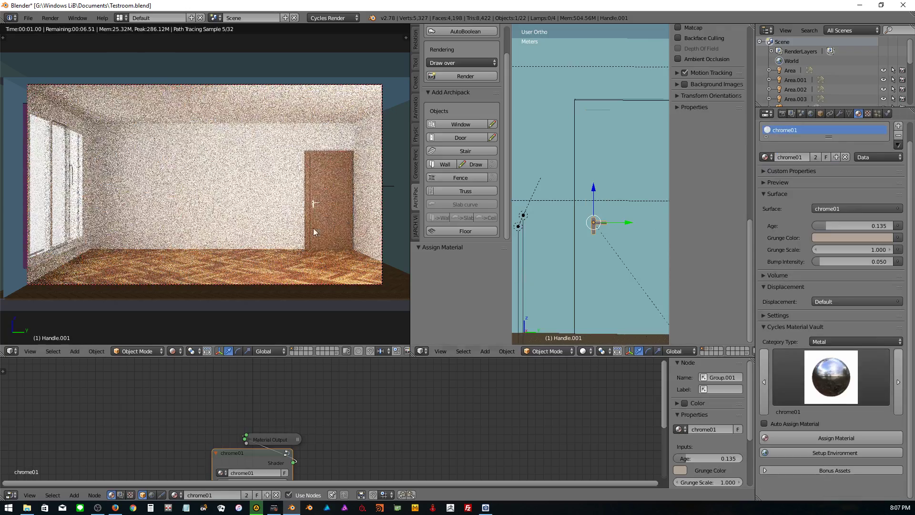
click(835, 359)
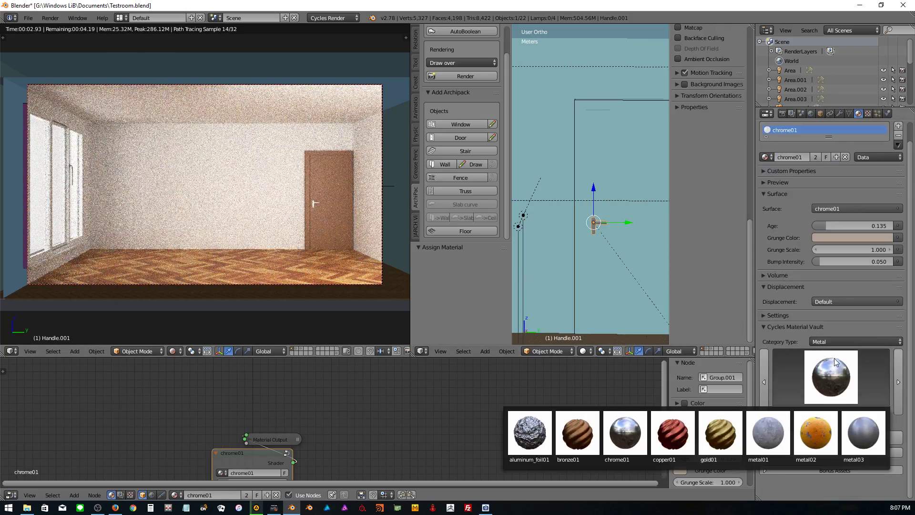
click(864, 432)
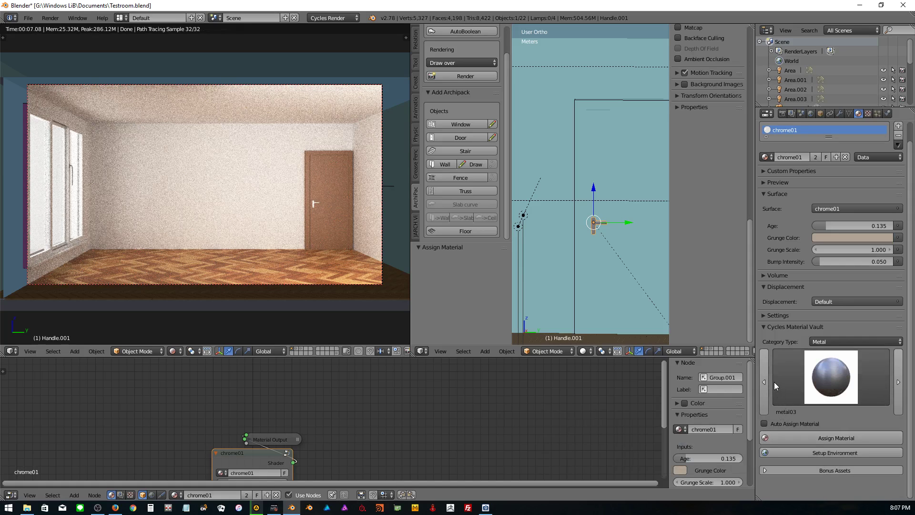
- Preview bronze01, then assign gold01 to the door handle
click(840, 394)
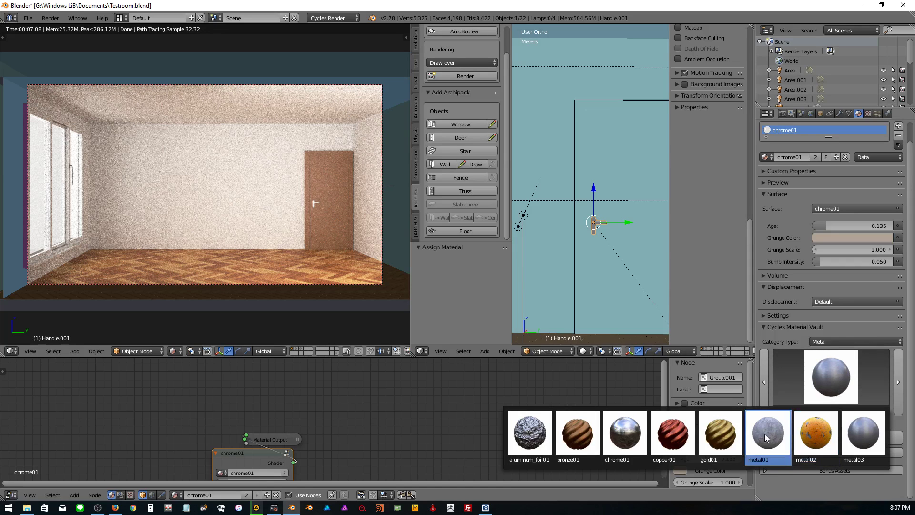
click(584, 430)
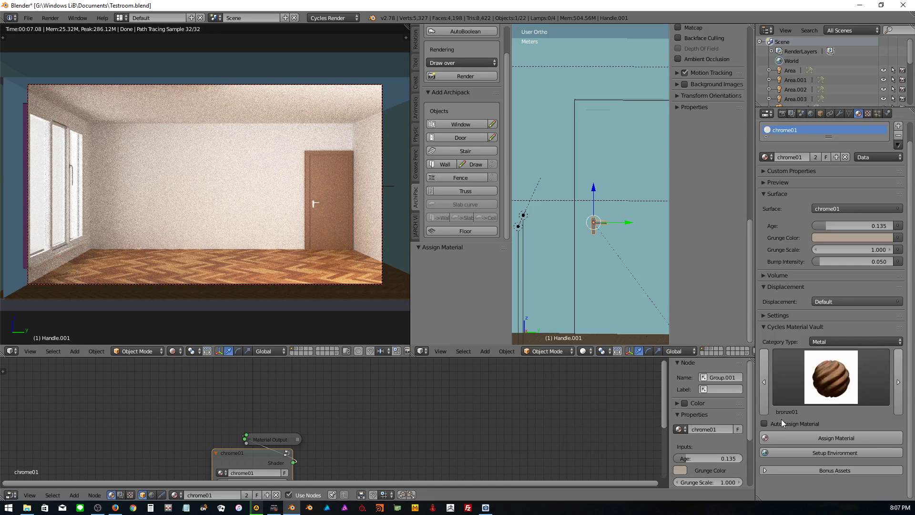
click(824, 375)
click(832, 376)
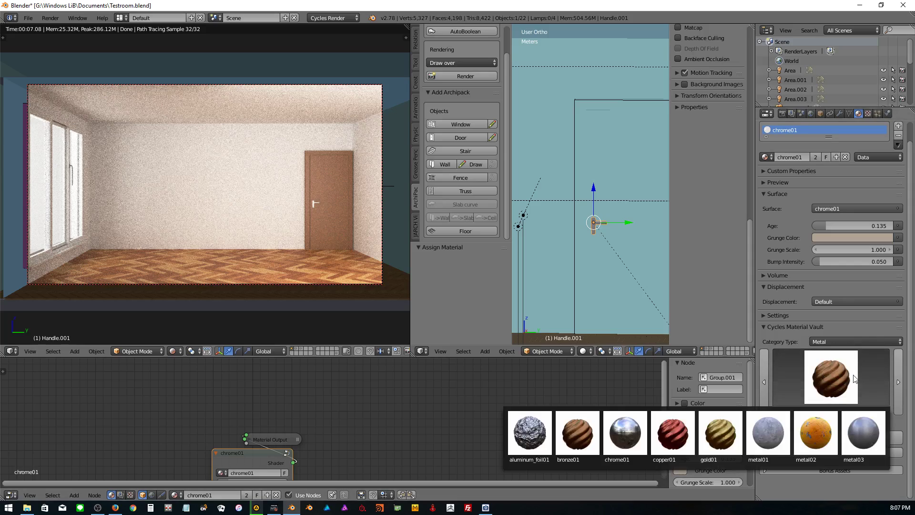
click(720, 432)
click(820, 438)
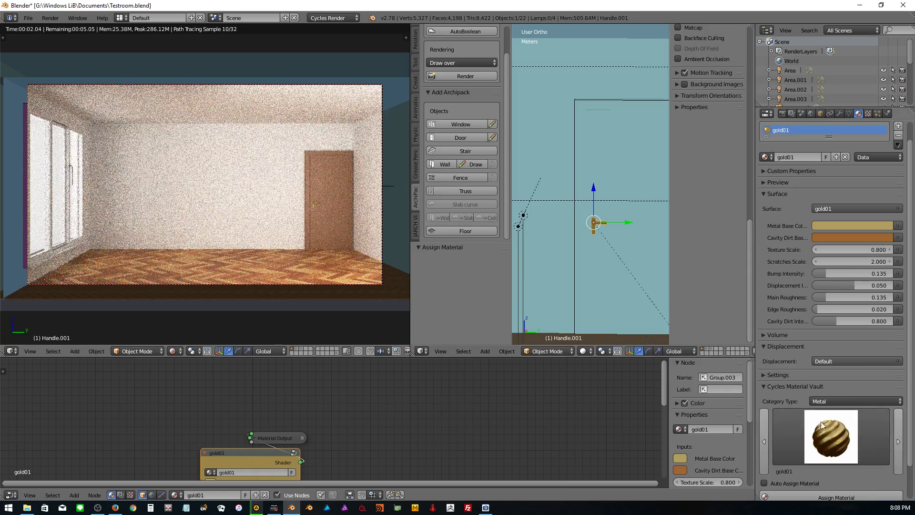
- Replace the handle's gold01 with the metal01 vault material
click(821, 422)
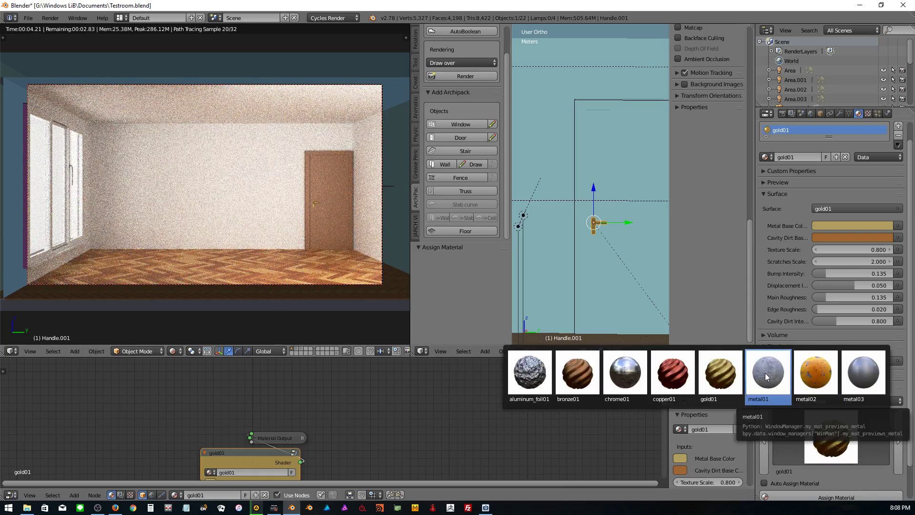
click(765, 373)
scroll(830, 453, down, 2)
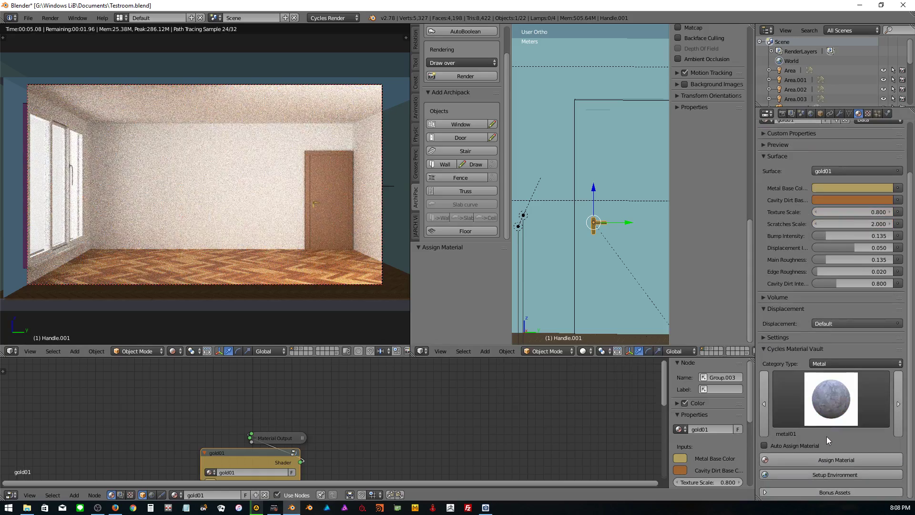
click(817, 459)
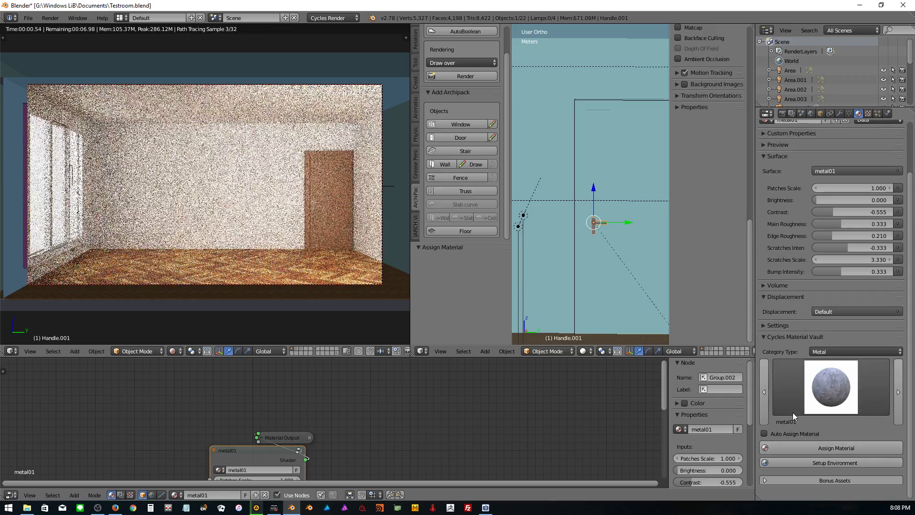